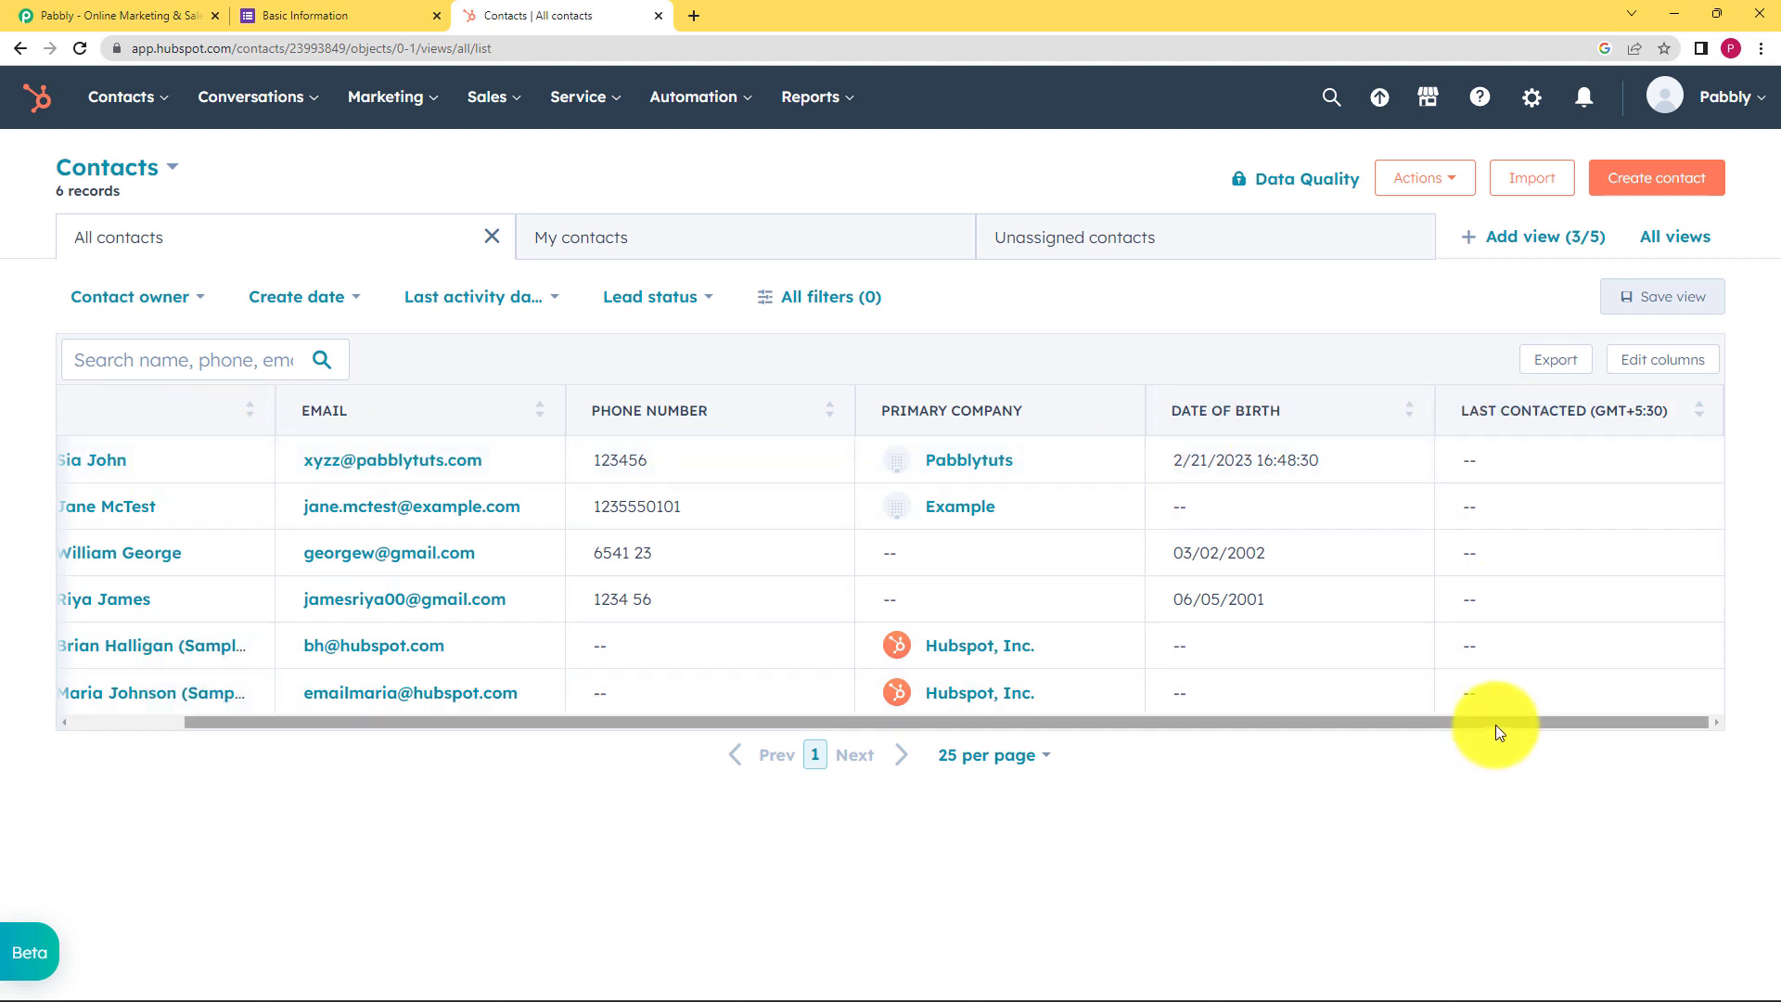
# Scroll the HubSpot contacts table back to the left and switch to the Basic Information form
pyautogui.moveTo(1495, 726); pyautogui.dragTo(1269, 757)
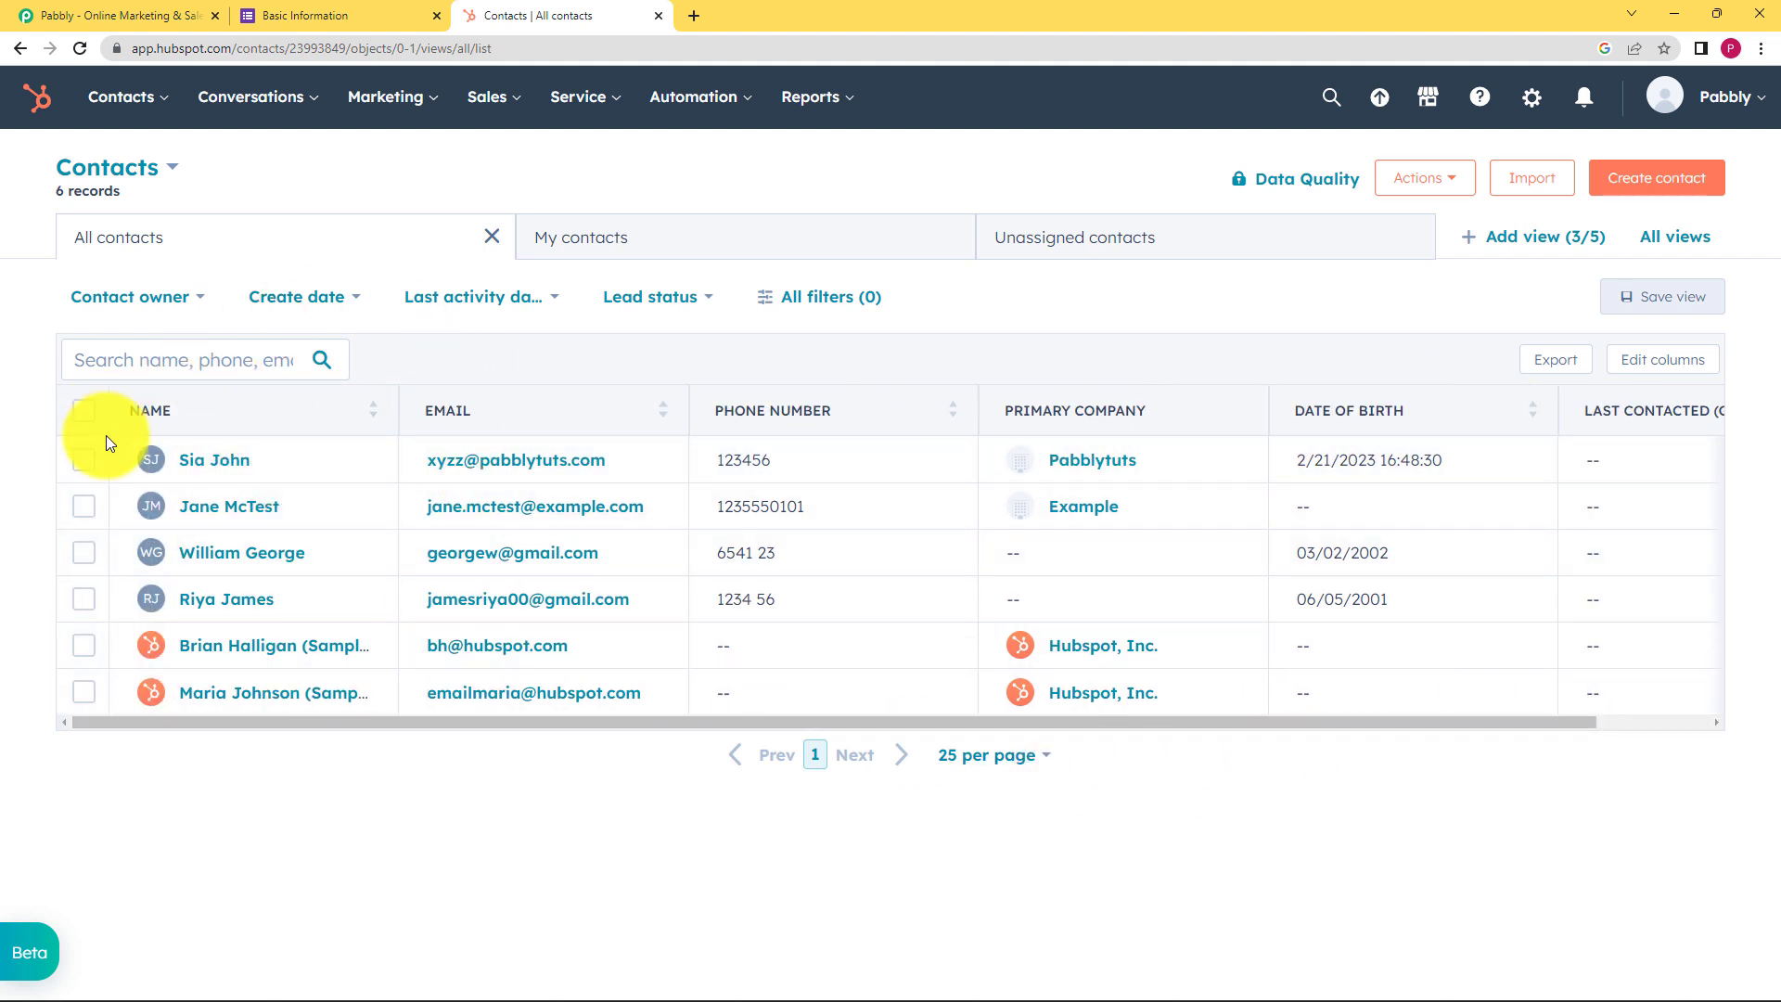
pyautogui.click(336, 15)
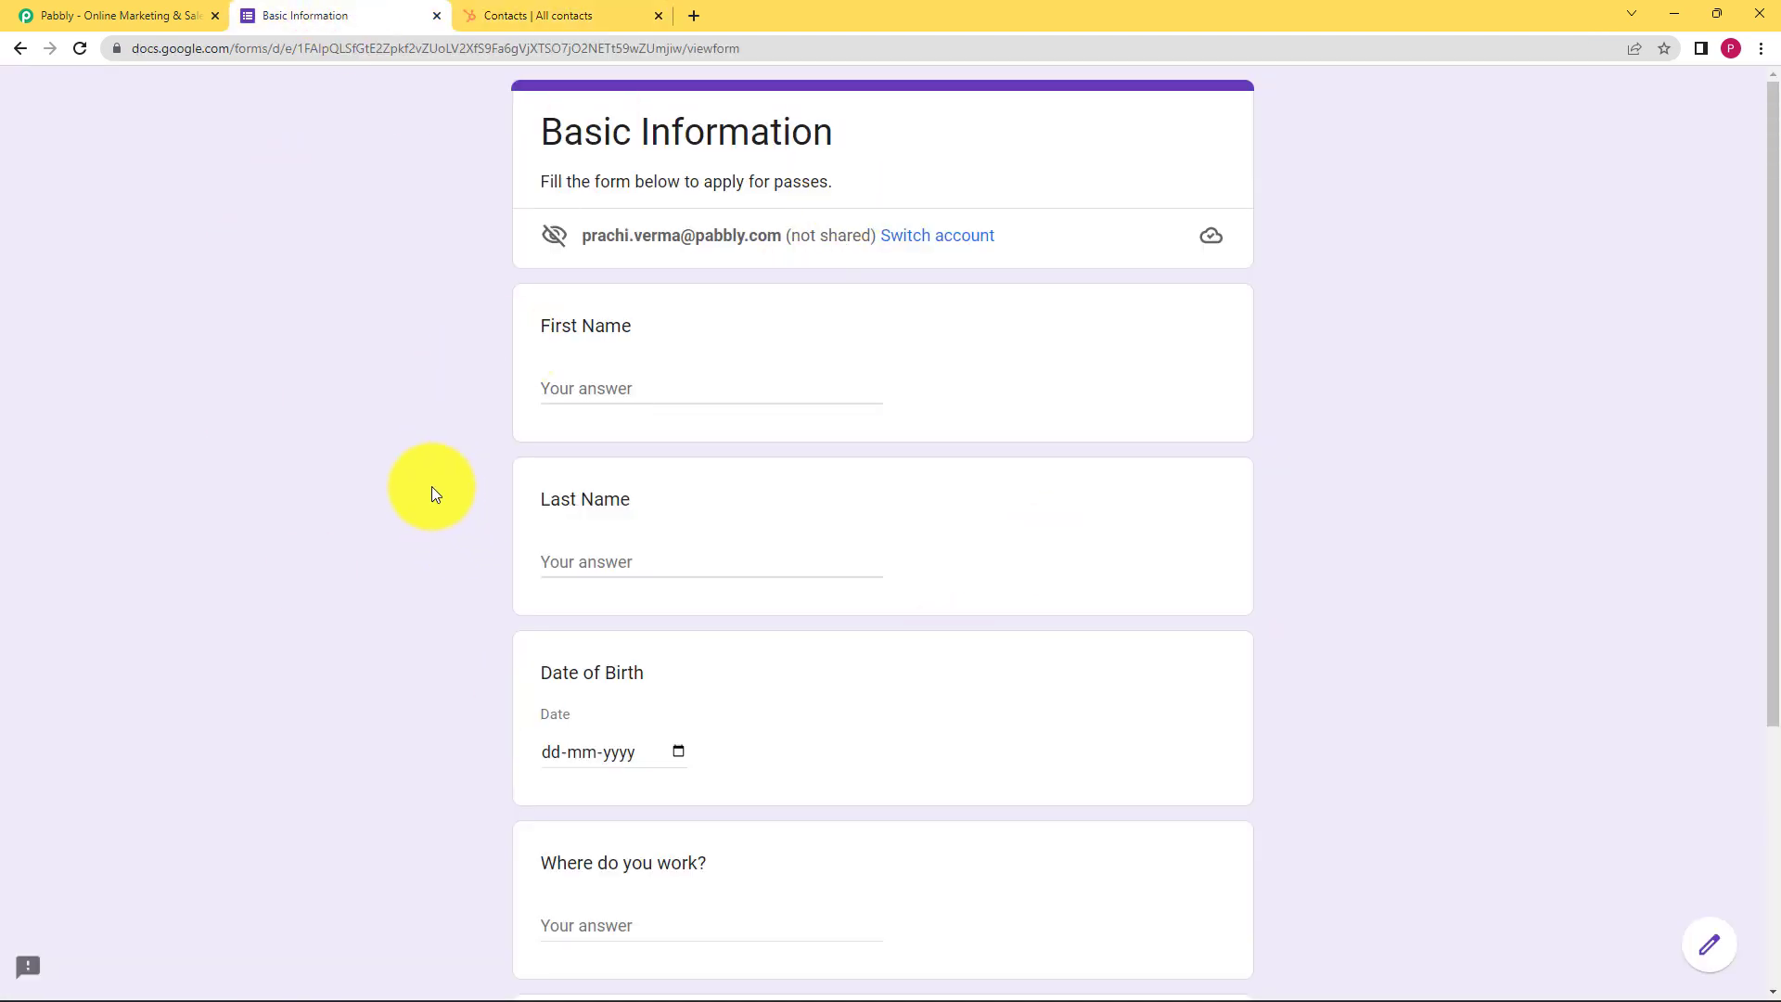
# Switch to the pabbly.com homepage tab
pyautogui.click(139, 15)
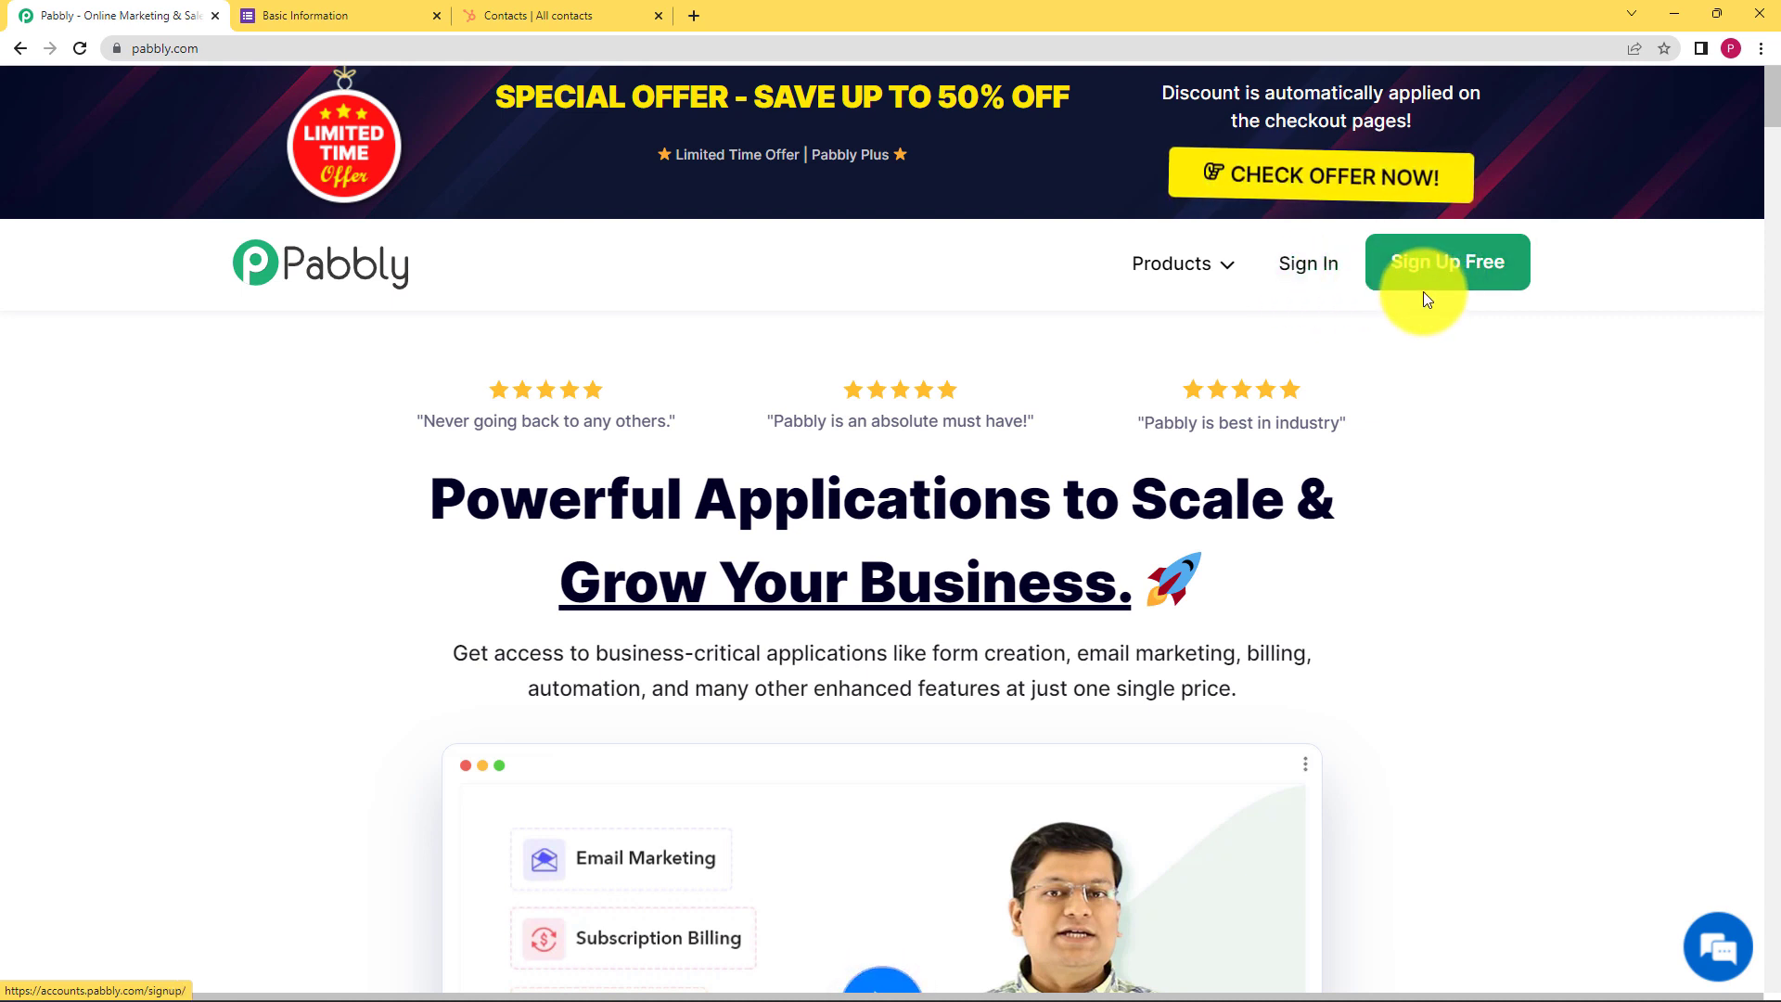
# Sign in to Pabbly with the Google account and launch Pabbly Connect via Access Now
pyautogui.click(1308, 268)
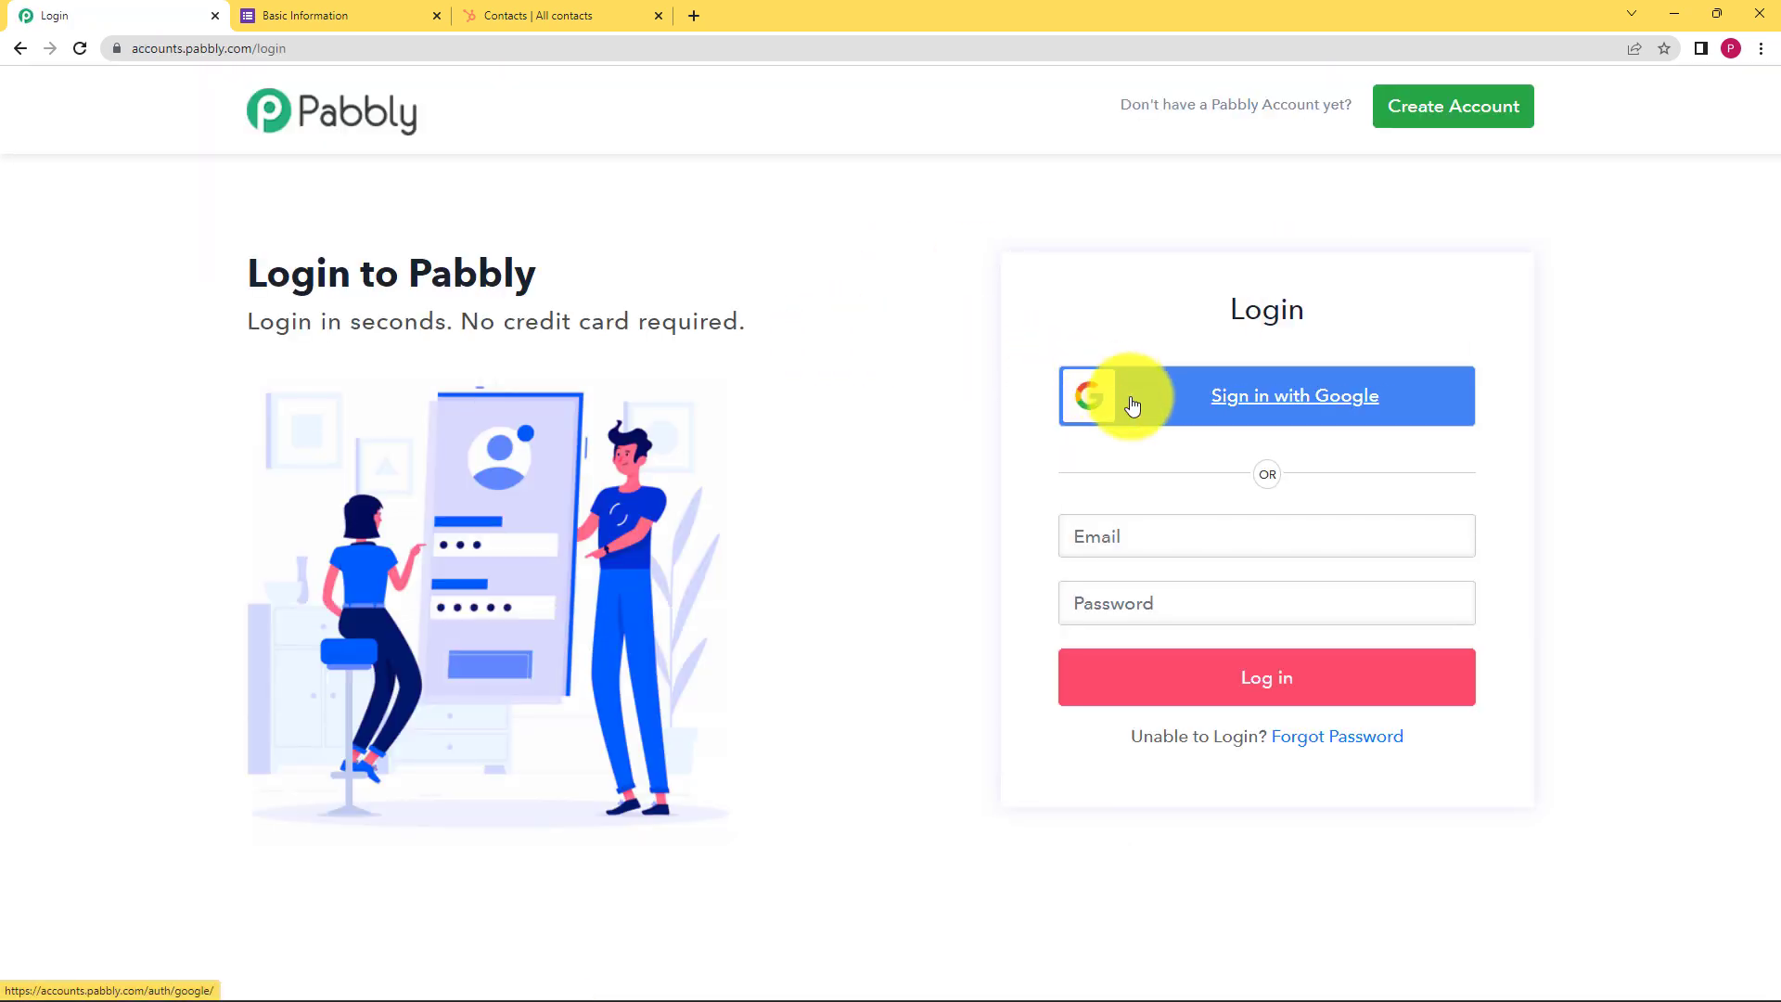
pyautogui.click(1133, 404)
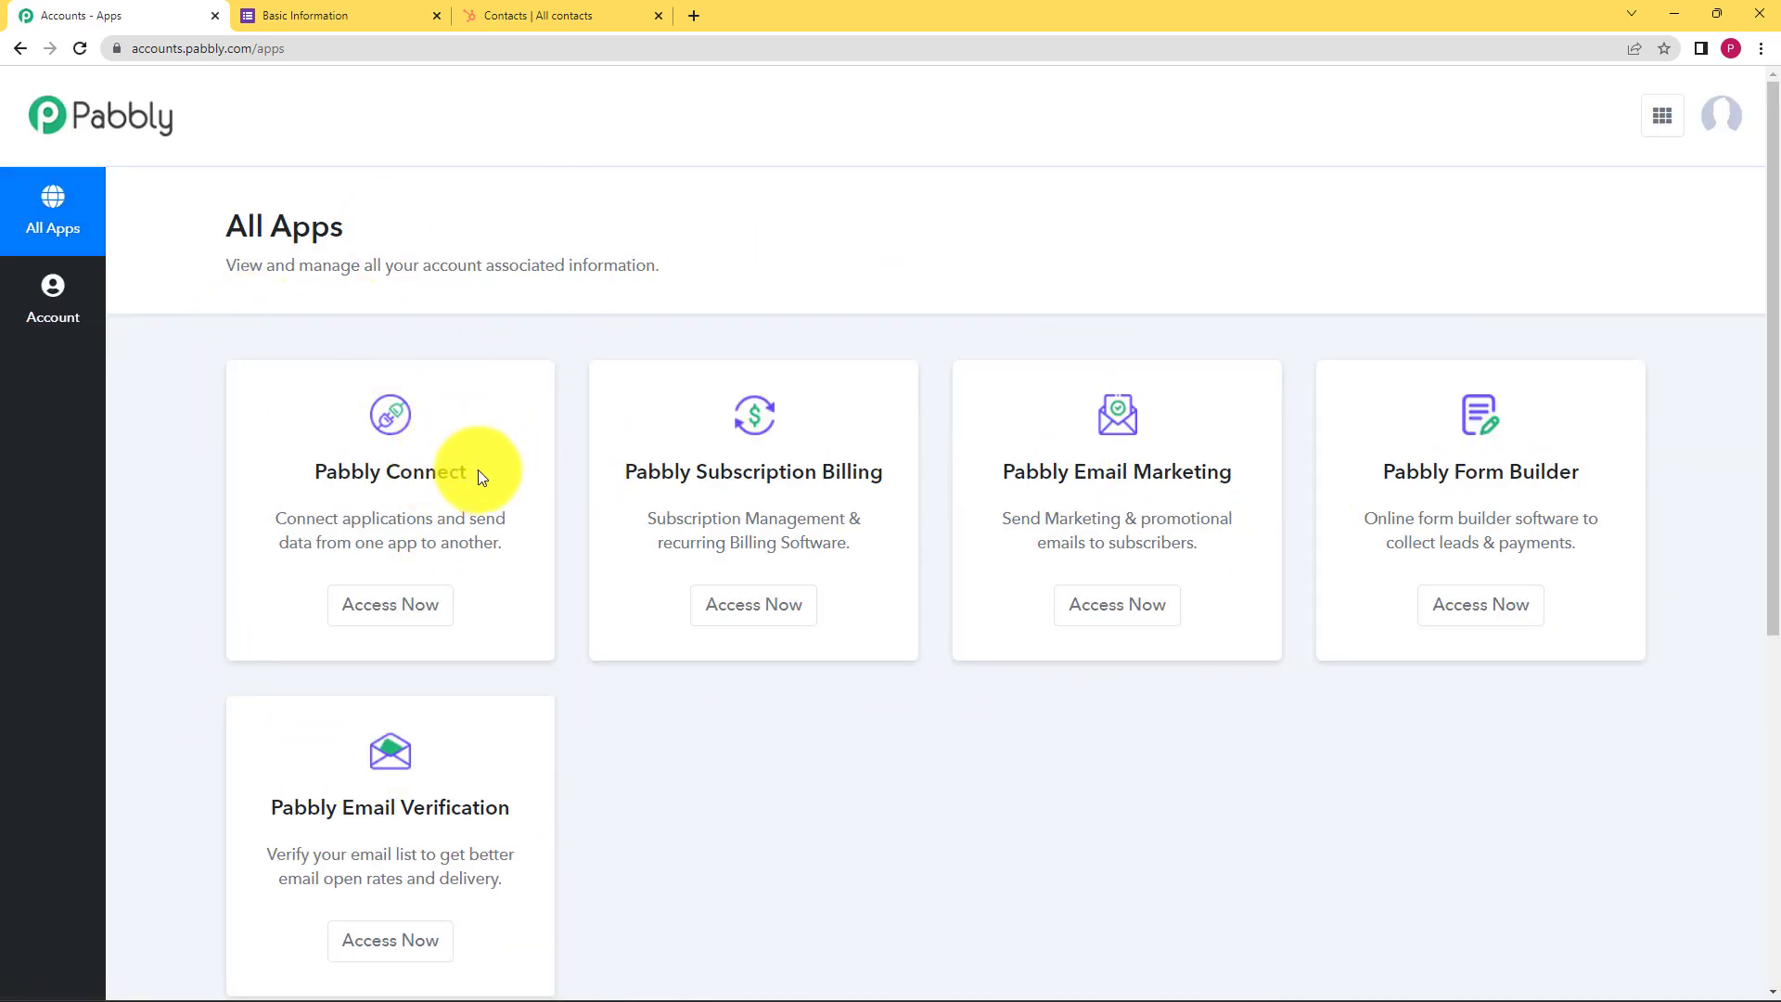
pyautogui.moveTo(476, 470); pyautogui.dragTo(299, 480)
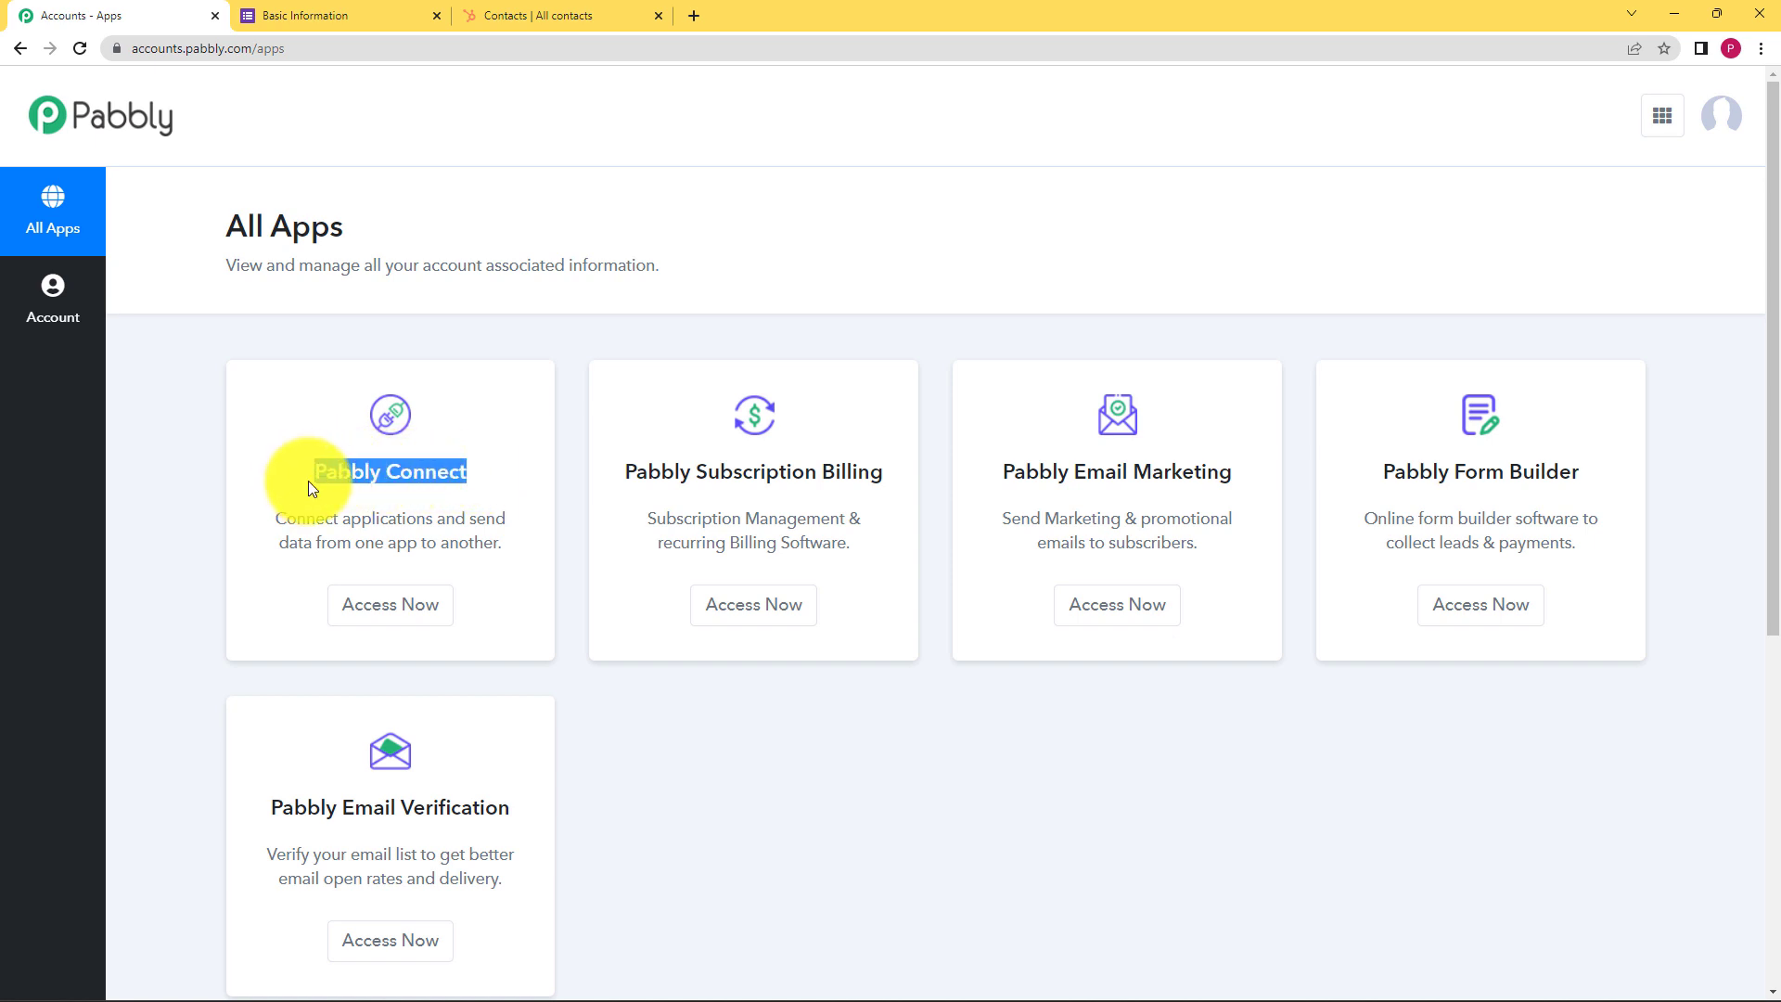
pyautogui.click(320, 210)
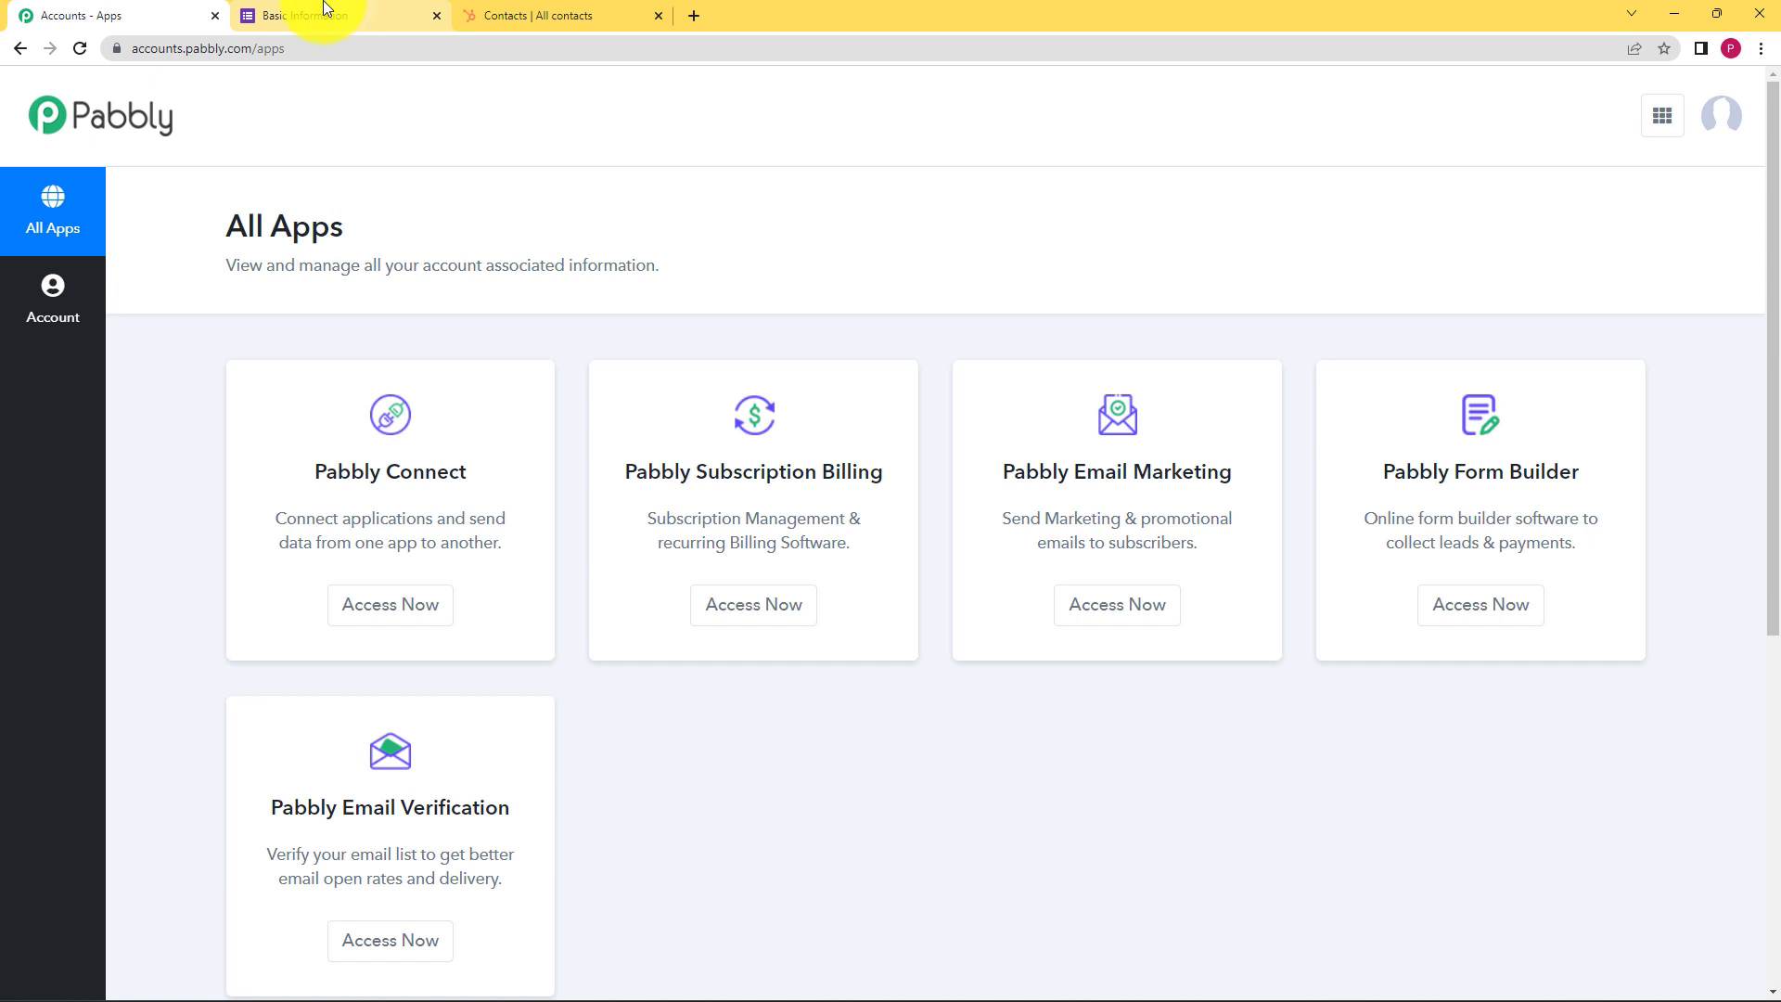
pyautogui.click(392, 616)
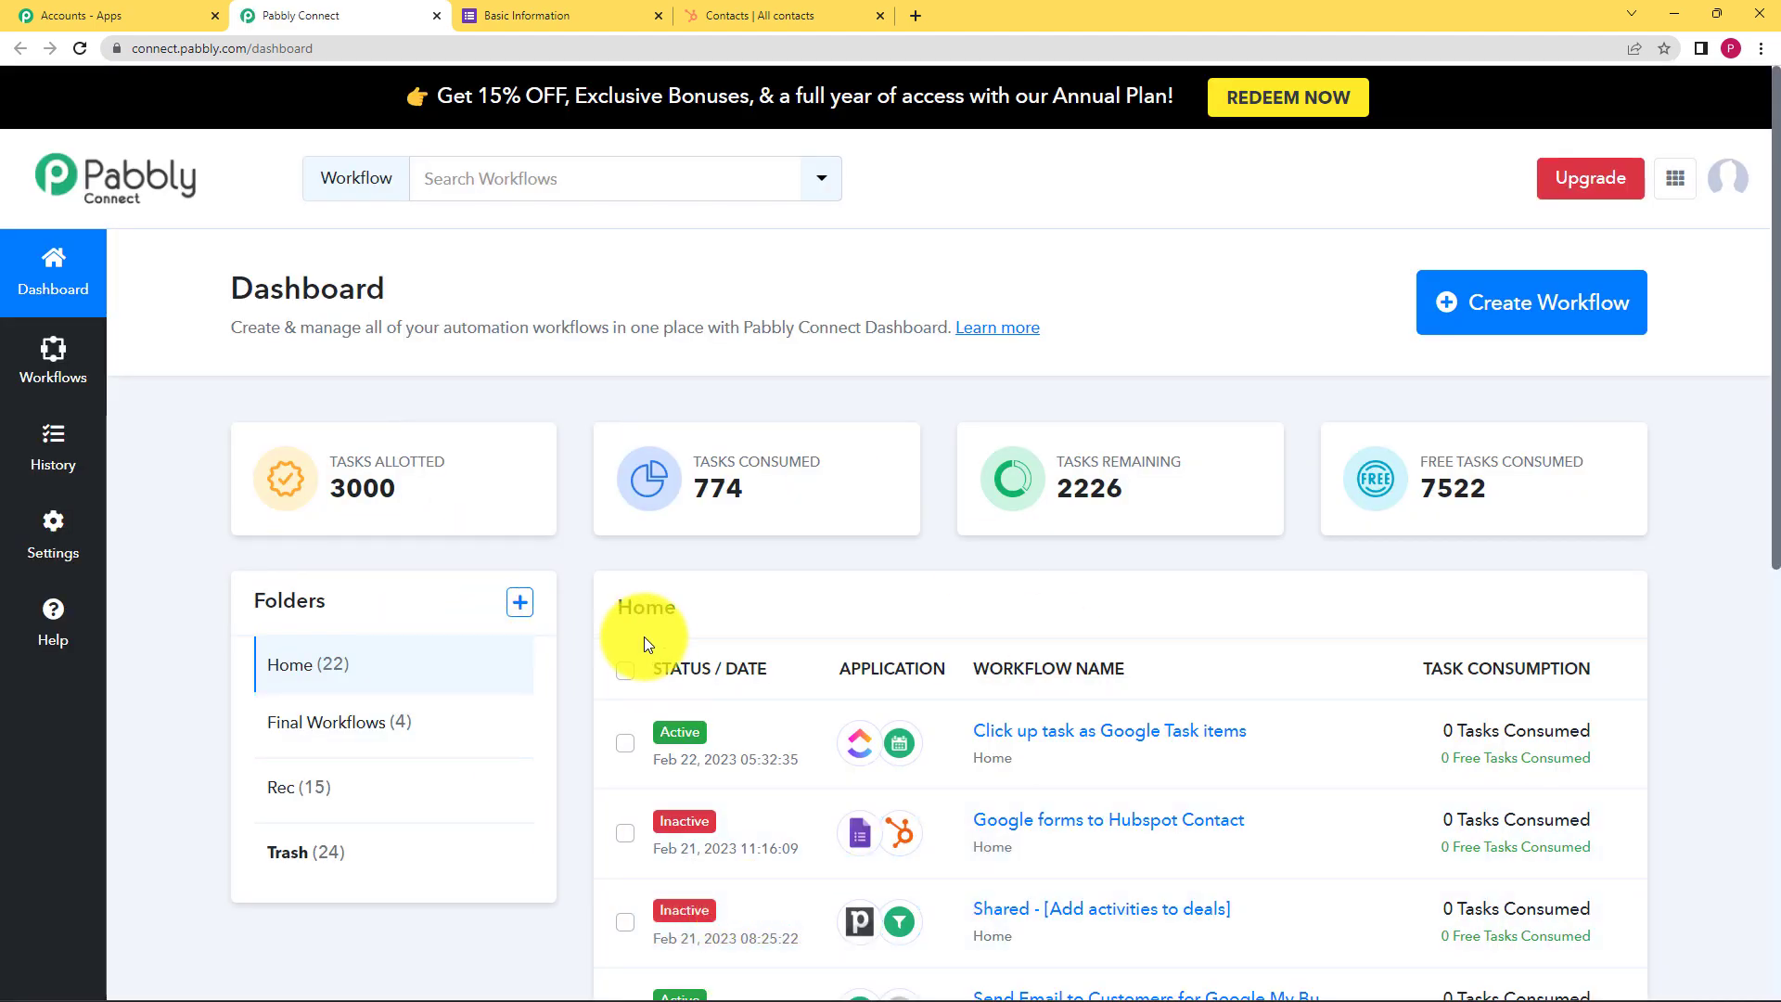
# Create a new workflow named 'Google form to HubSpot Contacts'
pyautogui.click(1500, 325)
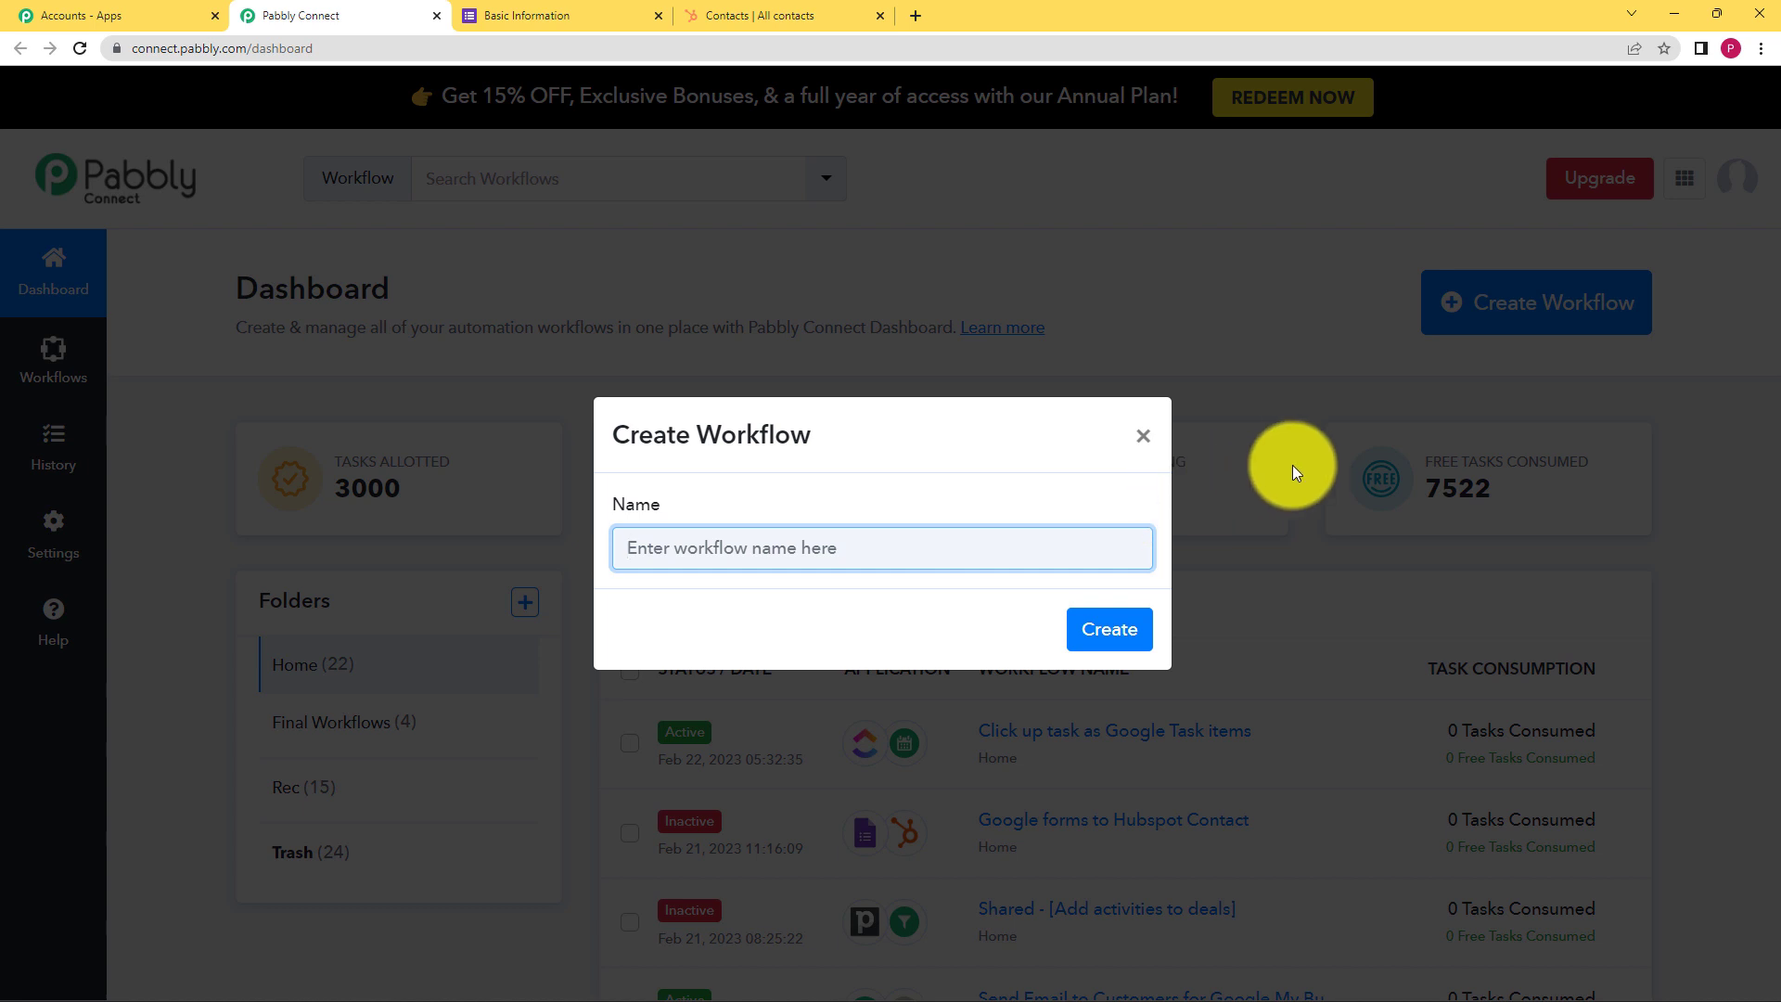
pyautogui.write('Google form to HubSpot Contacts')
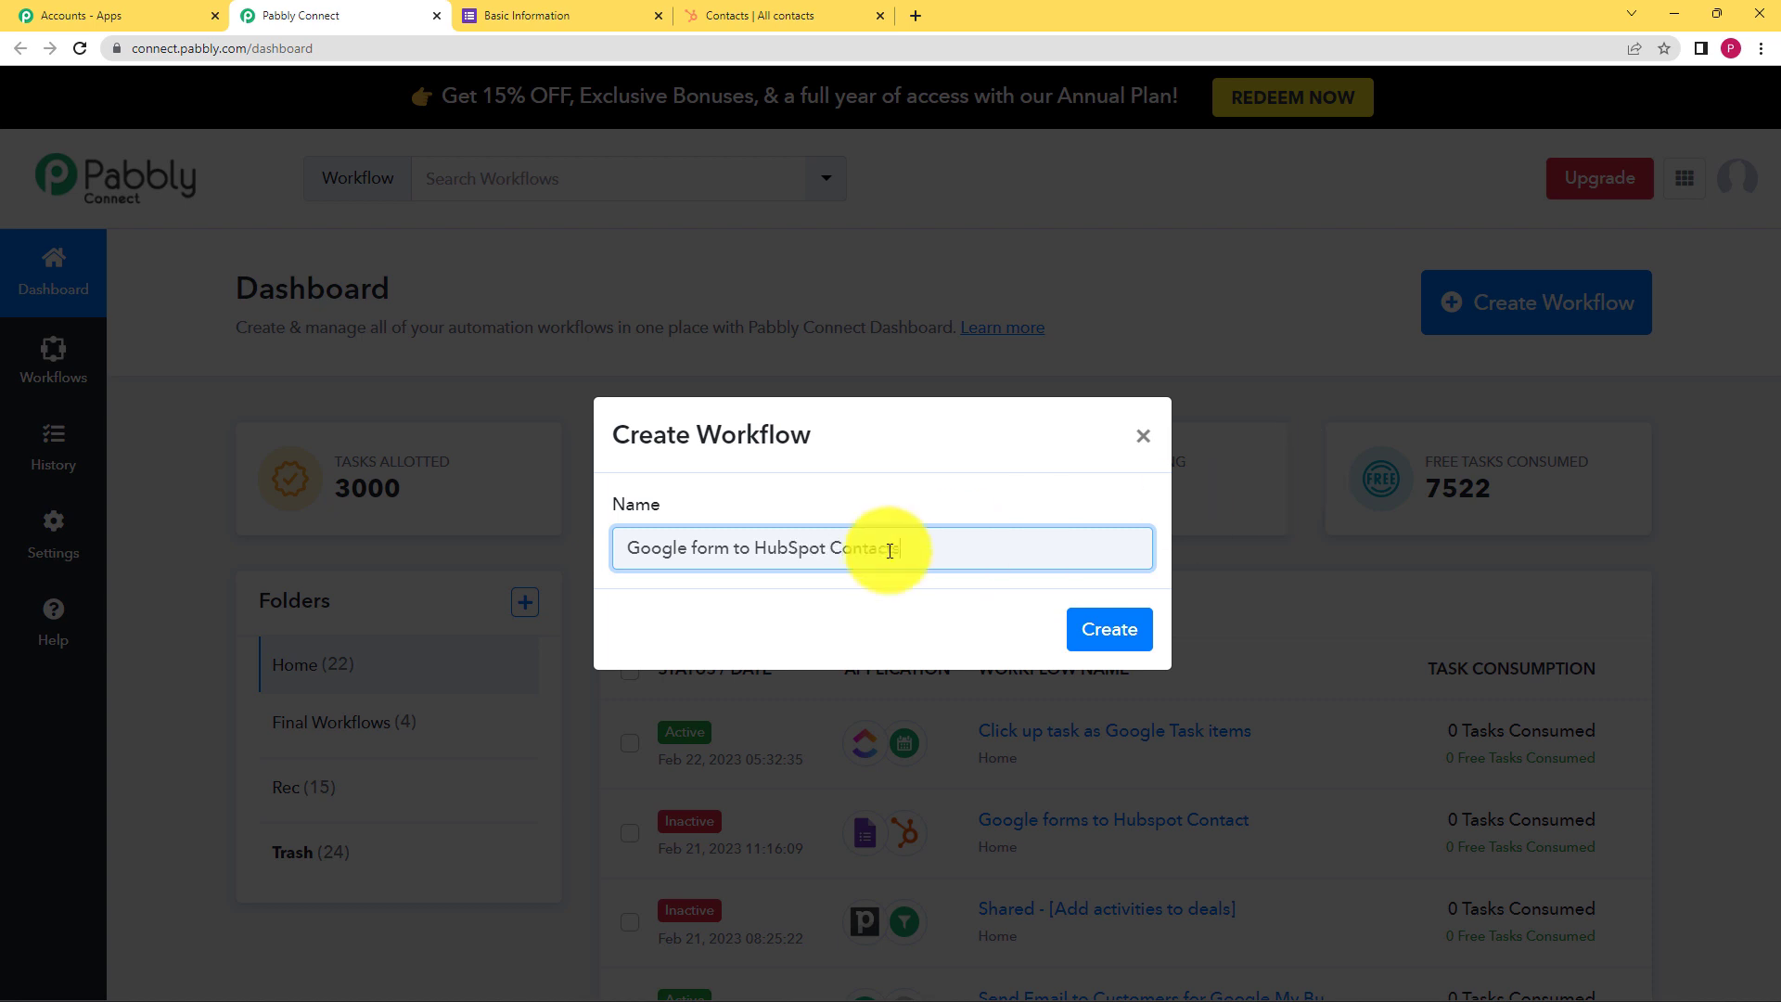
pyautogui.click(1093, 631)
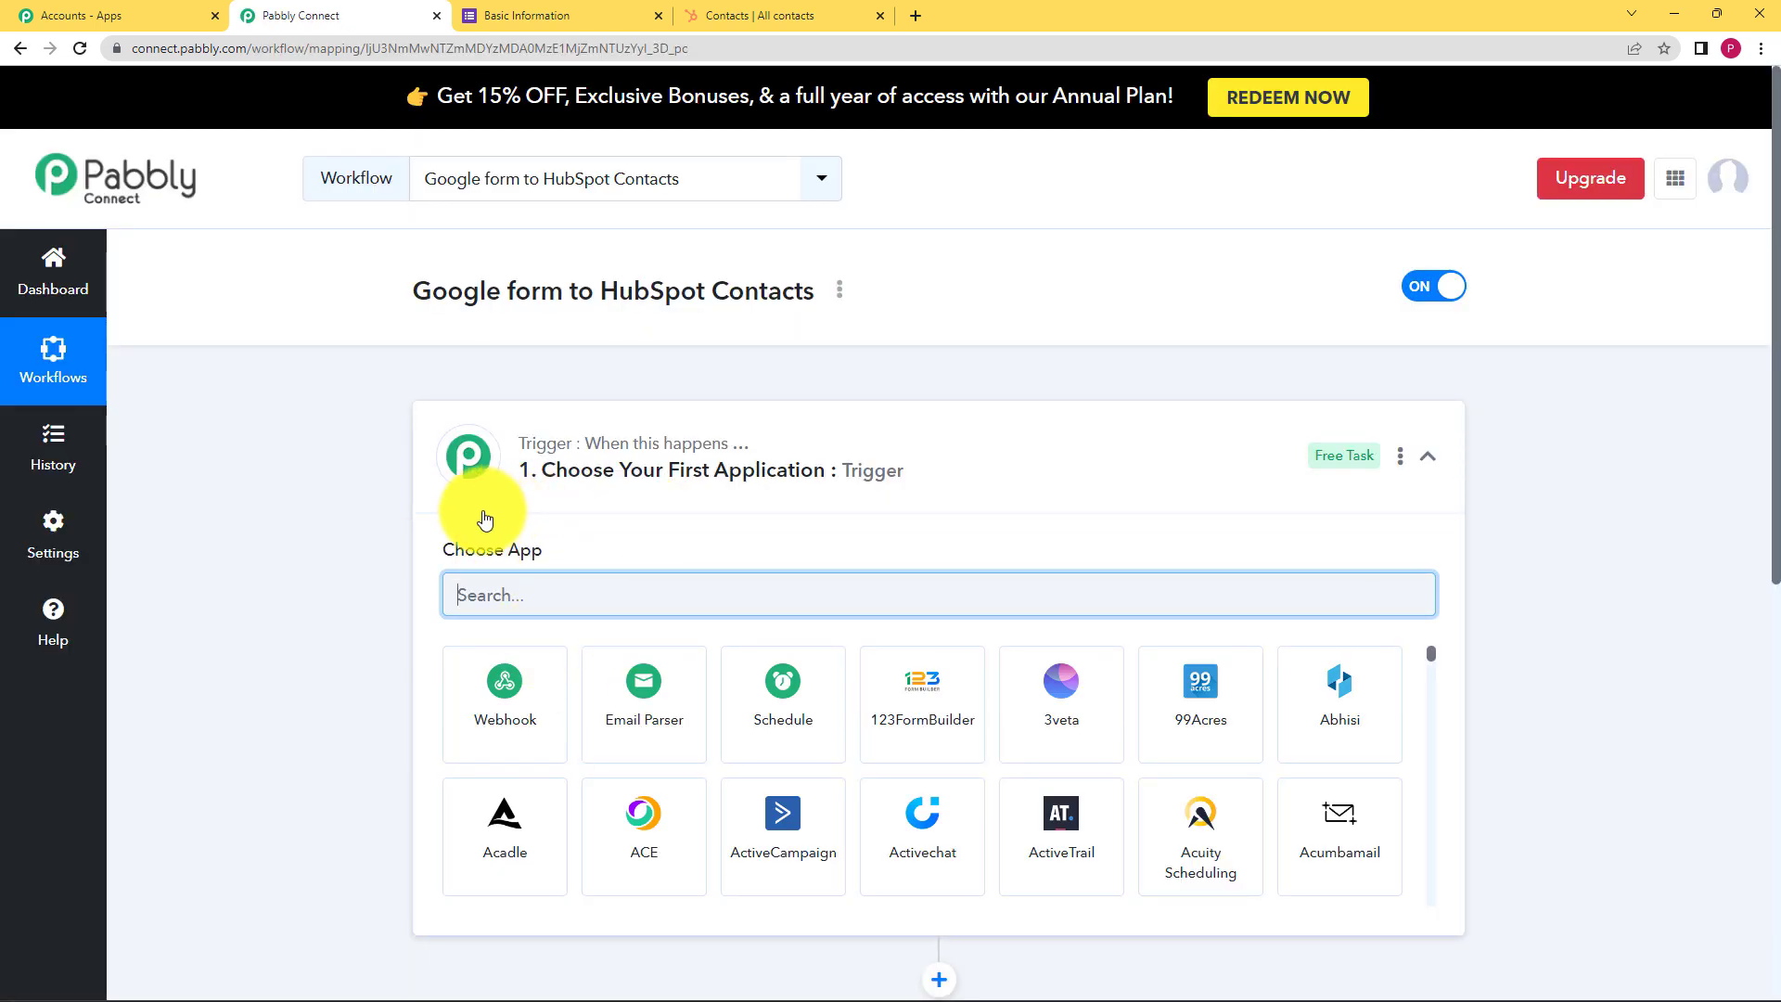
# Search 'Google' in the trigger app chooser and select Google Forms as the trigger app
pyautogui.click(858, 423)
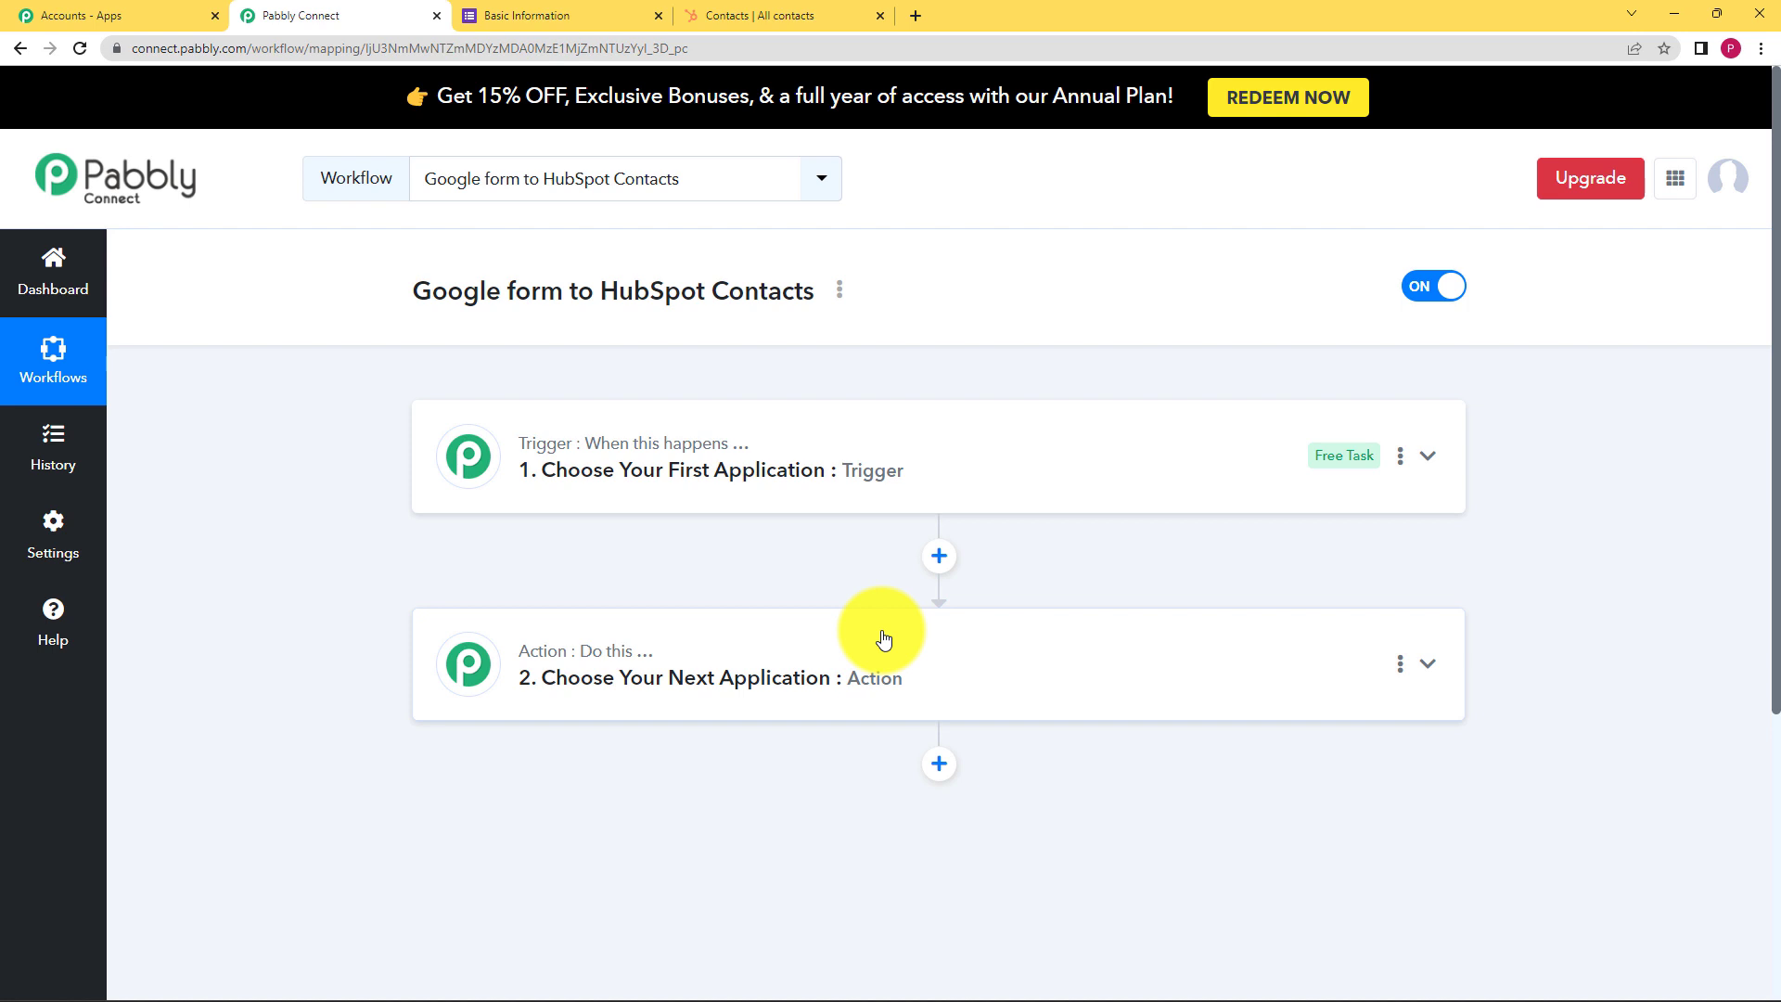
pyautogui.click(791, 475)
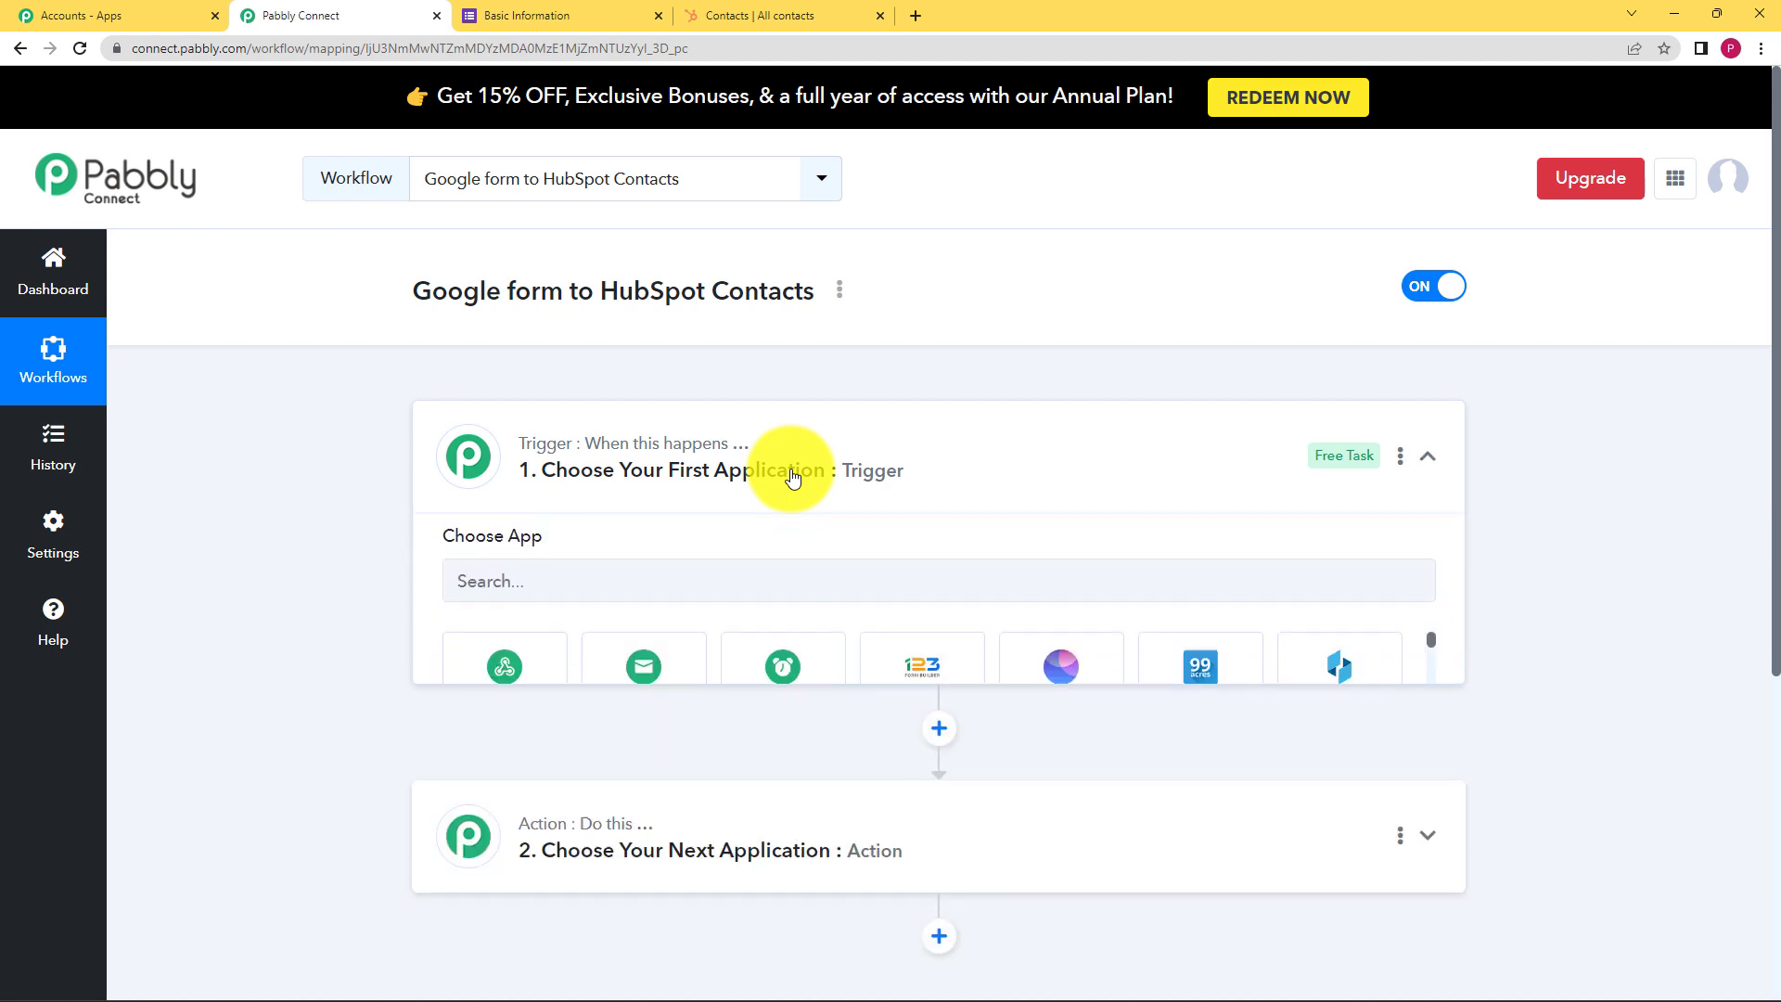
pyautogui.click(497, 592)
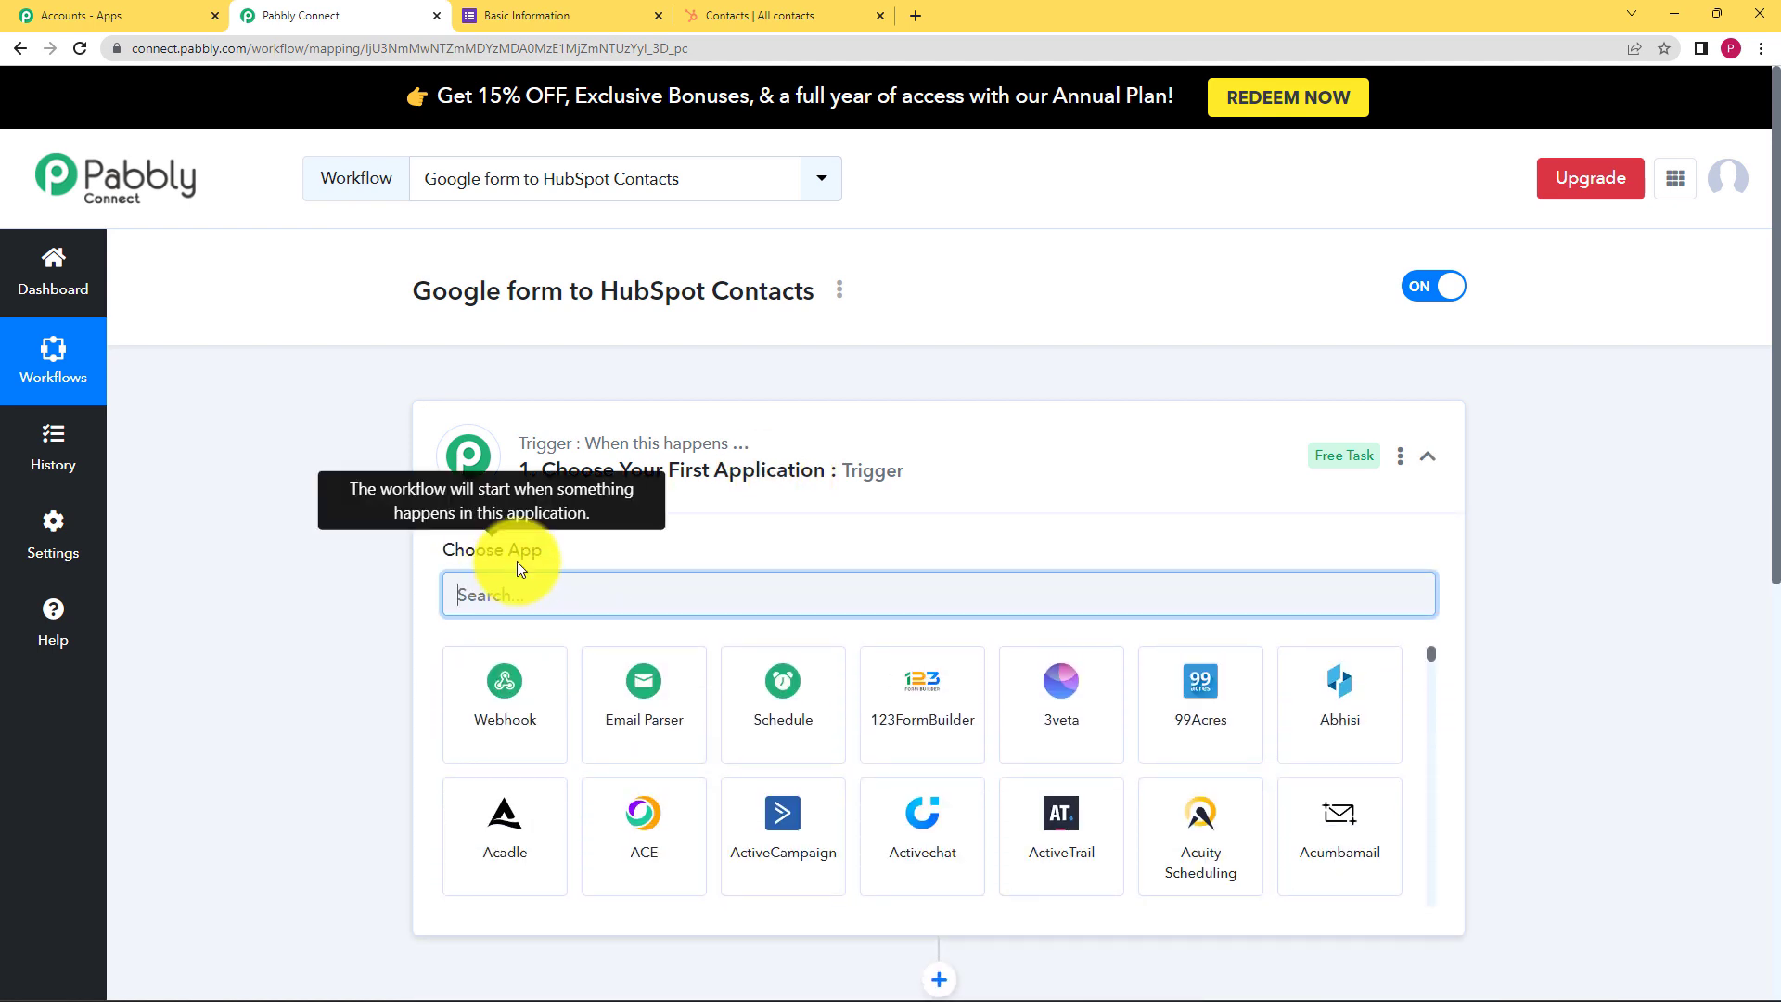
pyautogui.write('Google')
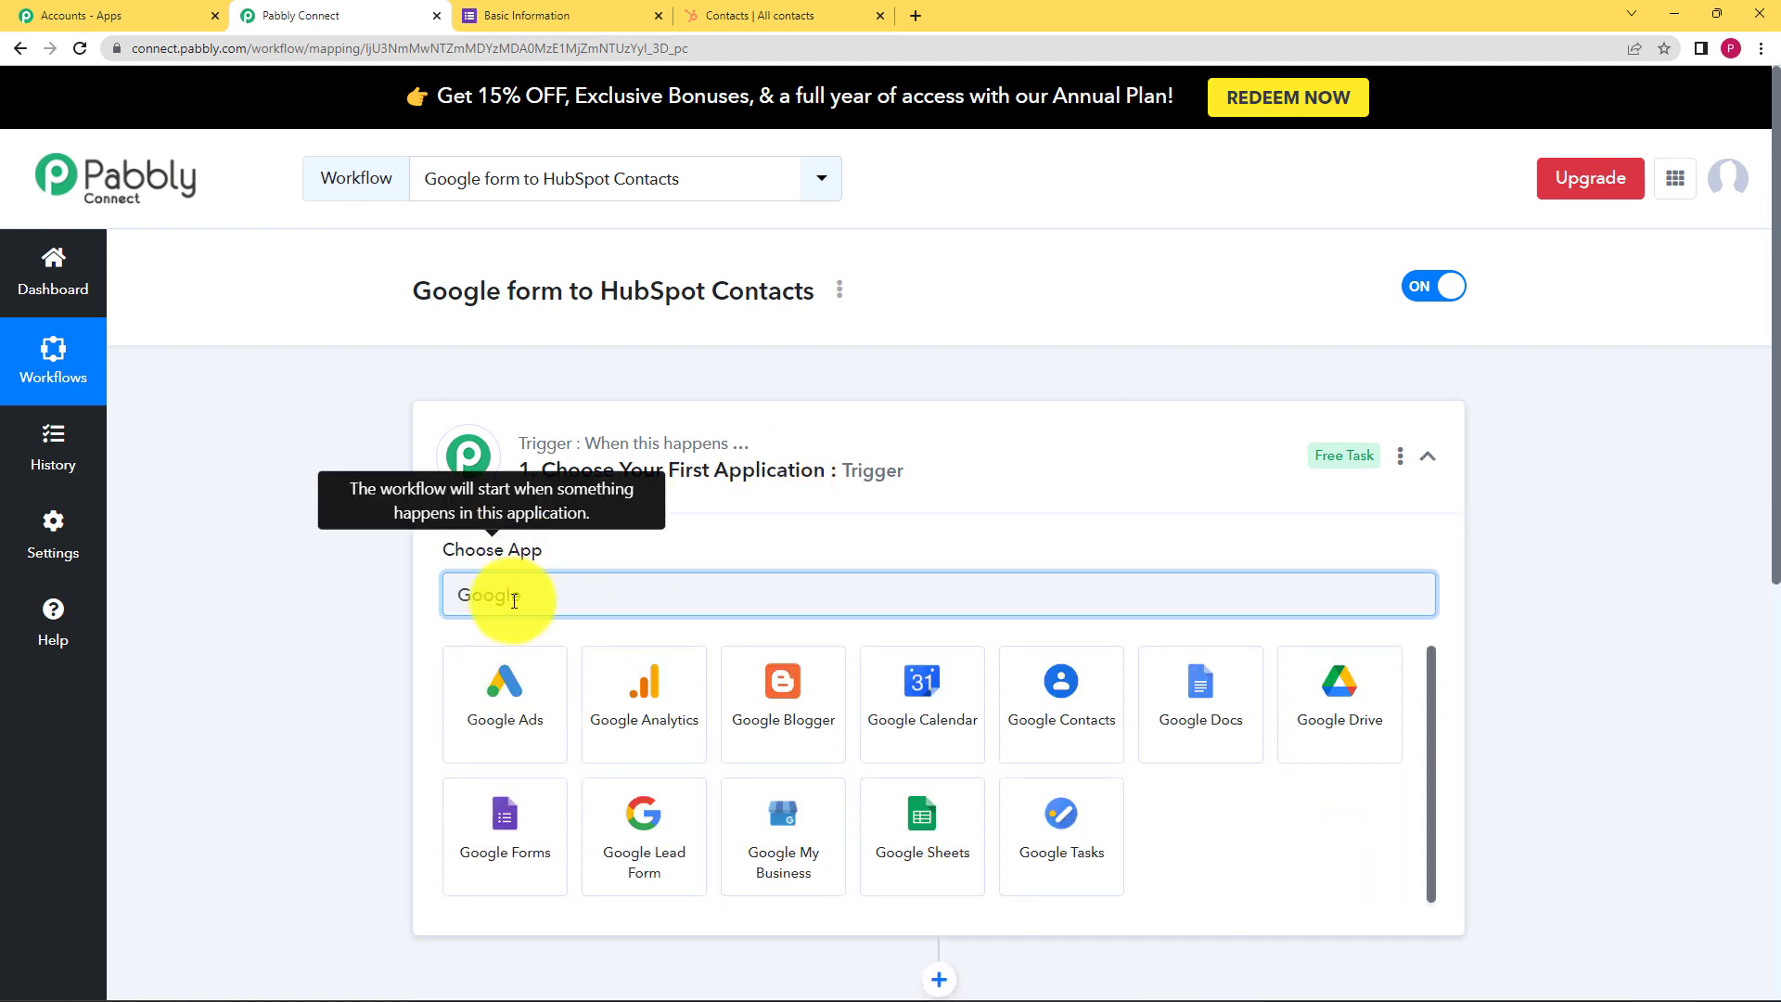
pyautogui.click(505, 821)
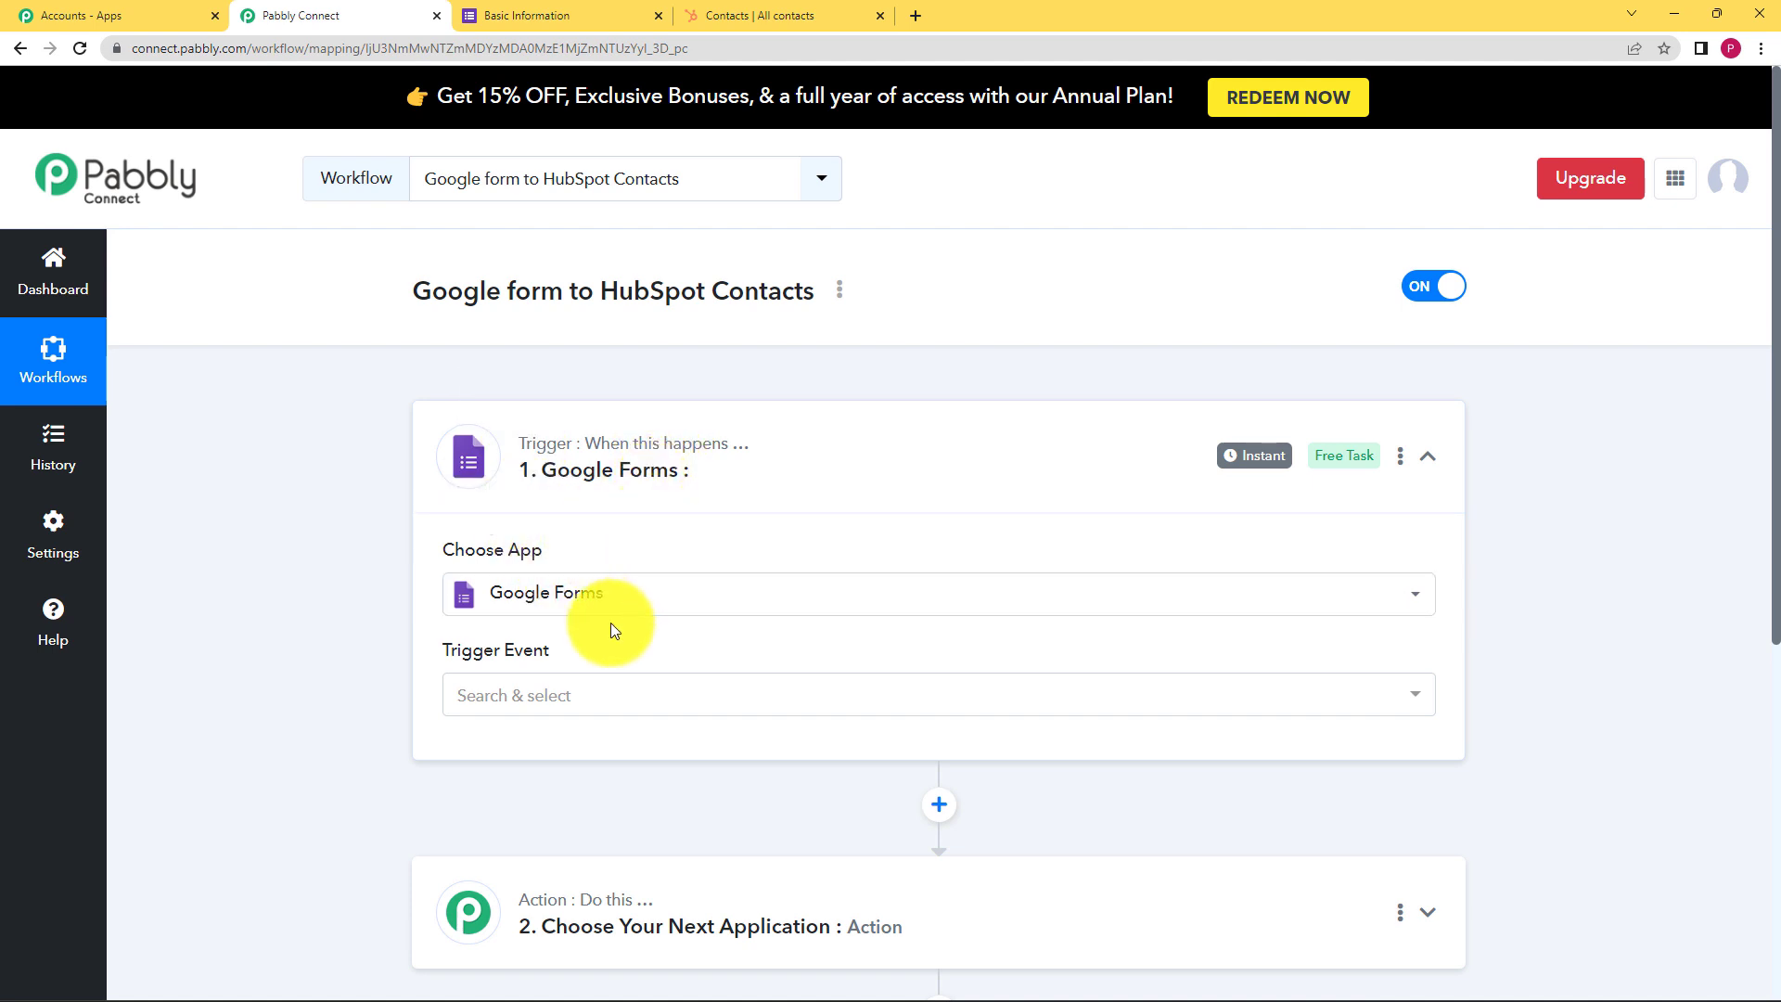
pyautogui.click(576, 696)
# Choose New Response Received as the trigger event, review the webhook URL, then open a new browser tab
pyautogui.click(517, 809)
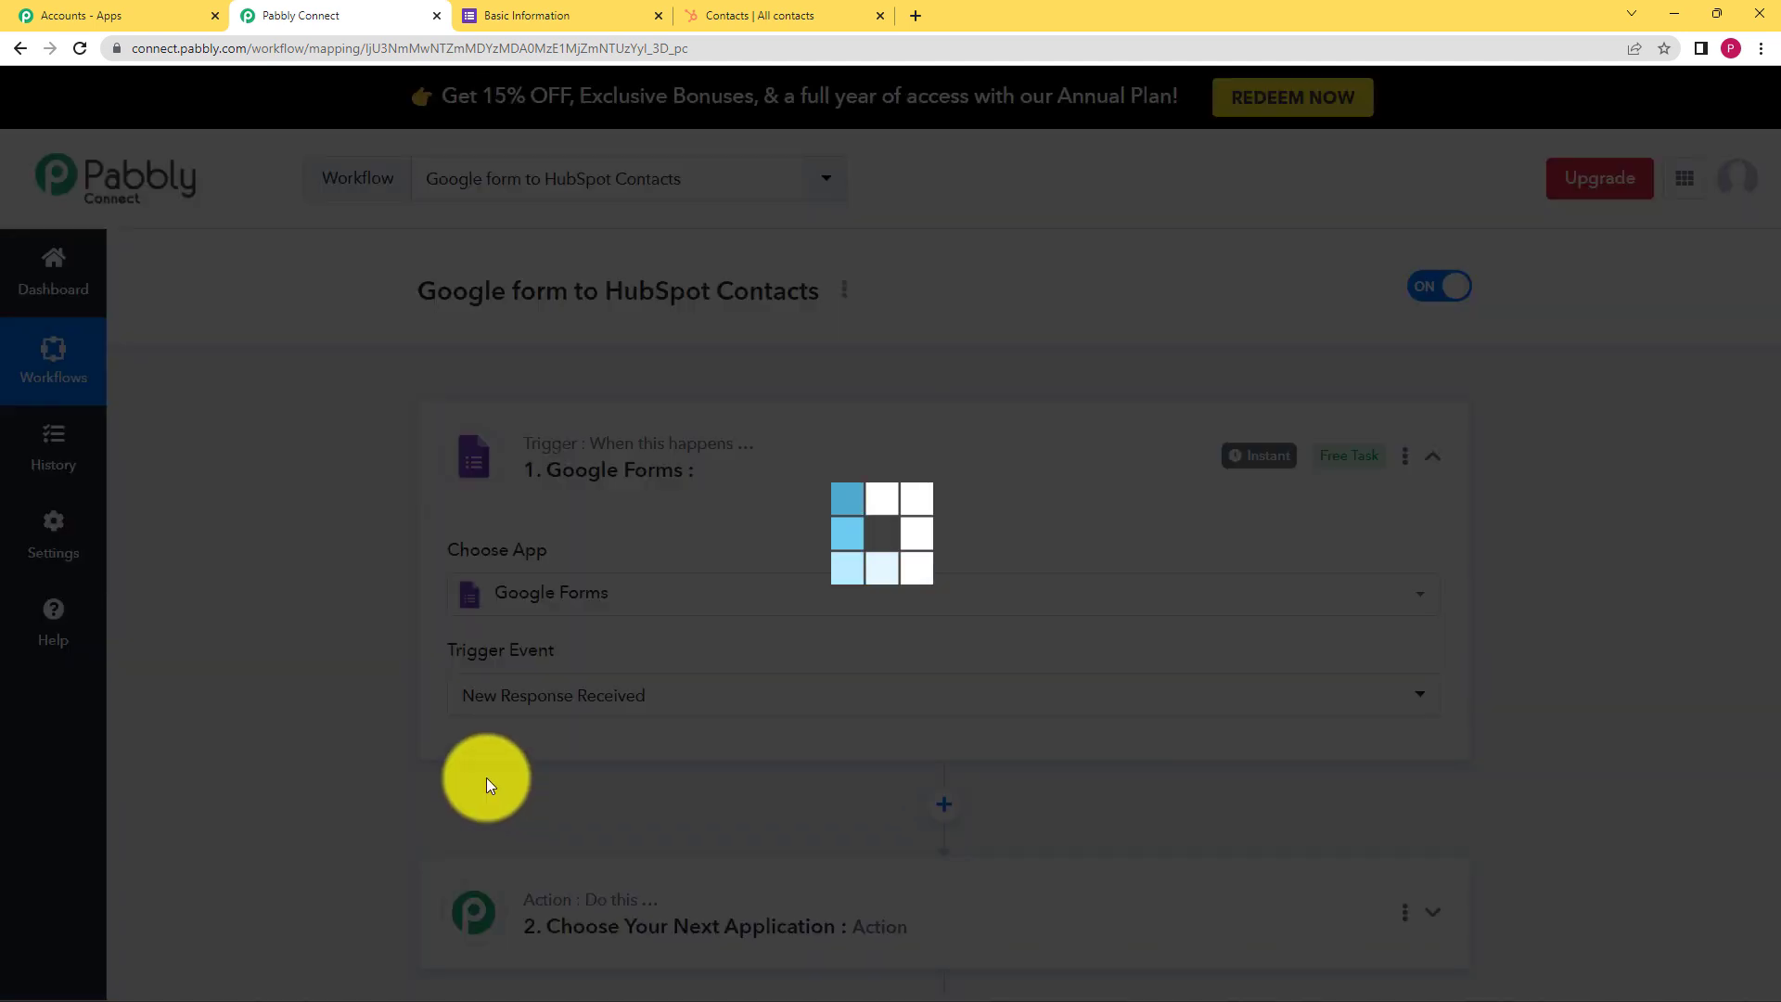
pyautogui.scroll(-2, 362, 575)
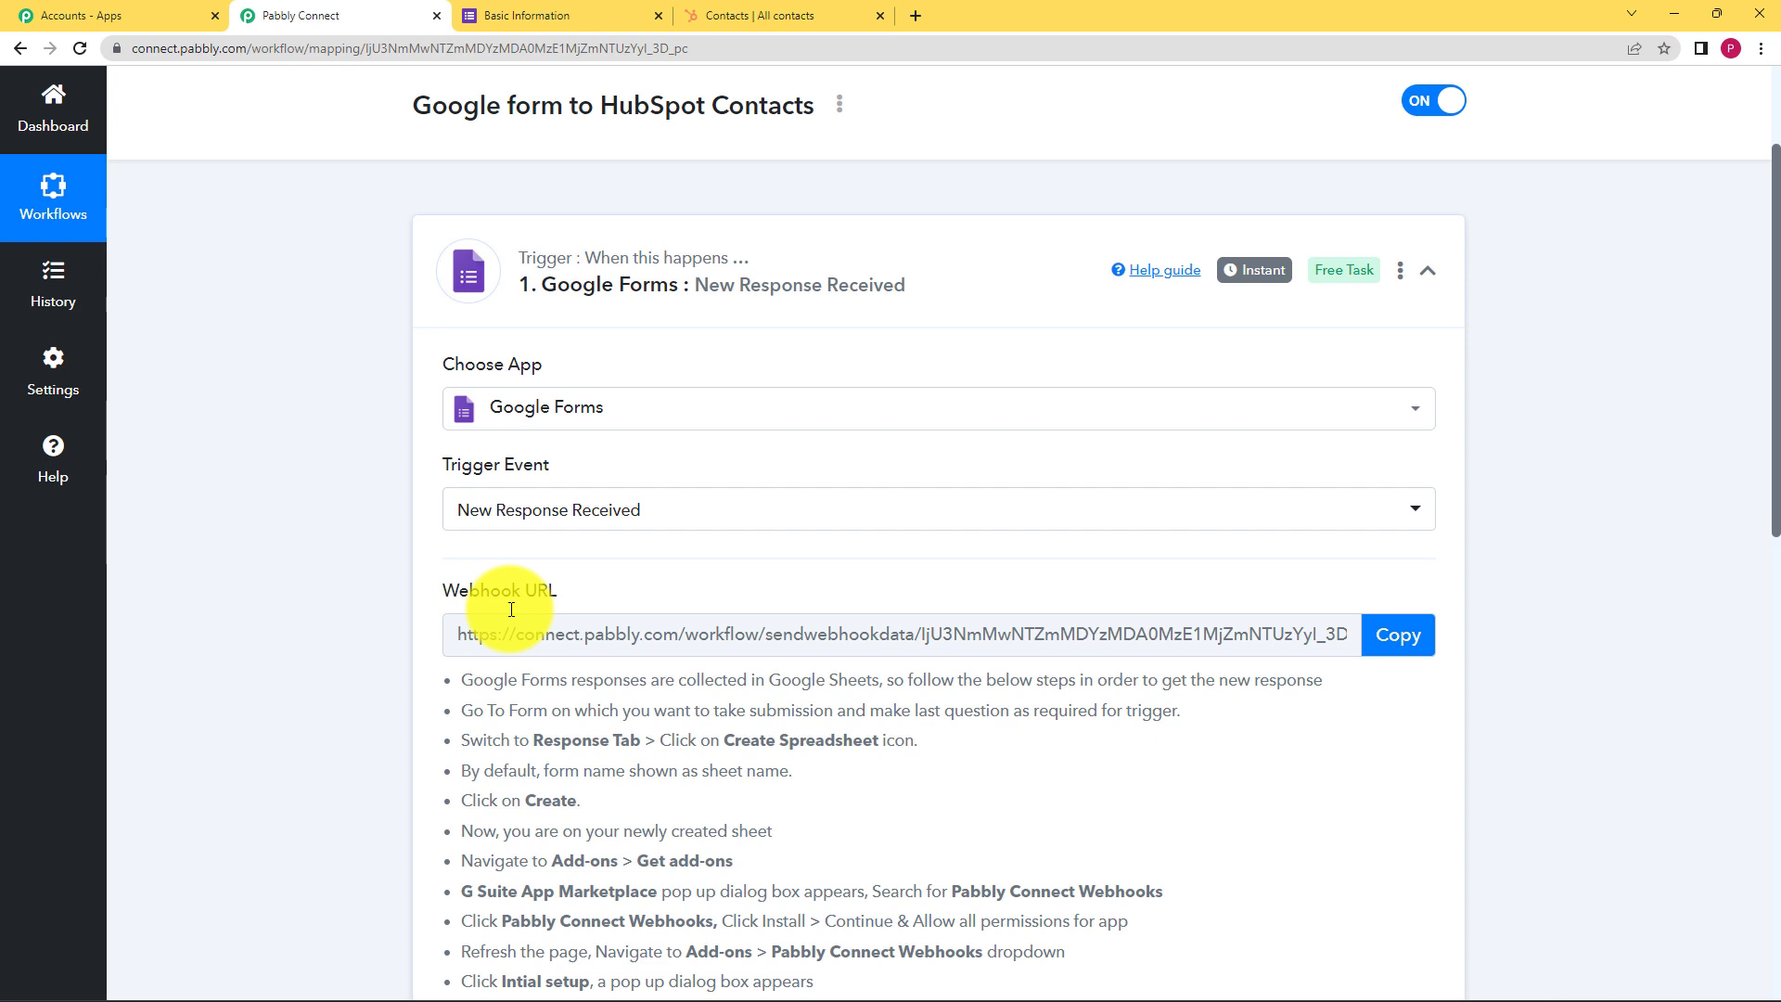
pyautogui.click(524, 15)
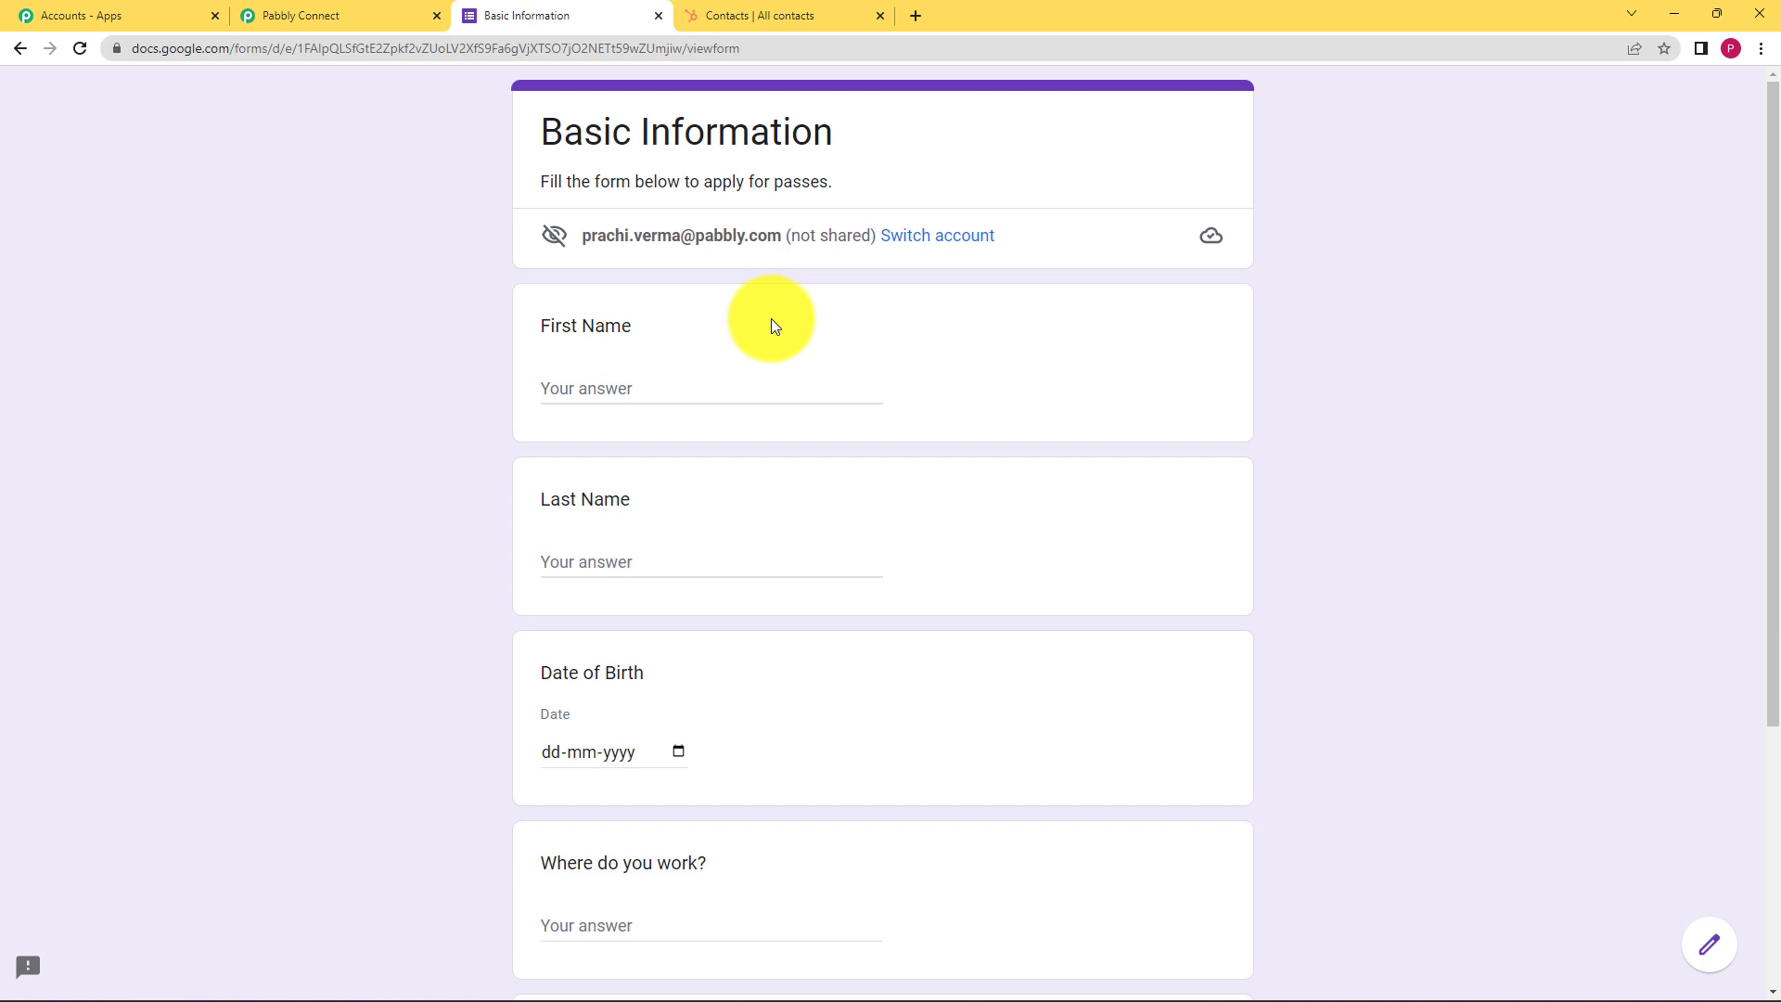
pyautogui.click(345, 9)
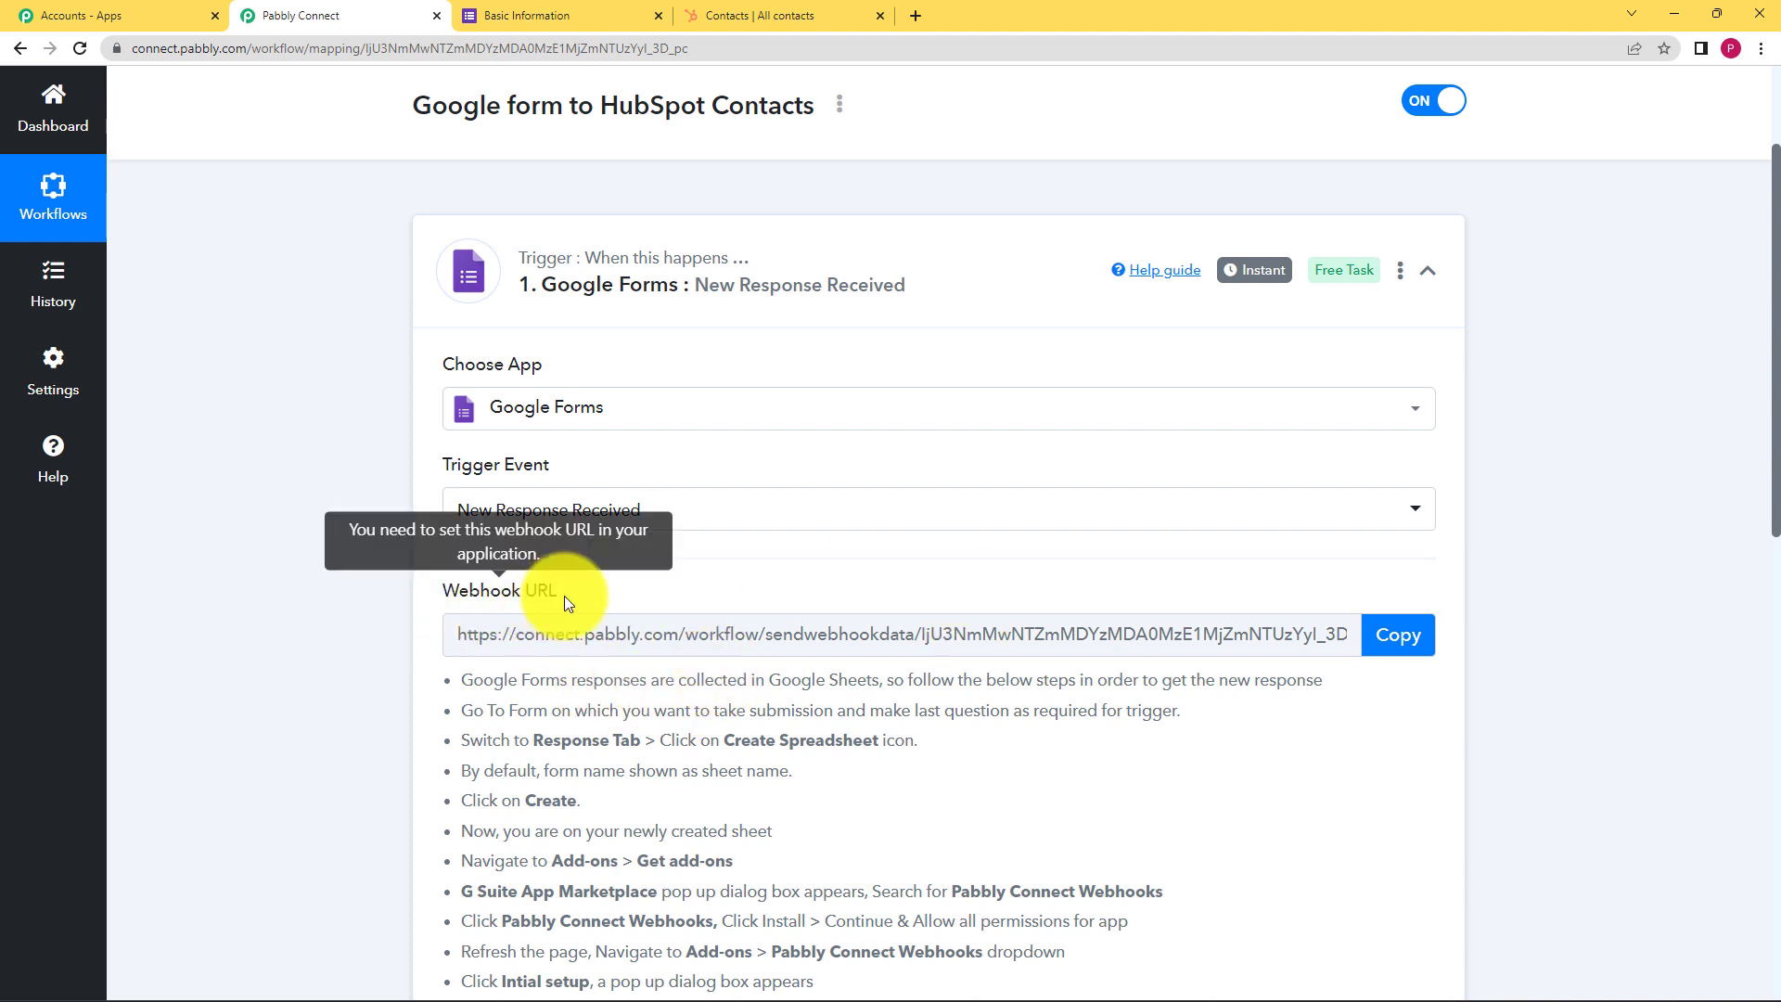
pyautogui.moveTo(564, 595); pyautogui.dragTo(425, 593)
pyautogui.click(423, 593)
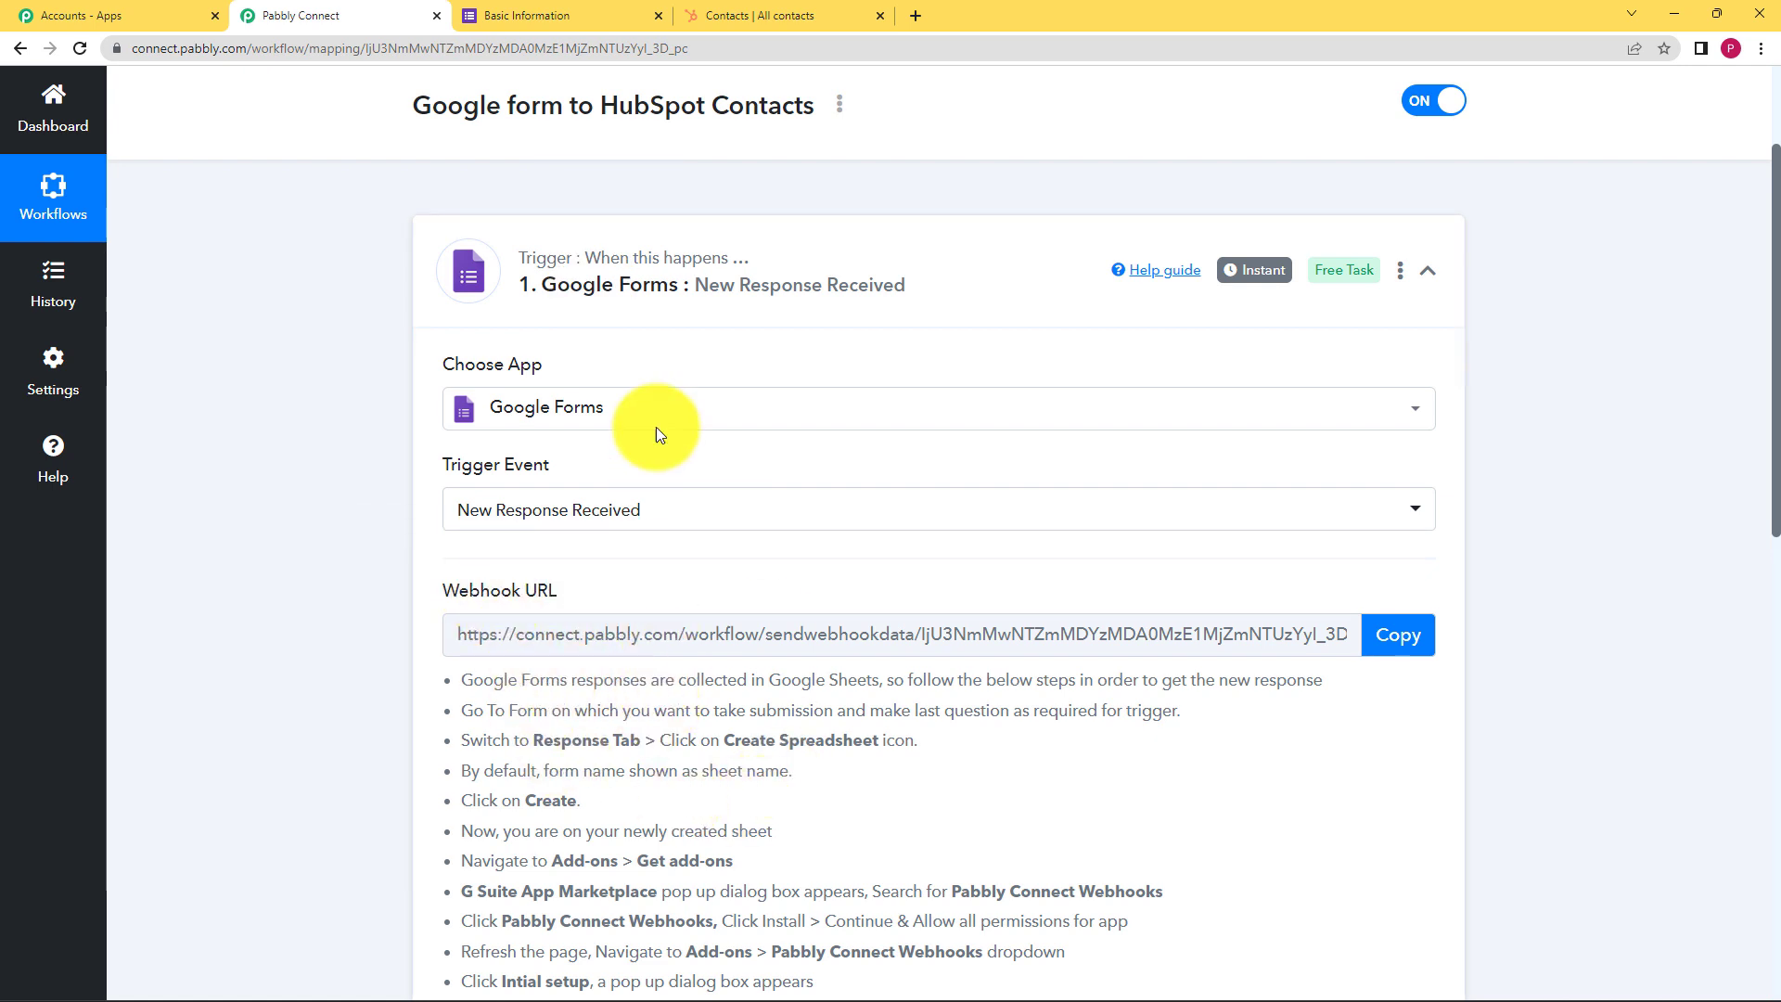
pyautogui.click(492, 15)
pyautogui.click(911, 19)
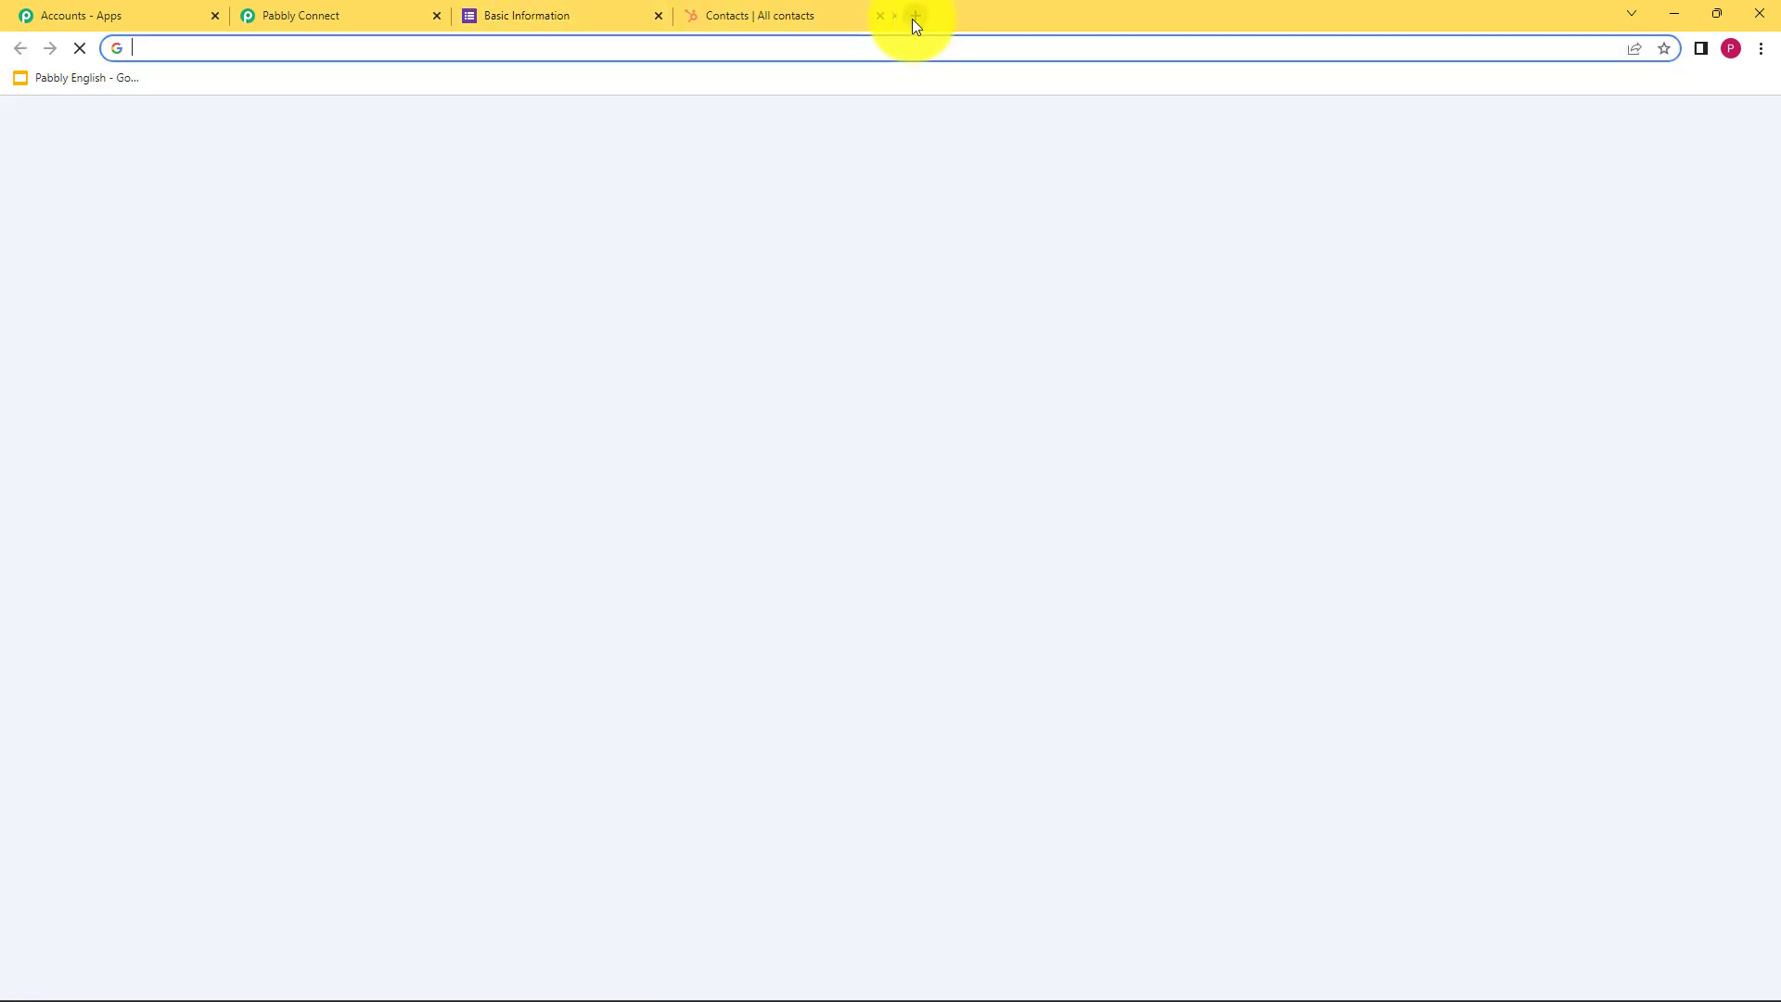
# Open the Untitled form in Google Forms and go to its Responses
pyautogui.click(1679, 139)
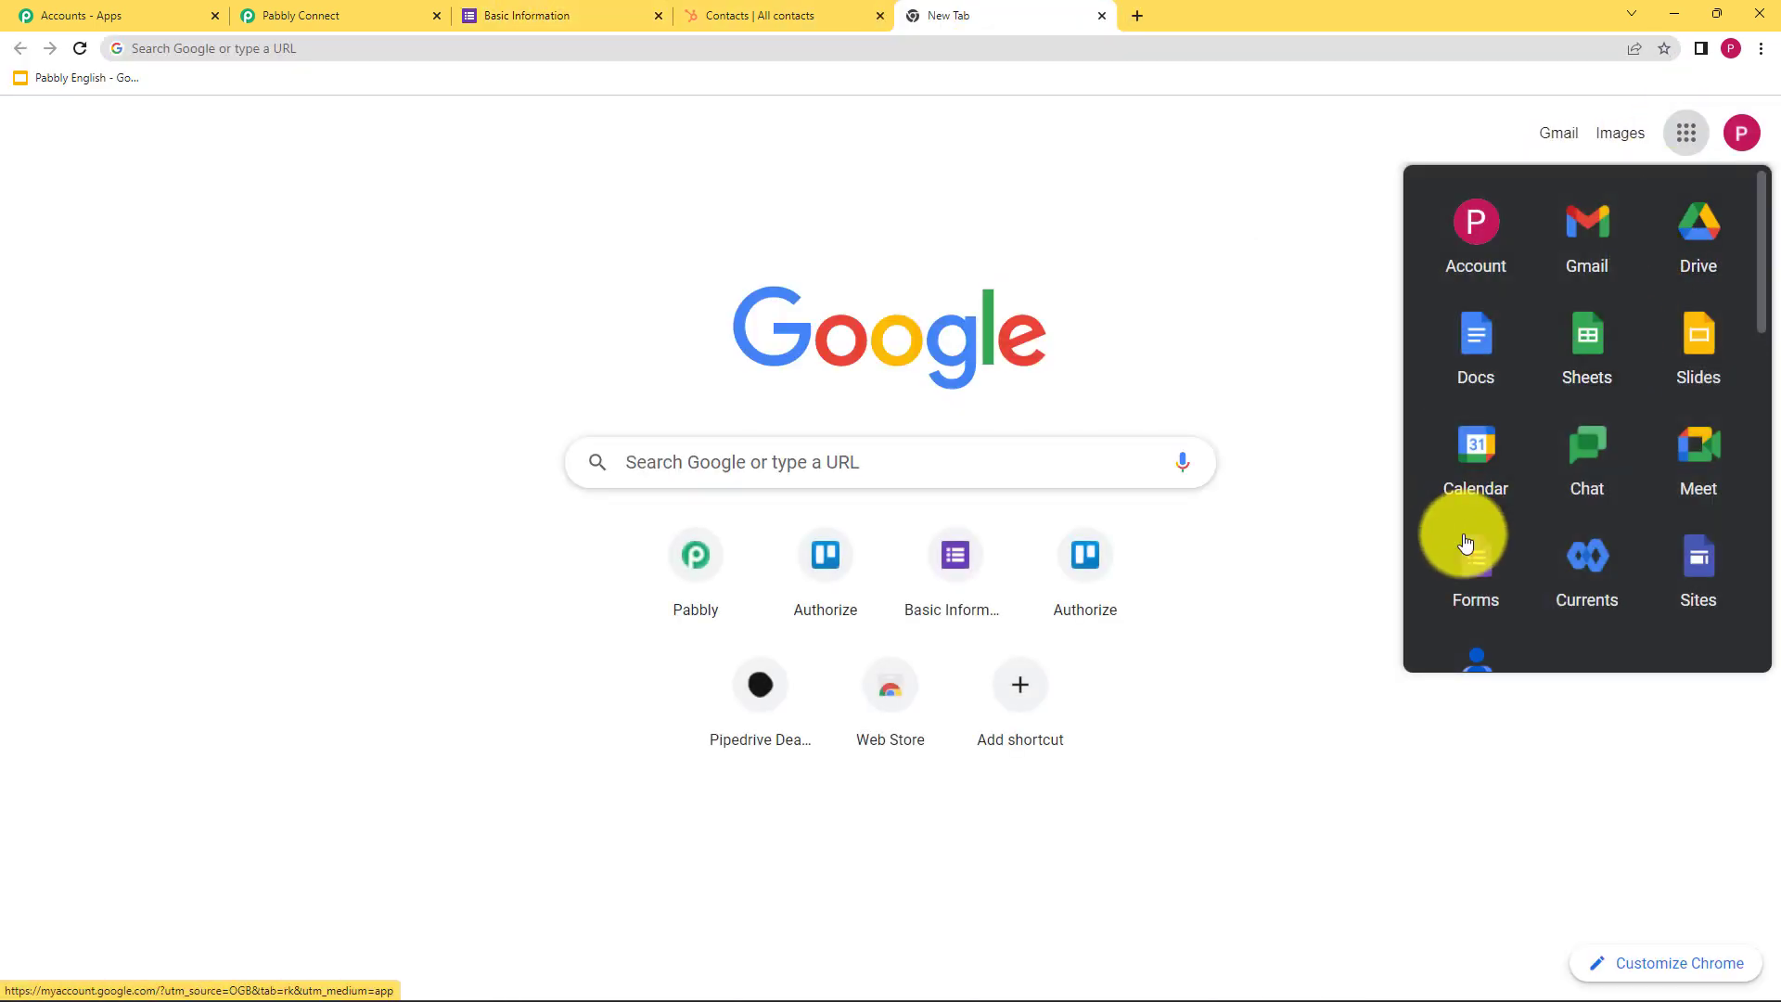
pyautogui.click(1470, 555)
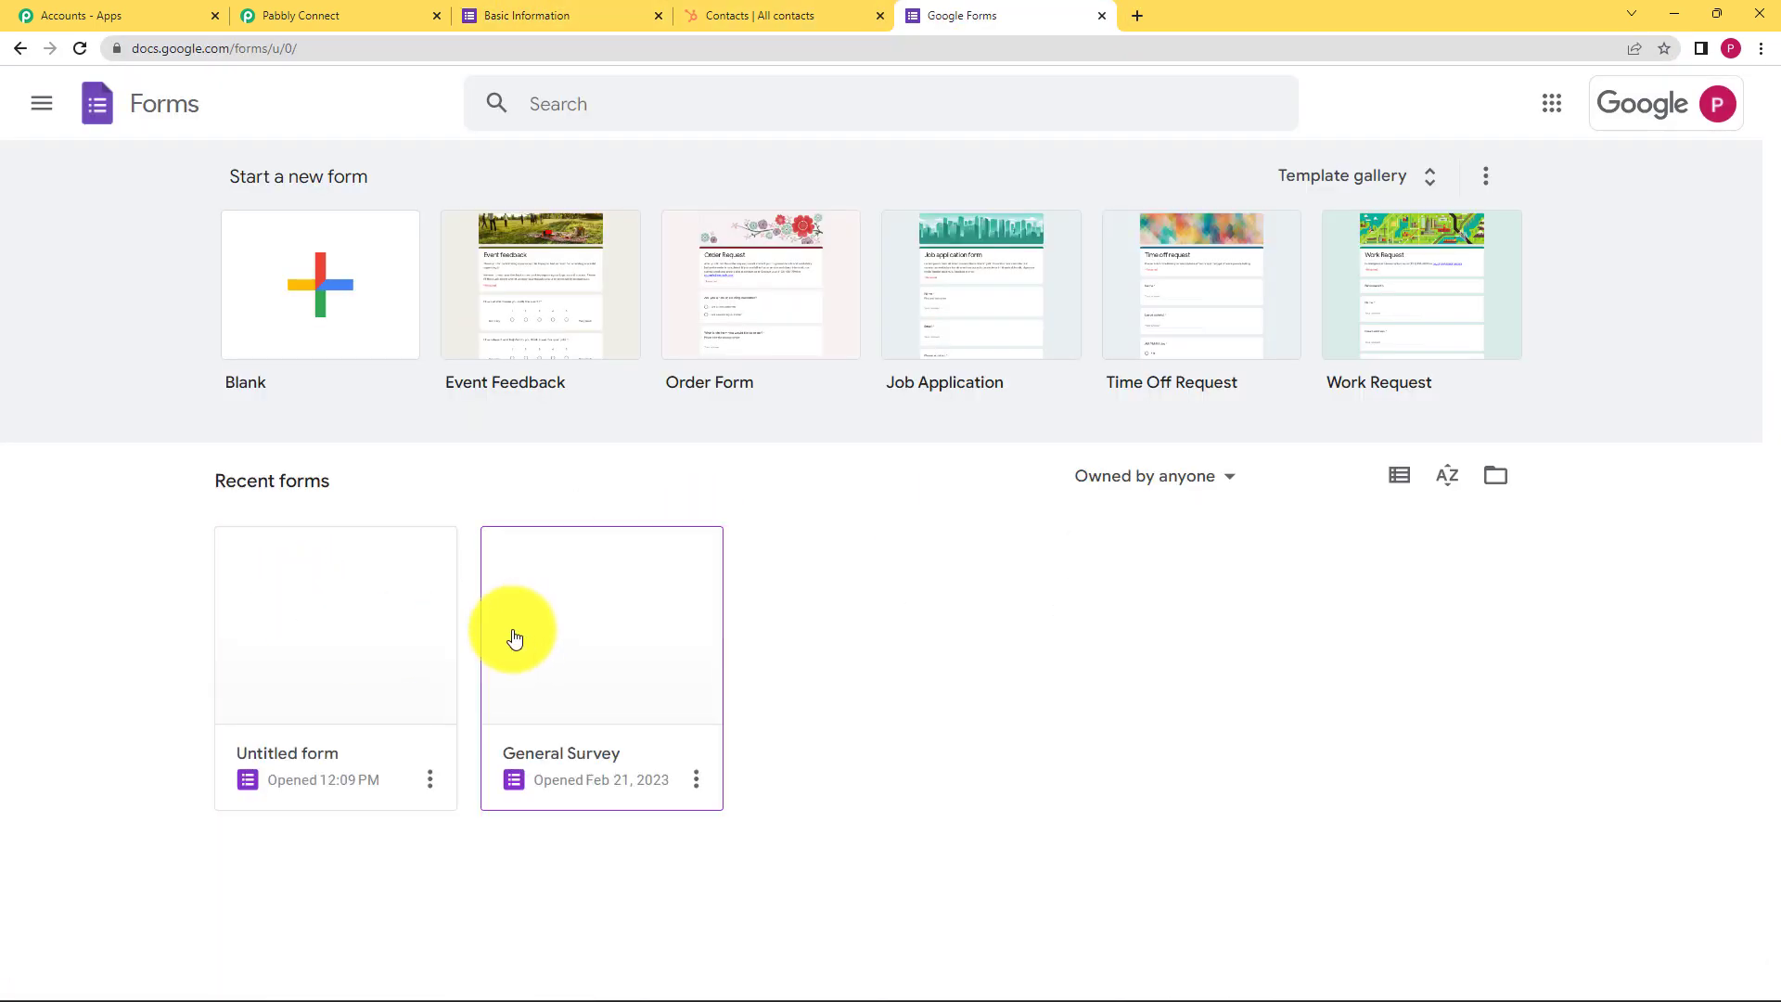
pyautogui.click(381, 610)
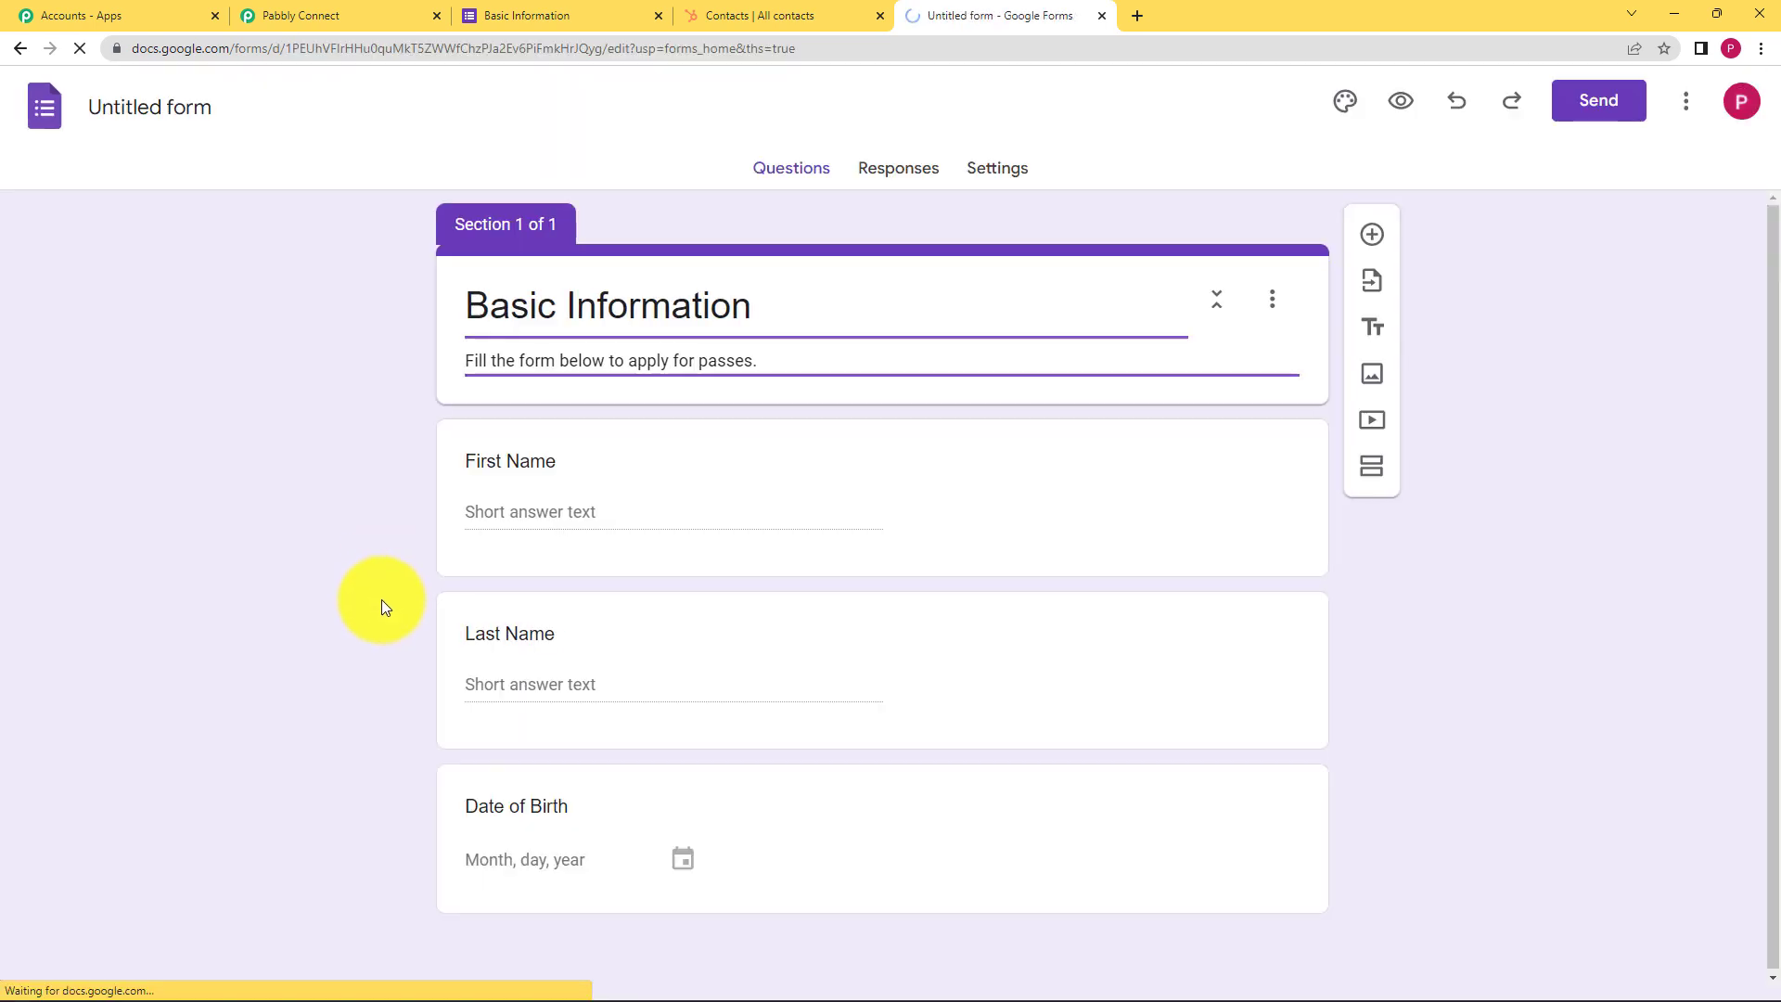
pyautogui.click(900, 168)
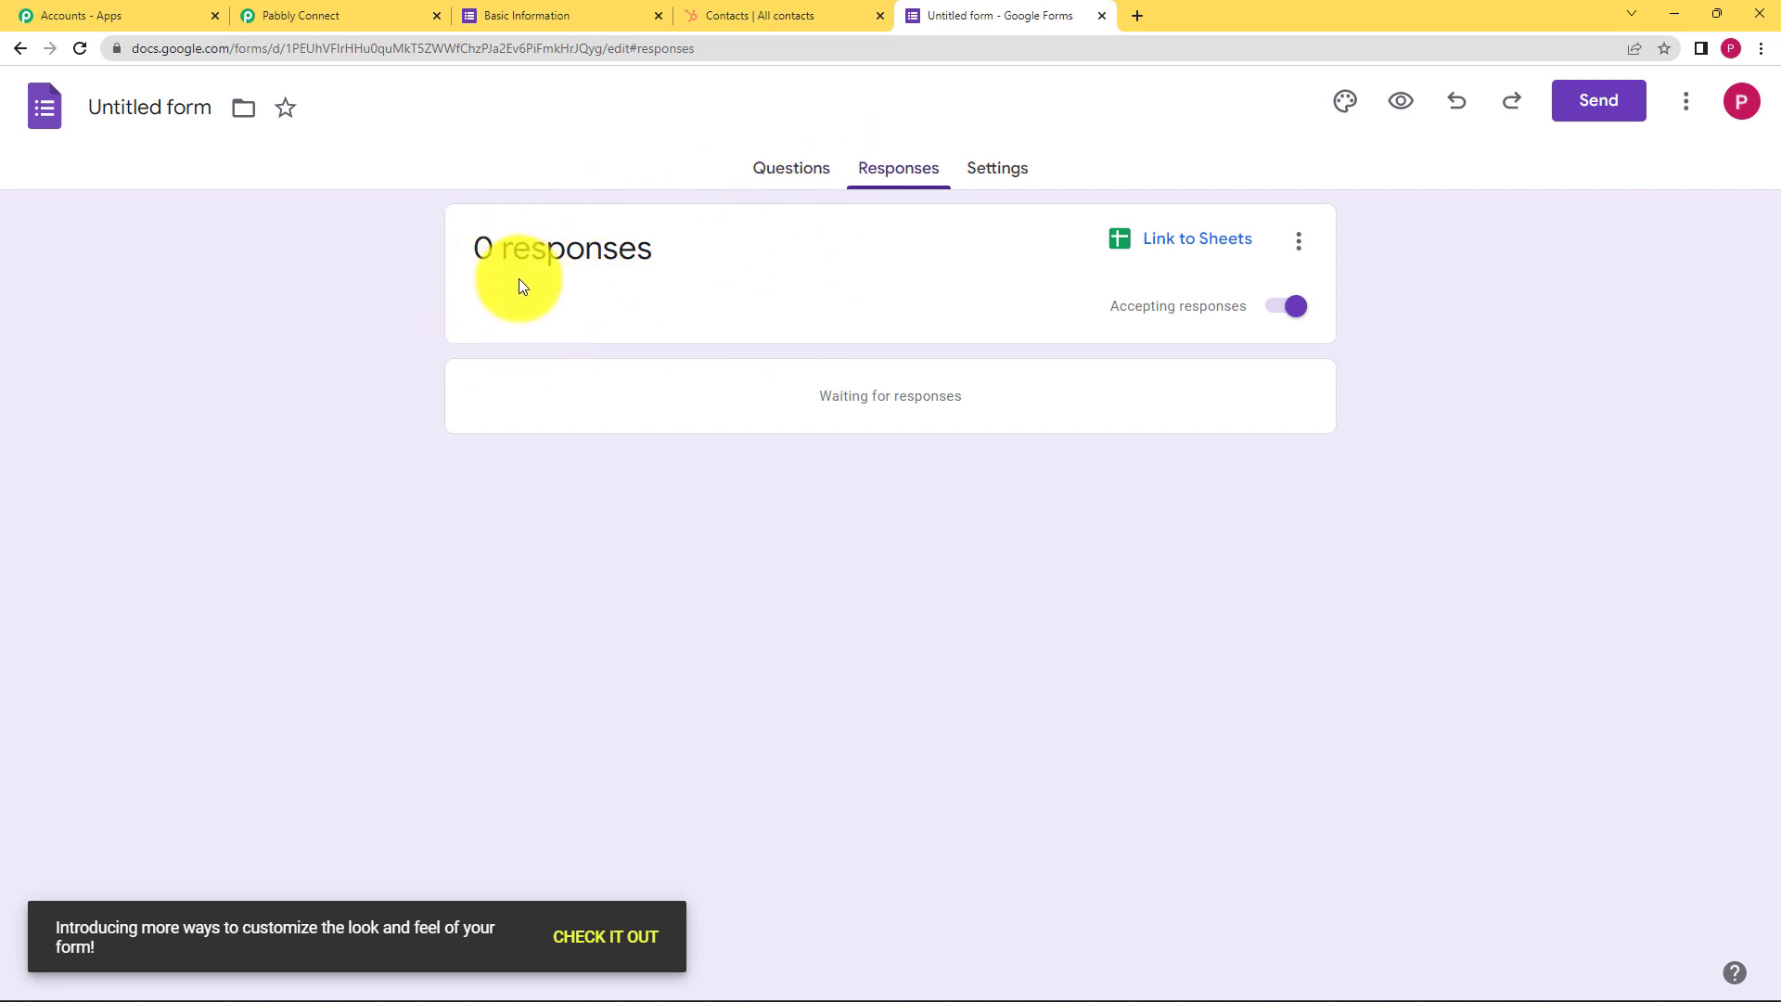
# Link the responses to a new spreadsheet named 'Basic Information (Responses)'
pyautogui.click(1198, 241)
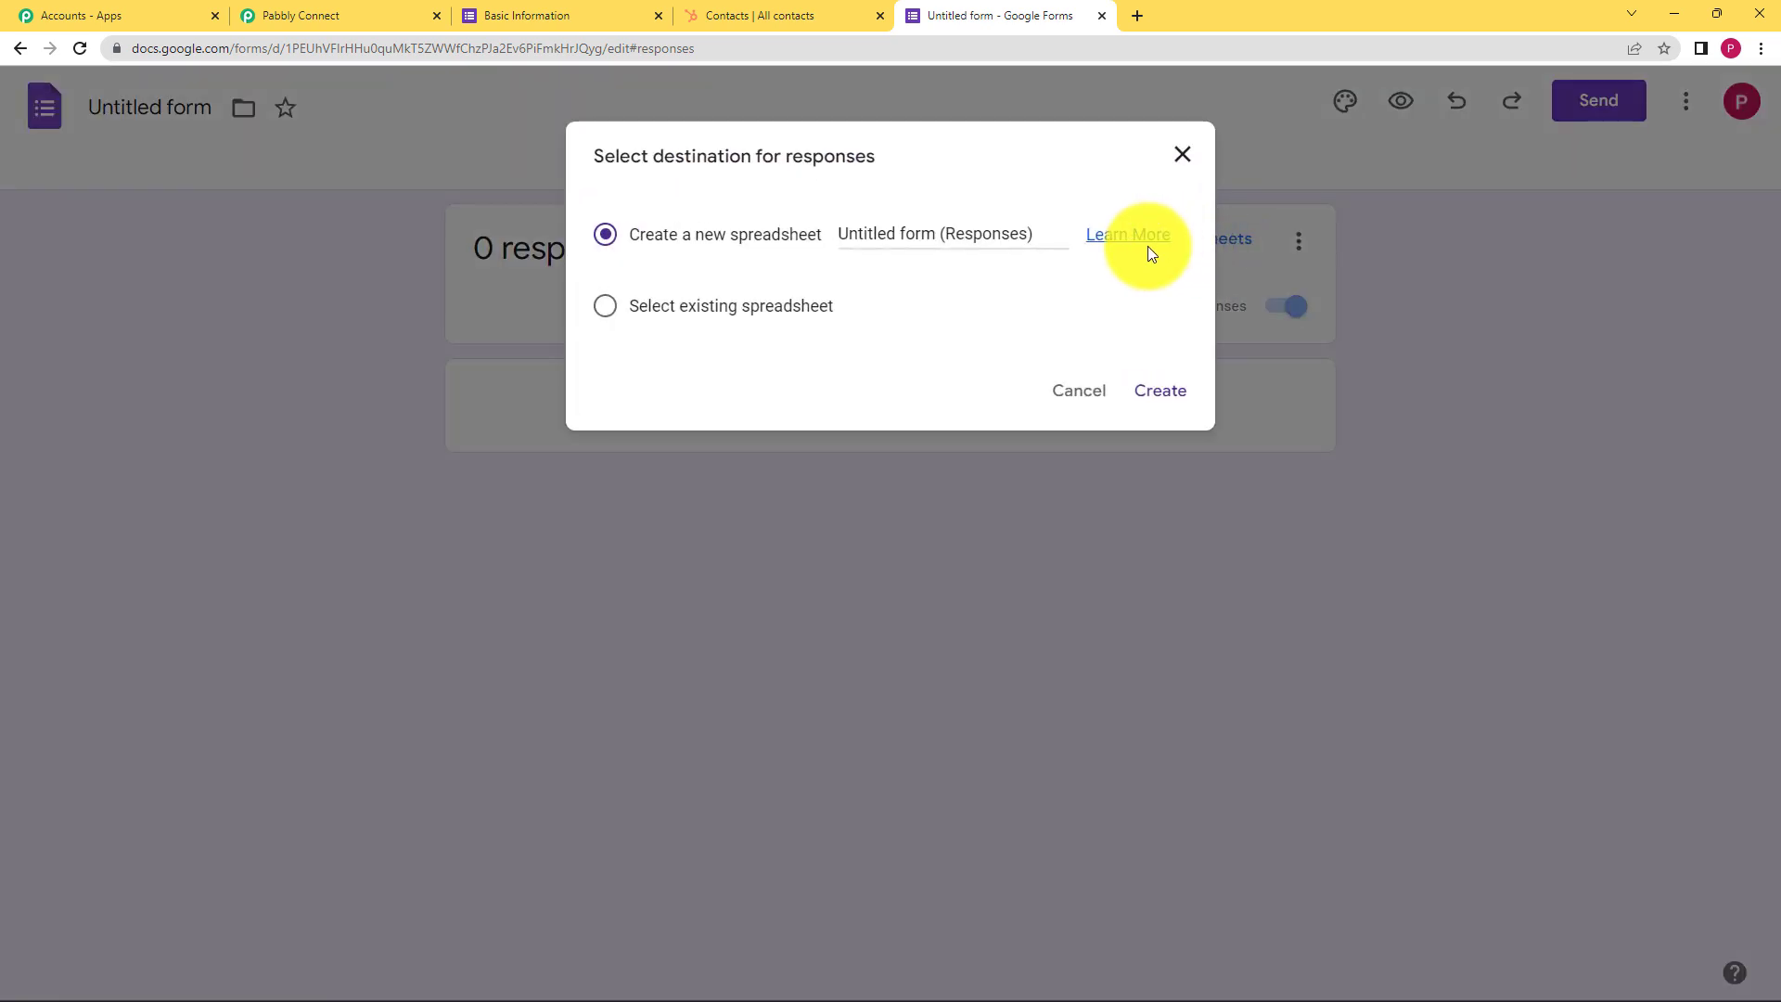
pyautogui.click(935, 233)
pyautogui.press('BackSpace')
pyautogui.press('BackSpace')
pyautogui.press('BackSpace')
pyautogui.press('BackSpace')
pyautogui.press('BackSpace')
pyautogui.press('BackSpace')
pyautogui.press('BackSpace')
pyautogui.press('BackSpace')
pyautogui.press('BackSpace')
pyautogui.press('BackSpace')
pyautogui.press('BackSpace')
pyautogui.press('BackSpace')
pyautogui.press('BackSpace')
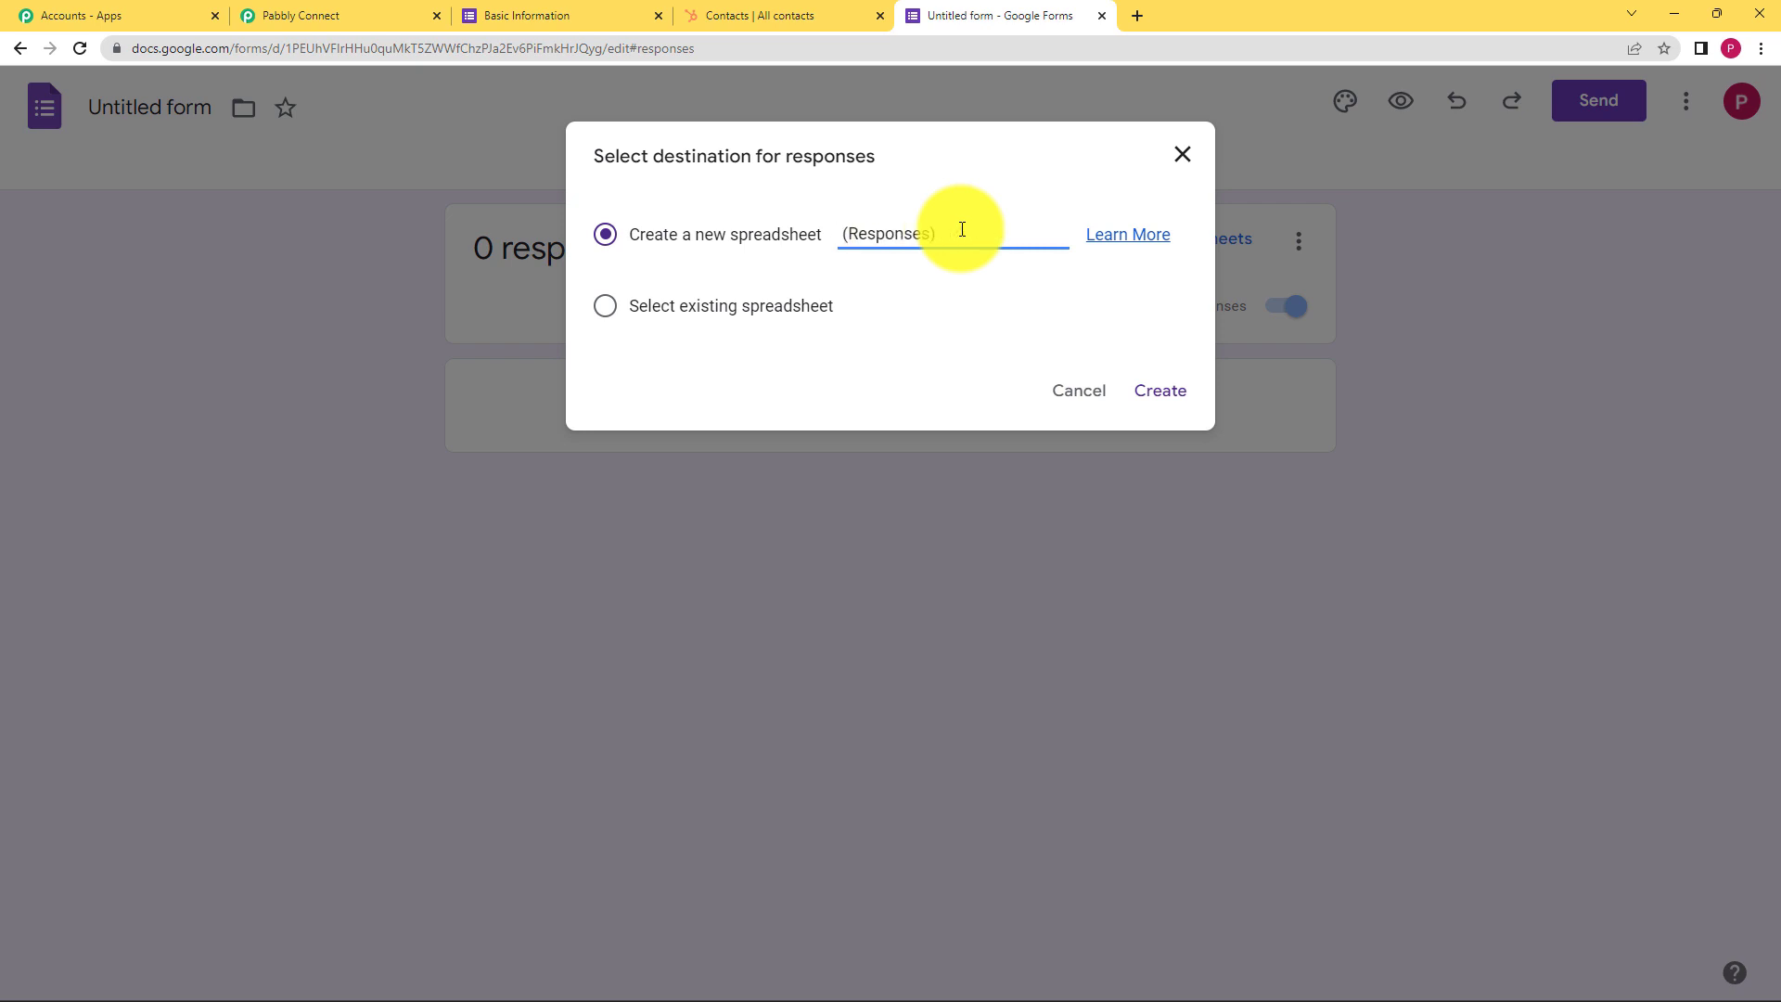
pyautogui.write('Basic Information')
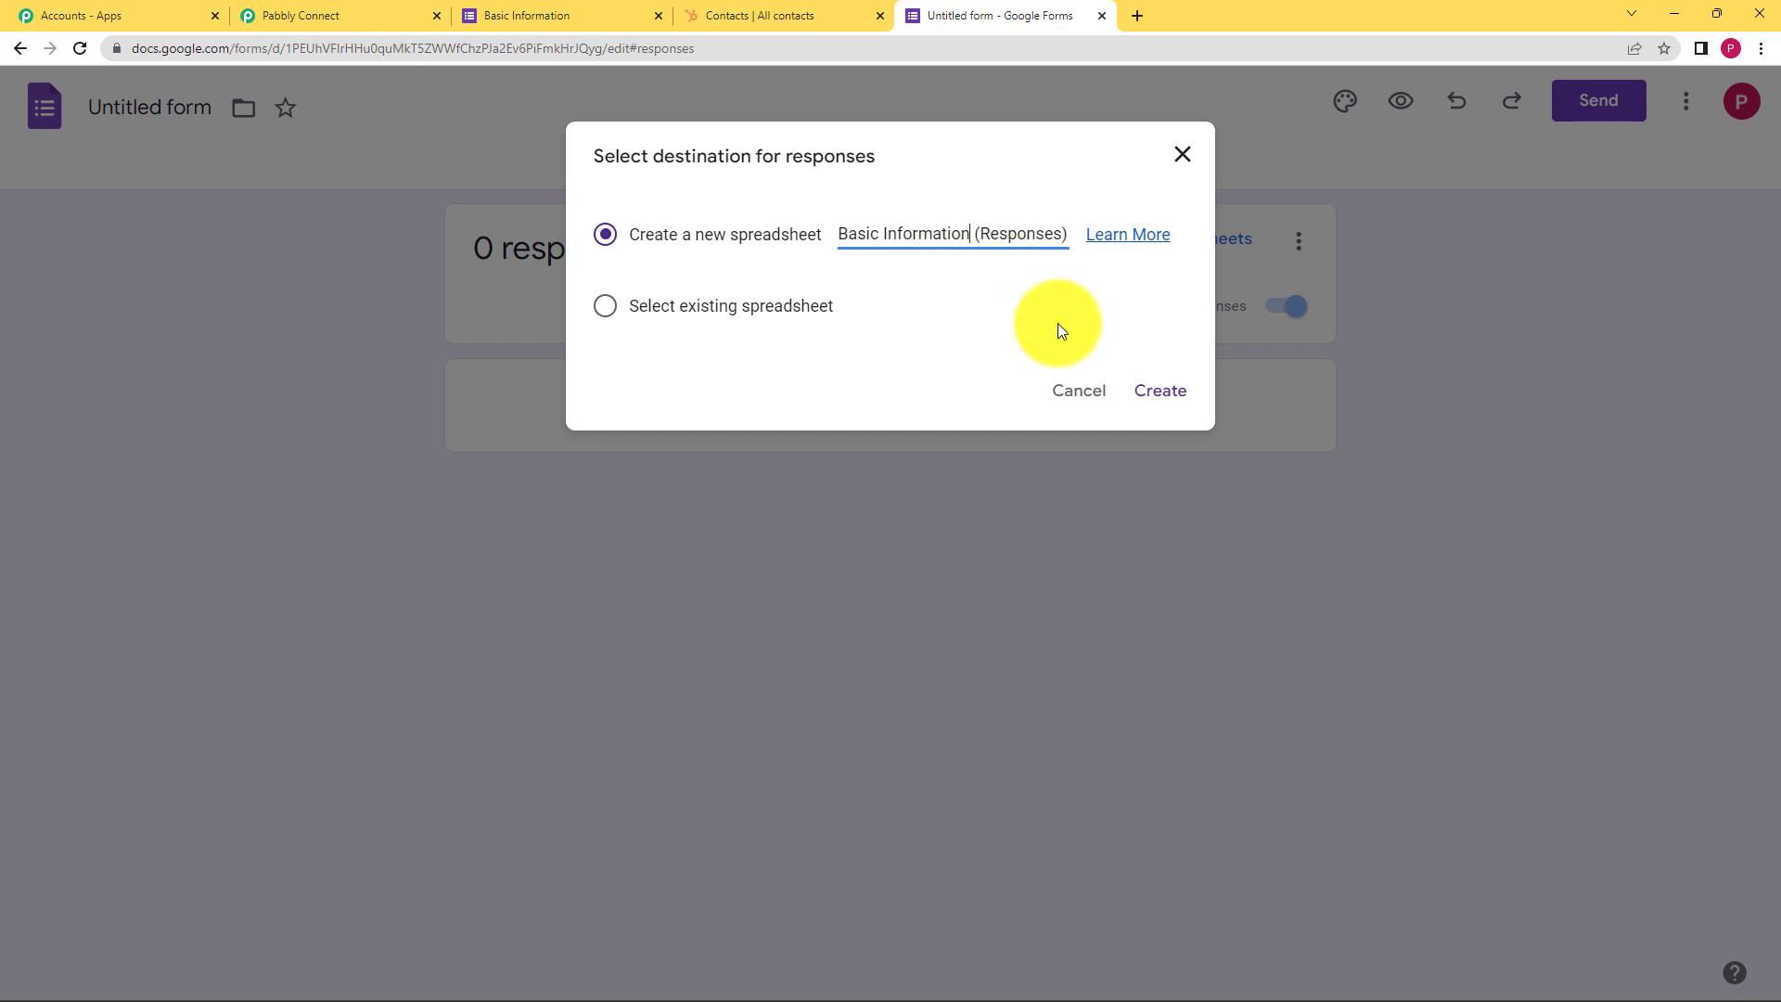
pyautogui.click(1150, 396)
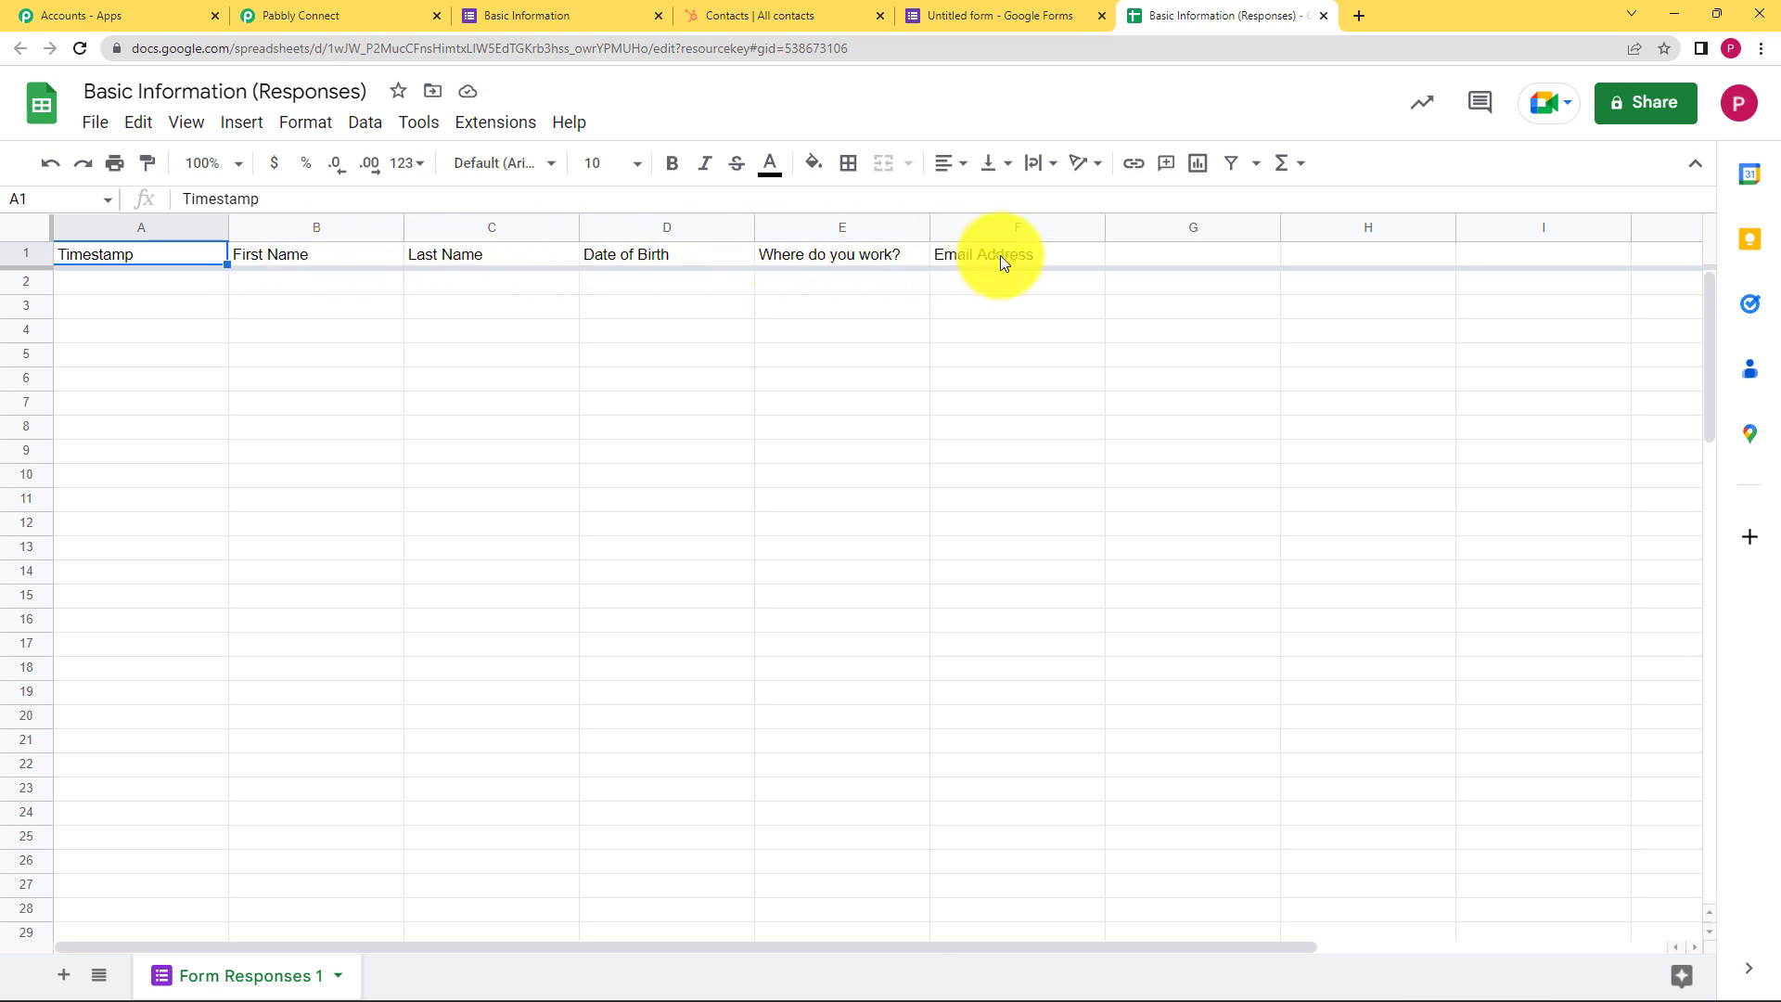
# Check that the Basic Information (Responses) sheet is empty, then return to the form's First Name field
pyautogui.click(598, 14)
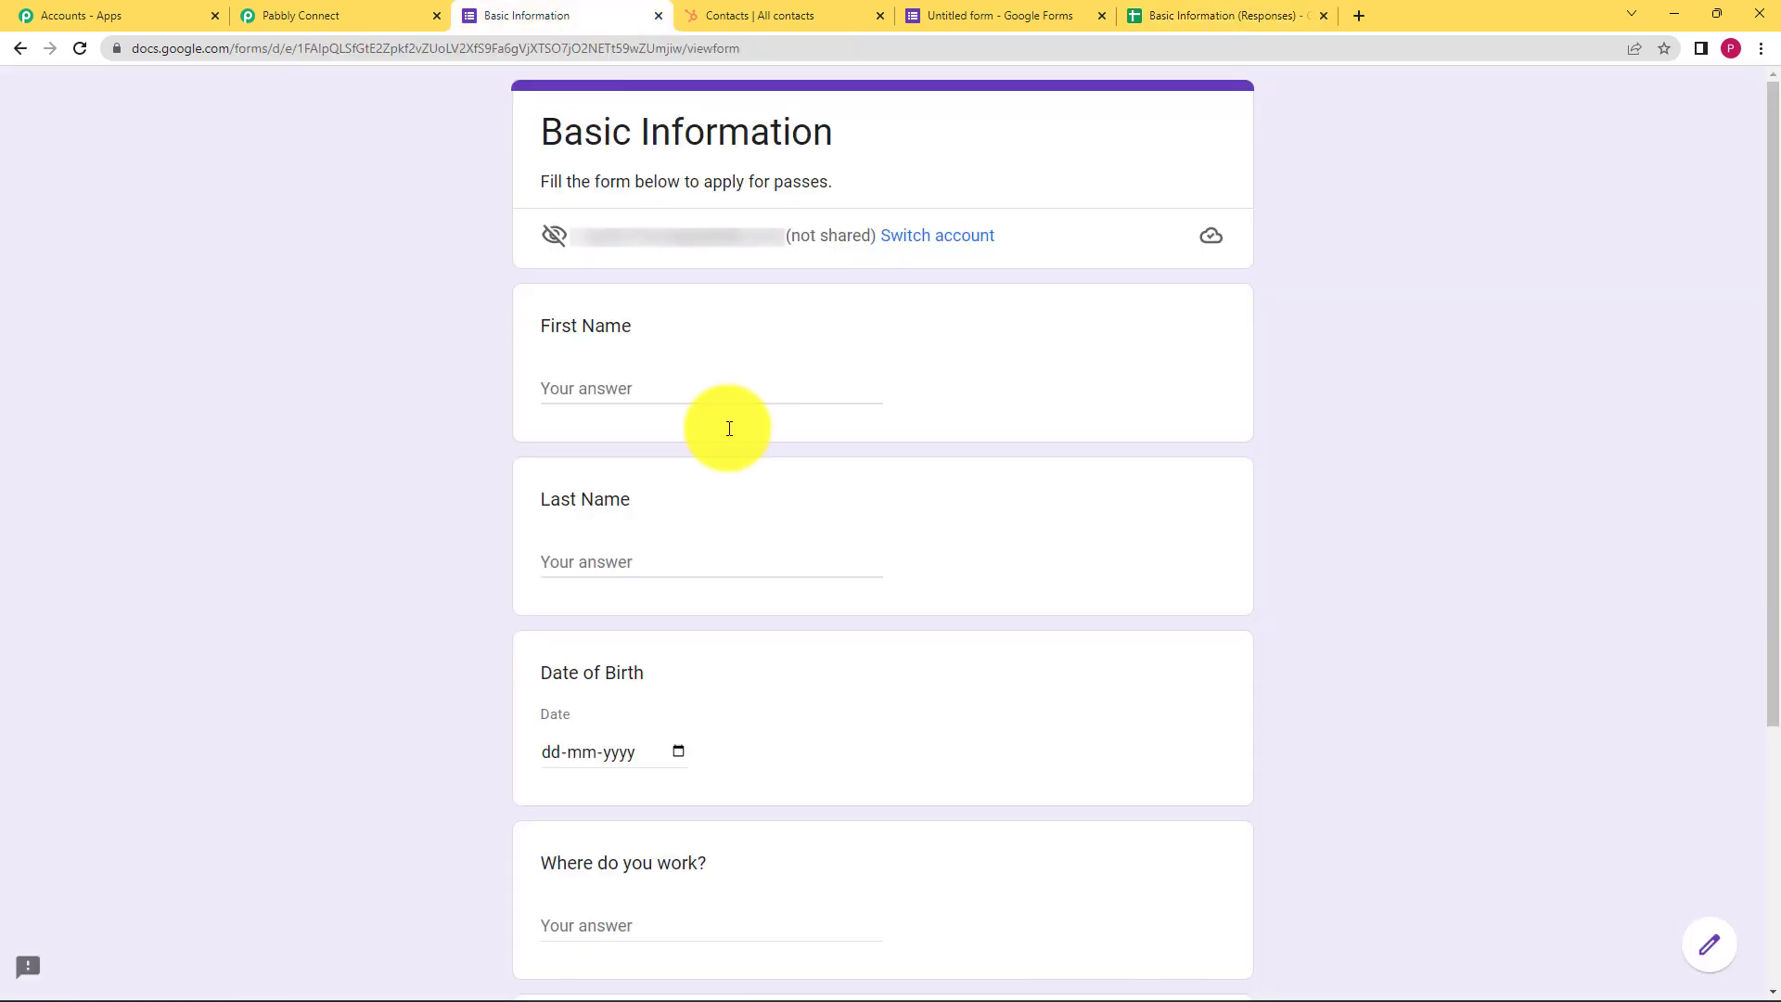
pyautogui.scroll(-3, 468, 640)
pyautogui.scroll(-1, 469, 616)
pyautogui.scroll(4, 470, 614)
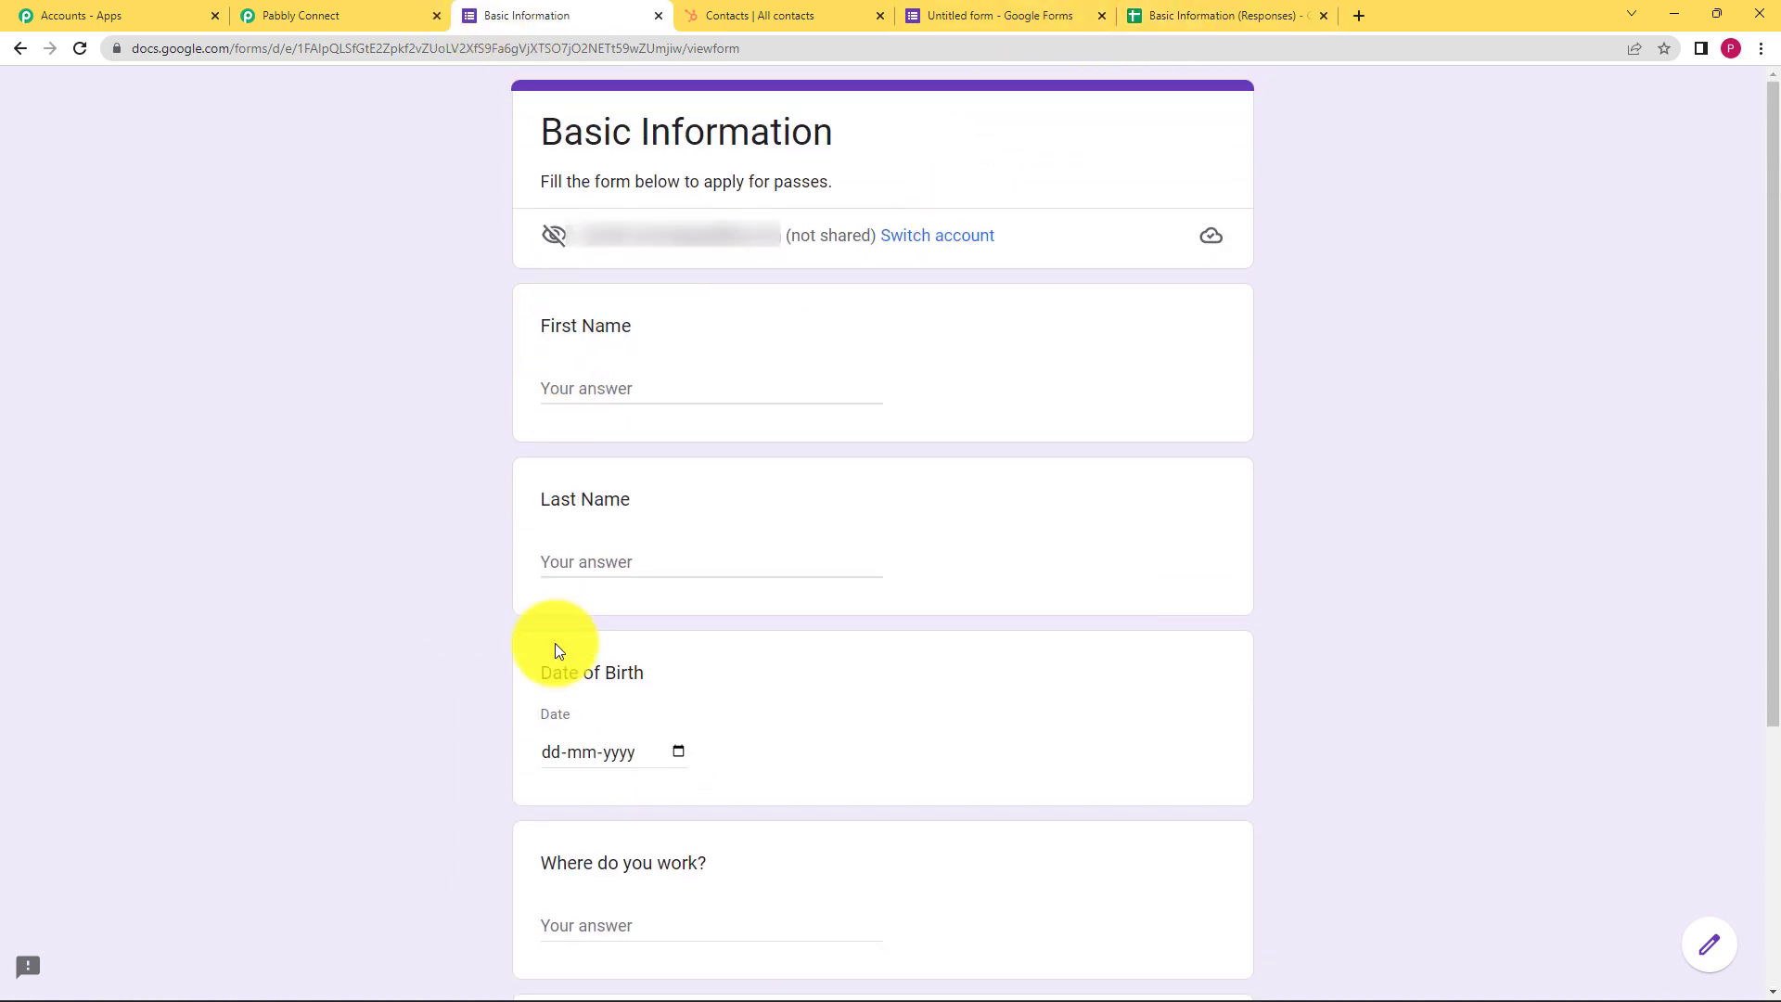
pyautogui.click(1178, 18)
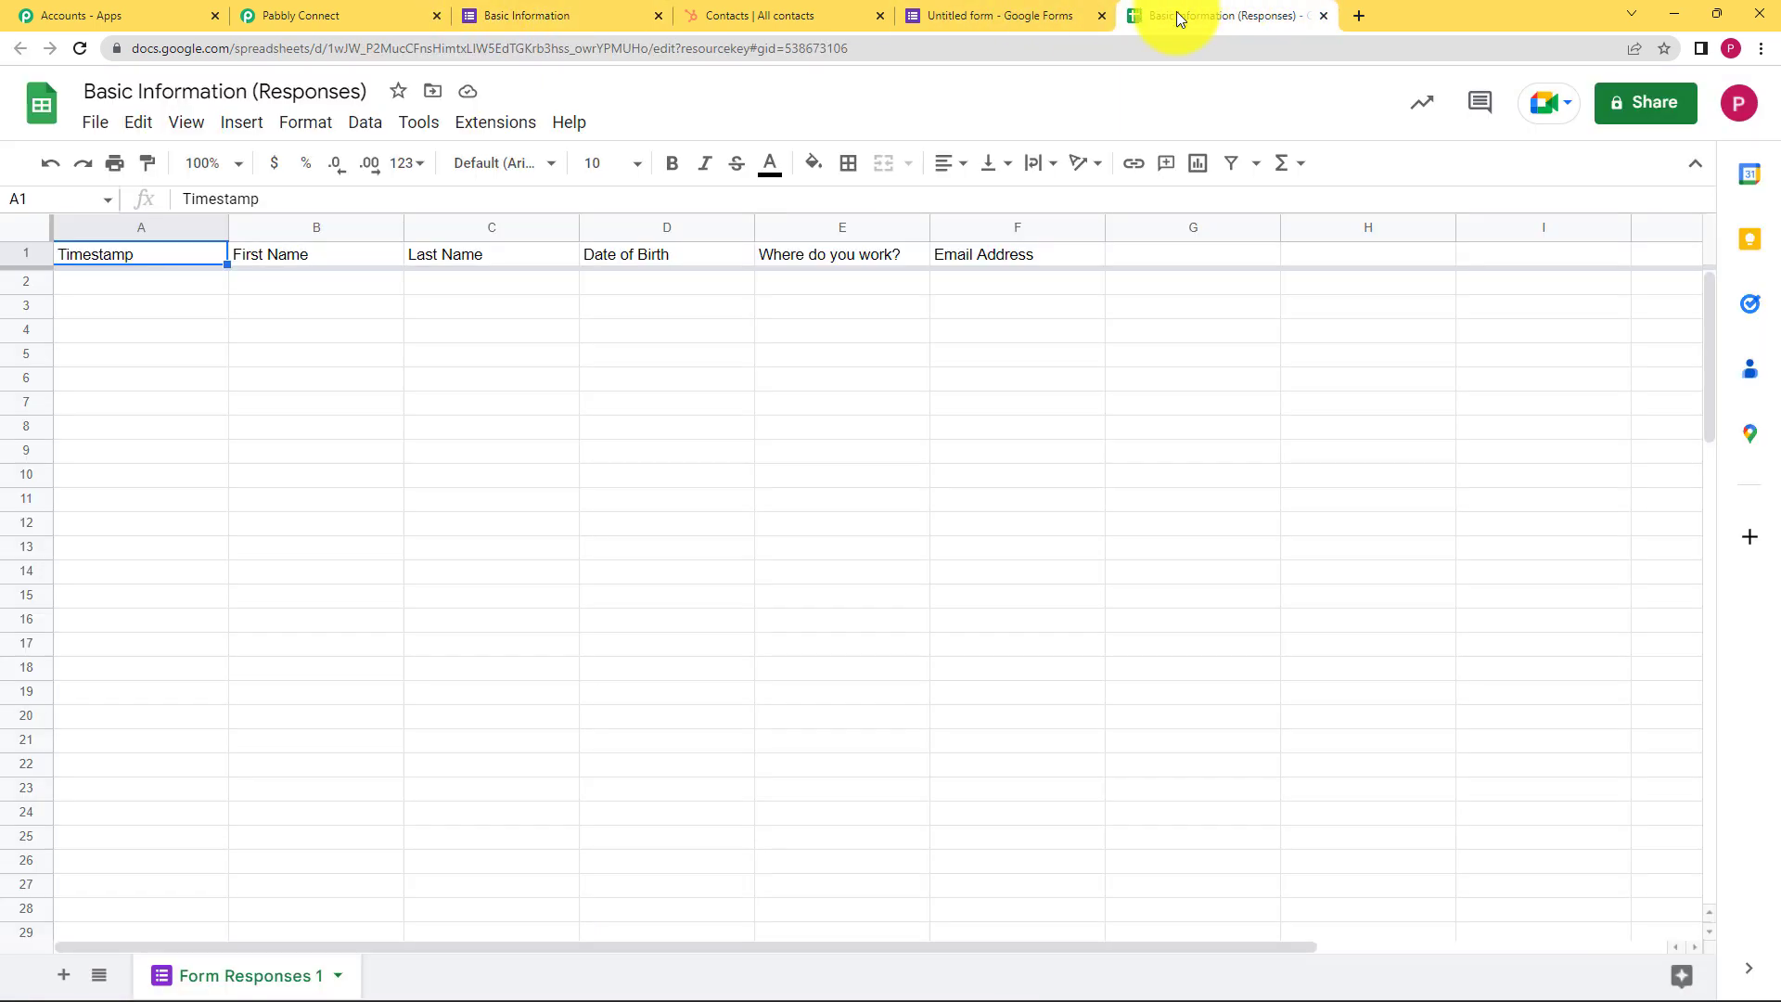
pyautogui.click(561, 16)
pyautogui.click(688, 391)
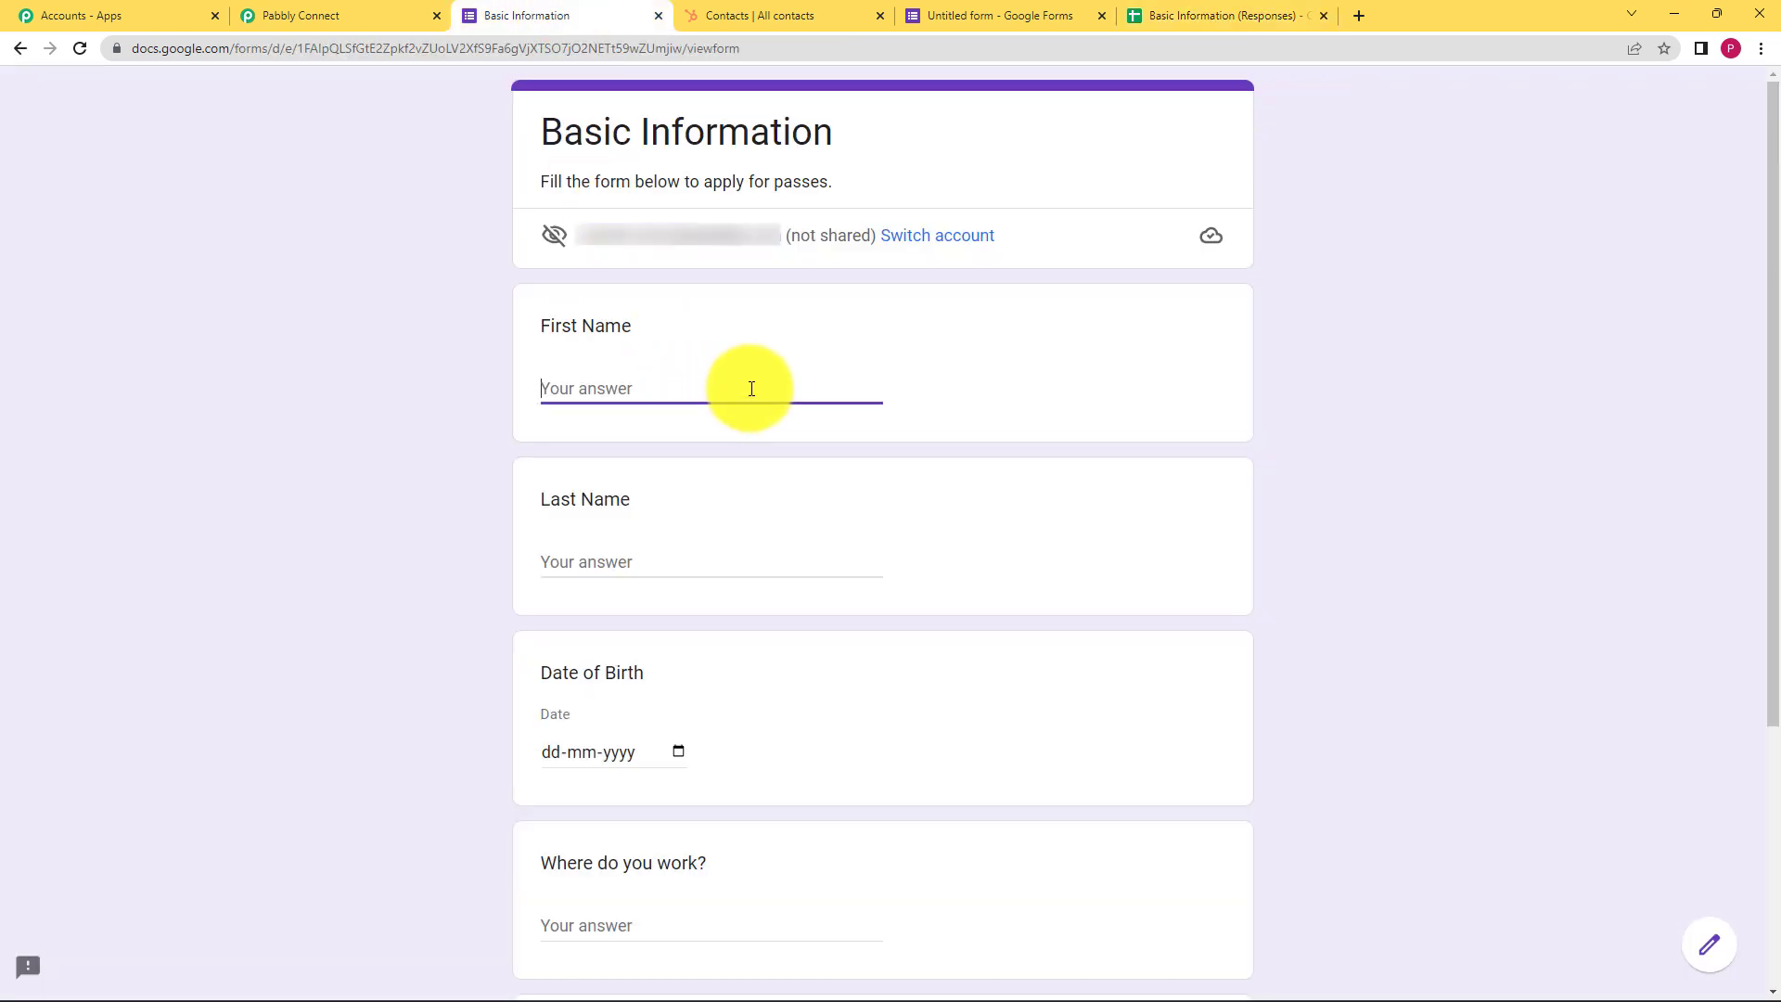
pyautogui.click(760, 545)
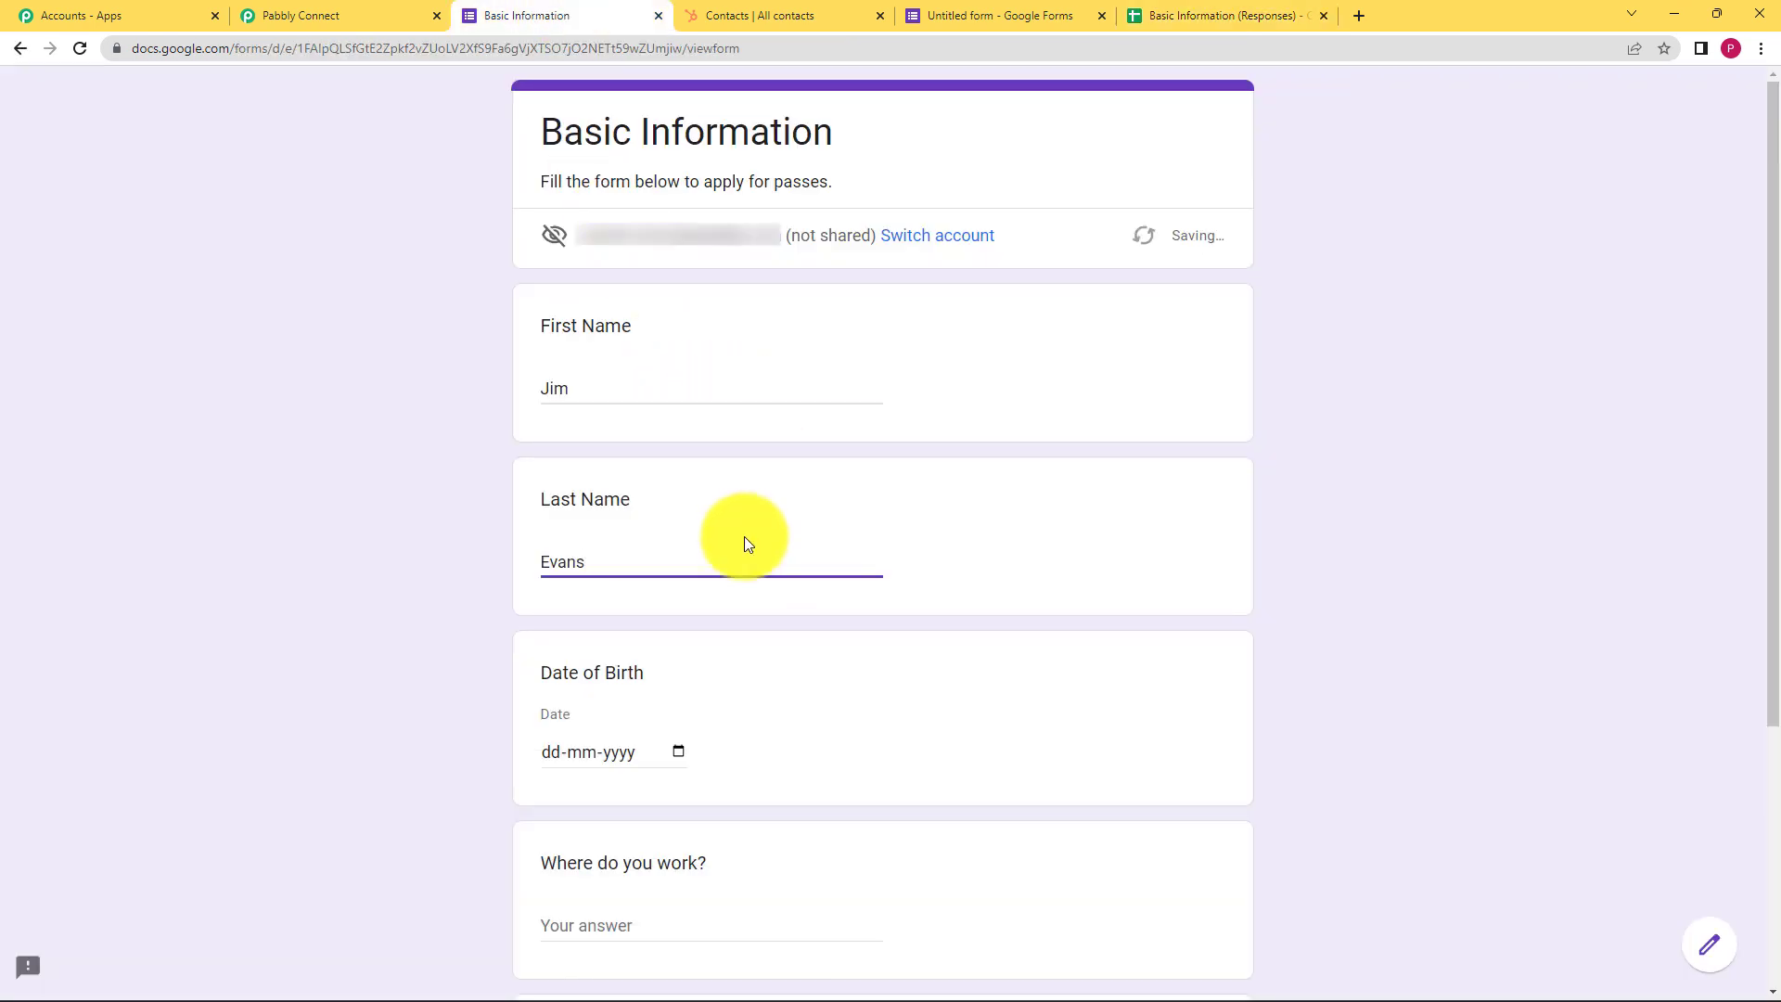
pyautogui.scroll(-2, 496, 644)
pyautogui.click(680, 568)
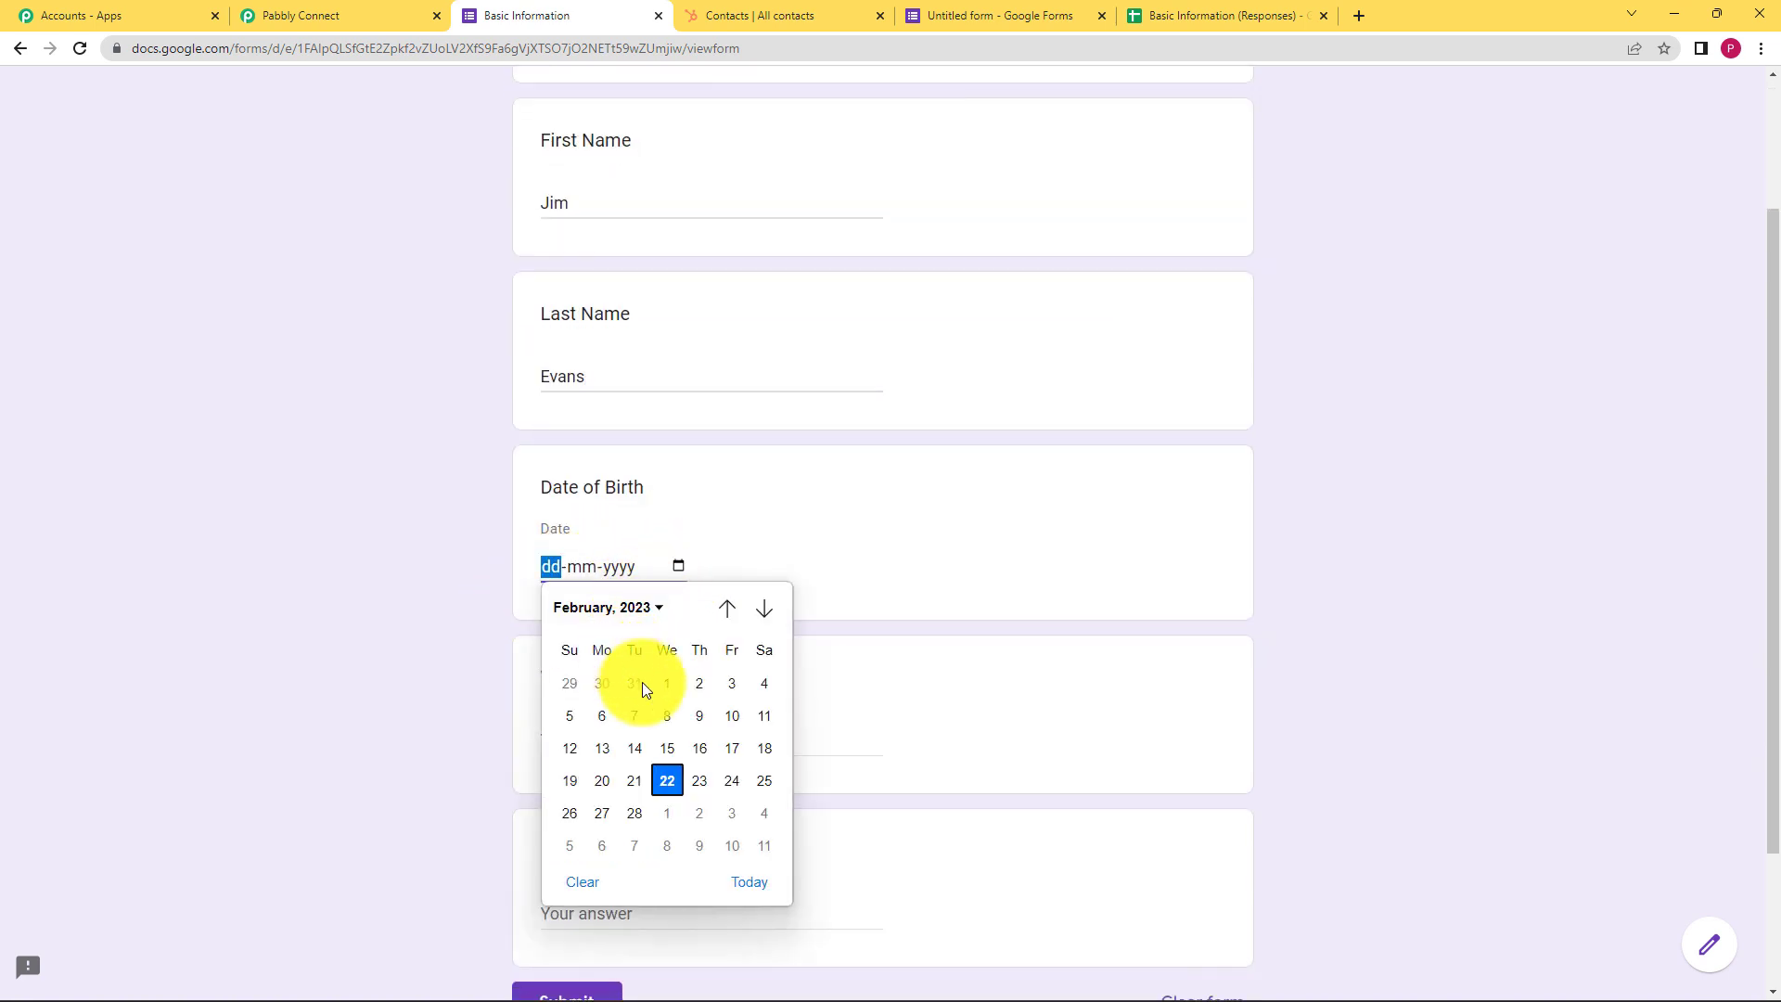
pyautogui.click(655, 608)
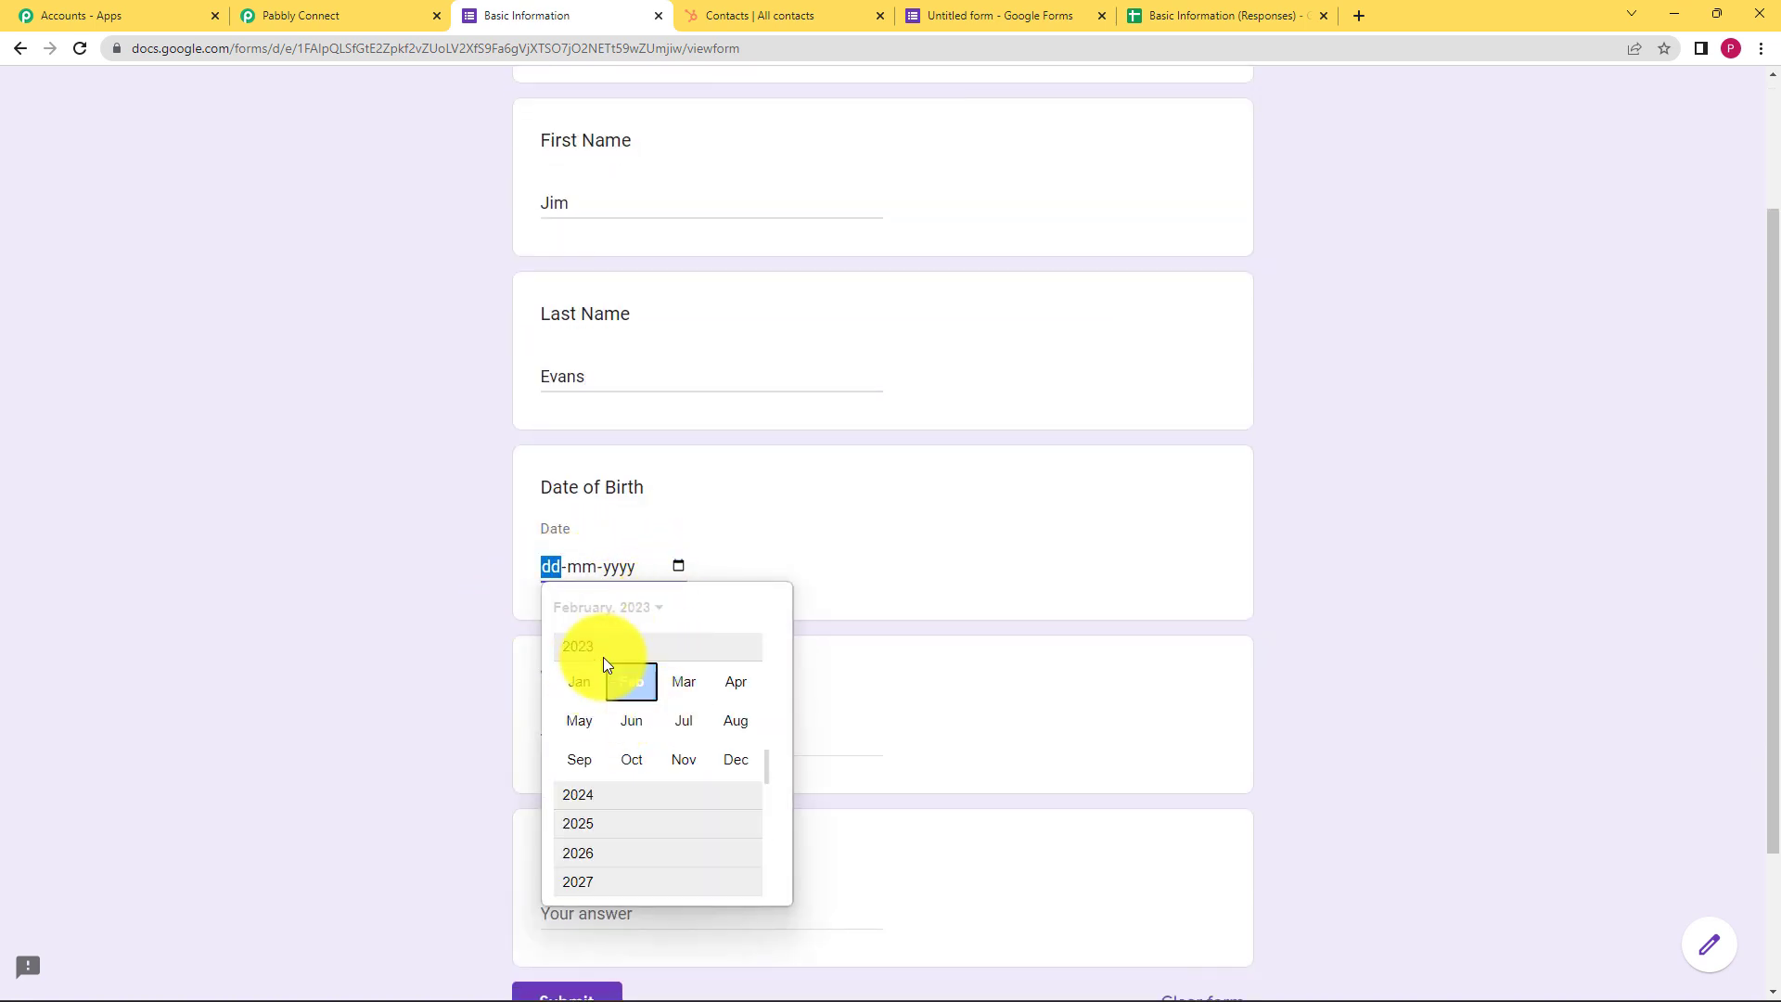
pyautogui.scroll(8, 632, 696)
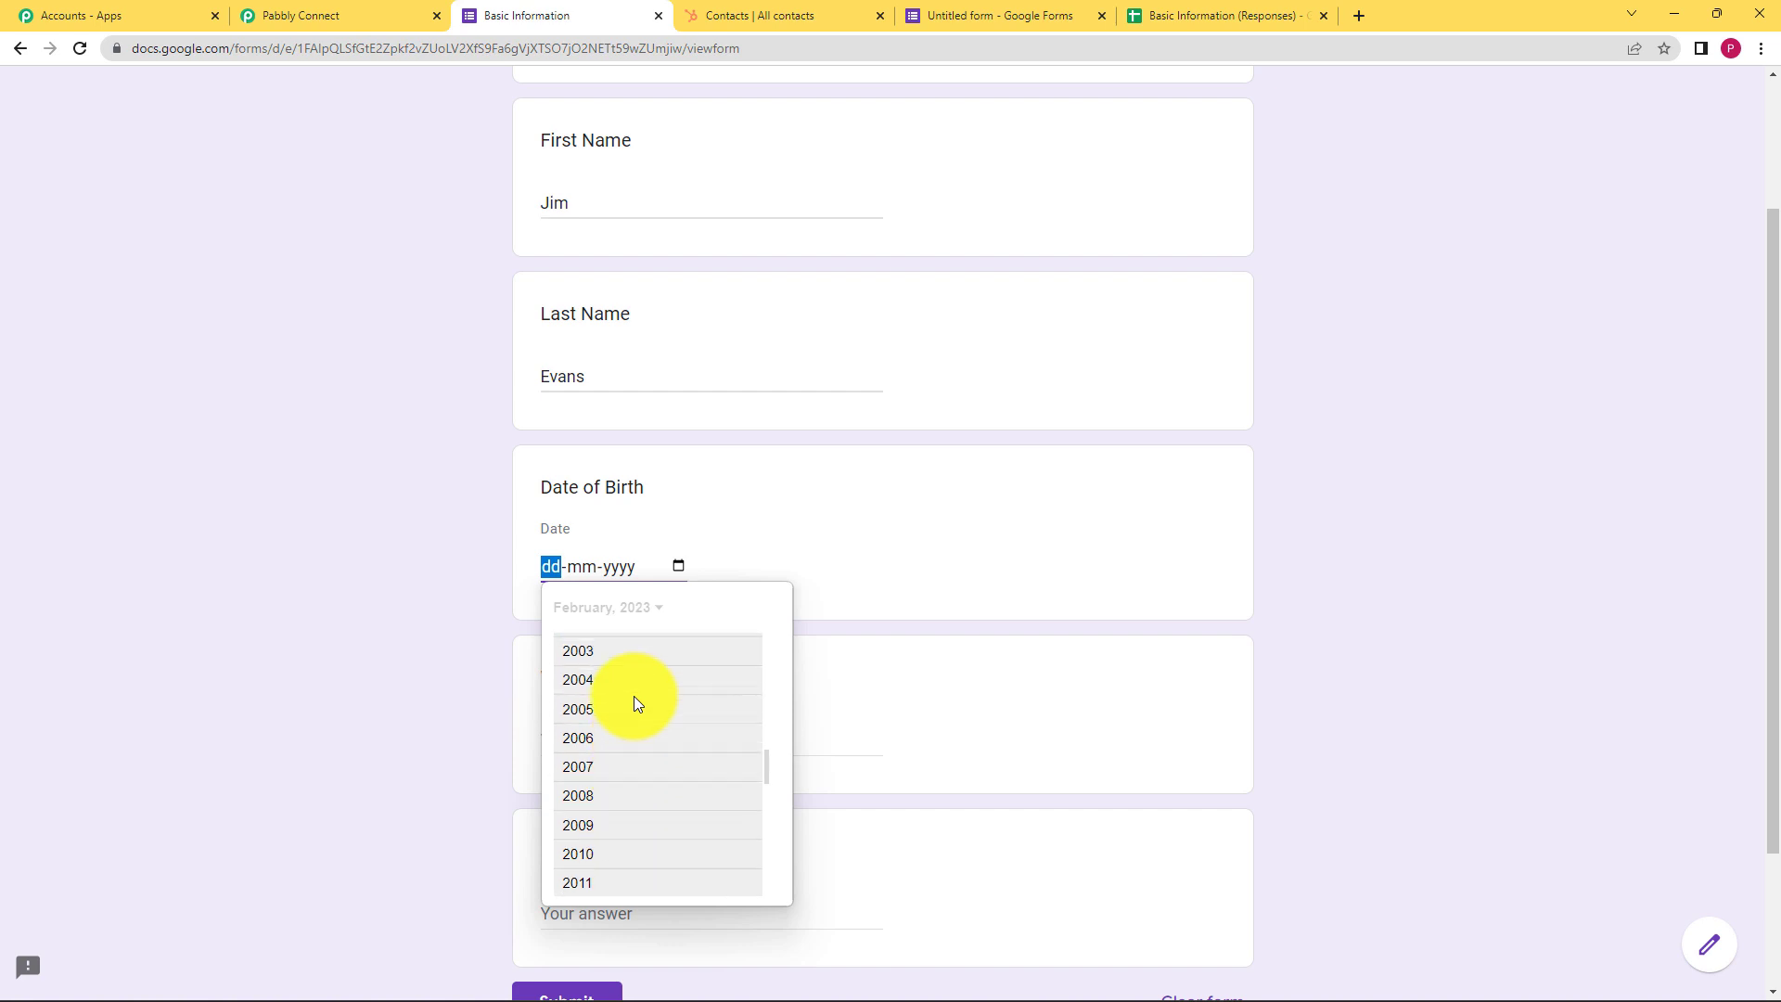
pyautogui.click(632, 691)
pyautogui.click(583, 698)
pyautogui.click(659, 783)
pyautogui.click(480, 688)
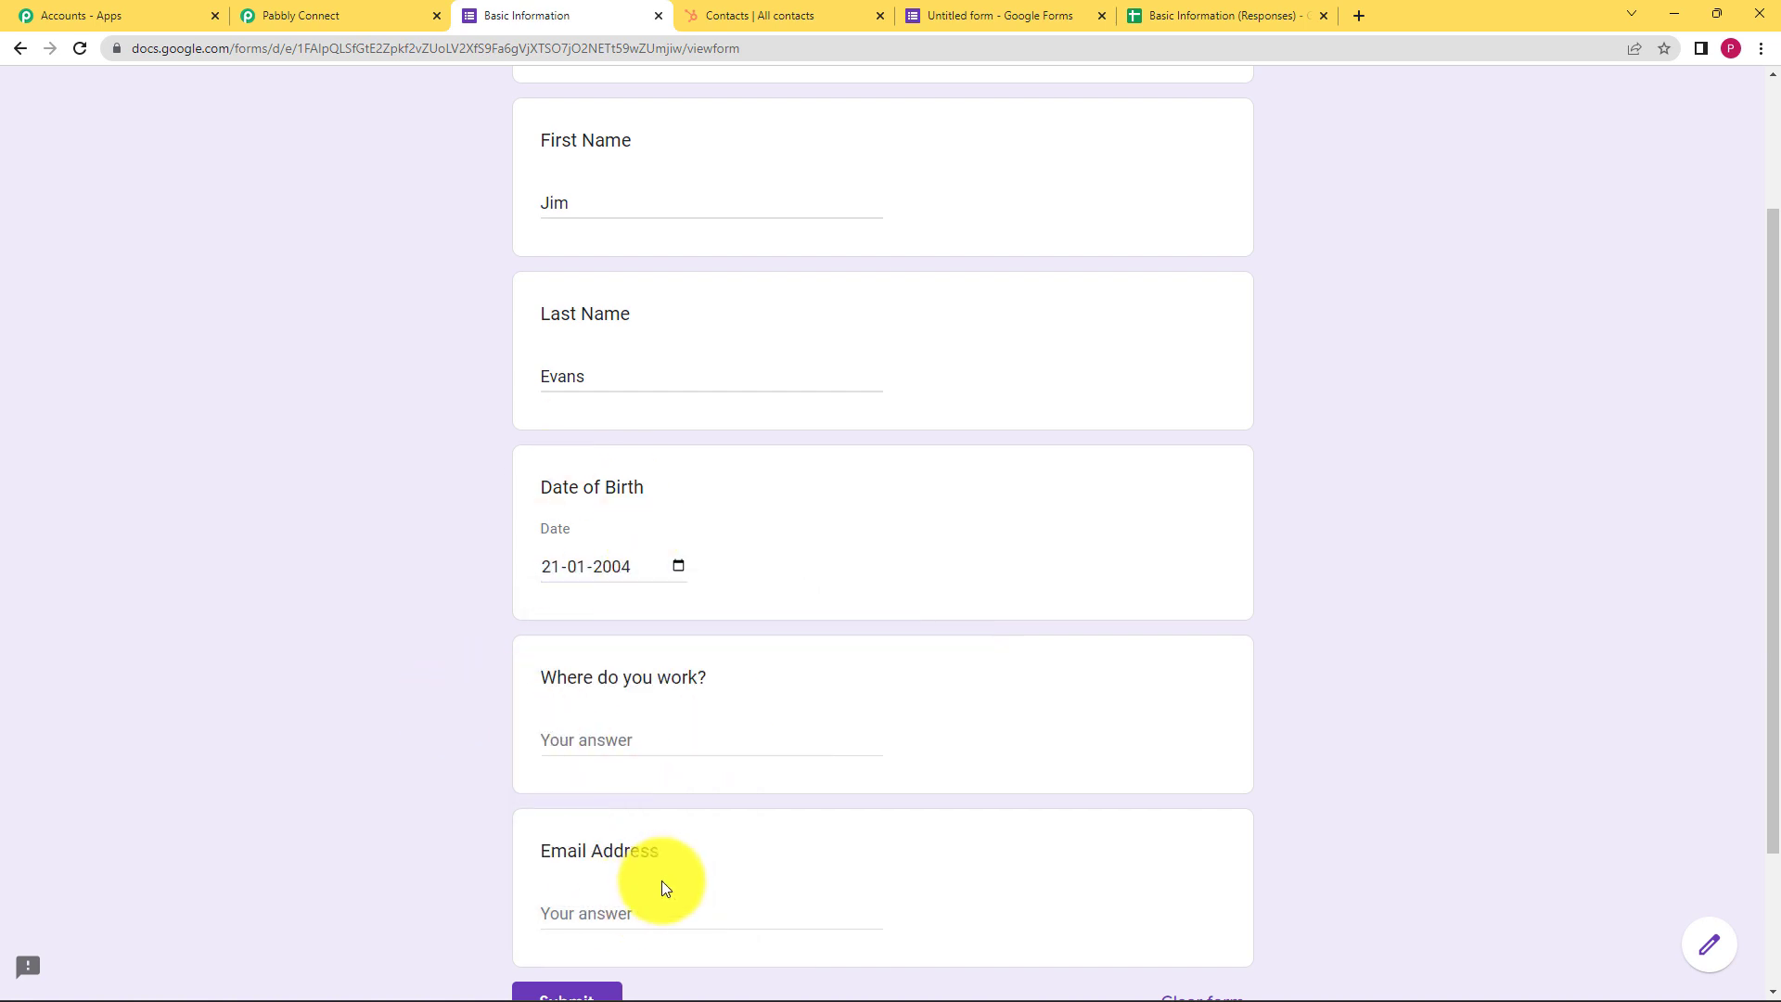
# Enter workplace Pabbly and the respondent's e-mail address, submit, and view the response in the sheet
pyautogui.click(682, 702)
pyautogui.write('Pabbly')
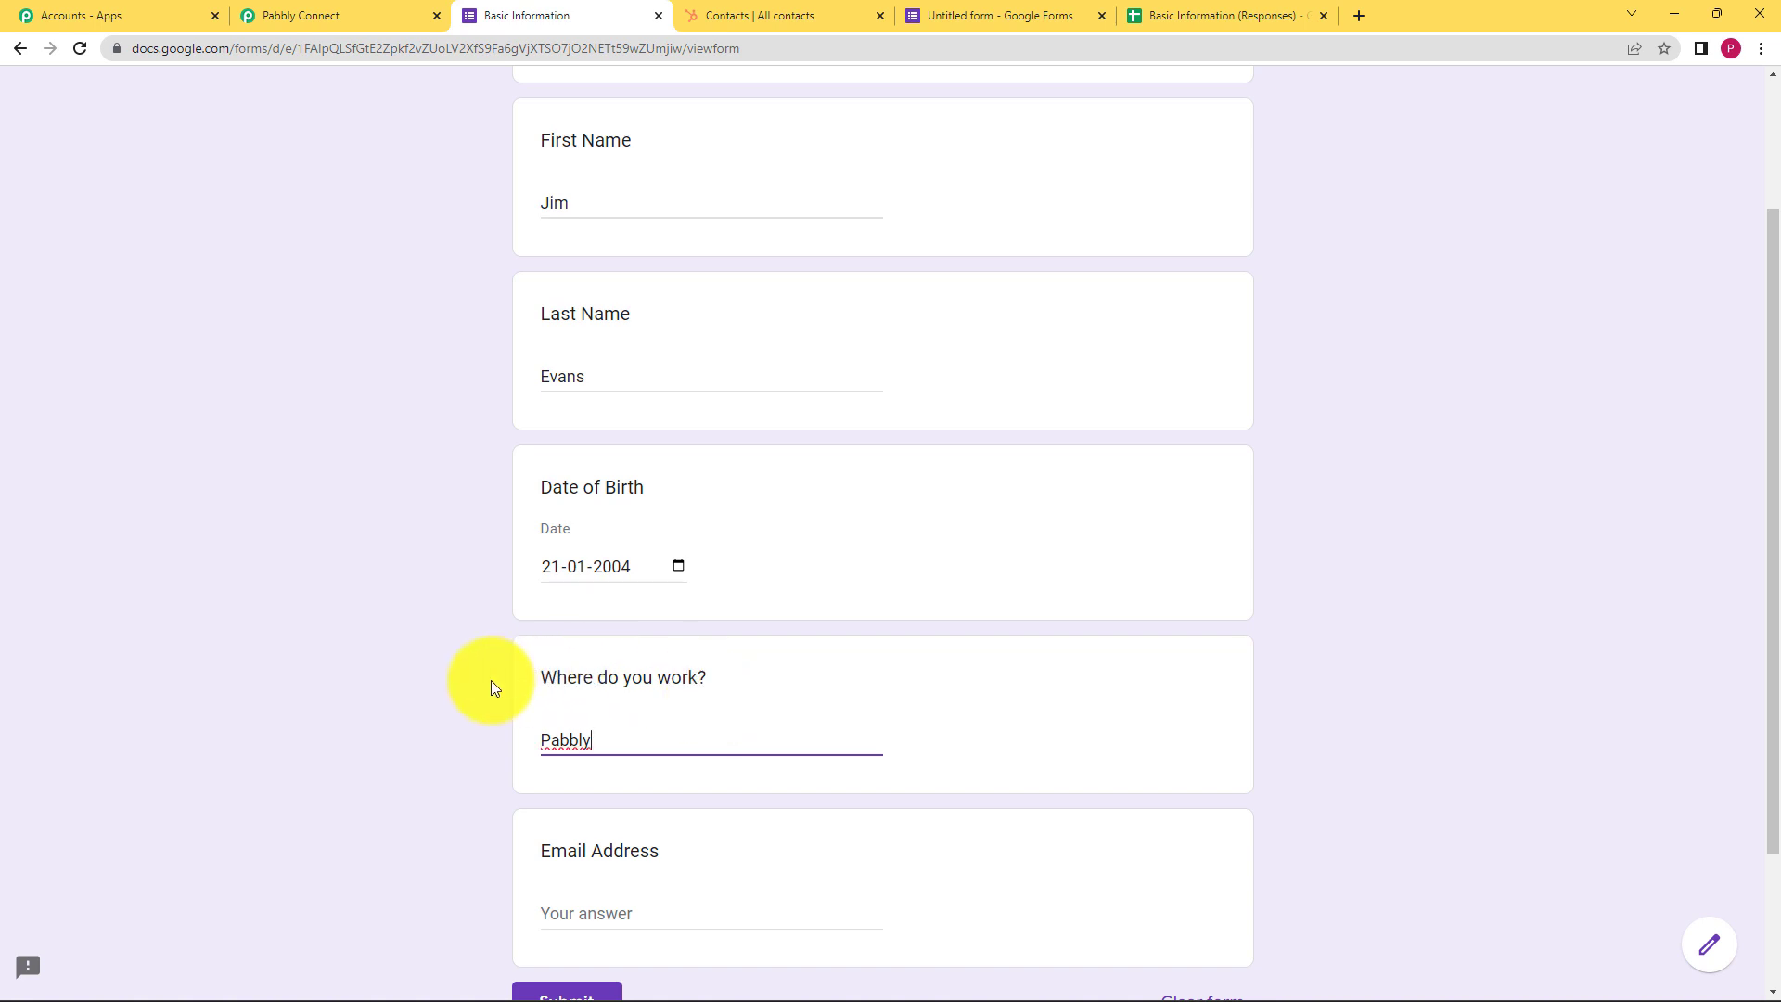
pyautogui.click(490, 681)
pyautogui.scroll(-2, 491, 681)
pyautogui.click(711, 725)
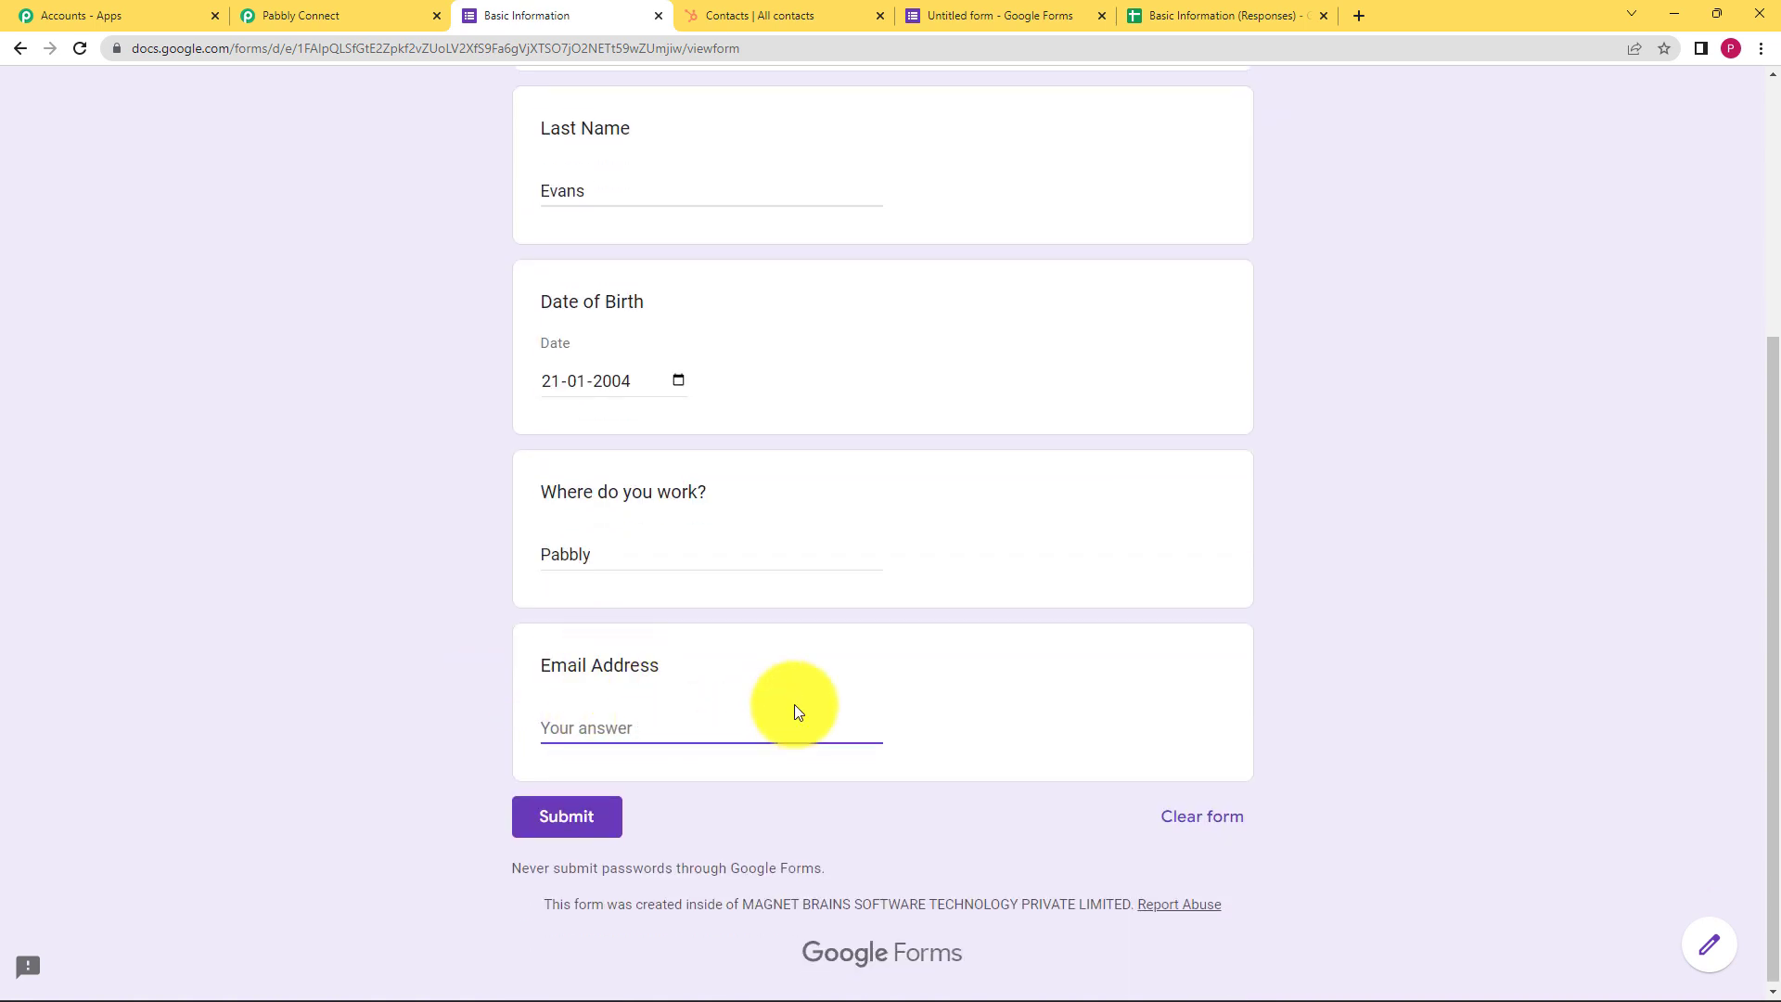
pyautogui.scroll(4, 410, 377)
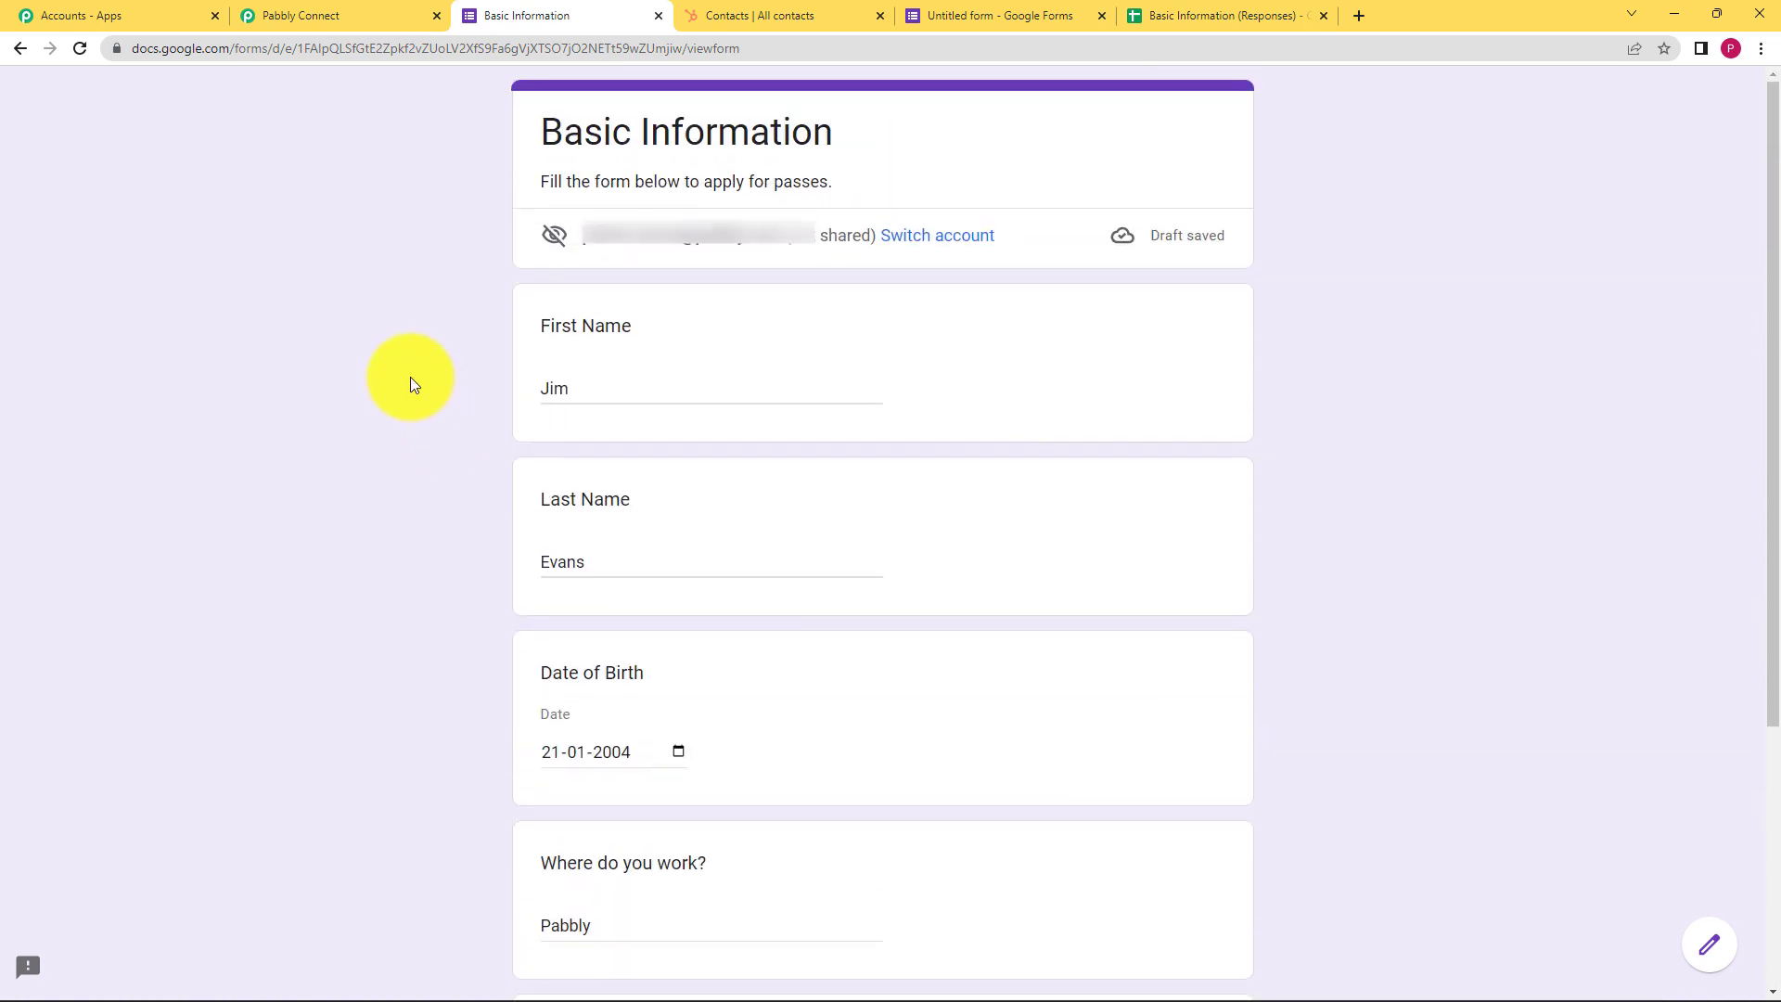
pyautogui.scroll(-4, 410, 377)
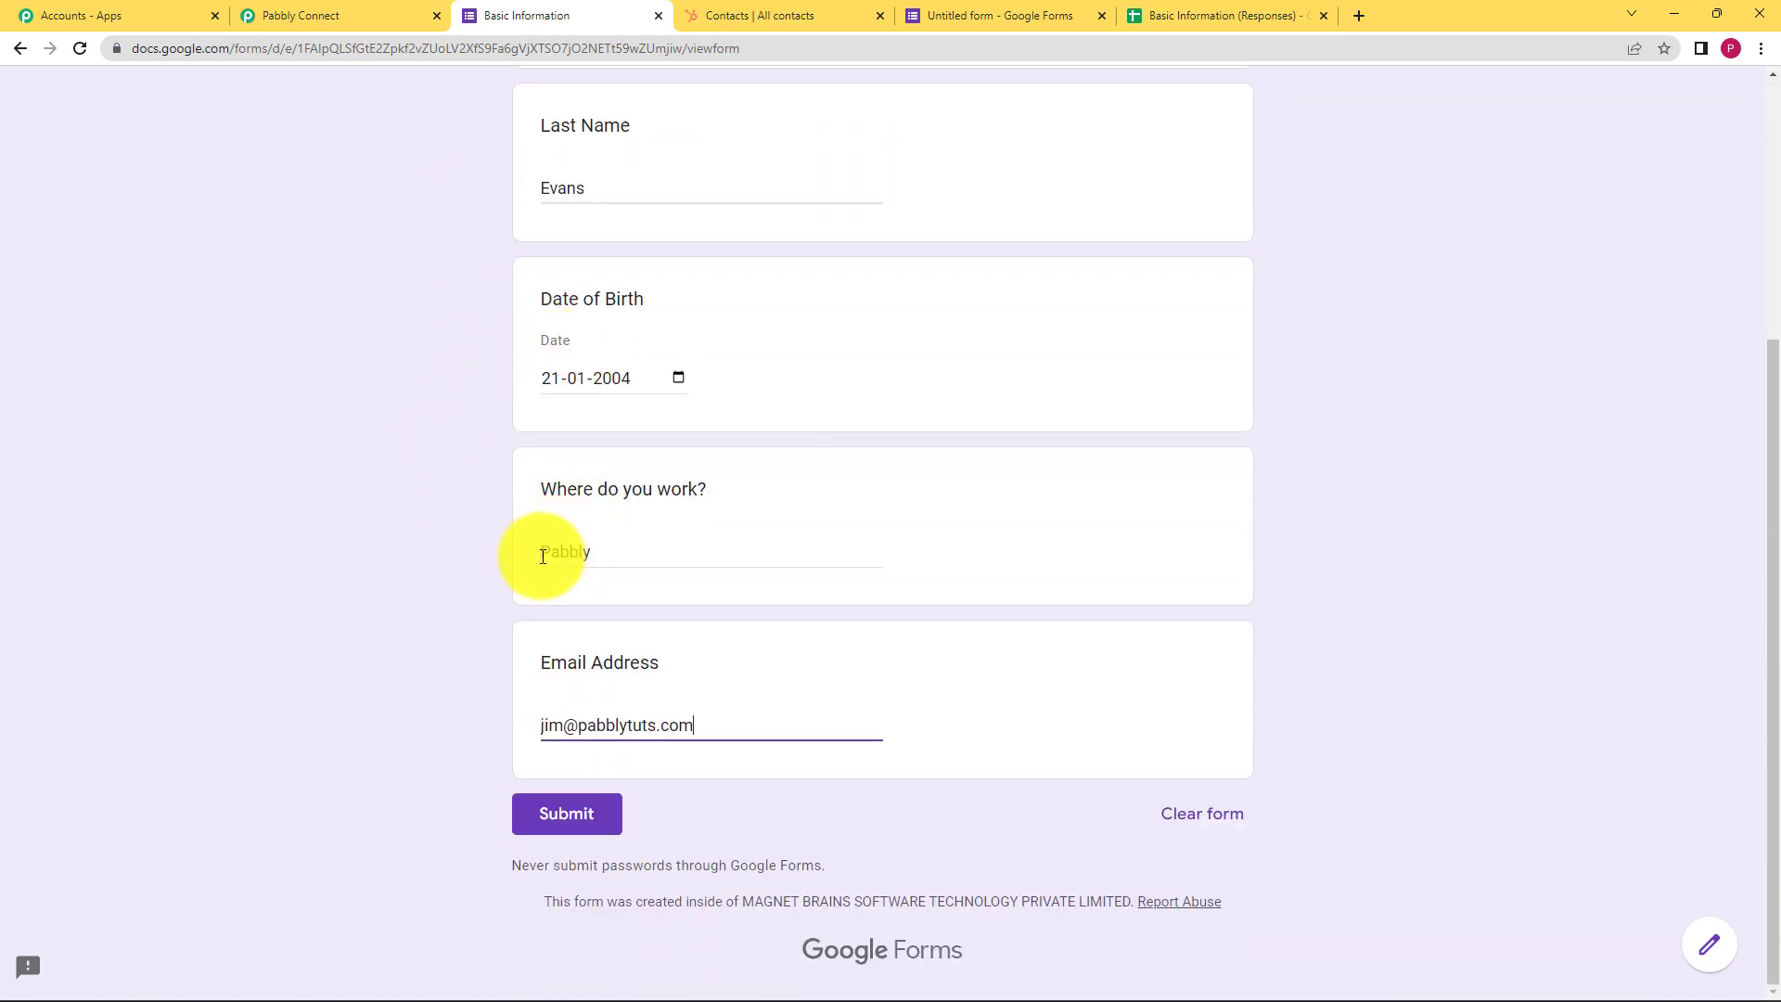
pyautogui.click(588, 807)
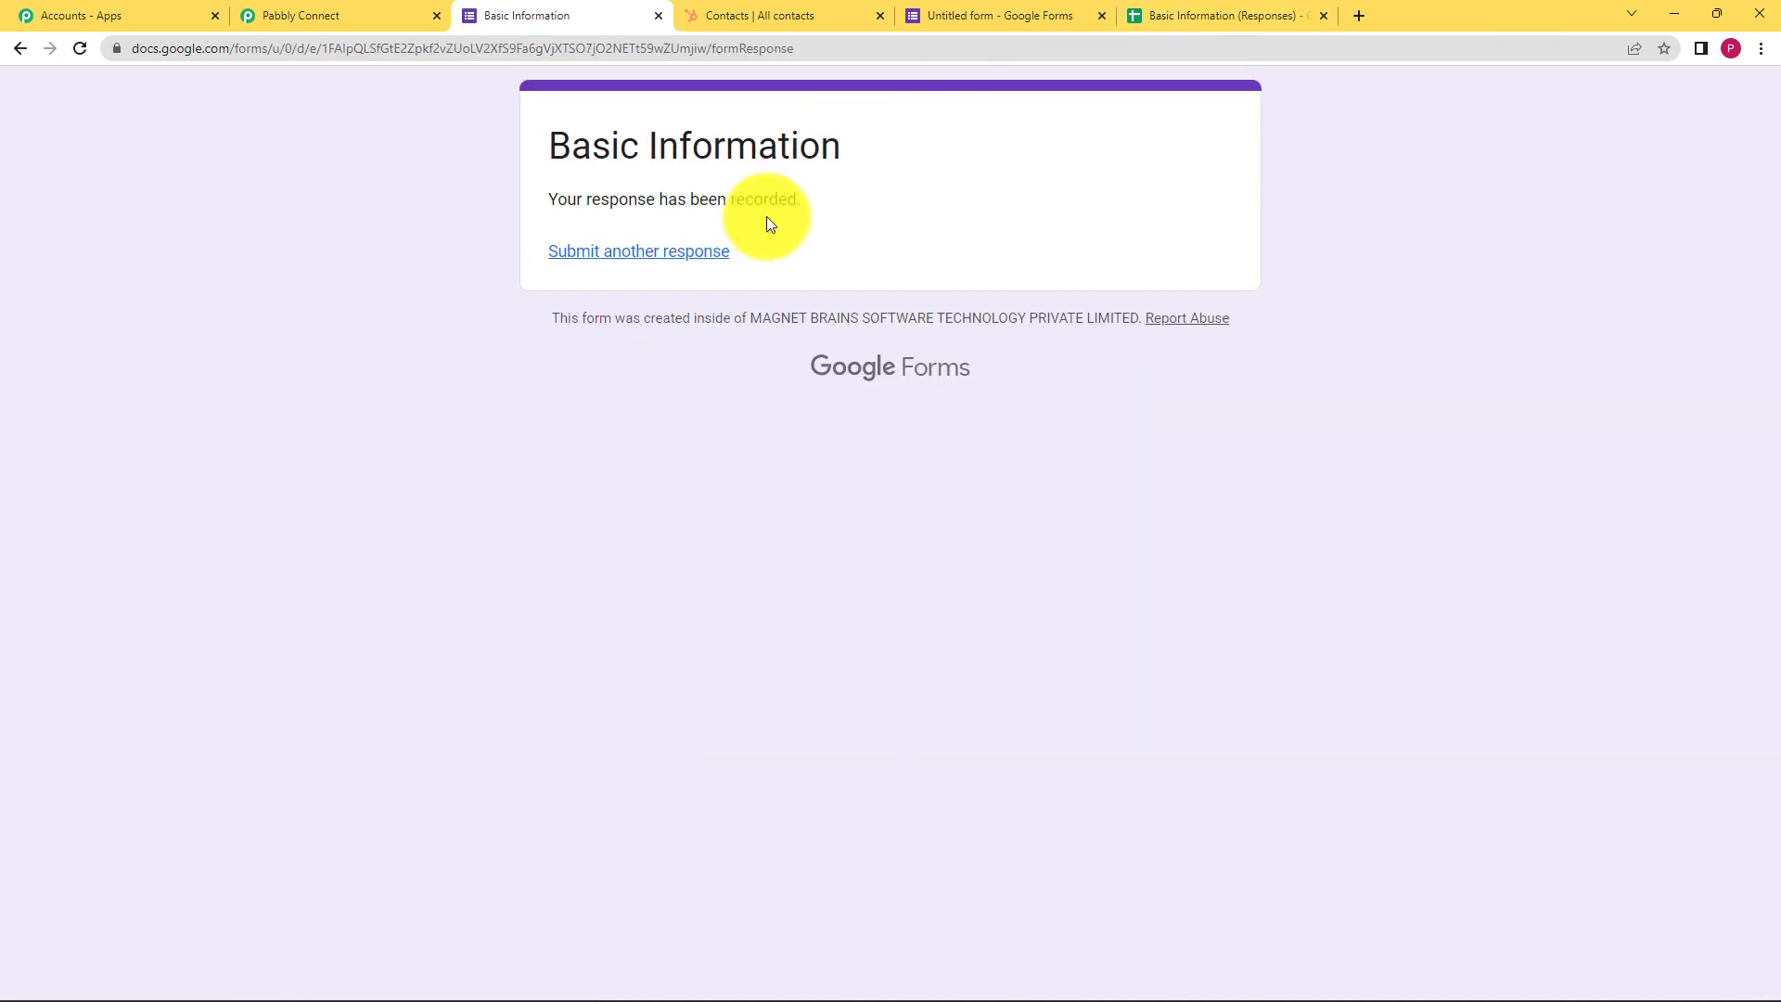
pyautogui.click(1196, 10)
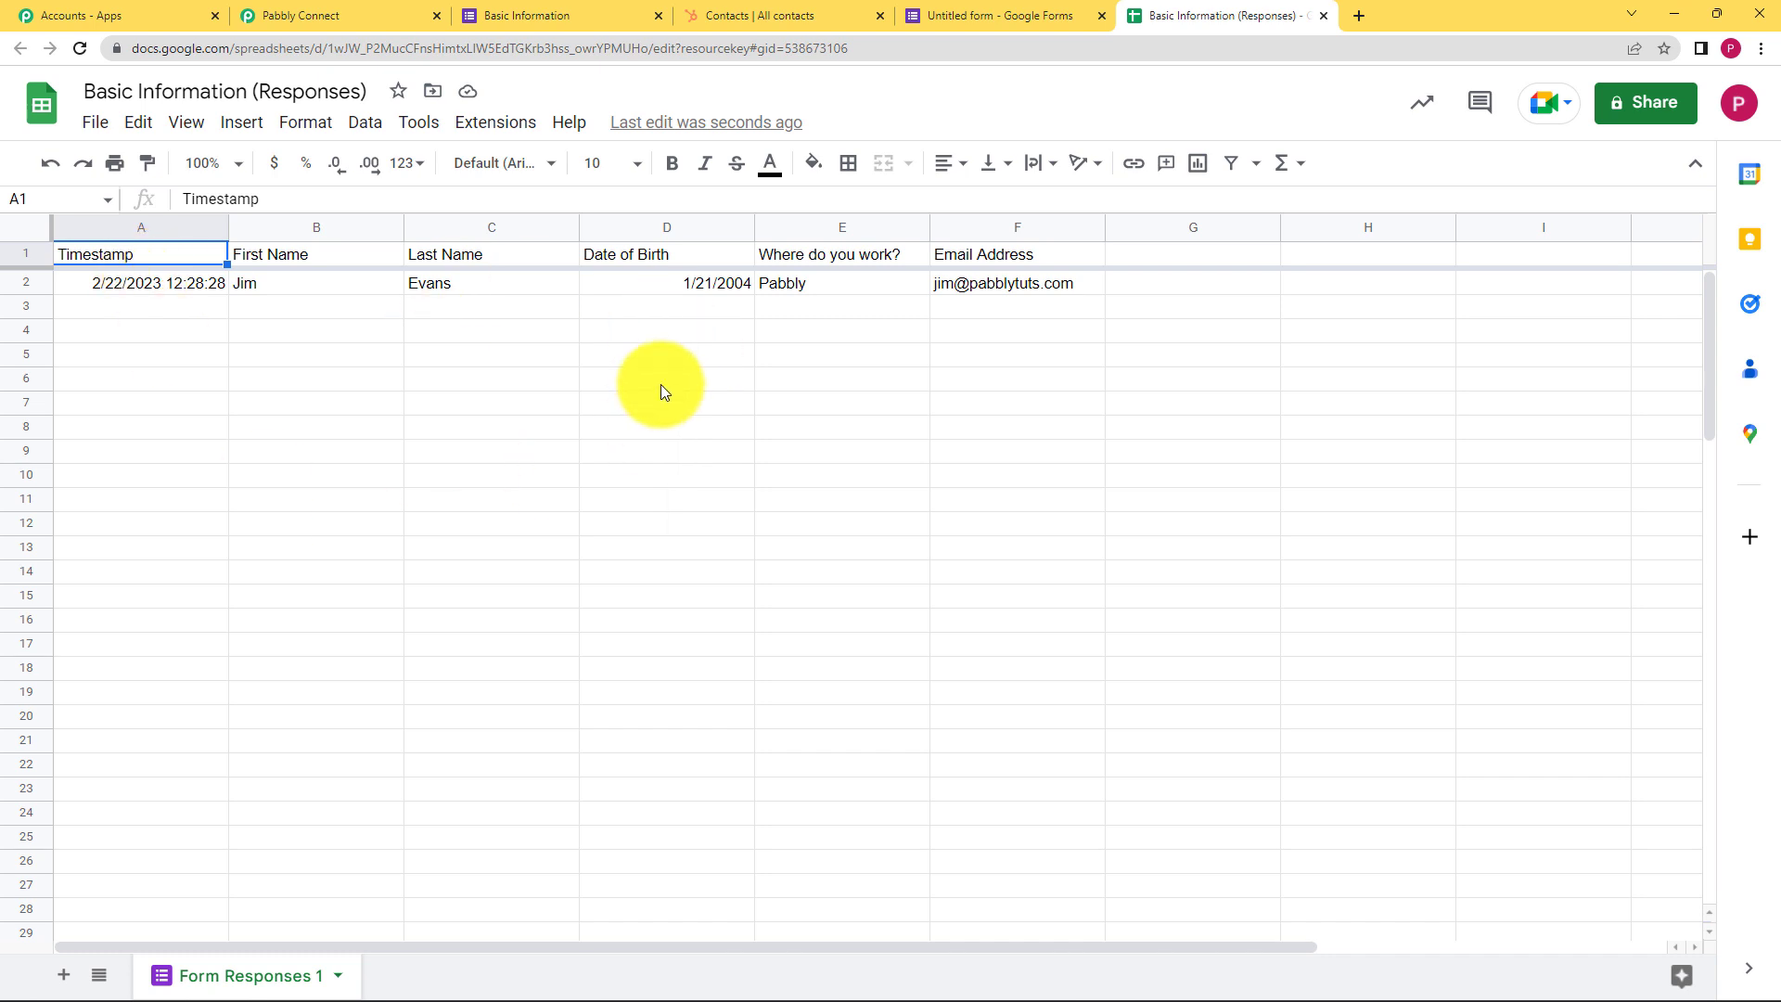
# Copy the webhook URL from the Google Forms trigger, then go back to the Basic Information (Responses) sheet
pyautogui.click(291, 9)
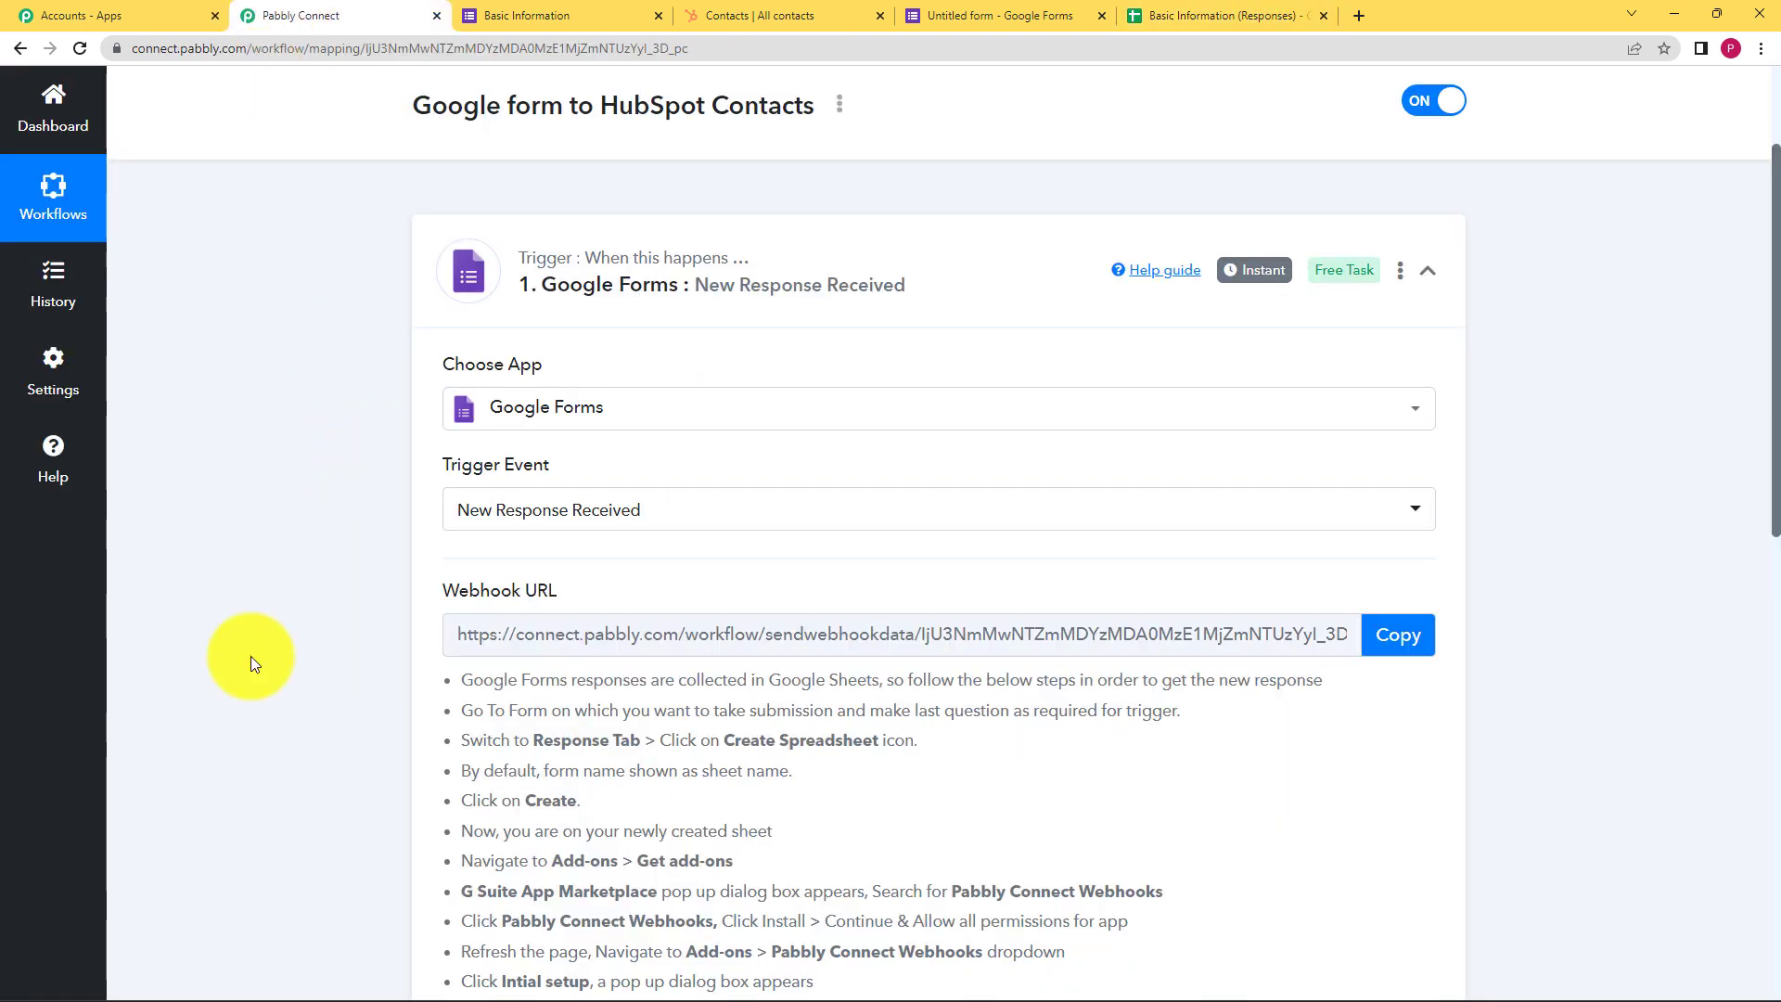
pyautogui.click(1173, 13)
pyautogui.click(346, 13)
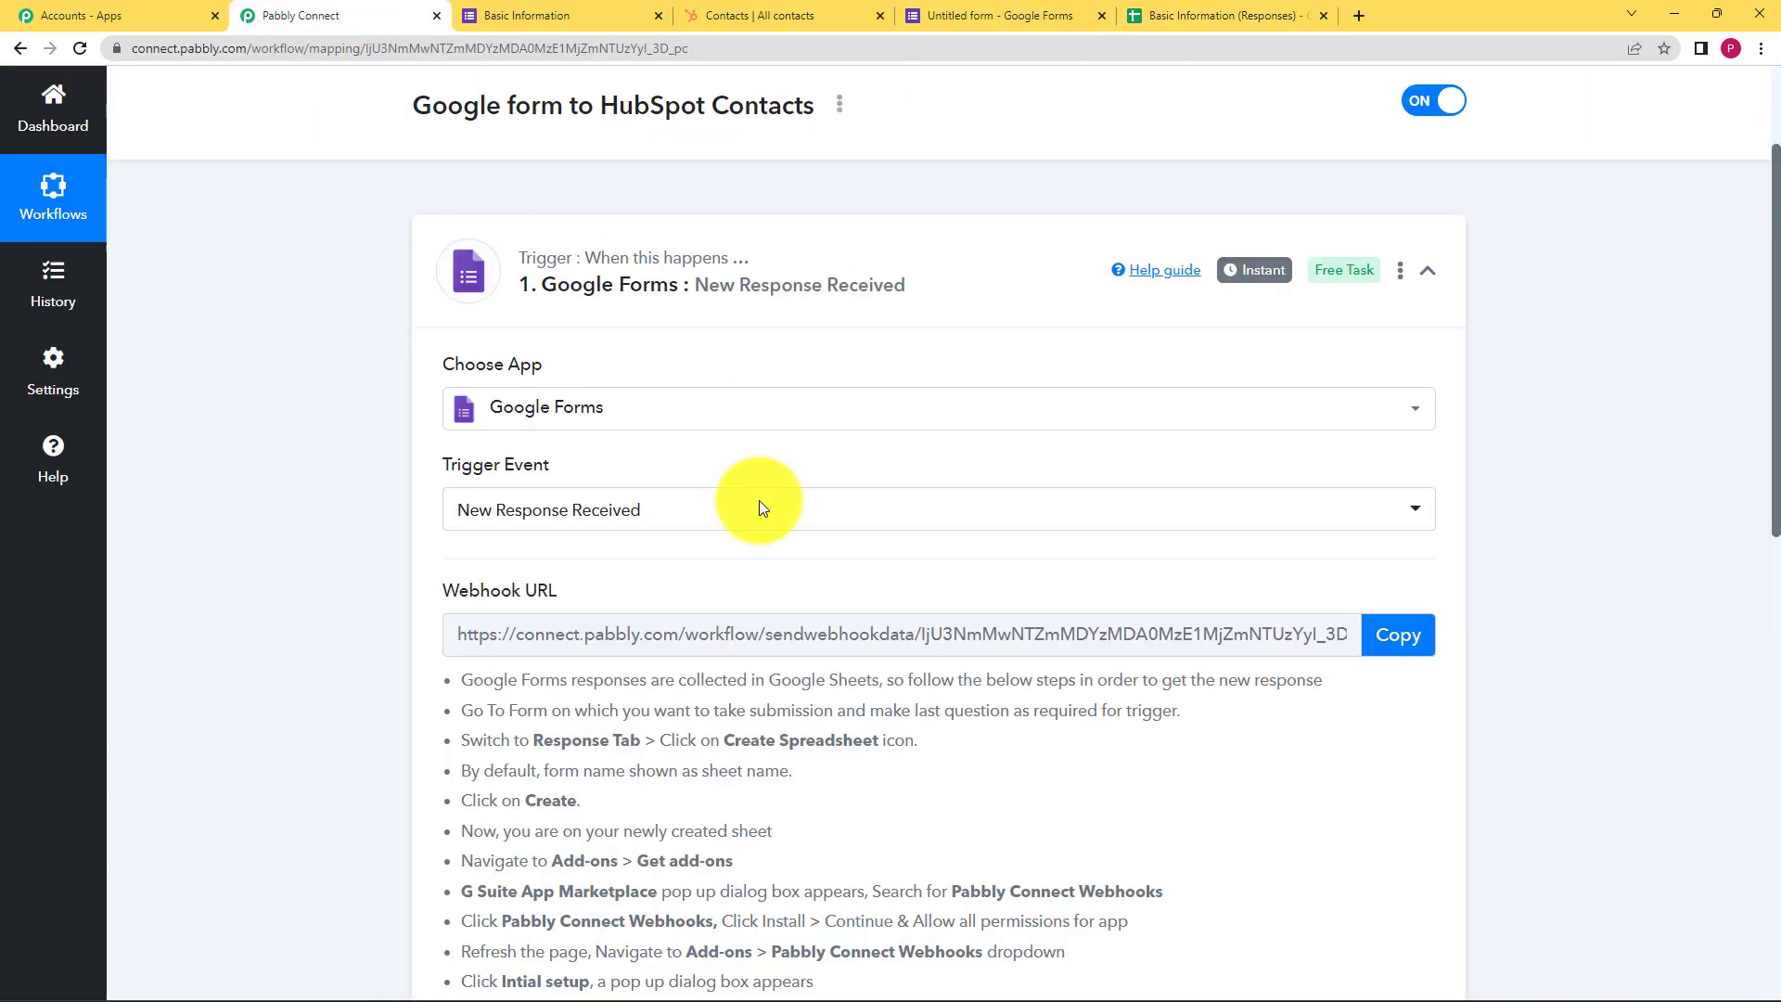
pyautogui.click(1415, 647)
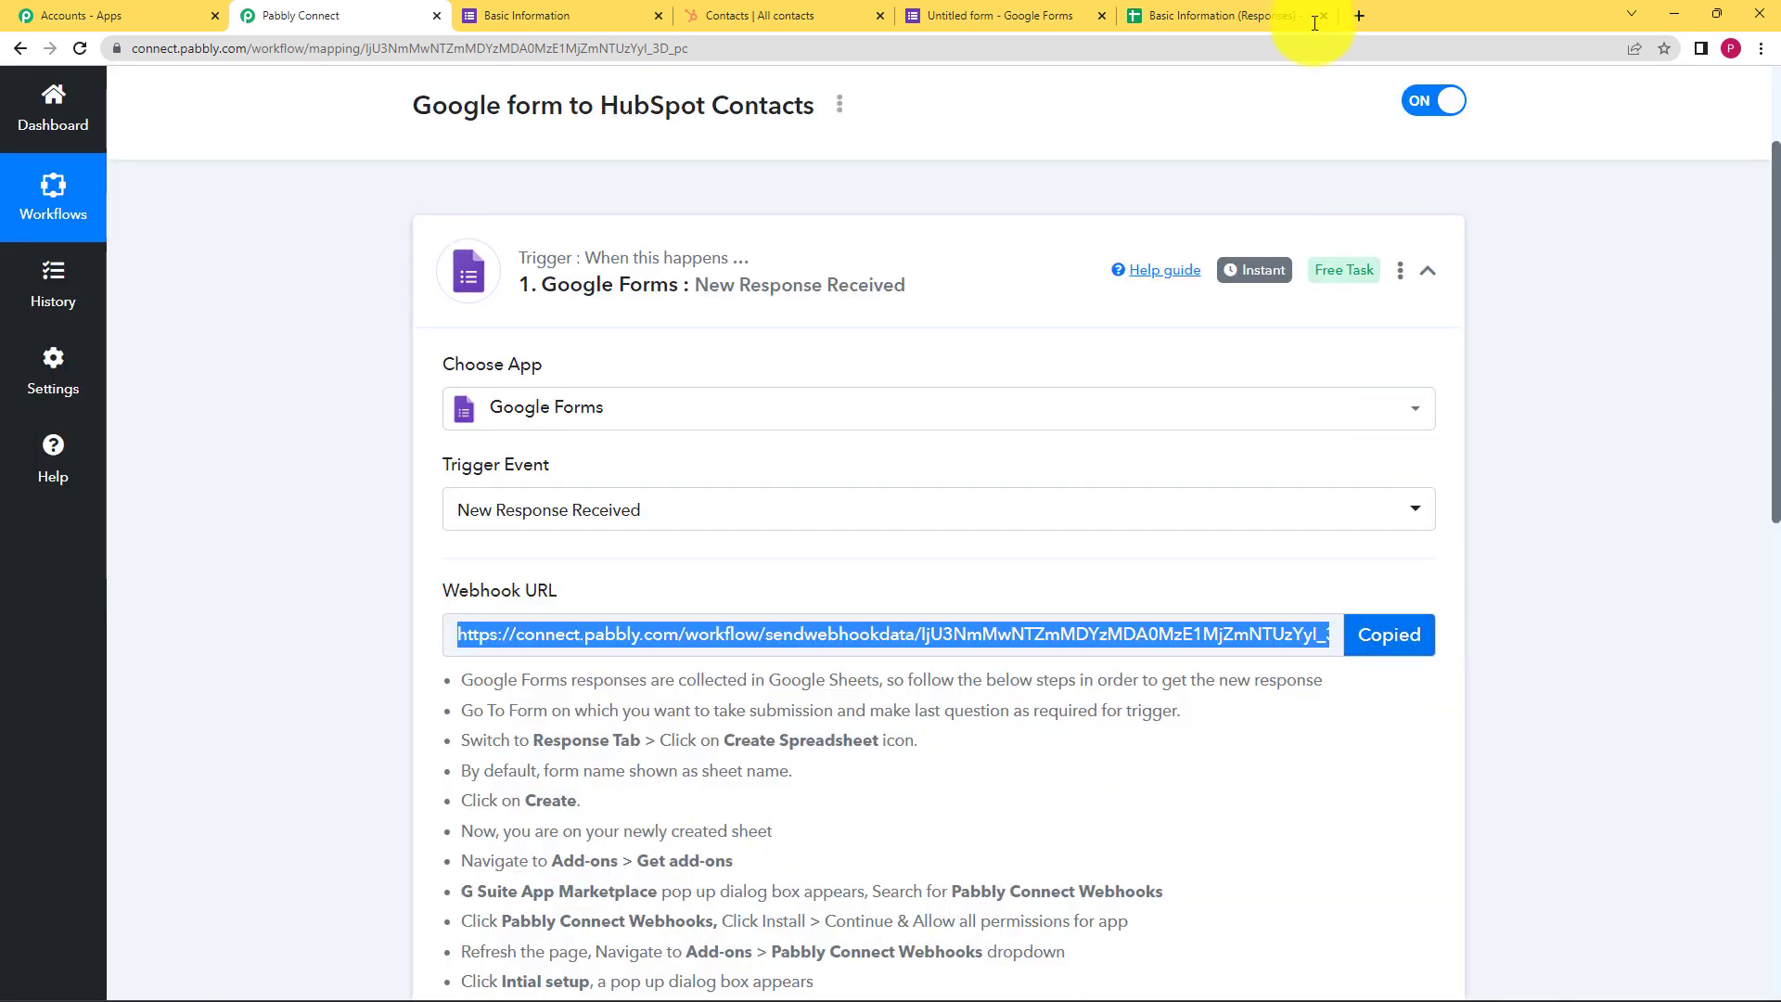
pyautogui.click(1224, 14)
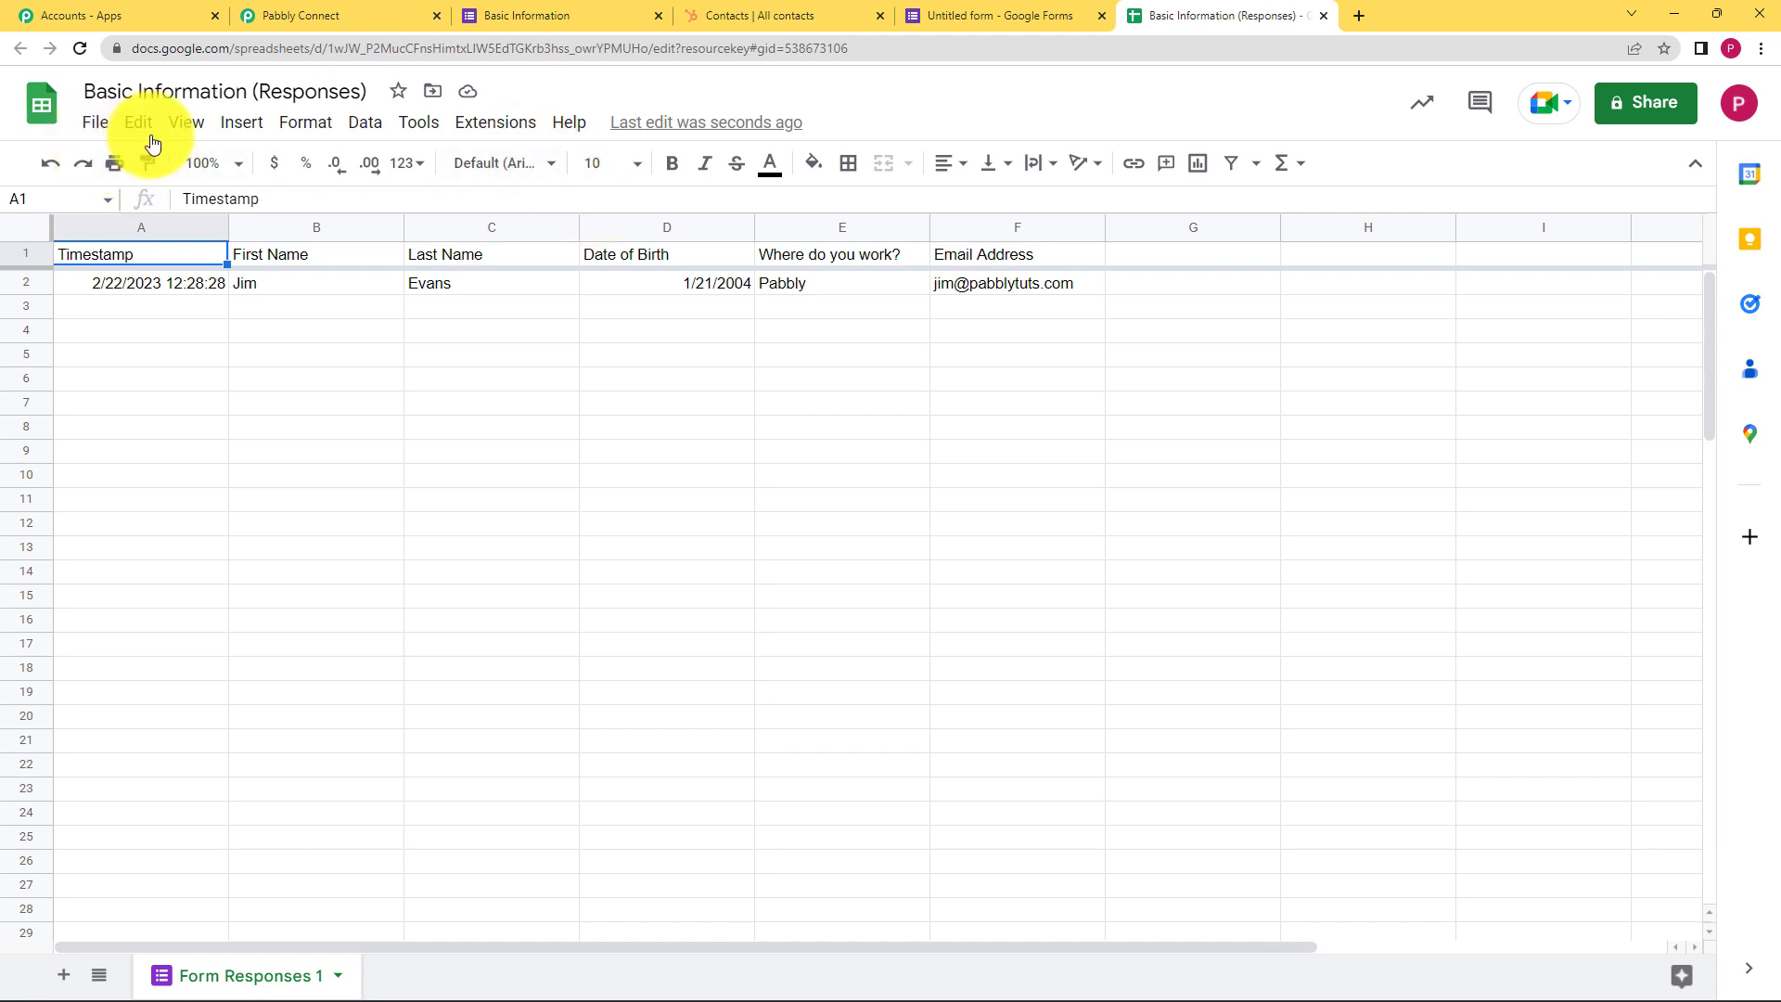
# Search the Google Sheets add-ons marketplace for 'Pabbly' and select Pabbly Connect Webhooks
pyautogui.click(496, 124)
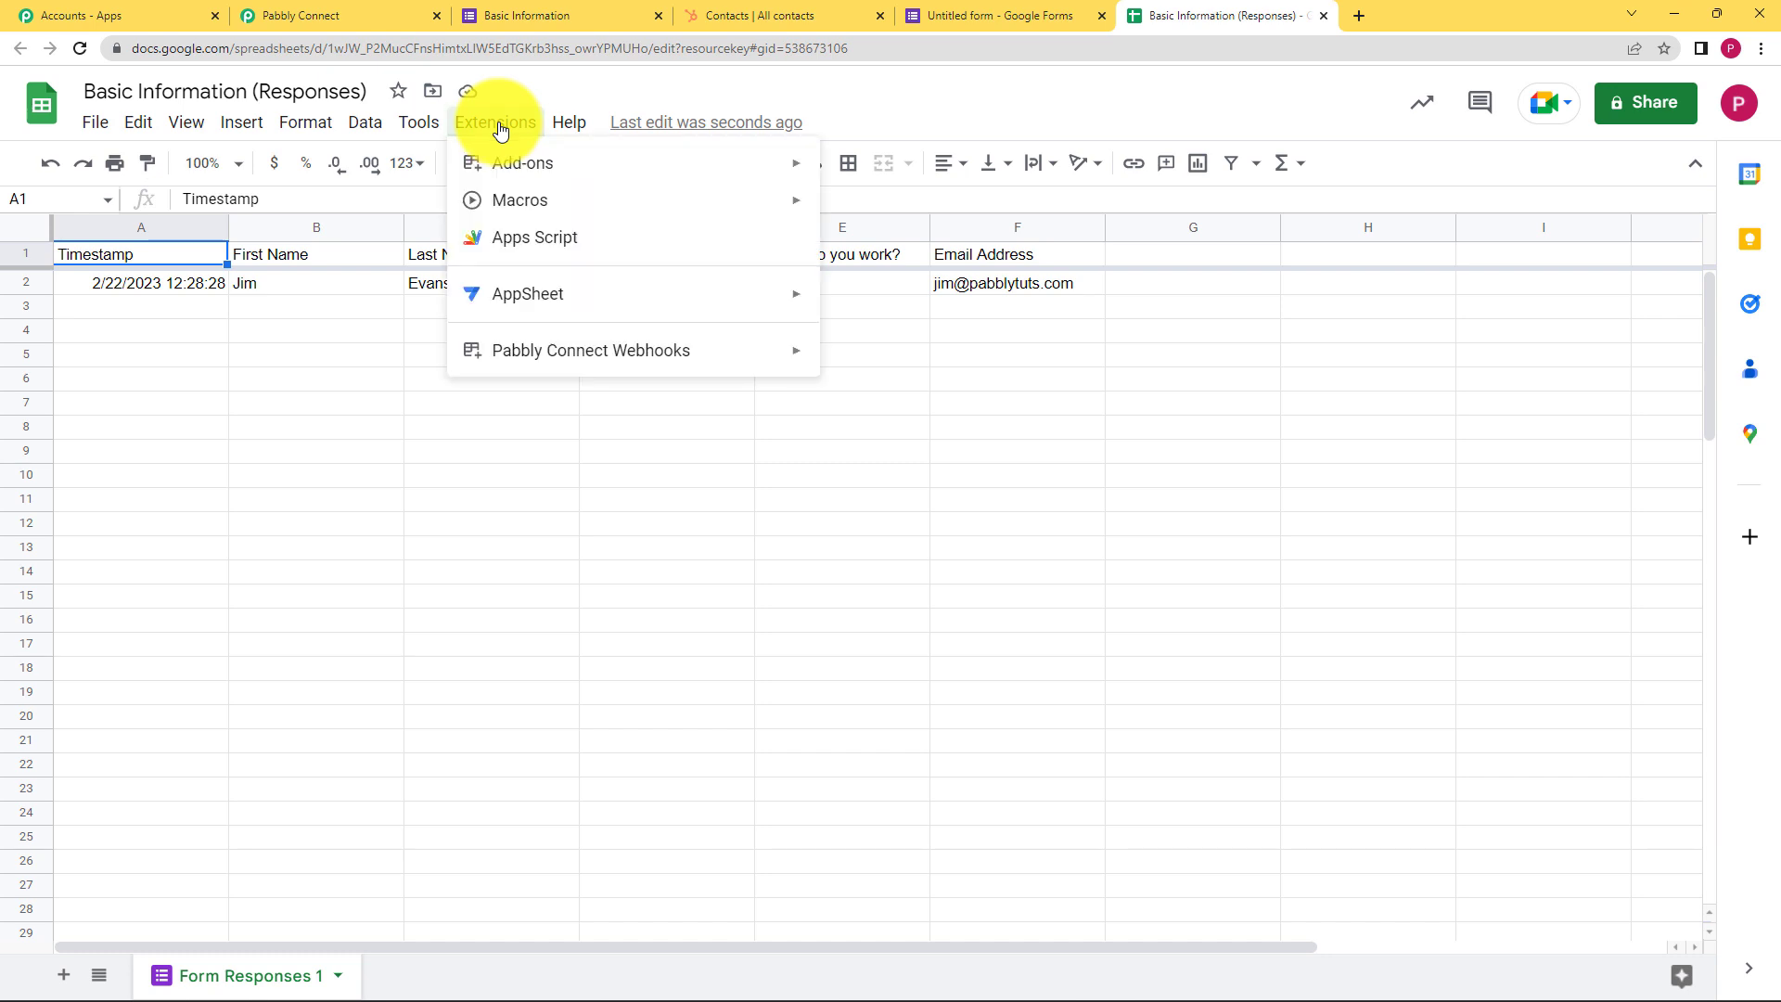
pyautogui.moveTo(511, 167)
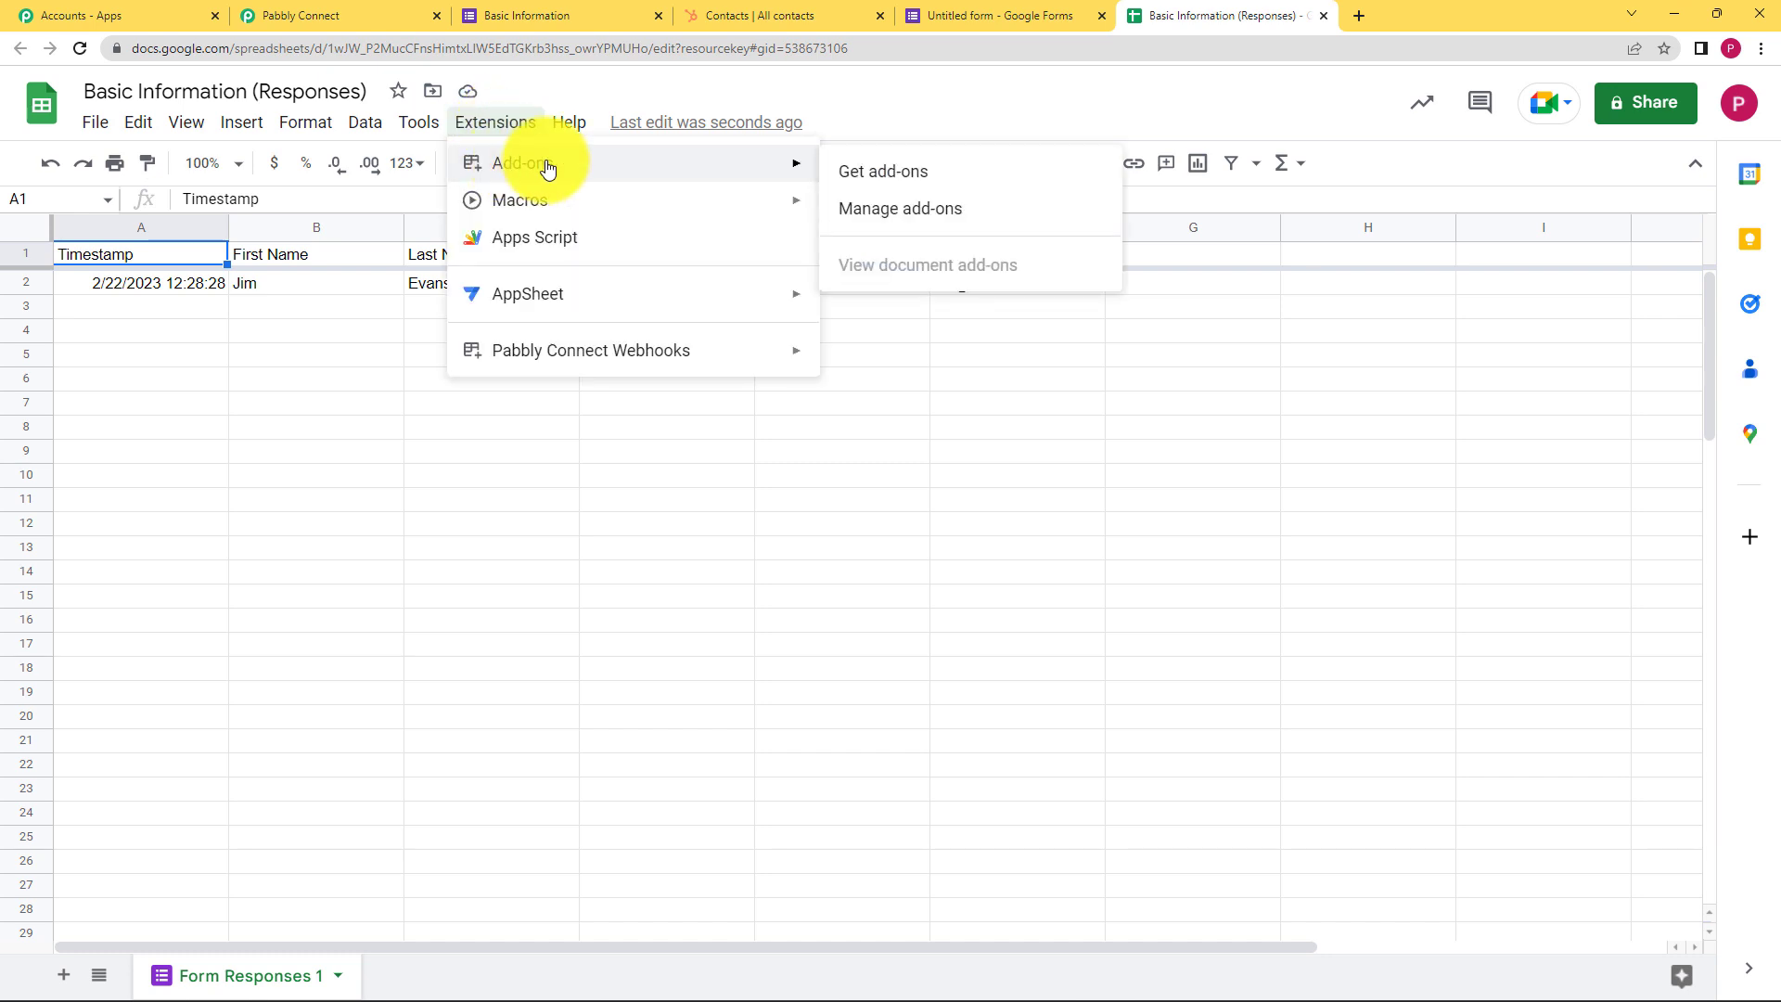
pyautogui.click(847, 189)
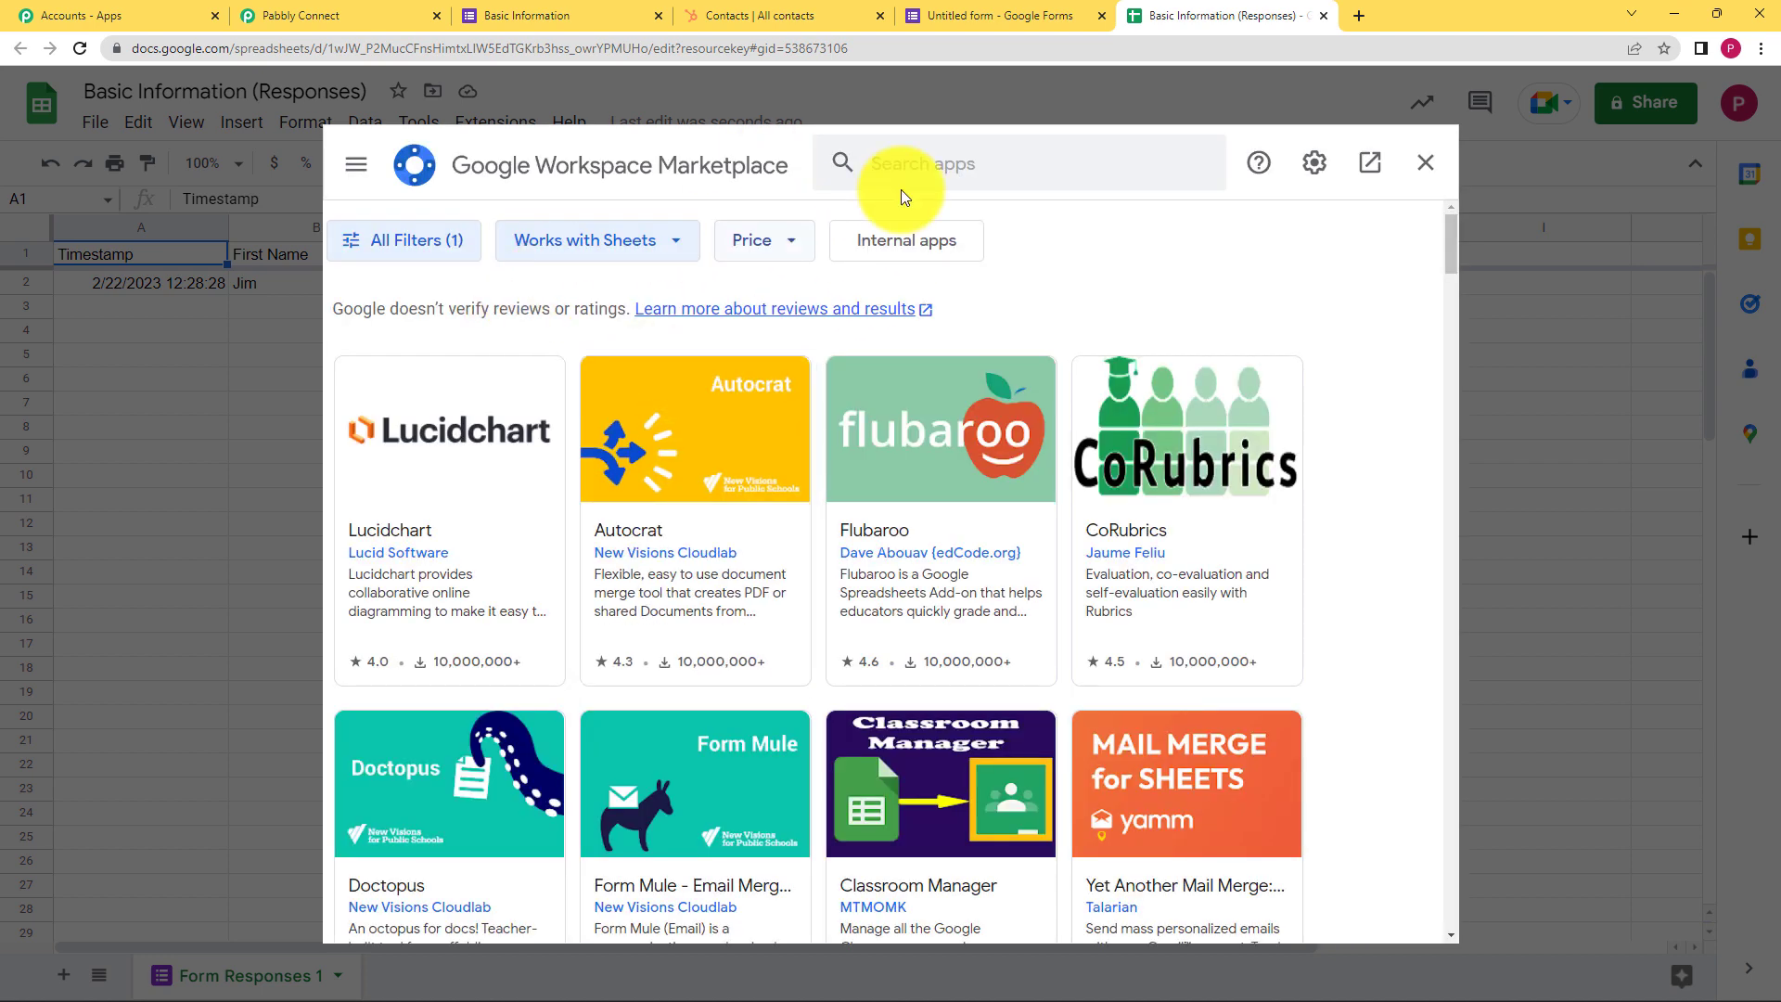
pyautogui.click(907, 181)
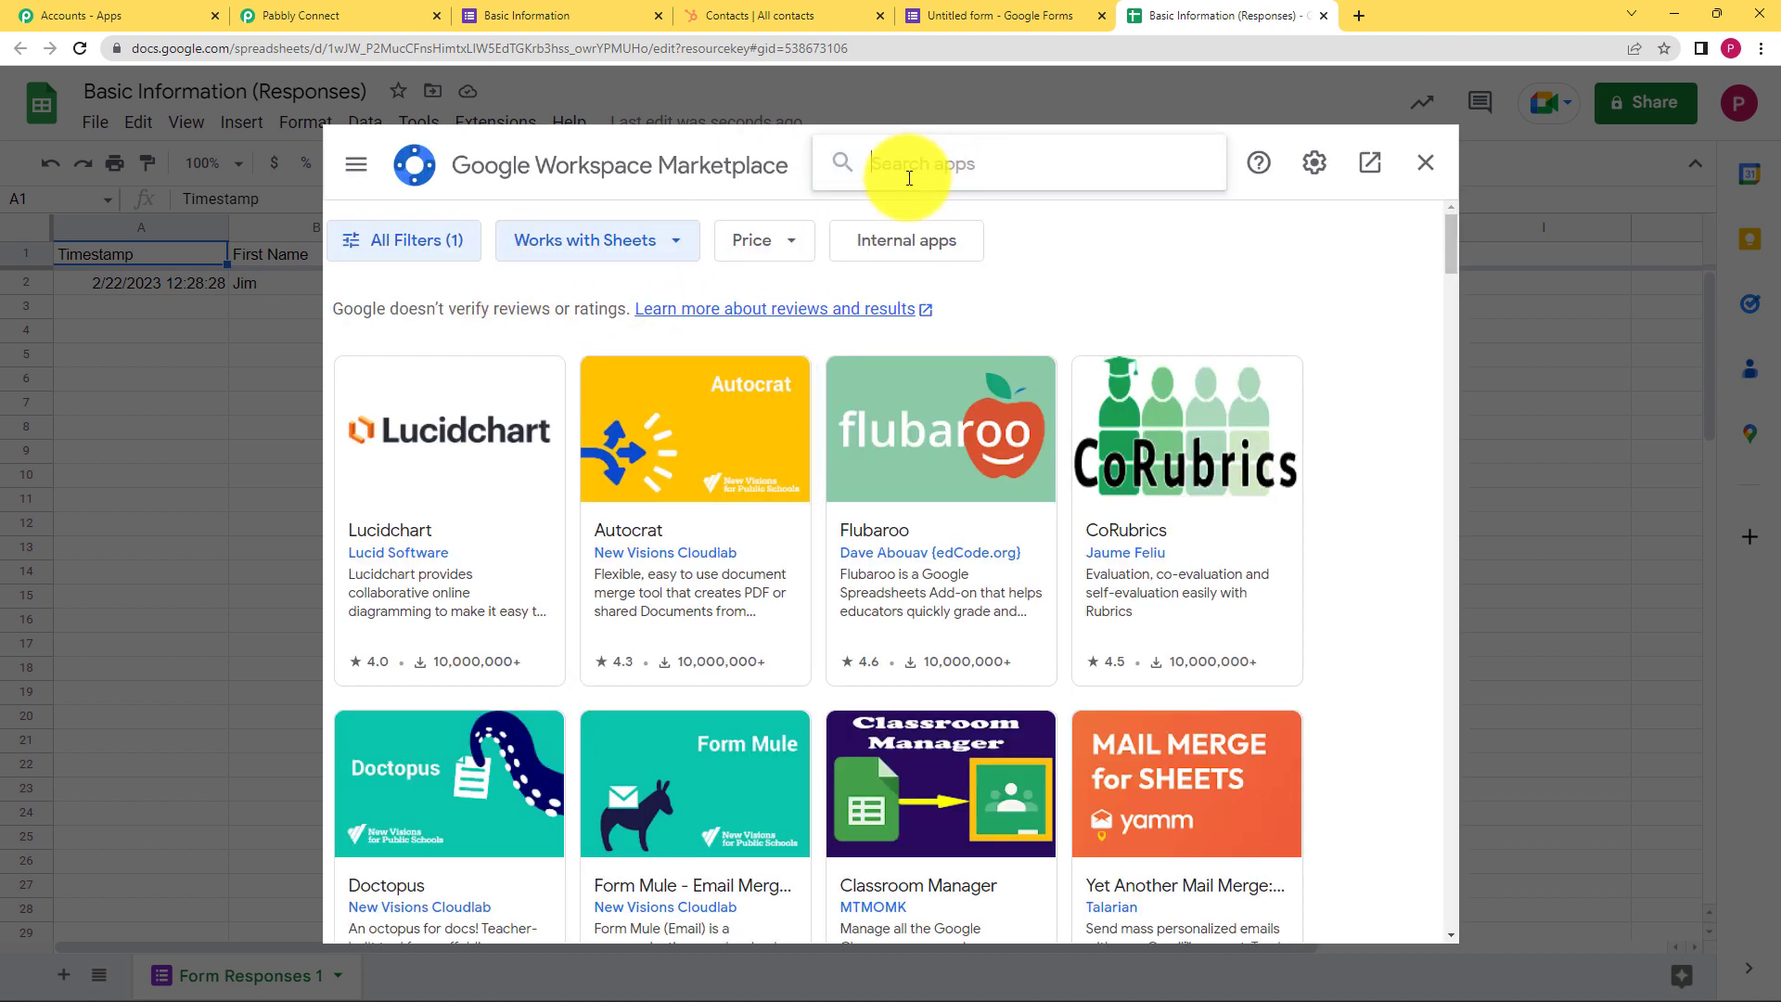
pyautogui.write('Pabbly')
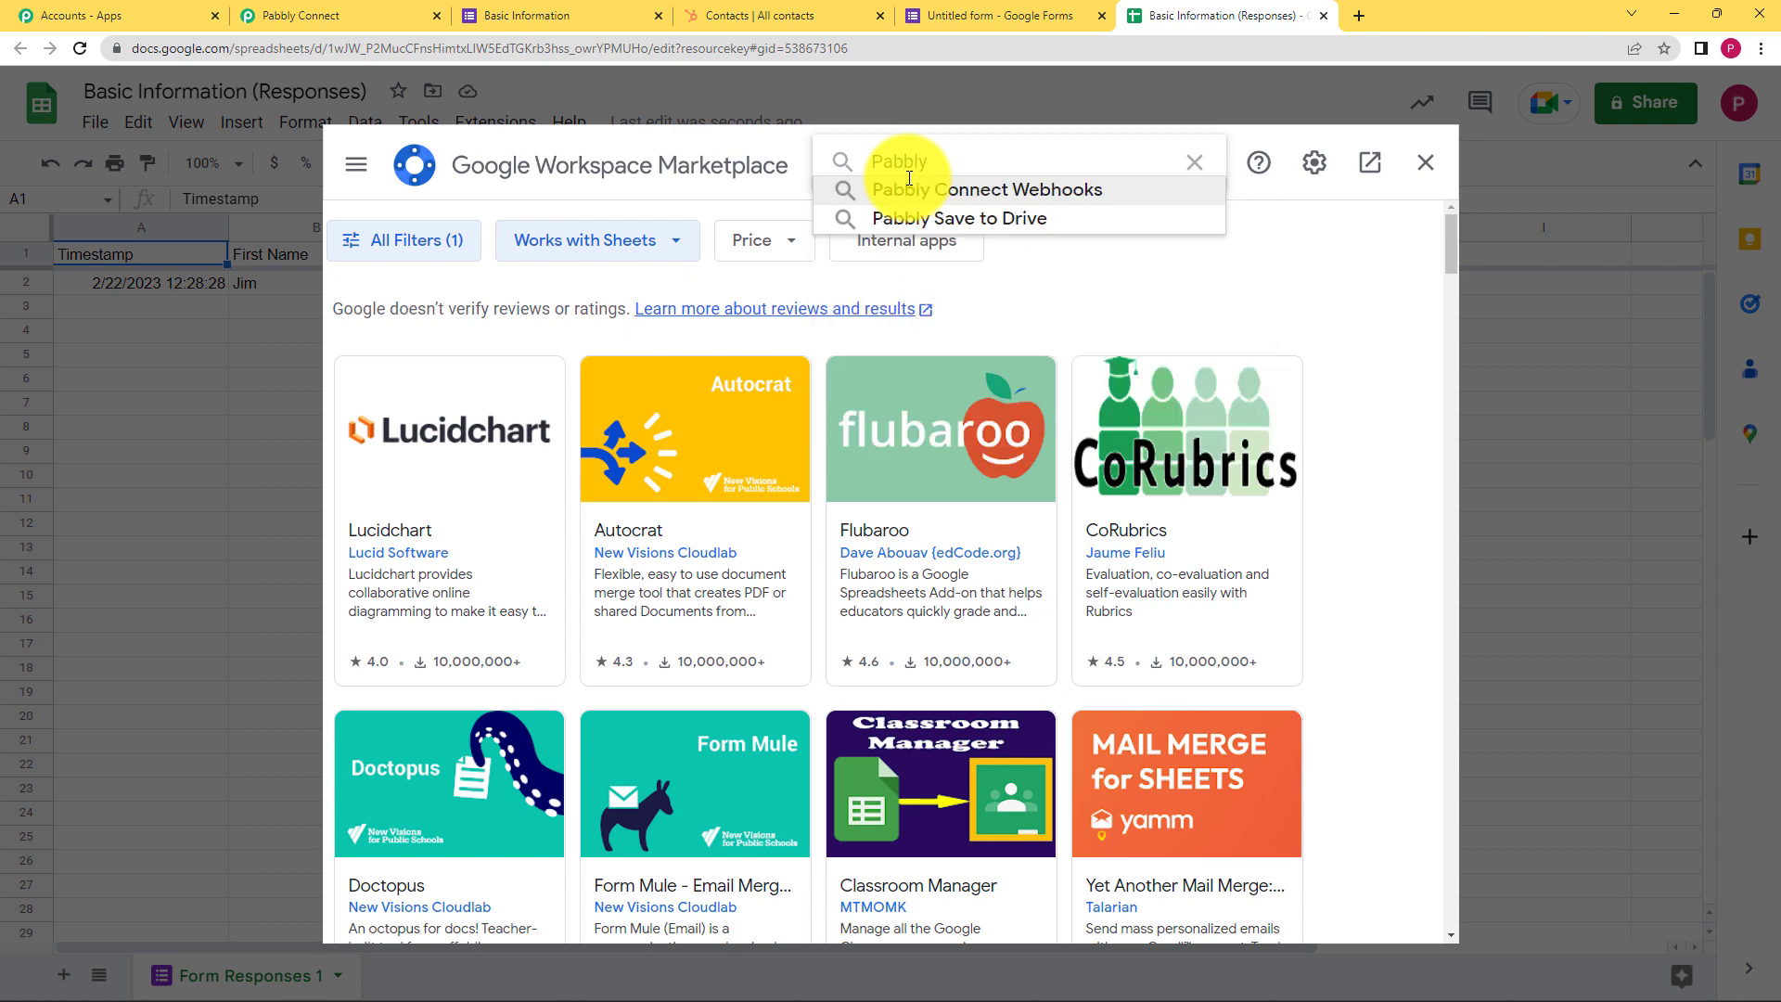
pyautogui.click(907, 189)
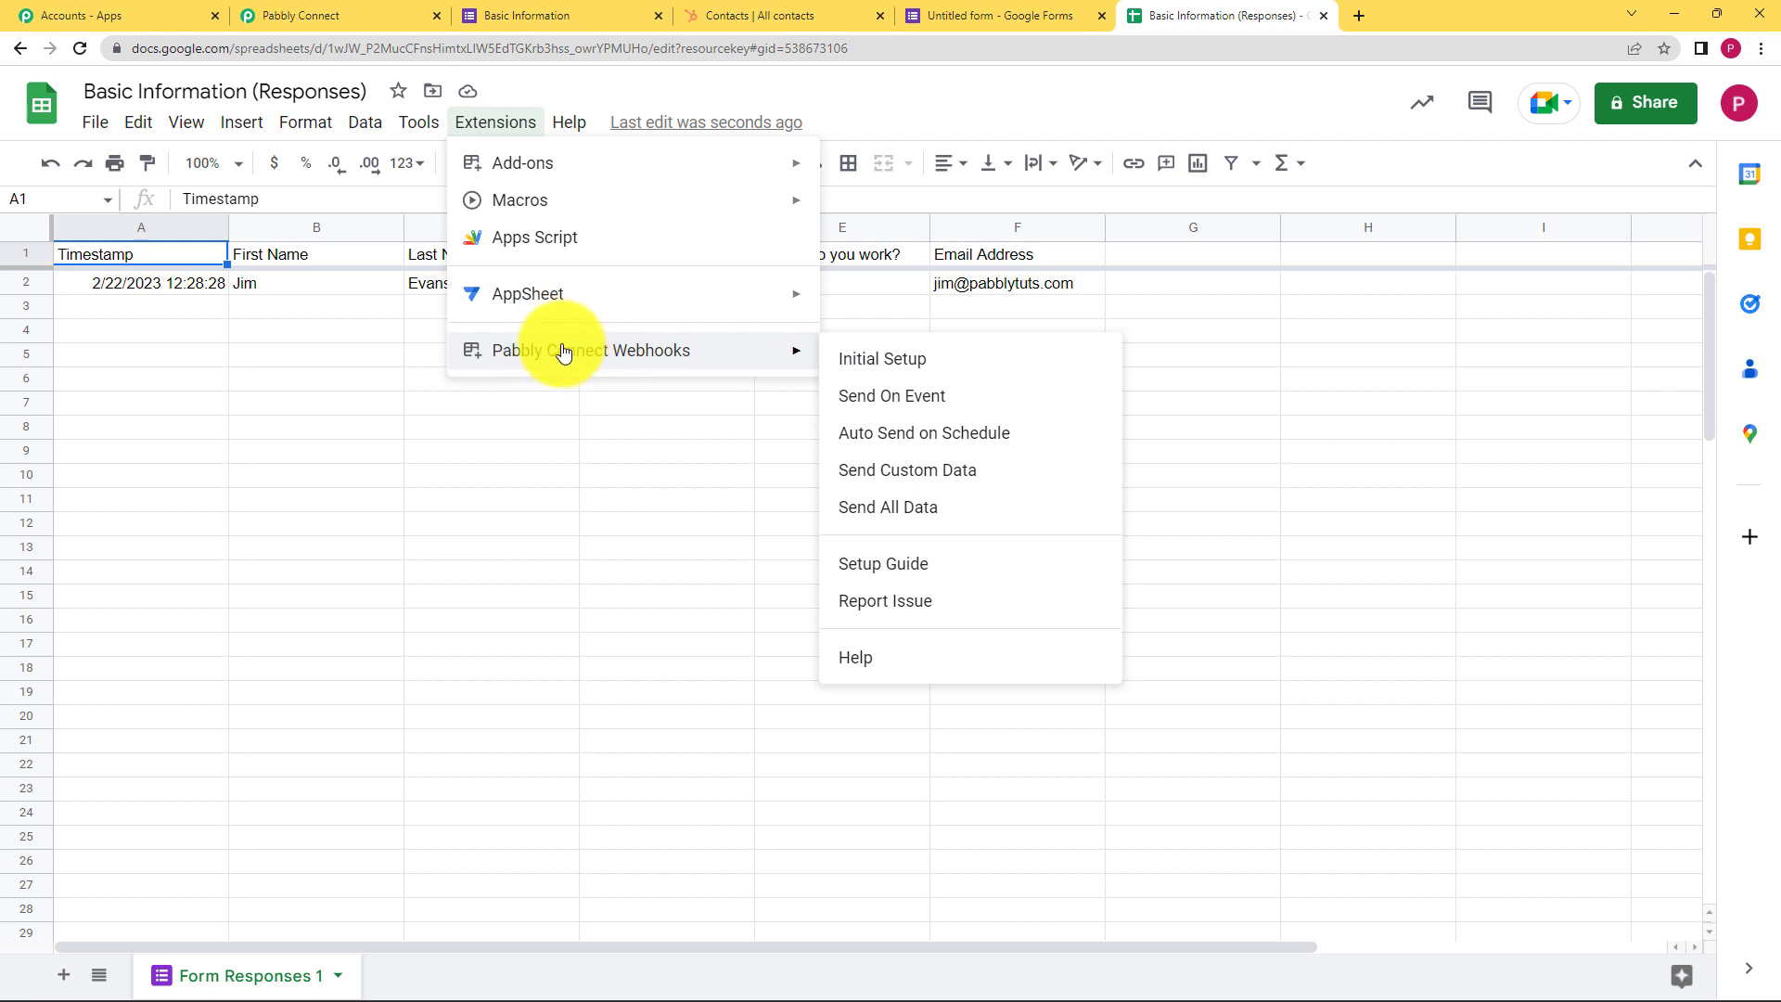
# Paste the webhook URL into the add-on's Initial Setup, then close it unfinished
pyautogui.click(881, 359)
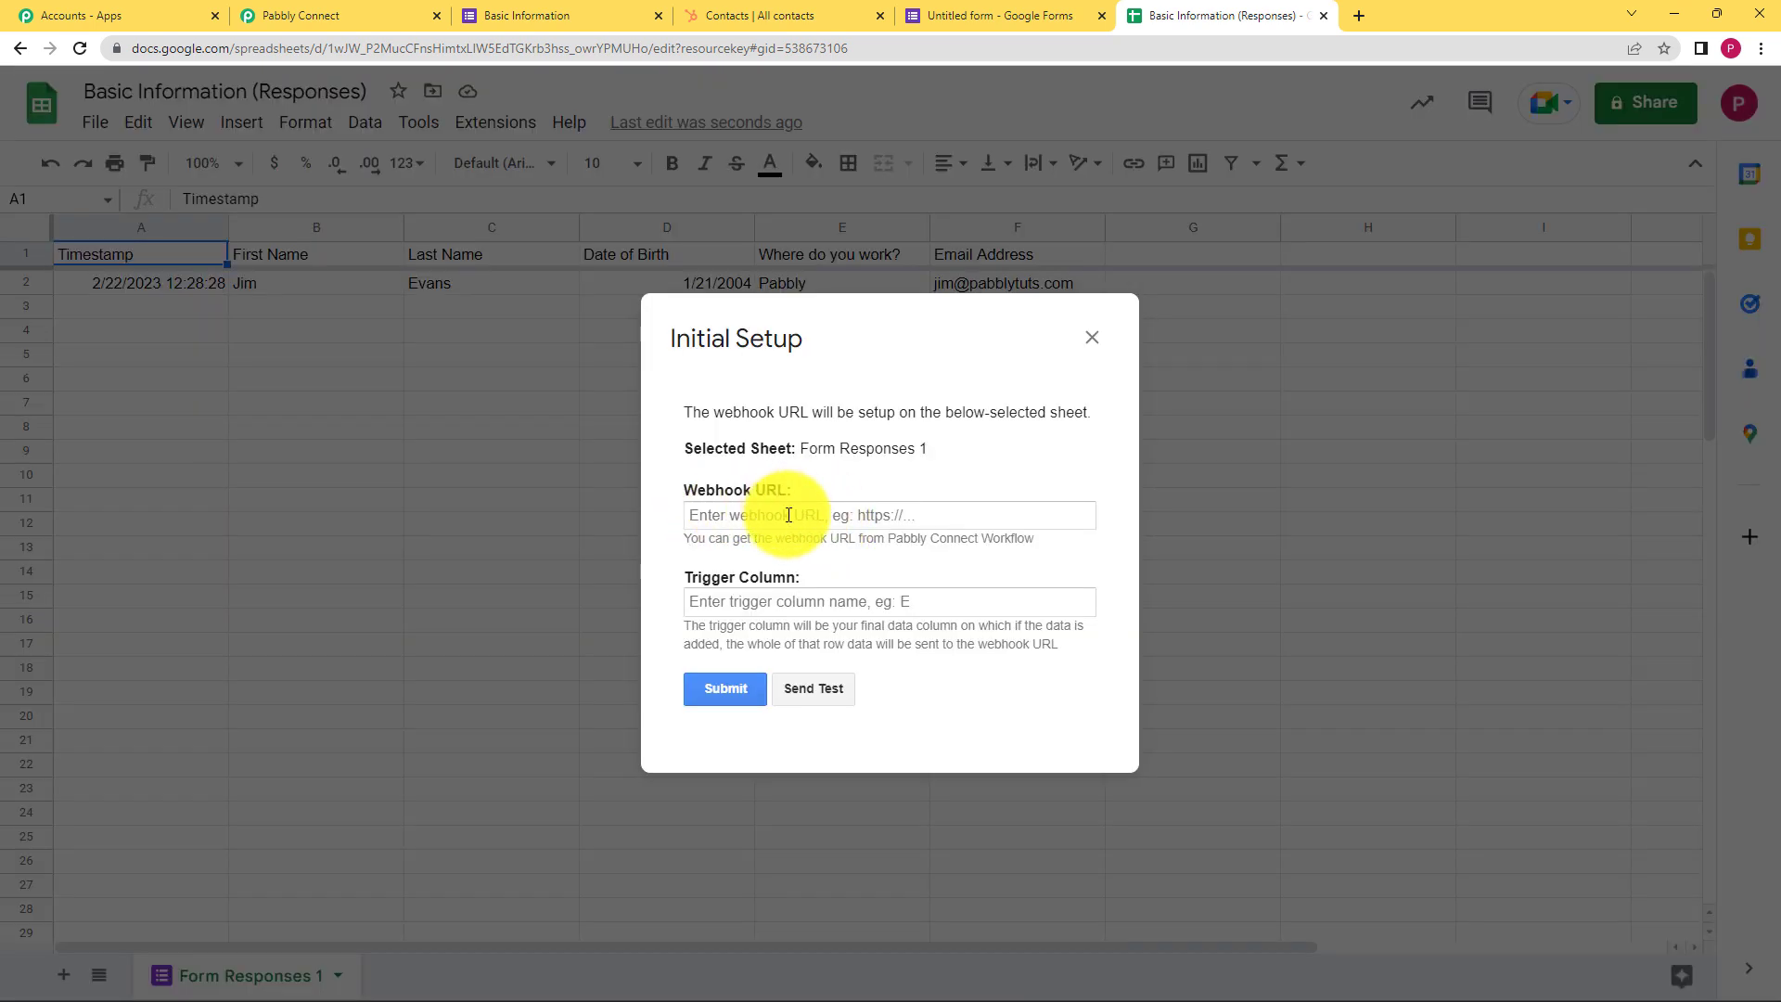
pyautogui.click(789, 516)
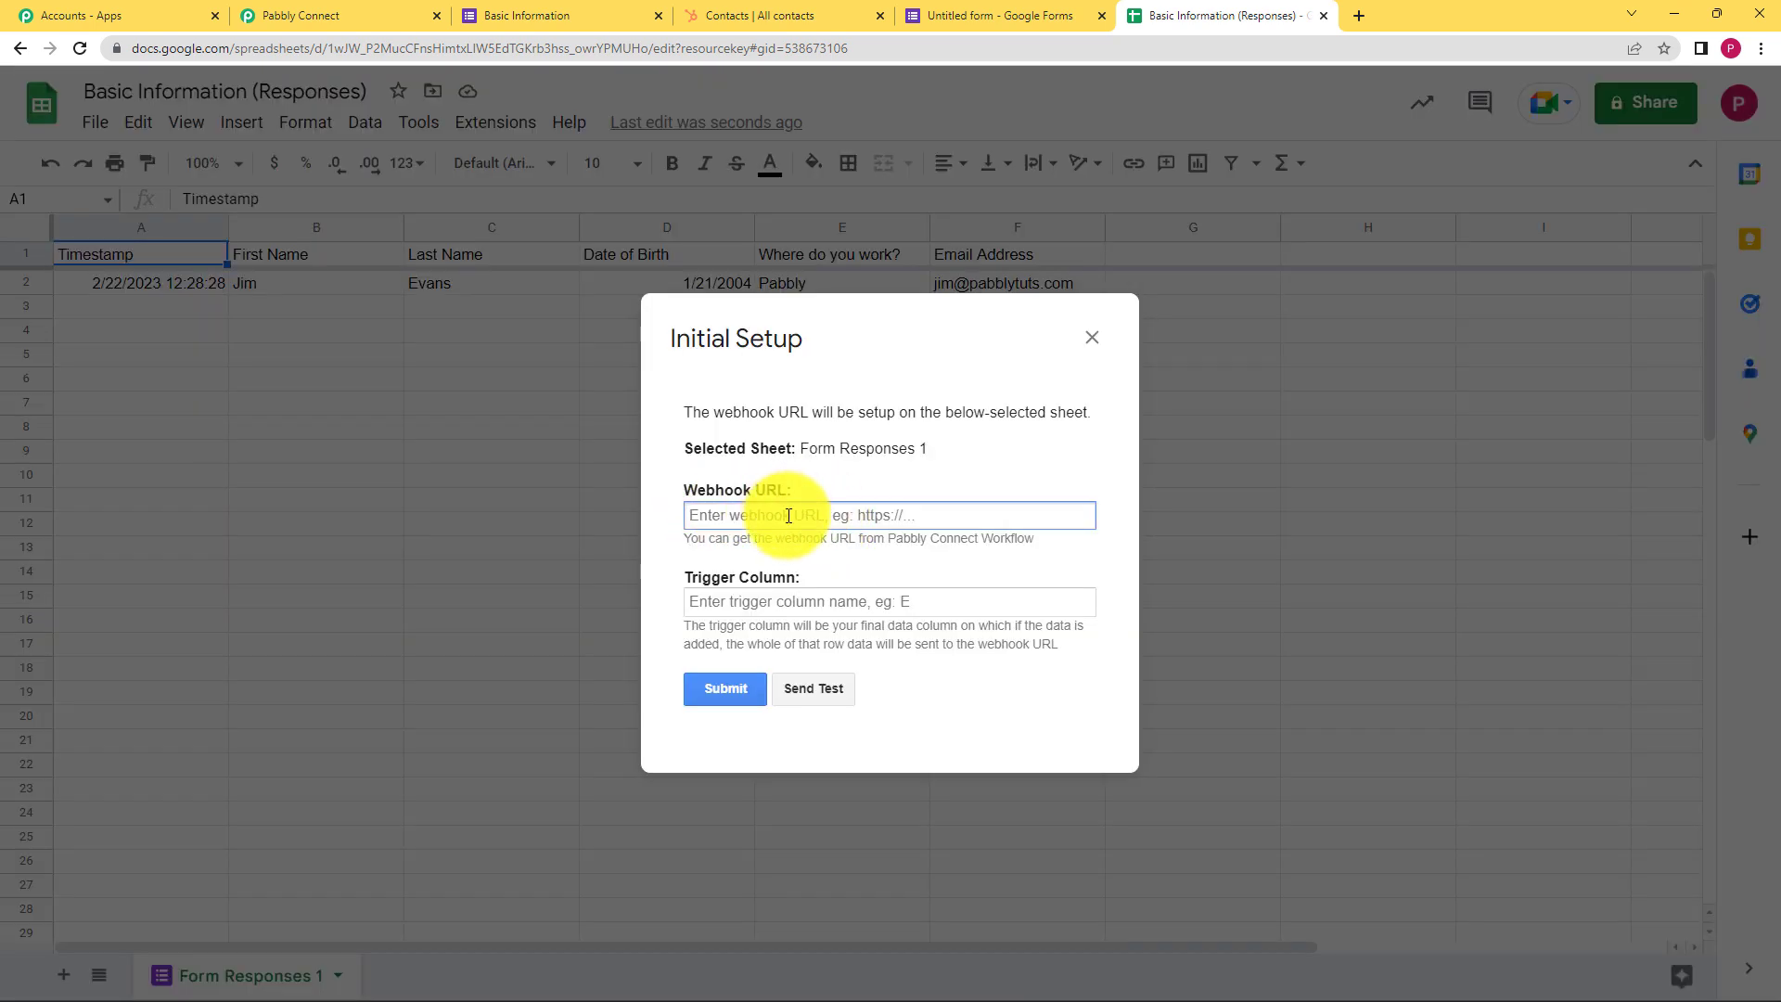
pyautogui.hotkey('ctrl', 'v')
pyautogui.click(773, 603)
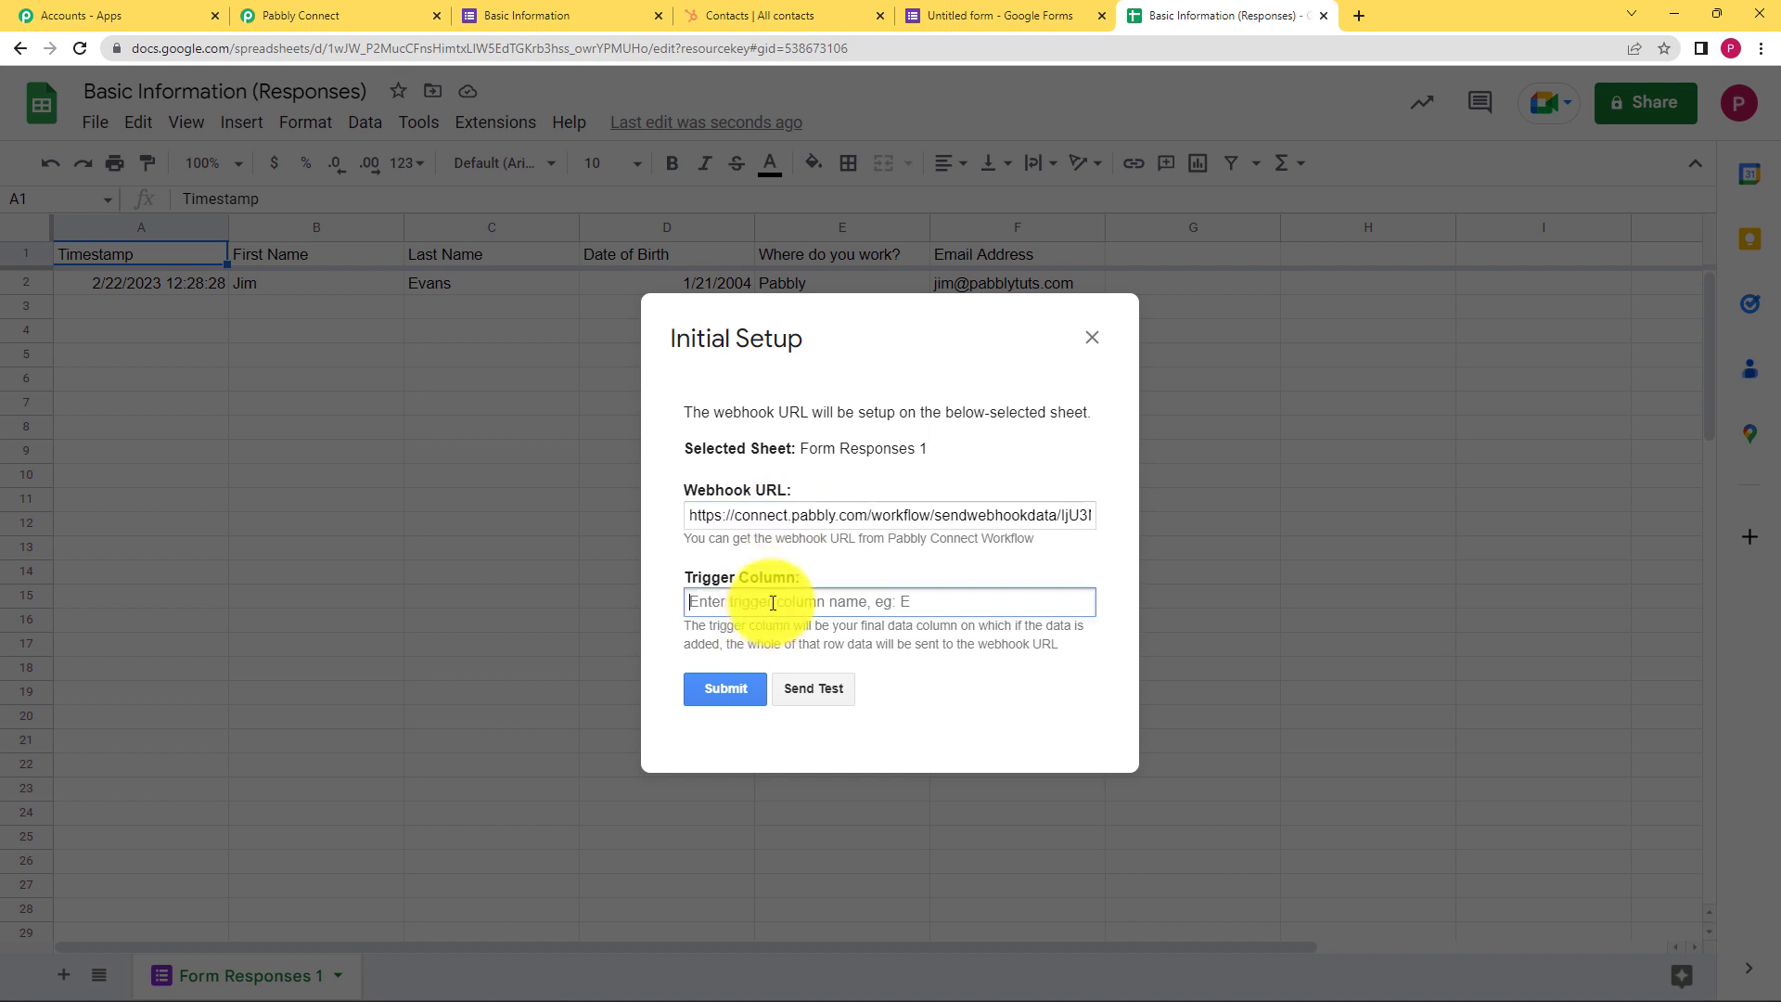
pyautogui.click(1092, 339)
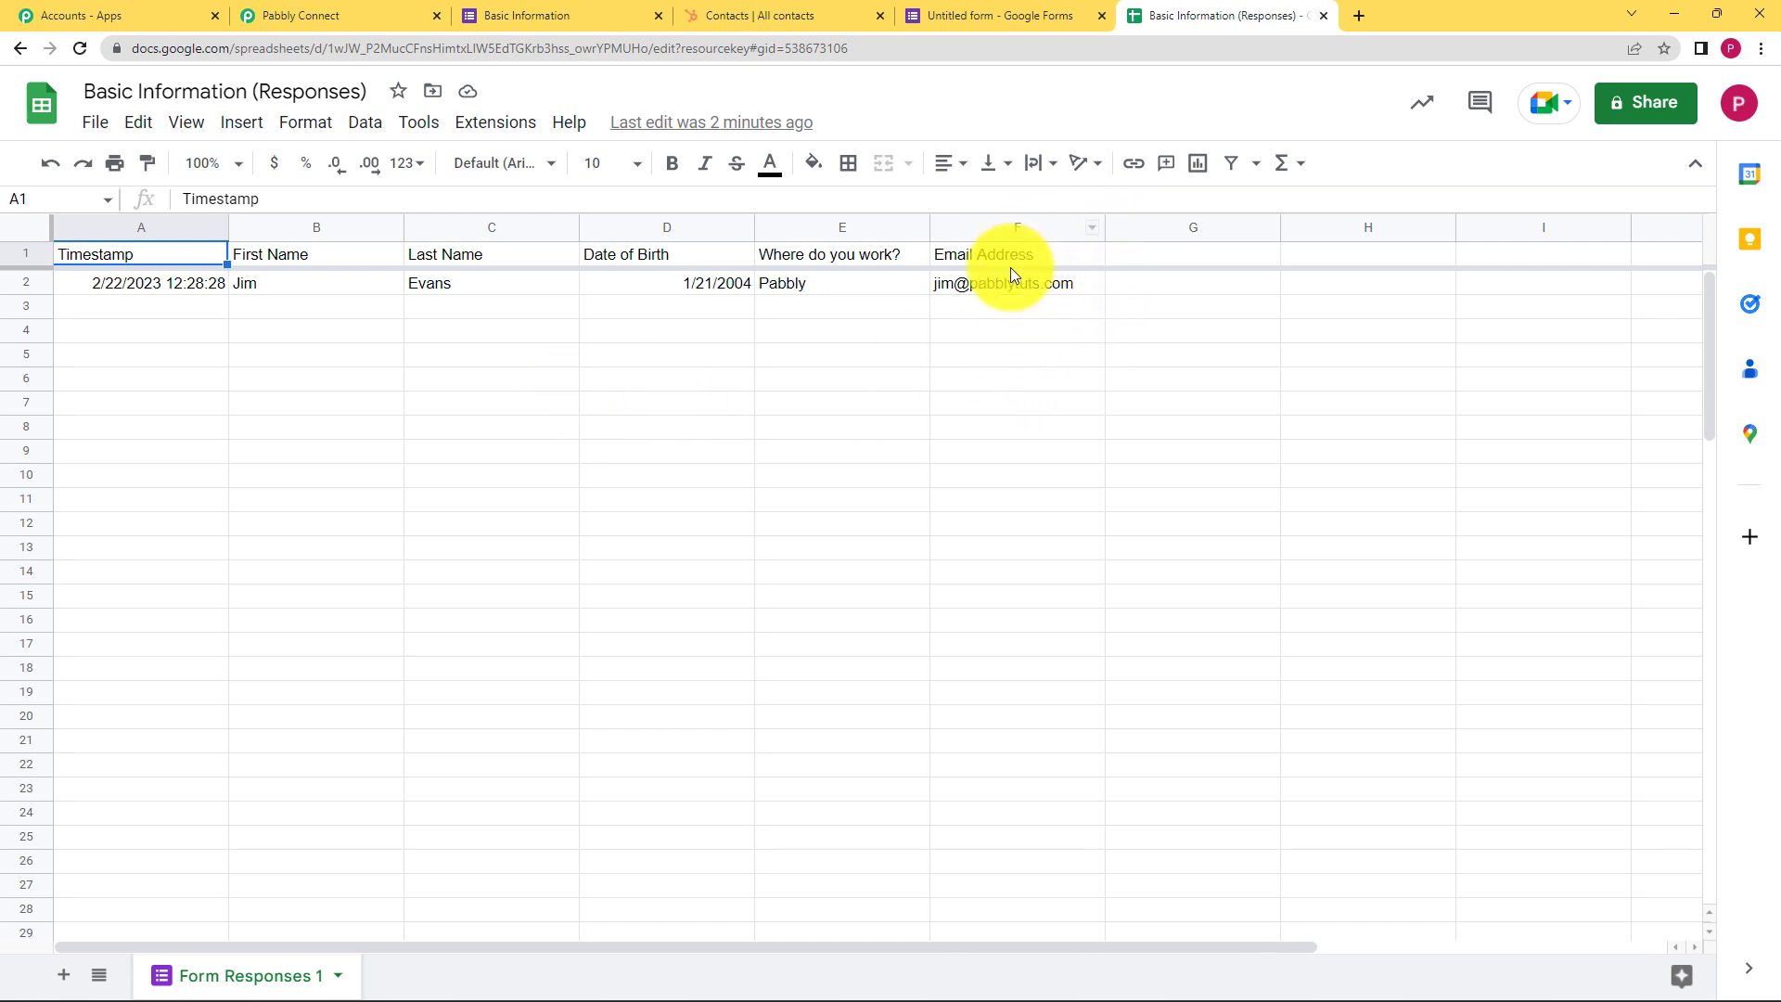
# Redo Initial Setup with the pasted webhook URL and trigger column F, submit, and send test data
pyautogui.click(501, 124)
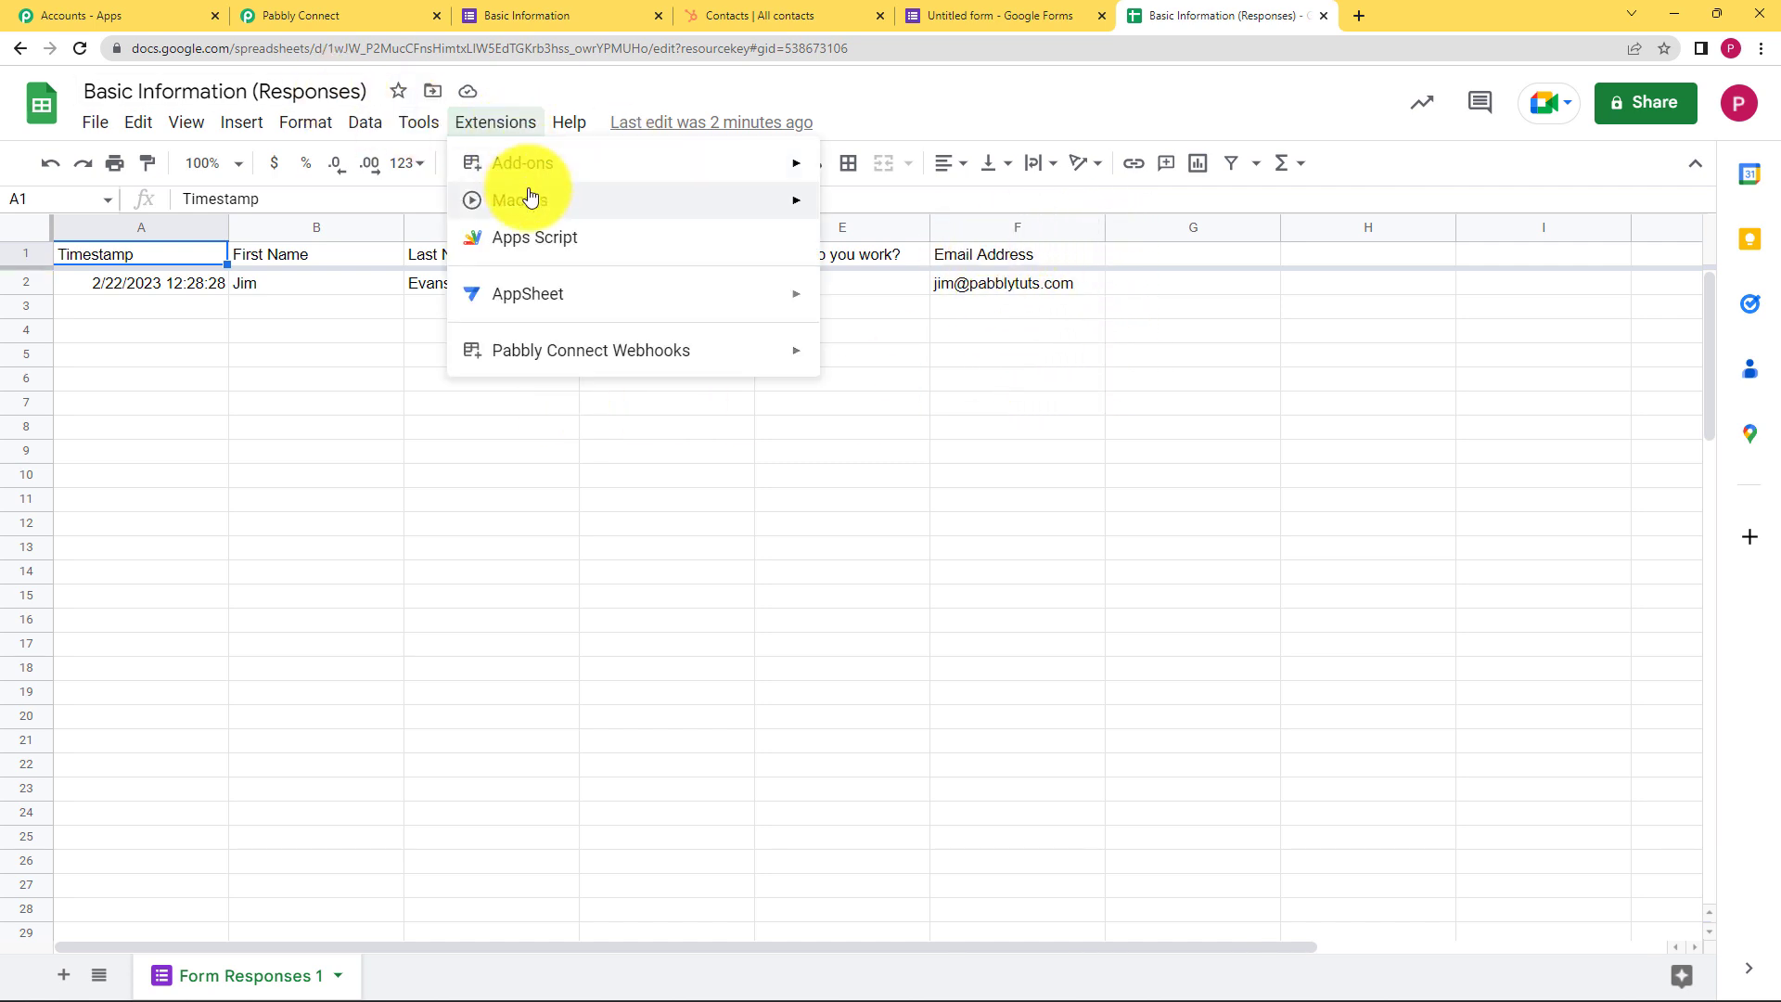
pyautogui.moveTo(552, 353)
pyautogui.click(891, 352)
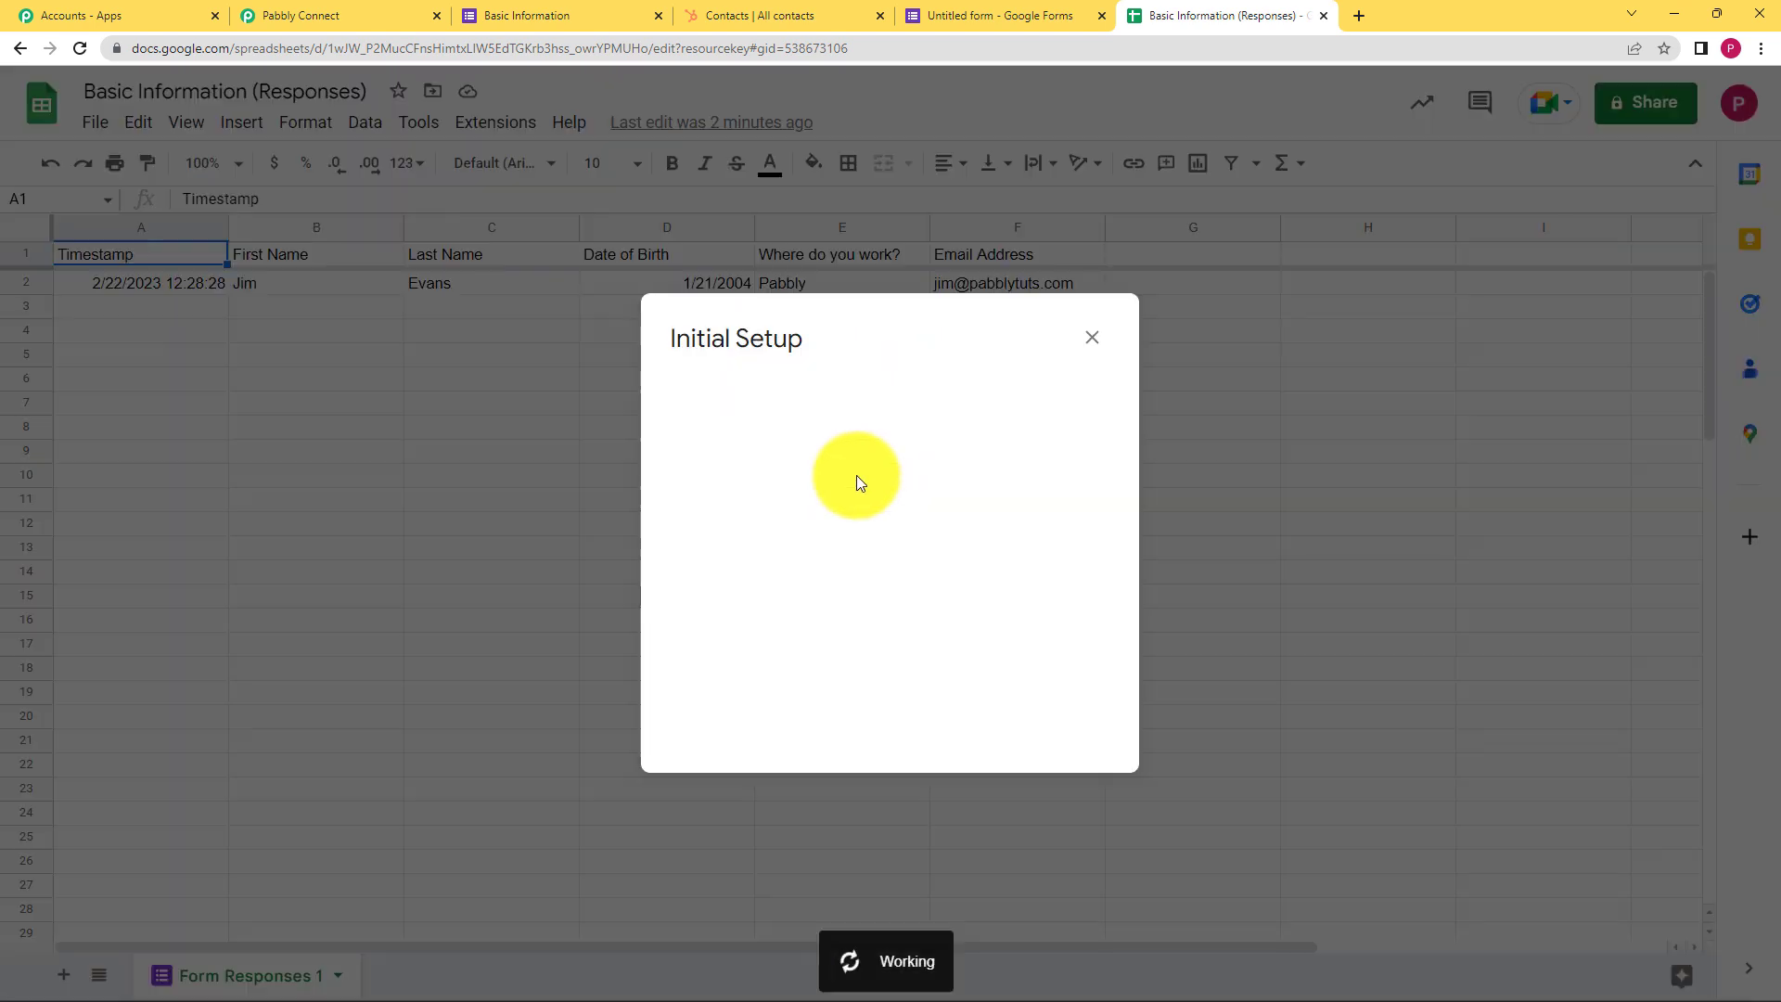
pyautogui.click(839, 513)
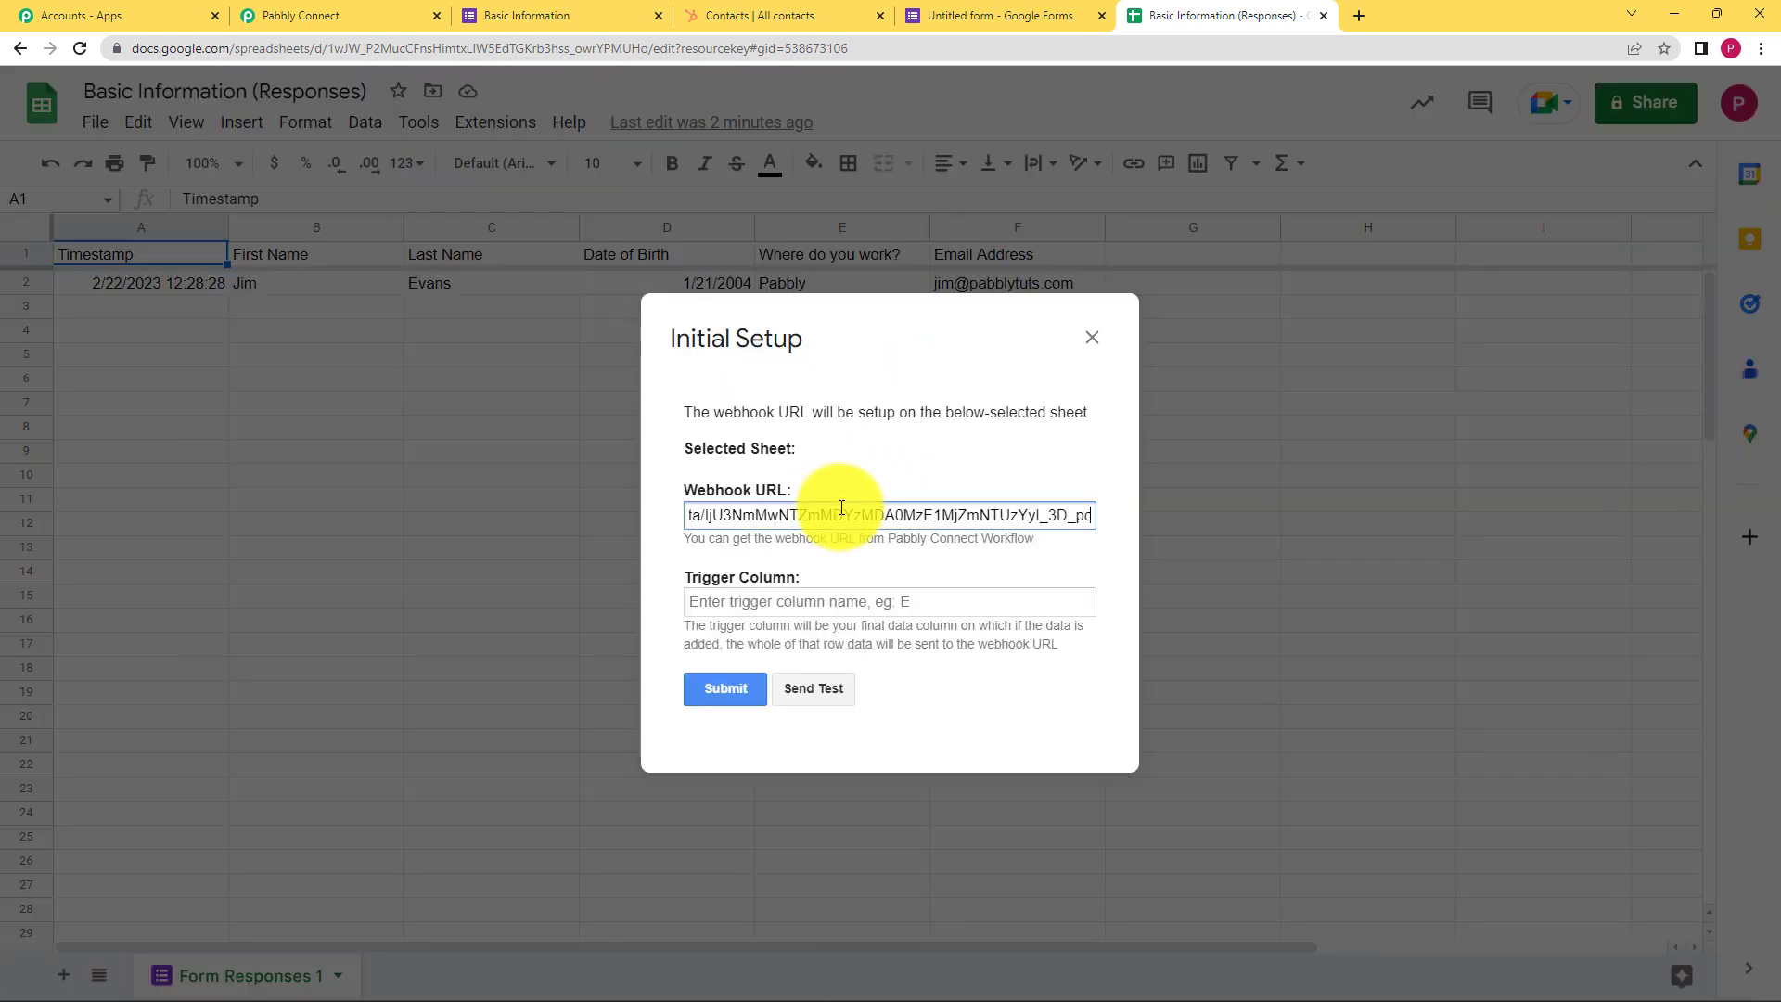
pyautogui.hotkey('ctrl', 'v')
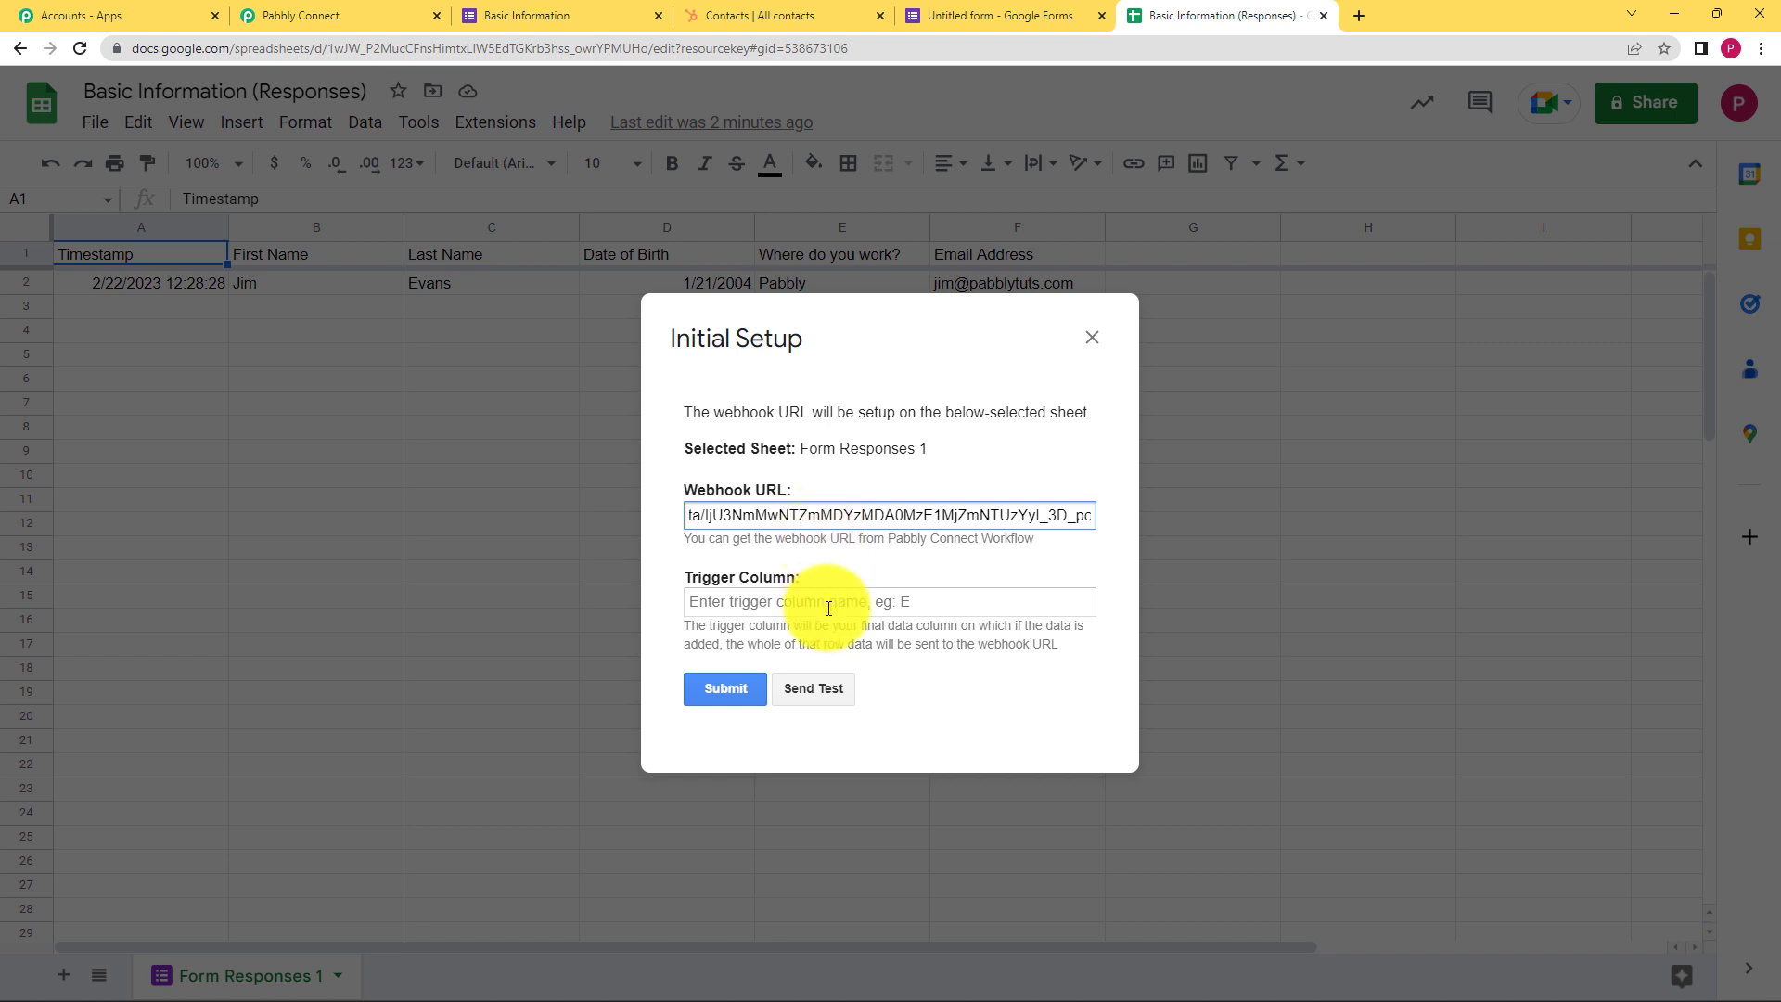
pyautogui.click(828, 608)
pyautogui.write('F')
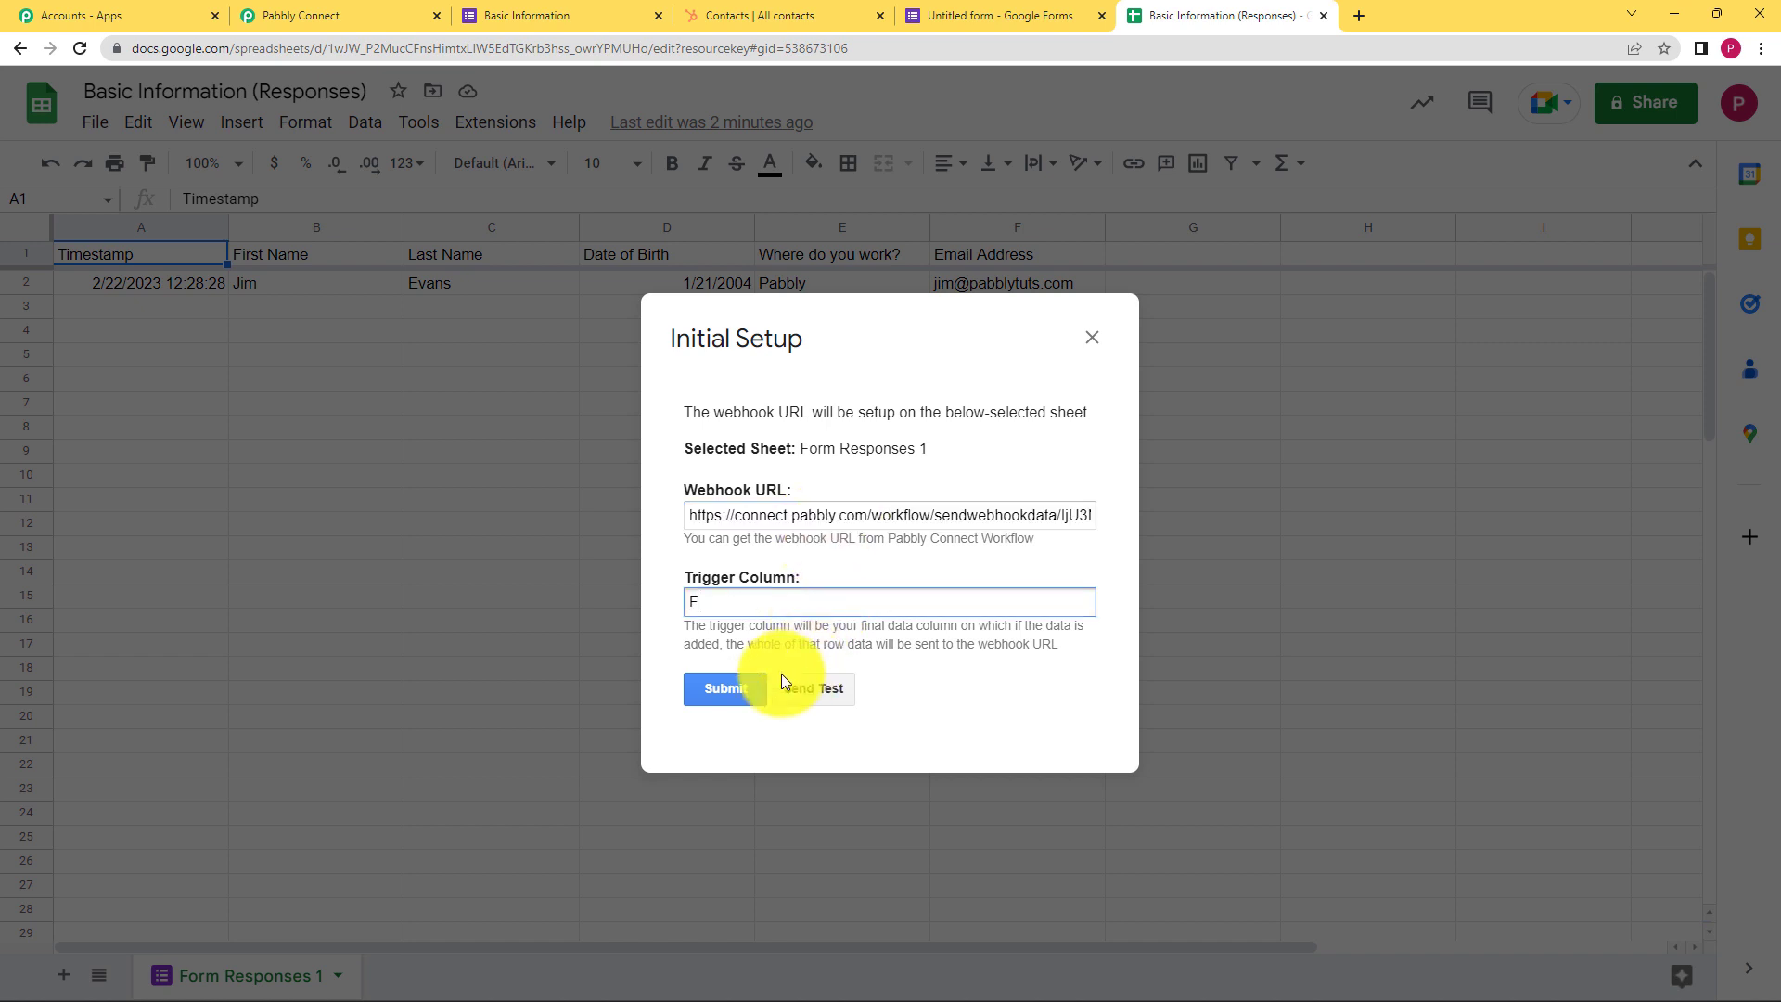
pyautogui.click(729, 691)
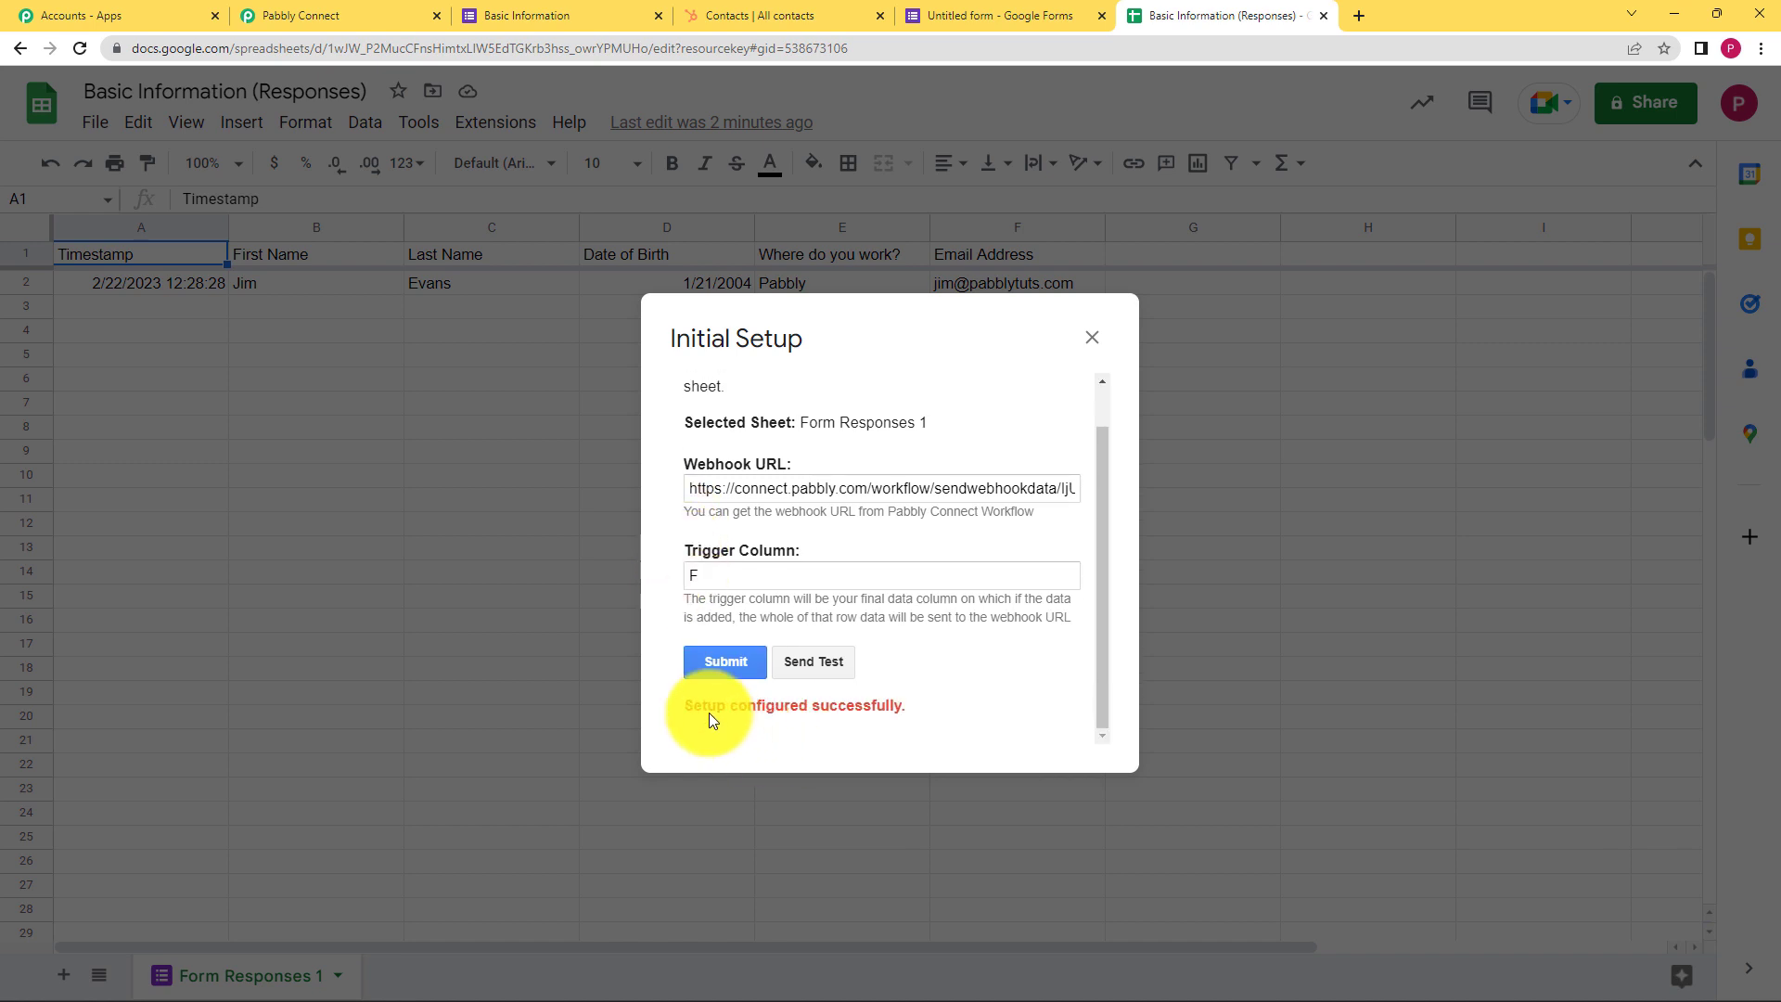
pyautogui.click(804, 664)
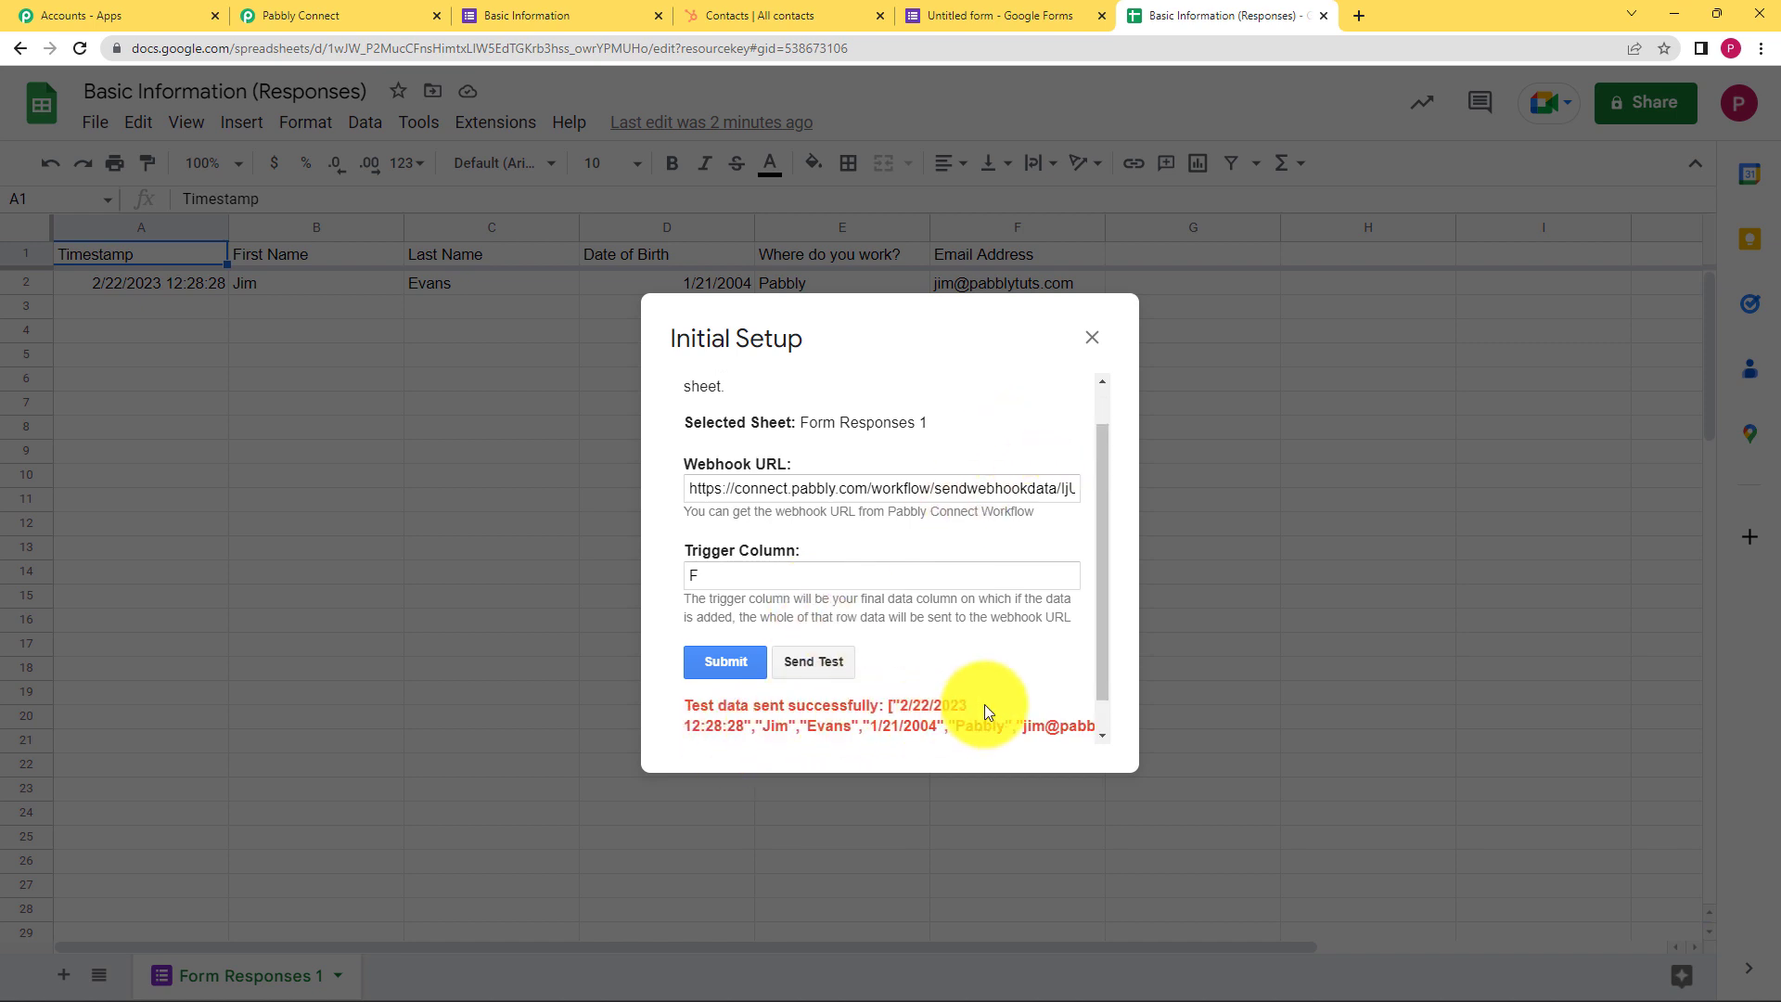
pyautogui.click(1092, 338)
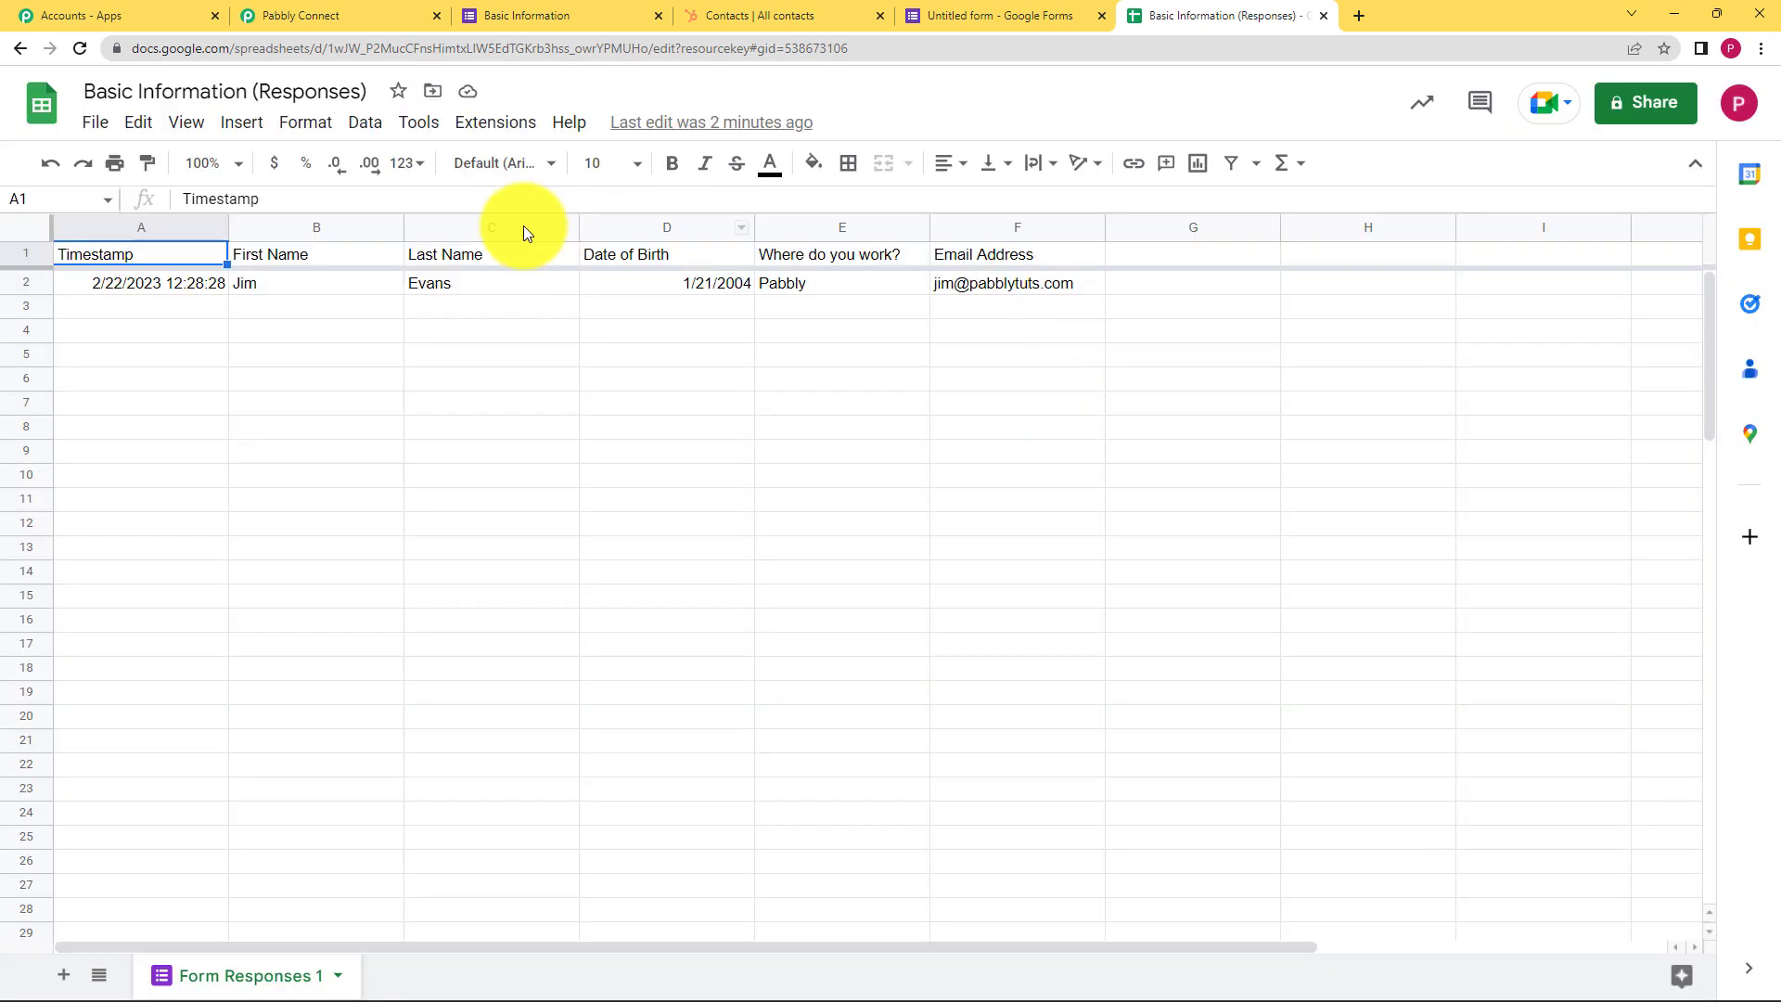
# Turn on Send On Event in the Pabbly Connect Webhooks add-on
pyautogui.click(464, 128)
pyautogui.moveTo(549, 362)
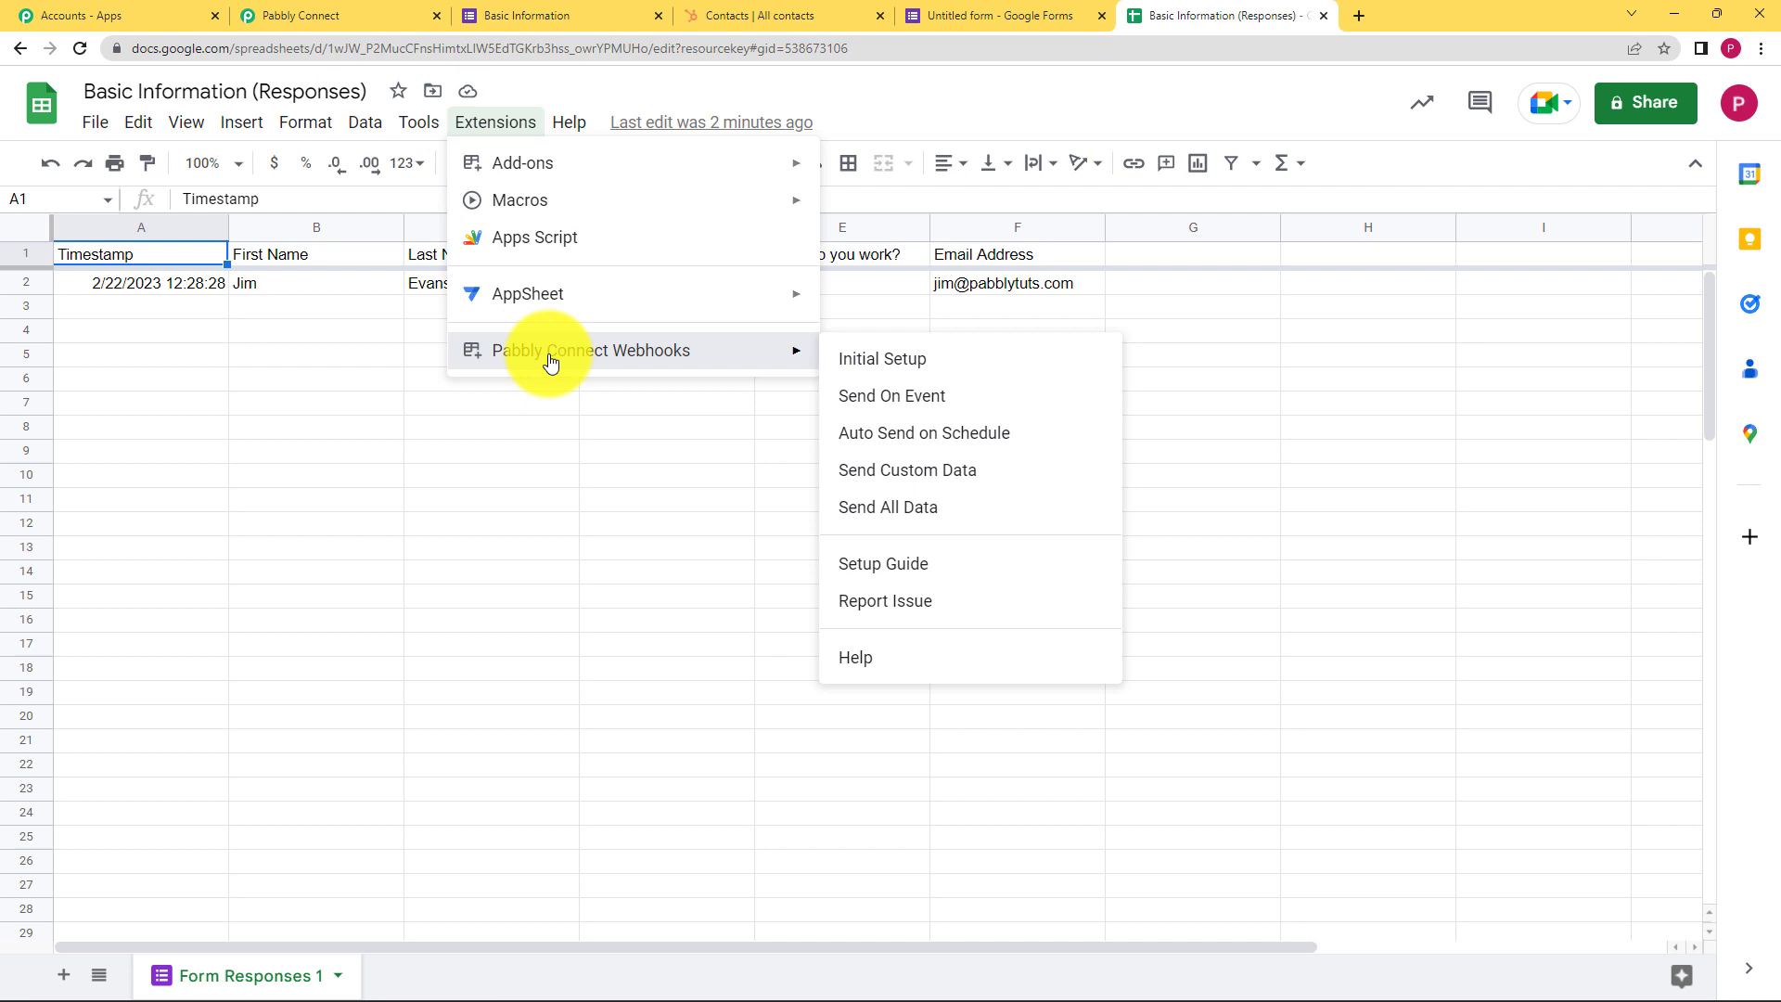
pyautogui.click(900, 401)
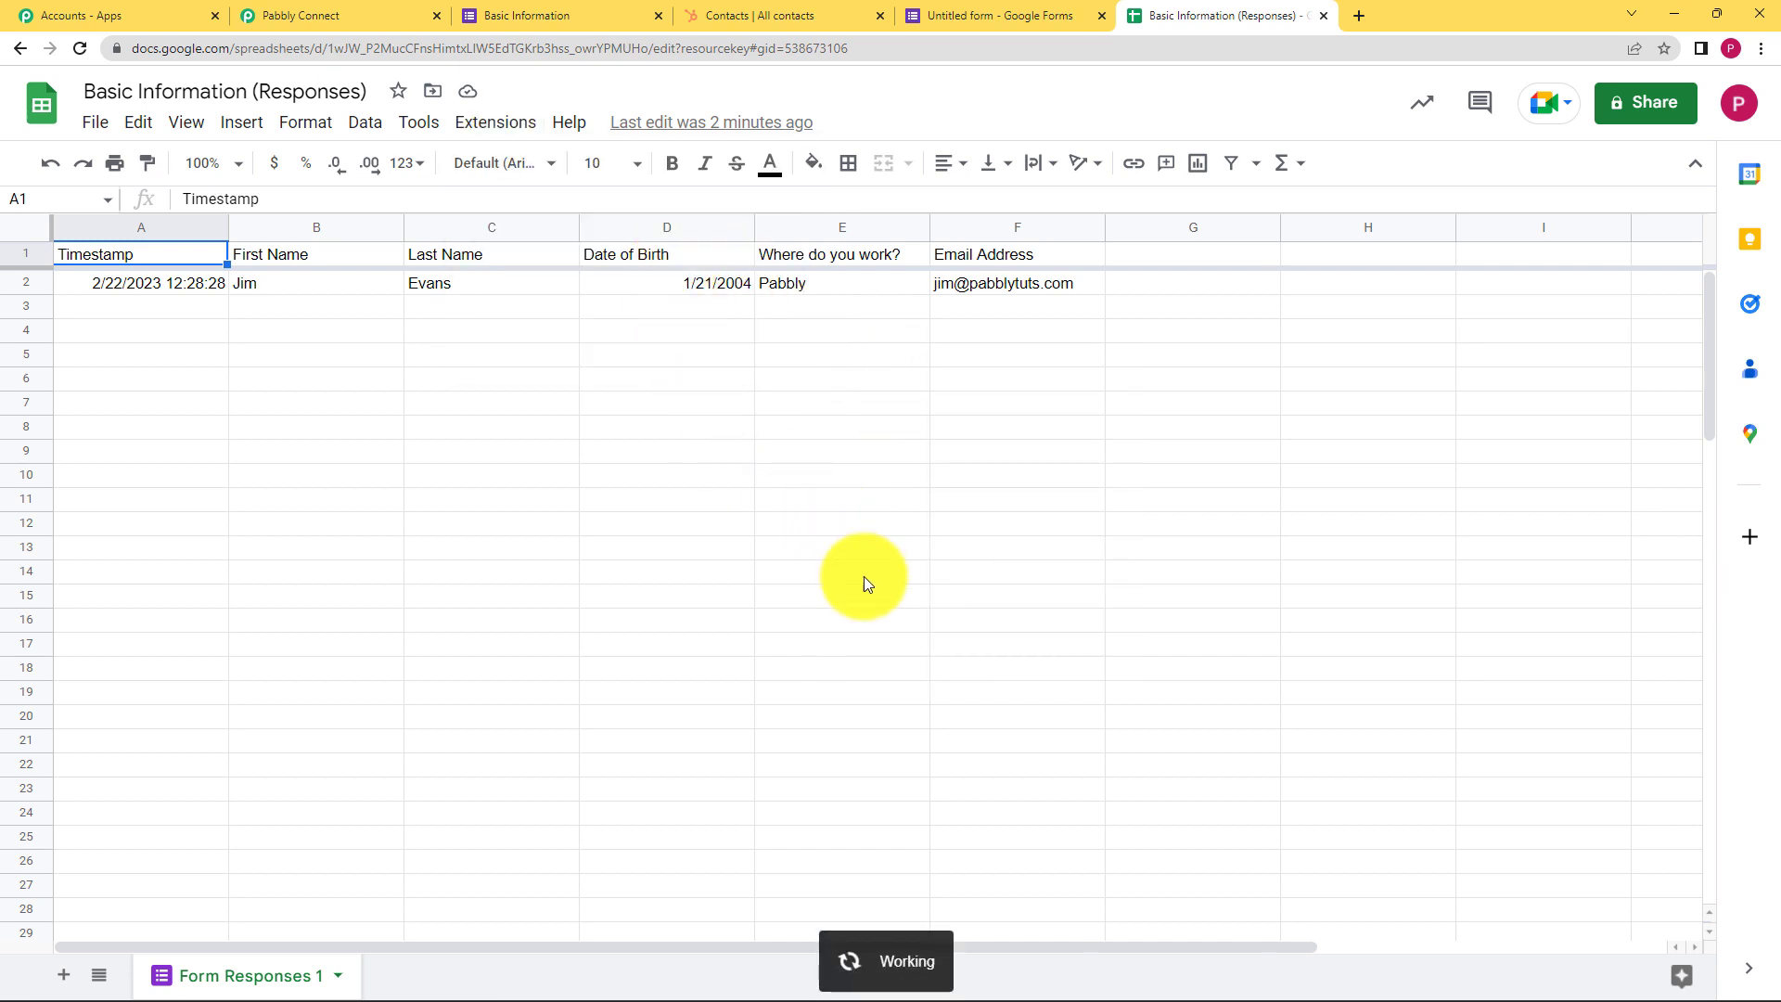
pyautogui.click(495, 122)
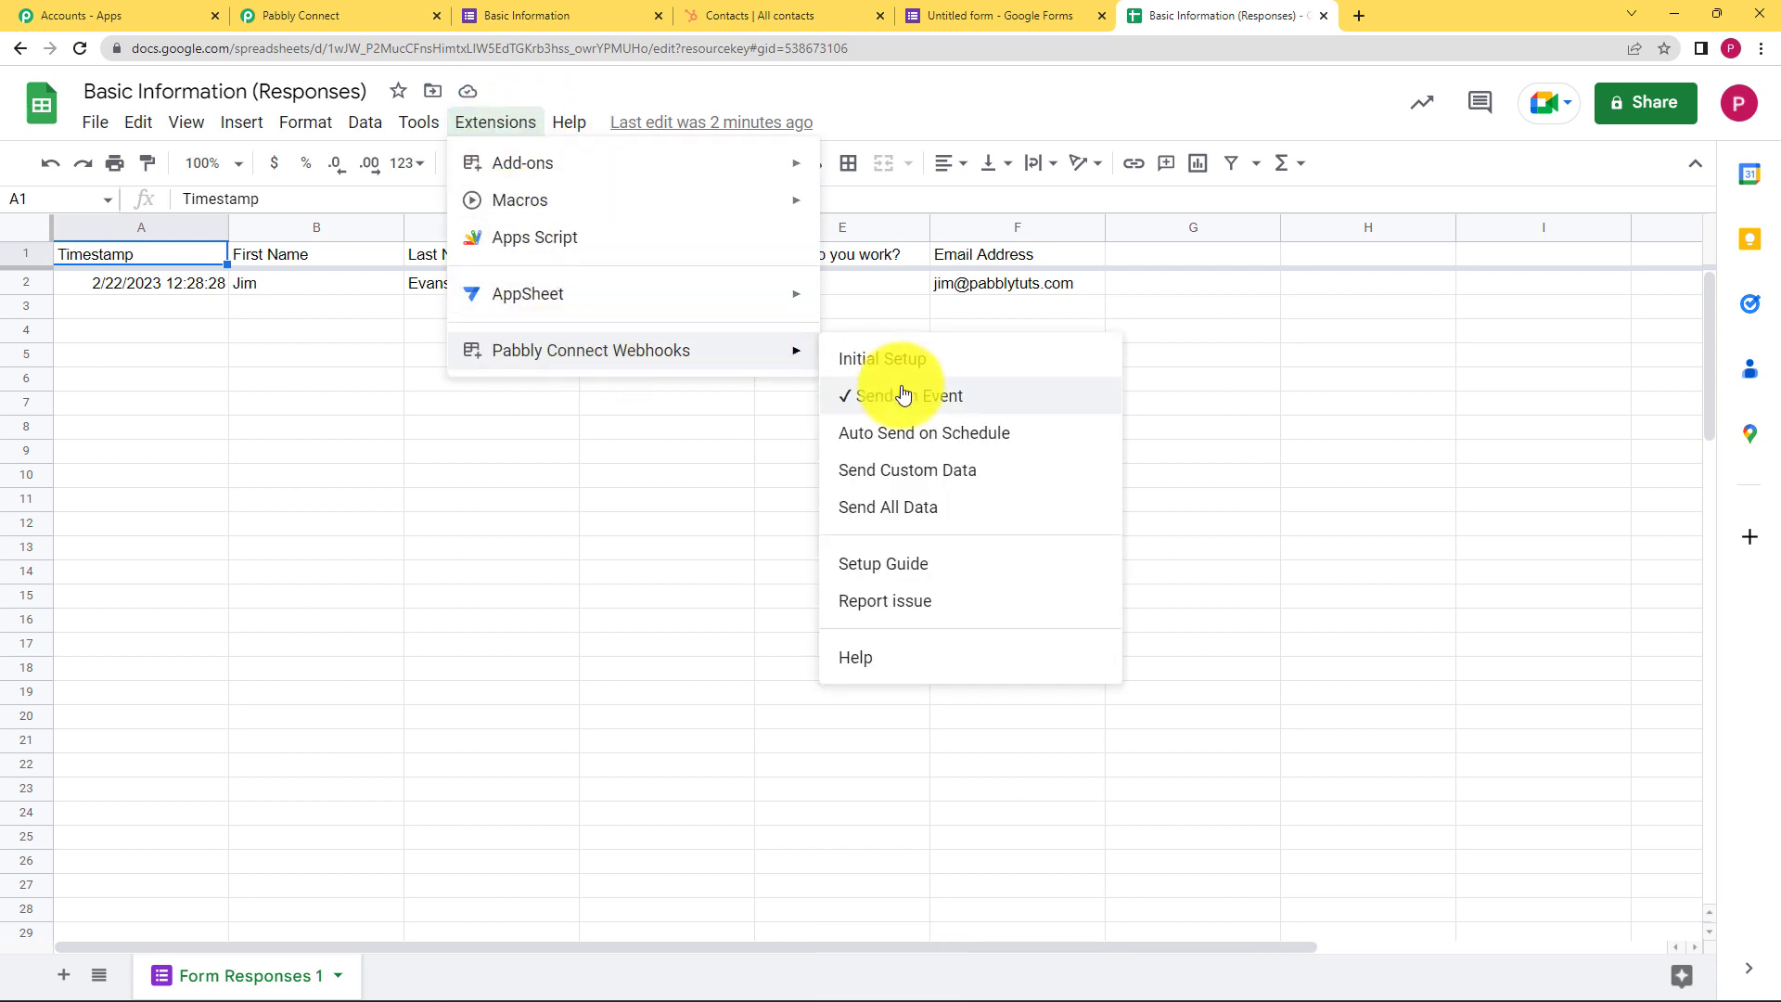
pyautogui.click(905, 409)
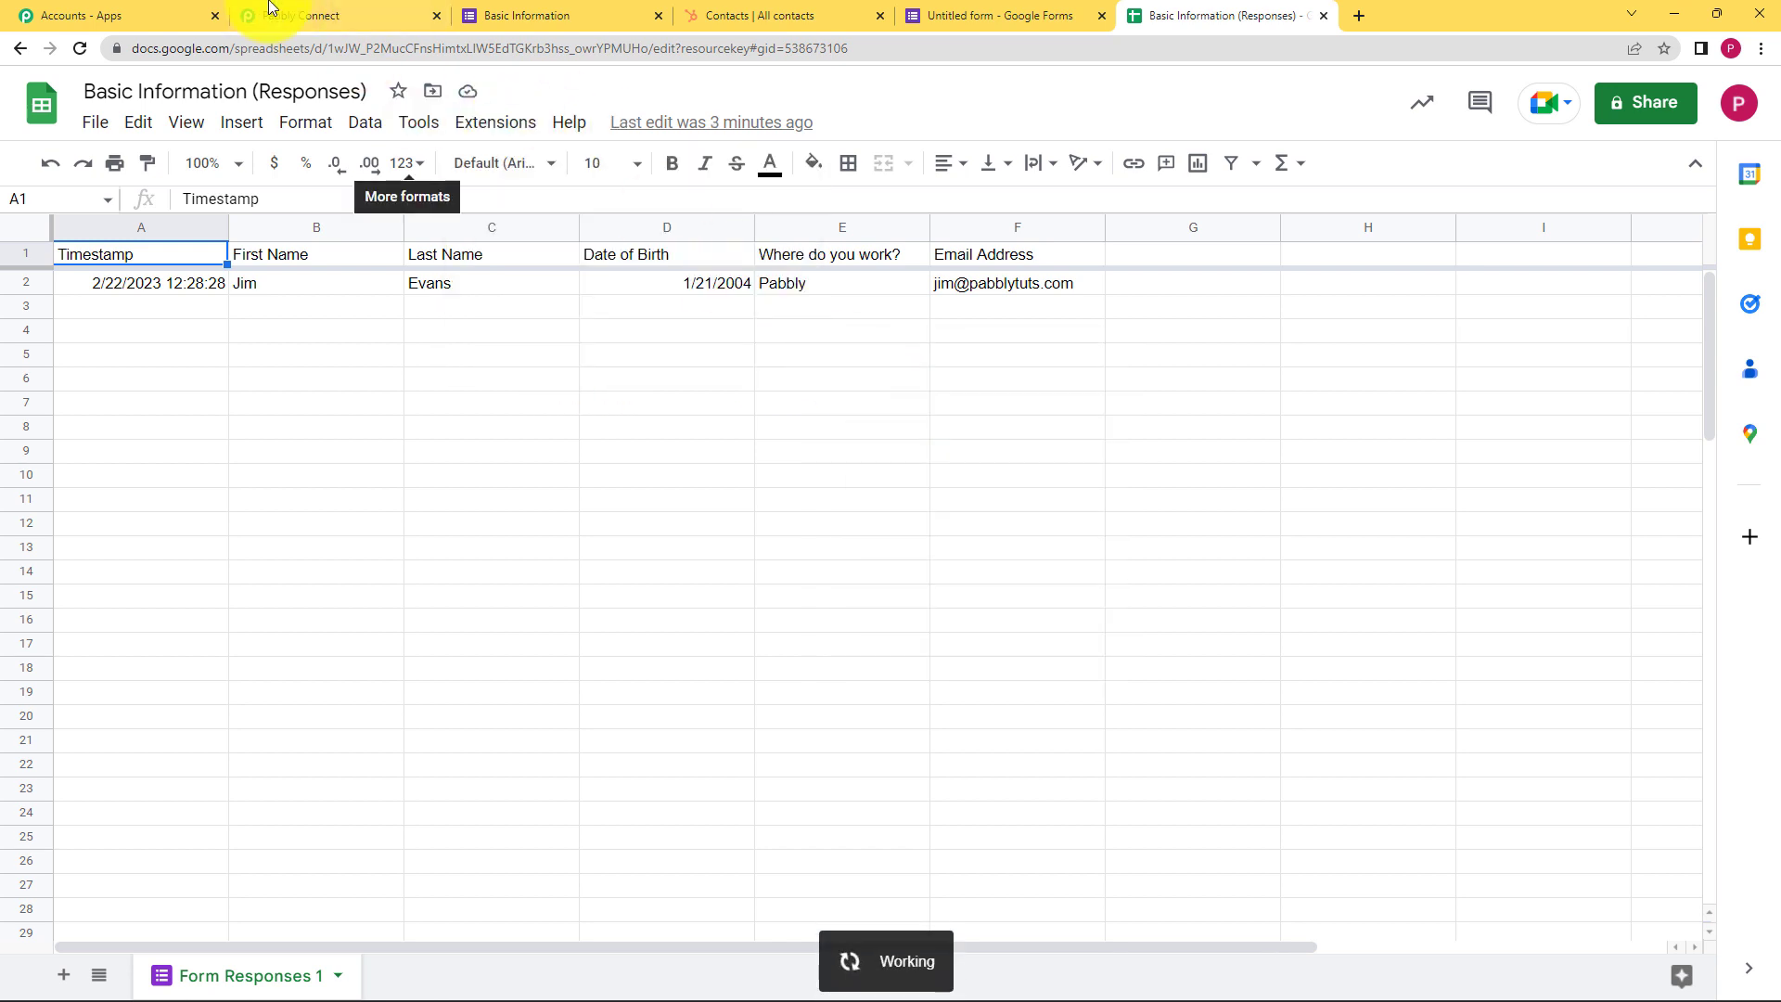
pyautogui.click(278, 15)
pyautogui.scroll(-9, 258, 636)
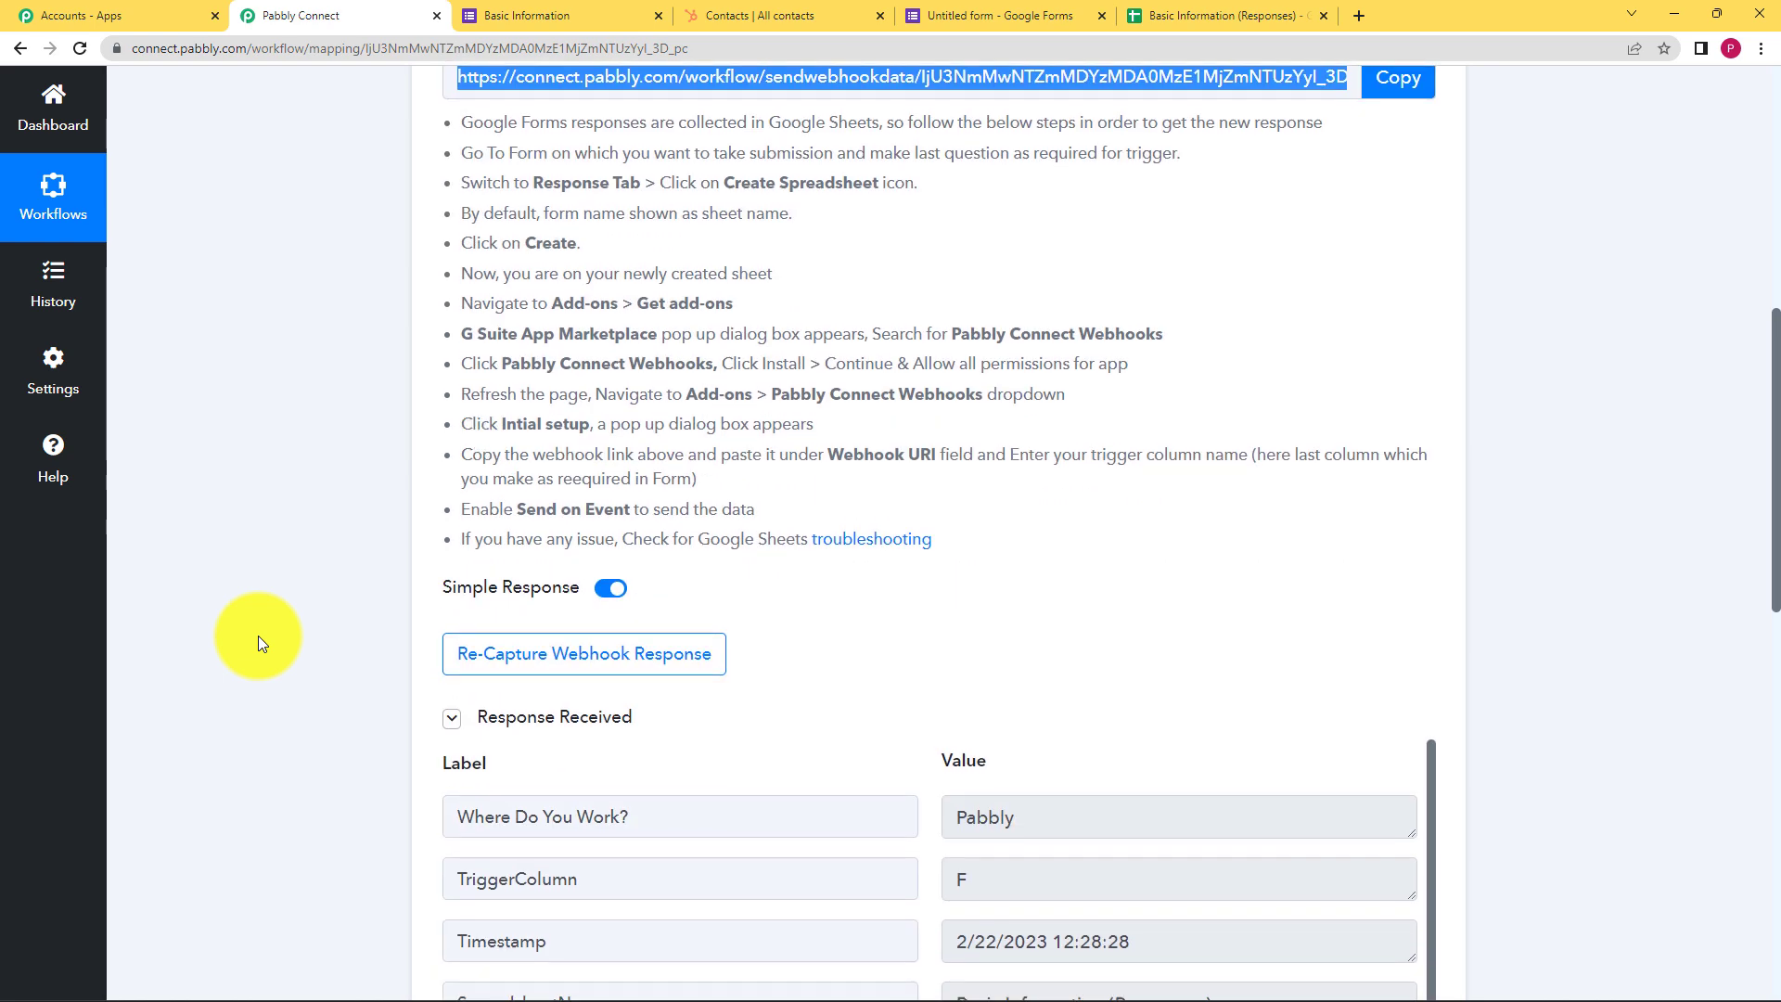
pyautogui.scroll(-2, 286, 555)
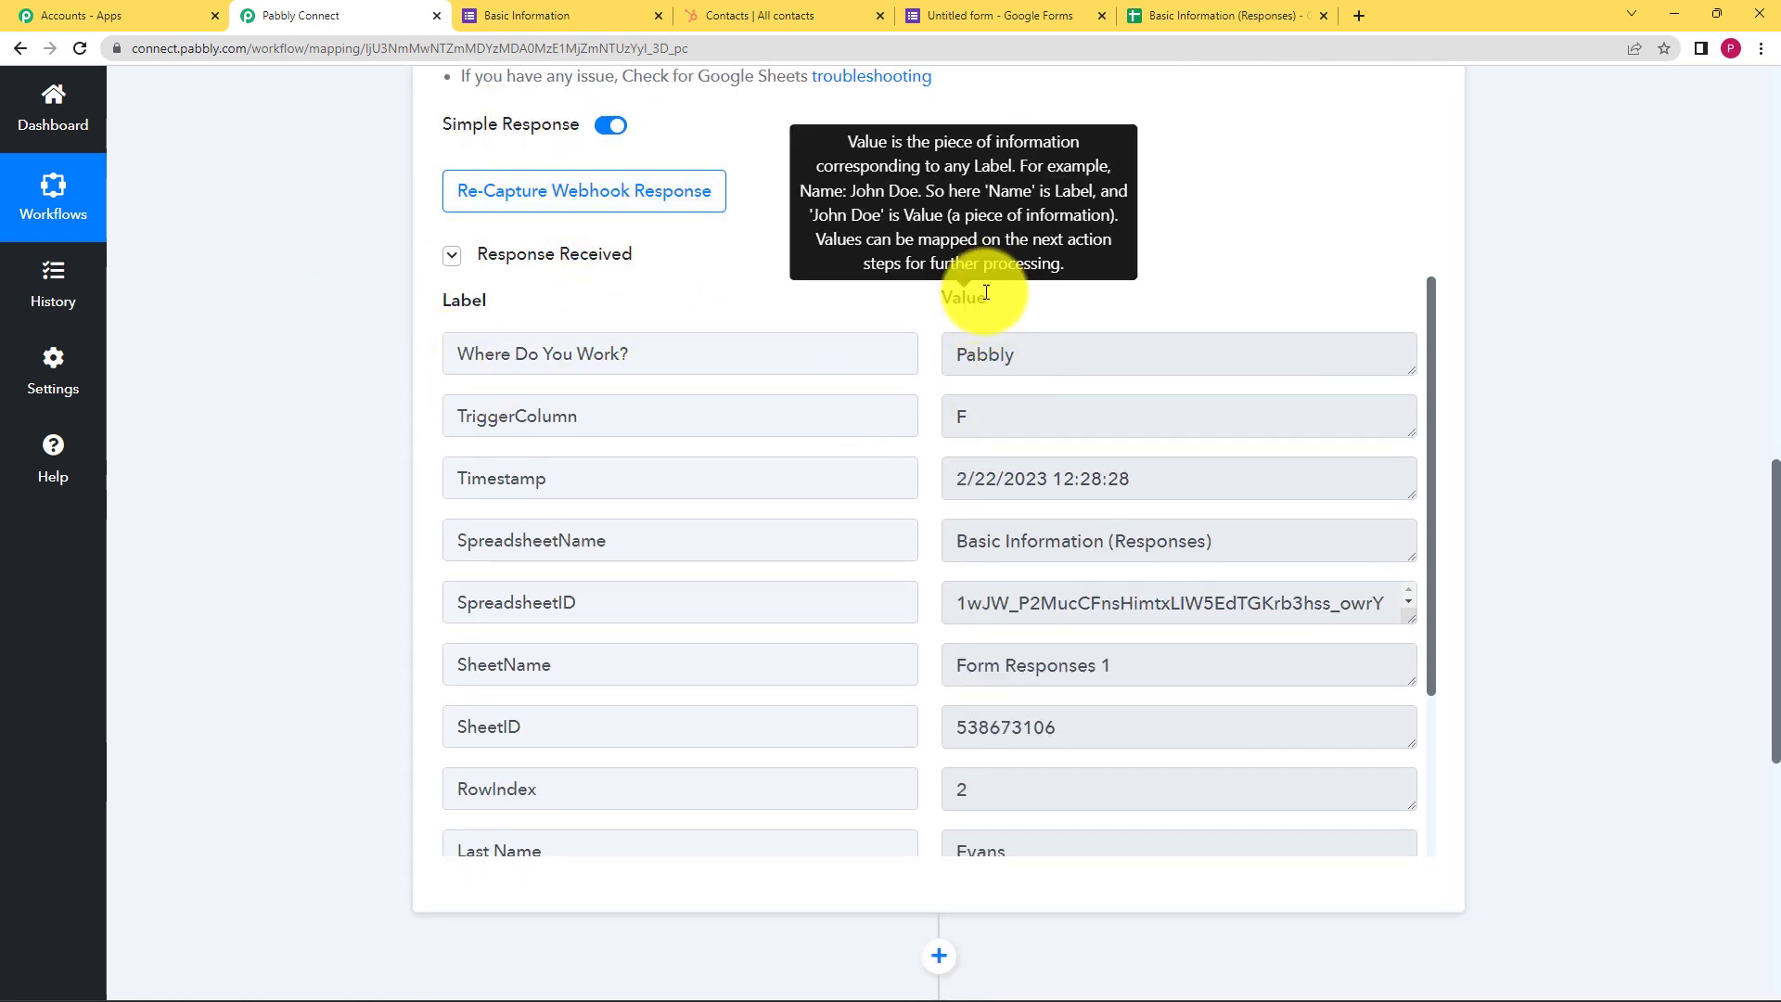
pyautogui.scroll(6, 928, 260)
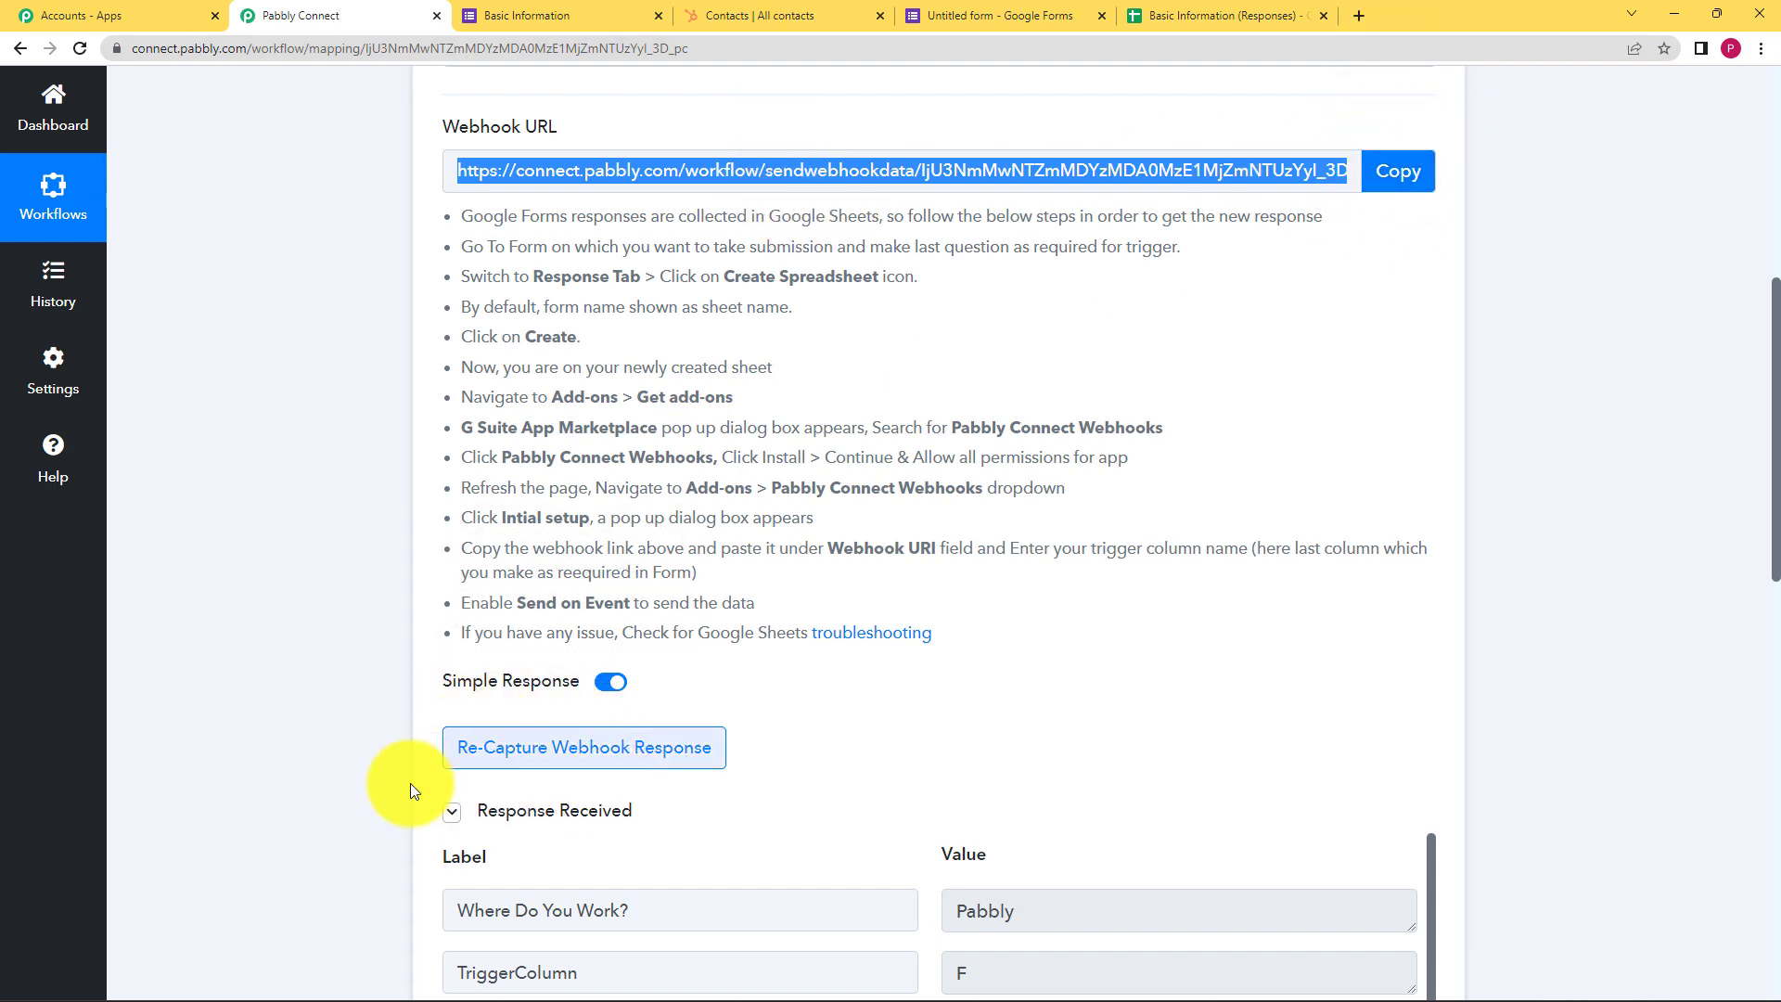
pyautogui.click(1152, 15)
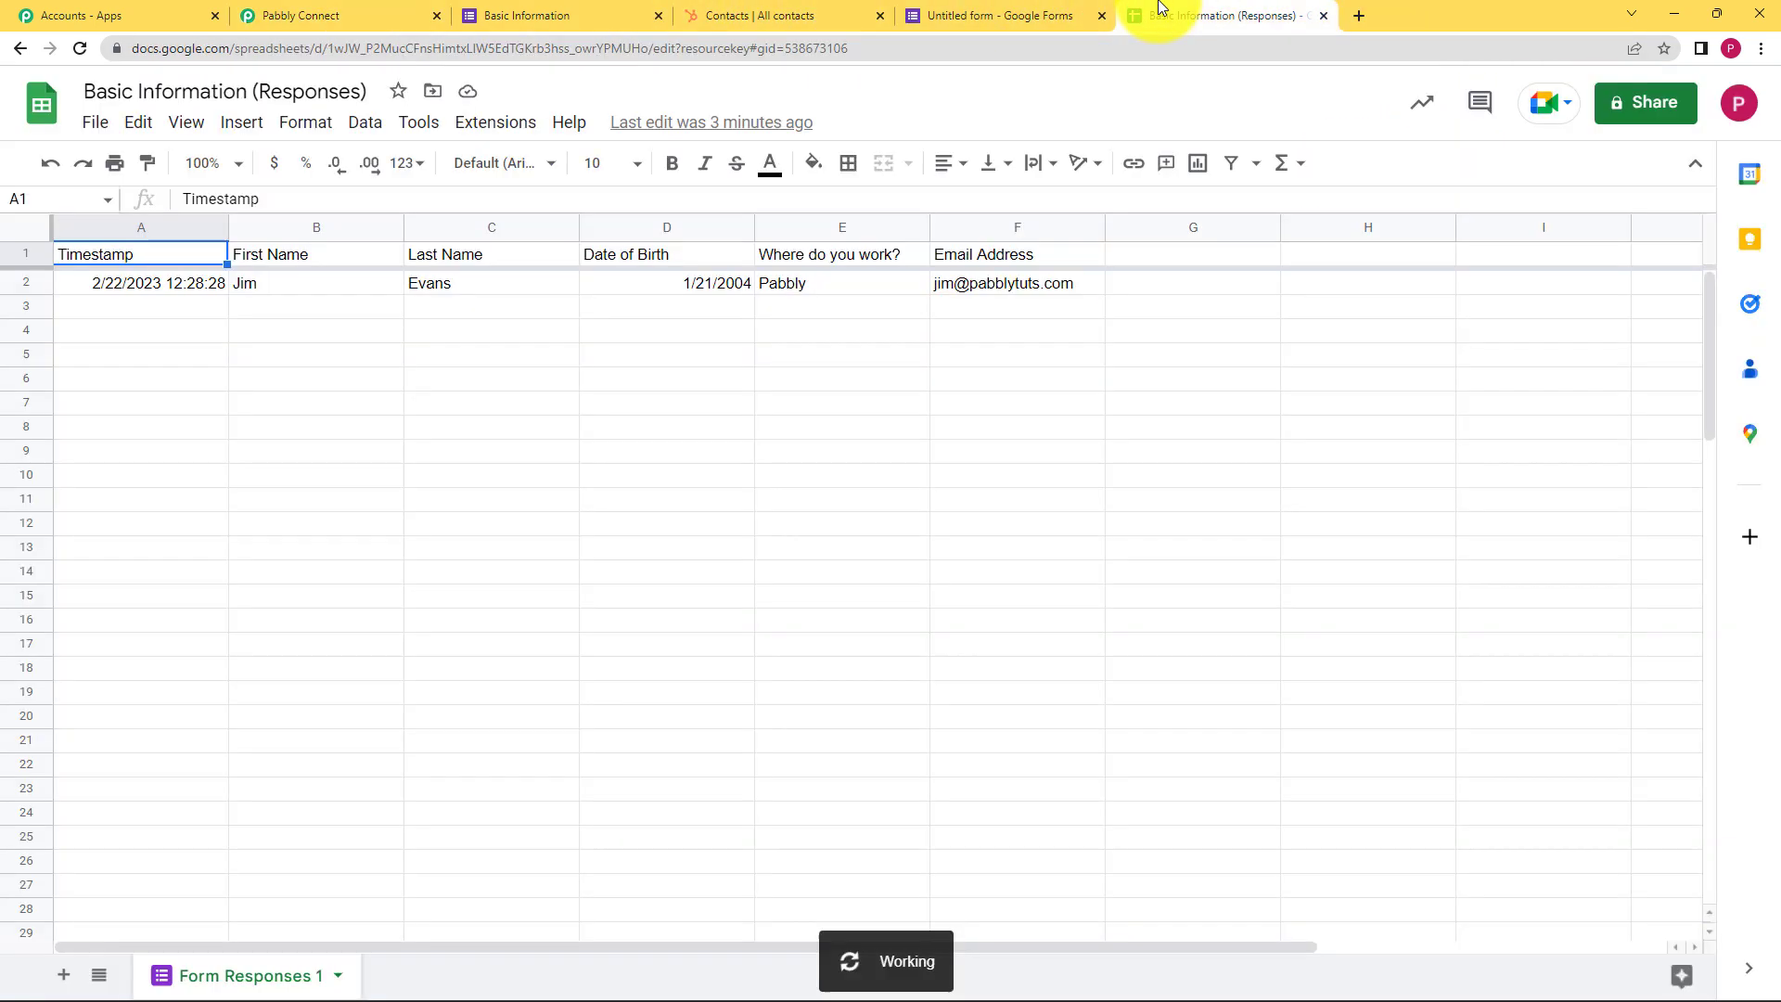
pyautogui.click(361, 15)
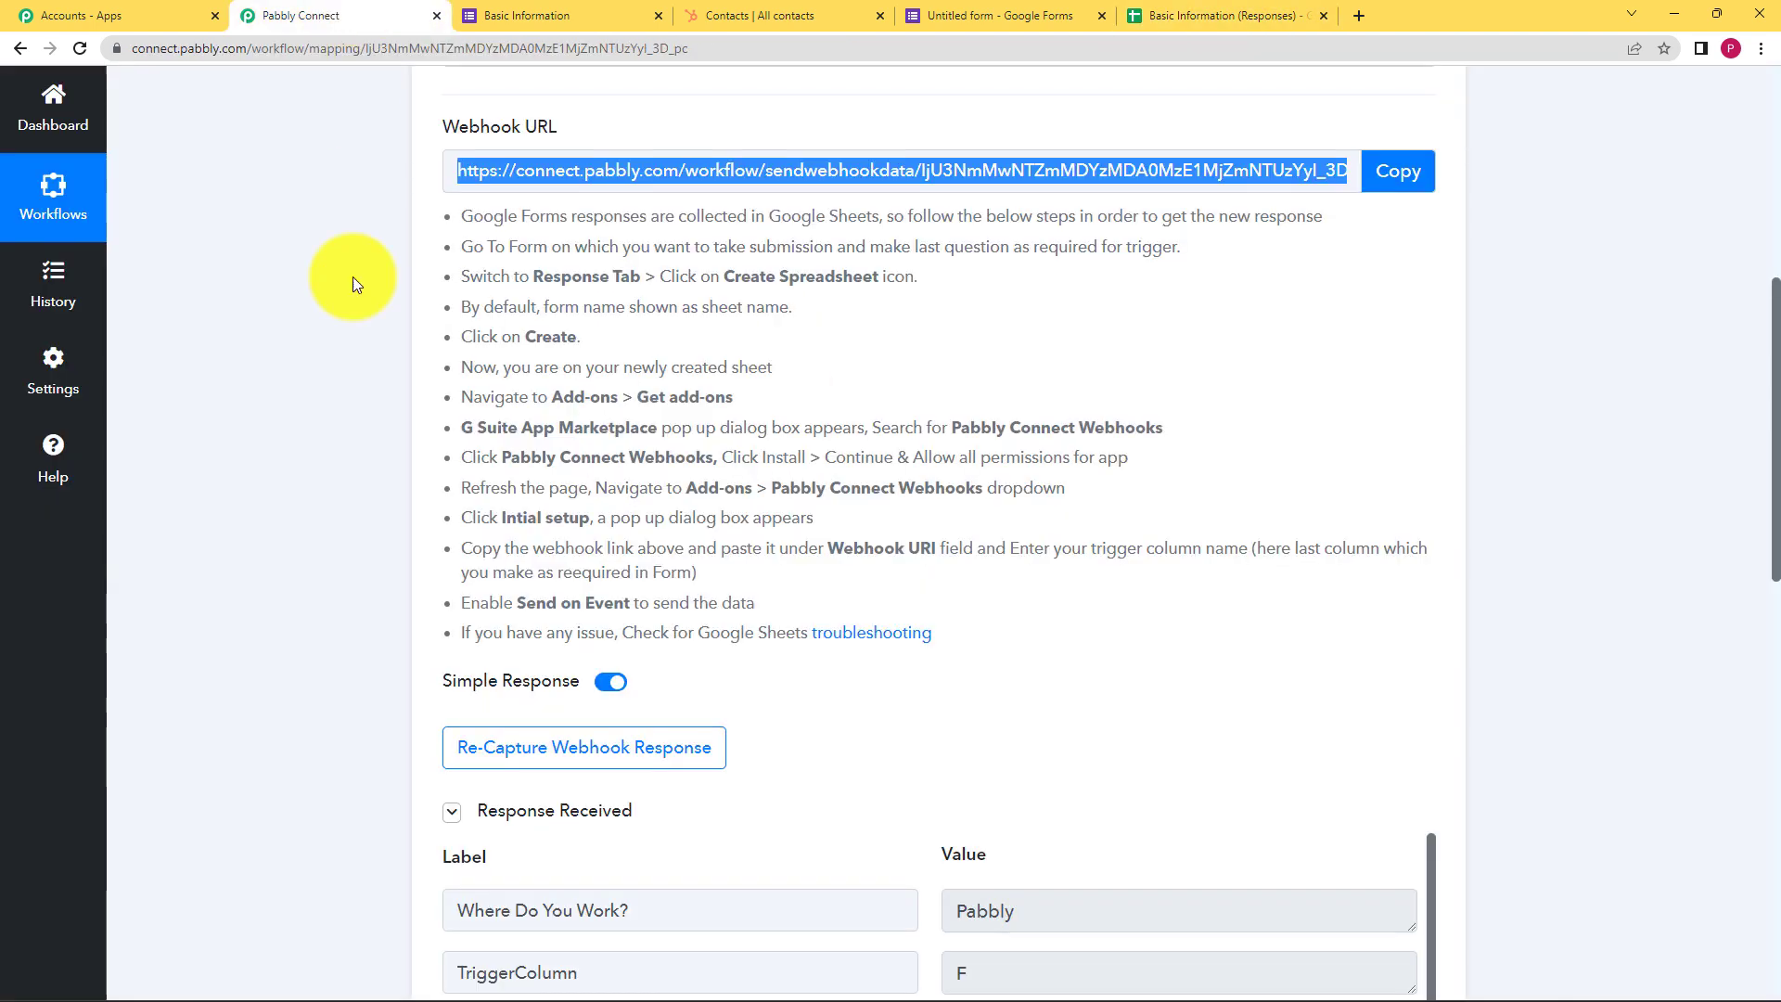
pyautogui.scroll(-5, 449, 548)
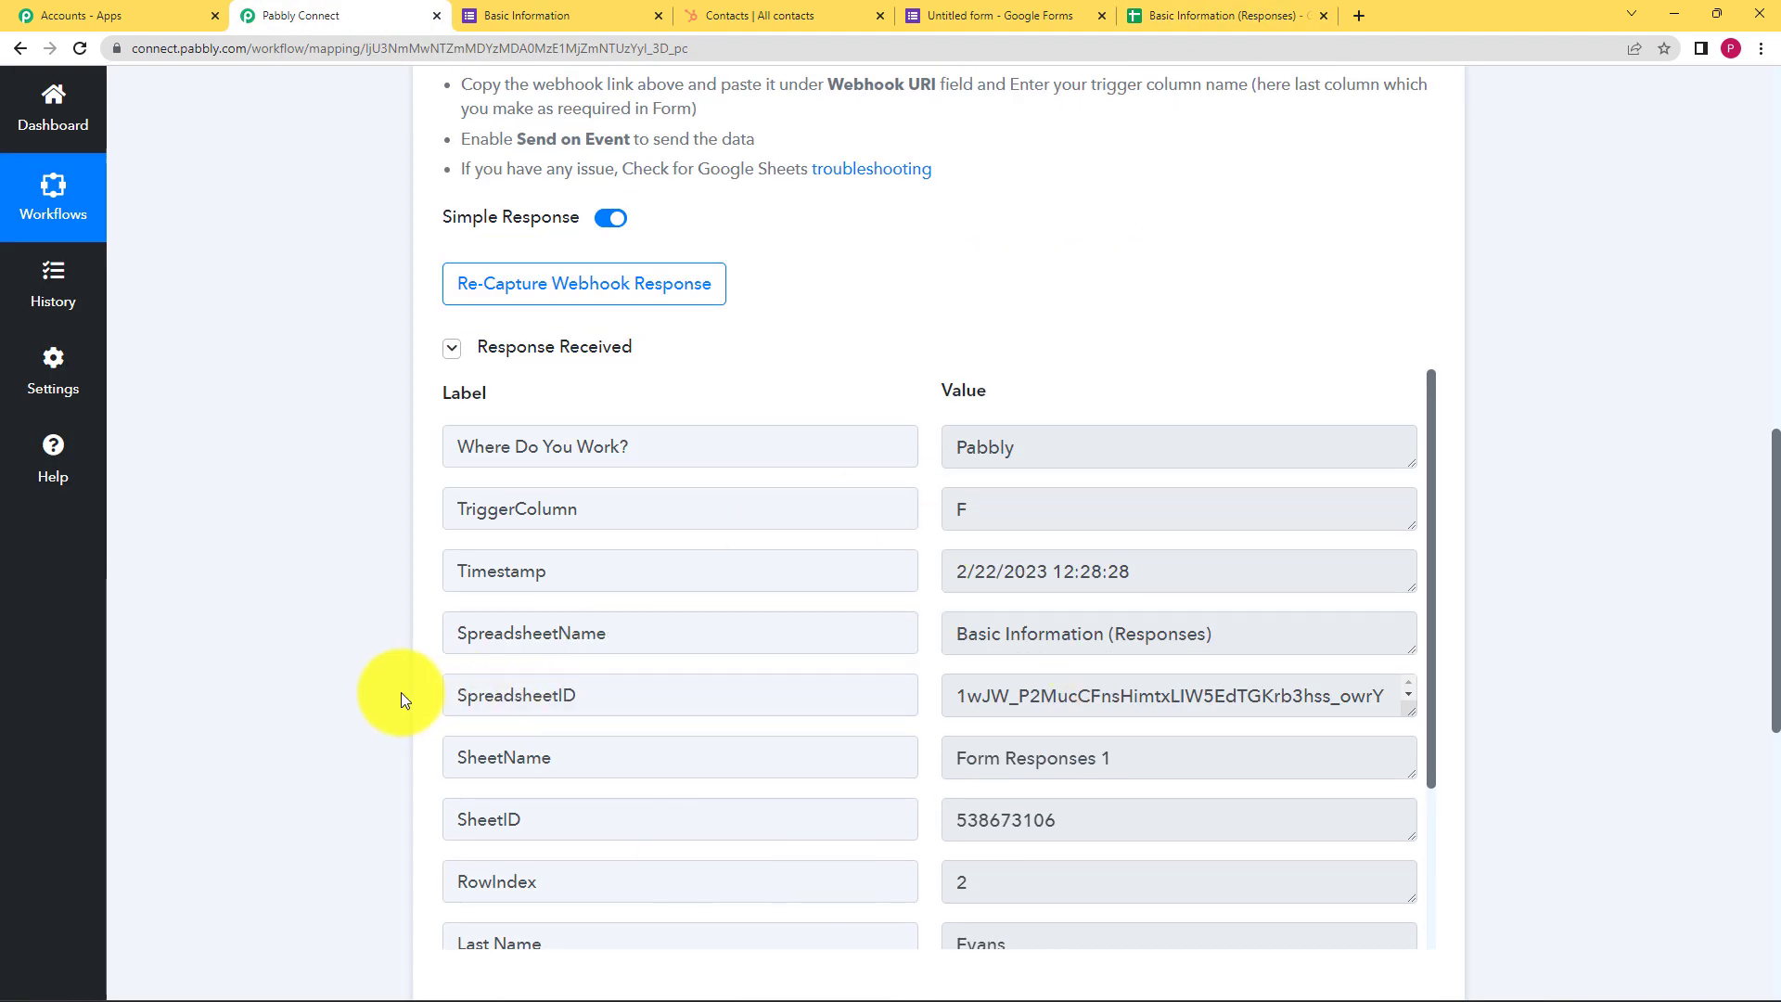
pyautogui.scroll(-2, 398, 696)
pyautogui.moveTo(1267, 457); pyautogui.dragTo(875, 481)
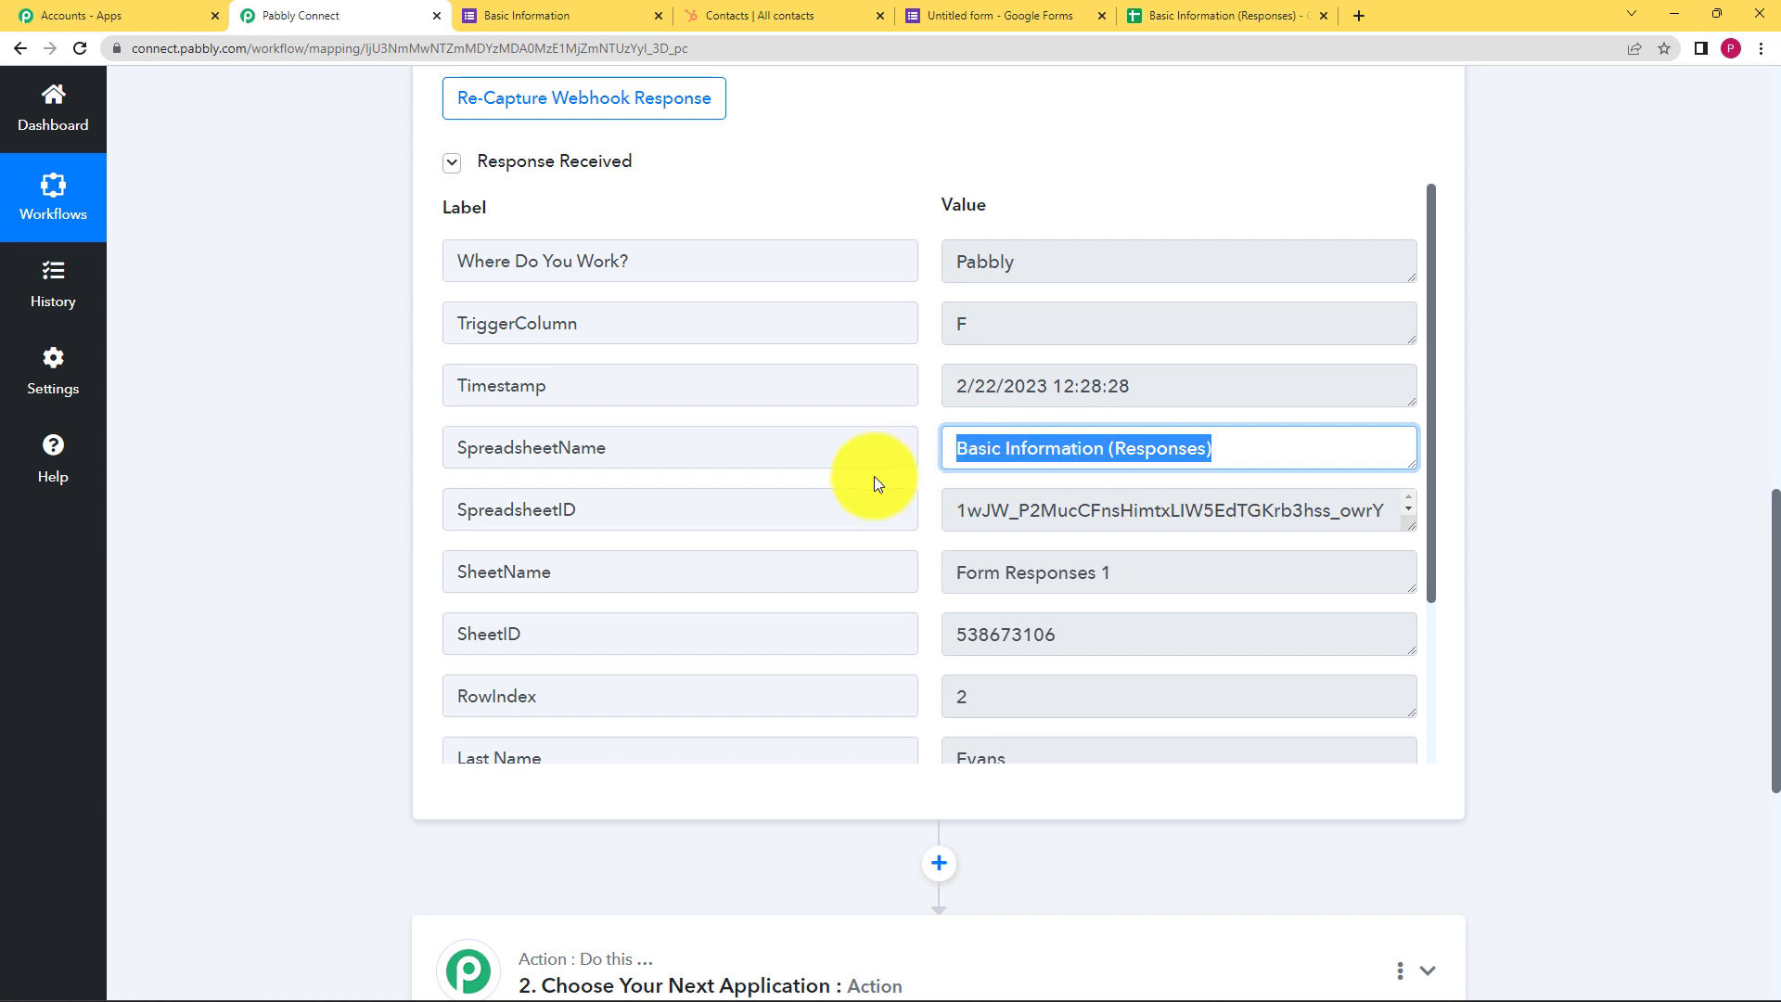
pyautogui.click(948, 274)
pyautogui.moveTo(915, 281); pyautogui.dragTo(875, 273)
pyautogui.moveTo(993, 341); pyautogui.dragTo(913, 339)
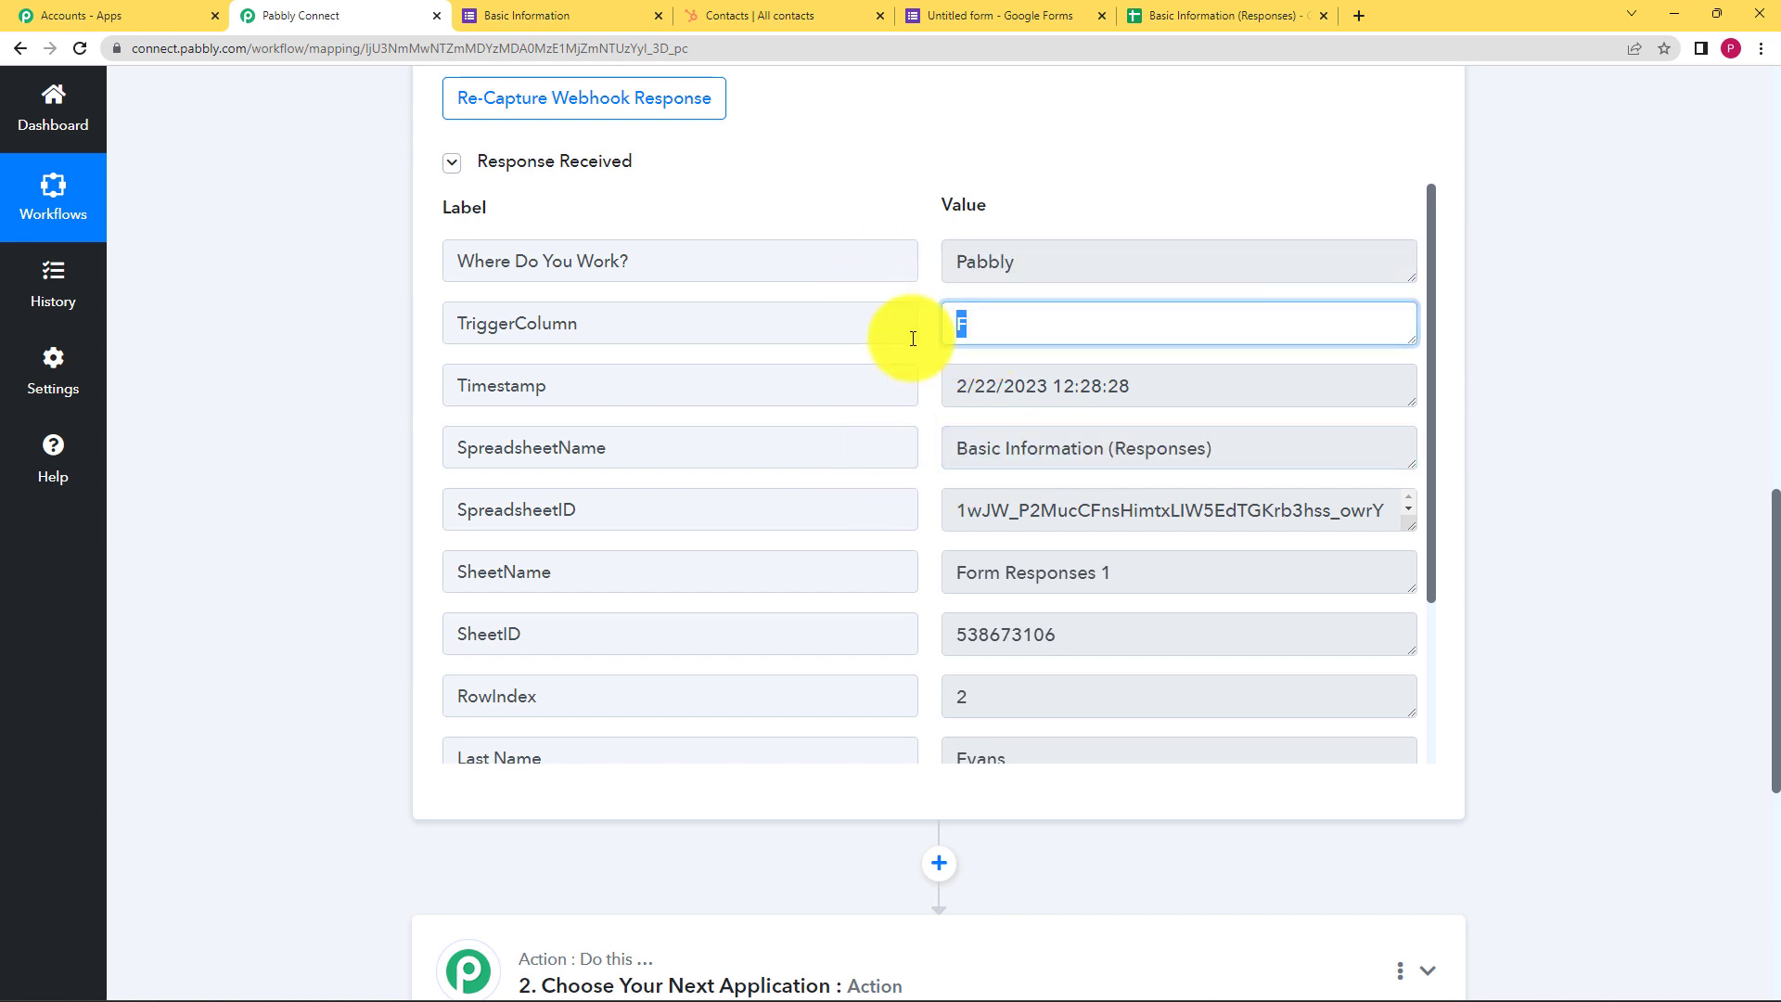
pyautogui.moveTo(1188, 394); pyautogui.dragTo(937, 394)
pyautogui.scroll(-3, 993, 565)
pyautogui.click(1001, 588)
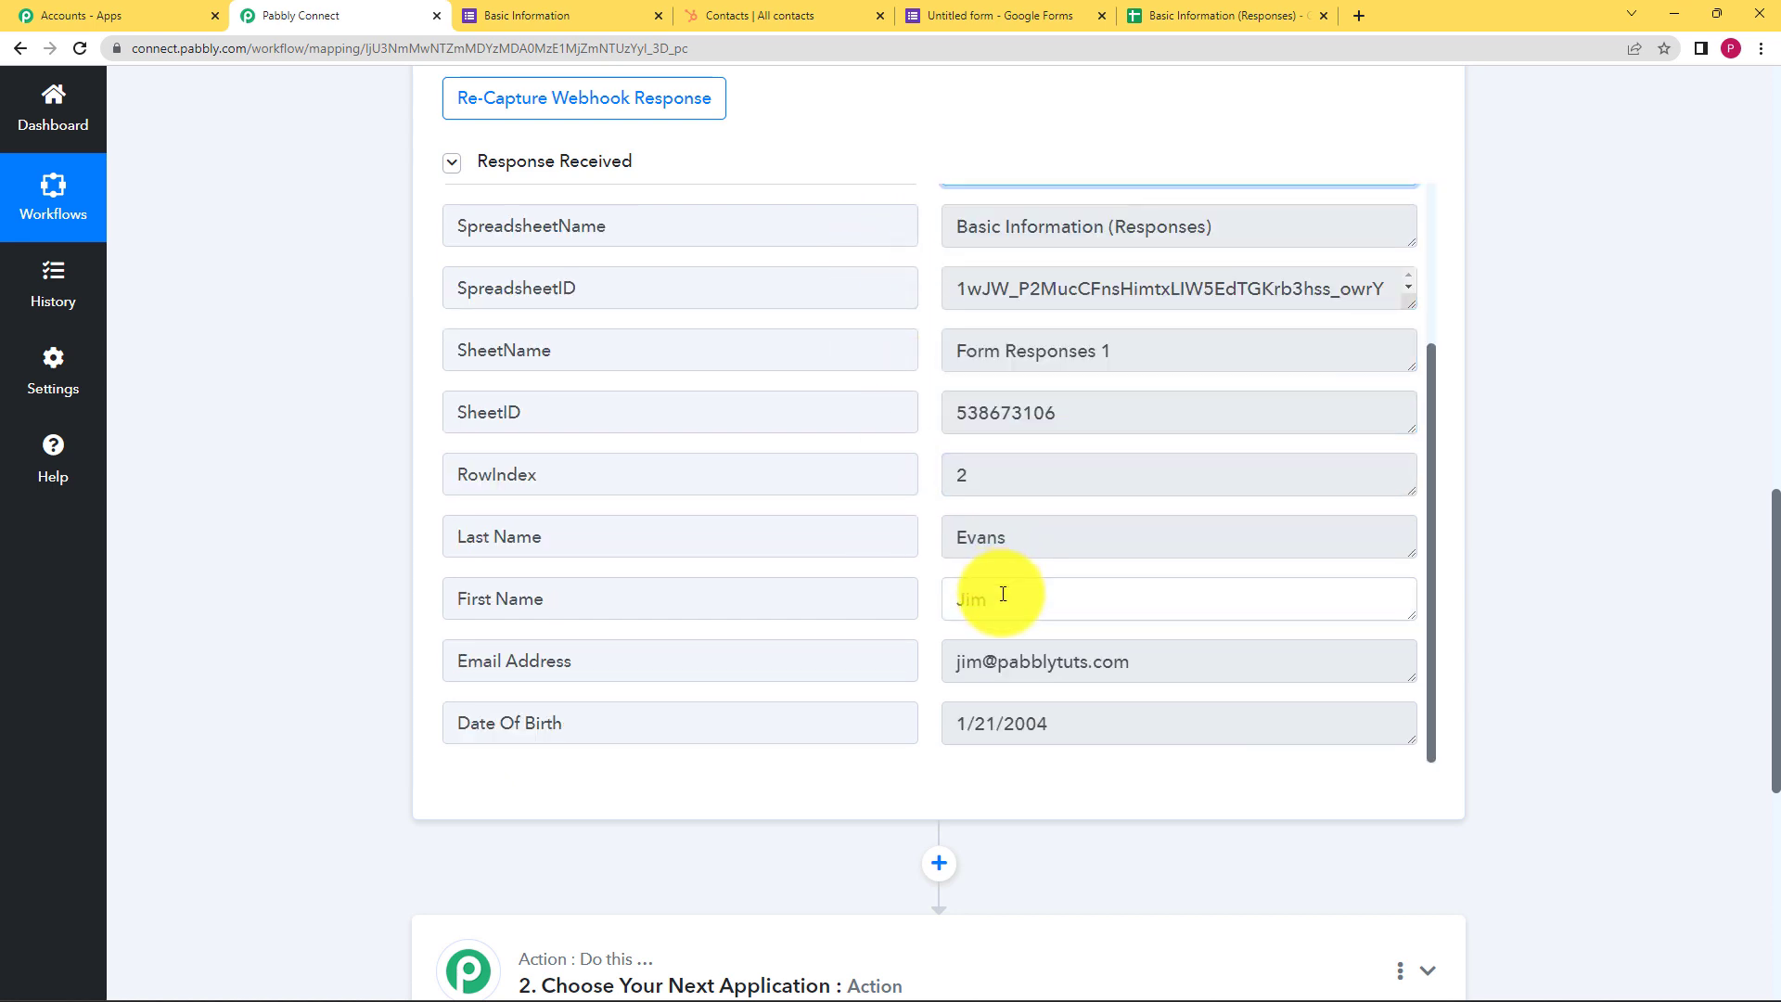
pyautogui.moveTo(1002, 588); pyautogui.dragTo(935, 543)
pyautogui.scroll(-2, 936, 543)
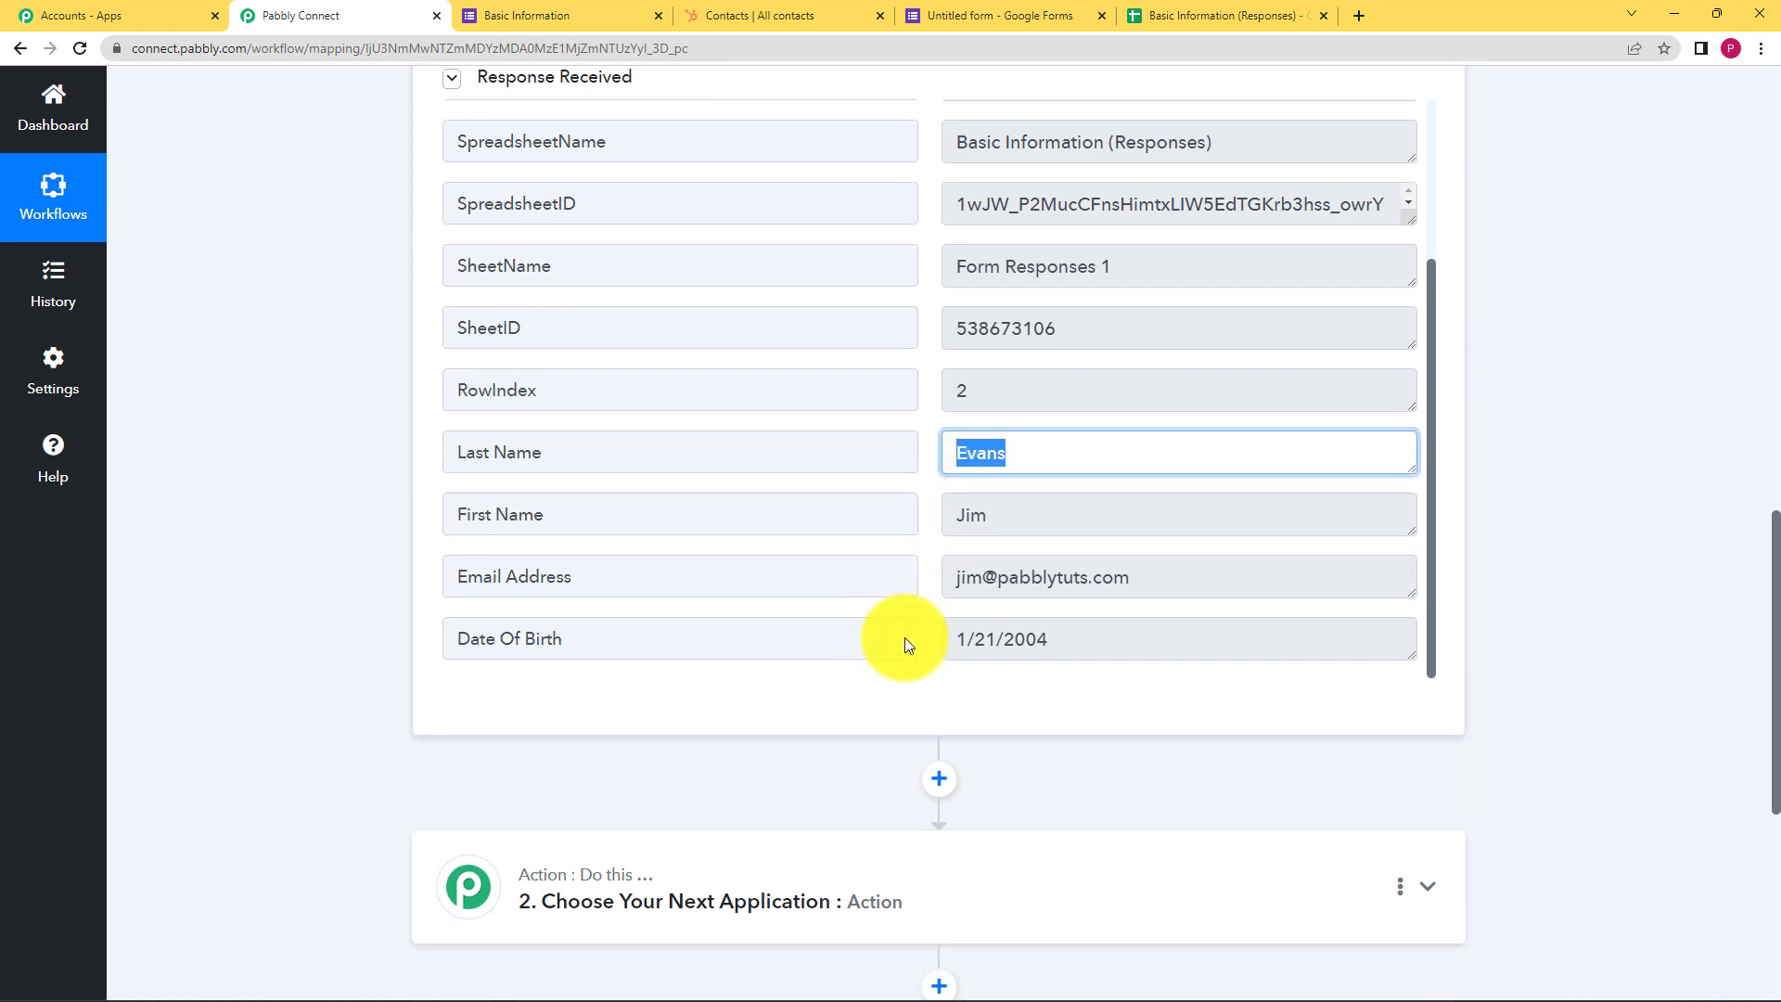
pyautogui.moveTo(1153, 477); pyautogui.dragTo(937, 481)
pyautogui.moveTo(1031, 545); pyautogui.dragTo(616, 544)
pyautogui.click(351, 527)
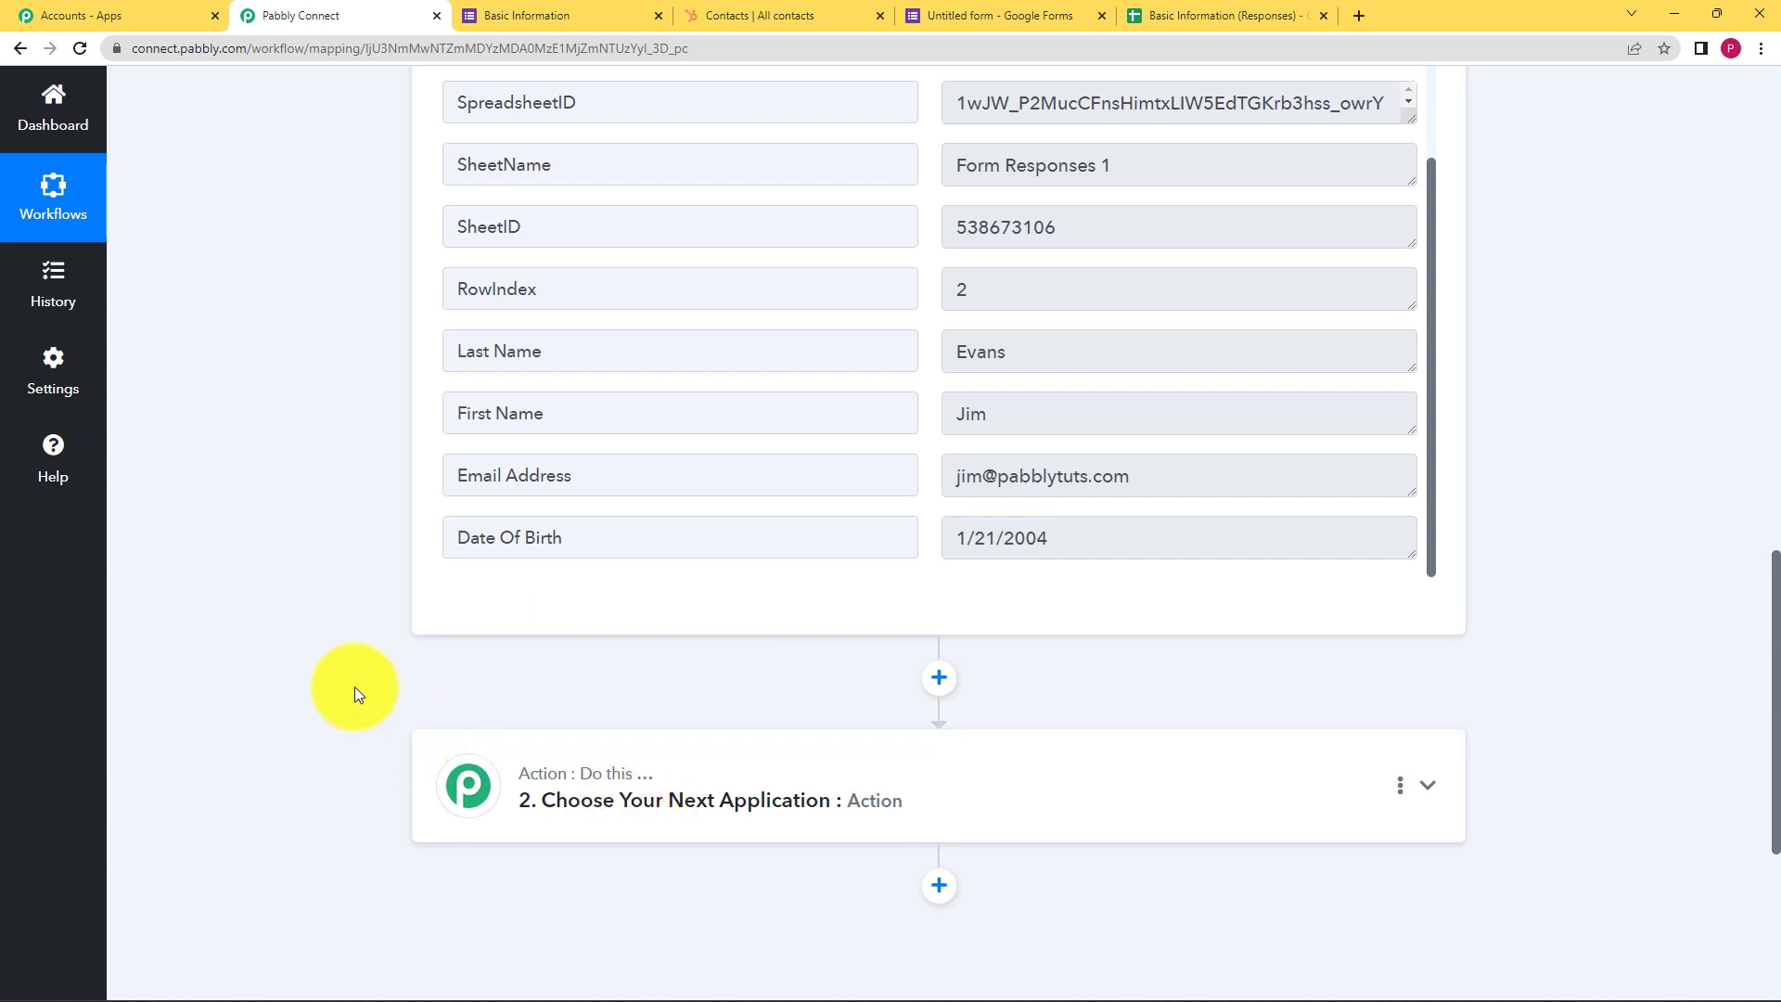
pyautogui.scroll(-4, 358, 694)
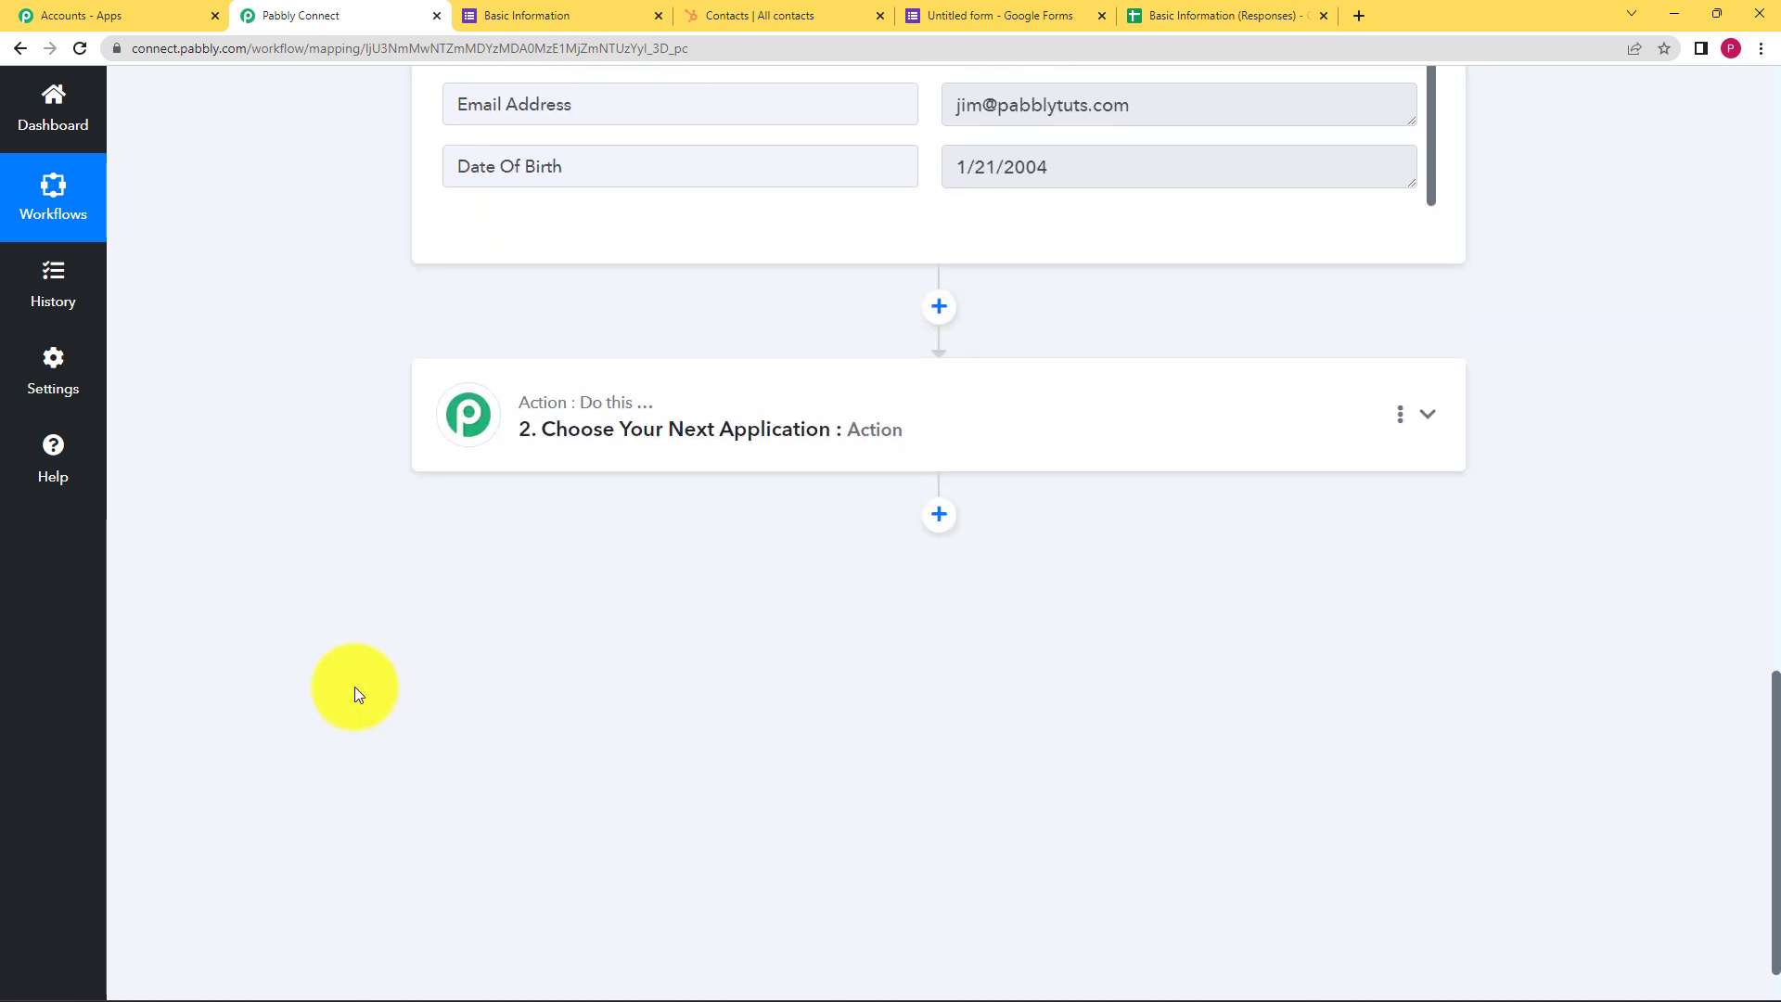
# Search 'Hubspo' and pick HubSpot CRM as the second step's app
pyautogui.click(757, 415)
pyautogui.write('Hubspo')
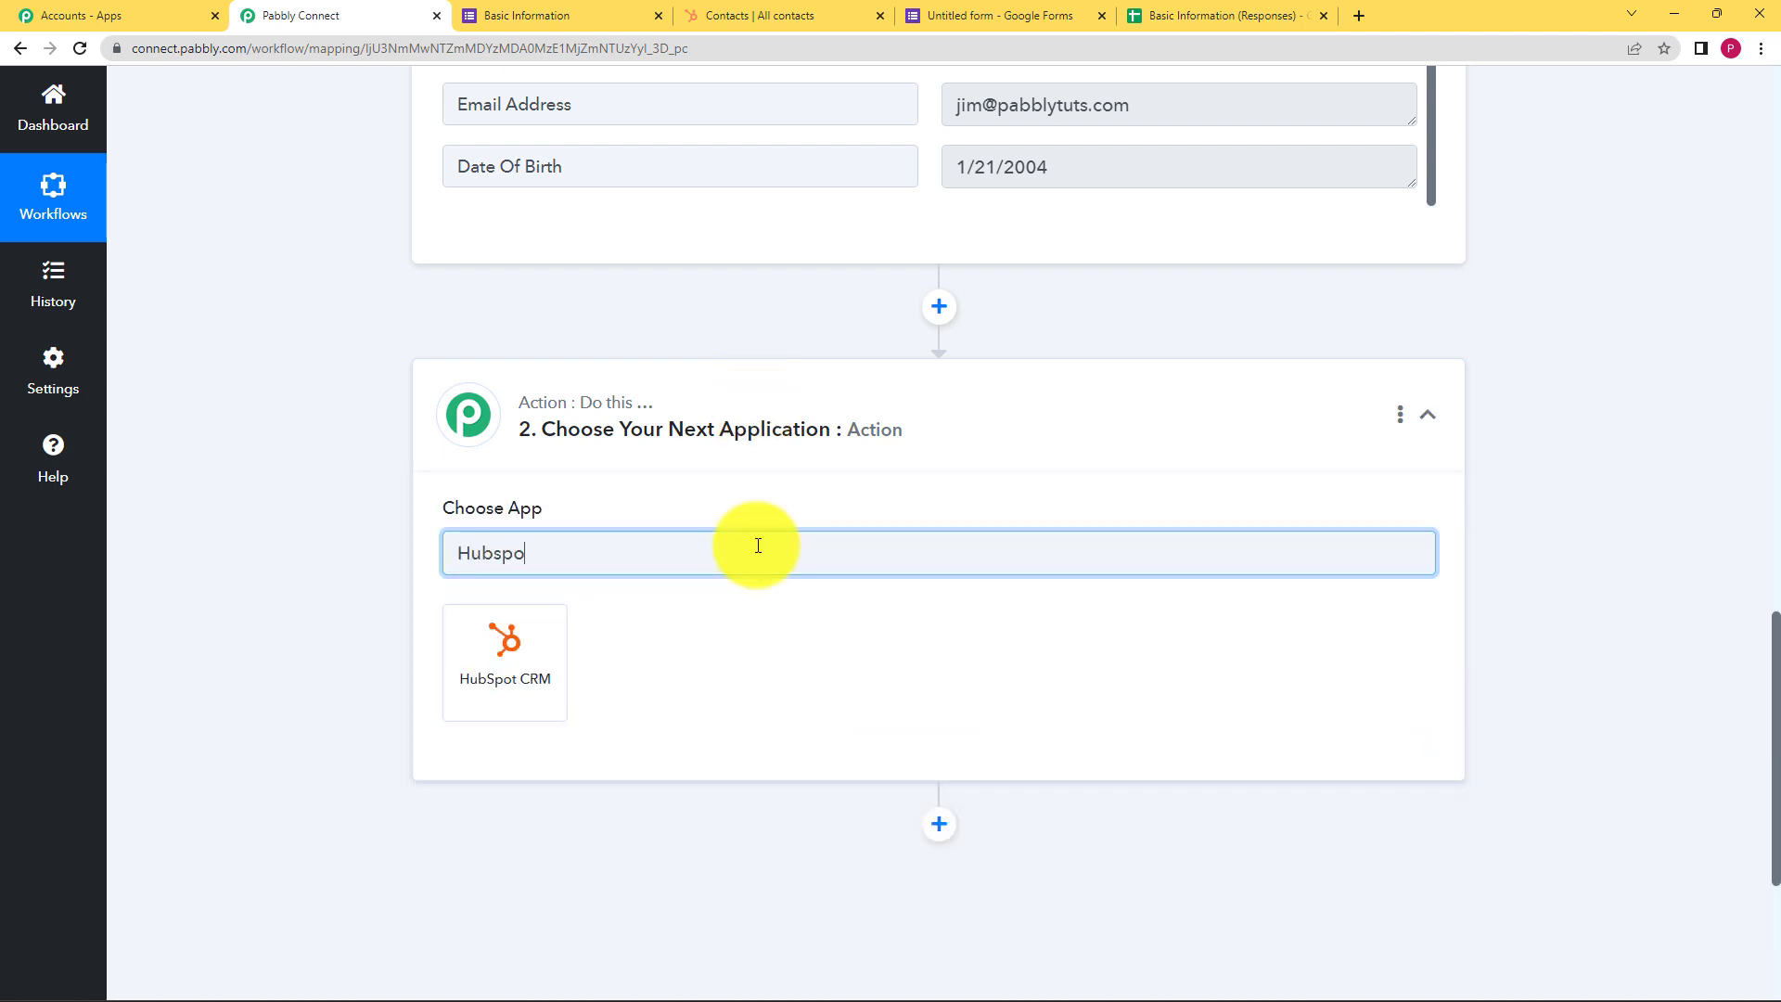
pyautogui.click(561, 654)
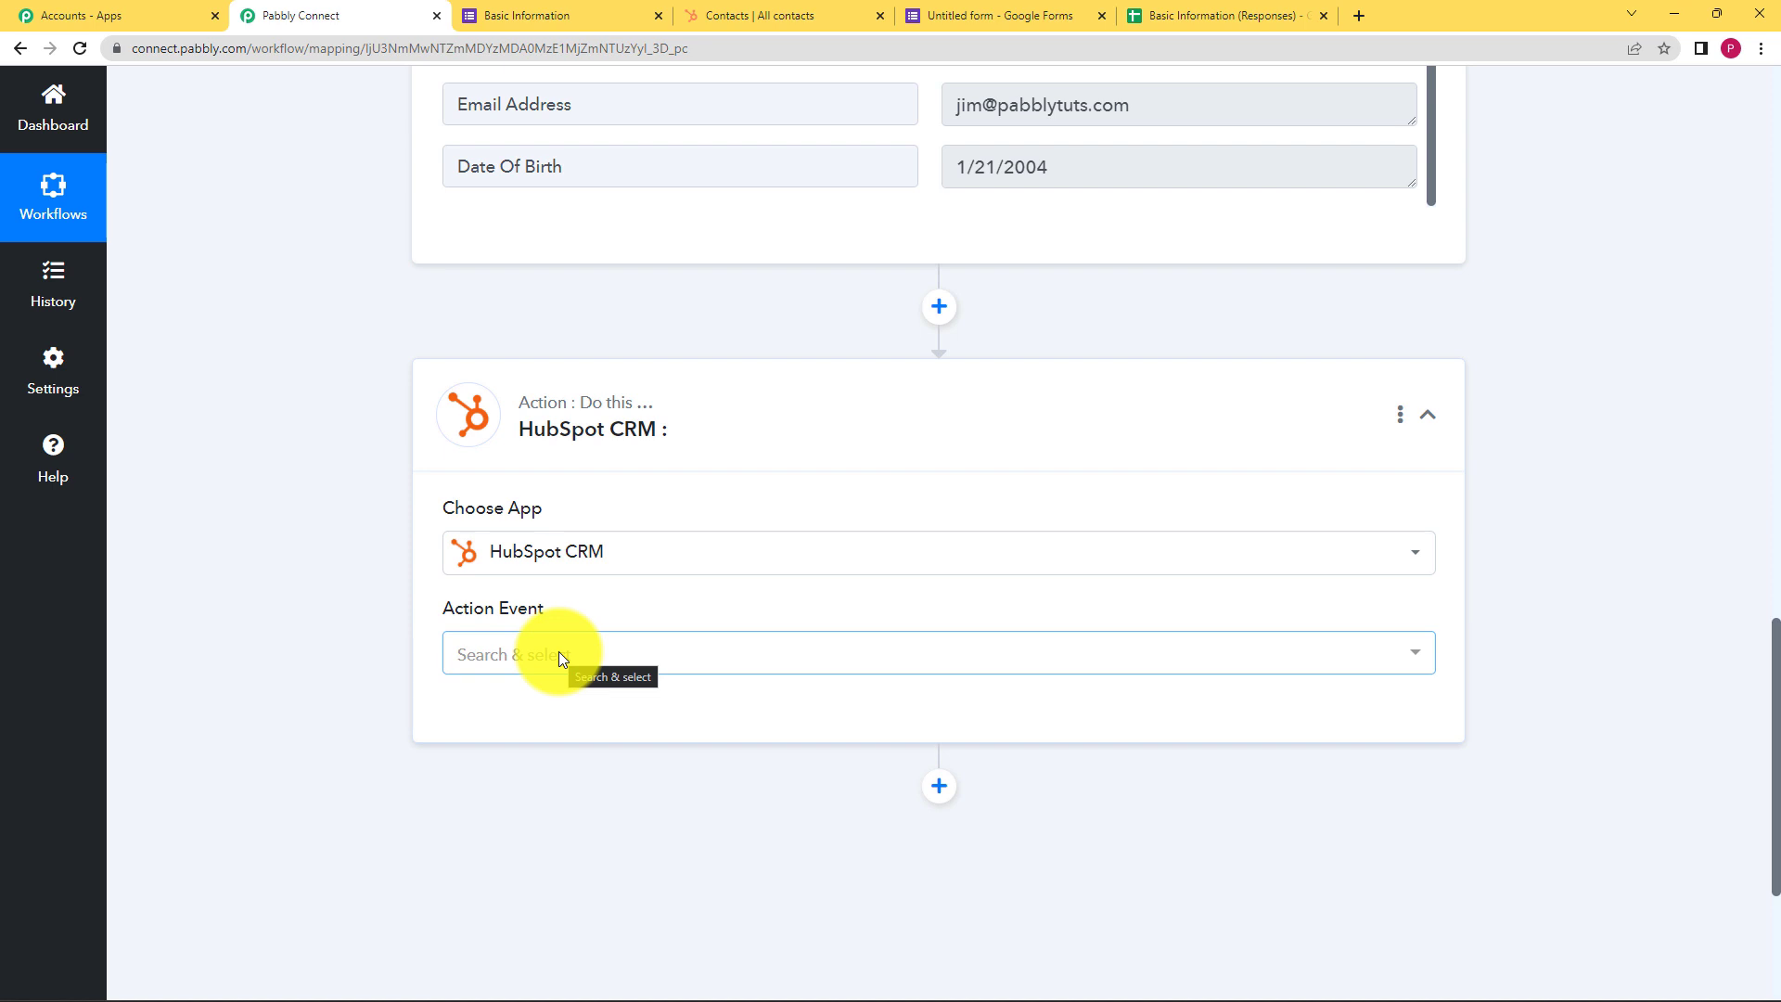
# Review the captured first and last name values in the trigger's response data
pyautogui.scroll(4, 559, 657)
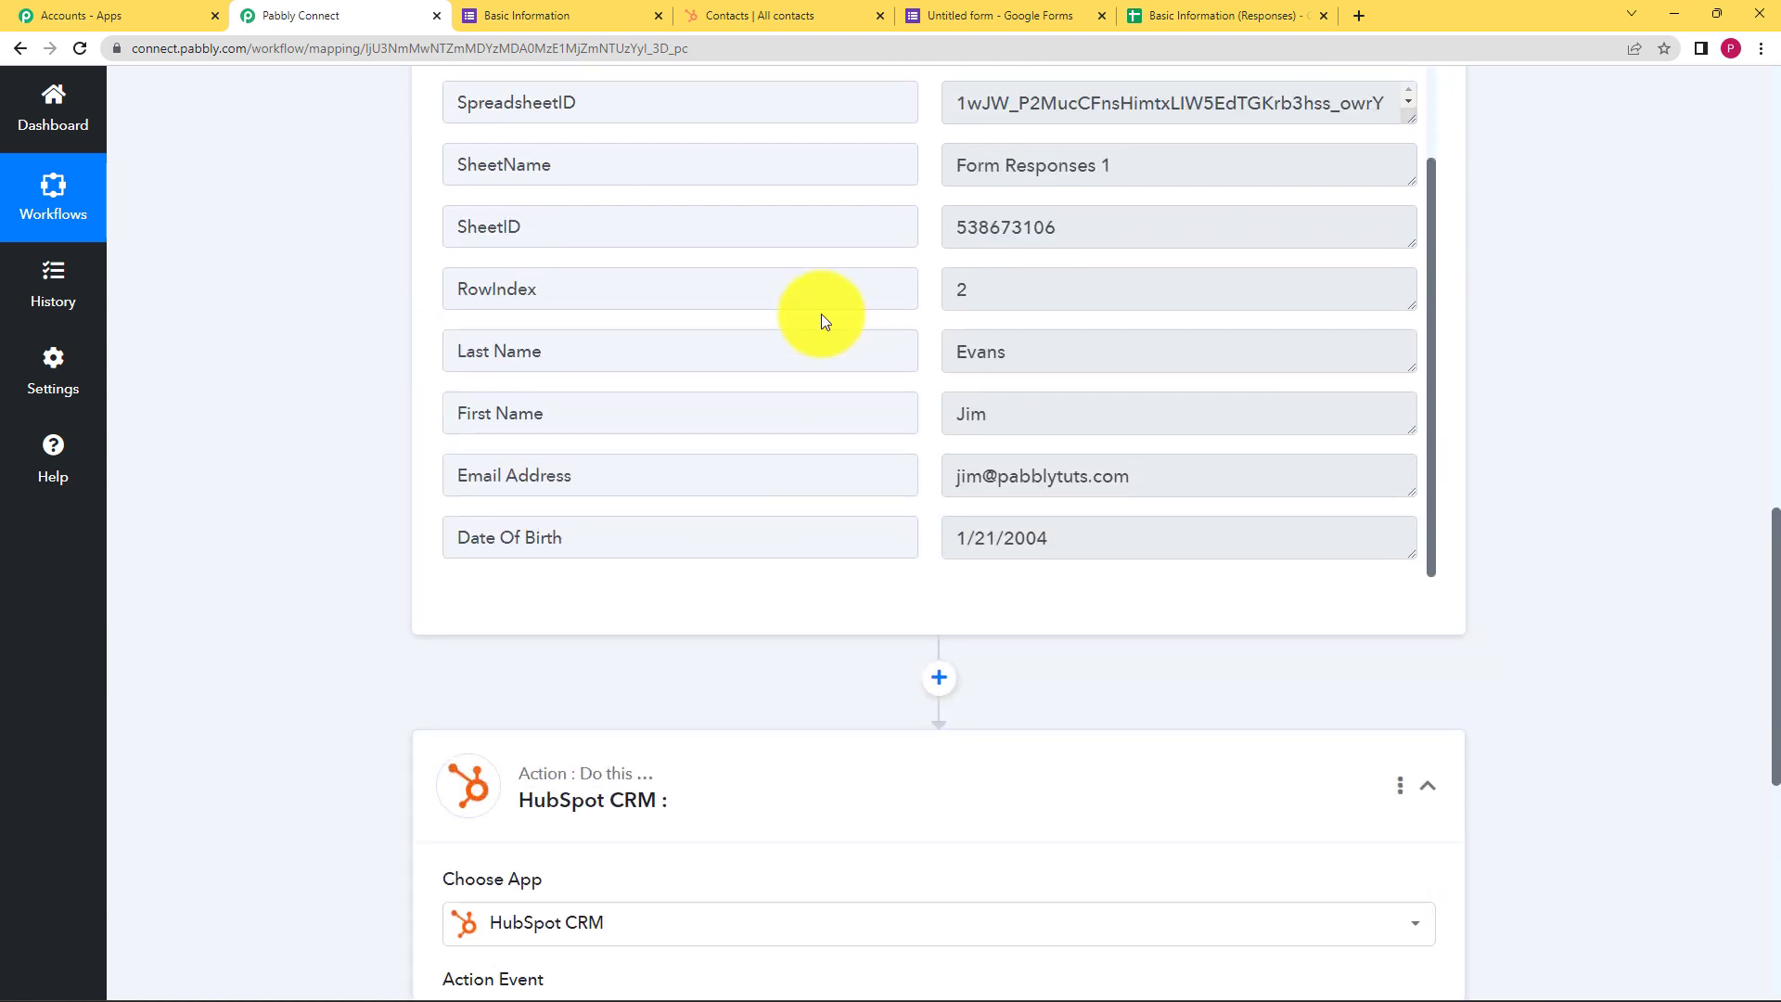
pyautogui.scroll(2, 1087, 255)
pyautogui.scroll(1, 1097, 385)
pyautogui.scroll(-3, 1098, 380)
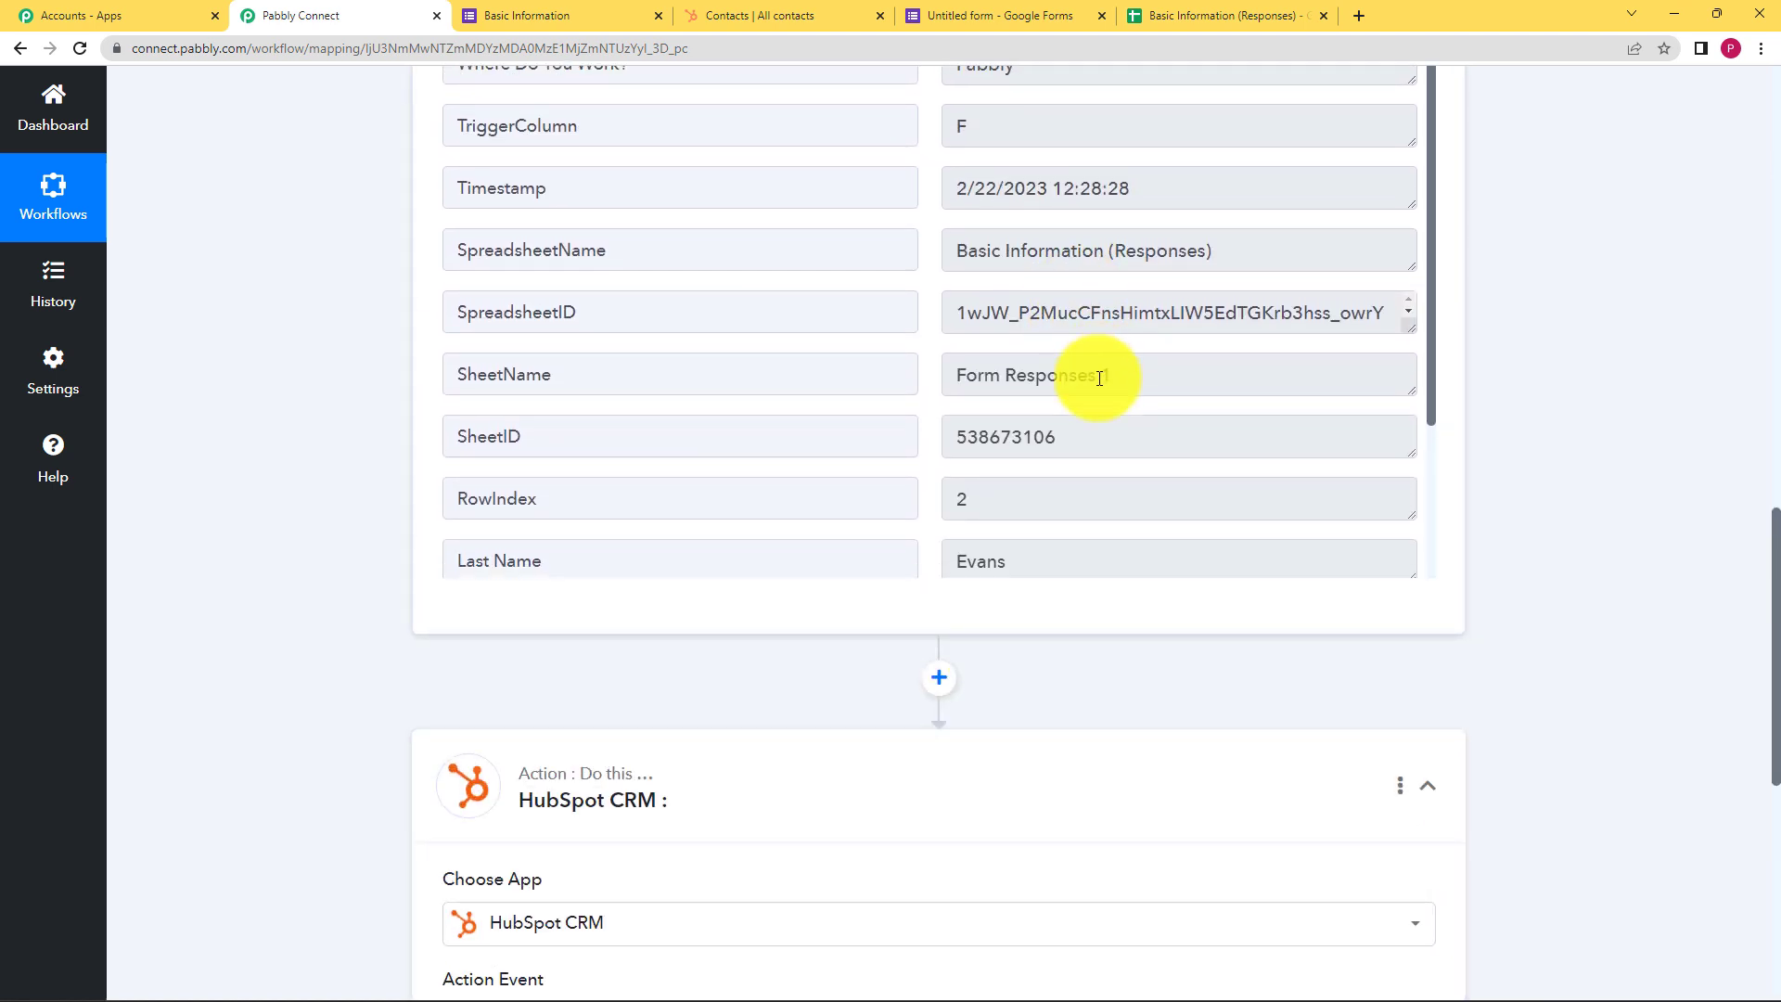
pyautogui.click(997, 416)
pyautogui.moveTo(997, 417); pyautogui.dragTo(927, 441)
pyautogui.moveTo(1018, 351); pyautogui.dragTo(946, 358)
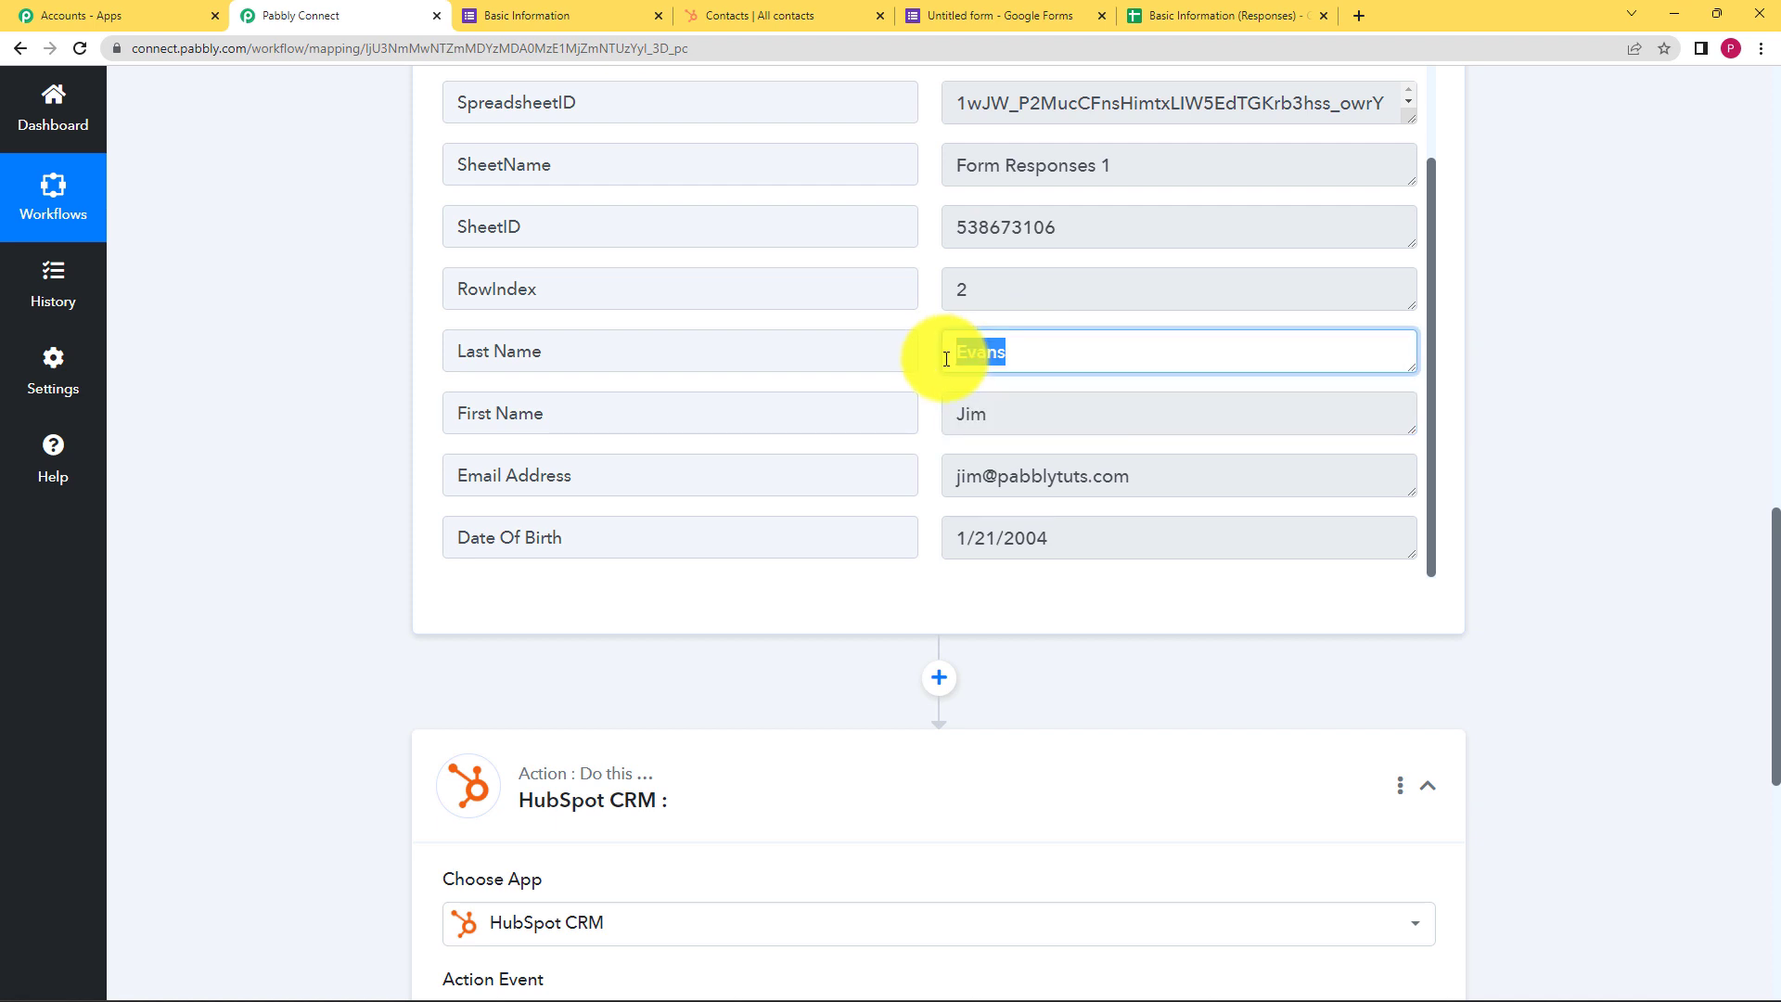
pyautogui.click(982, 597)
pyautogui.scroll(-4, 201, 543)
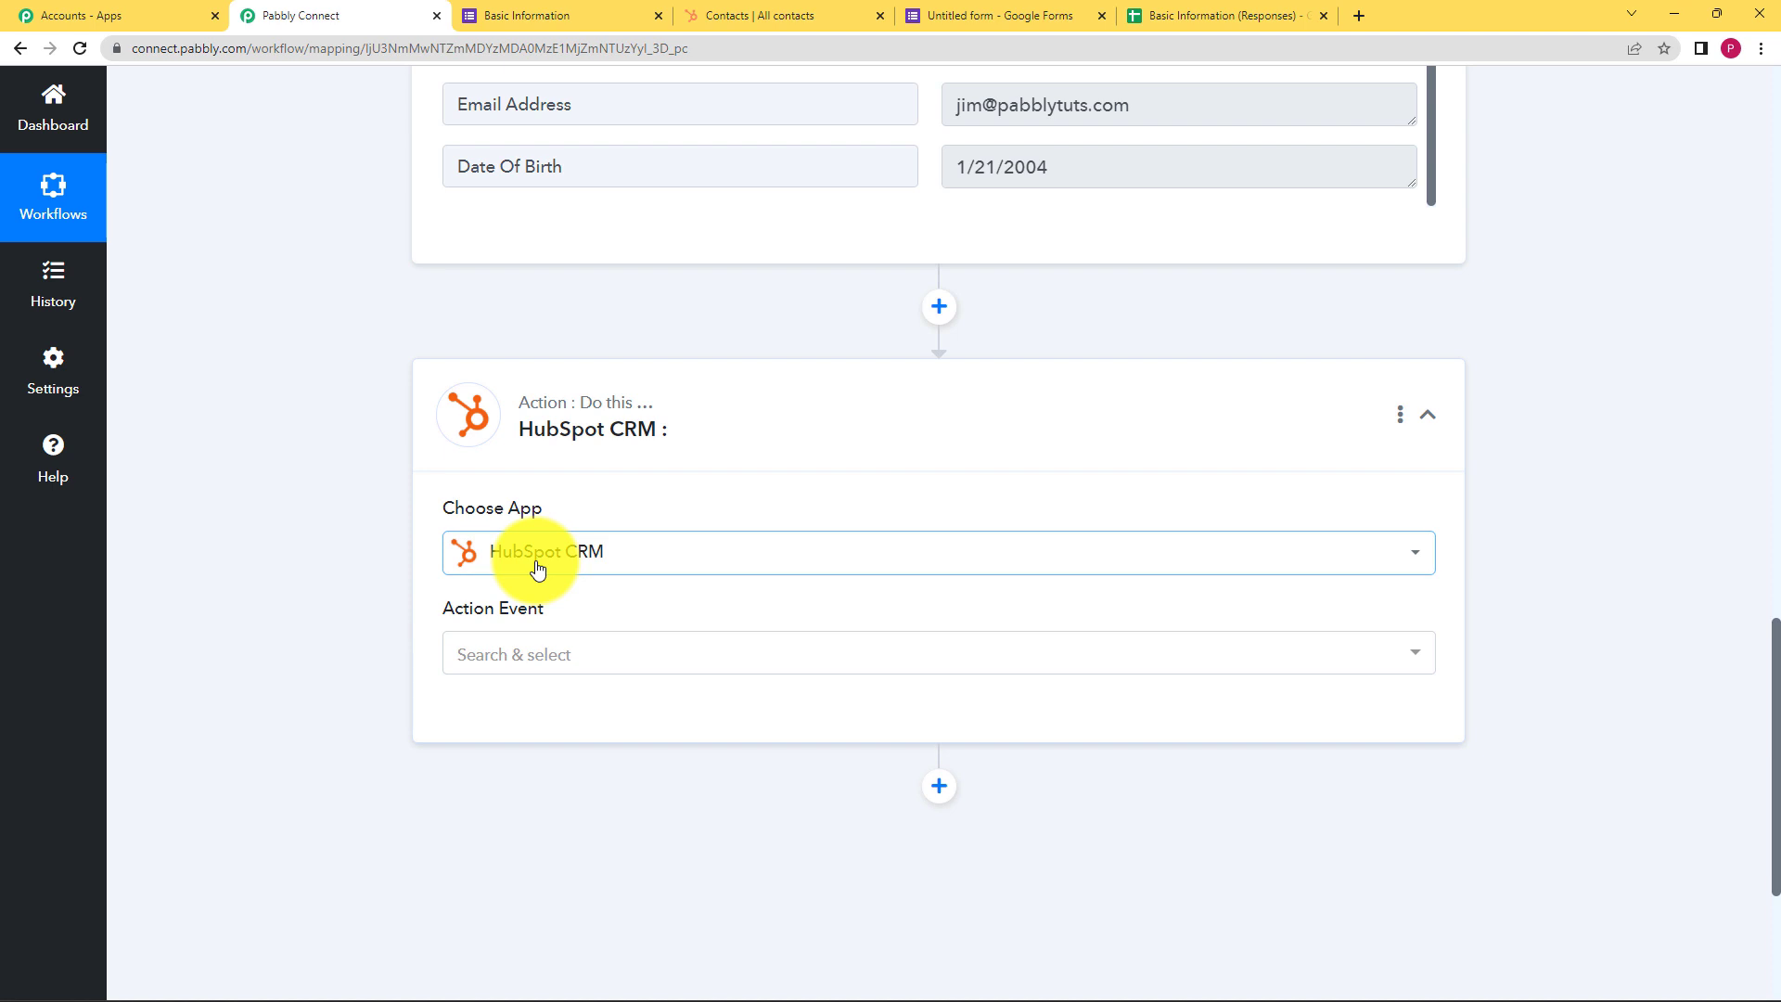
# Set the HubSpot action event to Search a Contact
pyautogui.click(553, 661)
pyautogui.write('Sear')
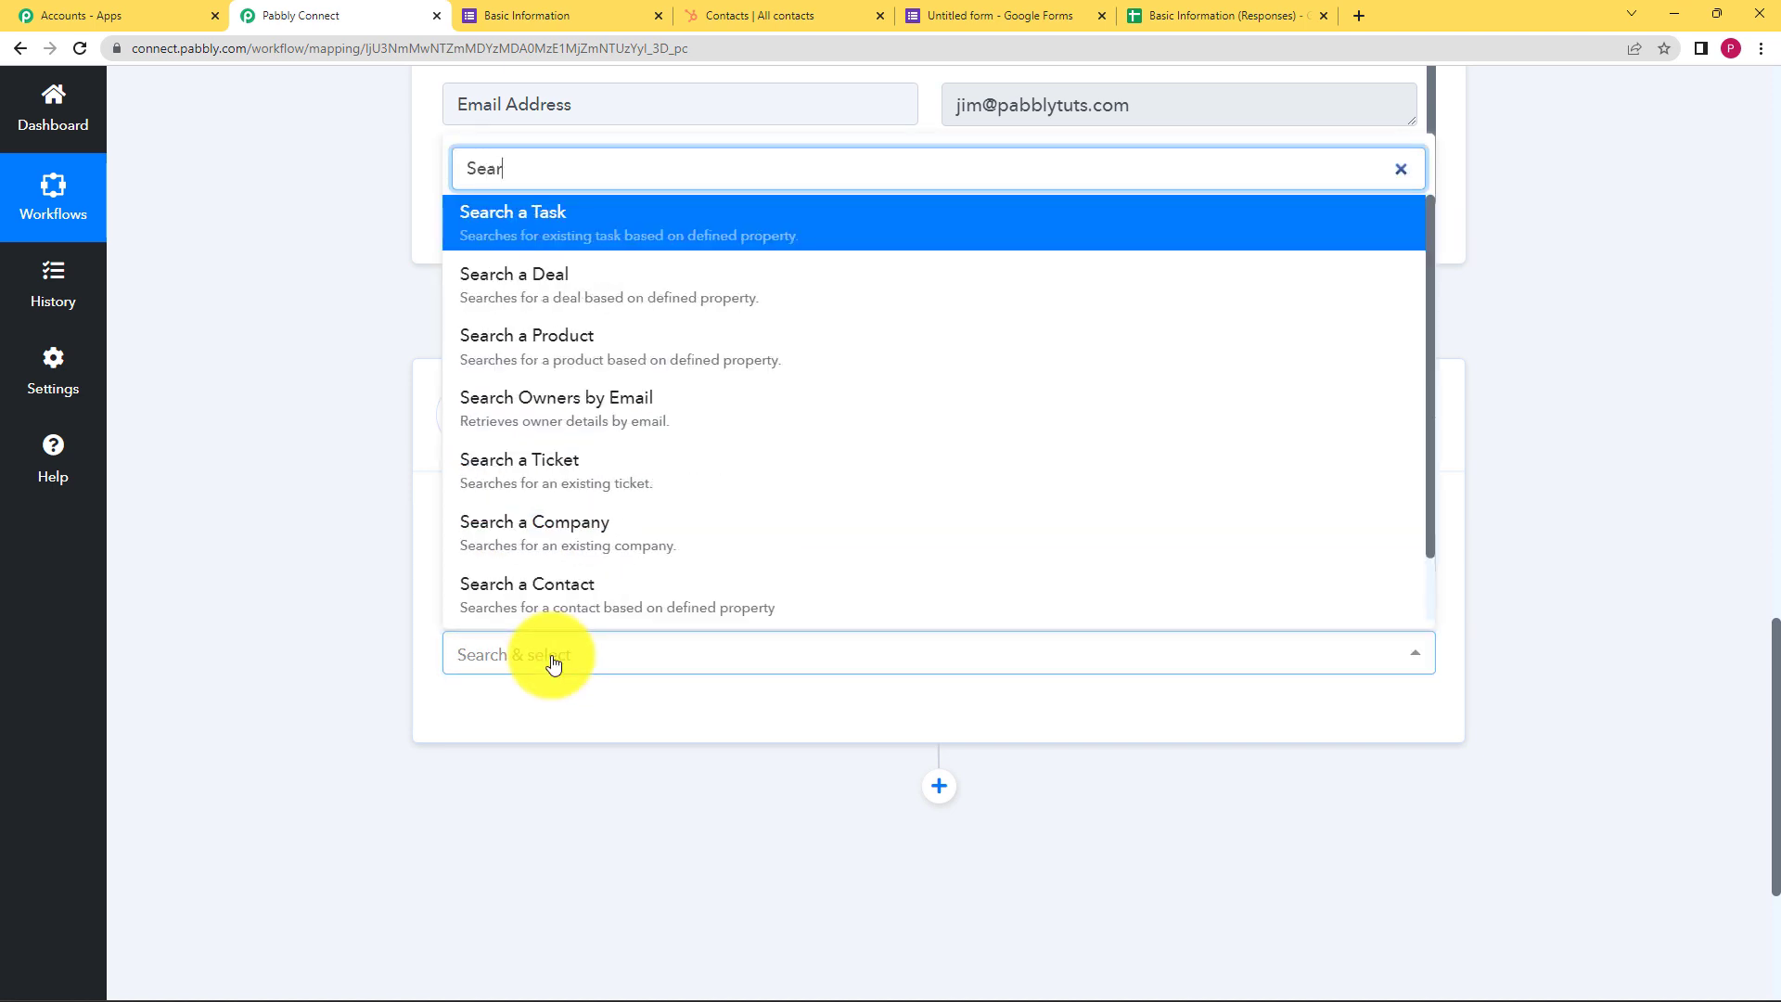
pyautogui.click(628, 619)
pyautogui.click(617, 649)
pyautogui.write('search')
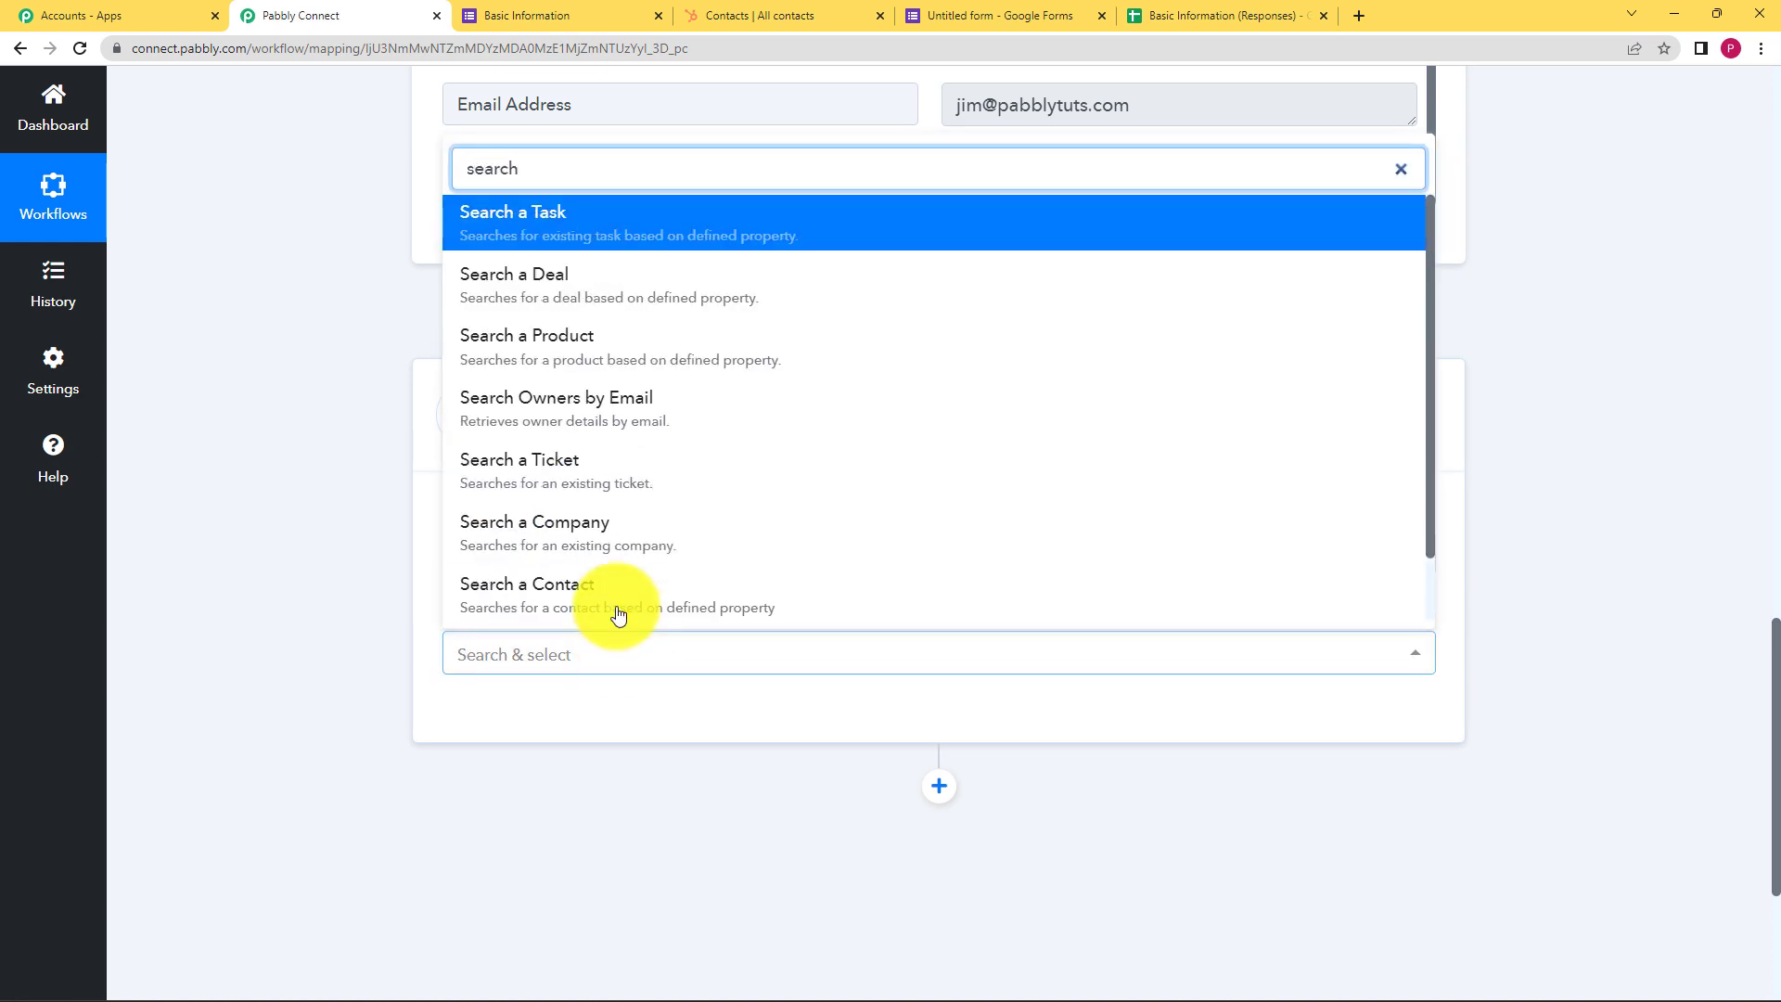
pyautogui.click(617, 601)
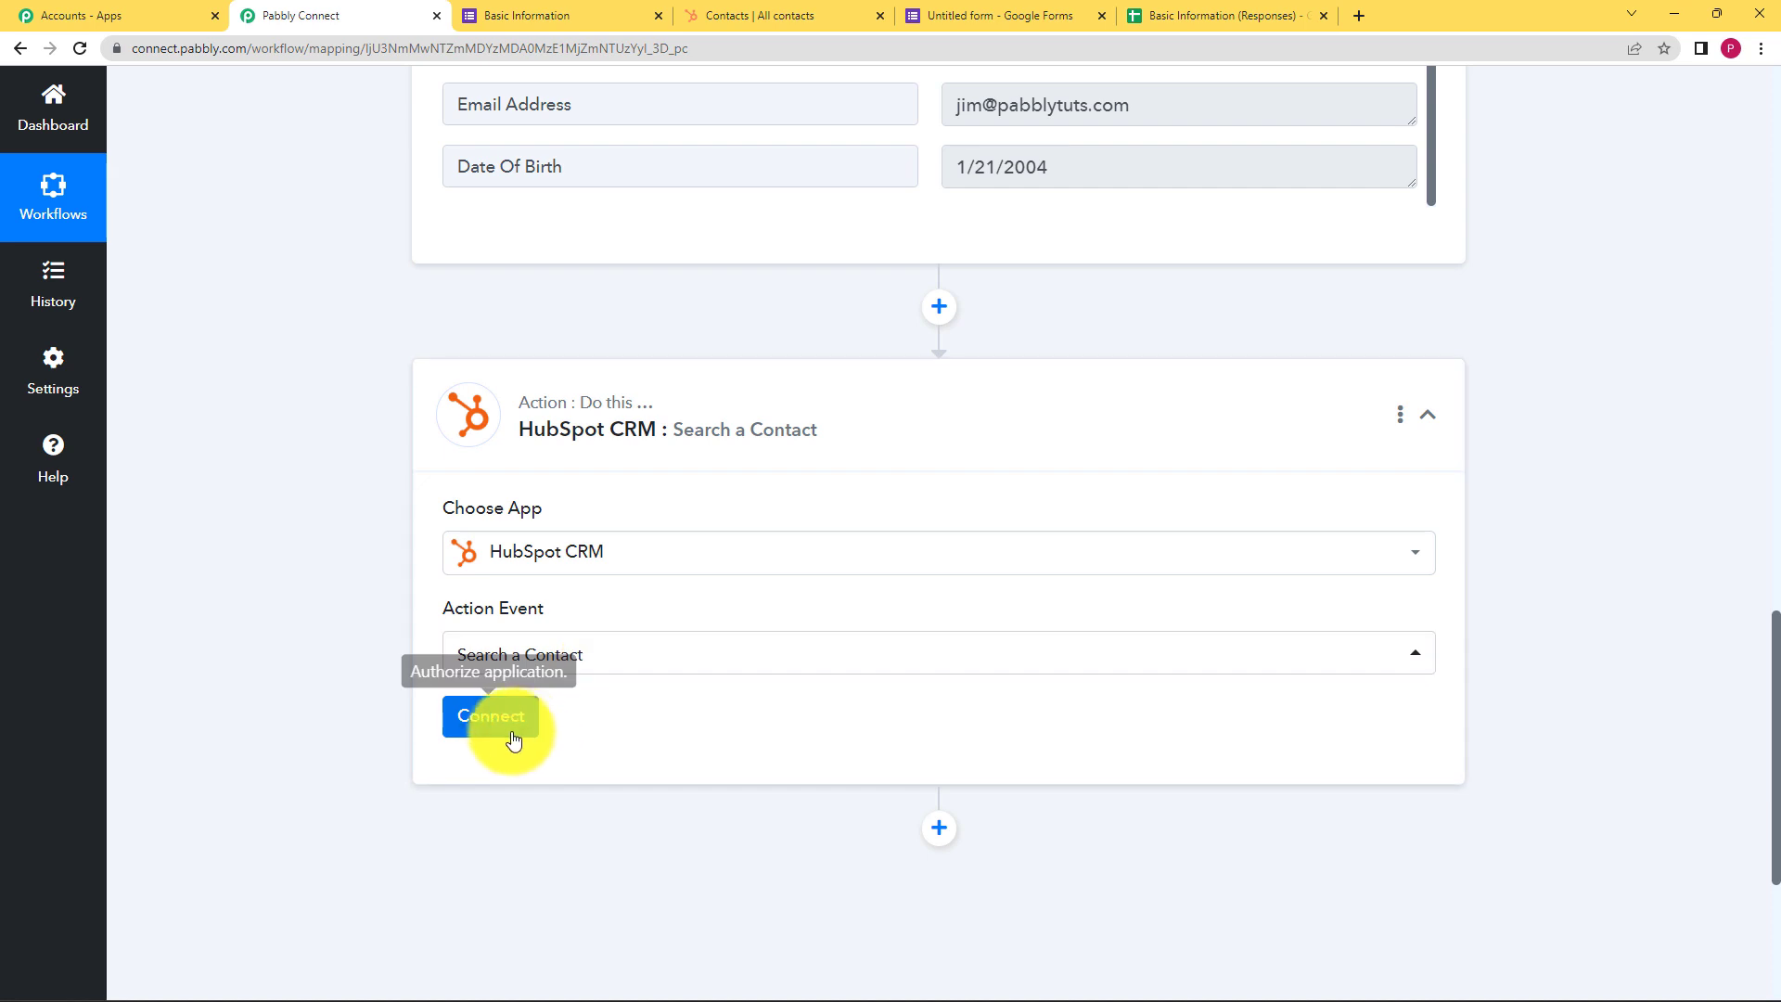
# Authorize a new HubSpot CRM connection for the step and dismiss the success message
pyautogui.click(513, 733)
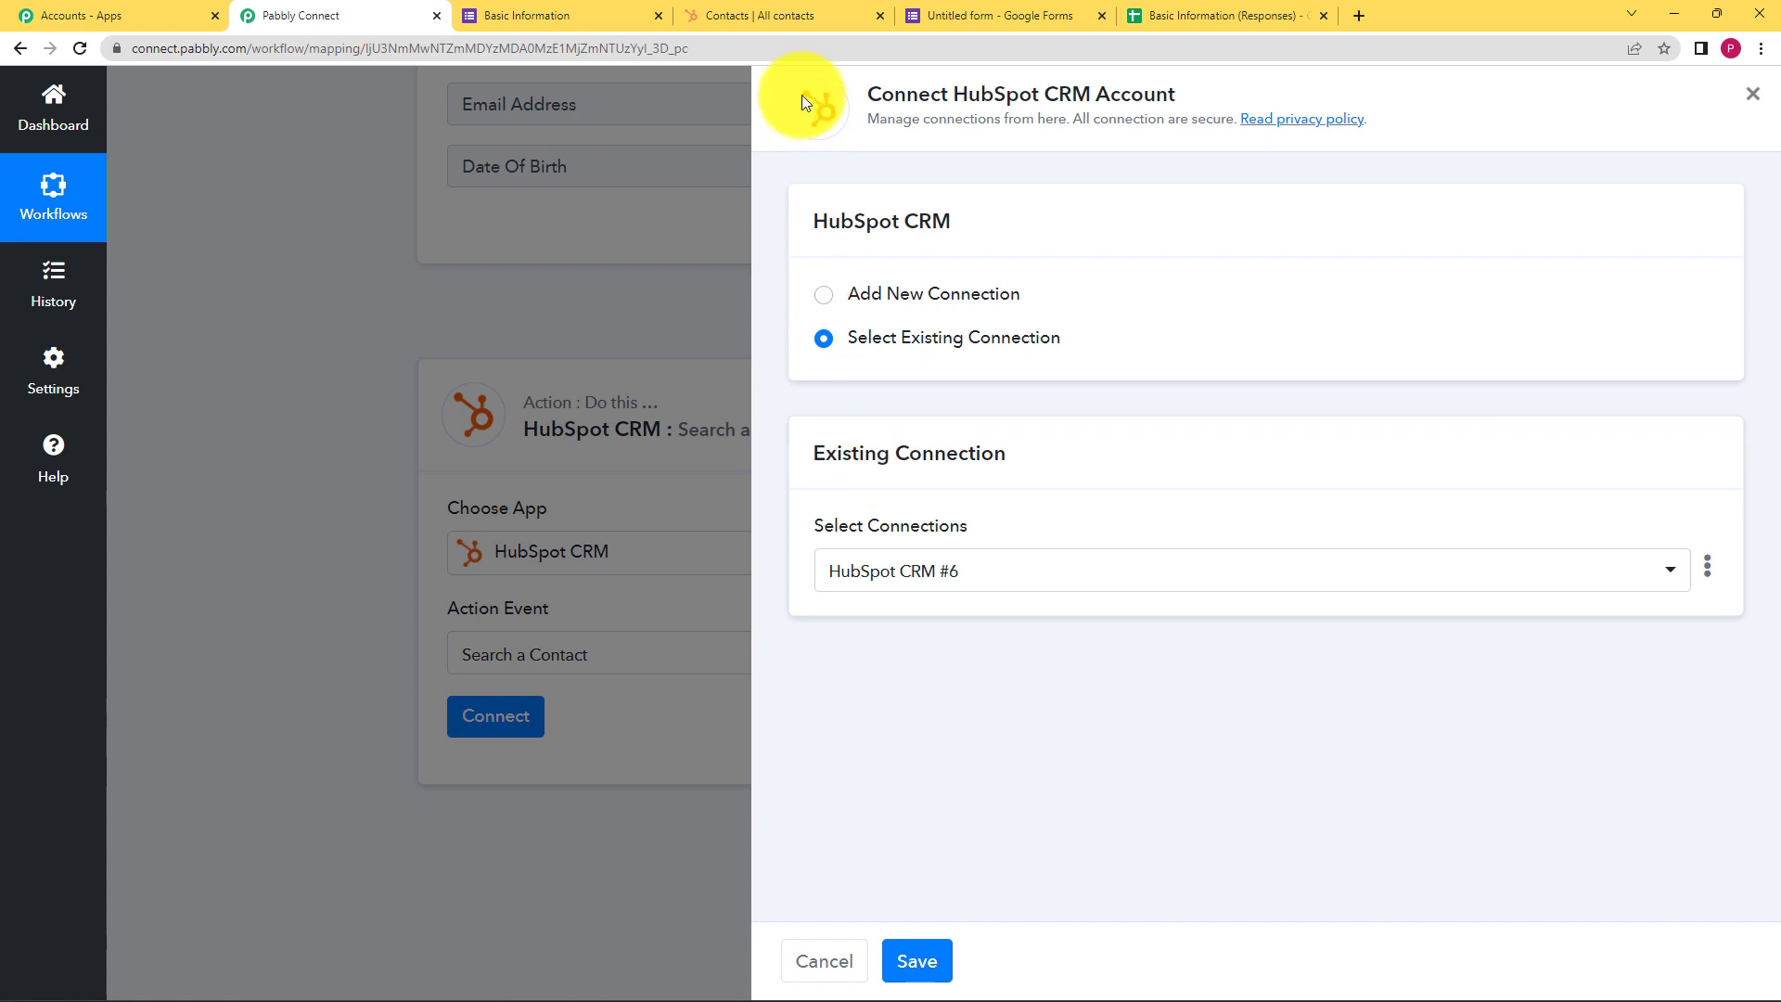
pyautogui.click(782, 13)
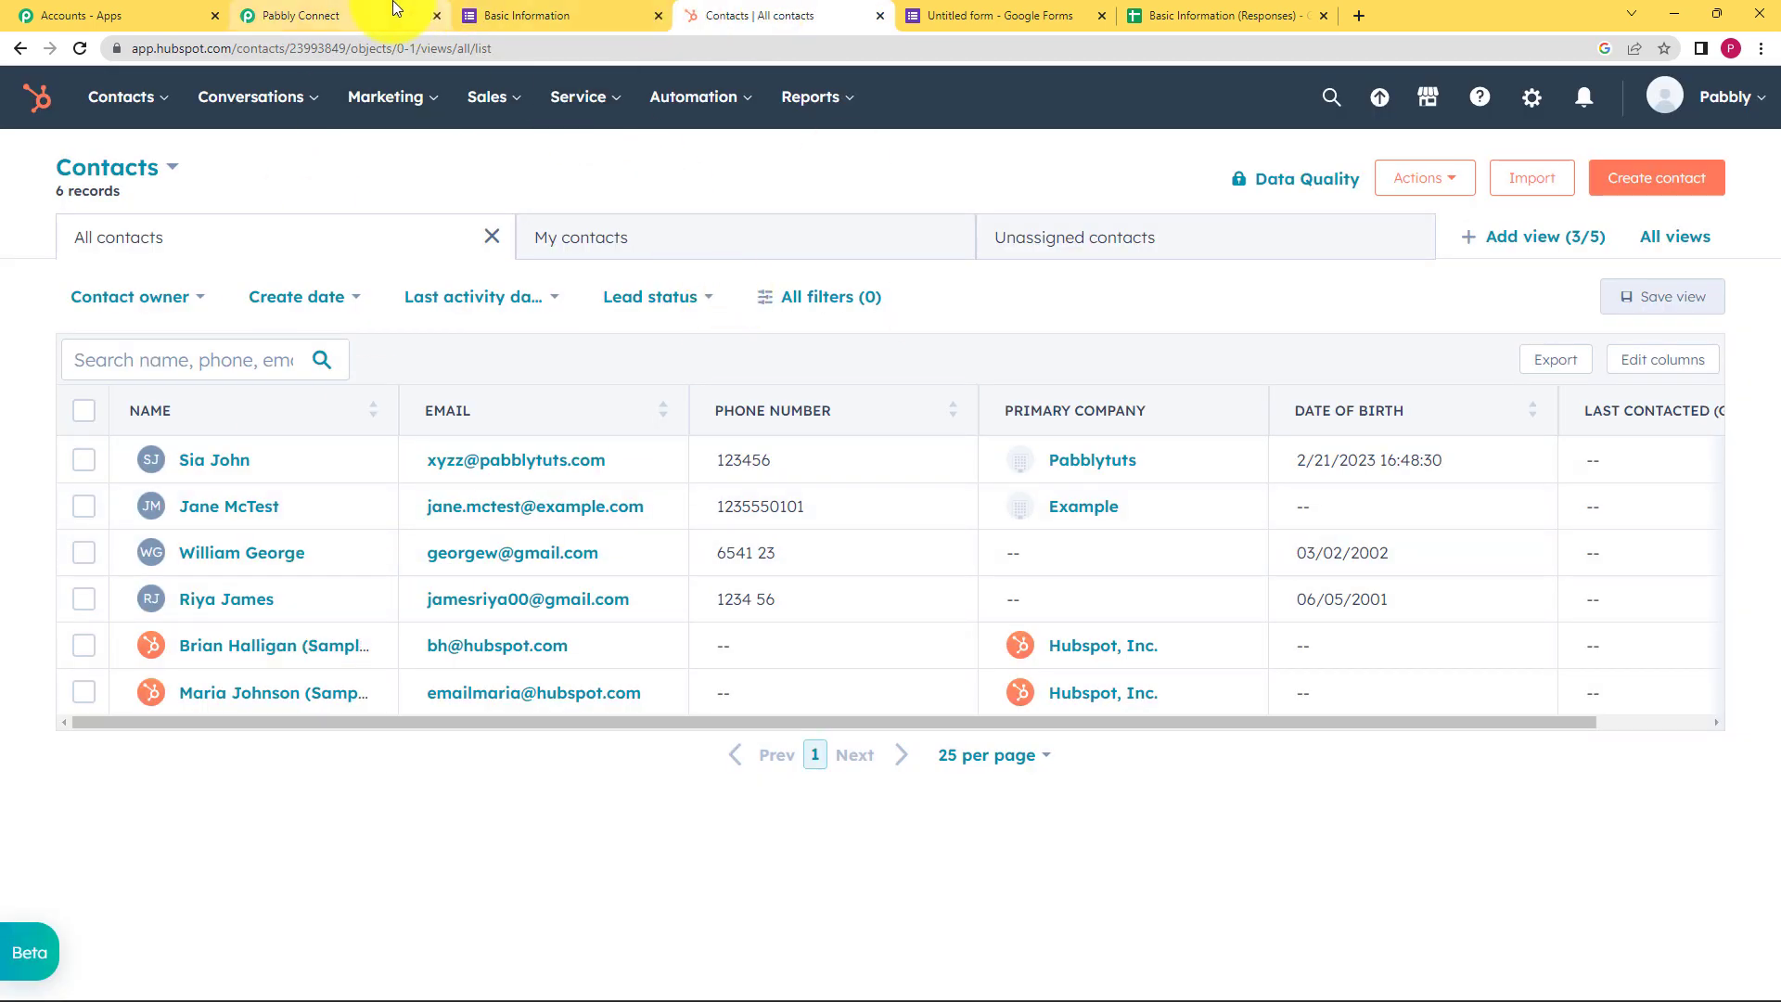
pyautogui.click(357, 11)
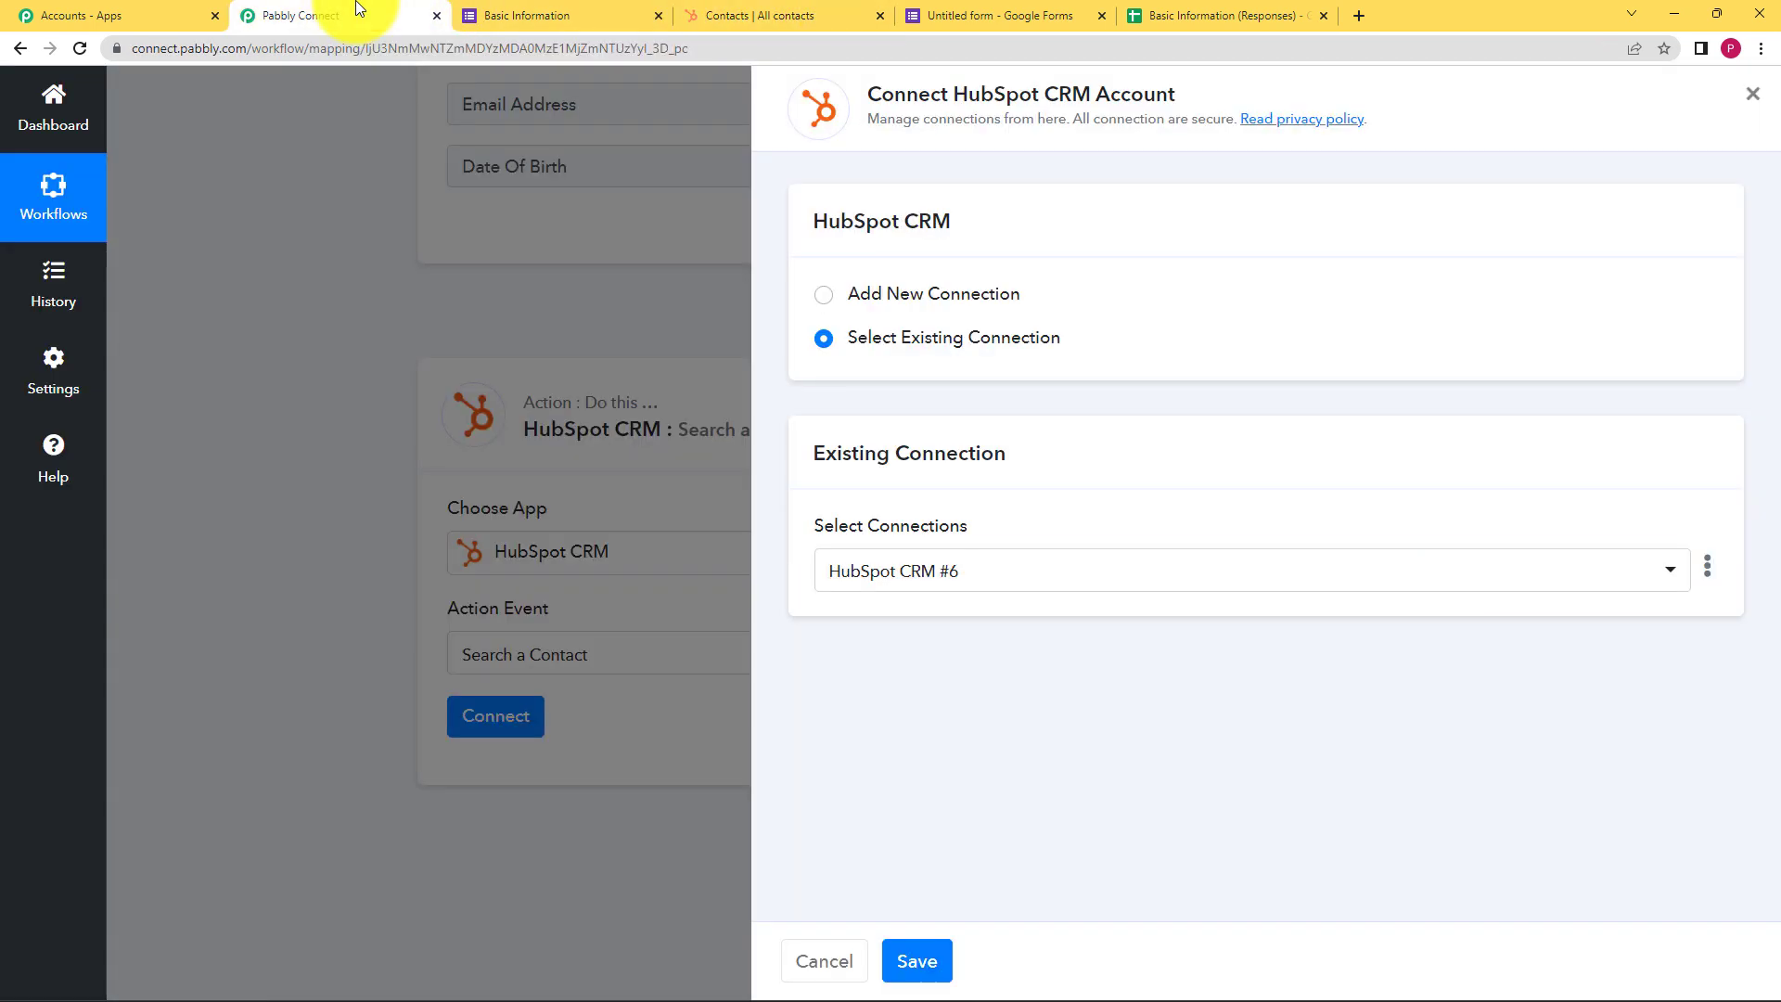
pyautogui.click(892, 290)
pyautogui.click(948, 543)
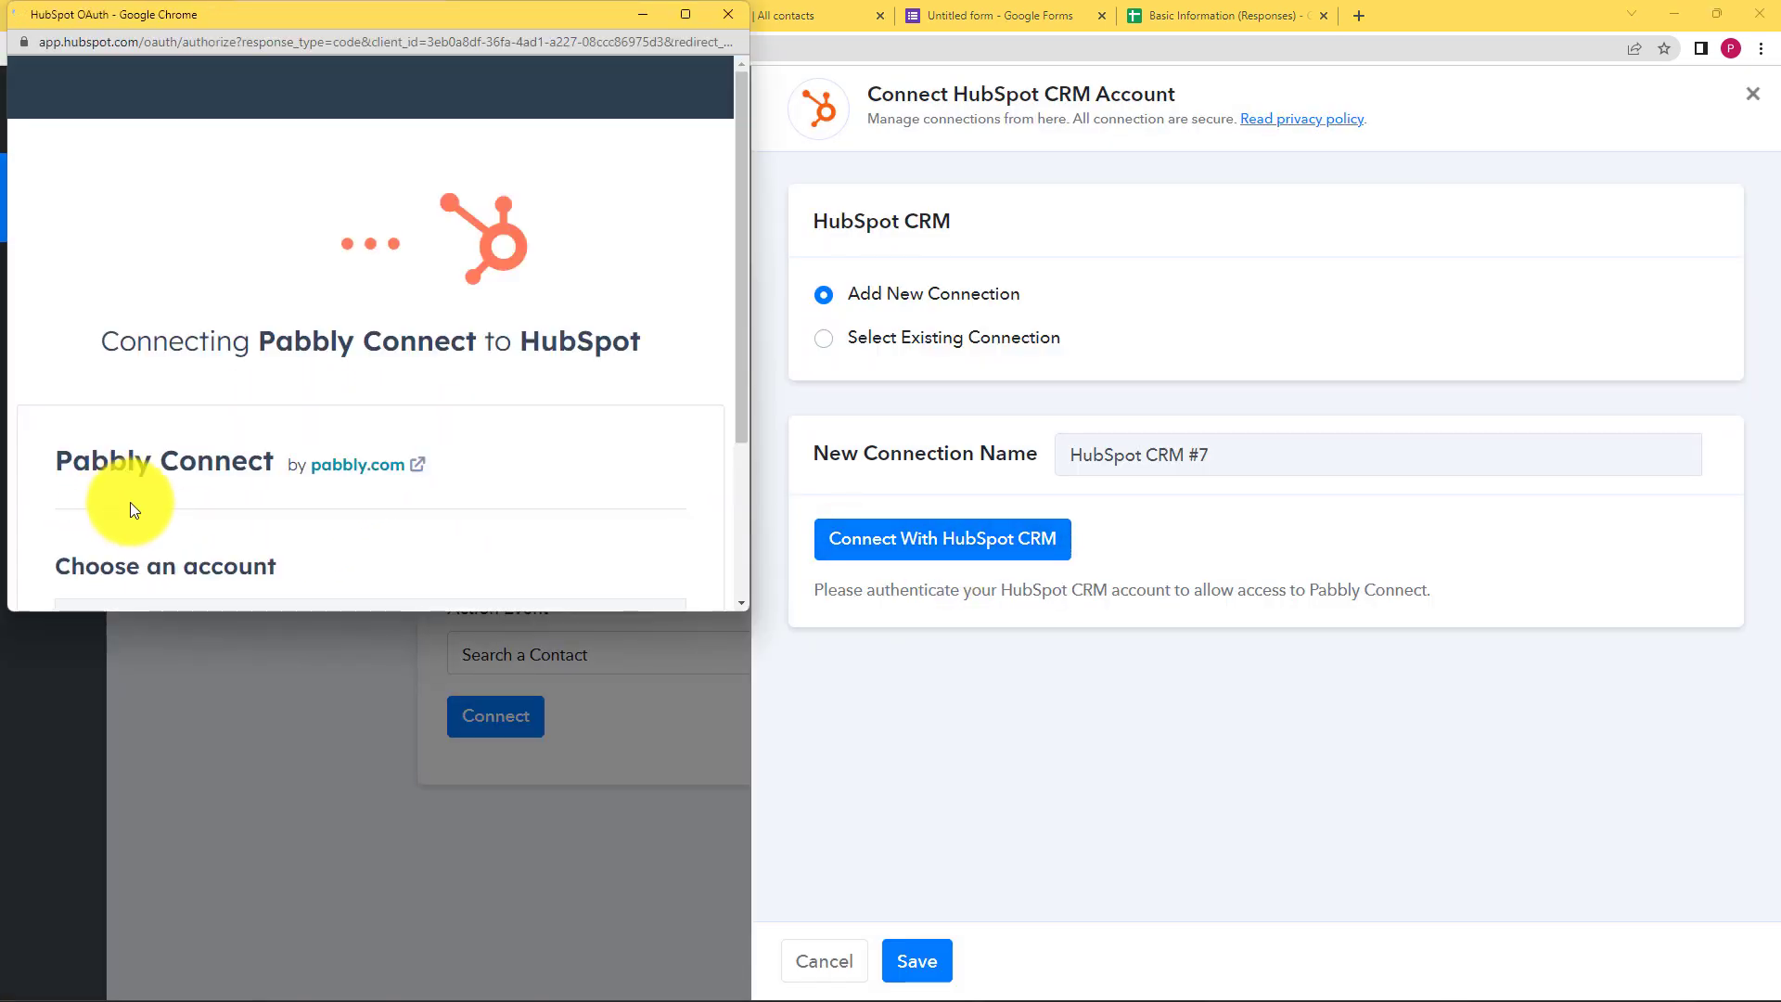
pyautogui.scroll(-3, 170, 473)
pyautogui.click(113, 454)
pyautogui.click(207, 530)
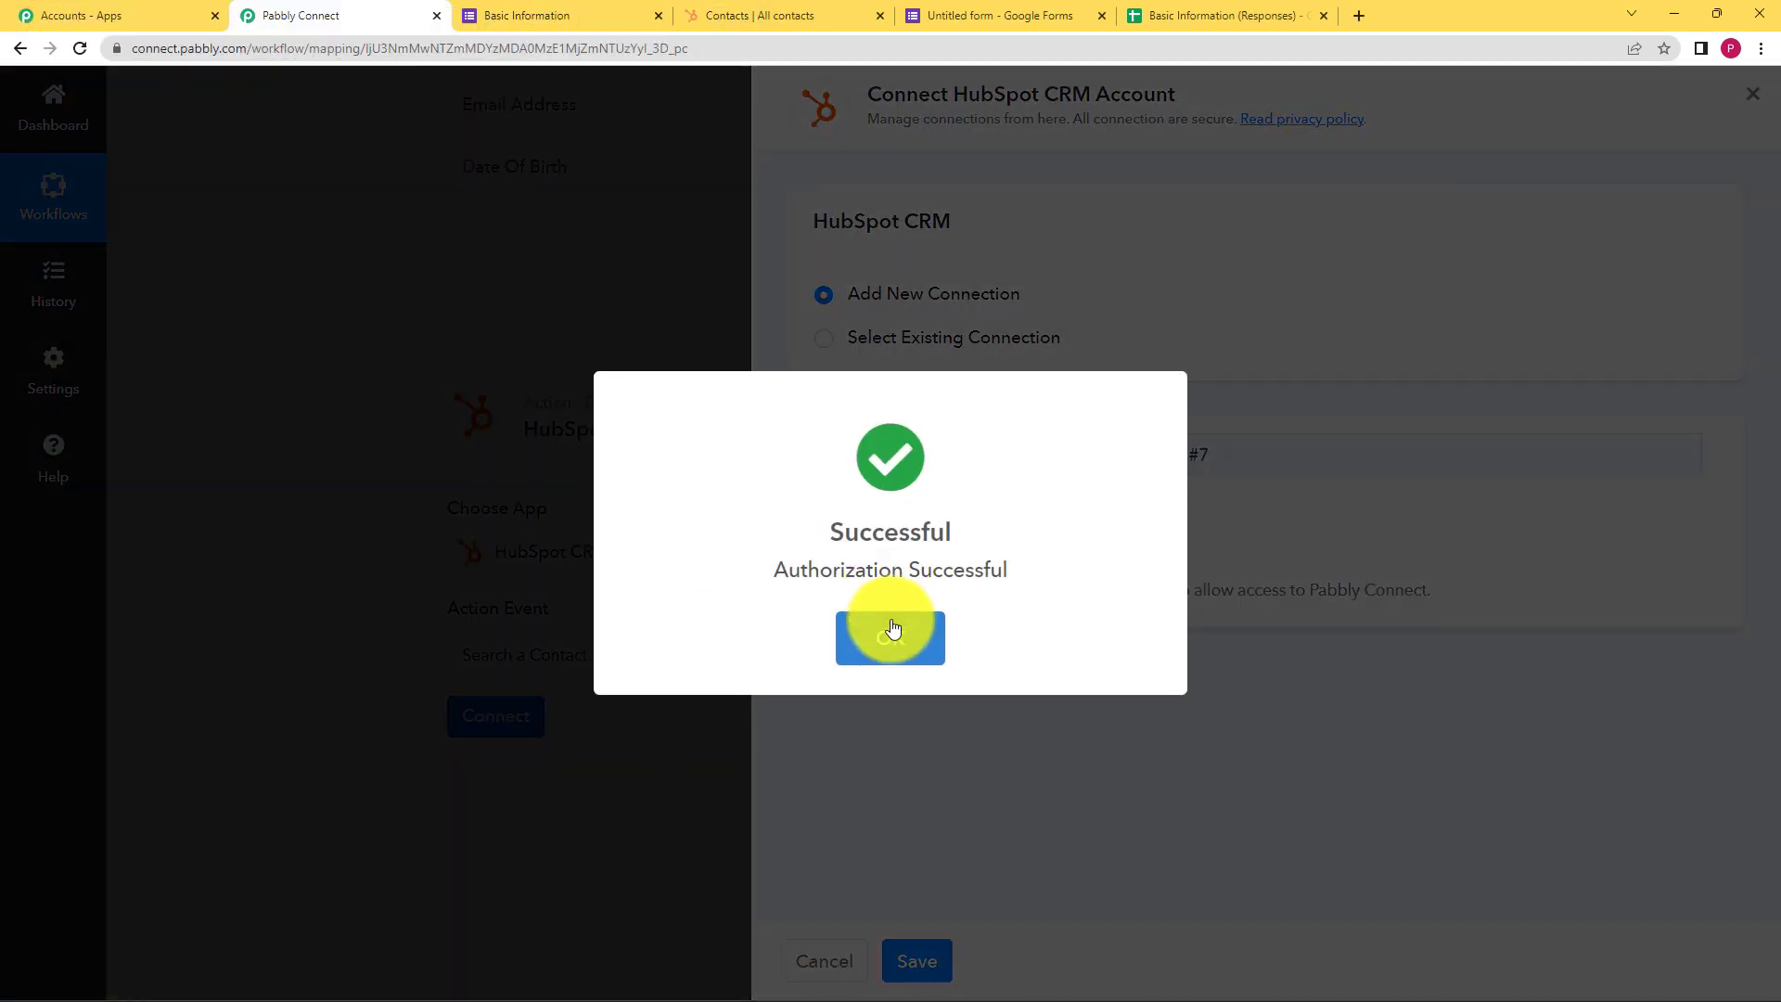
pyautogui.click(890, 626)
pyautogui.scroll(-4, 306, 682)
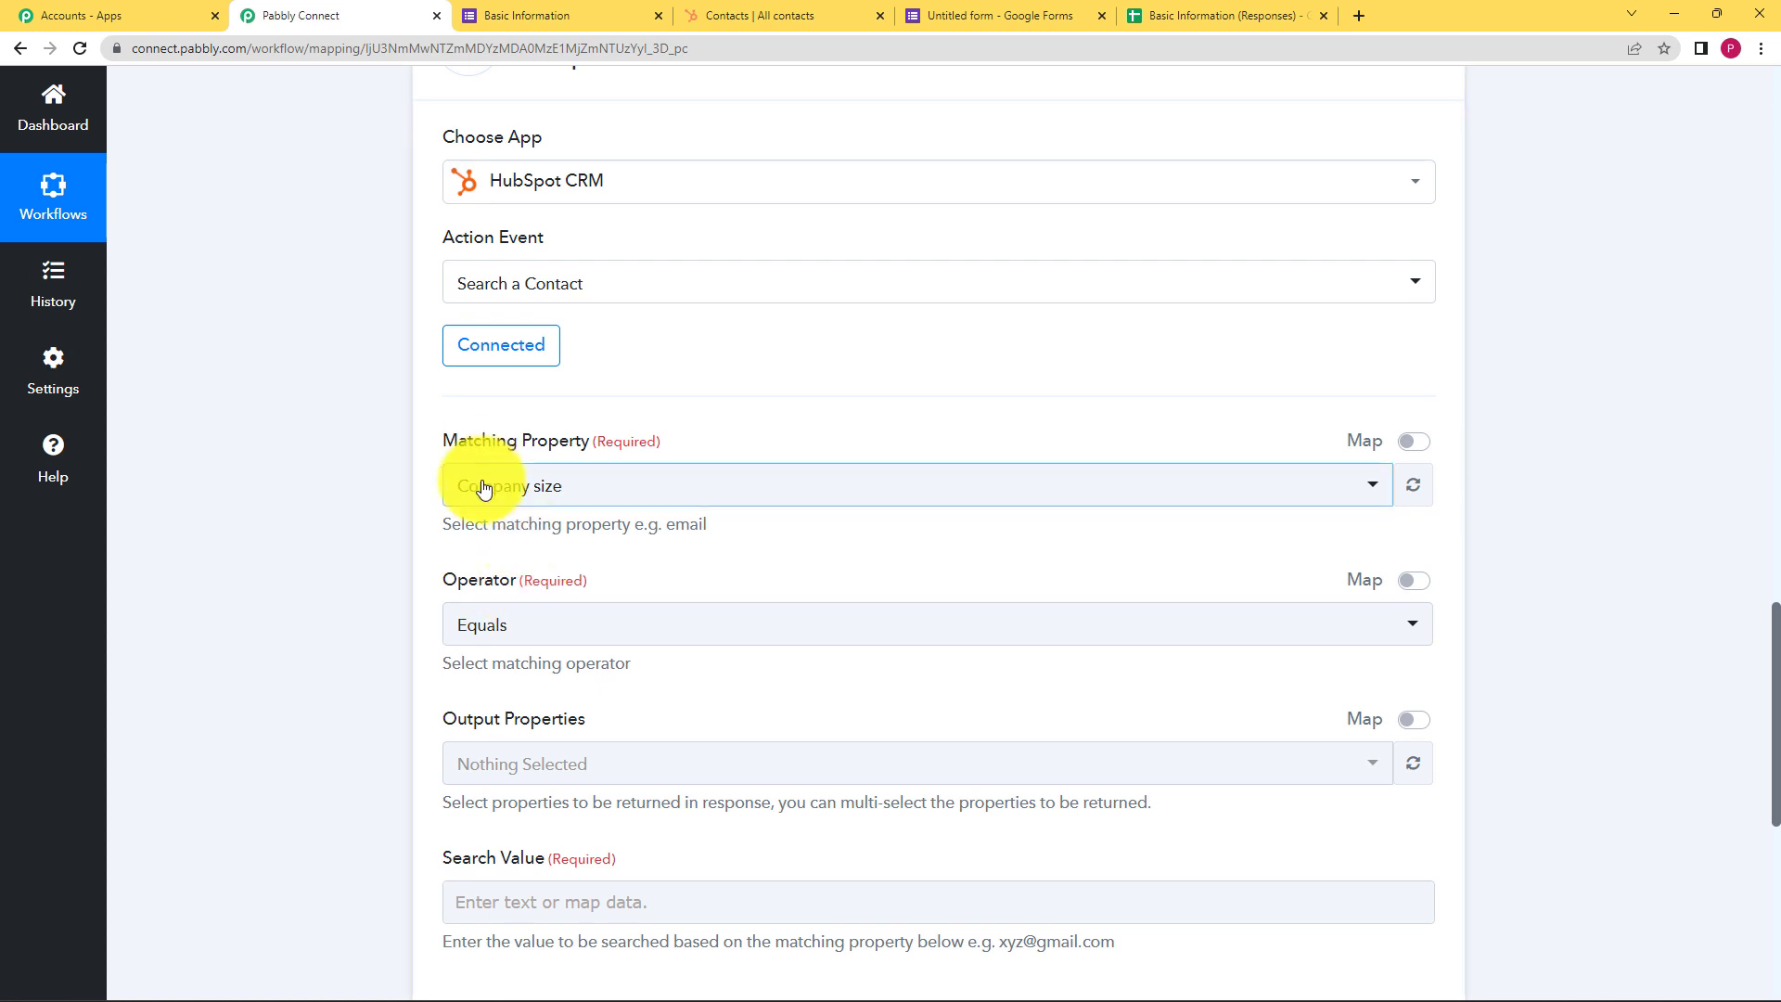
pyautogui.scroll(-2, 337, 668)
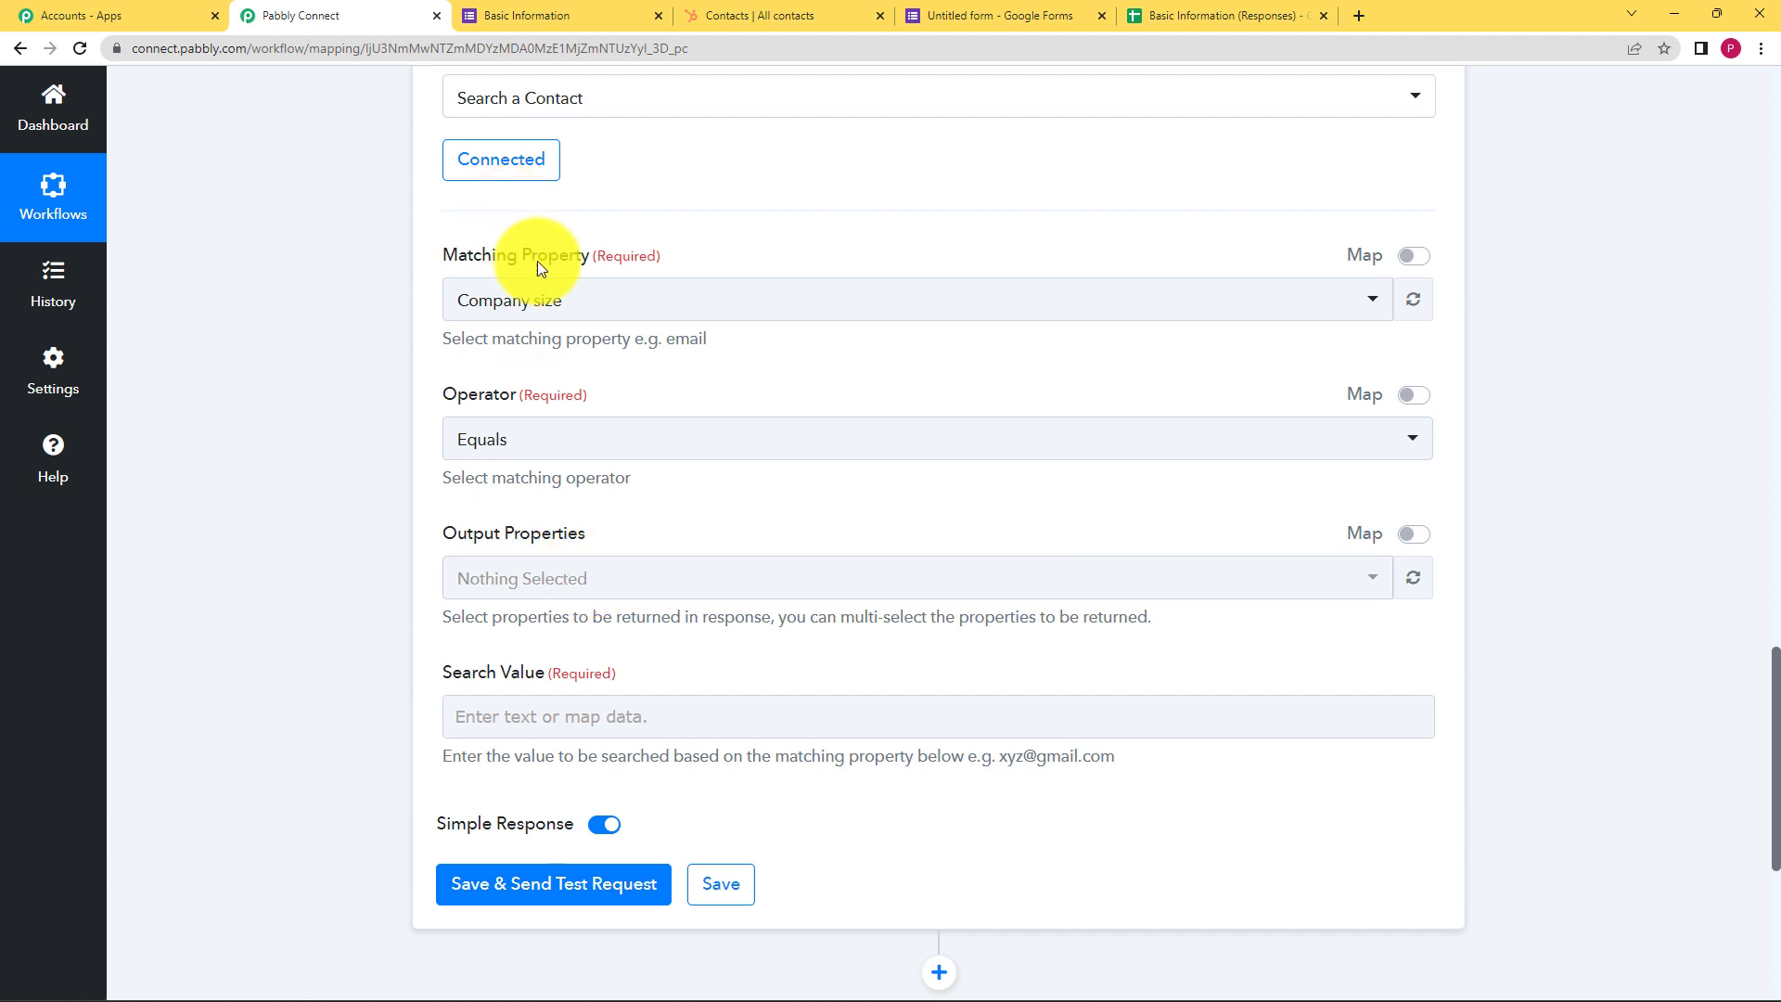
pyautogui.click(548, 299)
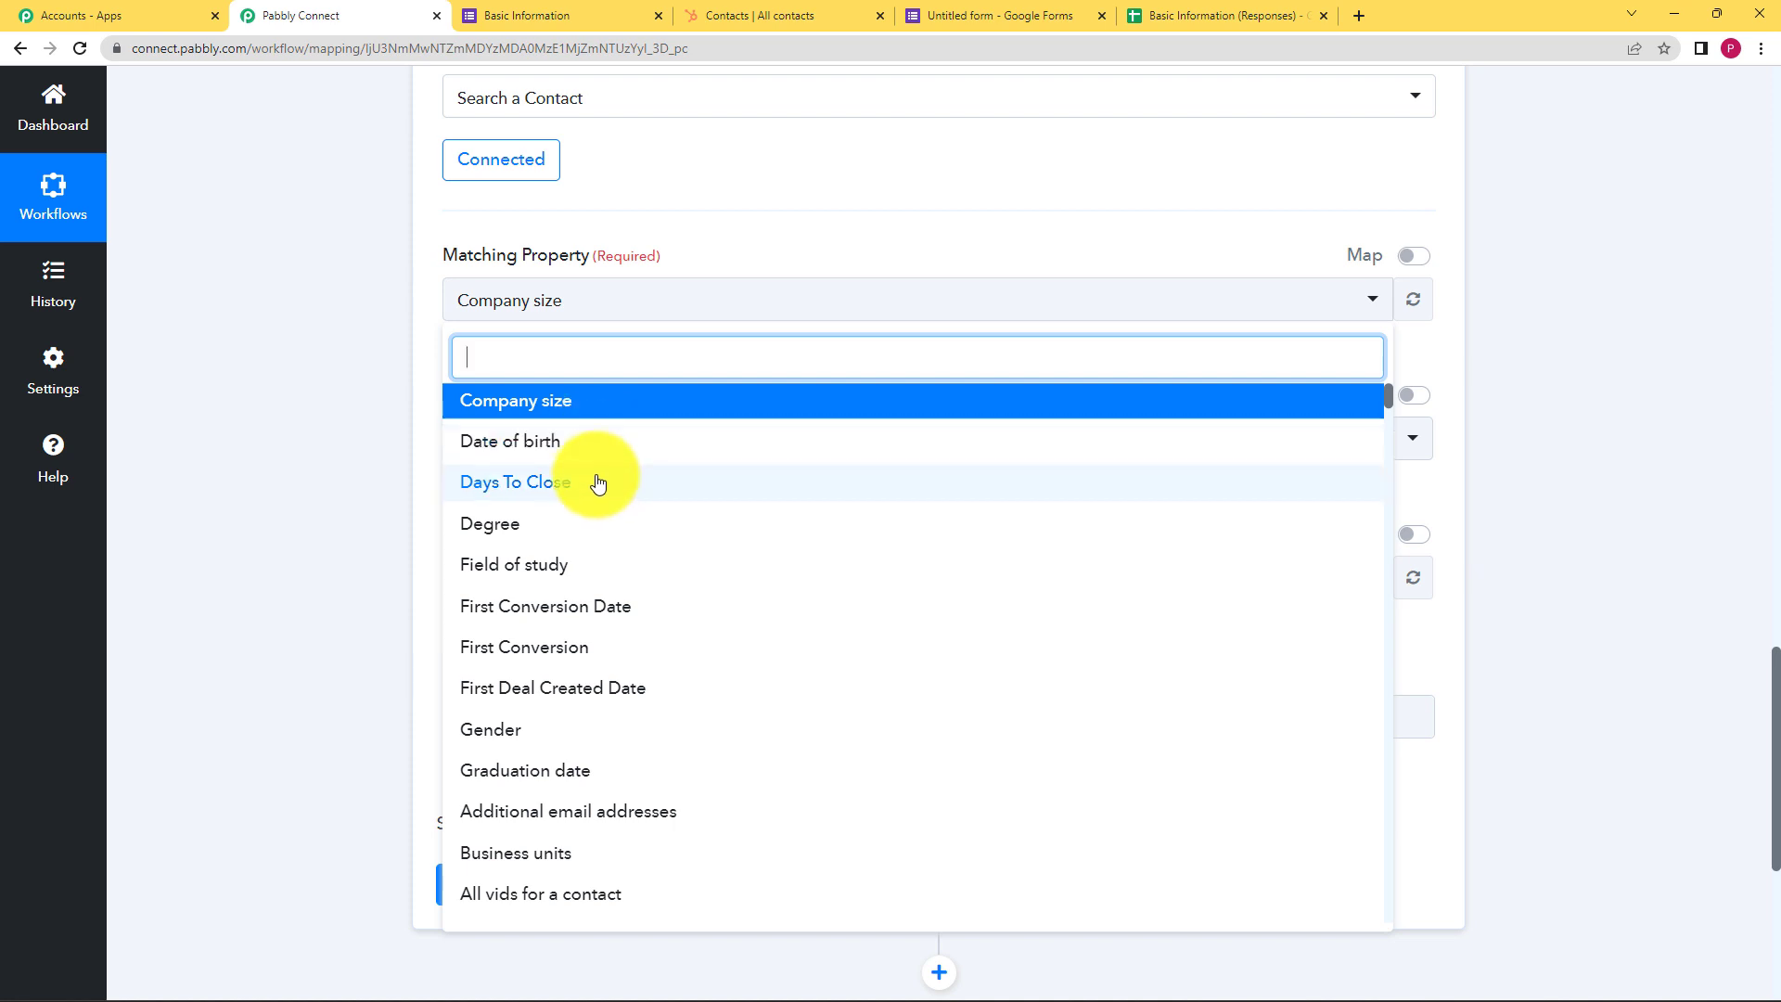
pyautogui.click(562, 313)
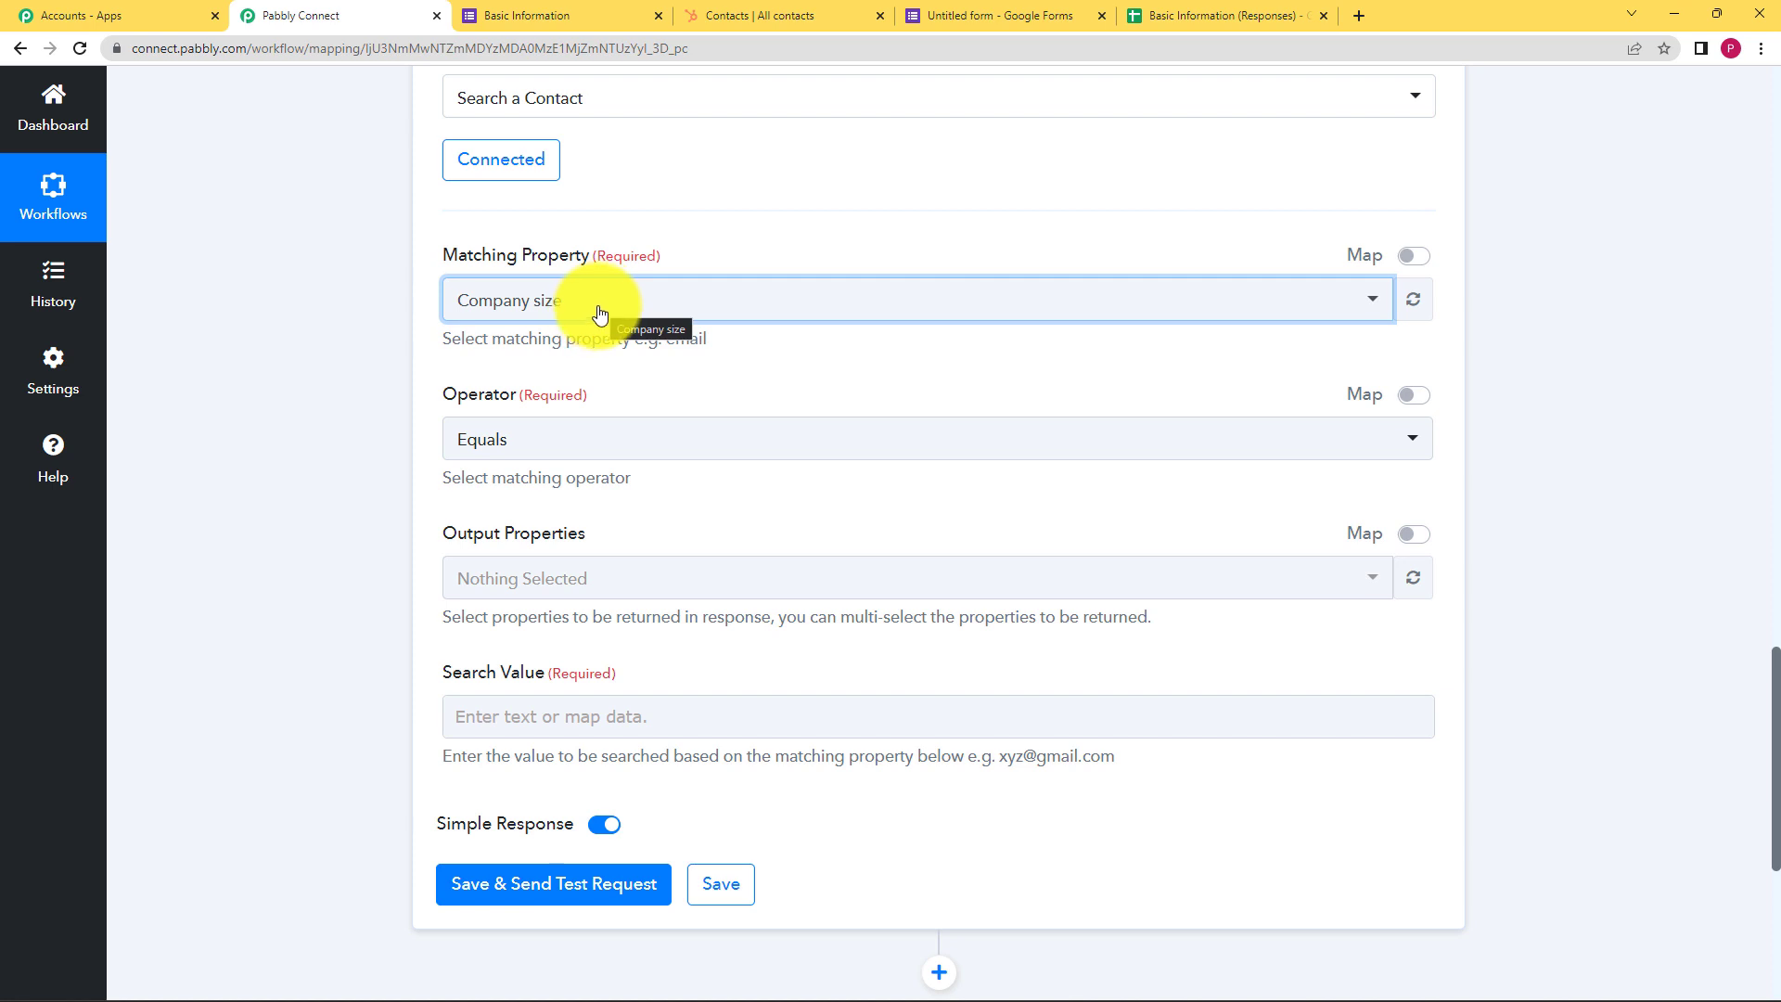
pyautogui.scroll(9, 604, 231)
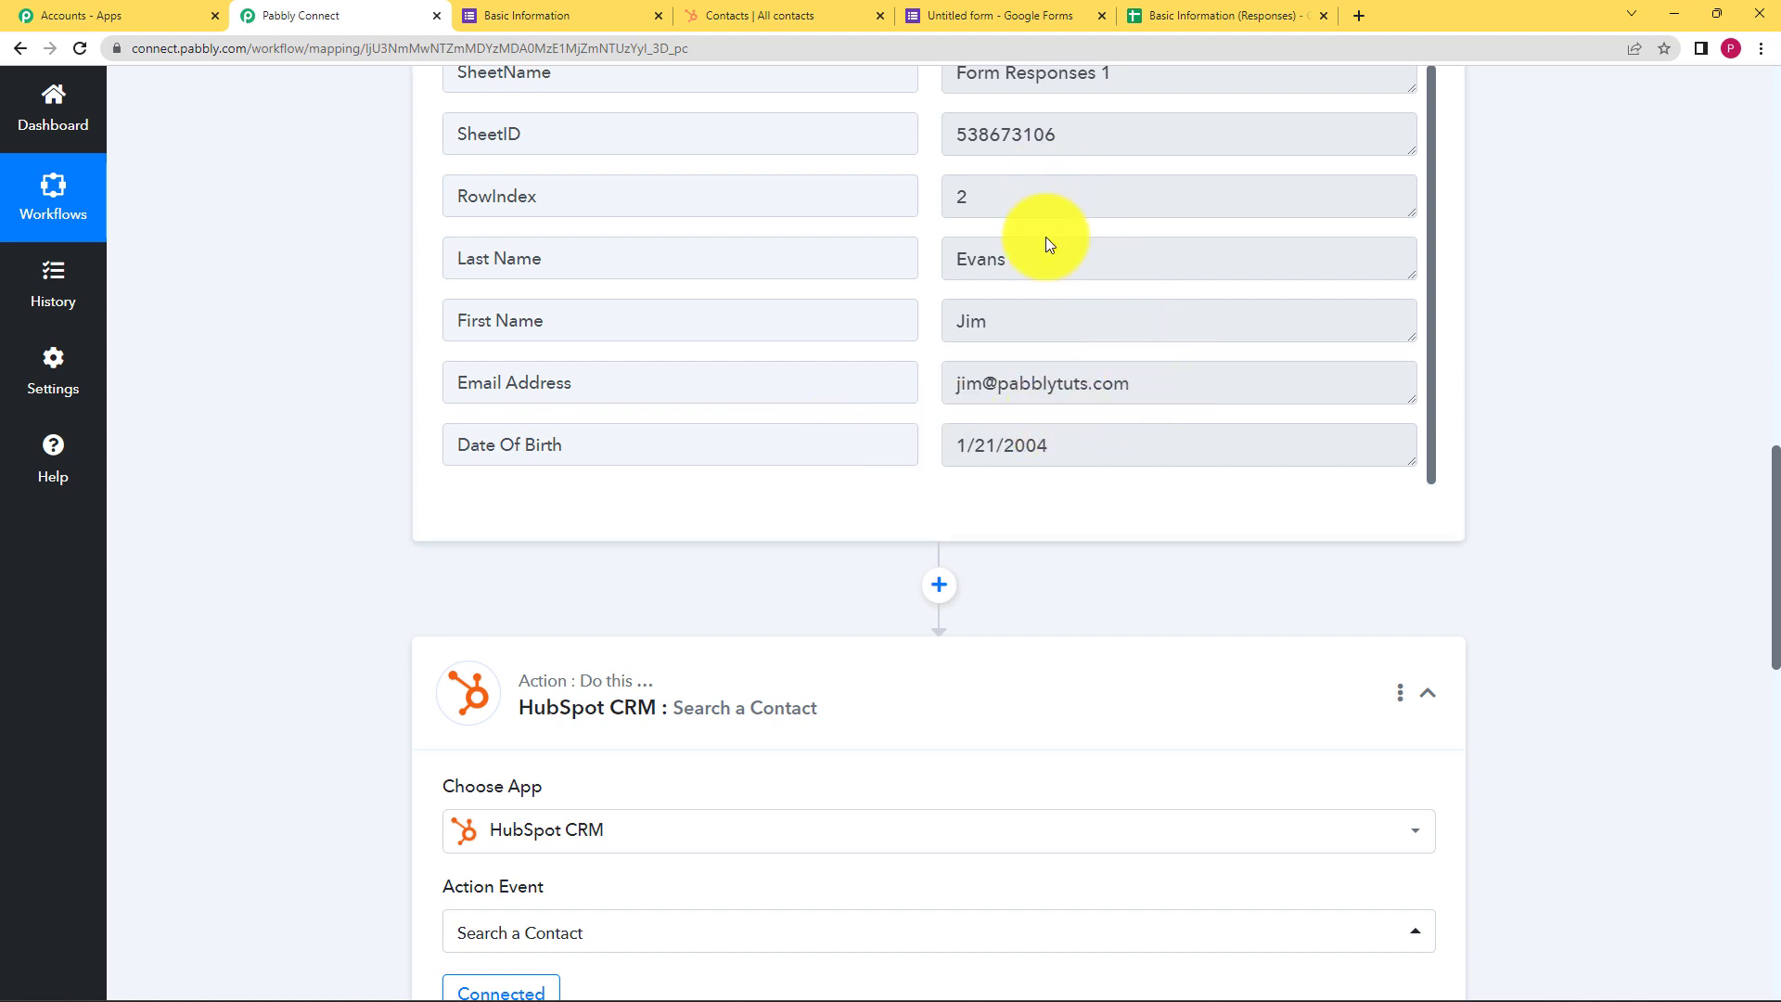
pyautogui.scroll(-1, 356, 476)
pyautogui.scroll(-3, 353, 470)
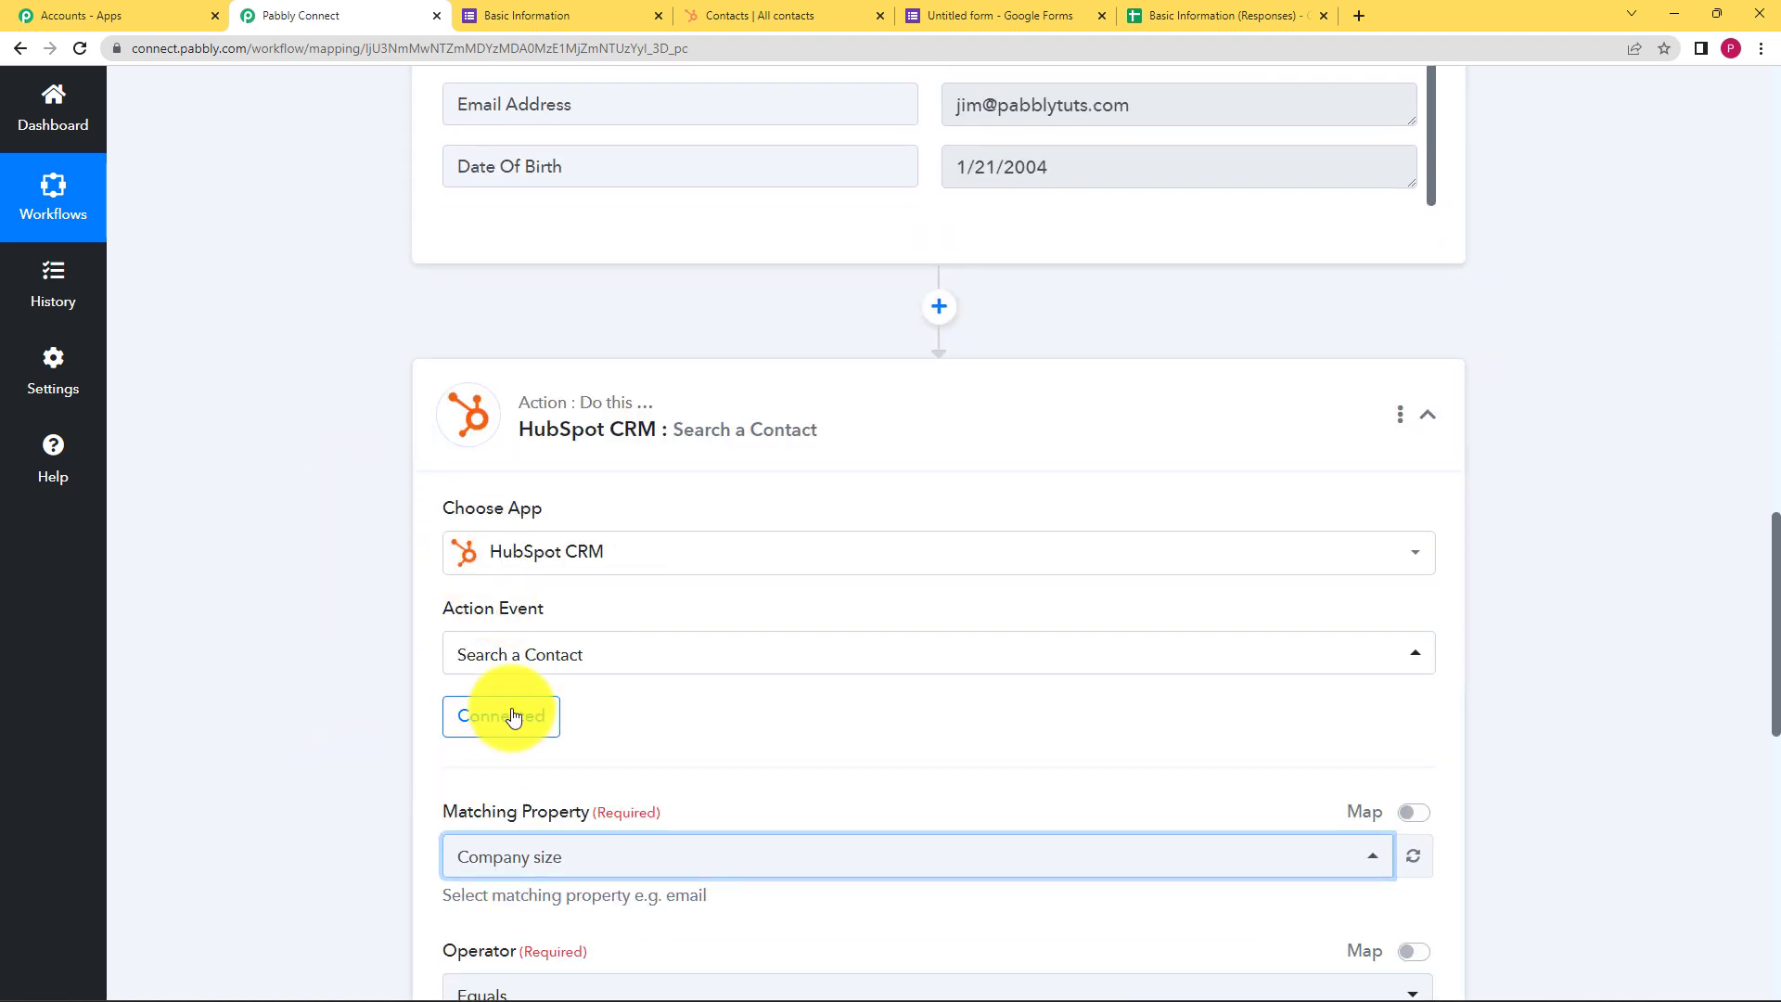
pyautogui.scroll(1, 1260, 293)
pyautogui.scroll(3, 1045, 307)
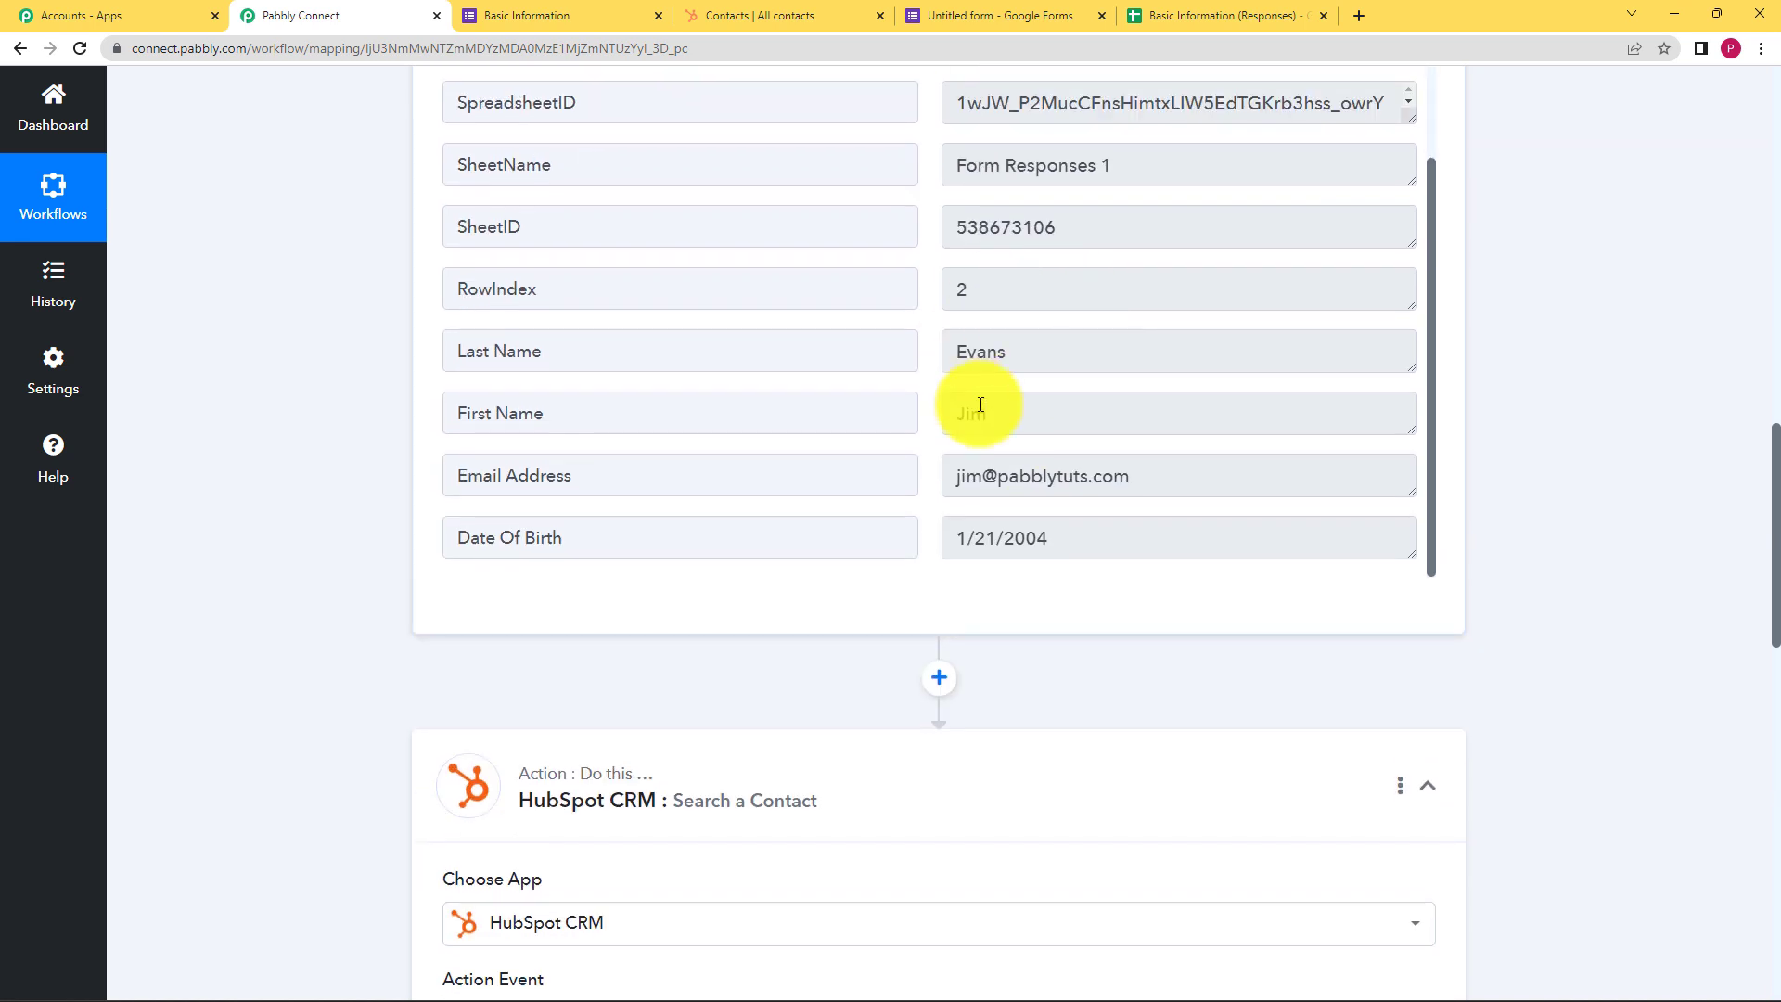
pyautogui.moveTo(1197, 496); pyautogui.dragTo(974, 482)
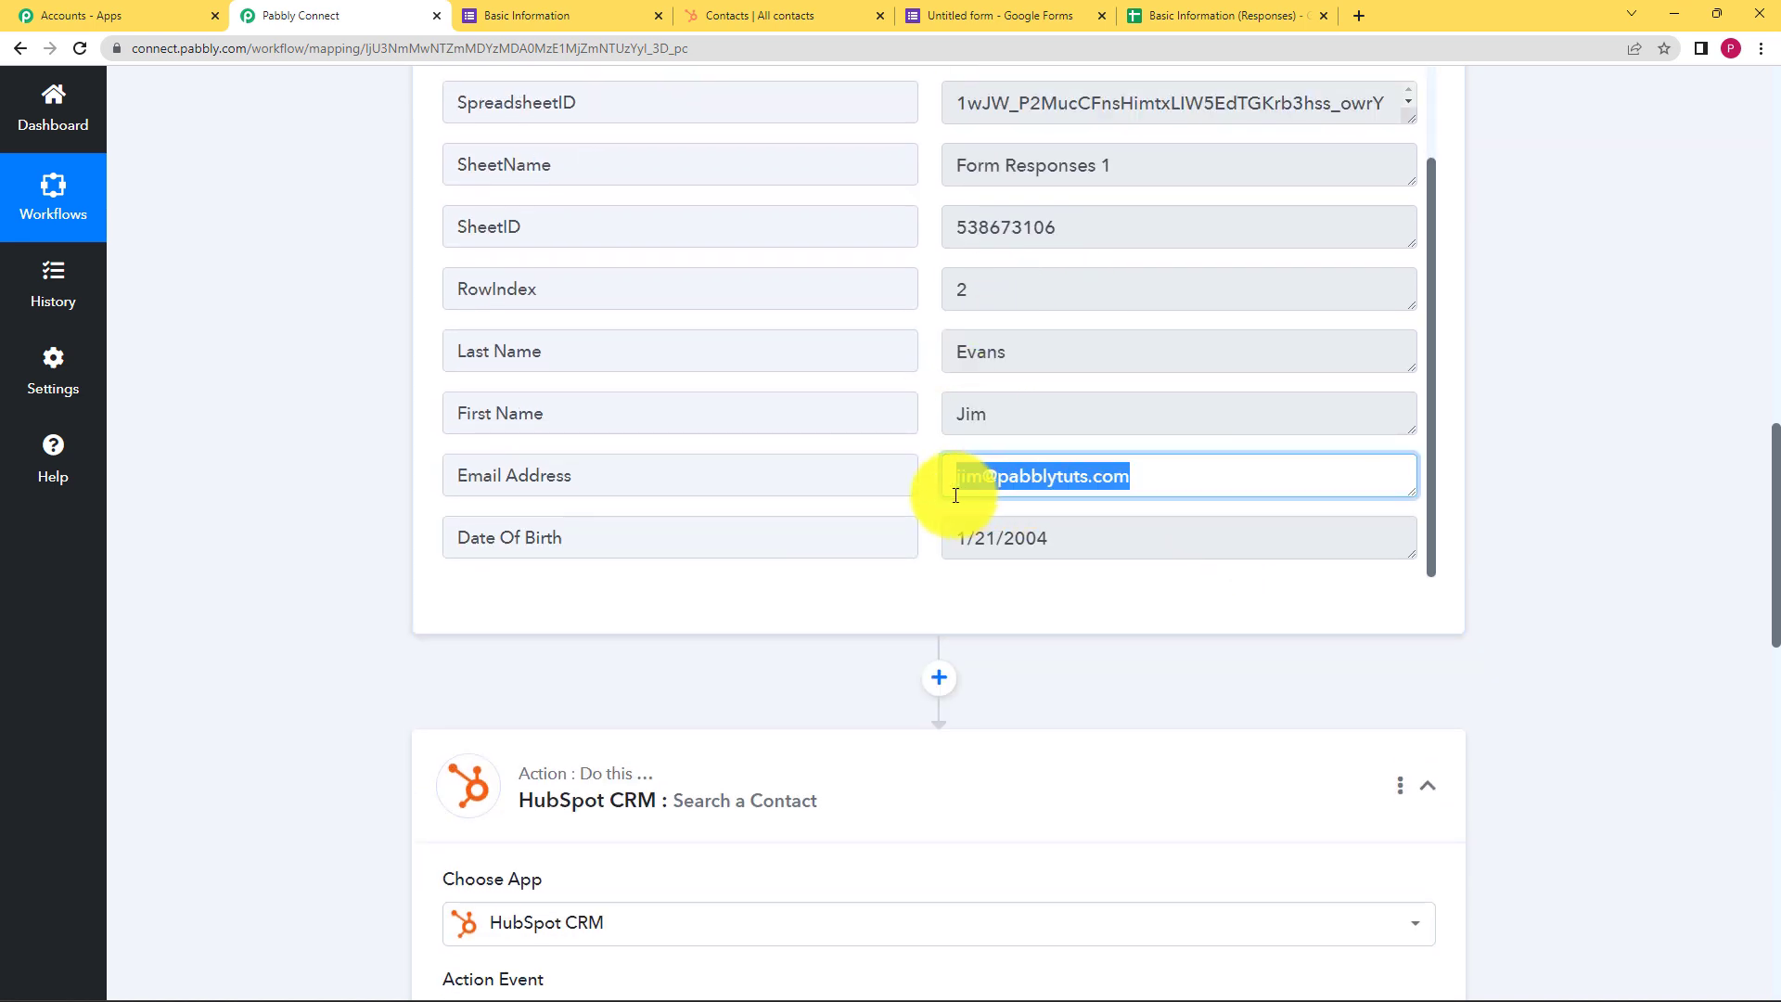
pyautogui.click(860, 664)
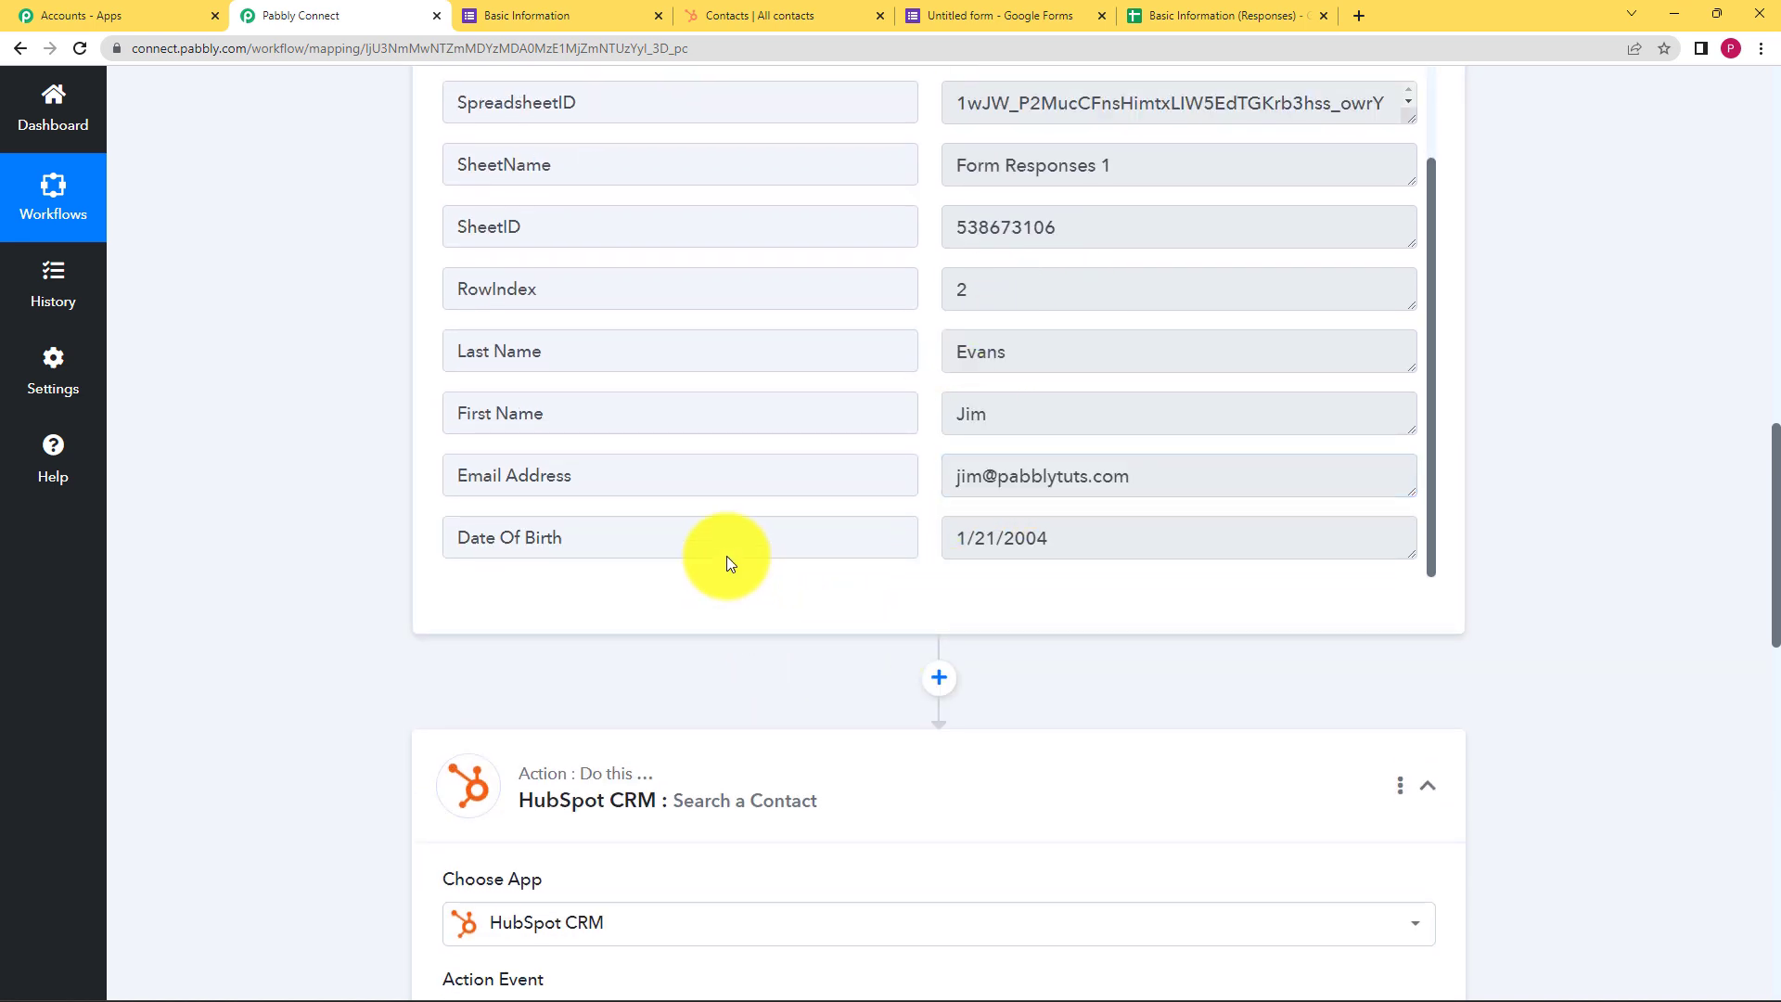
pyautogui.scroll(-1, 731, 609)
pyautogui.moveTo(1181, 382); pyautogui.dragTo(933, 396)
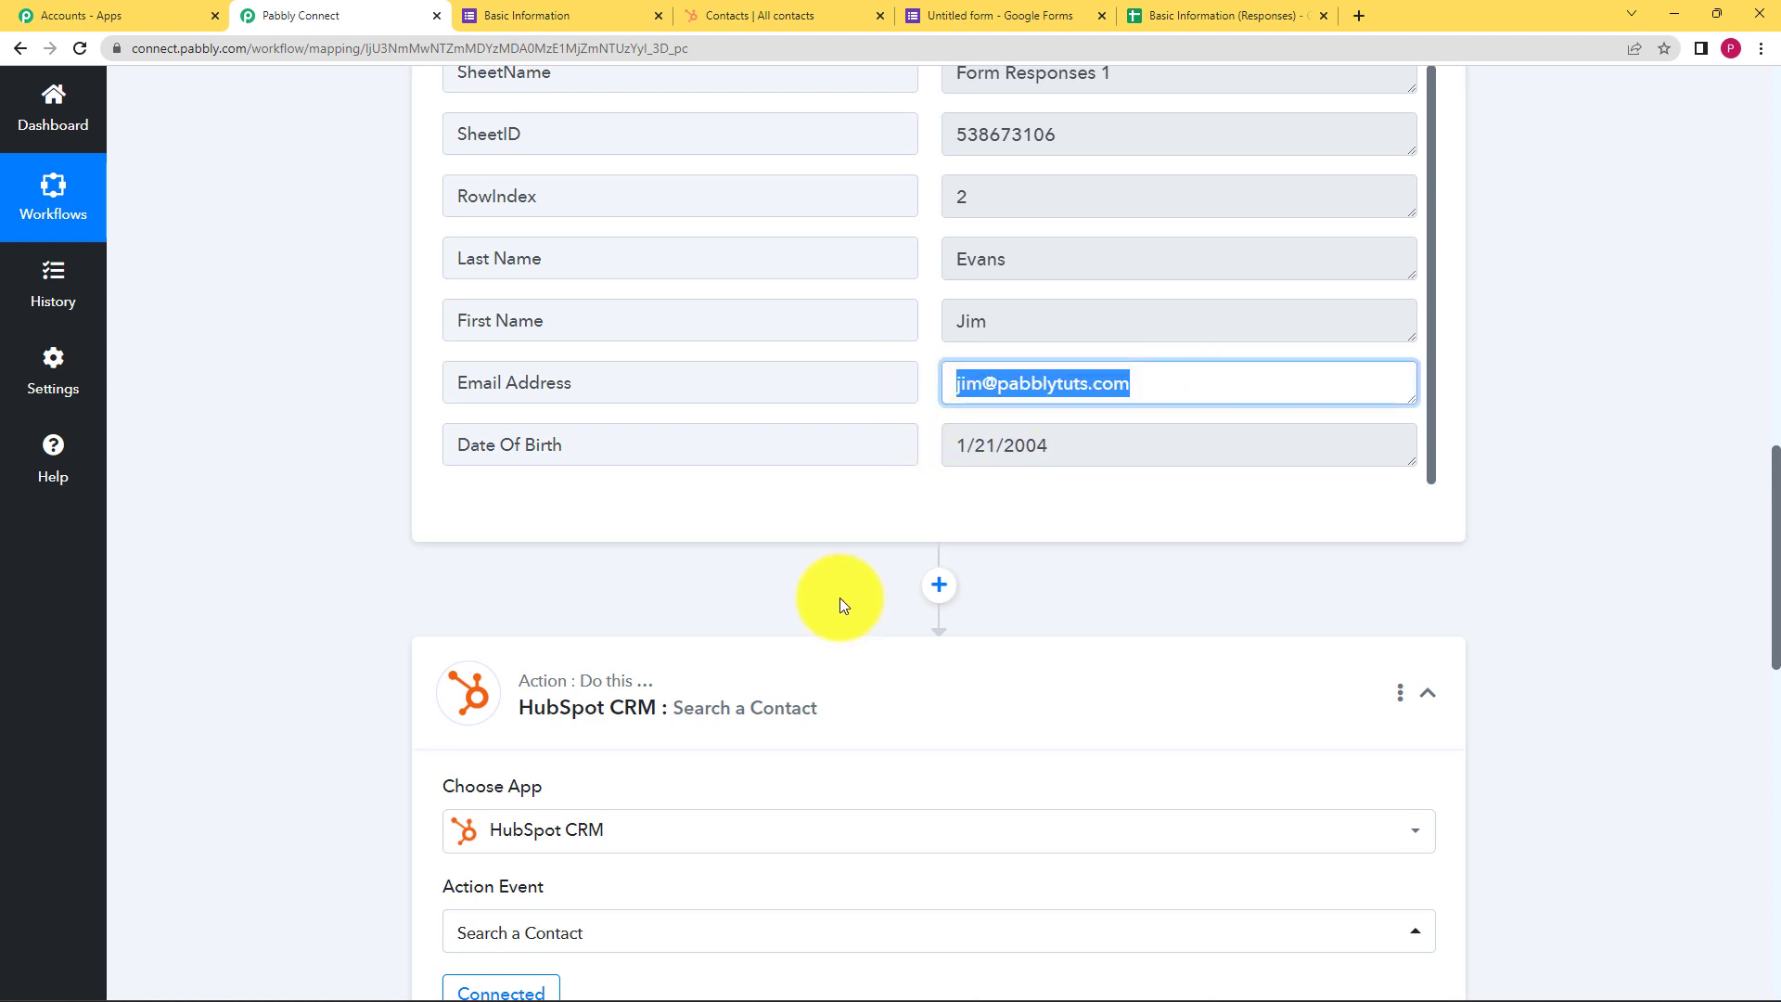
pyautogui.click(1045, 593)
pyautogui.scroll(-6, 1020, 598)
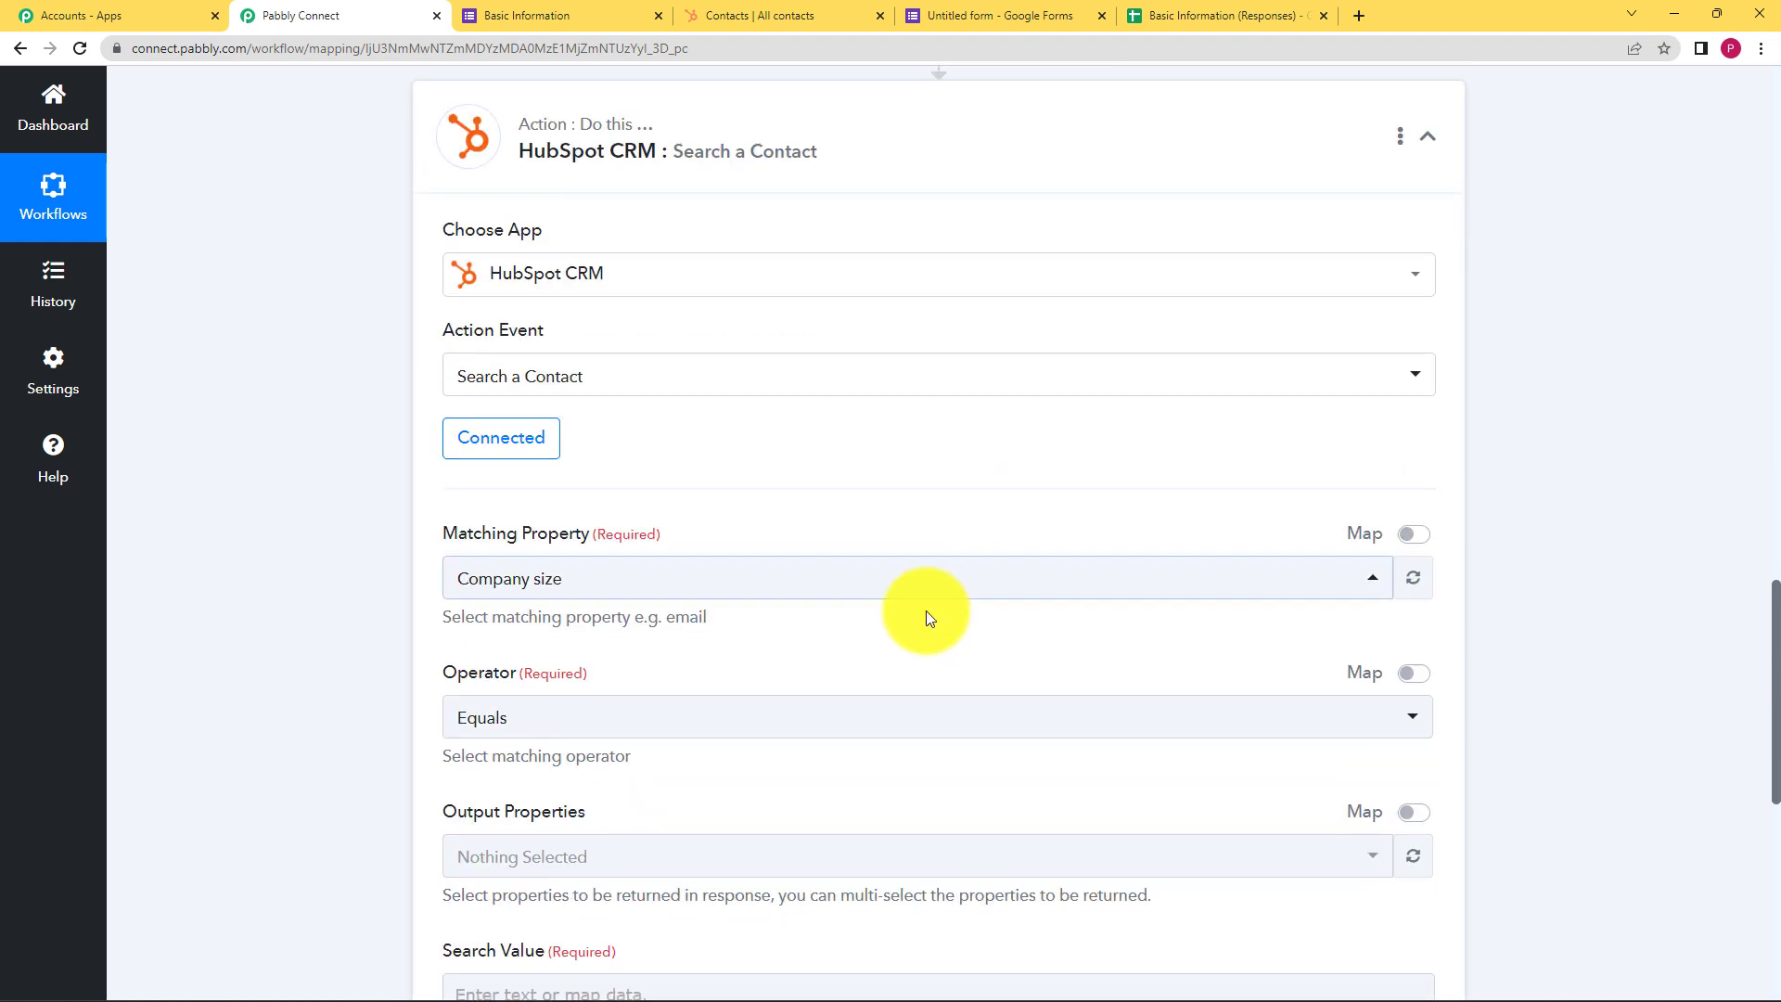
# Set Matching Property to Email, briefly checking the HubSpot contacts tab
pyautogui.click(684, 579)
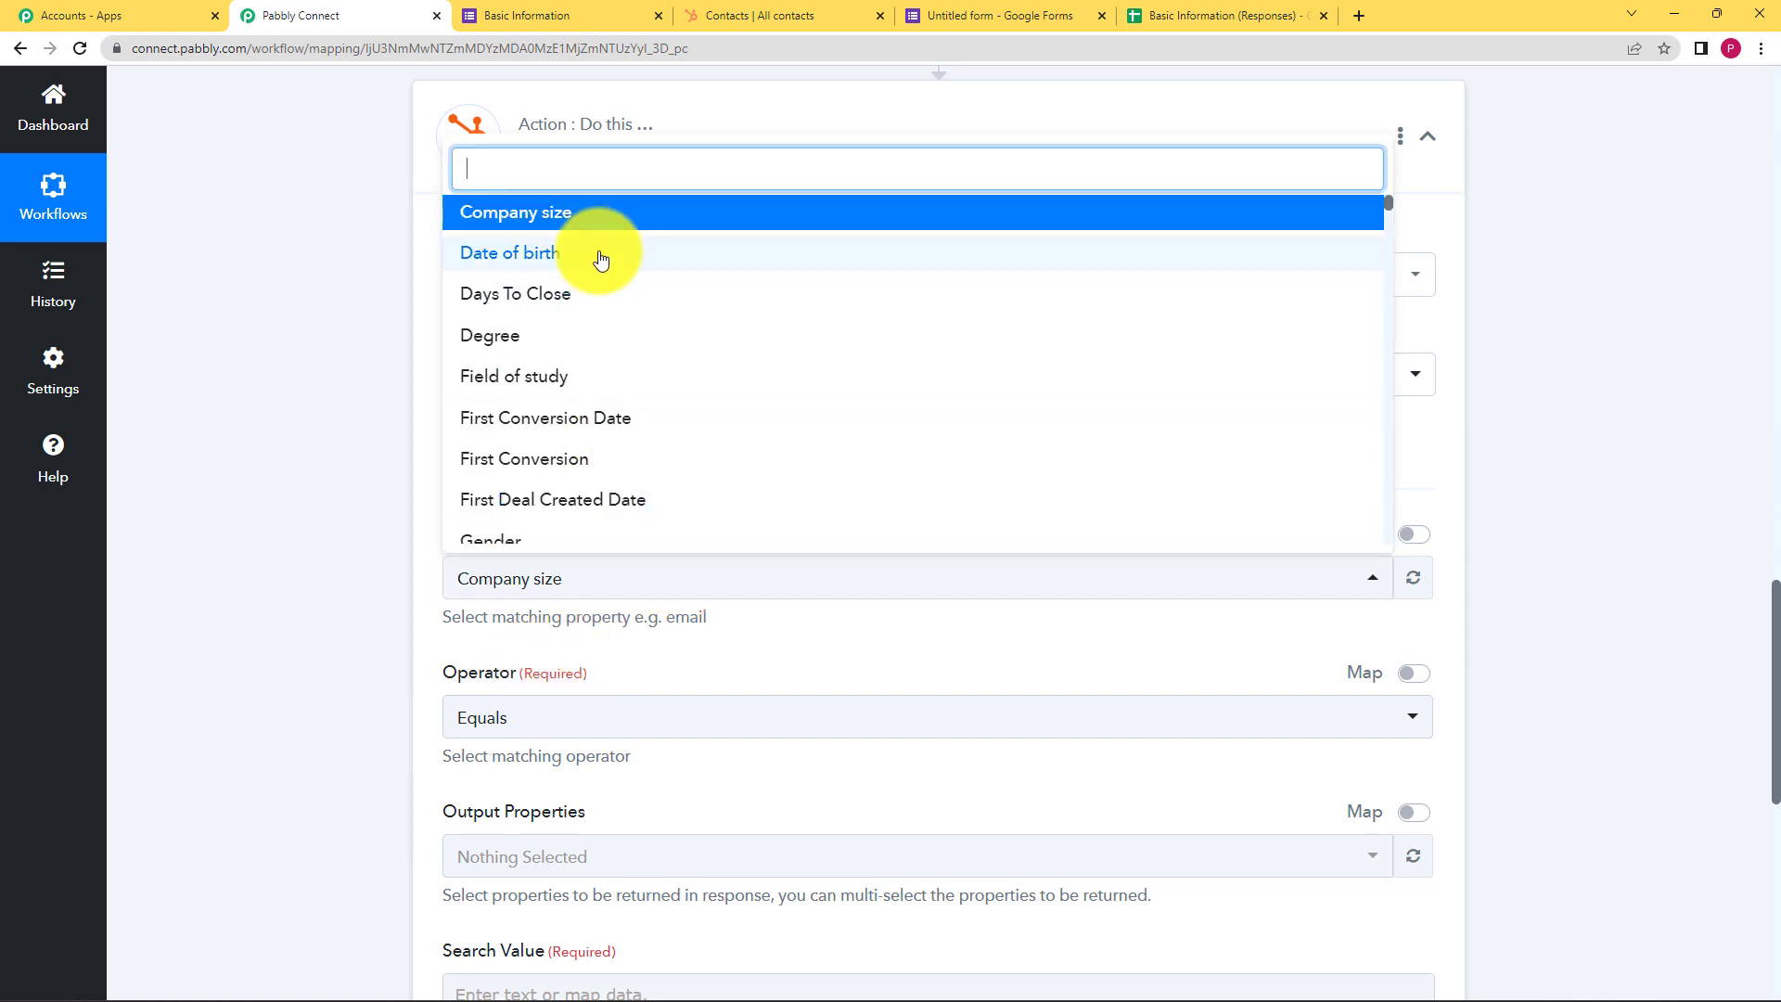
pyautogui.write('ema')
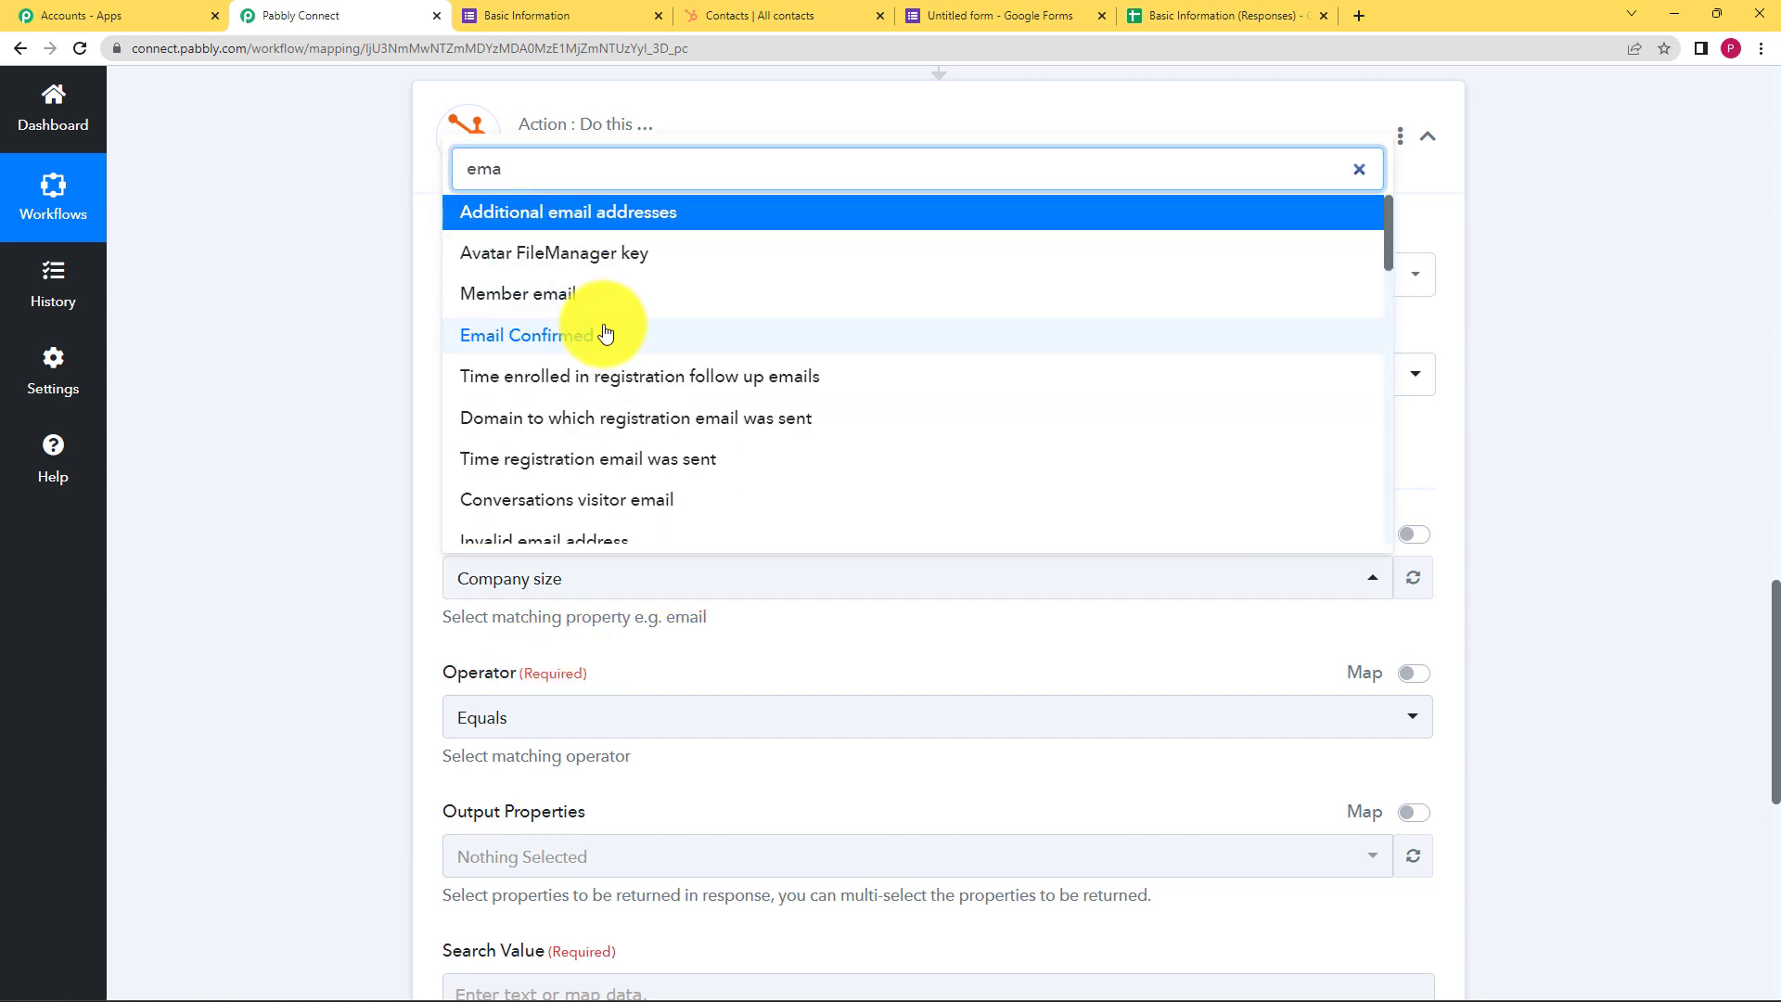
pyautogui.write('il')
pyautogui.scroll(-10, 631, 297)
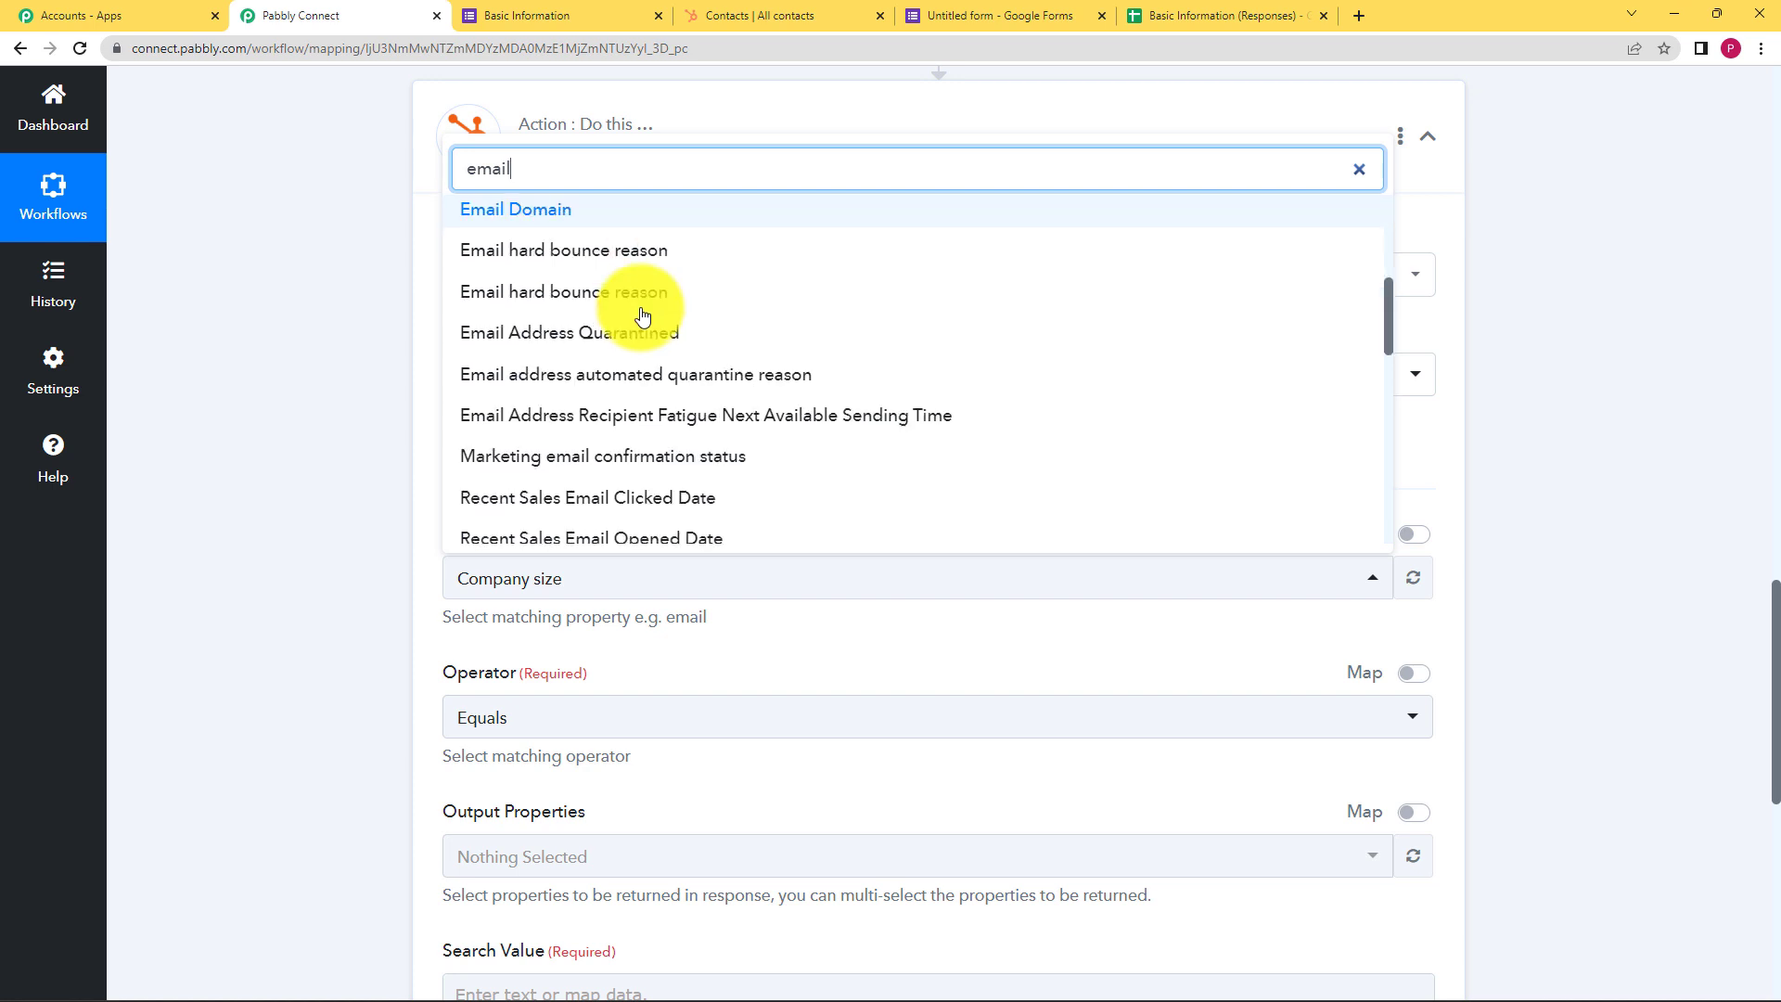
pyautogui.click(581, 415)
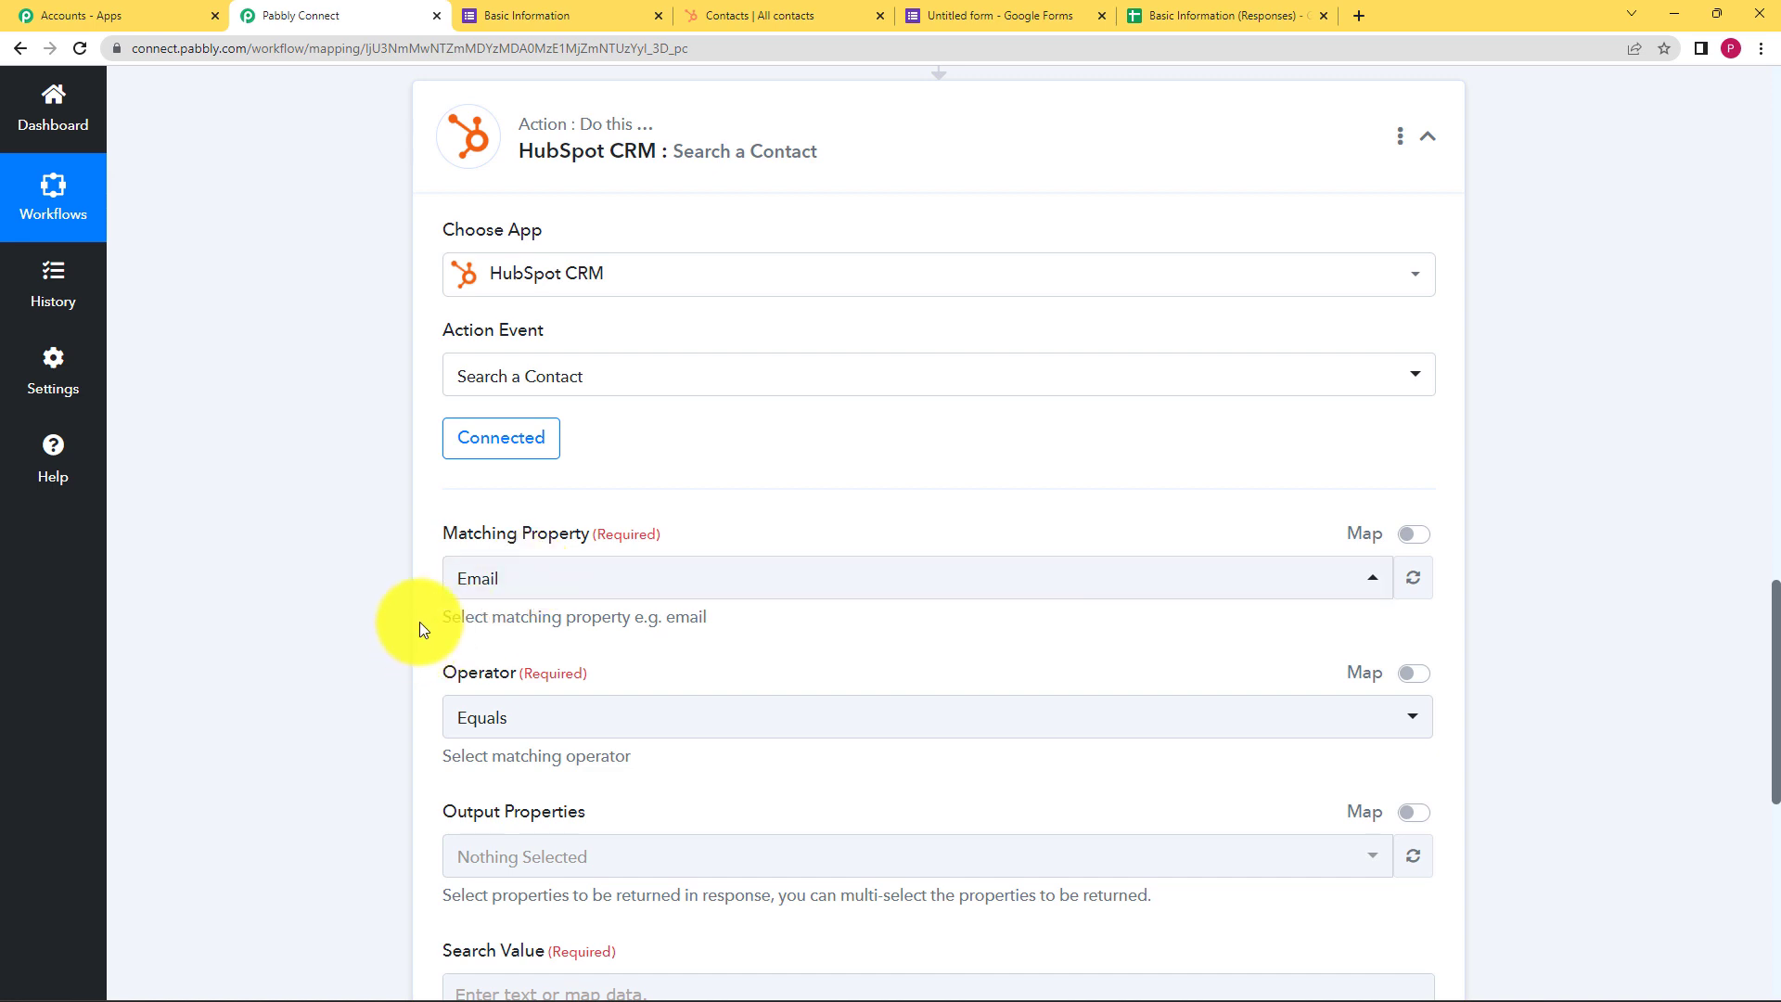
pyautogui.click(742, 15)
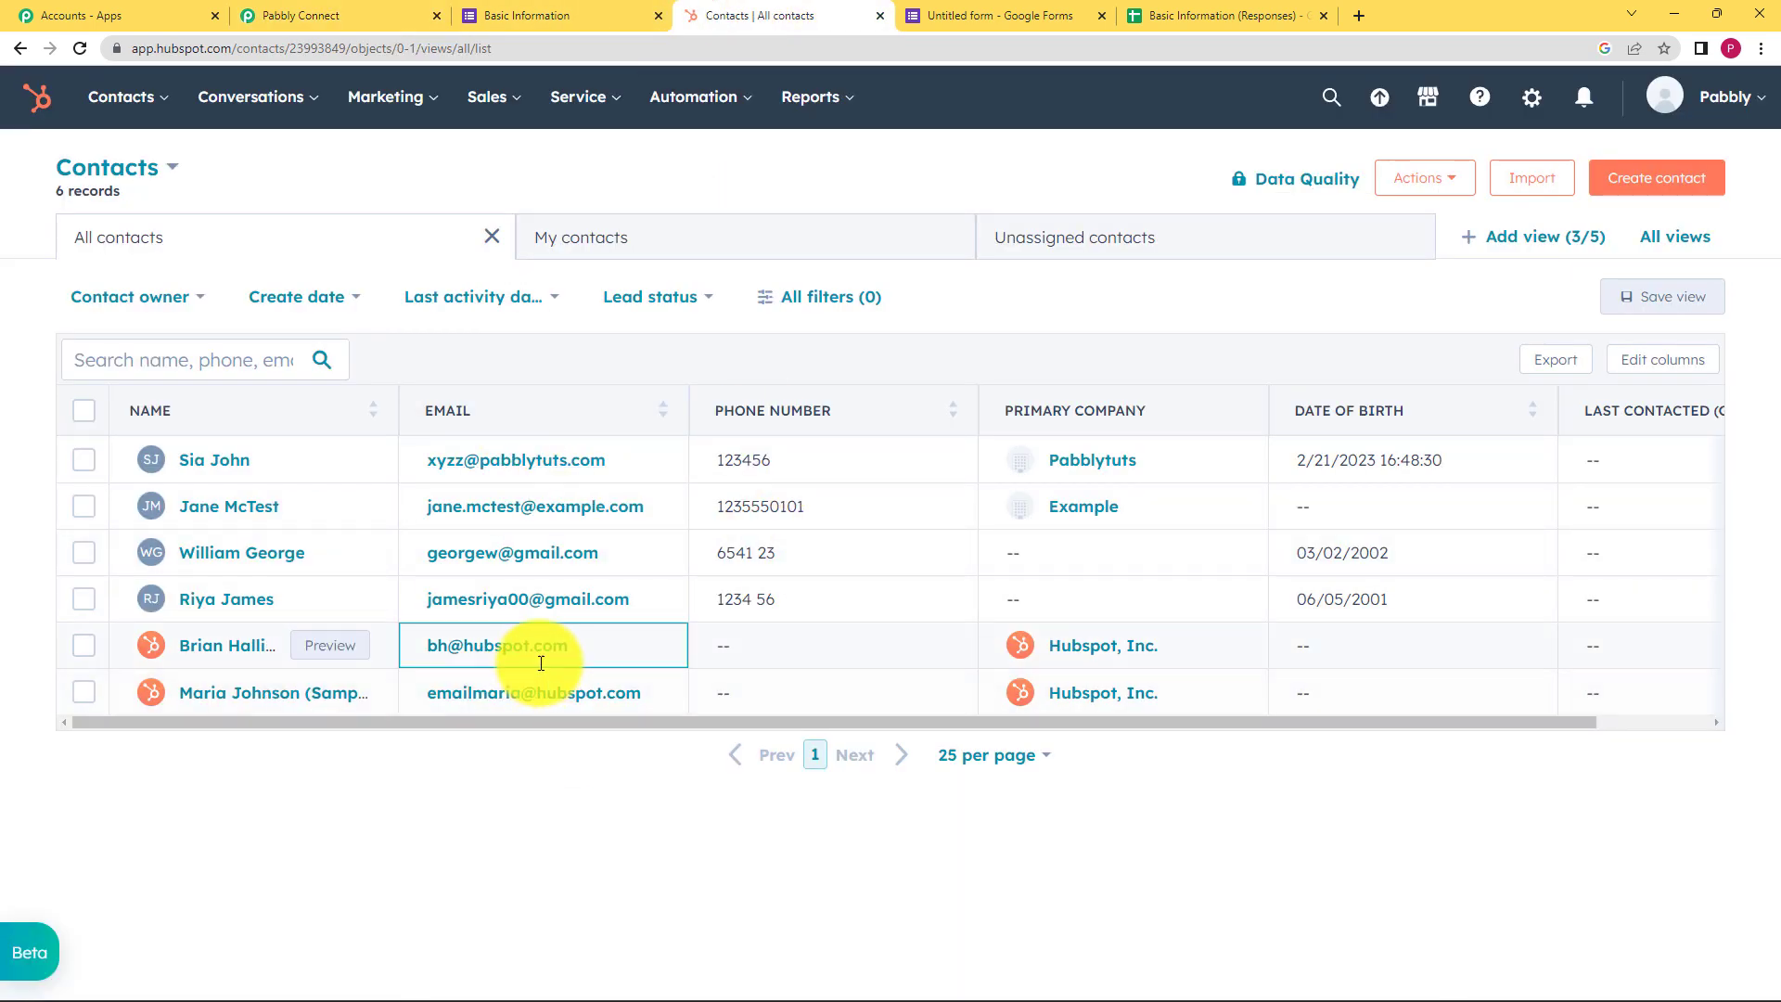
pyautogui.click(300, 15)
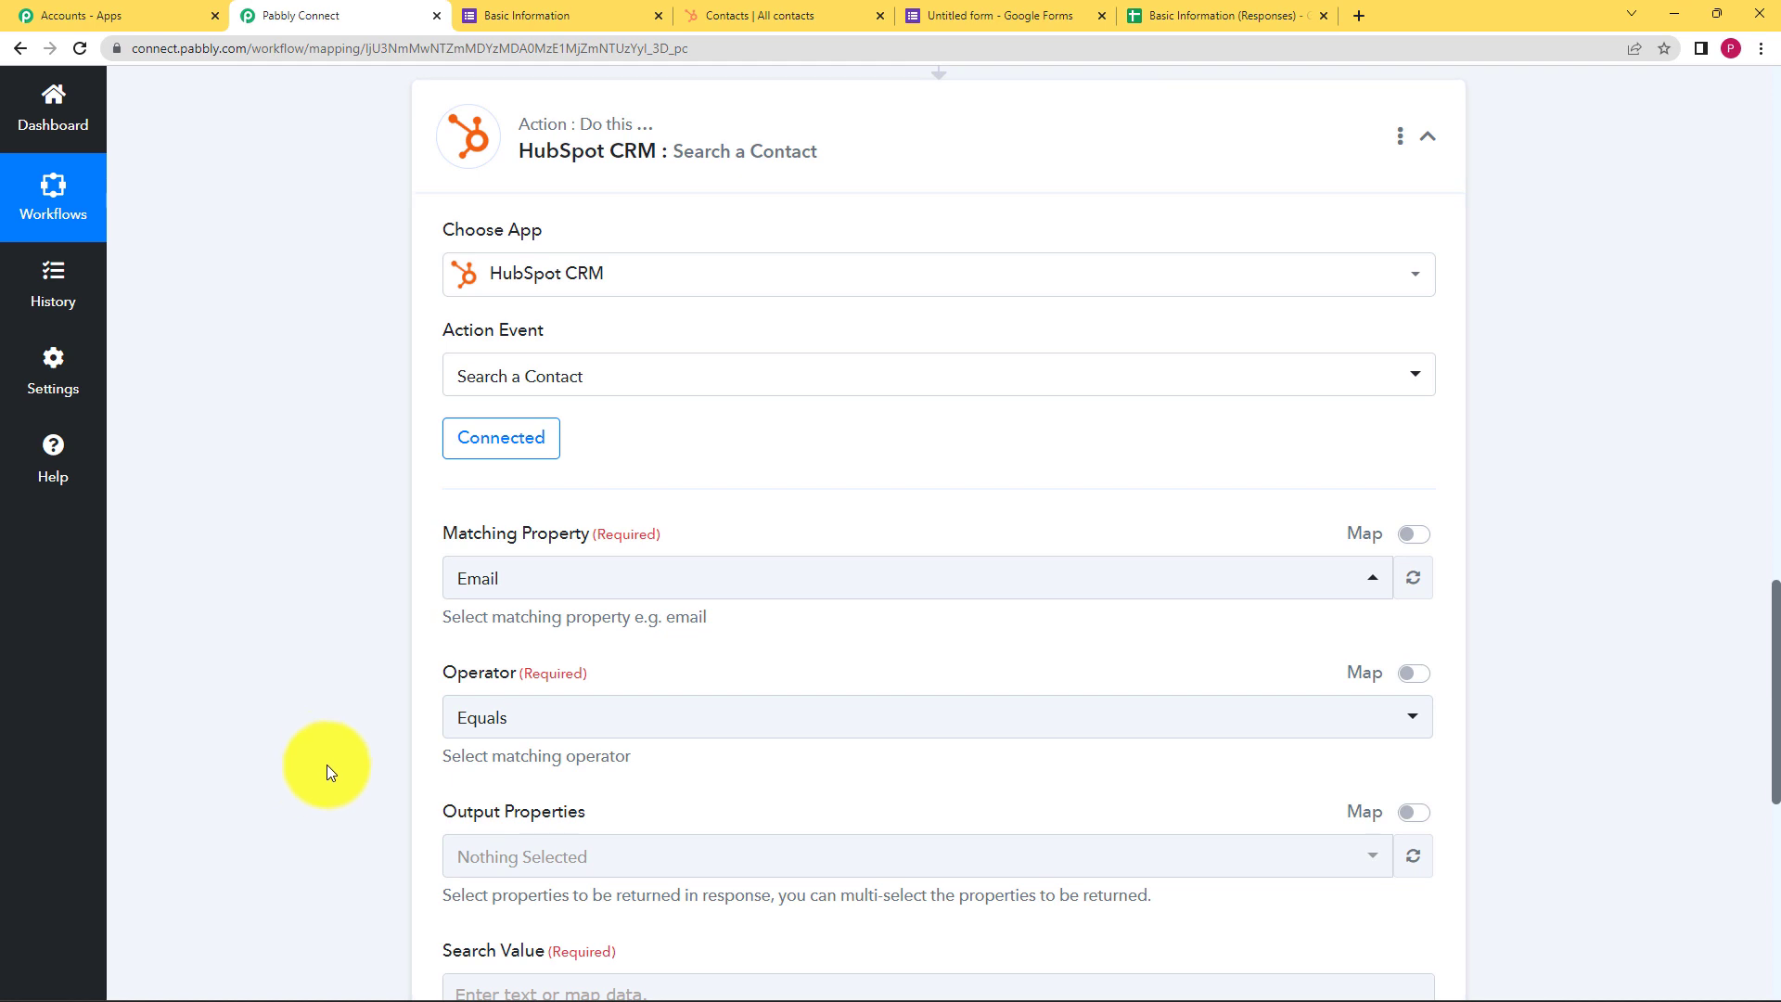
pyautogui.scroll(-2, 508, 476)
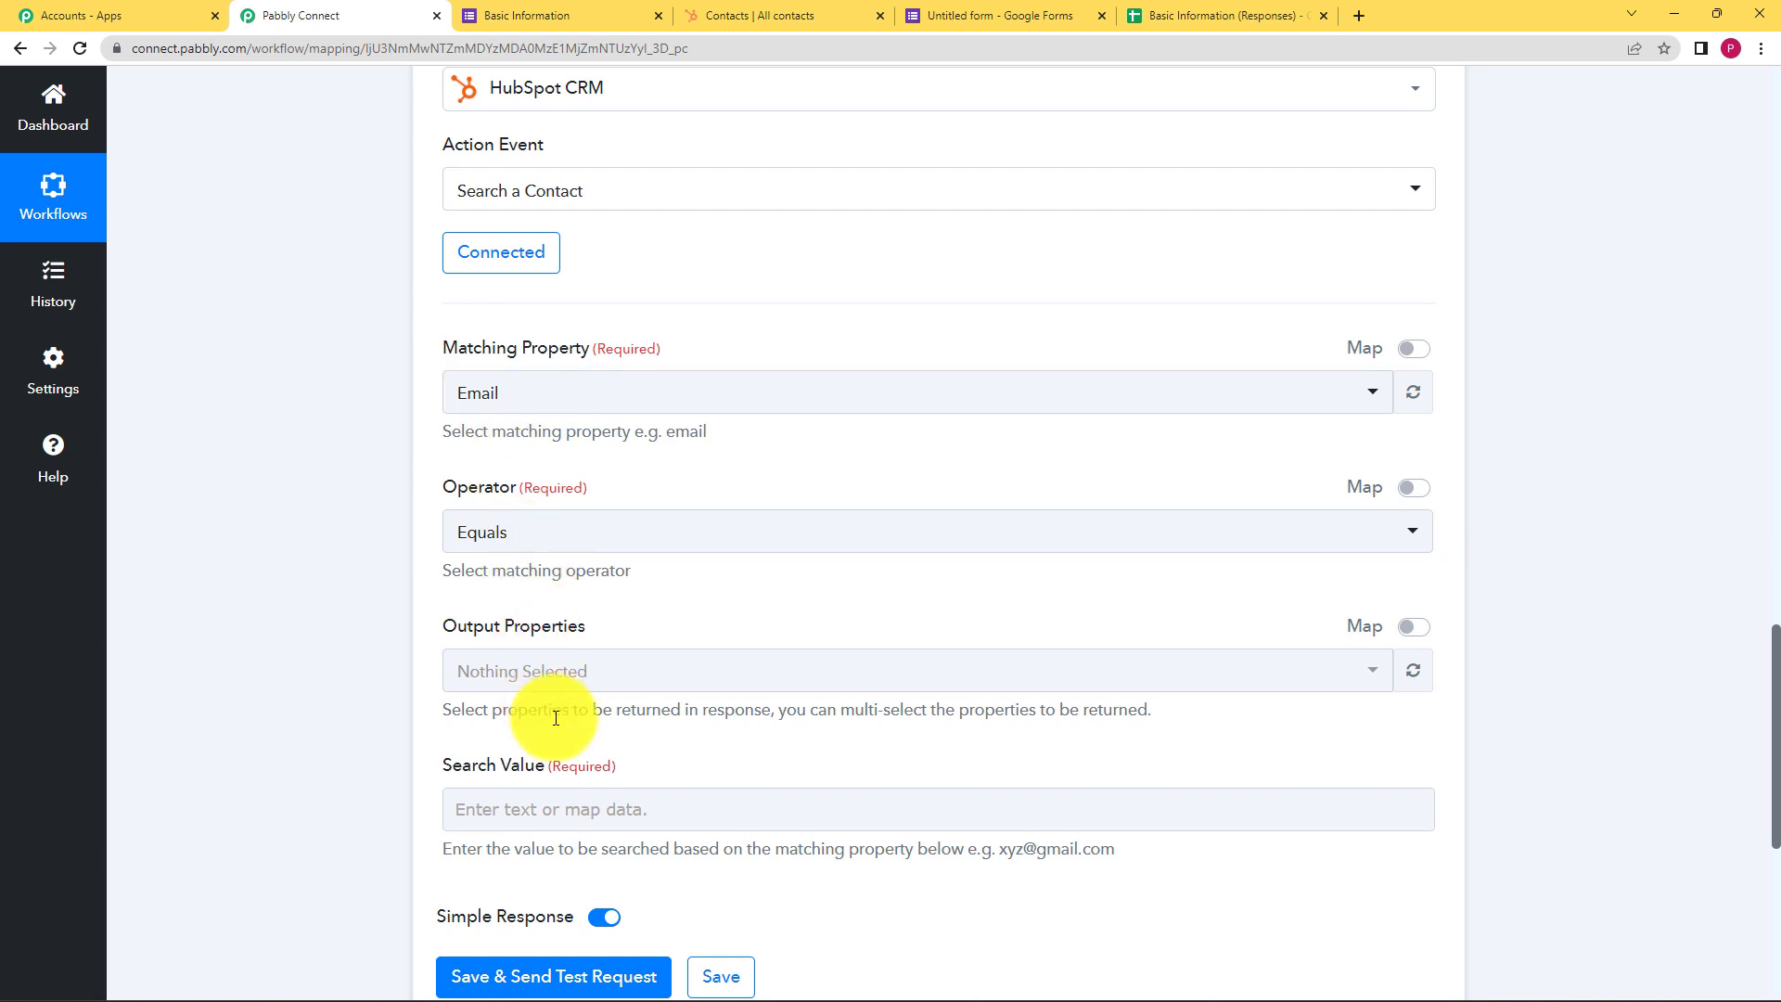
# Add Date of birth and First Name to the Output Properties
pyautogui.click(485, 674)
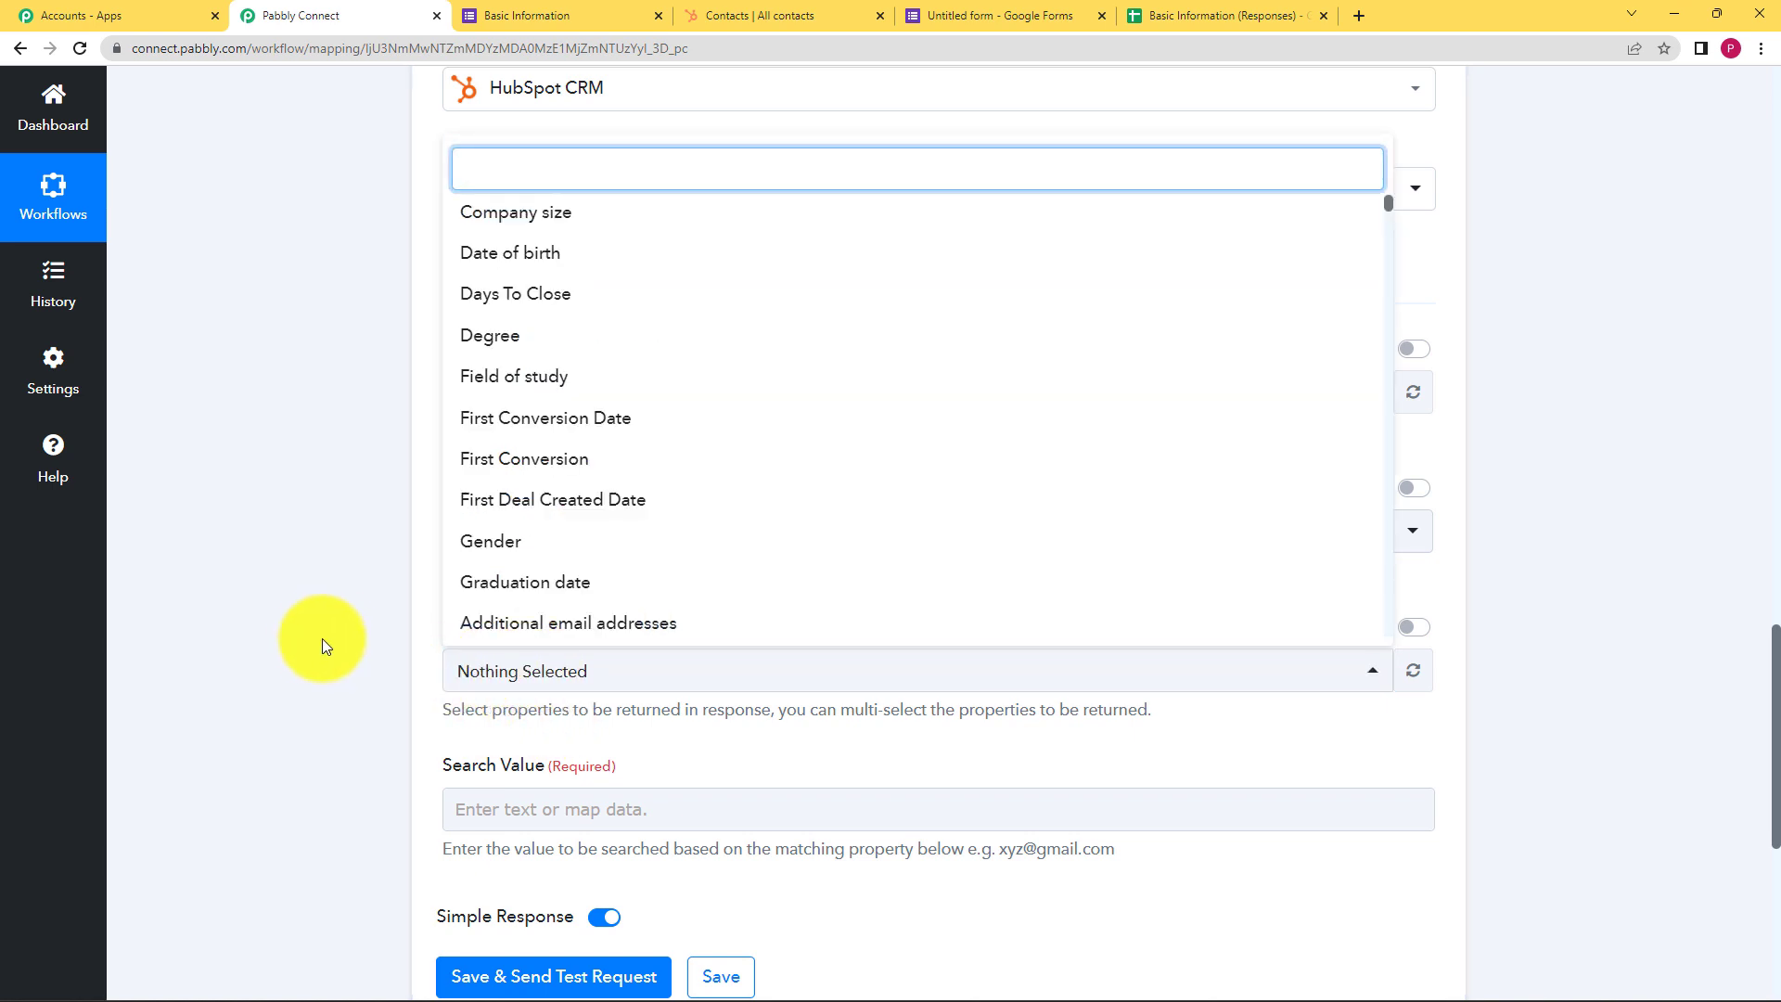
pyautogui.click(685, 268)
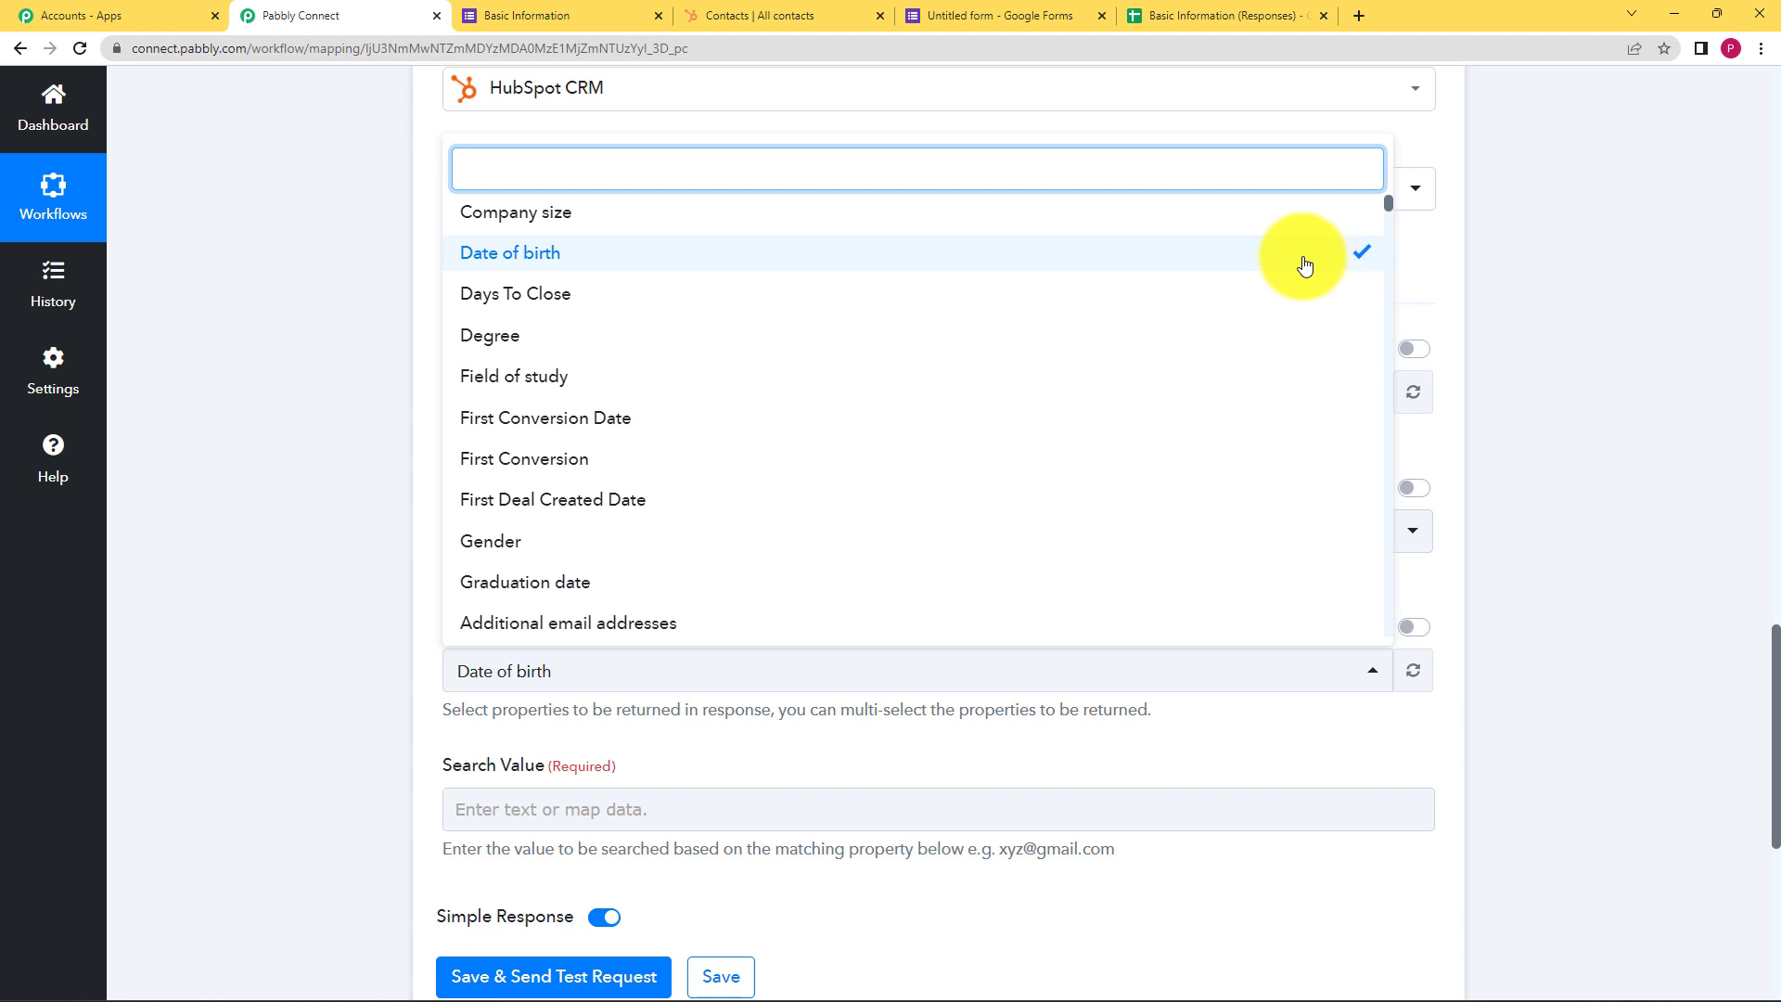
pyautogui.click(716, 167)
pyautogui.write('Fur')
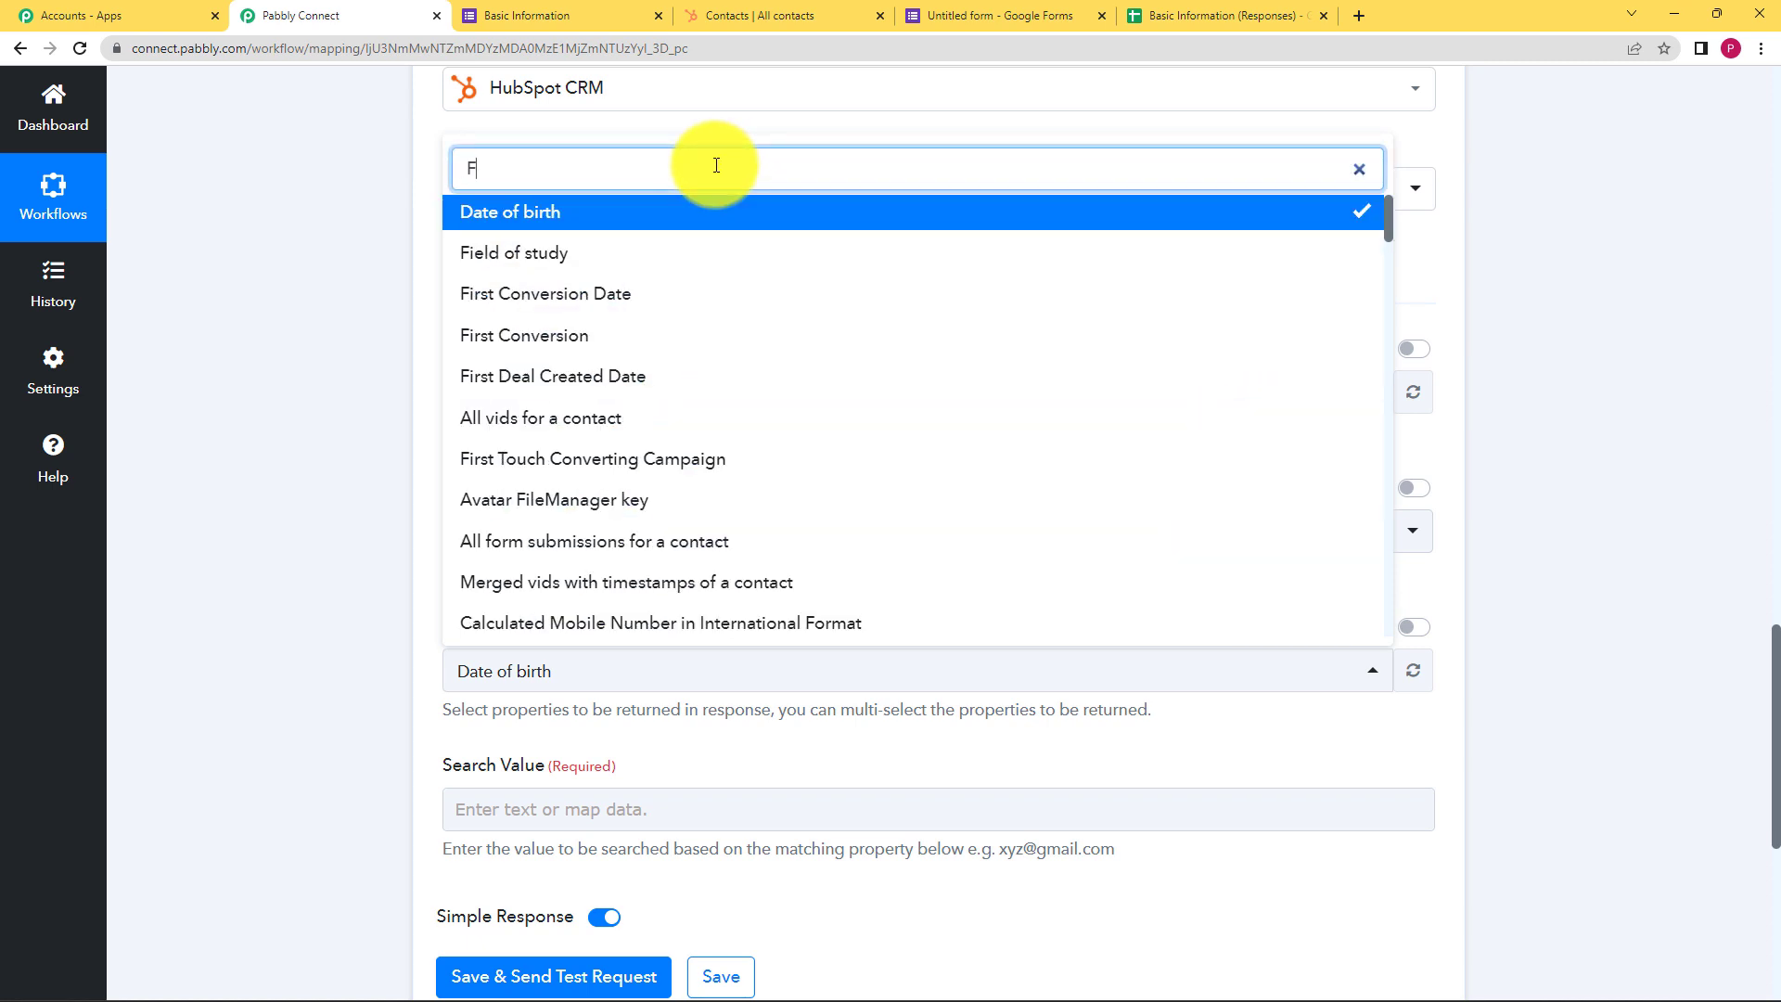
pyautogui.press('BackSpace')
pyautogui.press('BackSpace')
pyautogui.write('irst ')
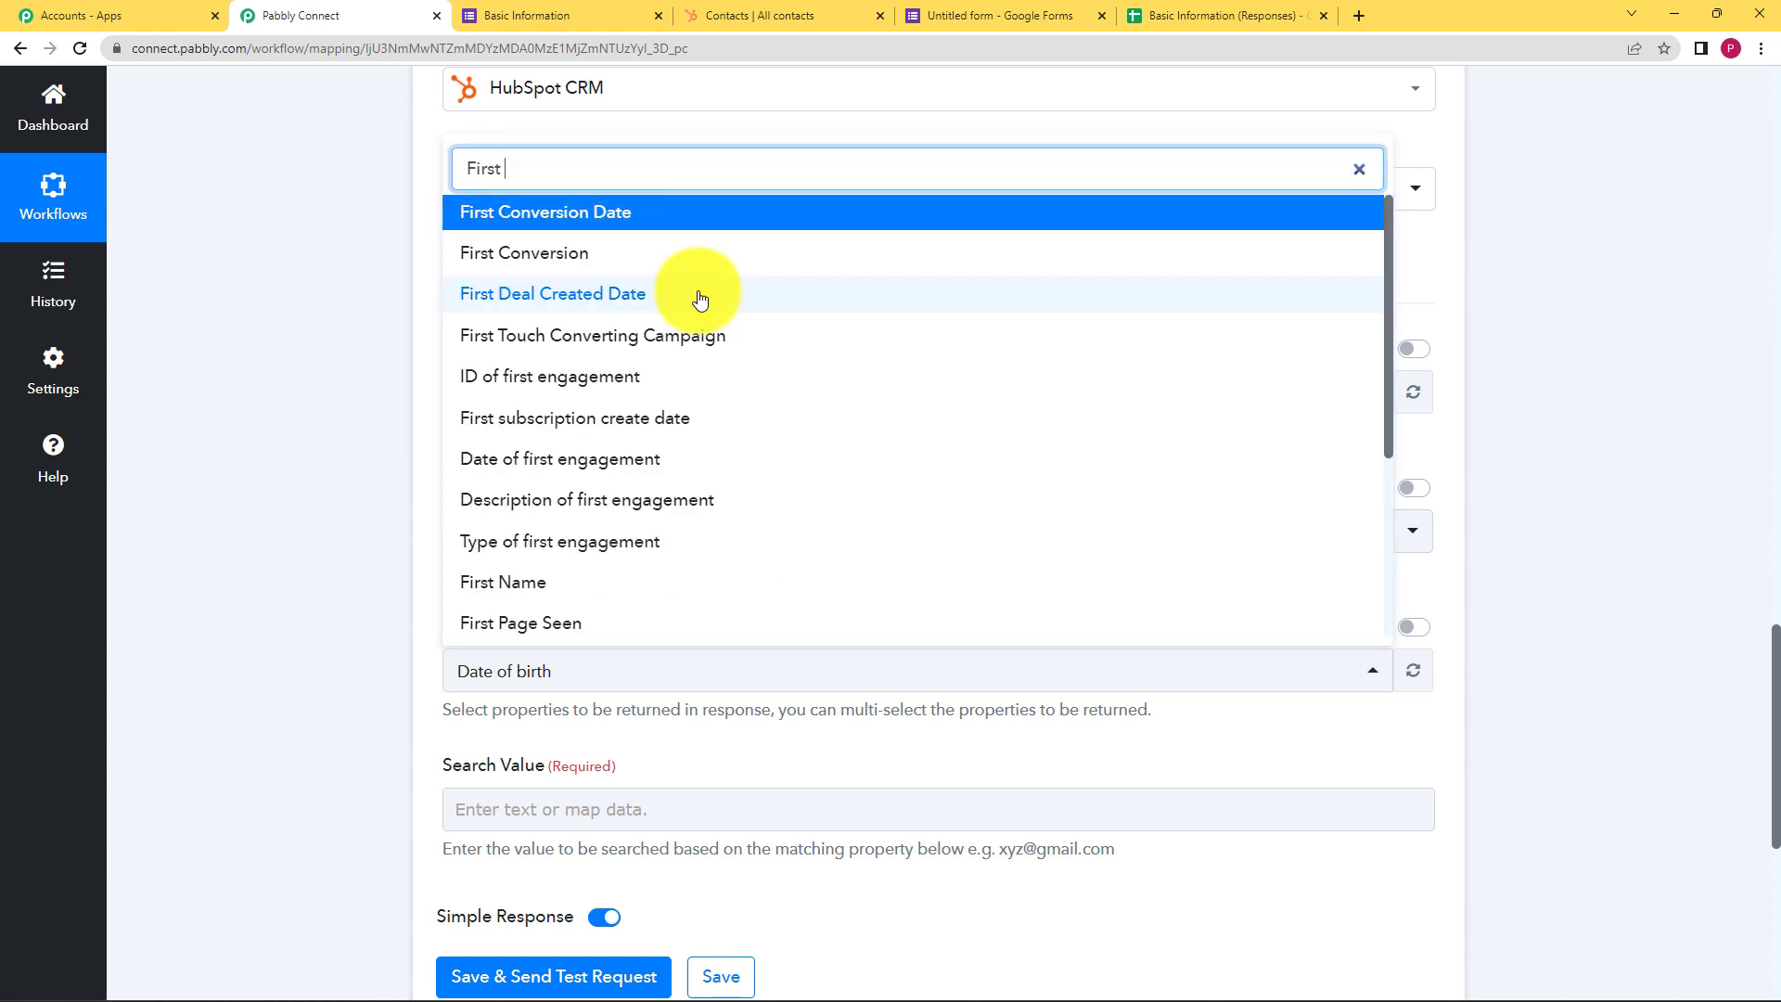
pyautogui.write('na')
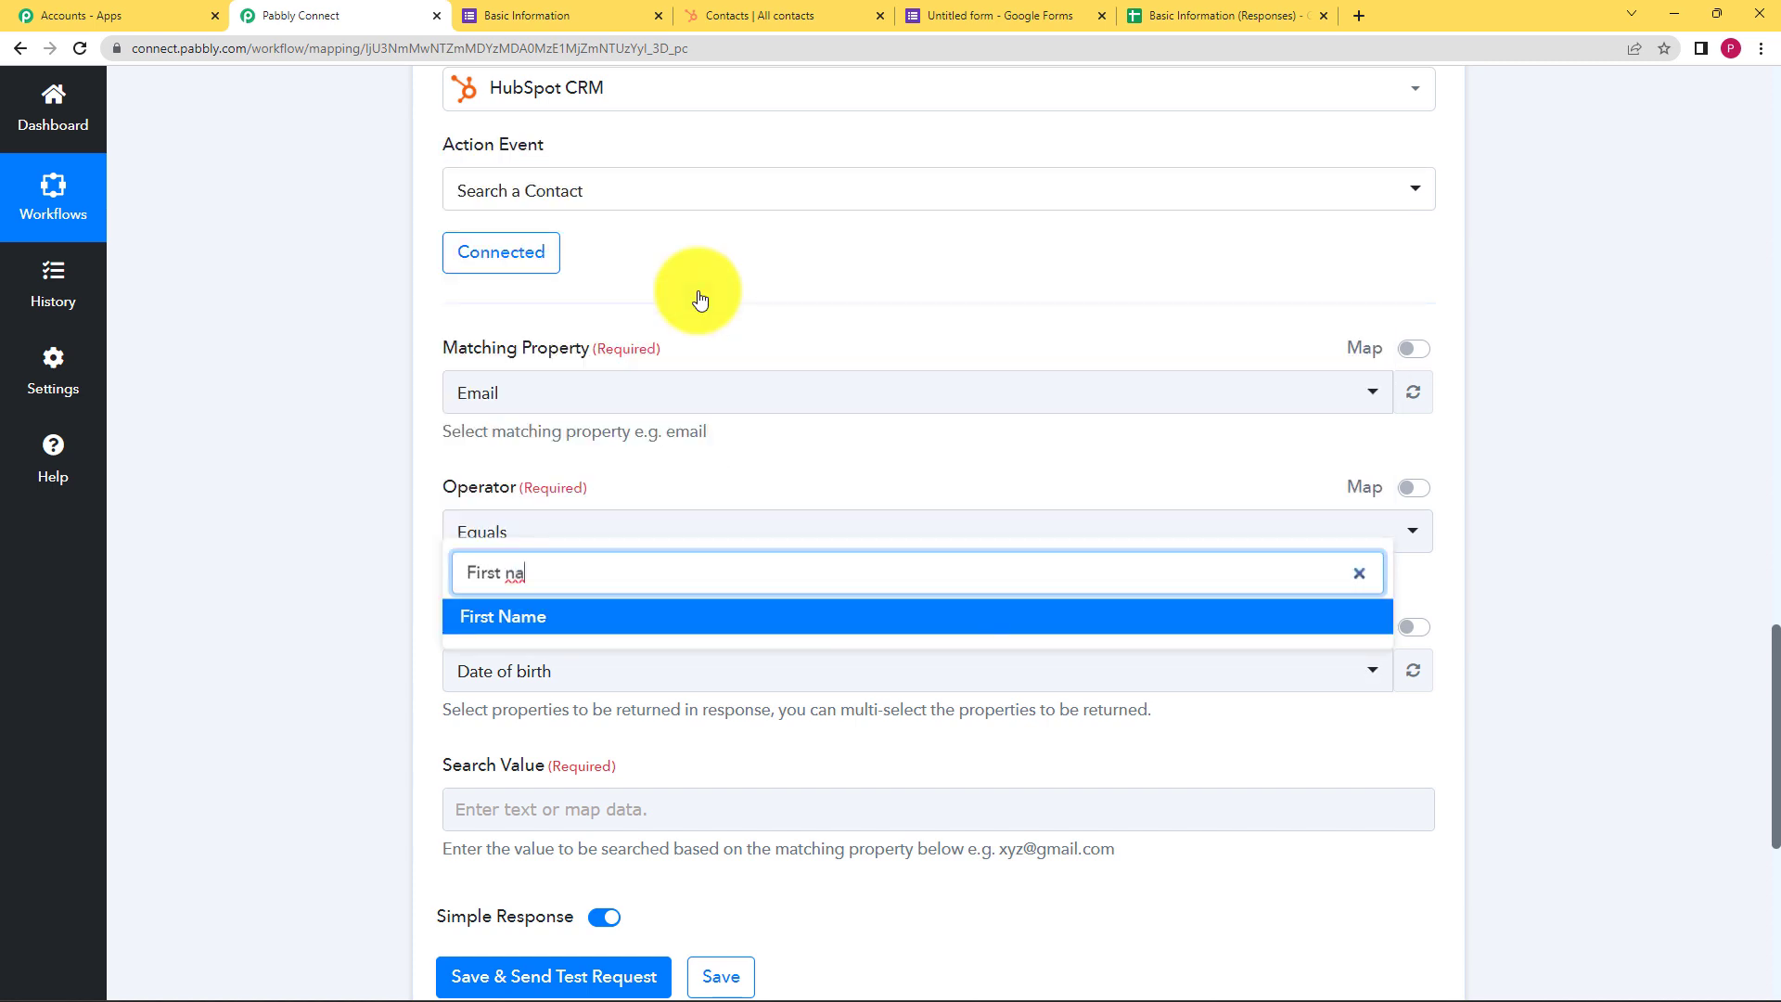
pyautogui.click(608, 618)
pyautogui.click(684, 682)
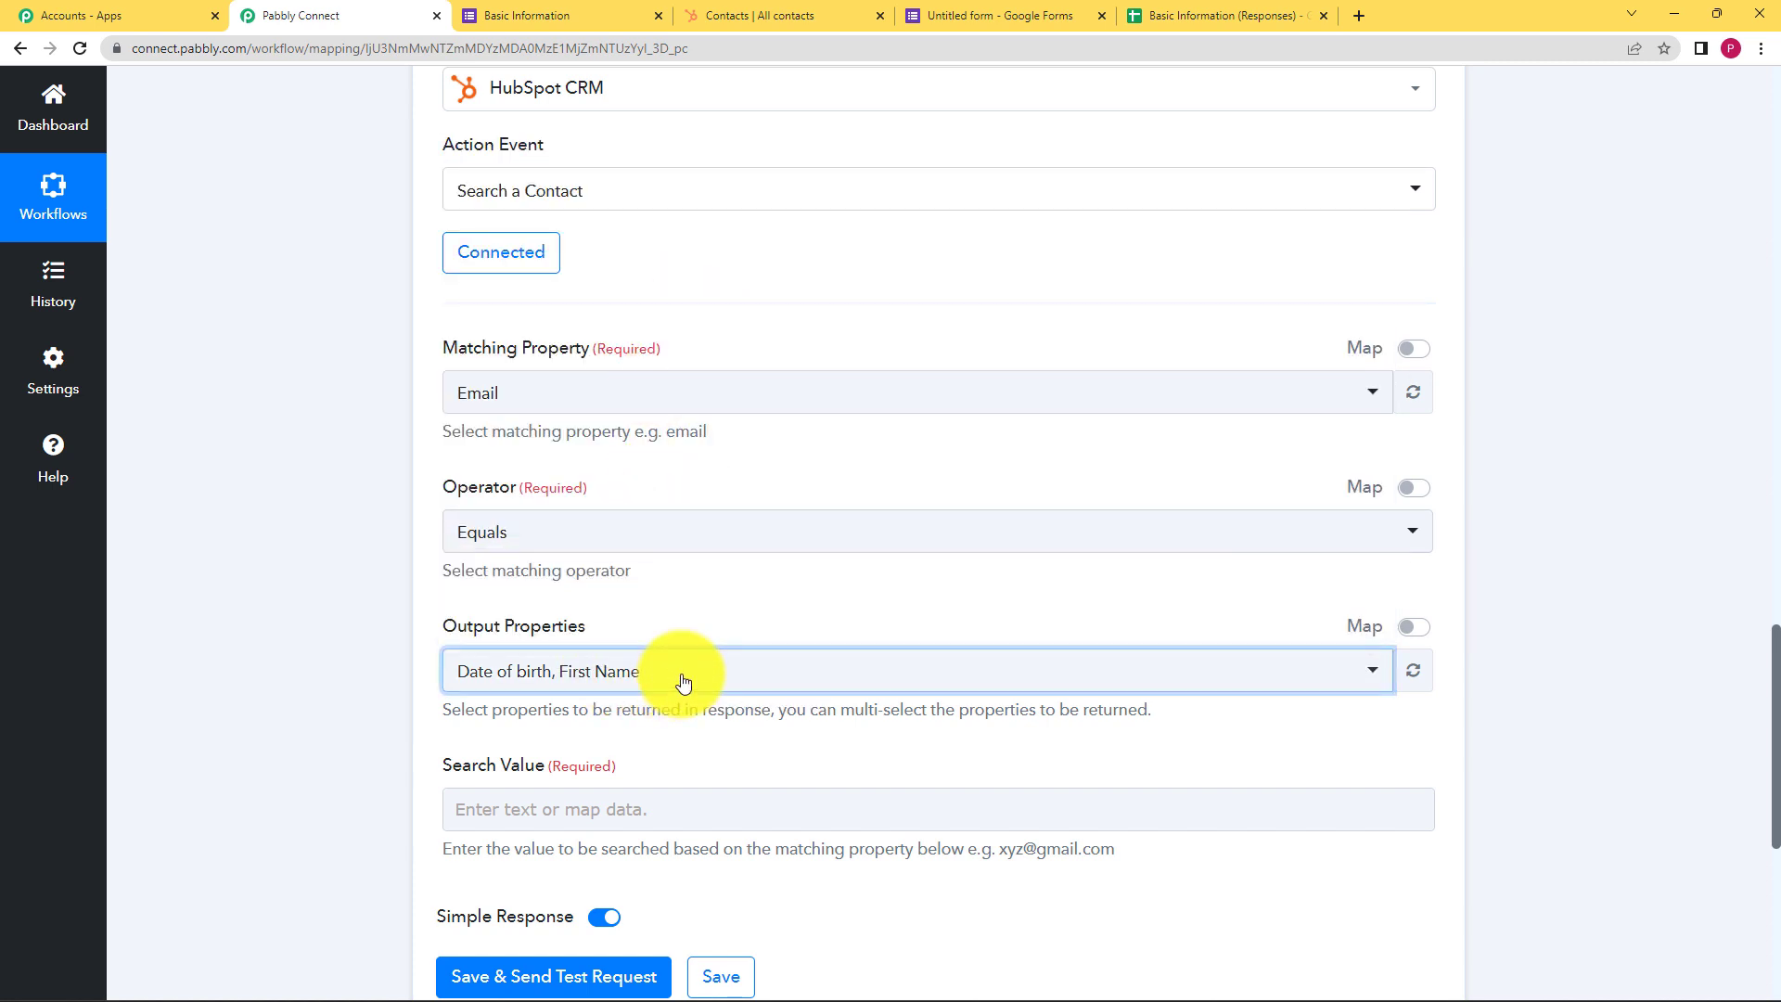
# Add Last Name to the Output Properties and close the list
pyautogui.click(666, 671)
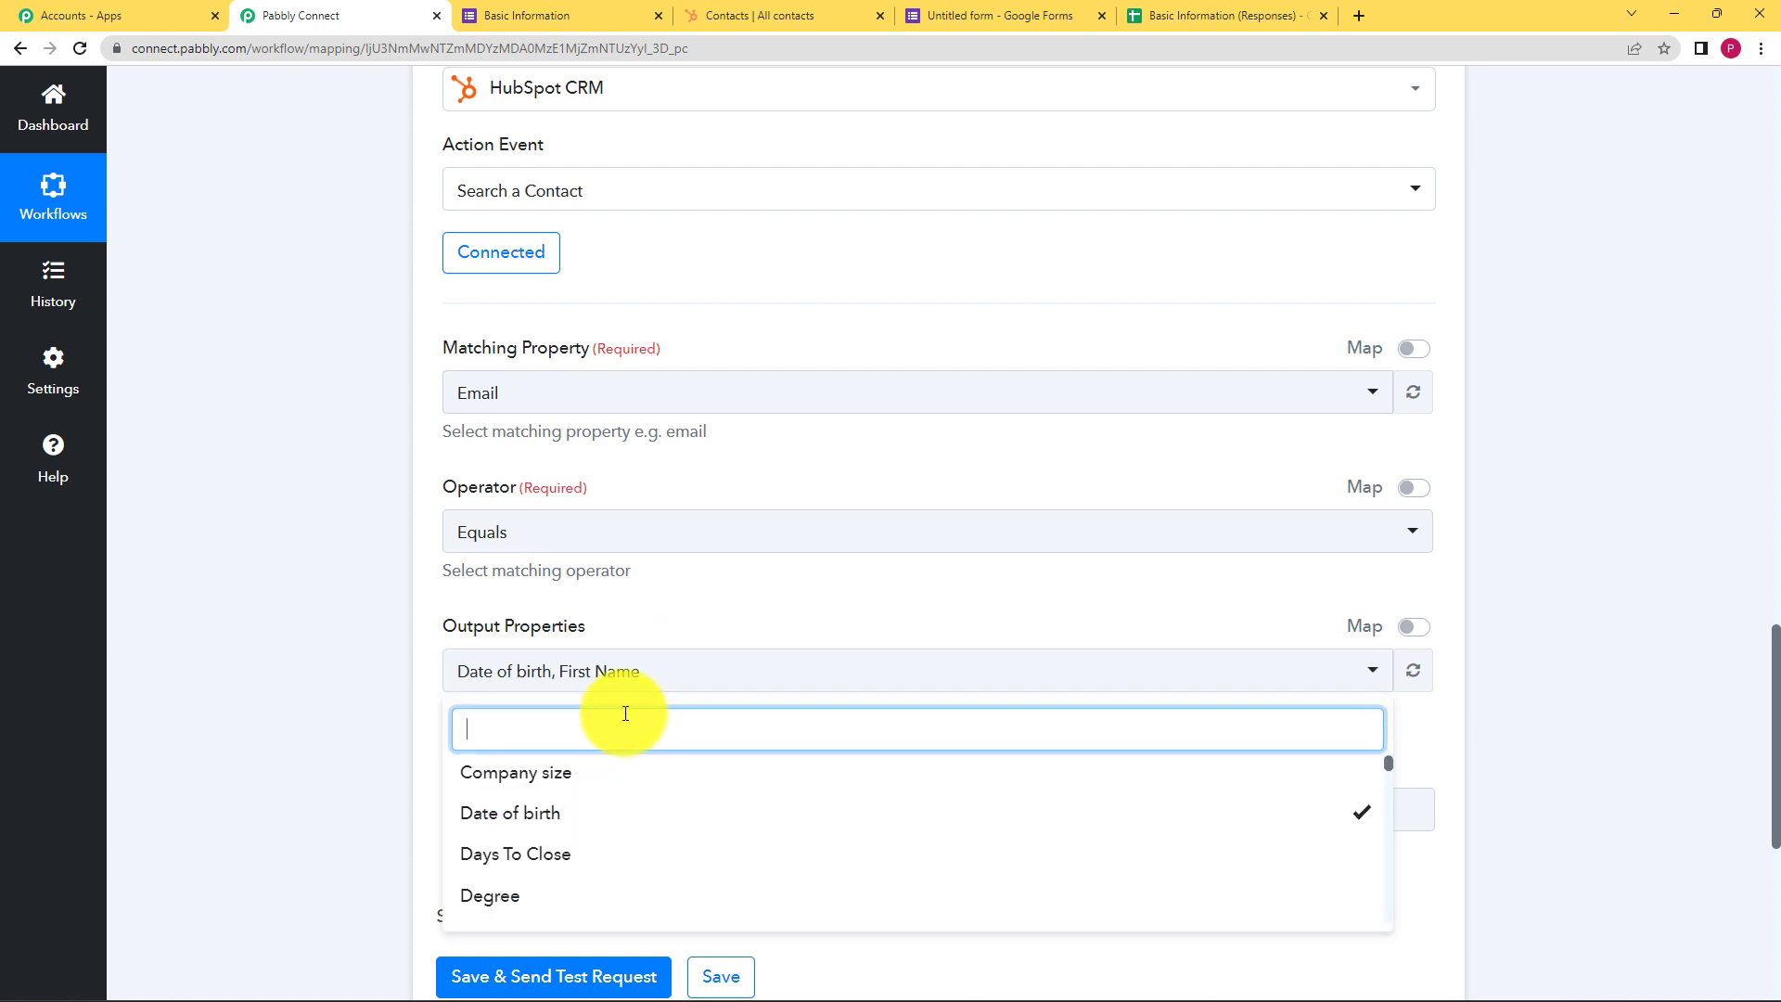
pyautogui.write('Last')
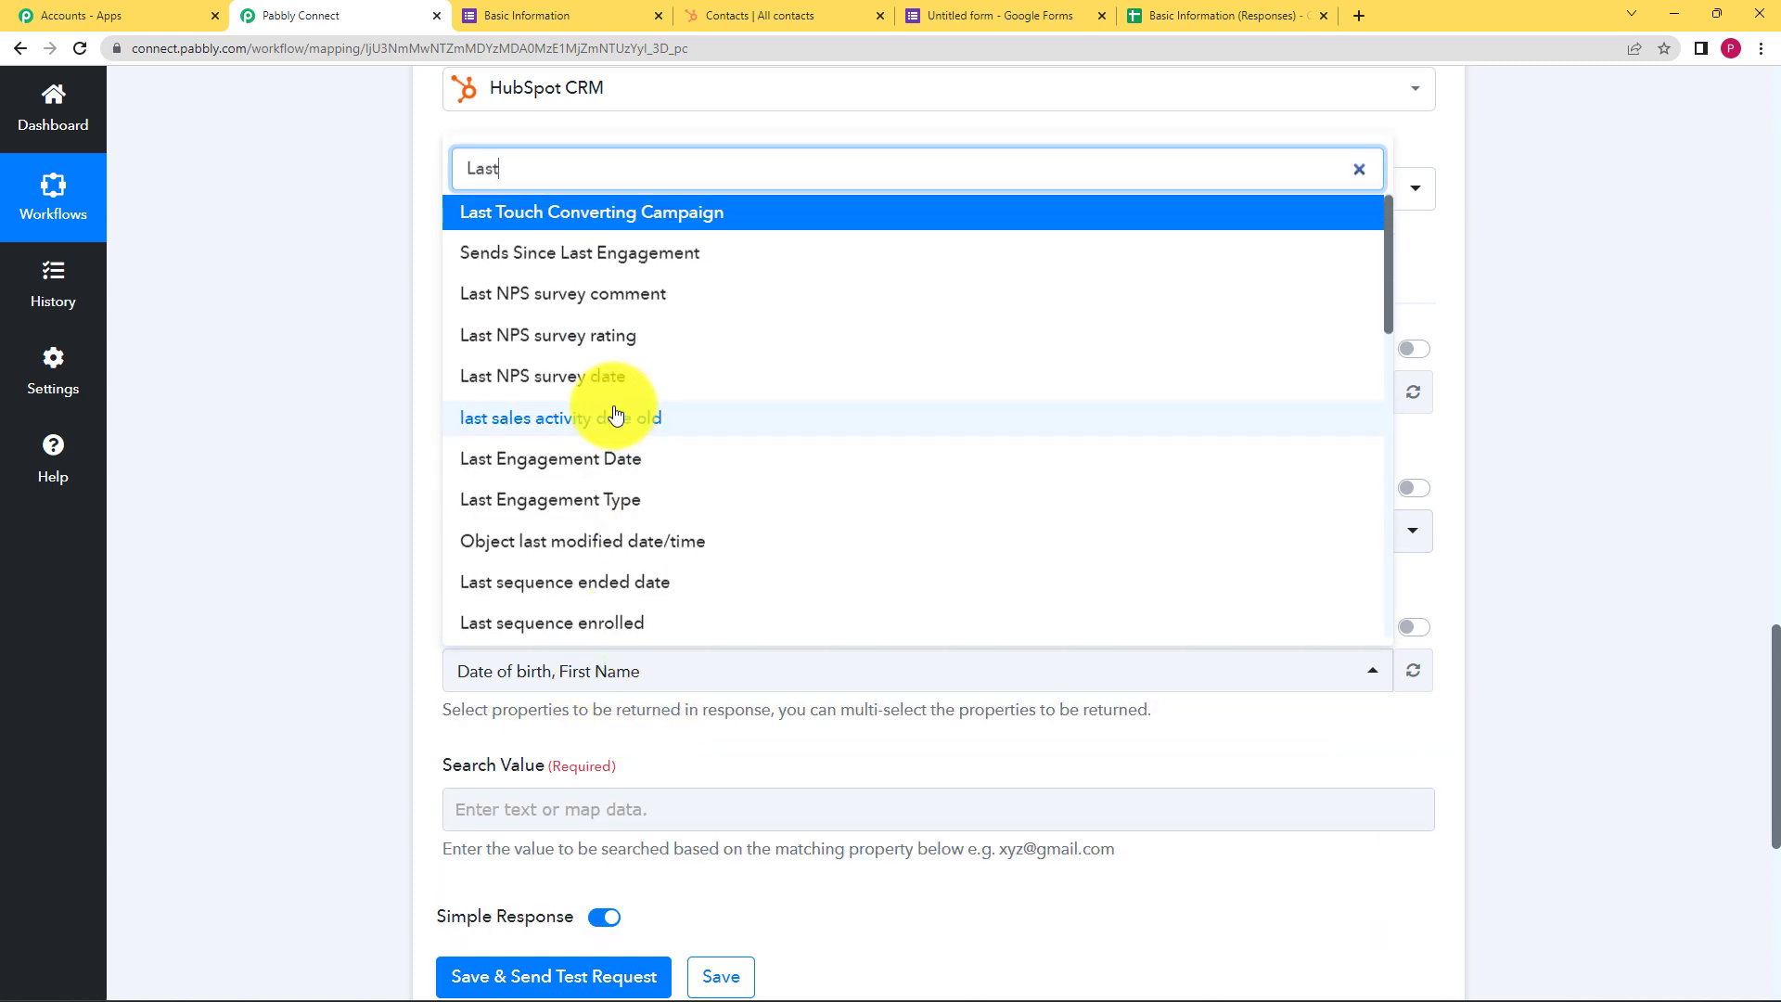
pyautogui.write(' n')
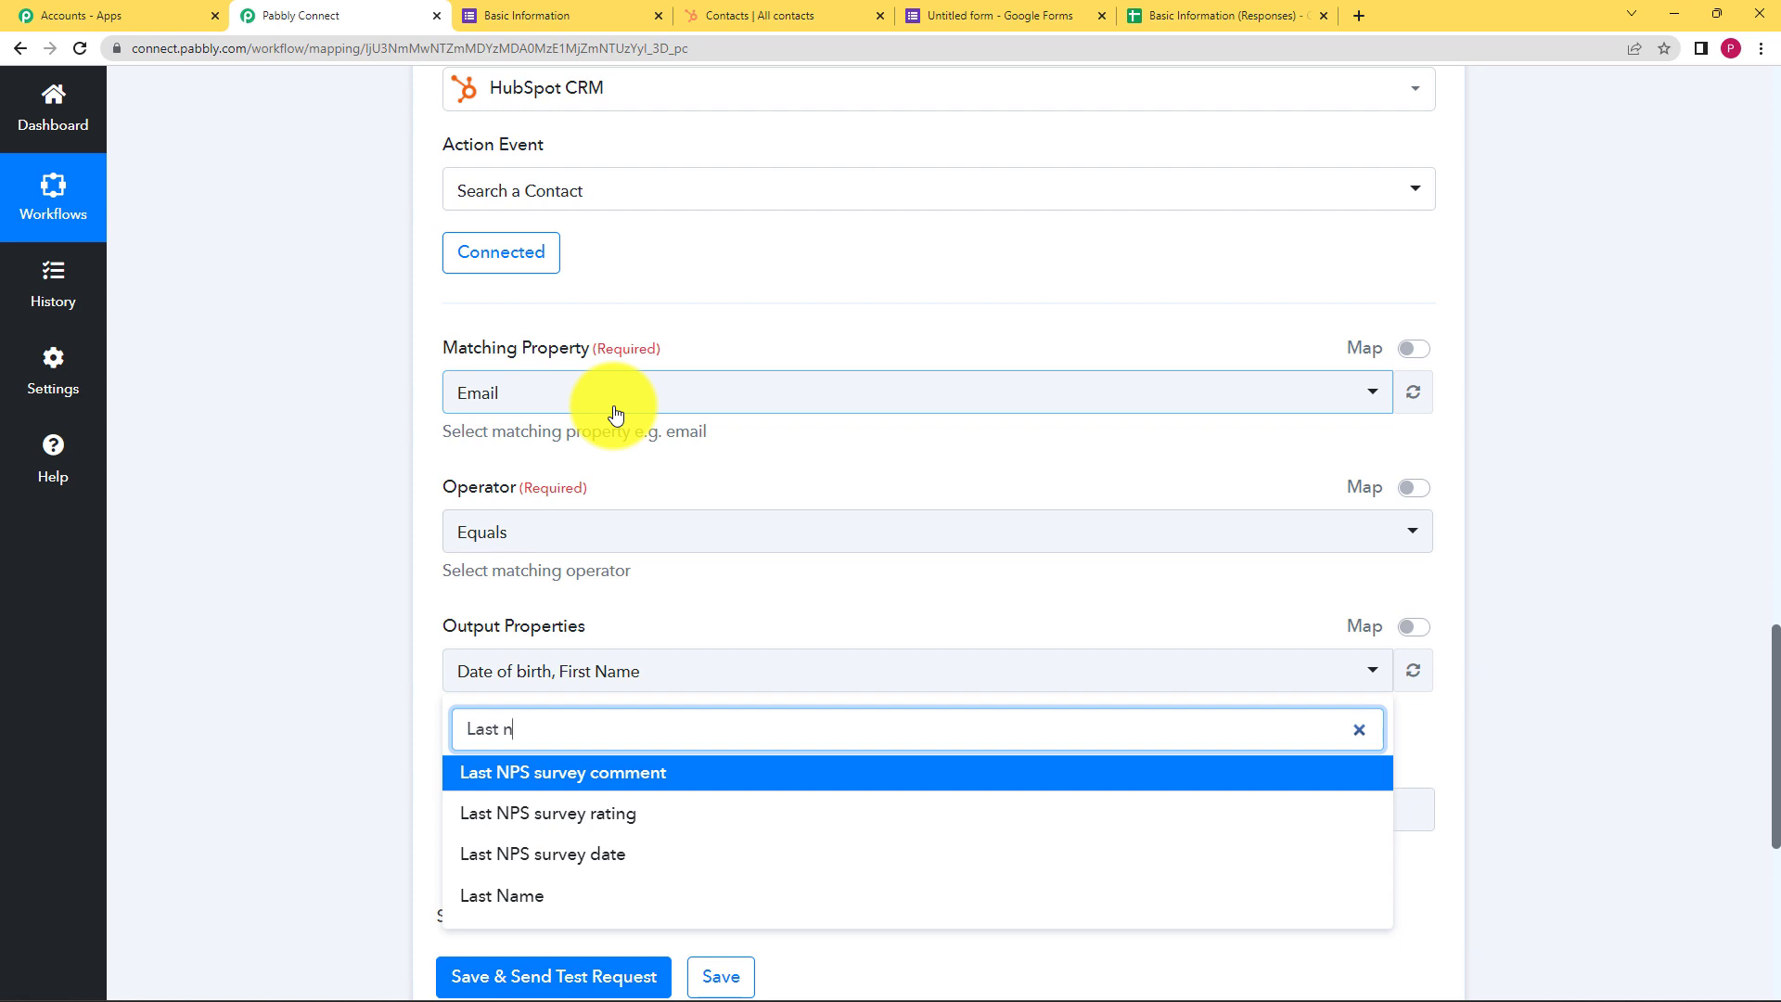
pyautogui.write('a')
pyautogui.click(561, 770)
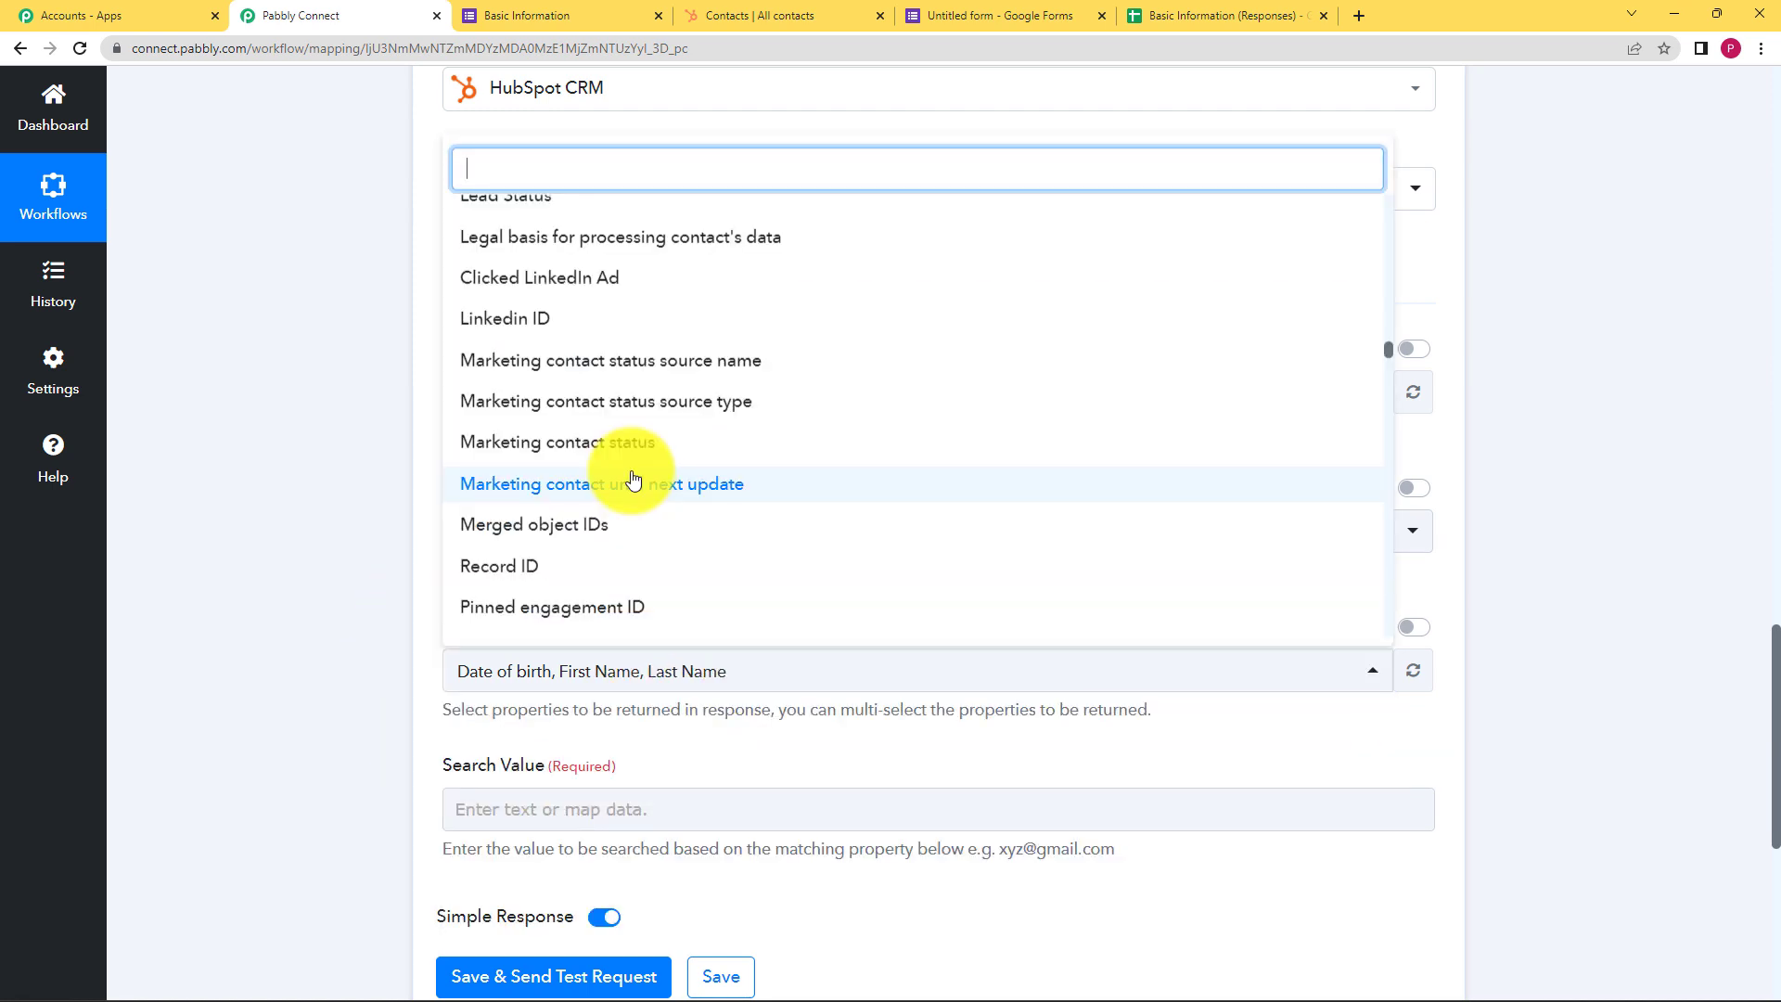
pyautogui.scroll(-20, 637, 477)
pyautogui.click(386, 570)
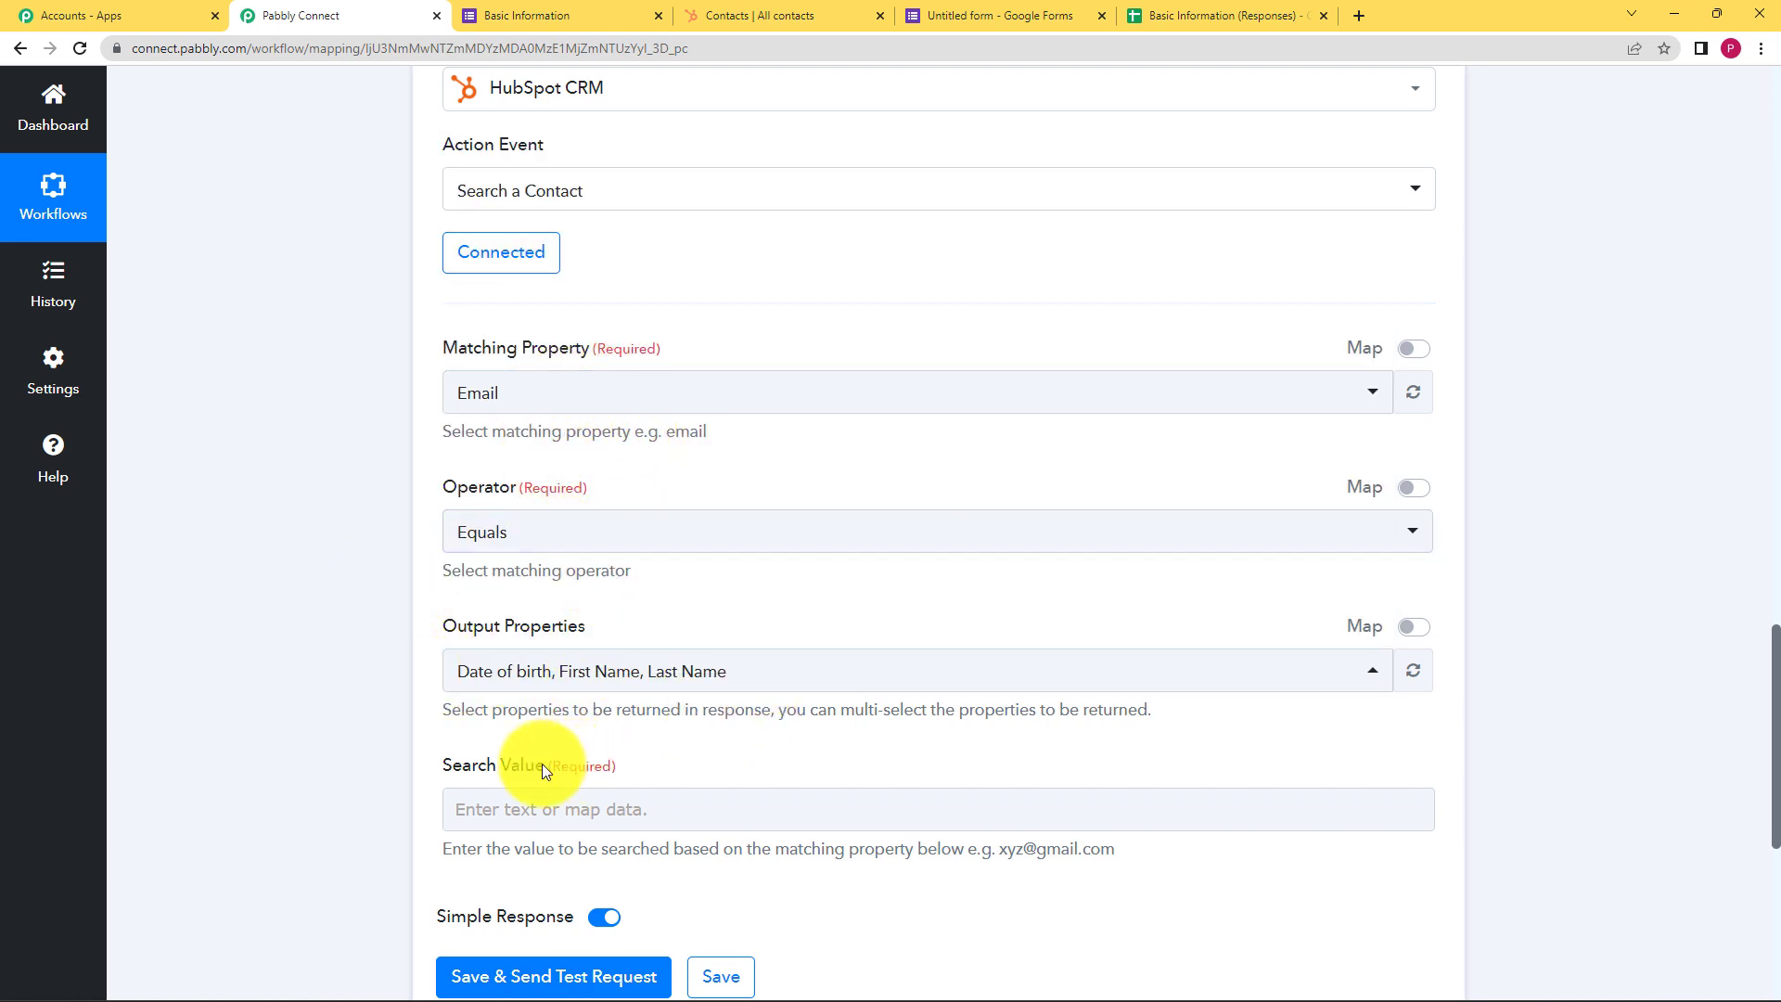
# Map the Google Forms response's Email Address field into Search Value
pyautogui.click(501, 814)
pyautogui.scroll(-2, 392, 729)
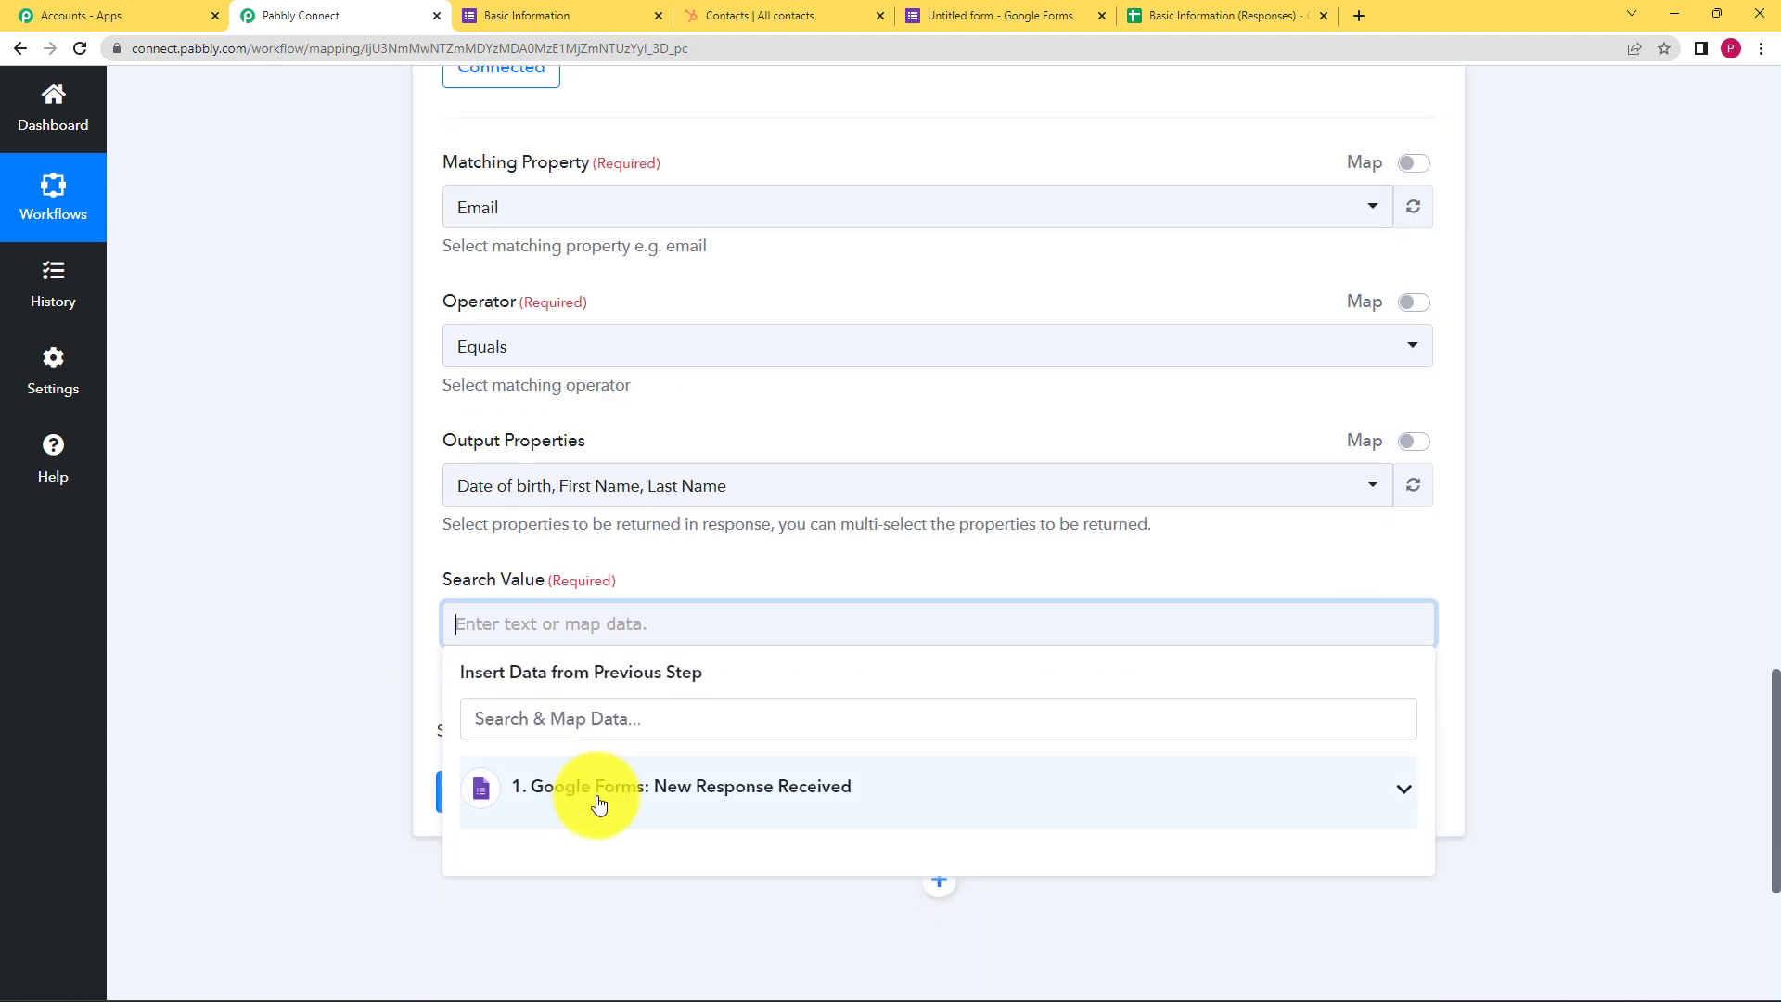
pyautogui.scroll(-2, 386, 638)
pyautogui.click(640, 615)
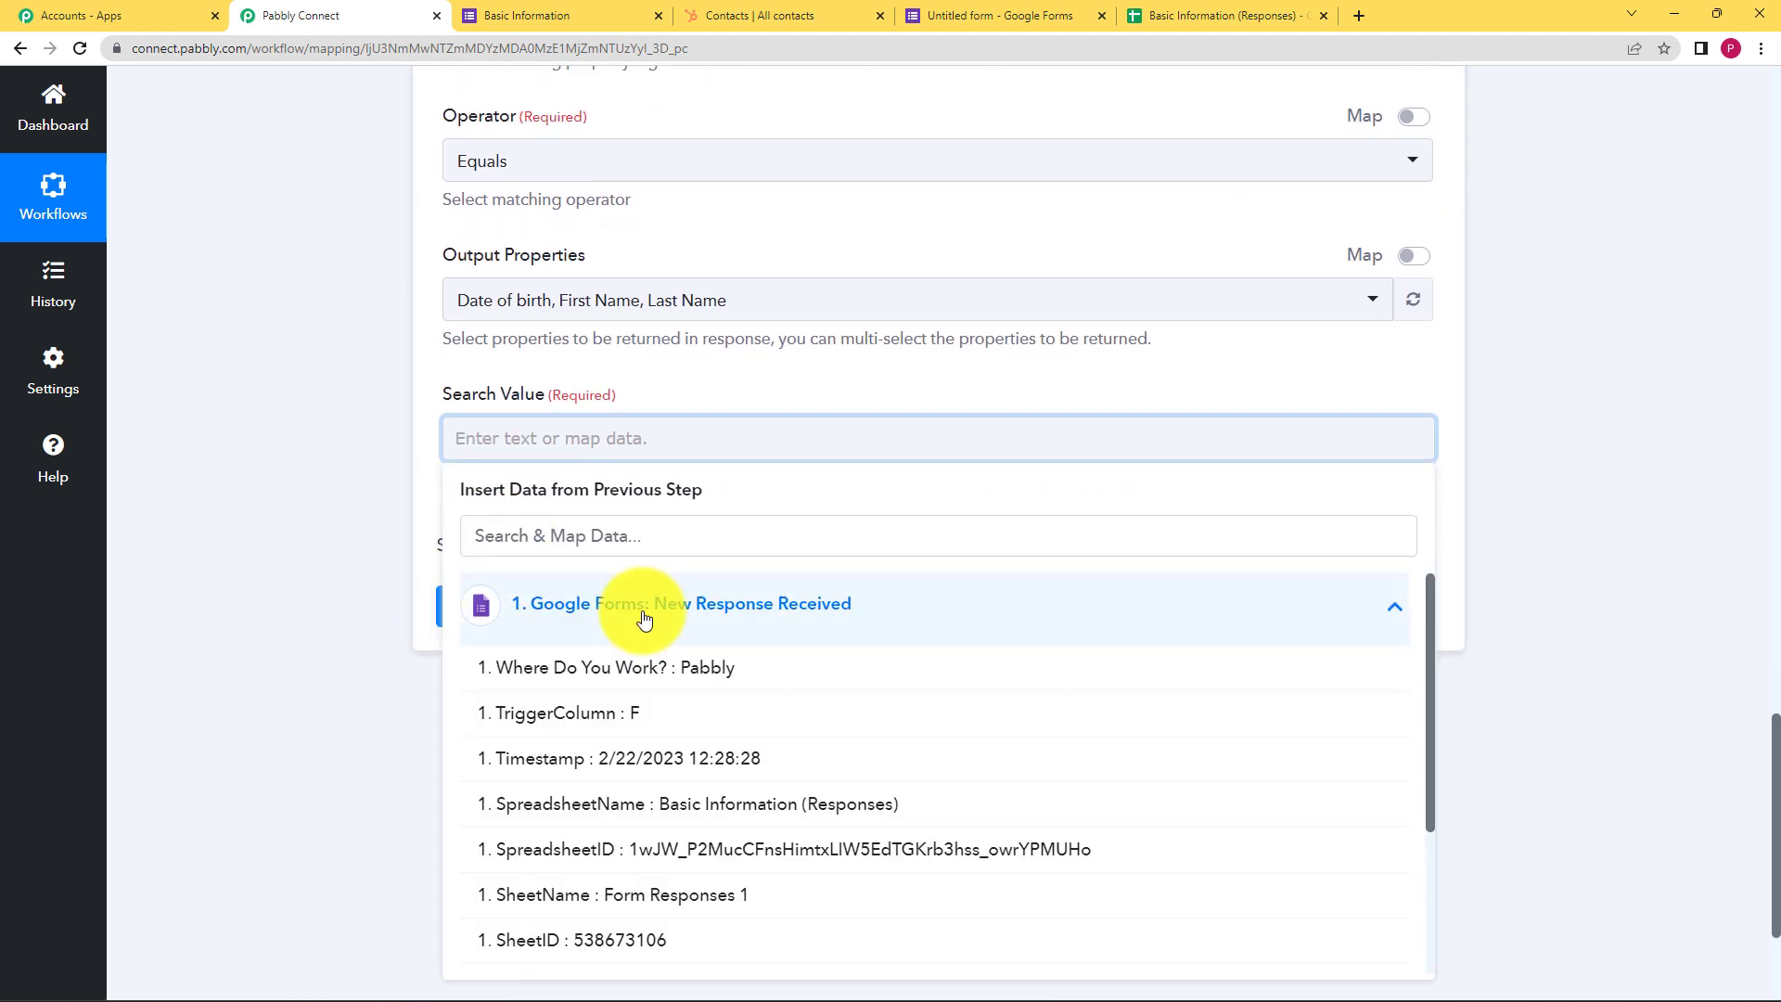
pyautogui.scroll(-3, 696, 863)
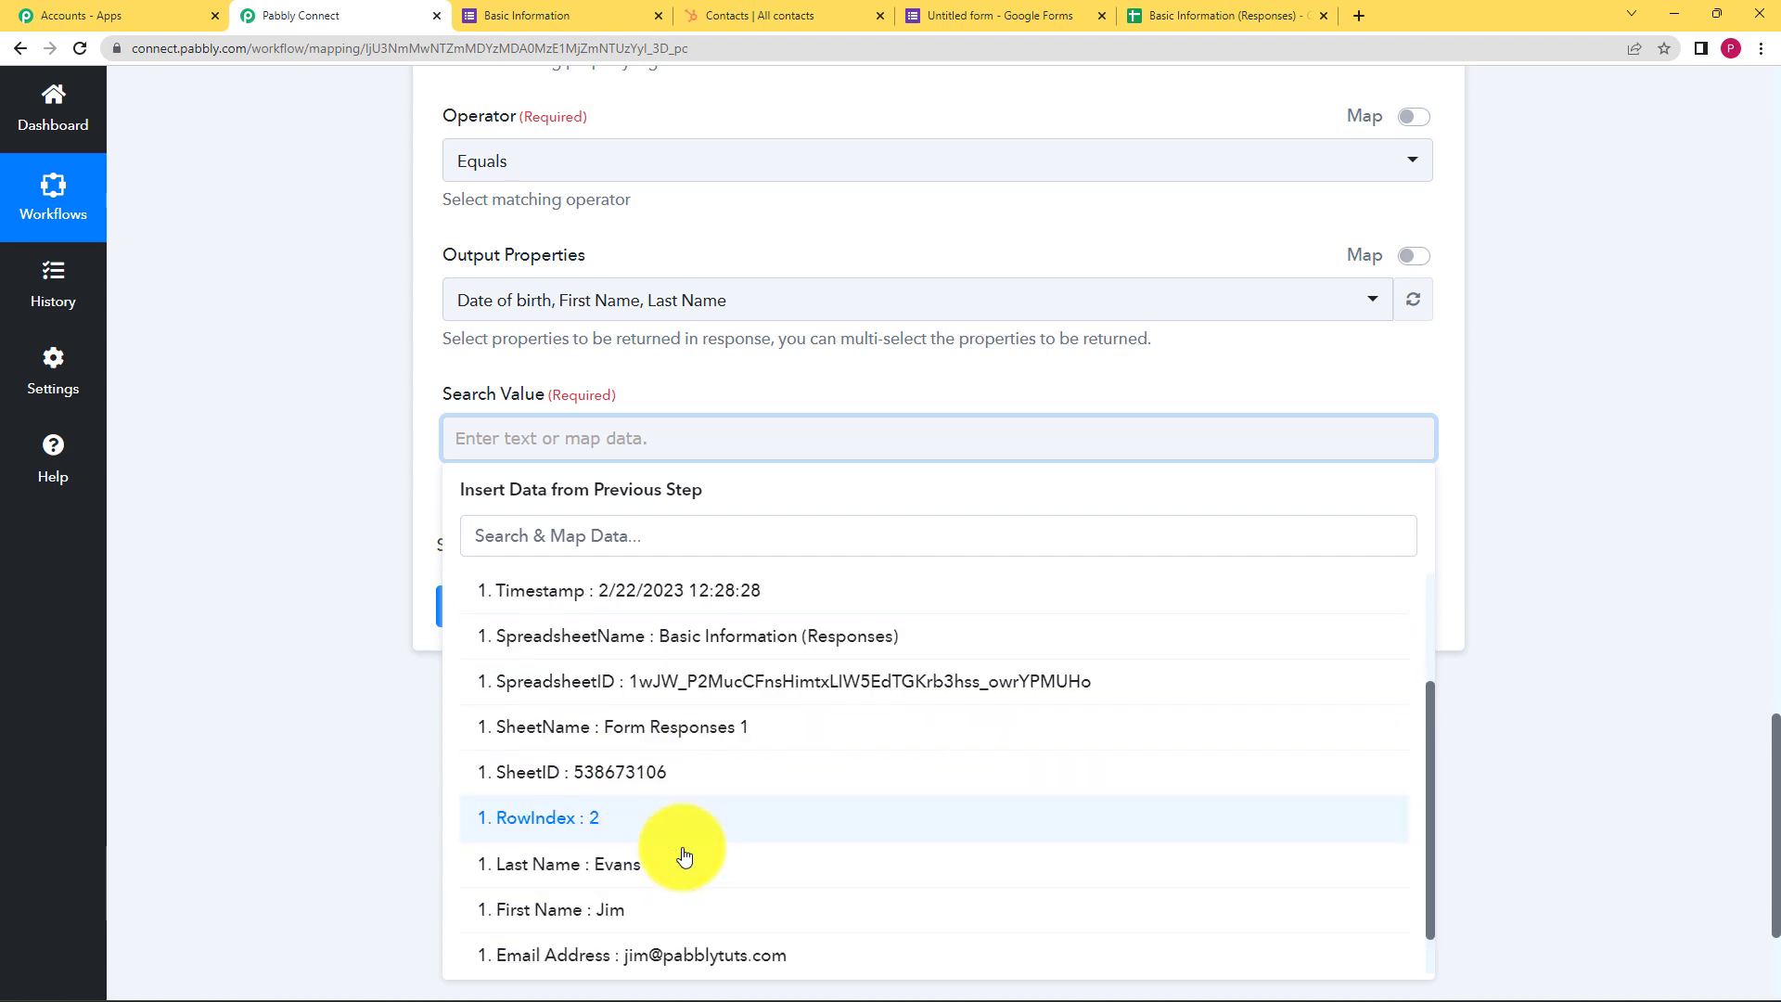
pyautogui.click(656, 904)
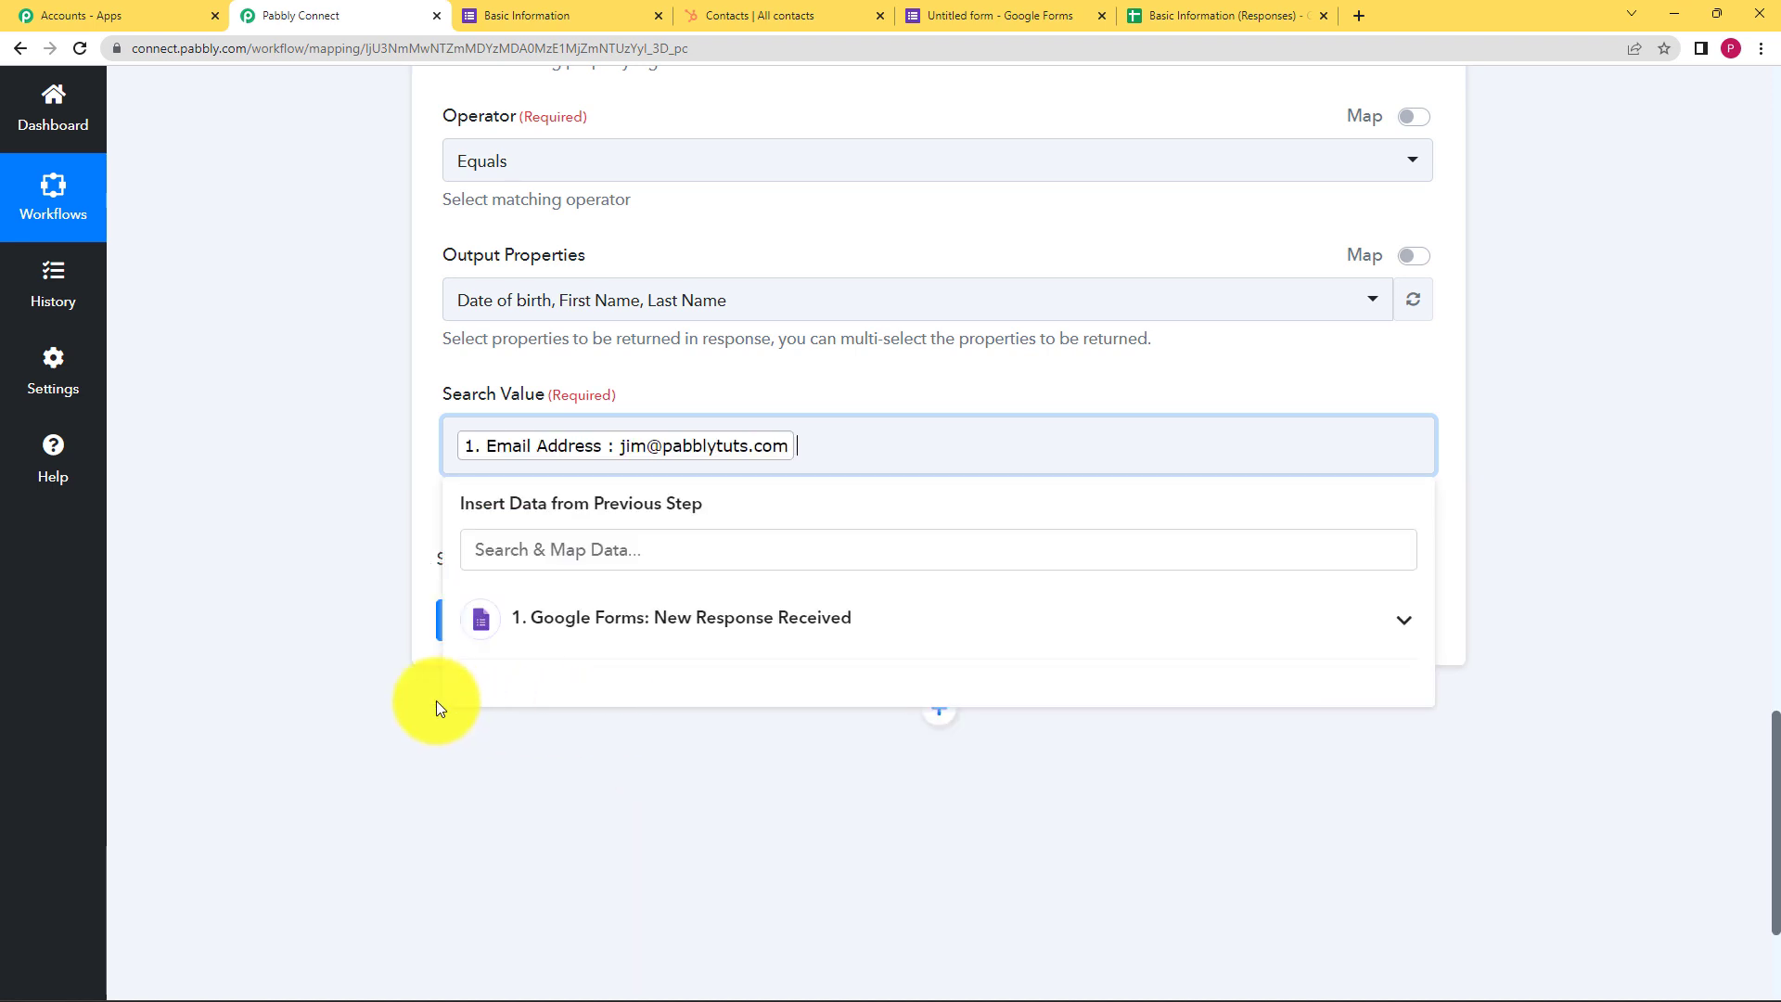
pyautogui.click(338, 529)
pyautogui.scroll(7, 339, 520)
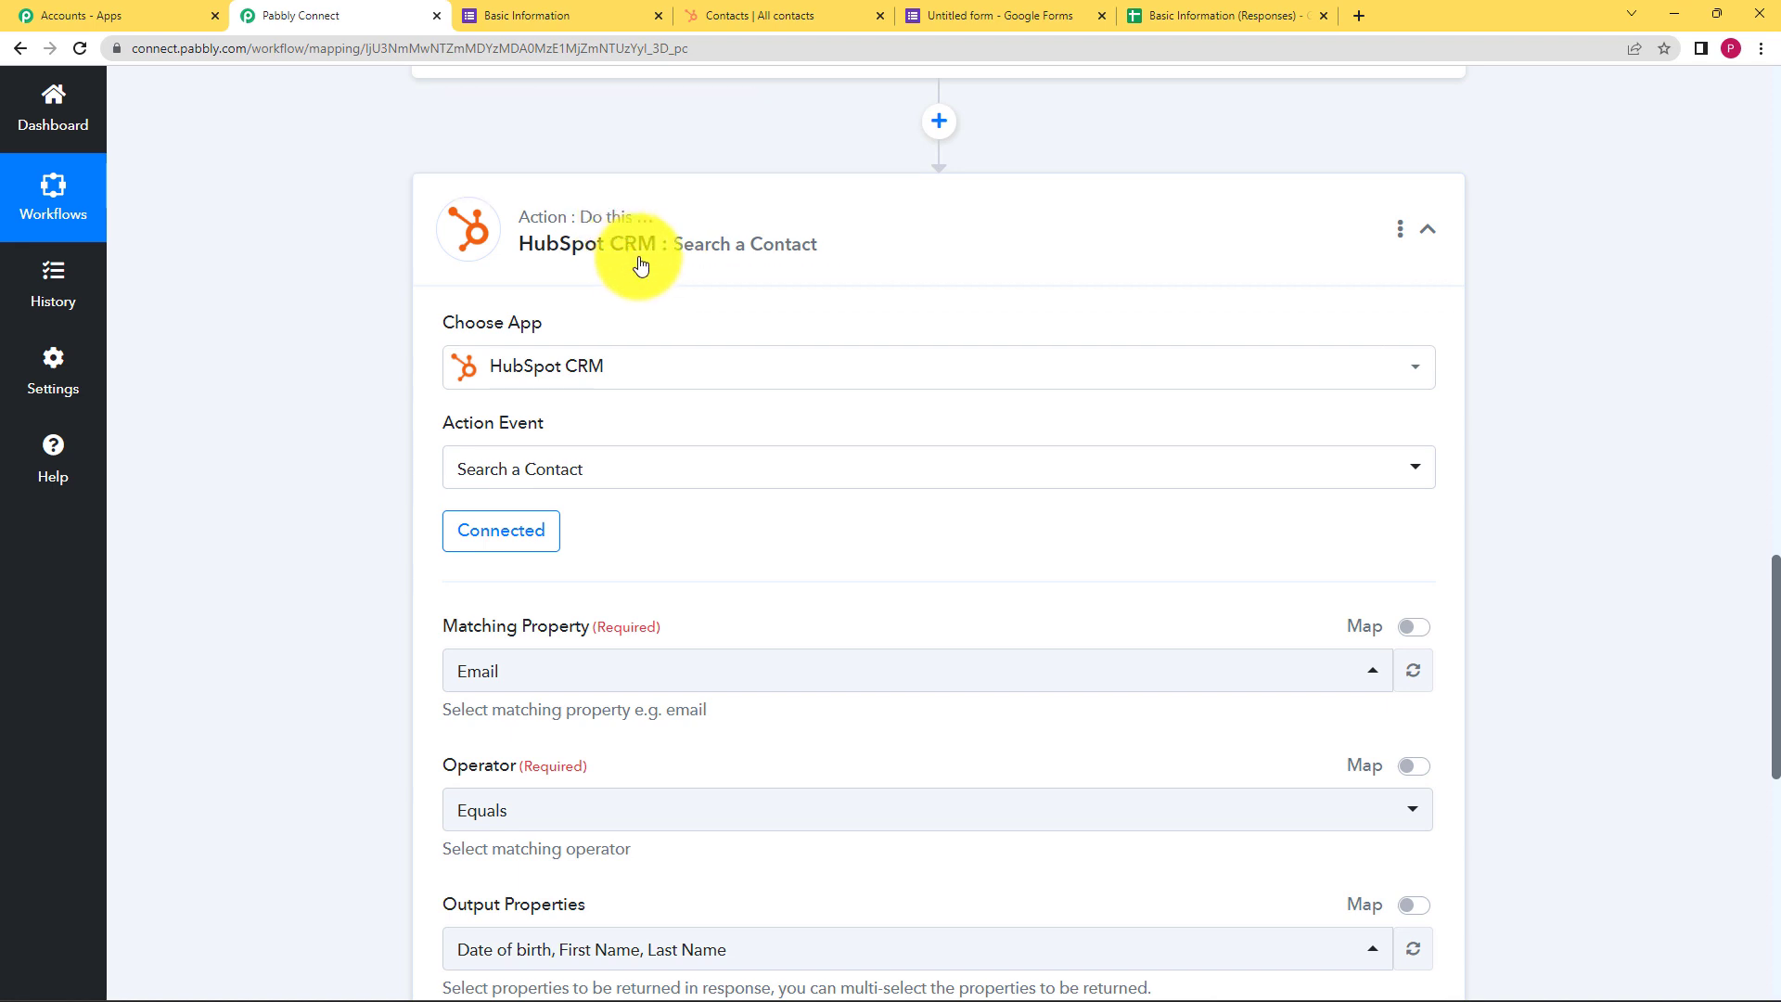
pyautogui.scroll(-2, 360, 536)
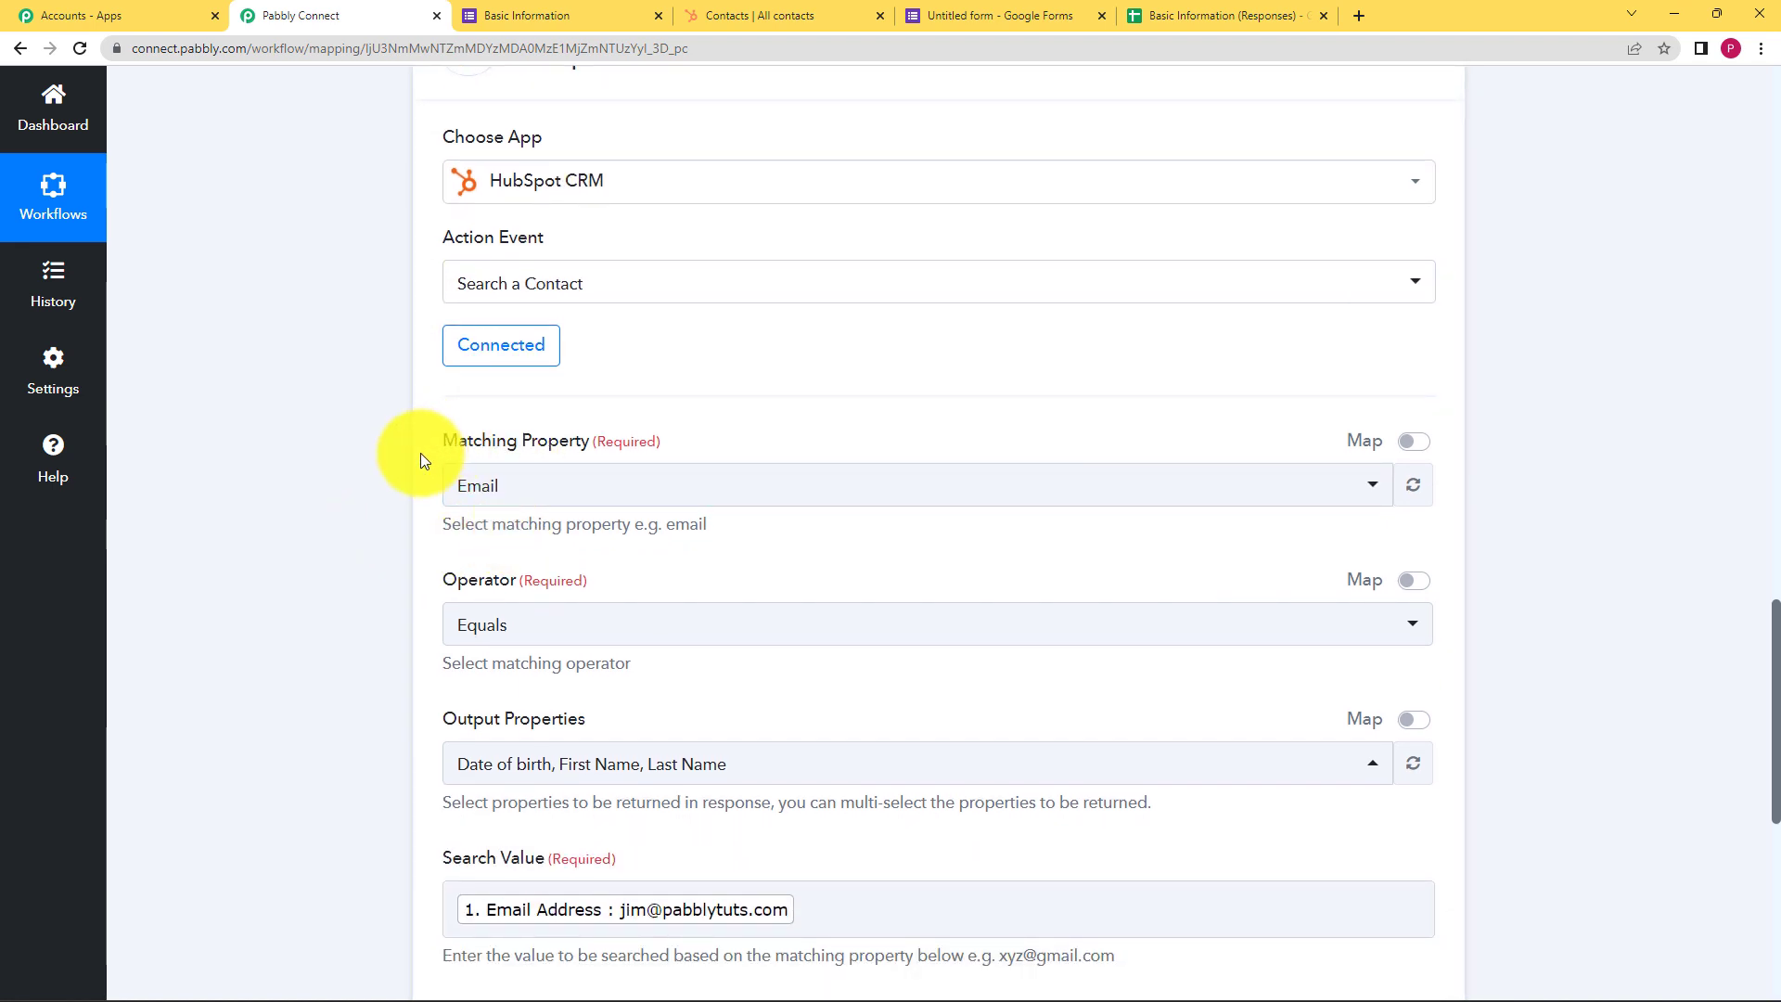
pyautogui.scroll(-2, 513, 861)
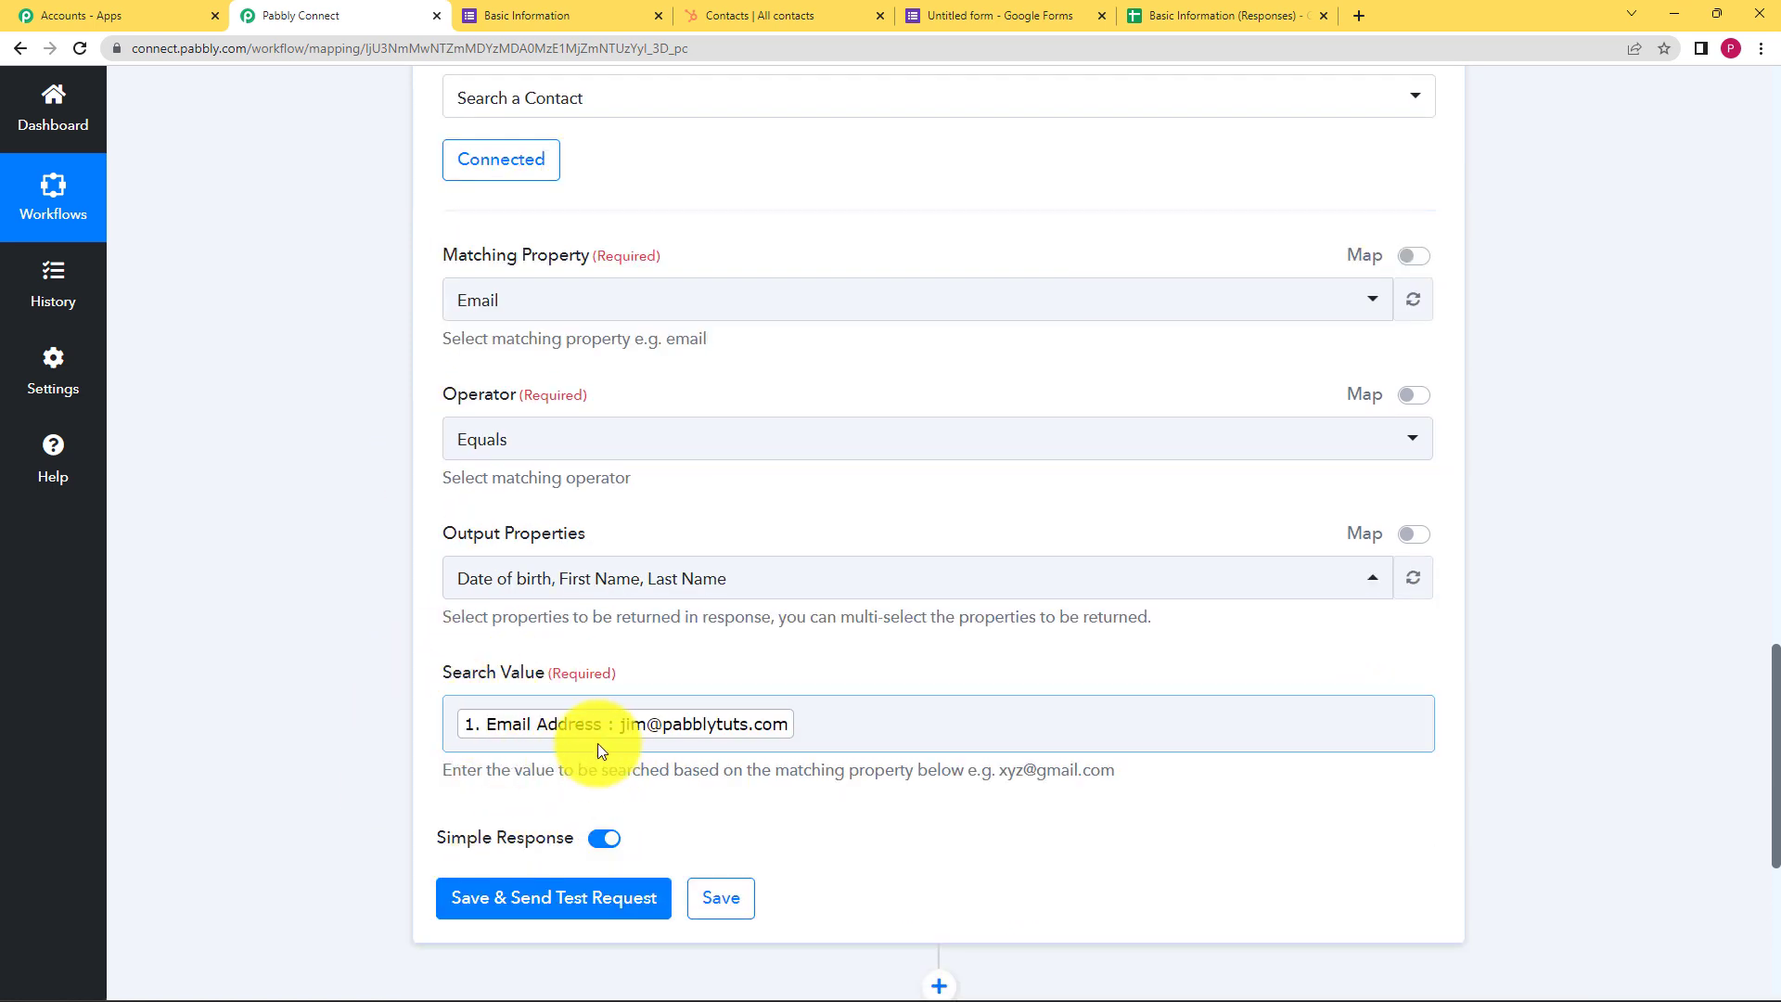
# Send a test search returning Total 0, then delete the mapped email from Search Value
pyautogui.click(640, 908)
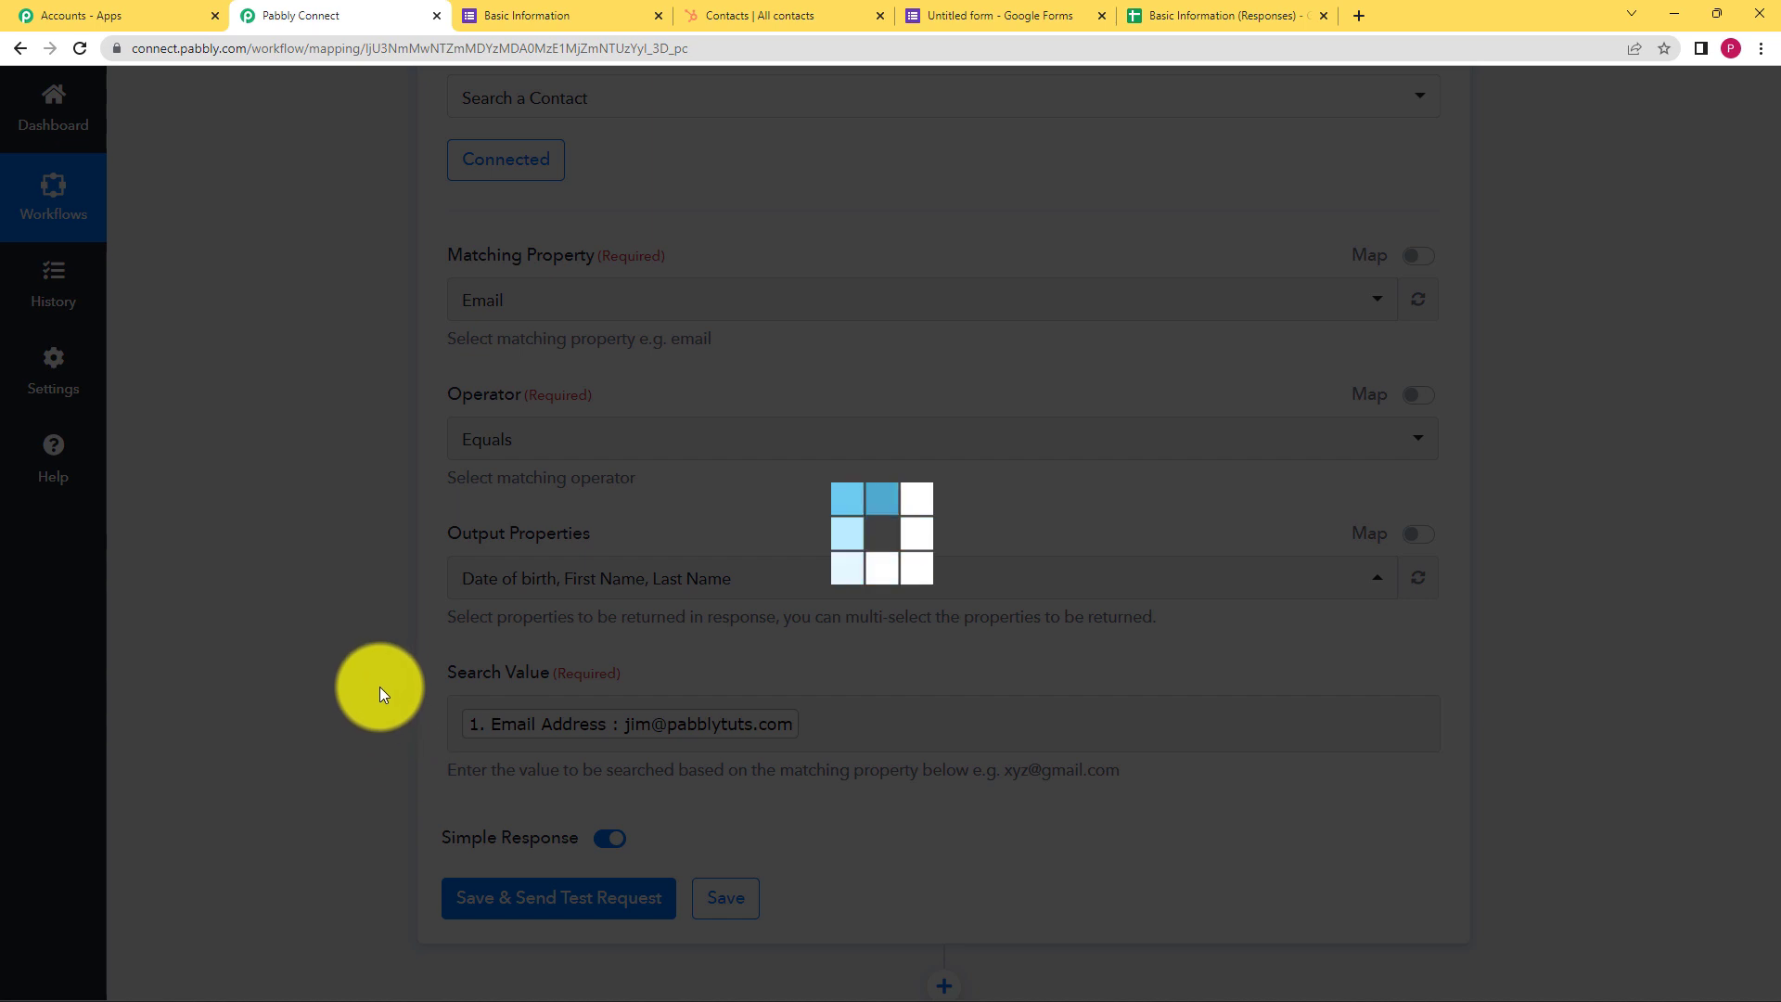
pyautogui.scroll(-2, 382, 683)
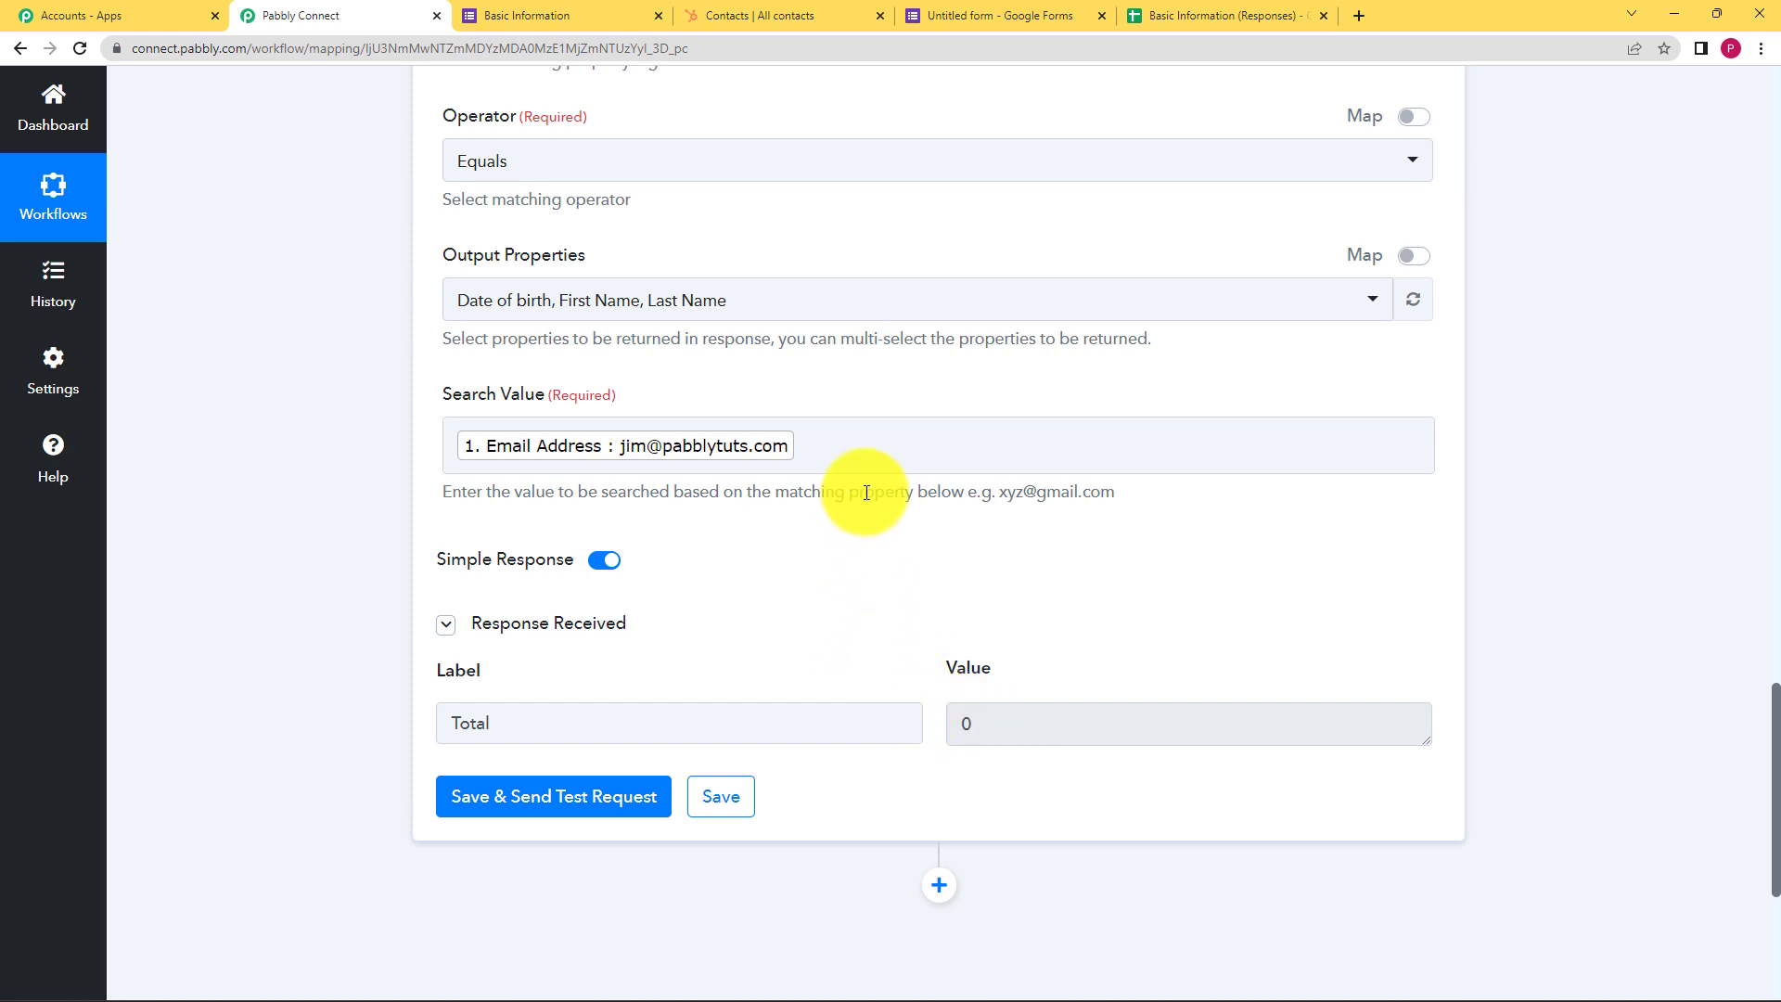
pyautogui.click(825, 454)
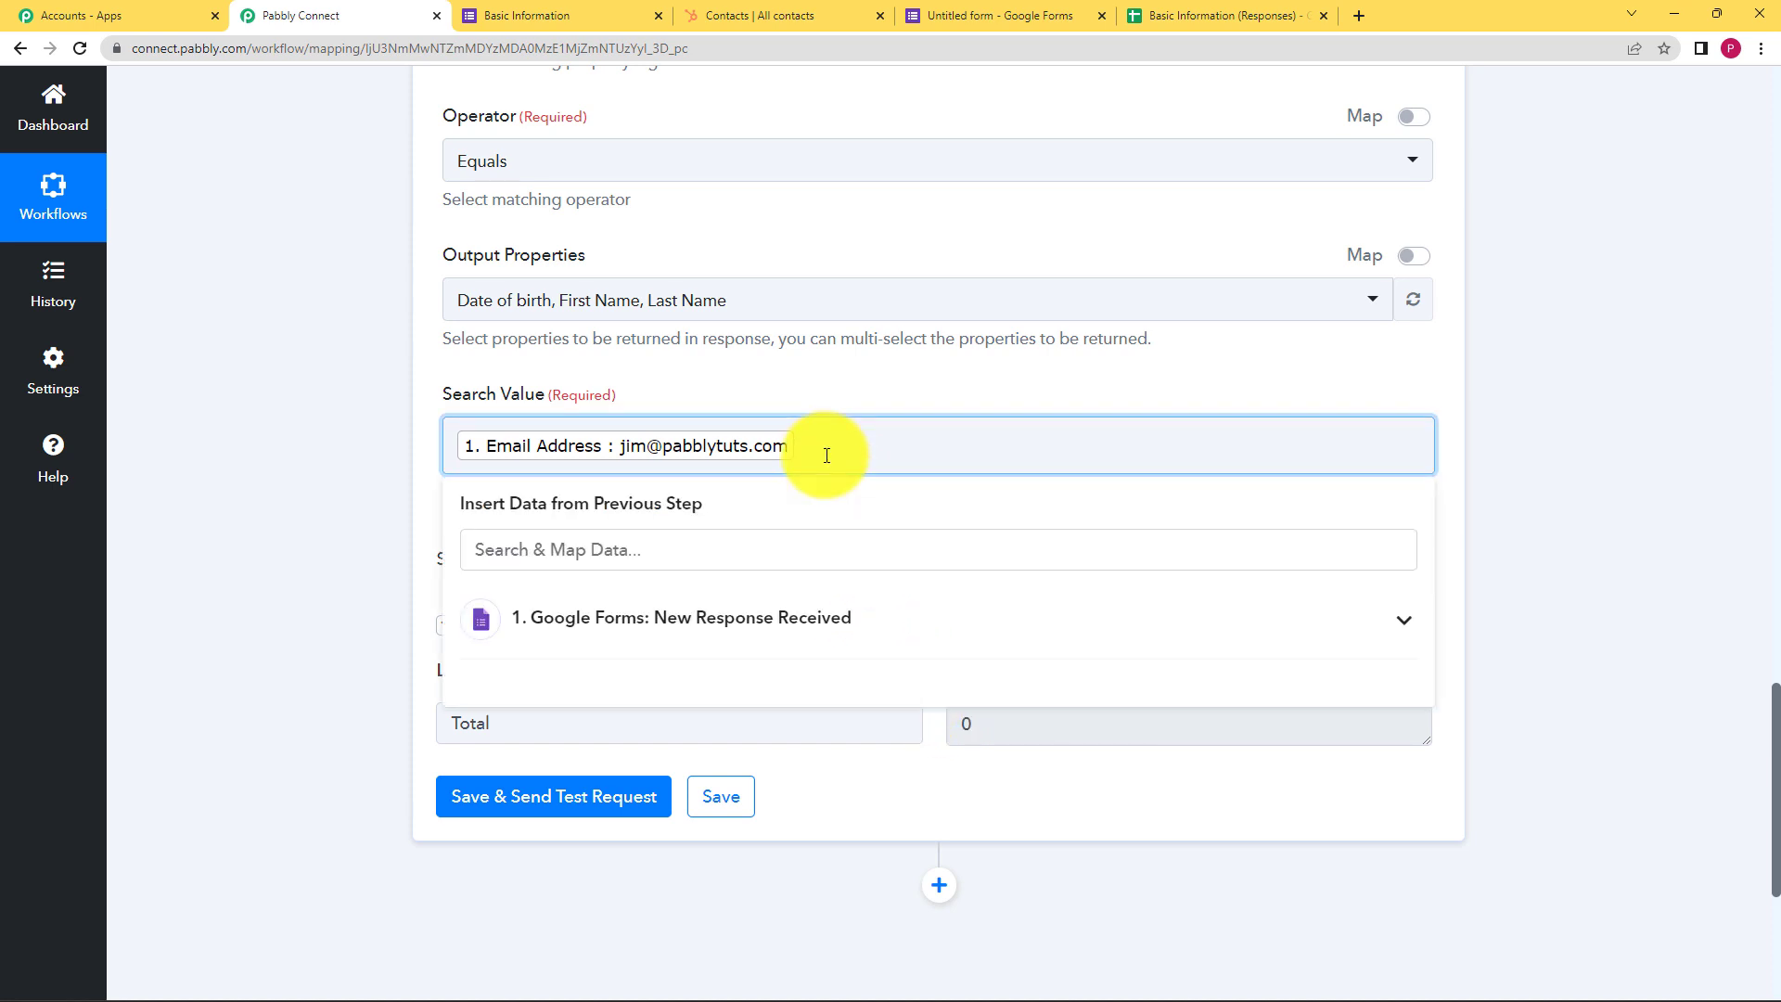
pyautogui.press('BackSpace')
# Copy an existing contact's email from the HubSpot contacts list
pyautogui.click(808, 15)
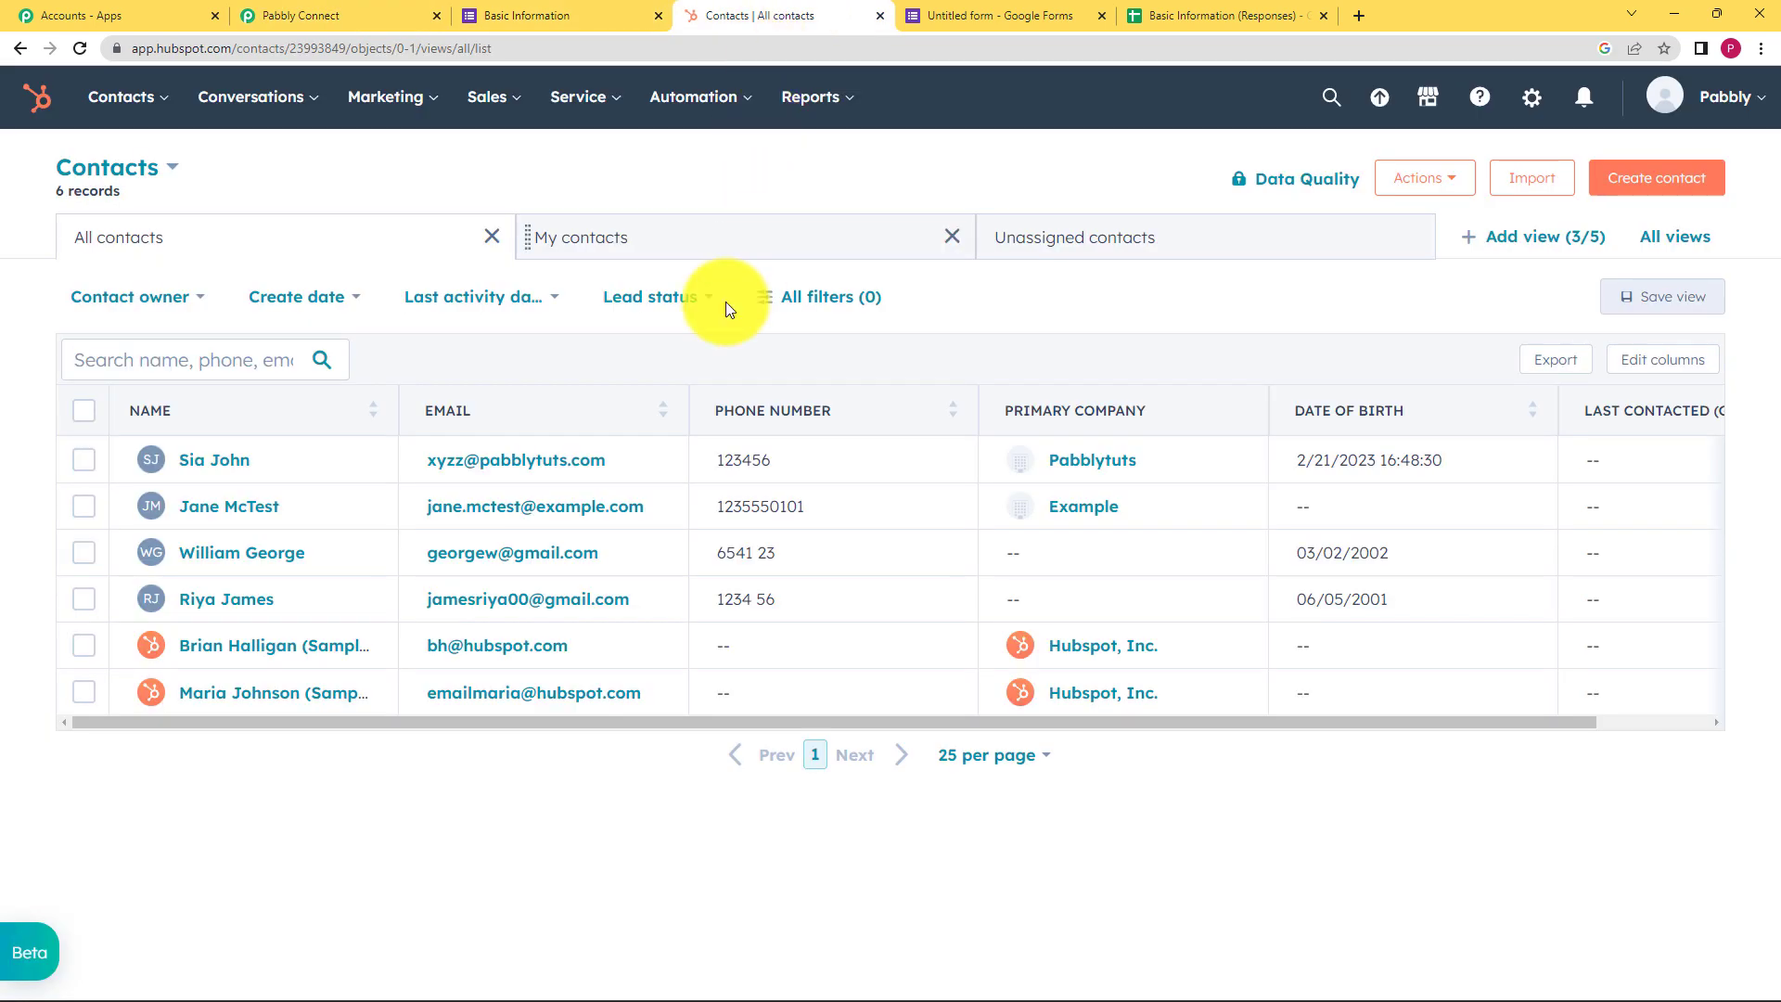
pyautogui.click(620, 461)
pyautogui.hotkey('ctrl', 'c')
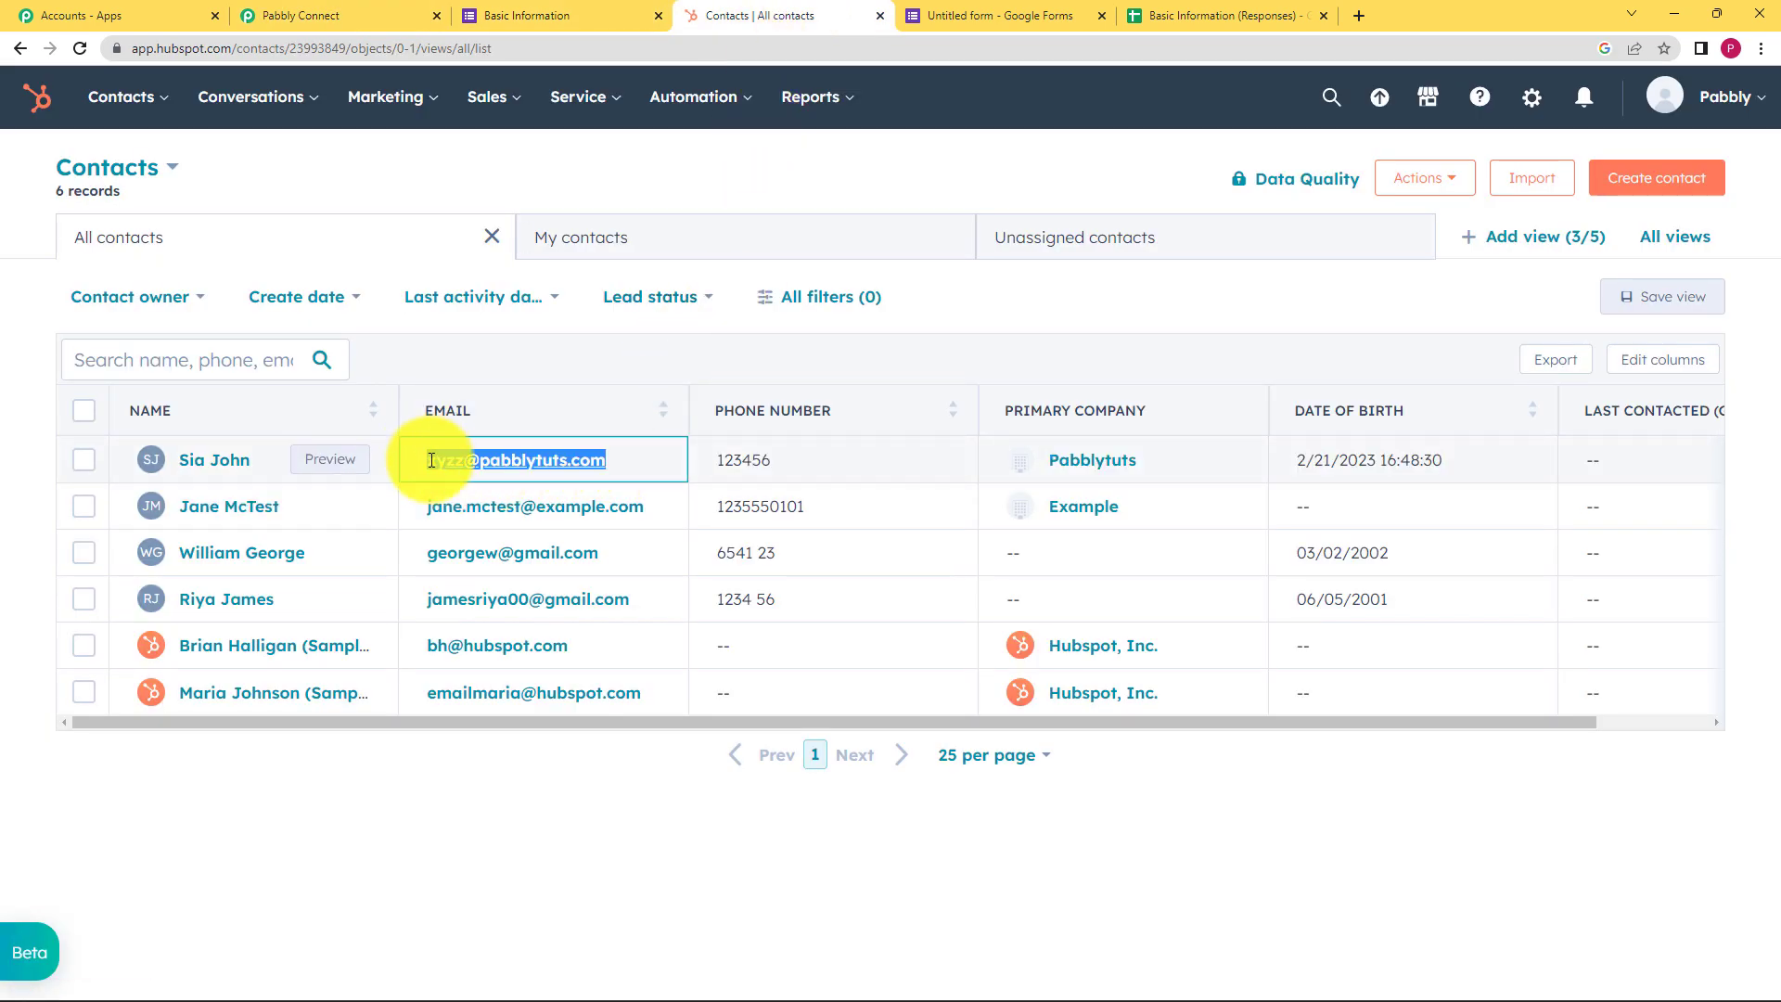
pyautogui.click(306, 15)
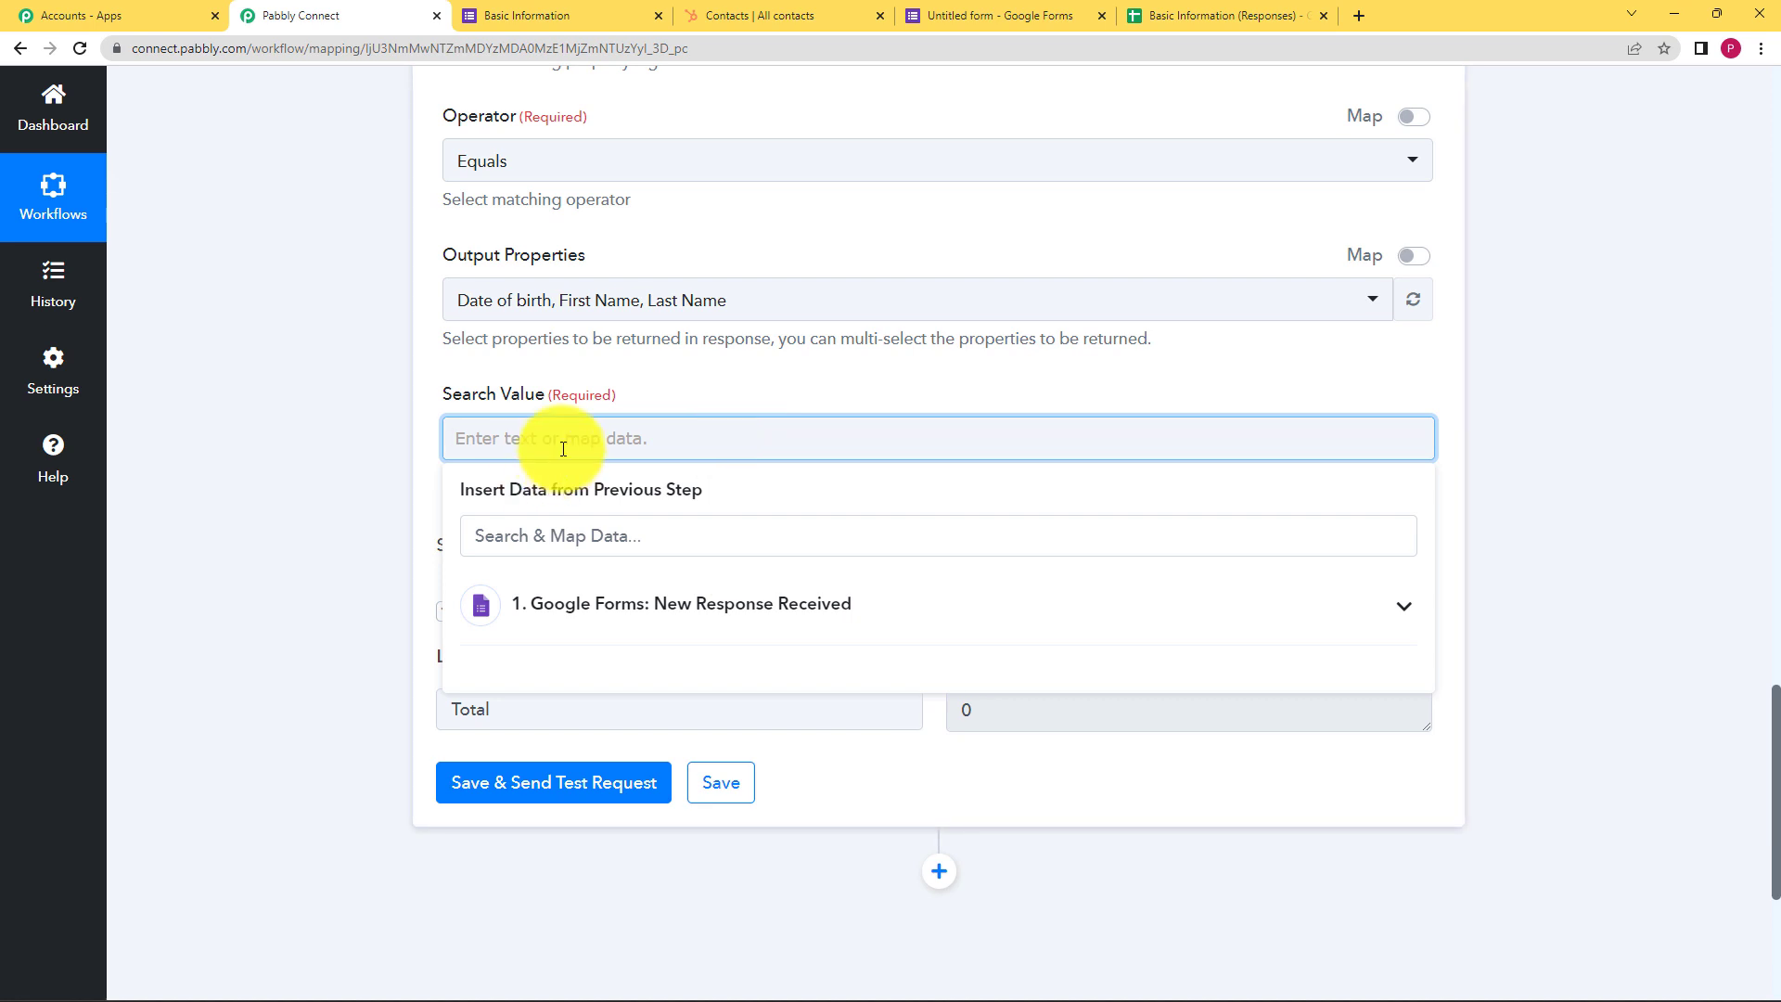
# Paste the existing contact's email into Search Value and resend the test request
pyautogui.hotkey('ctrl', 'v')
pyautogui.click(376, 632)
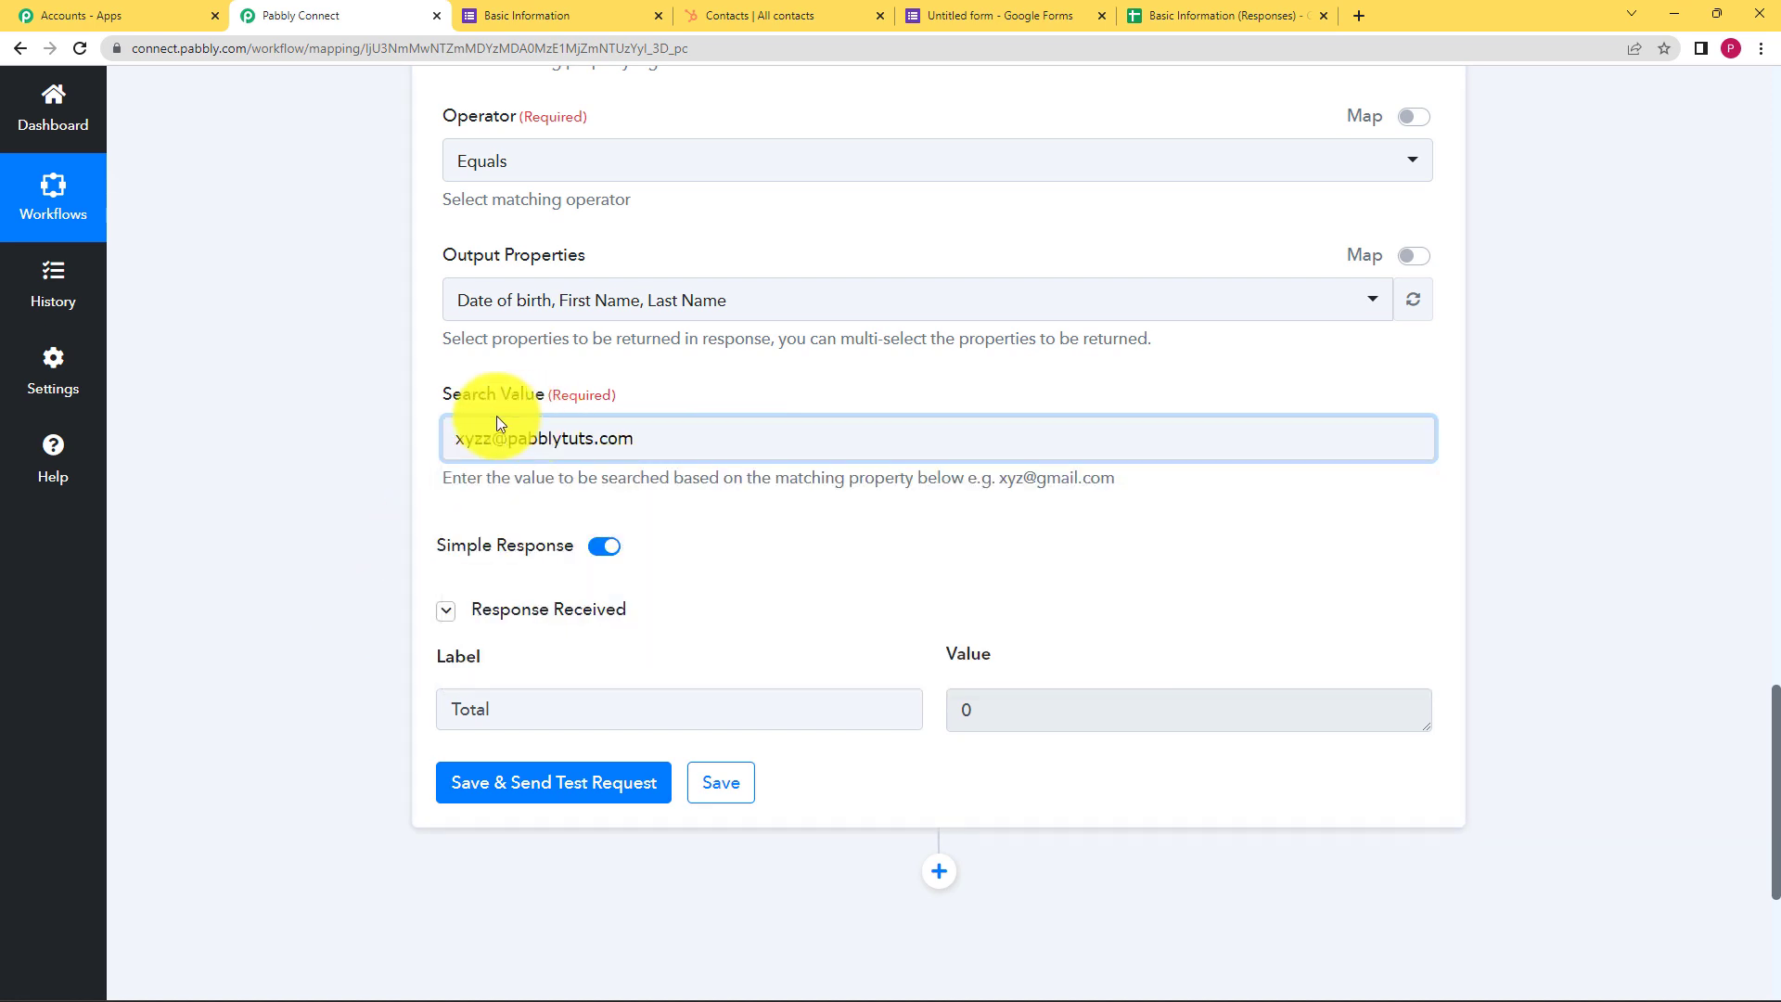
pyautogui.click(566, 784)
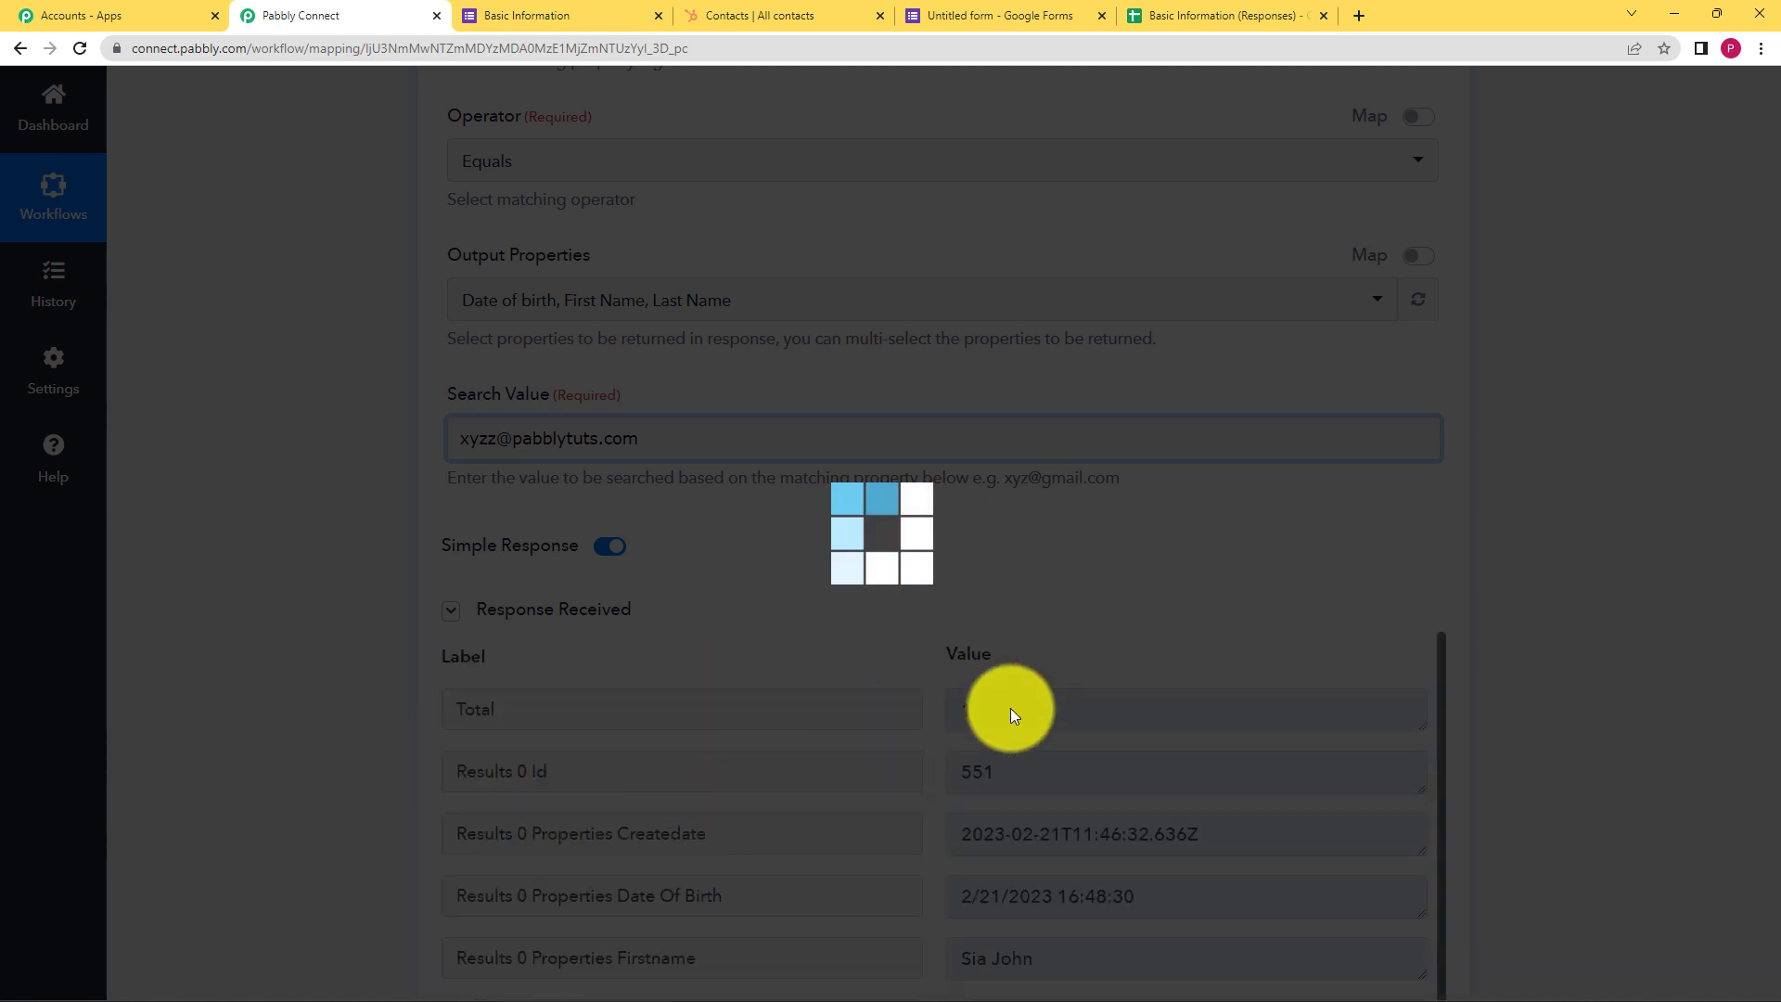
pyautogui.scroll(-3, 1000, 492)
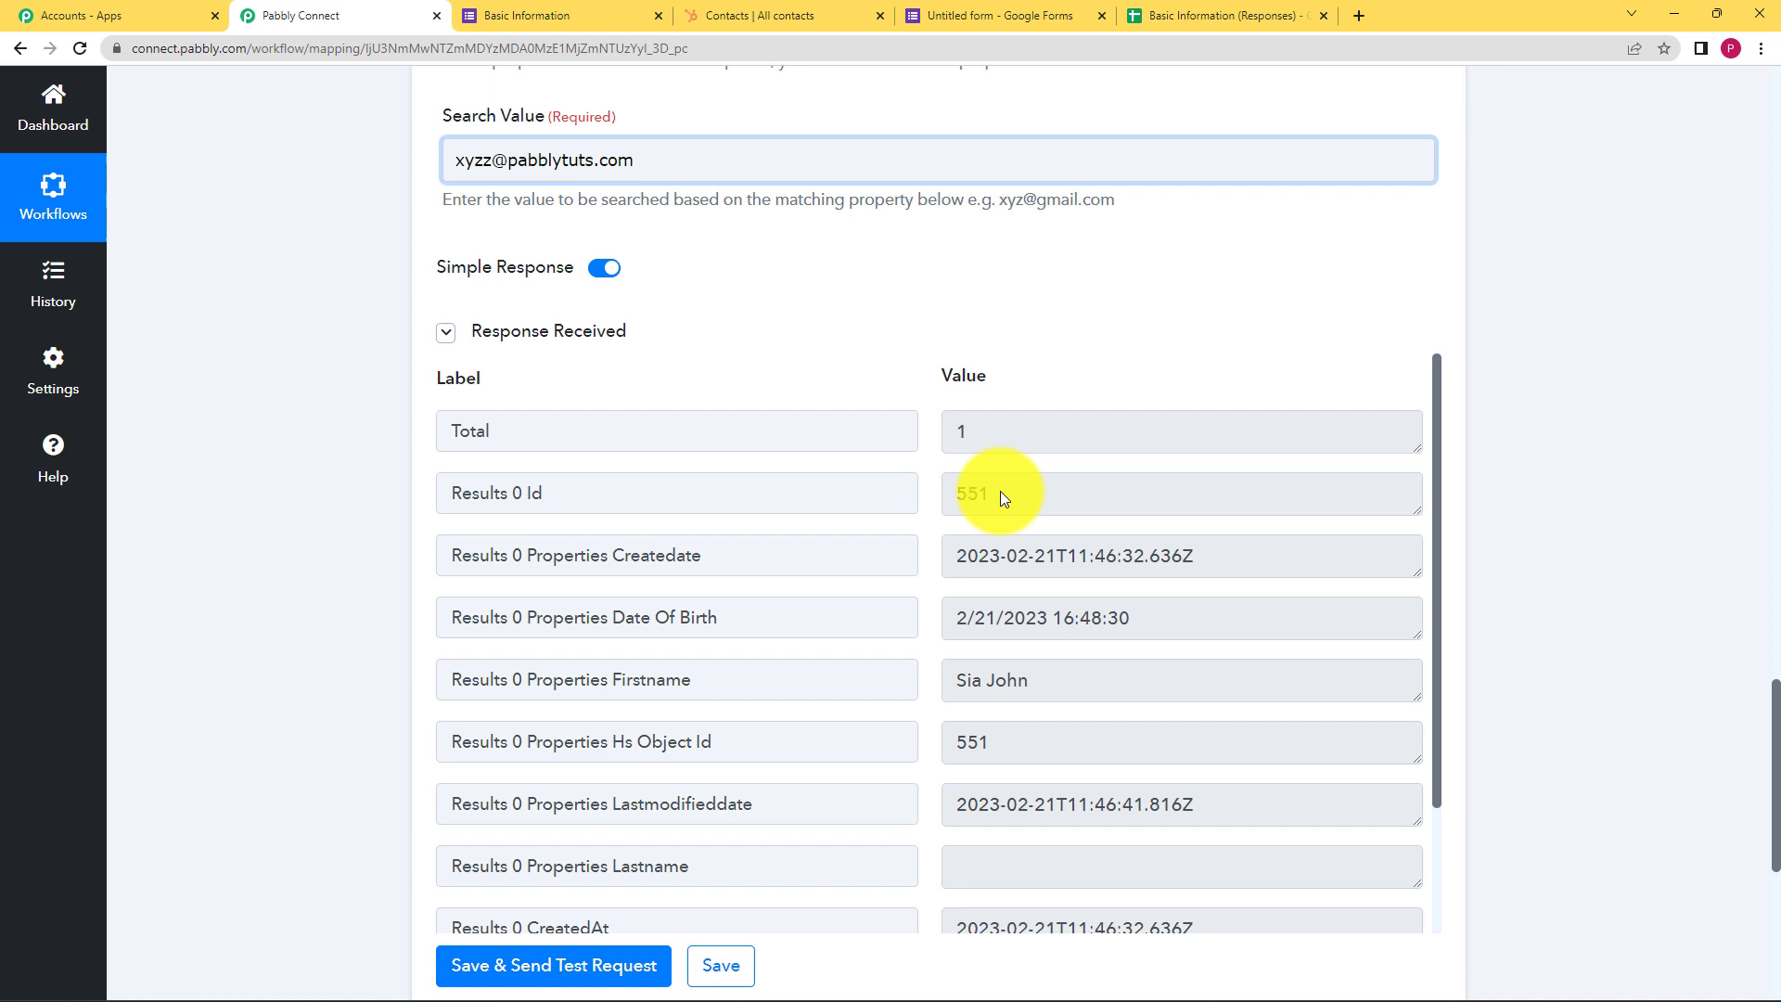
# Review the response showing Total 1 with contact ID 551 and its details
pyautogui.click(970, 433)
pyautogui.moveTo(969, 434); pyautogui.dragTo(909, 433)
pyautogui.click(895, 378)
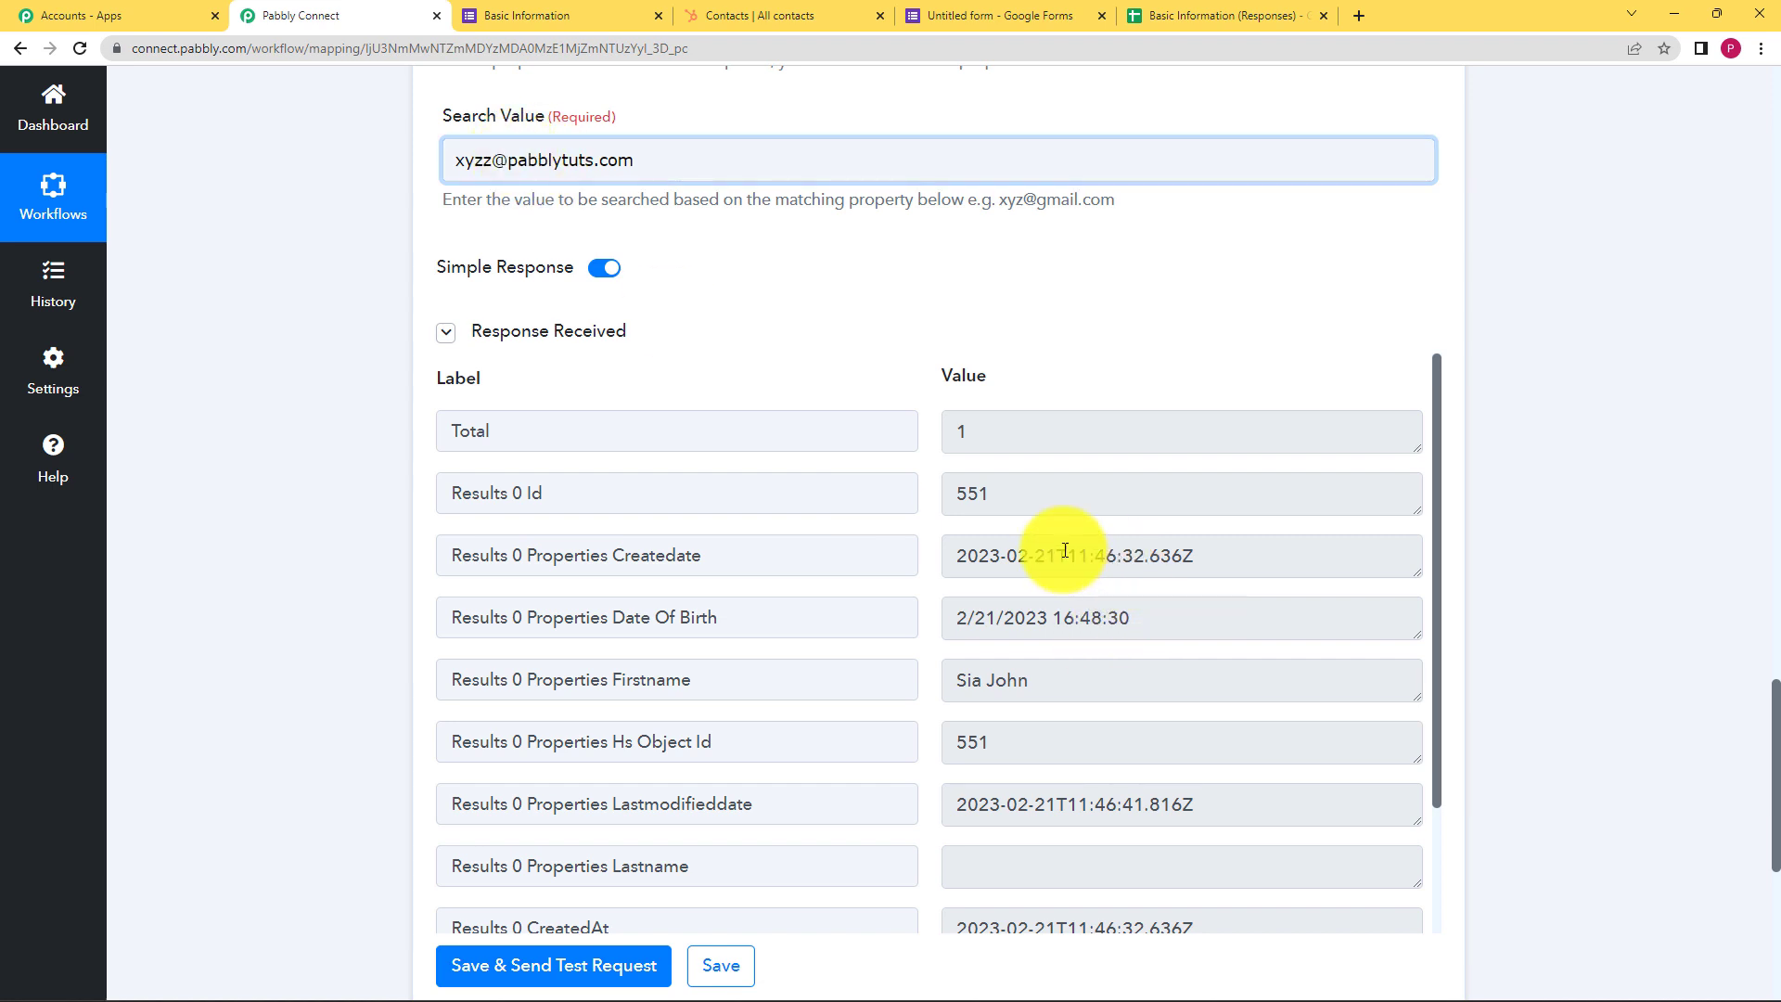
pyautogui.moveTo(1031, 504); pyautogui.dragTo(882, 530)
pyautogui.scroll(-2, 954, 649)
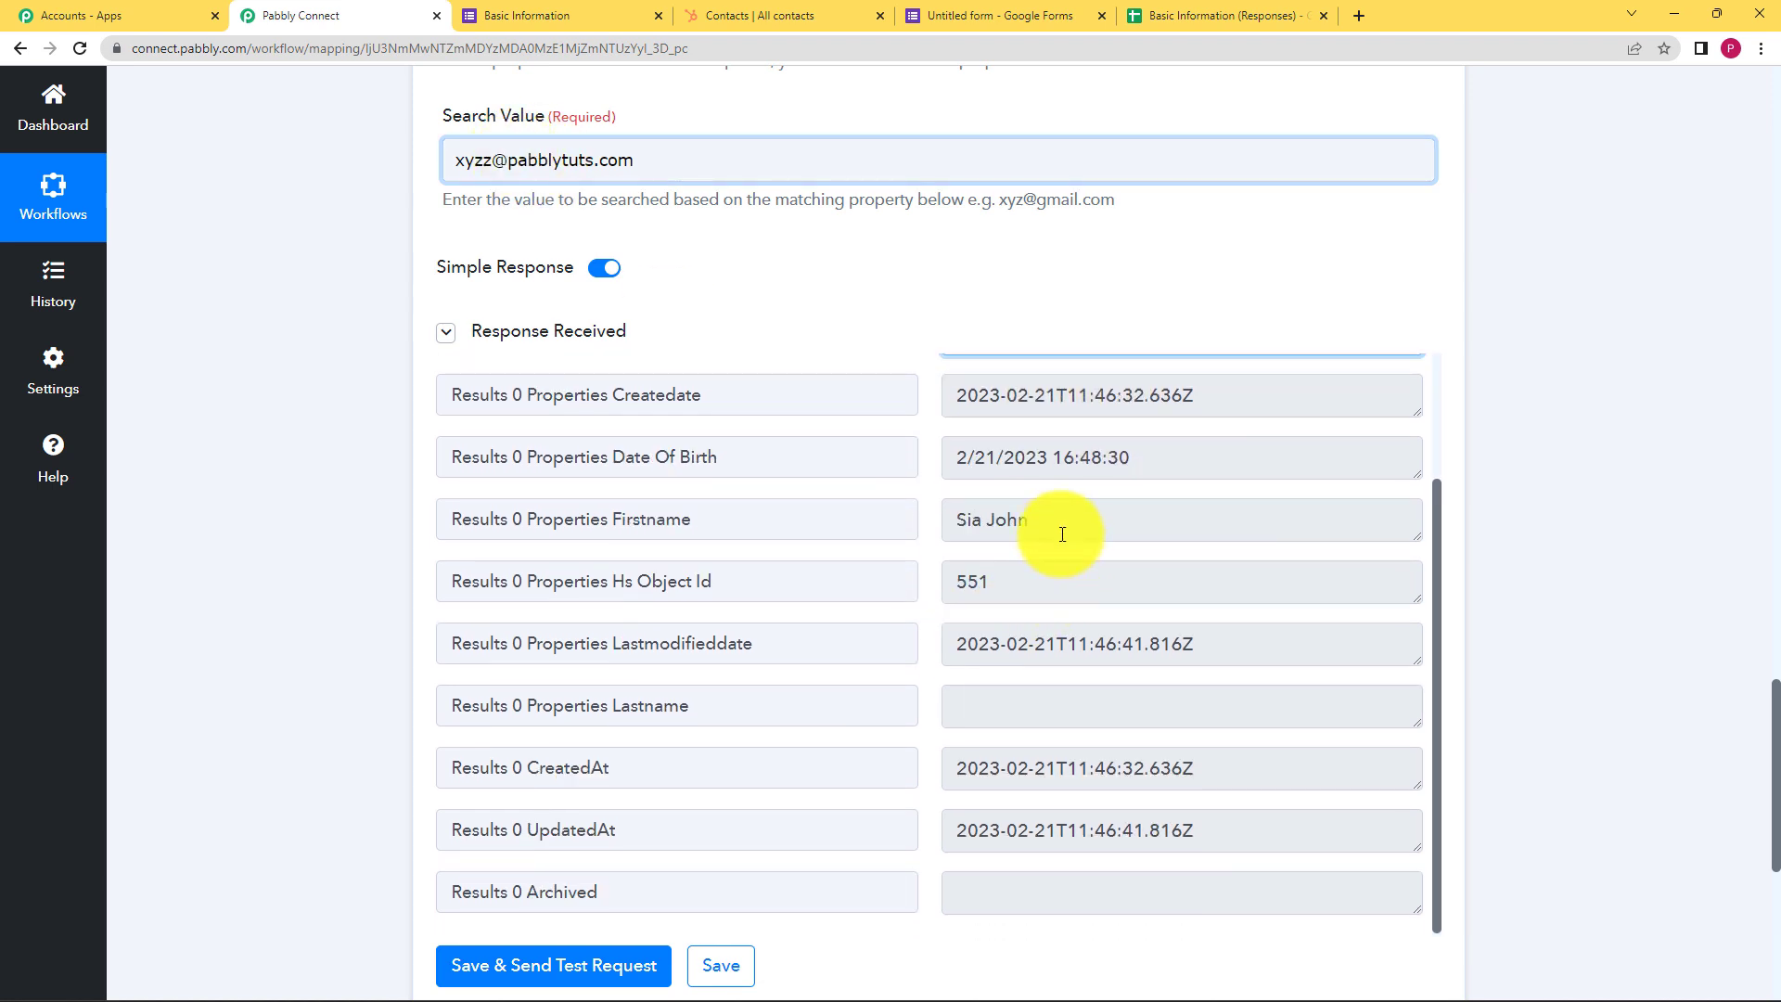
pyautogui.moveTo(1061, 524); pyautogui.dragTo(905, 549)
pyautogui.scroll(-4, 937, 625)
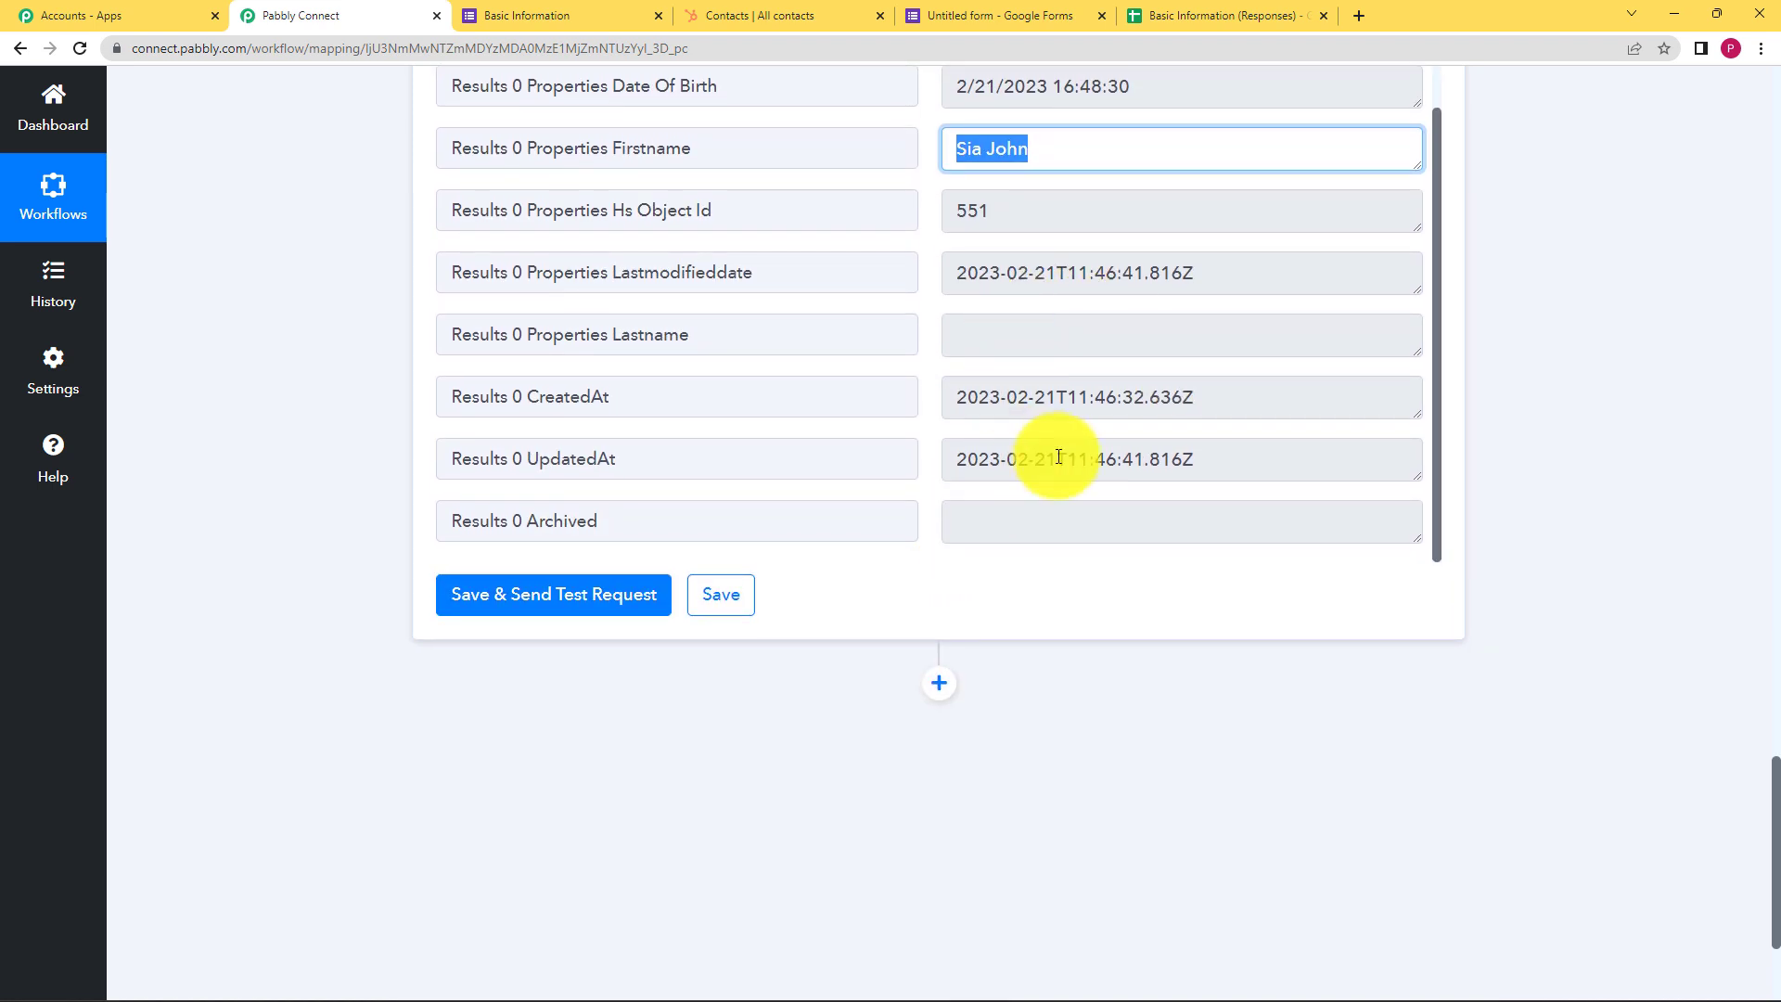
pyautogui.scroll(2, 591, 479)
pyautogui.scroll(5, 431, 470)
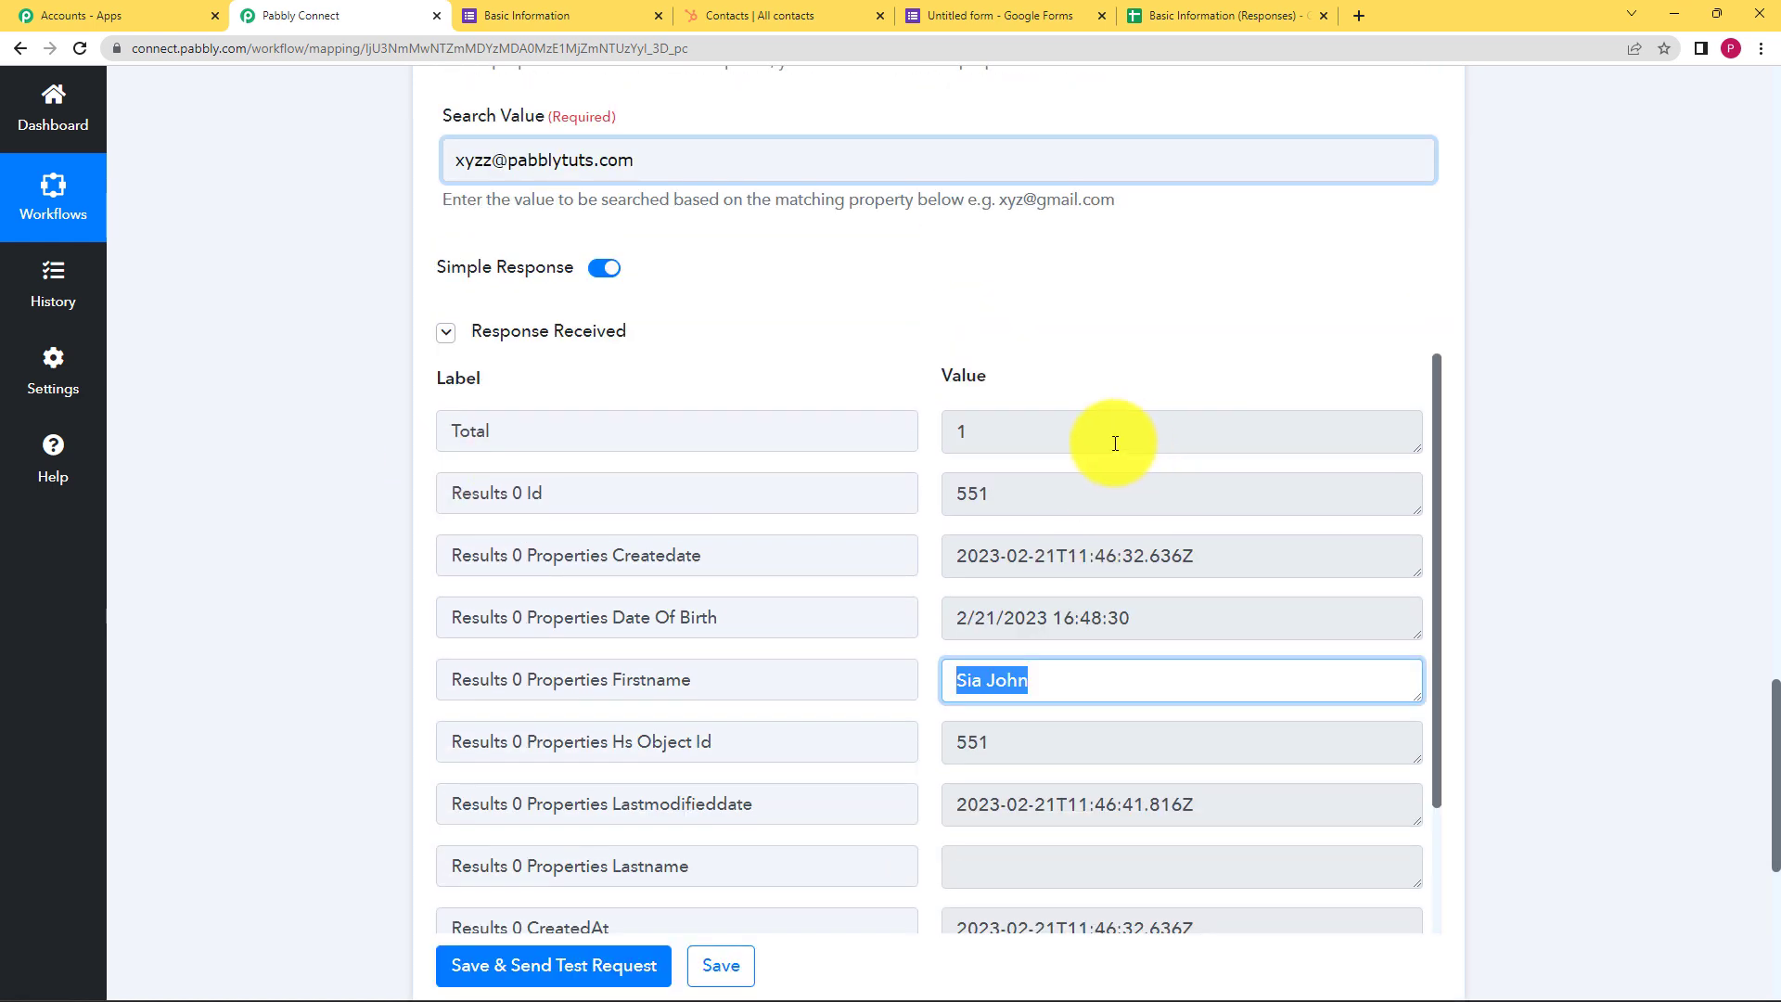
pyautogui.click(971, 427)
pyautogui.moveTo(972, 428); pyautogui.dragTo(1006, 386)
pyautogui.click(795, 589)
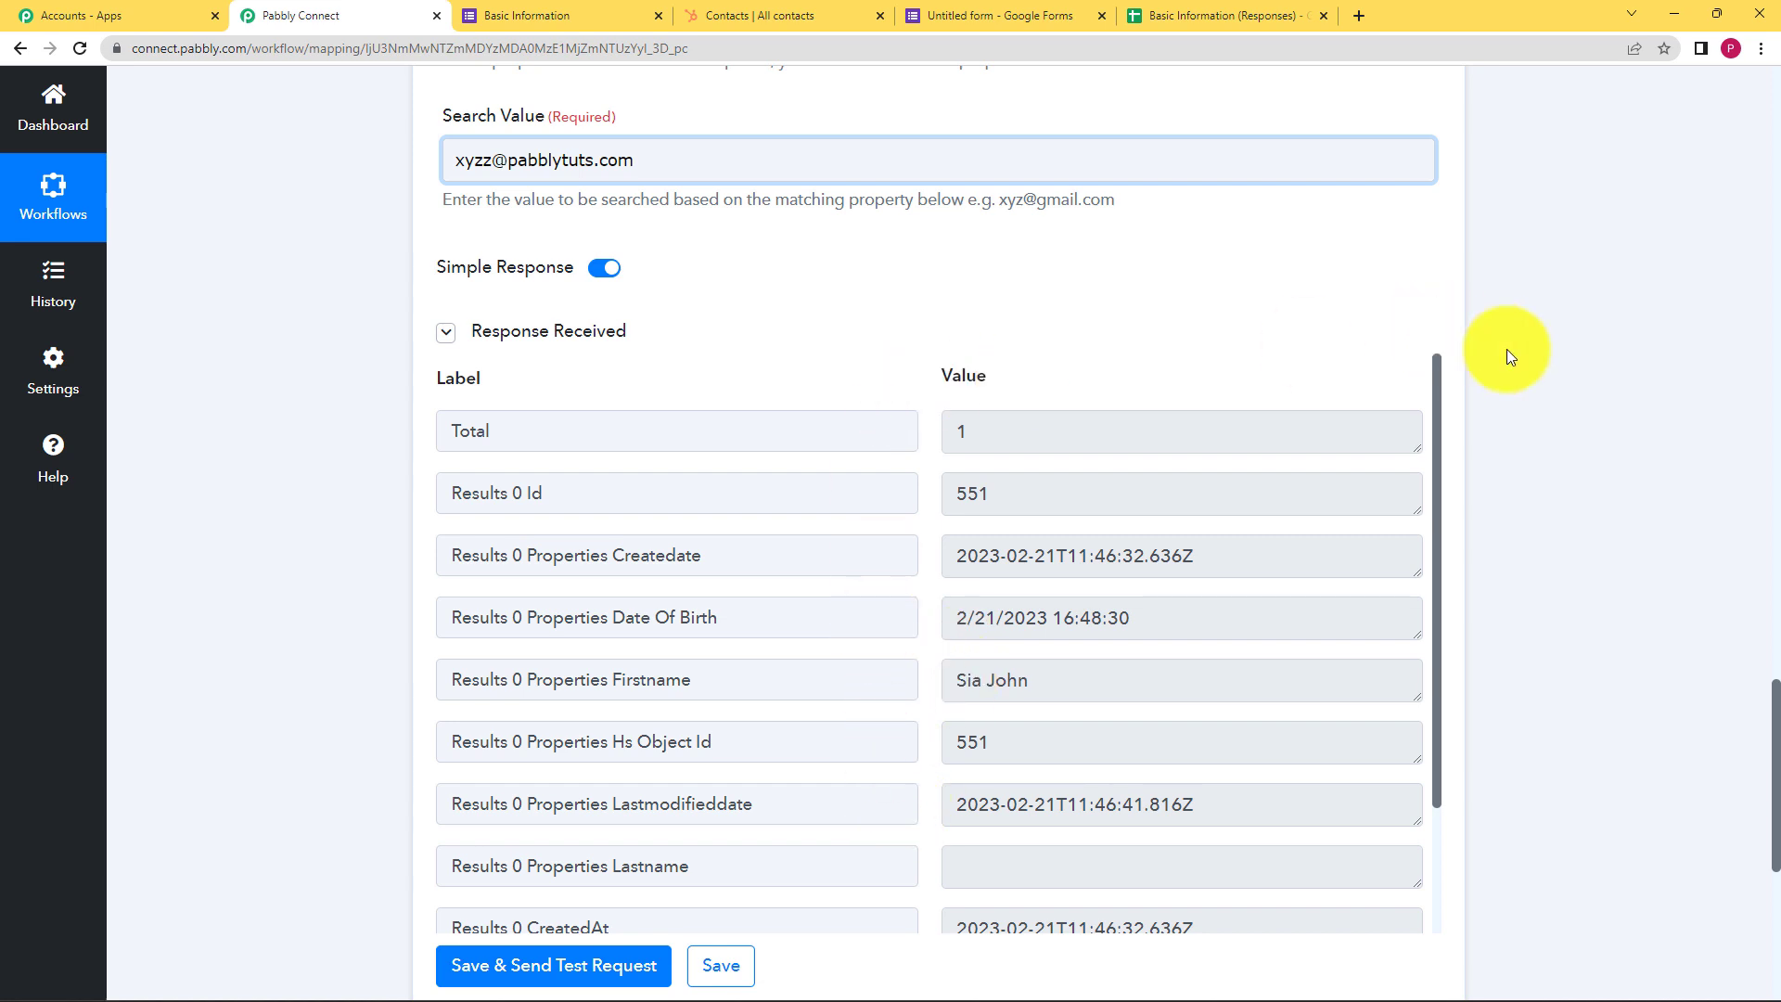
pyautogui.scroll(-2, 1506, 349)
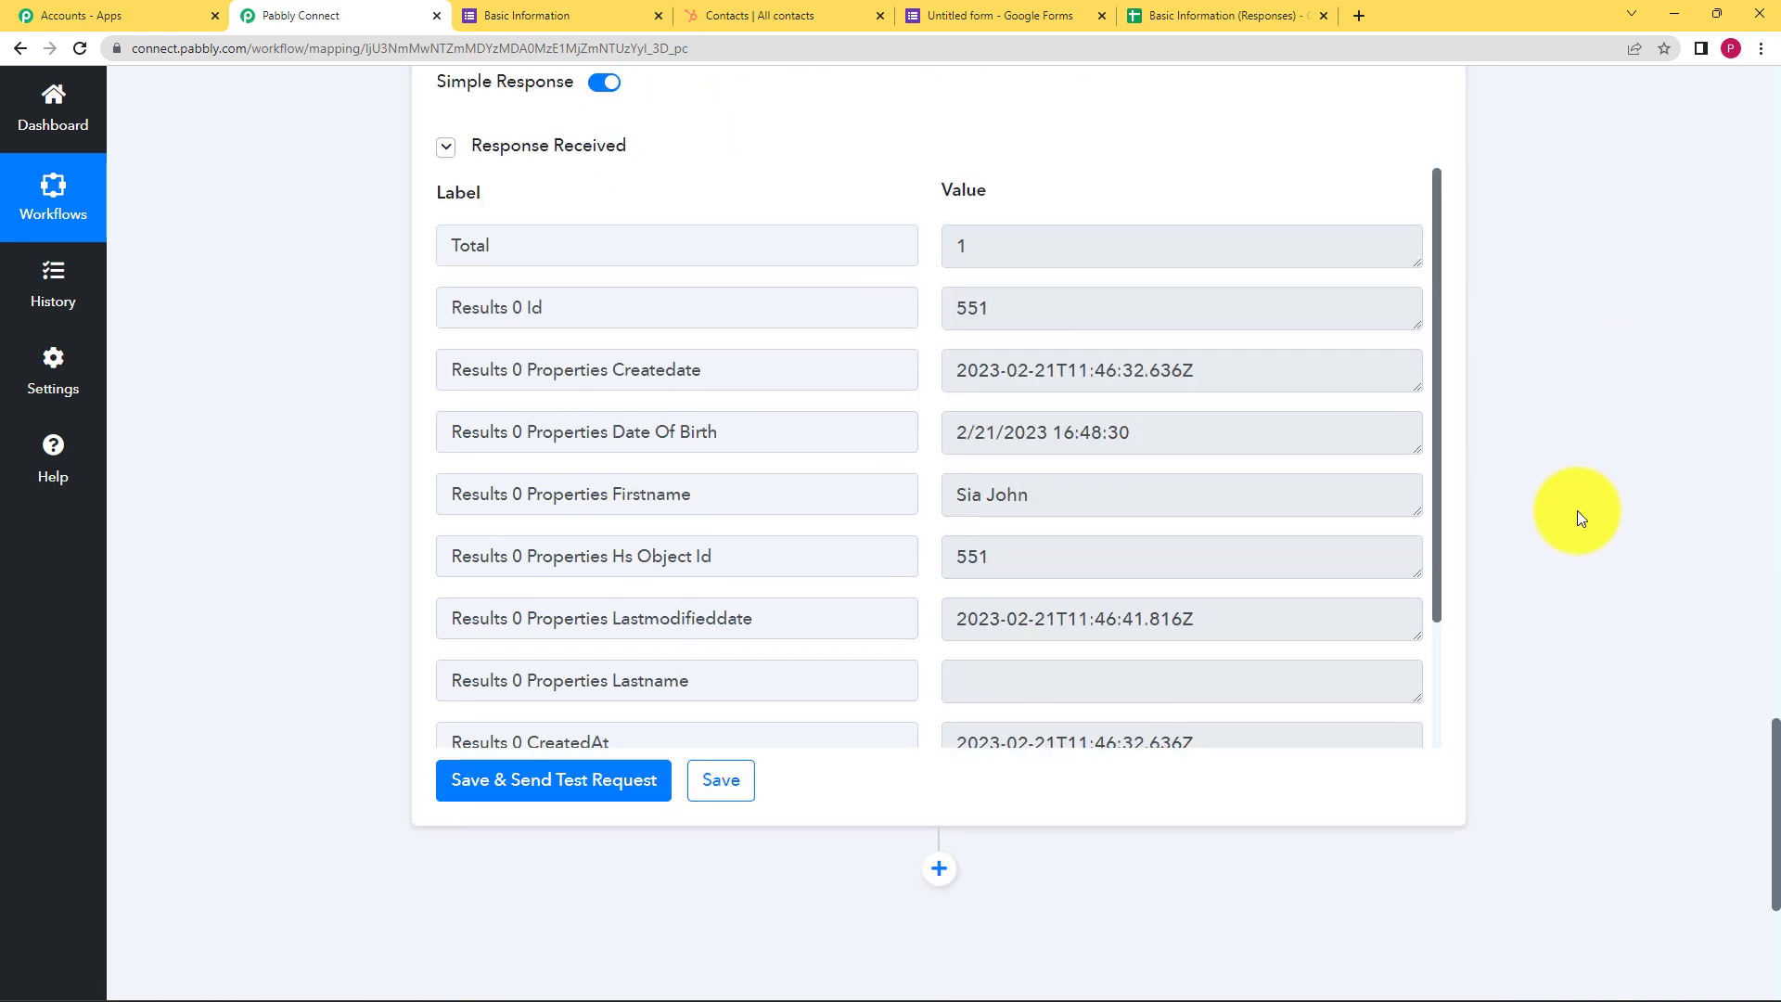
# Save the contact search step and add a Router step below it
pyautogui.click(725, 787)
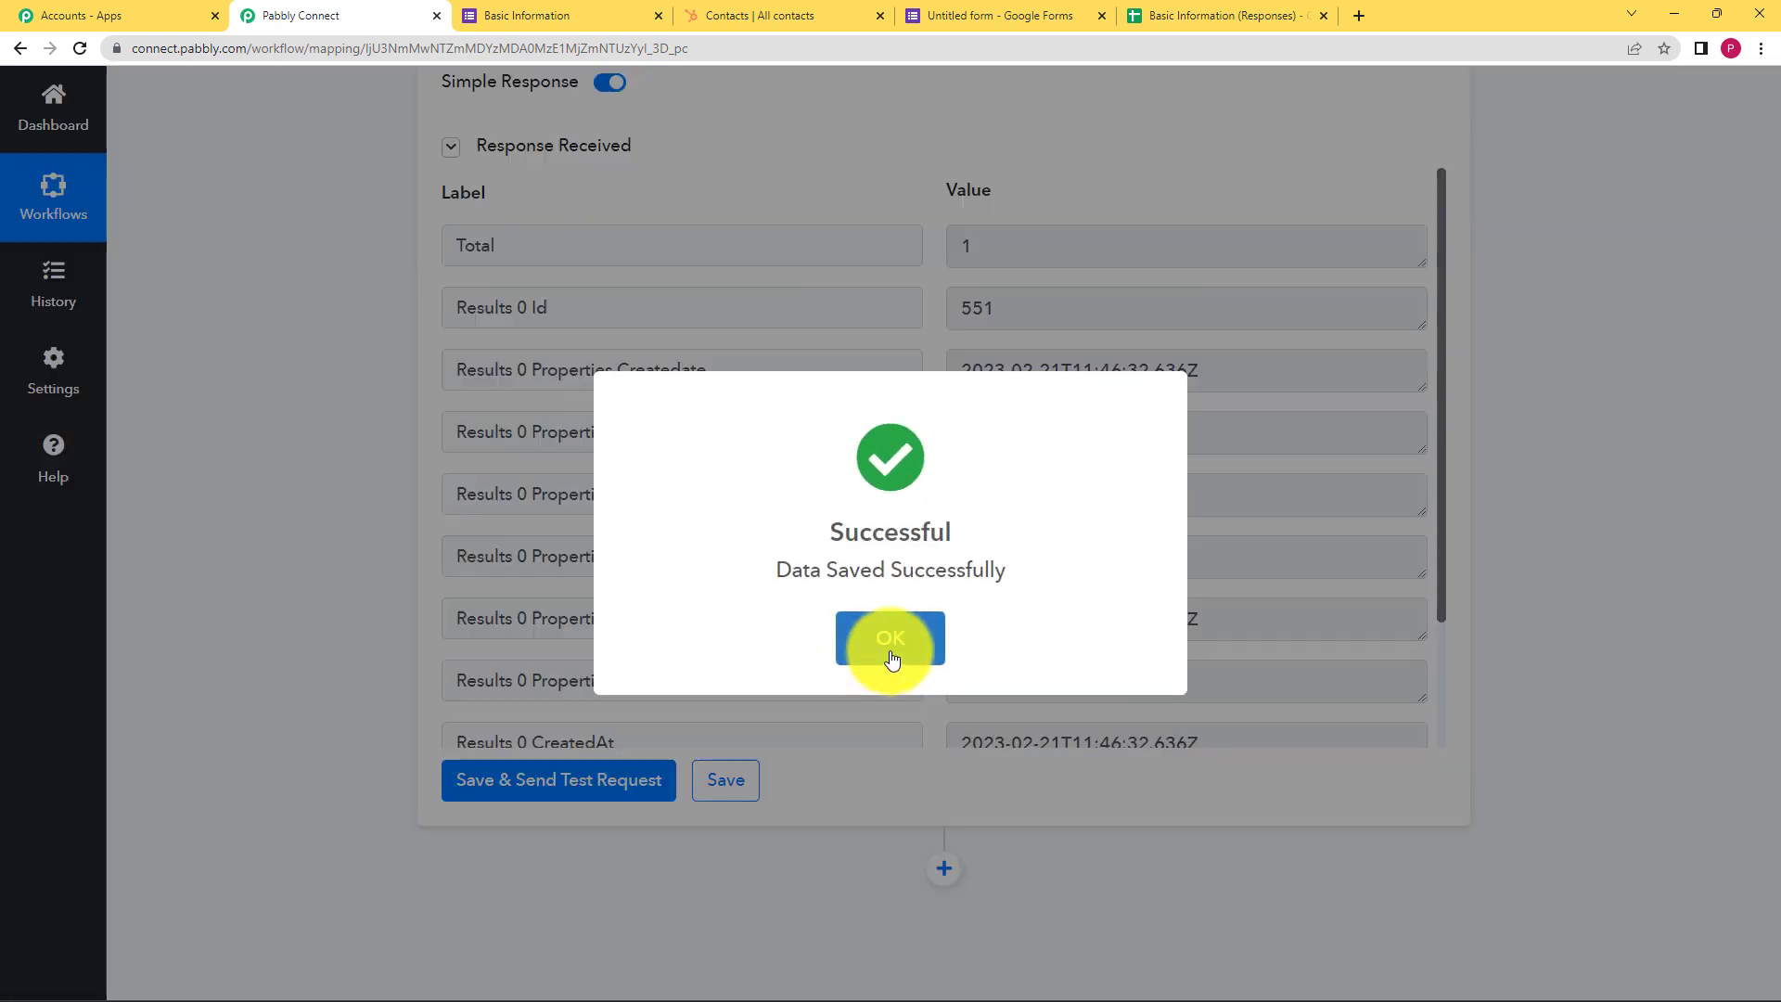
pyautogui.click(892, 658)
pyautogui.click(944, 869)
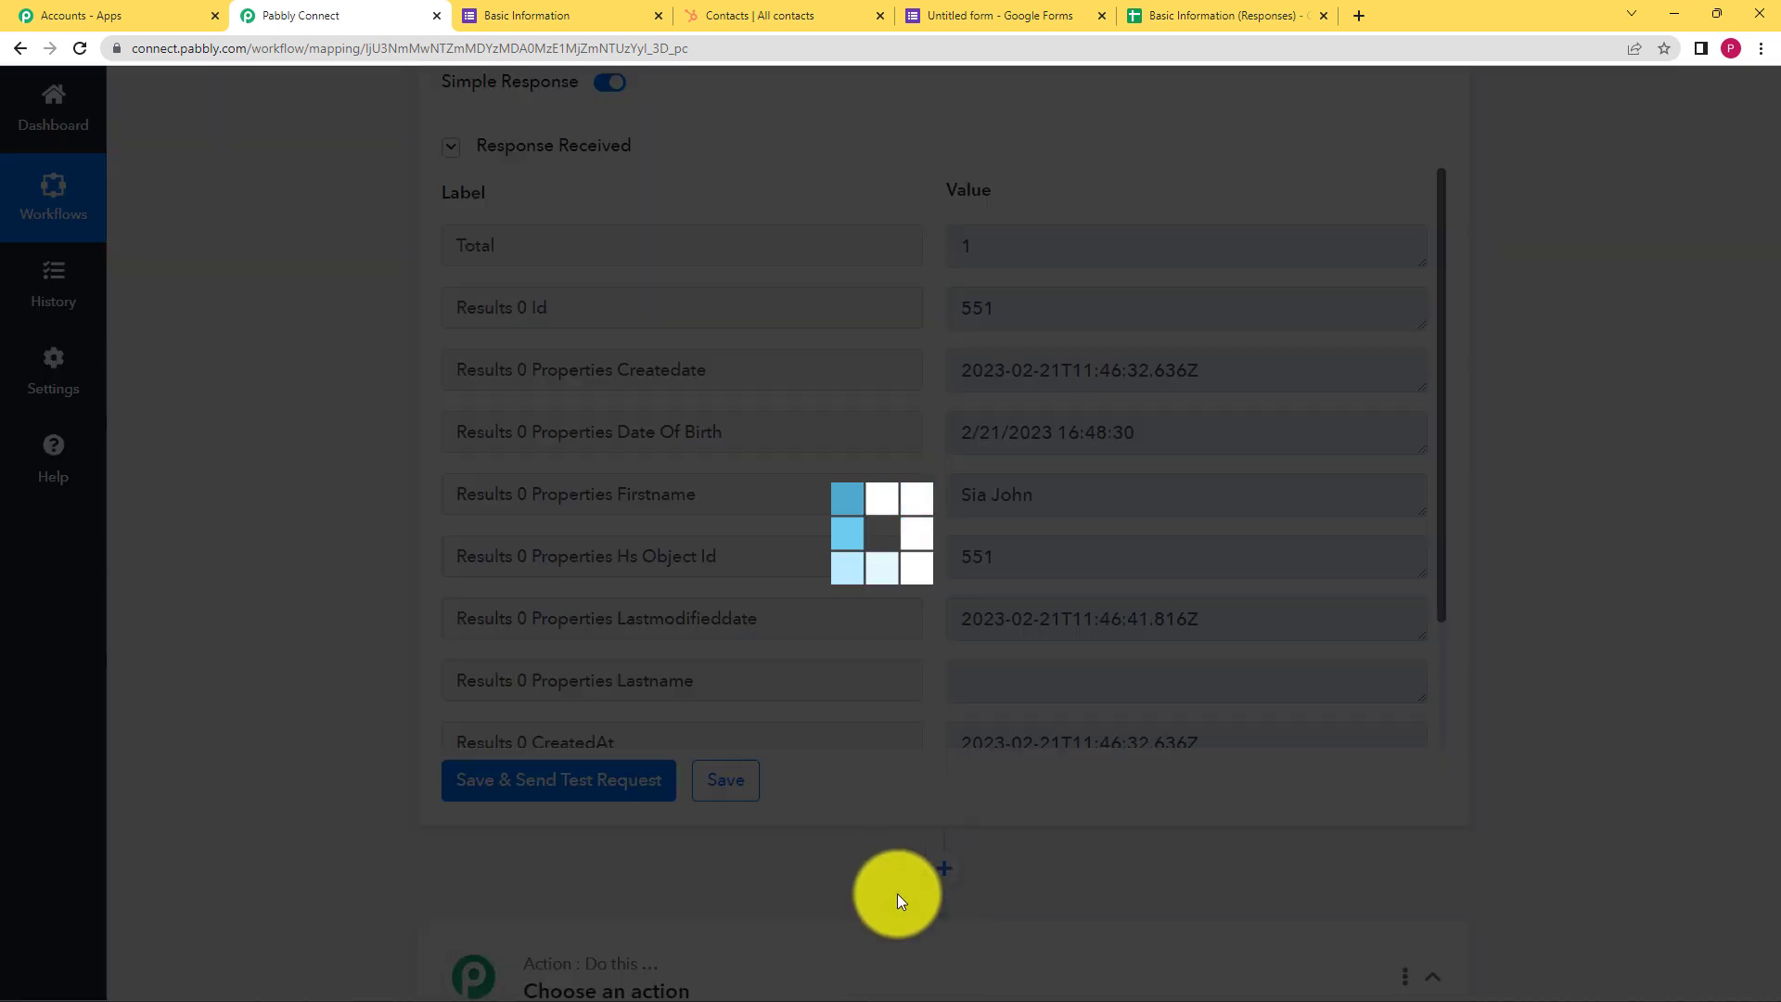
pyautogui.write('rou')
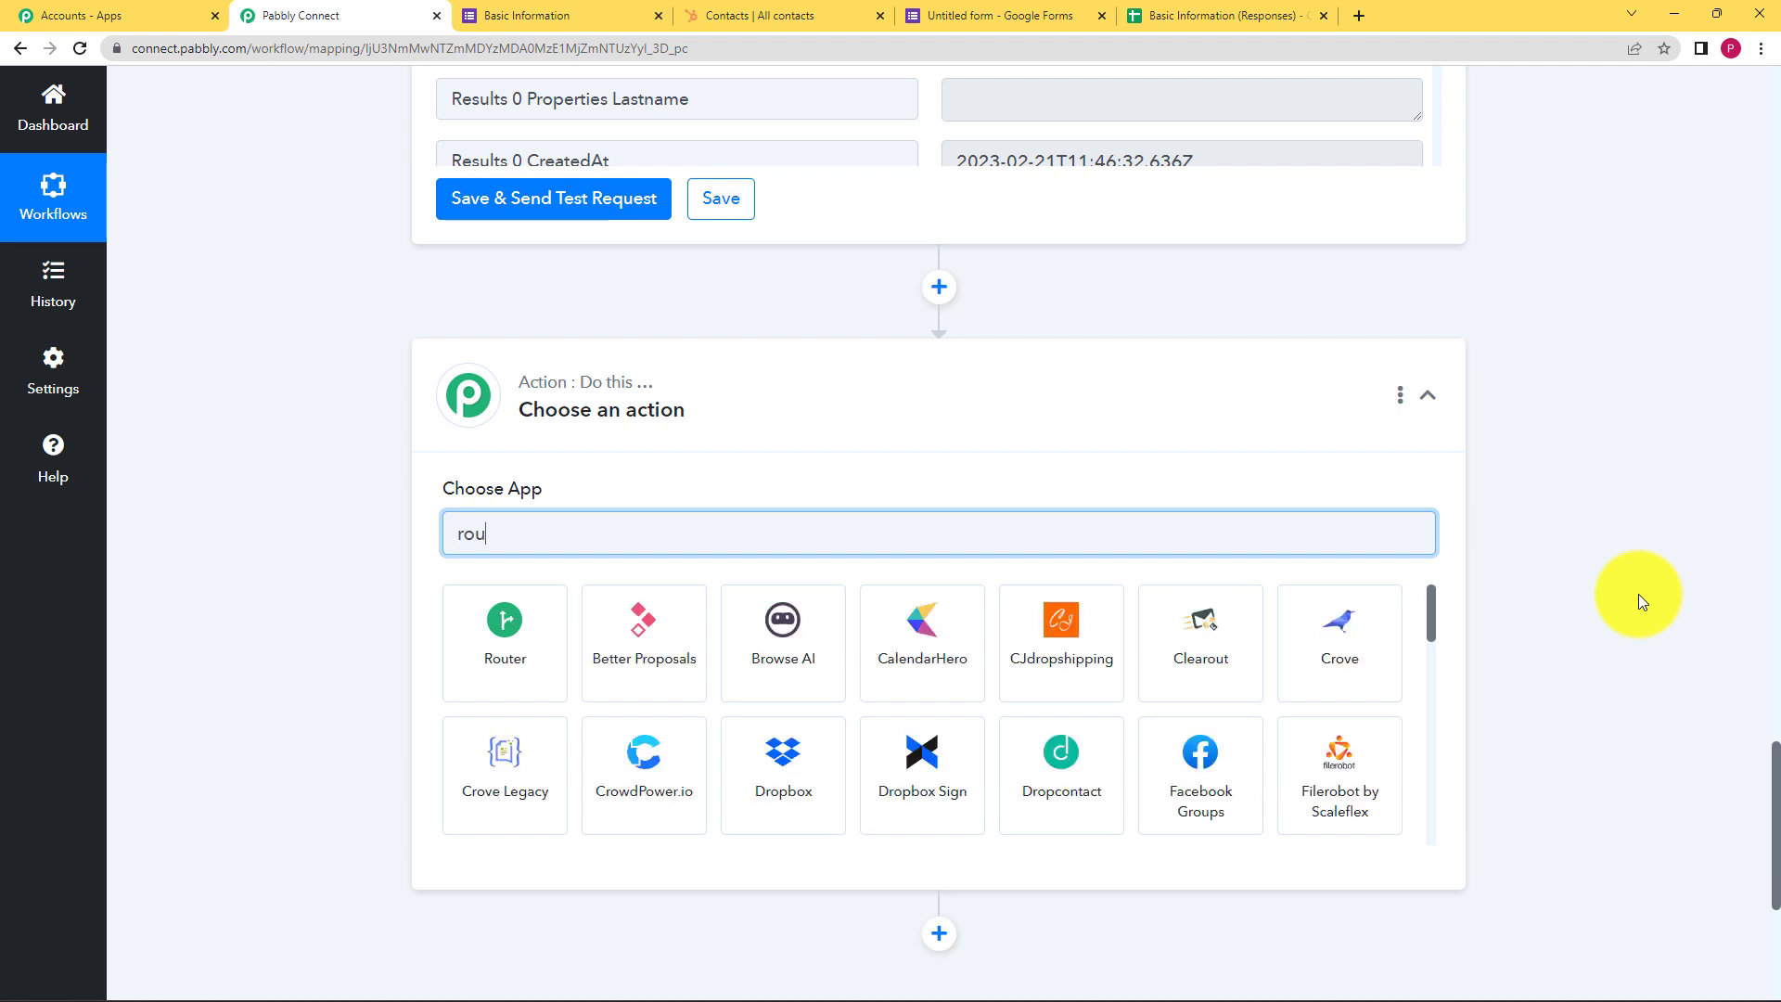
pyautogui.write('ter')
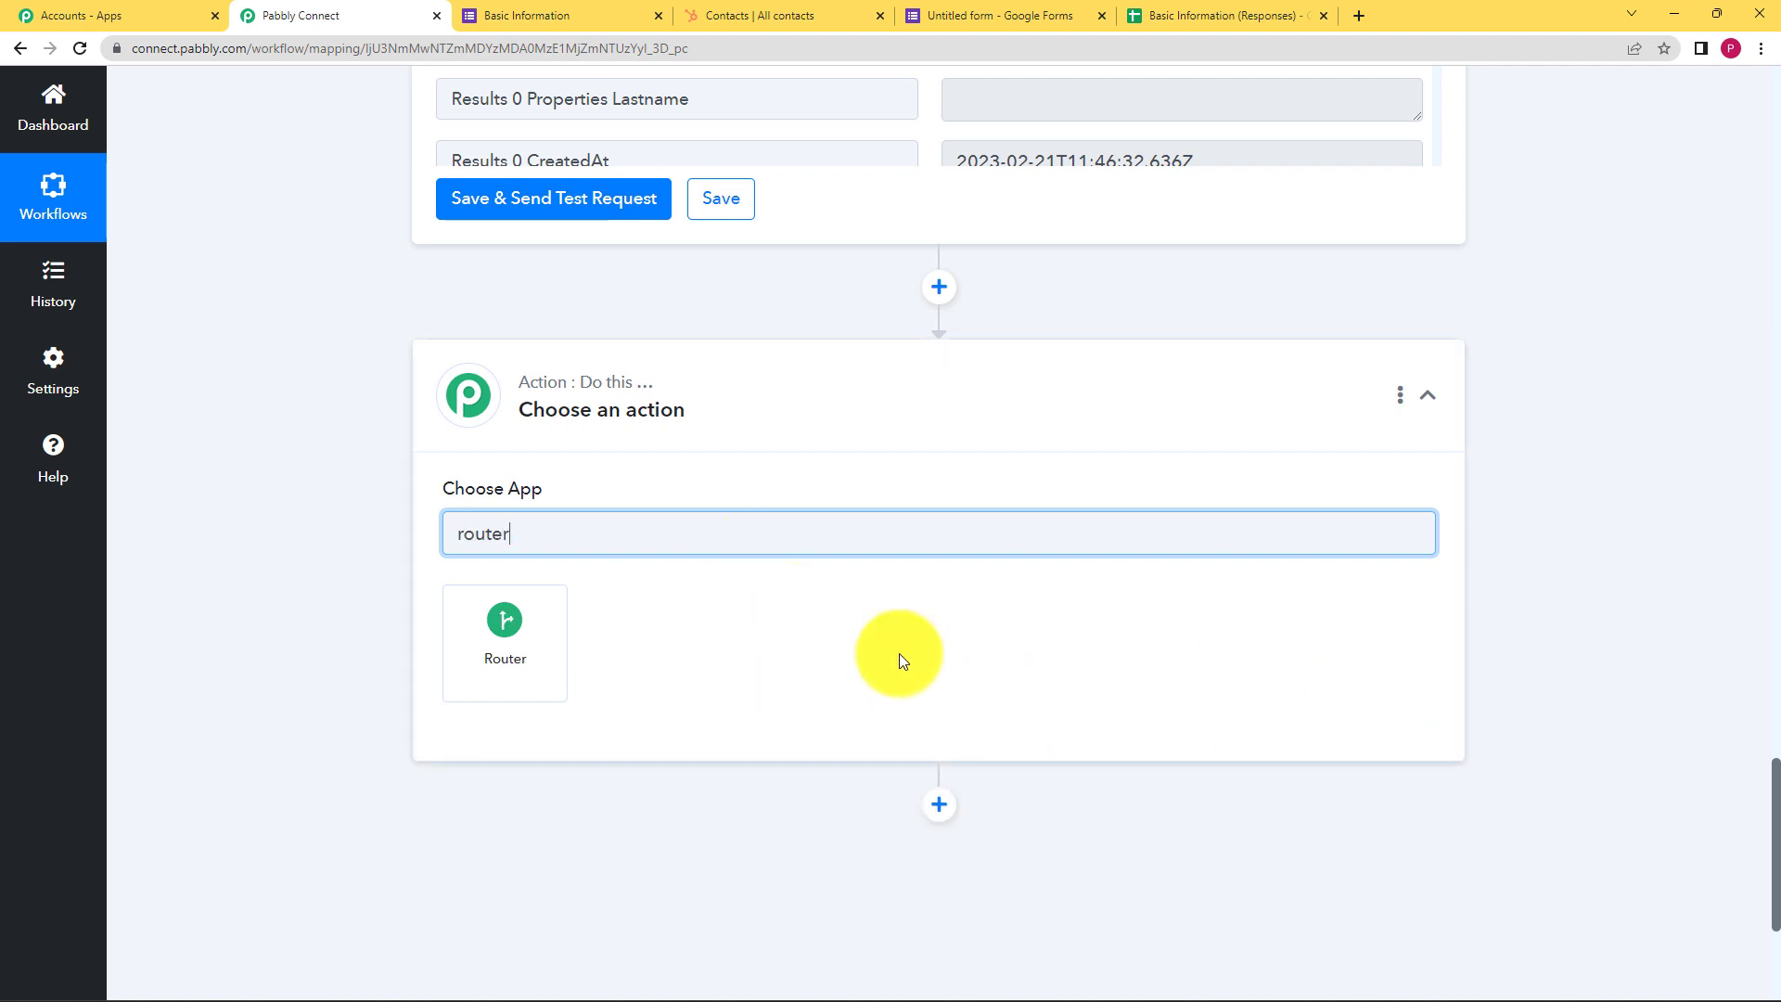
pyautogui.click(485, 637)
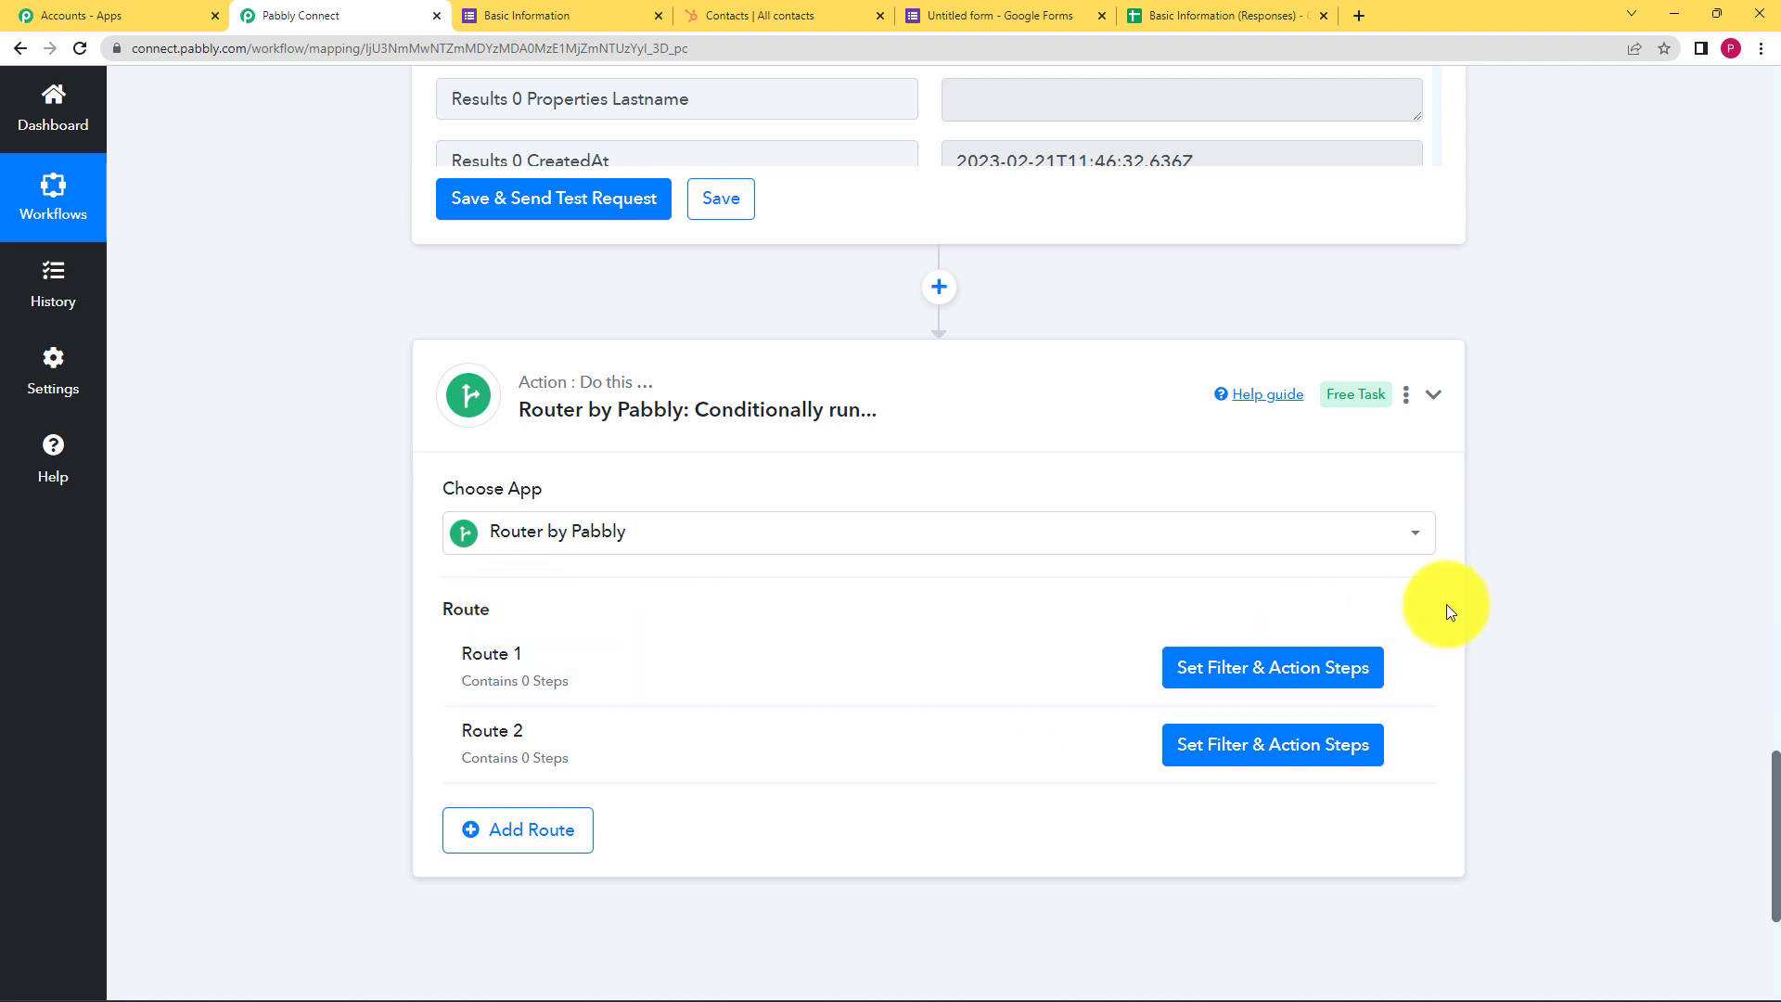
# Rename the first route to 'Exists'
pyautogui.click(1405, 676)
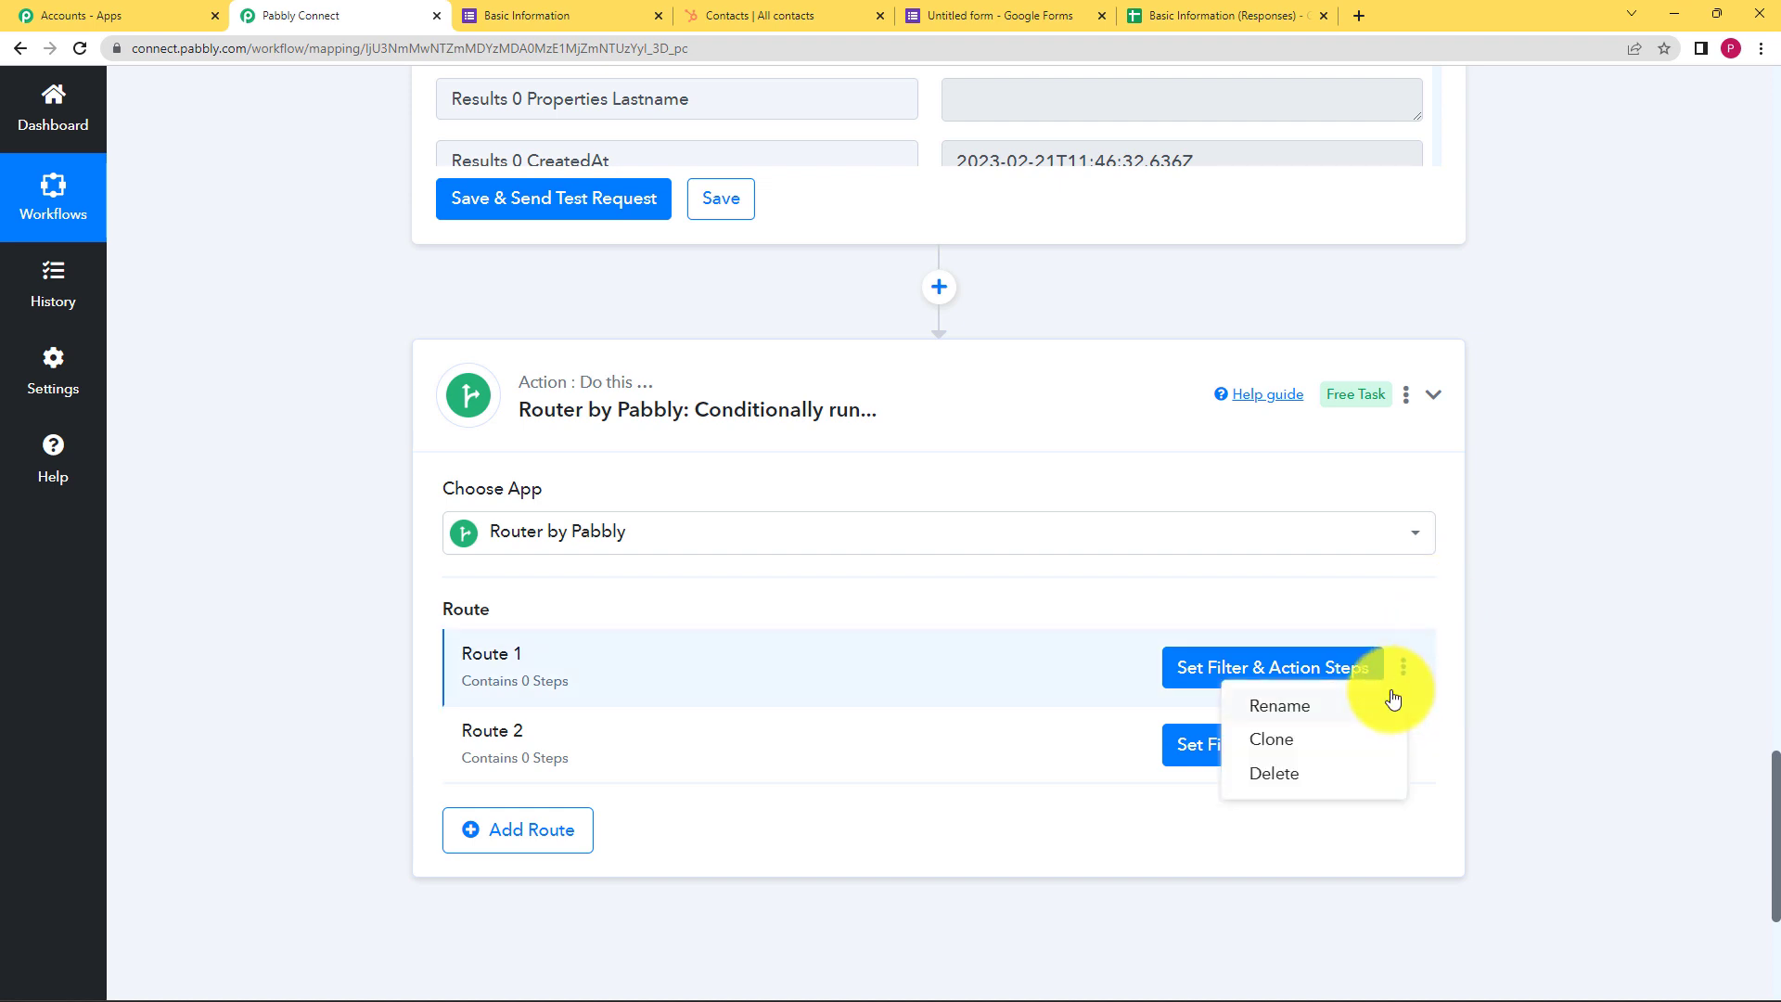
pyautogui.click(1349, 699)
pyautogui.press('BackSpace')
pyautogui.press('BackSpace')
pyautogui.press('BackSpace')
pyautogui.press('BackSpace')
pyautogui.press('BackSpace')
pyautogui.press('BackSpace')
pyautogui.press('BackSpace')
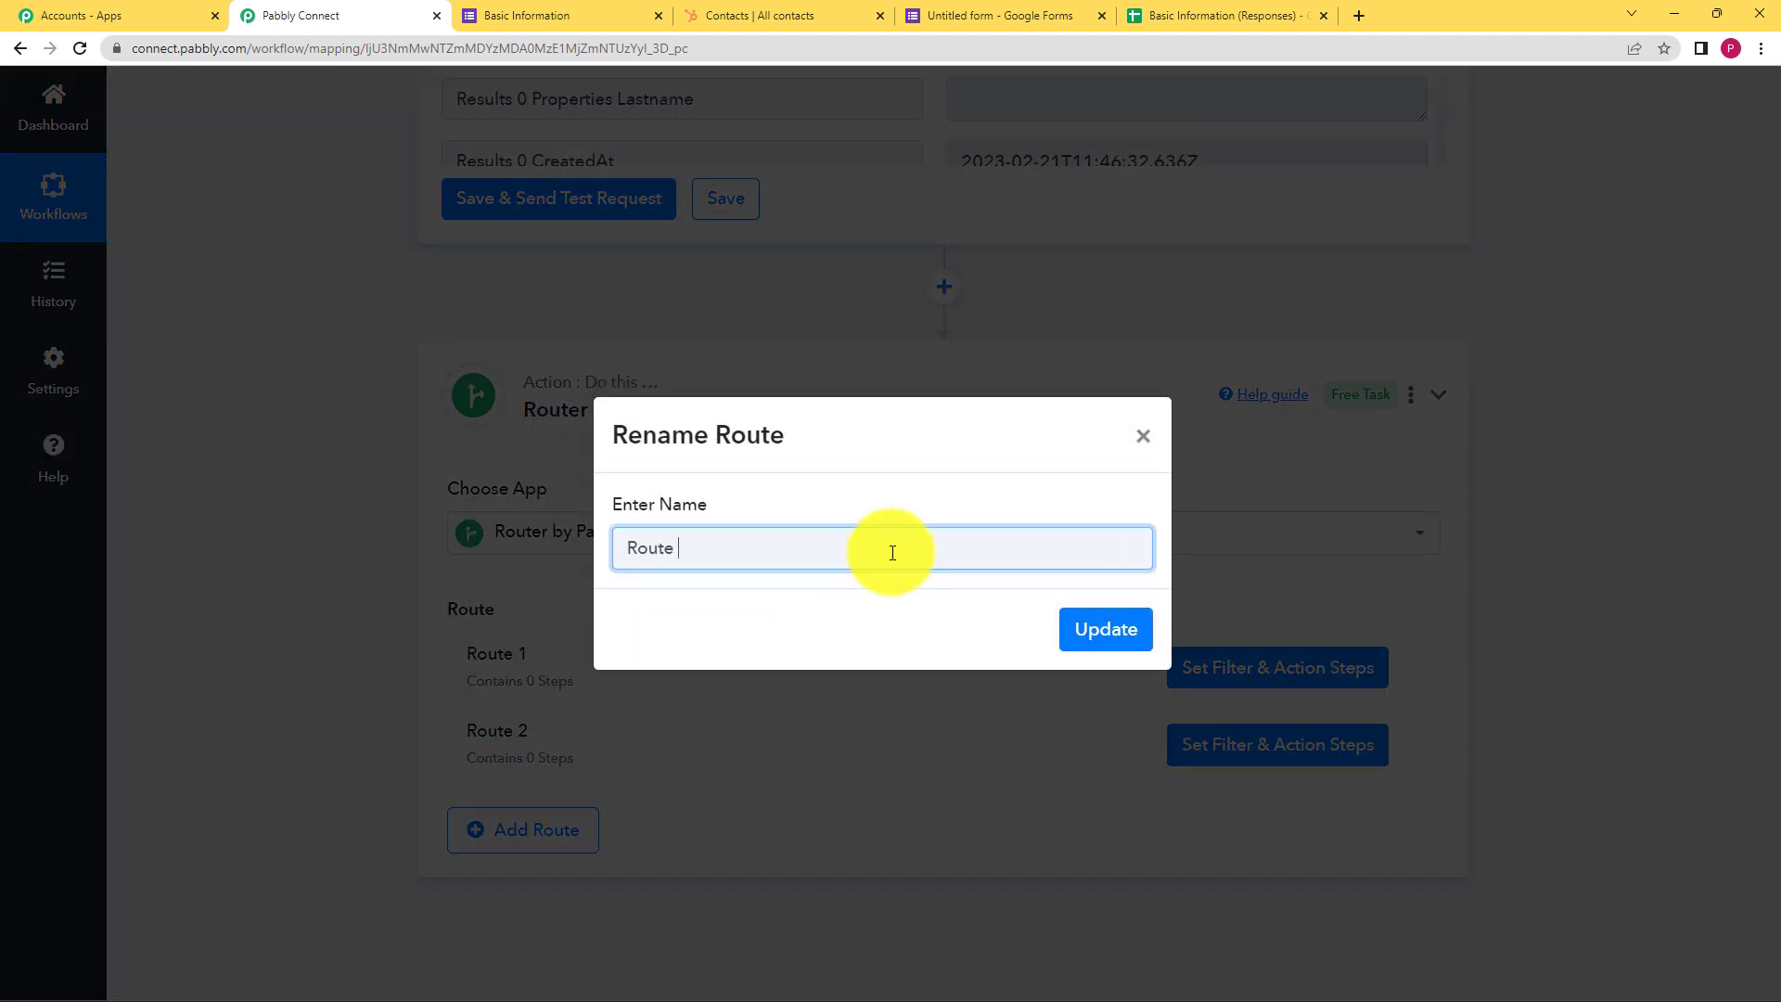
pyautogui.write('Exists')
pyautogui.click(1085, 629)
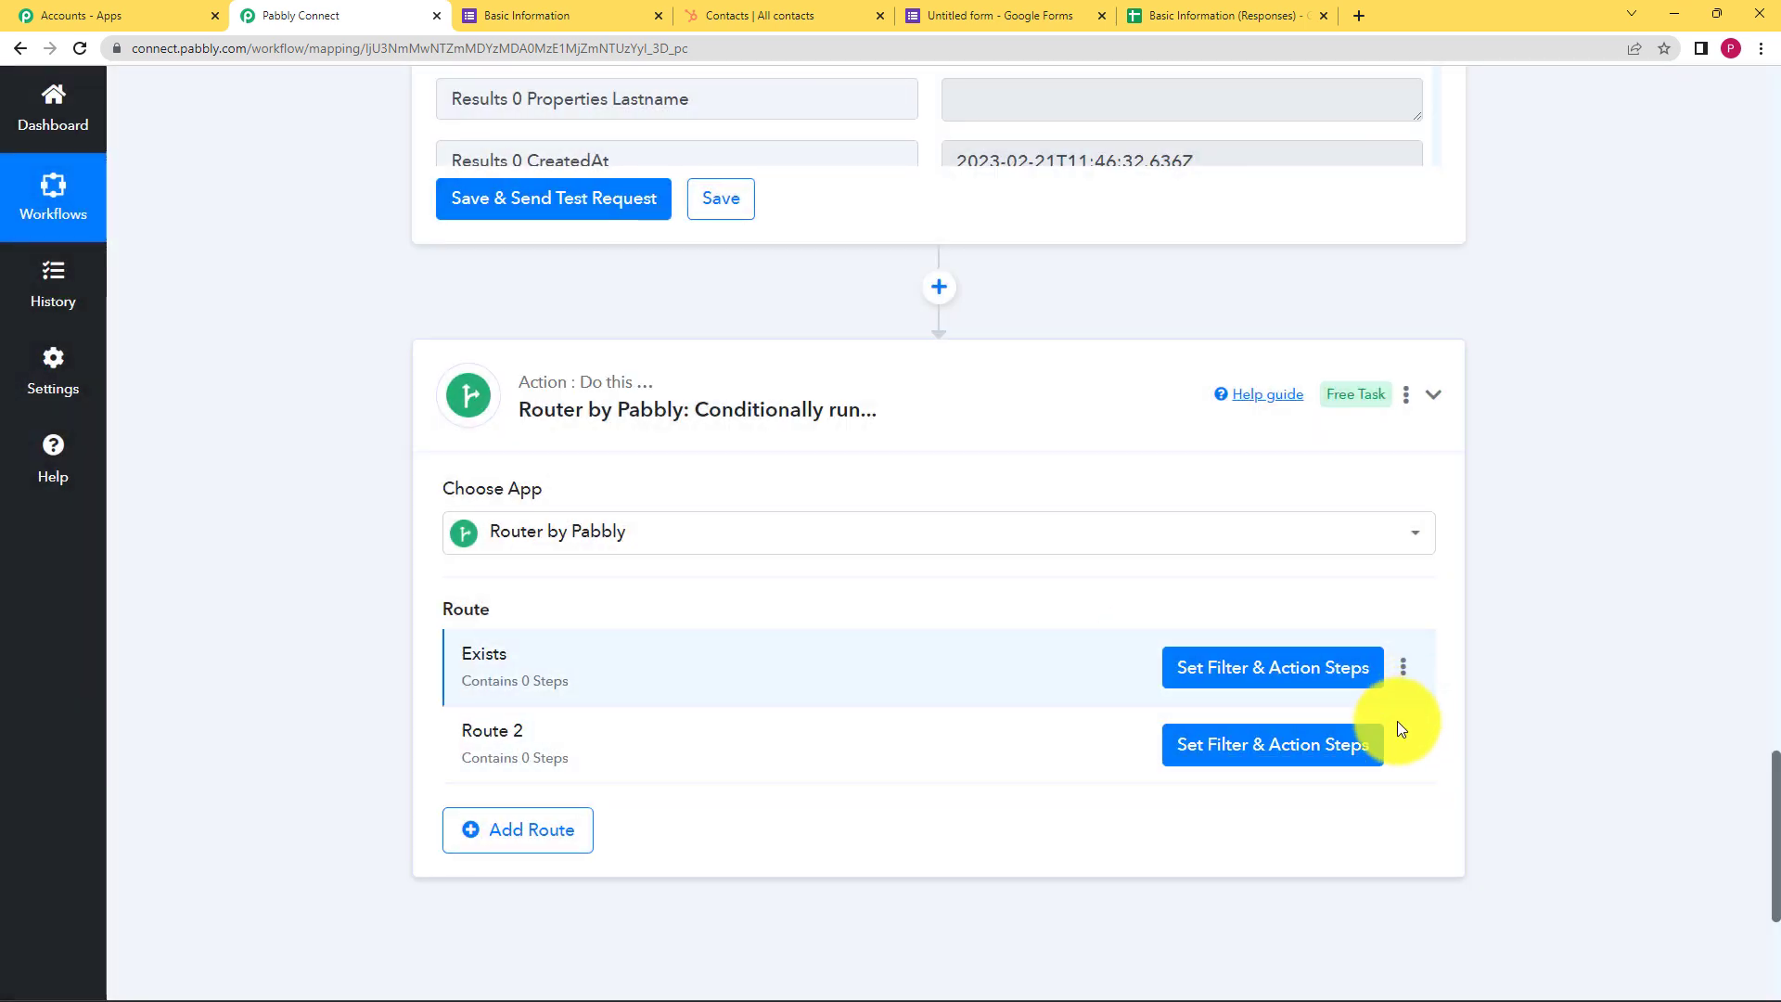
# Rename the second route to 'Does not exist'
pyautogui.click(1399, 745)
pyautogui.click(1357, 783)
pyautogui.press('BackSpace')
pyautogui.press('BackSpace')
pyautogui.press('BackSpace')
pyautogui.press('BackSpace')
pyautogui.press('BackSpace')
pyautogui.press('BackSpace')
pyautogui.press('BackSpace')
pyautogui.write('Does not exist')
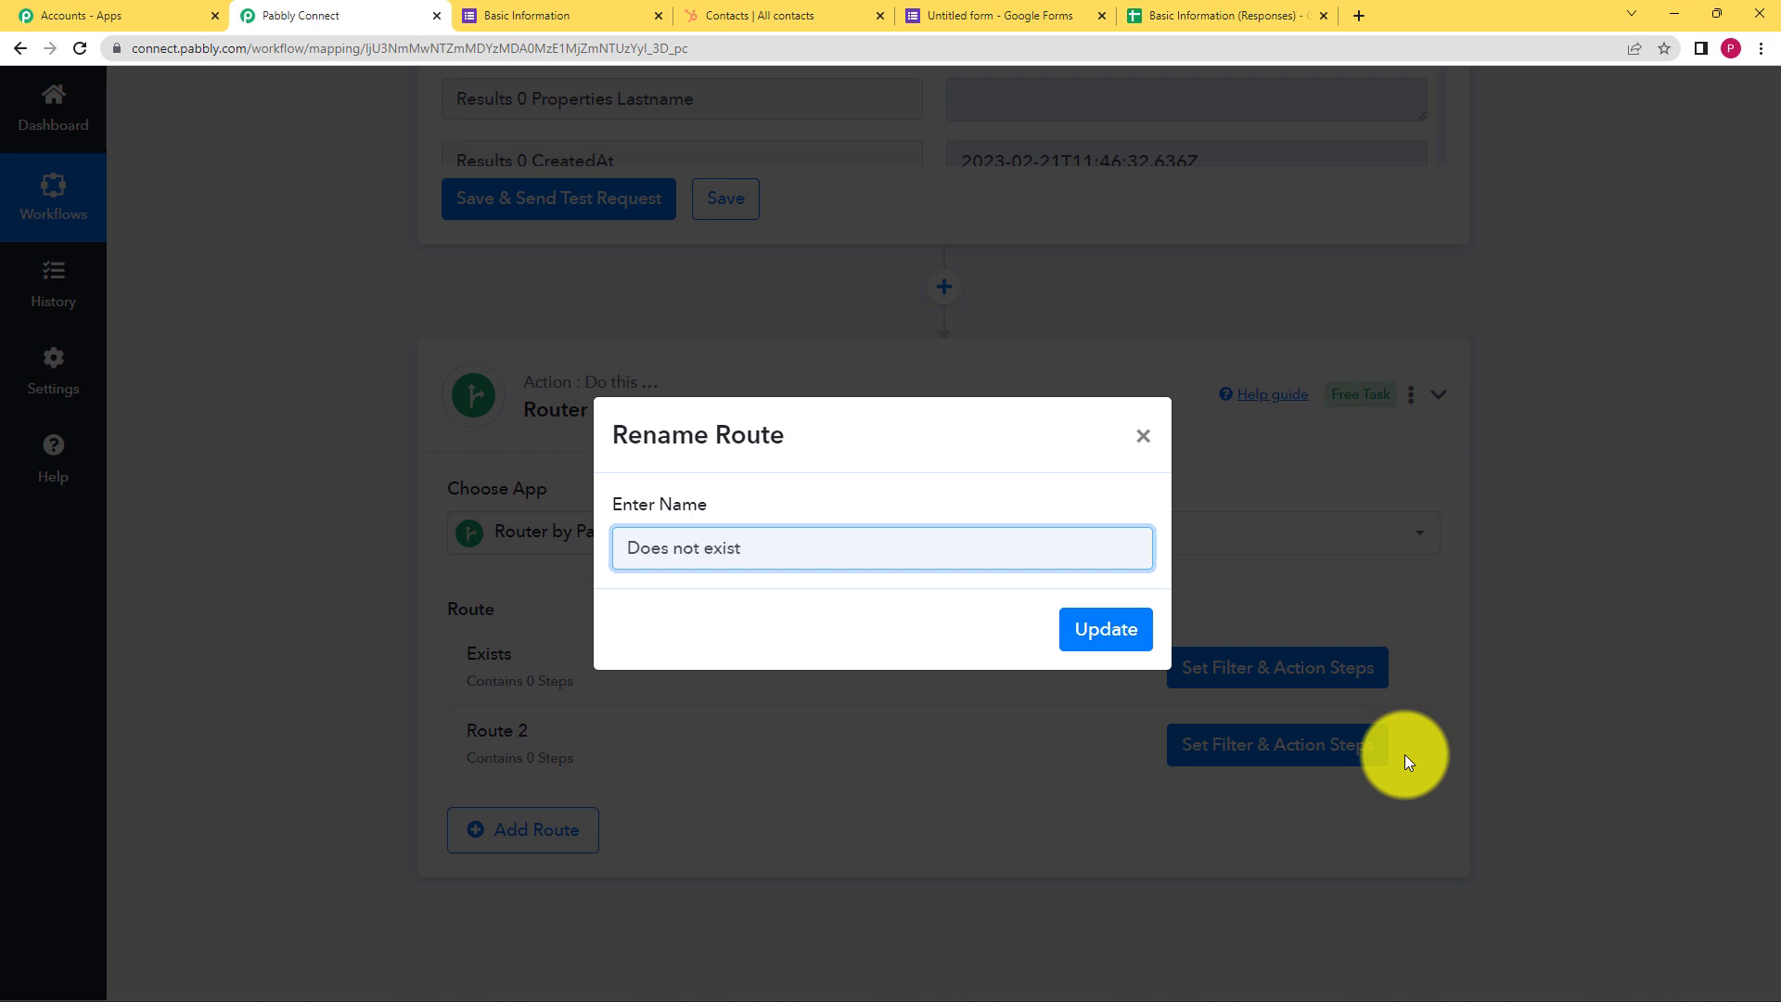
pyautogui.press('Return')
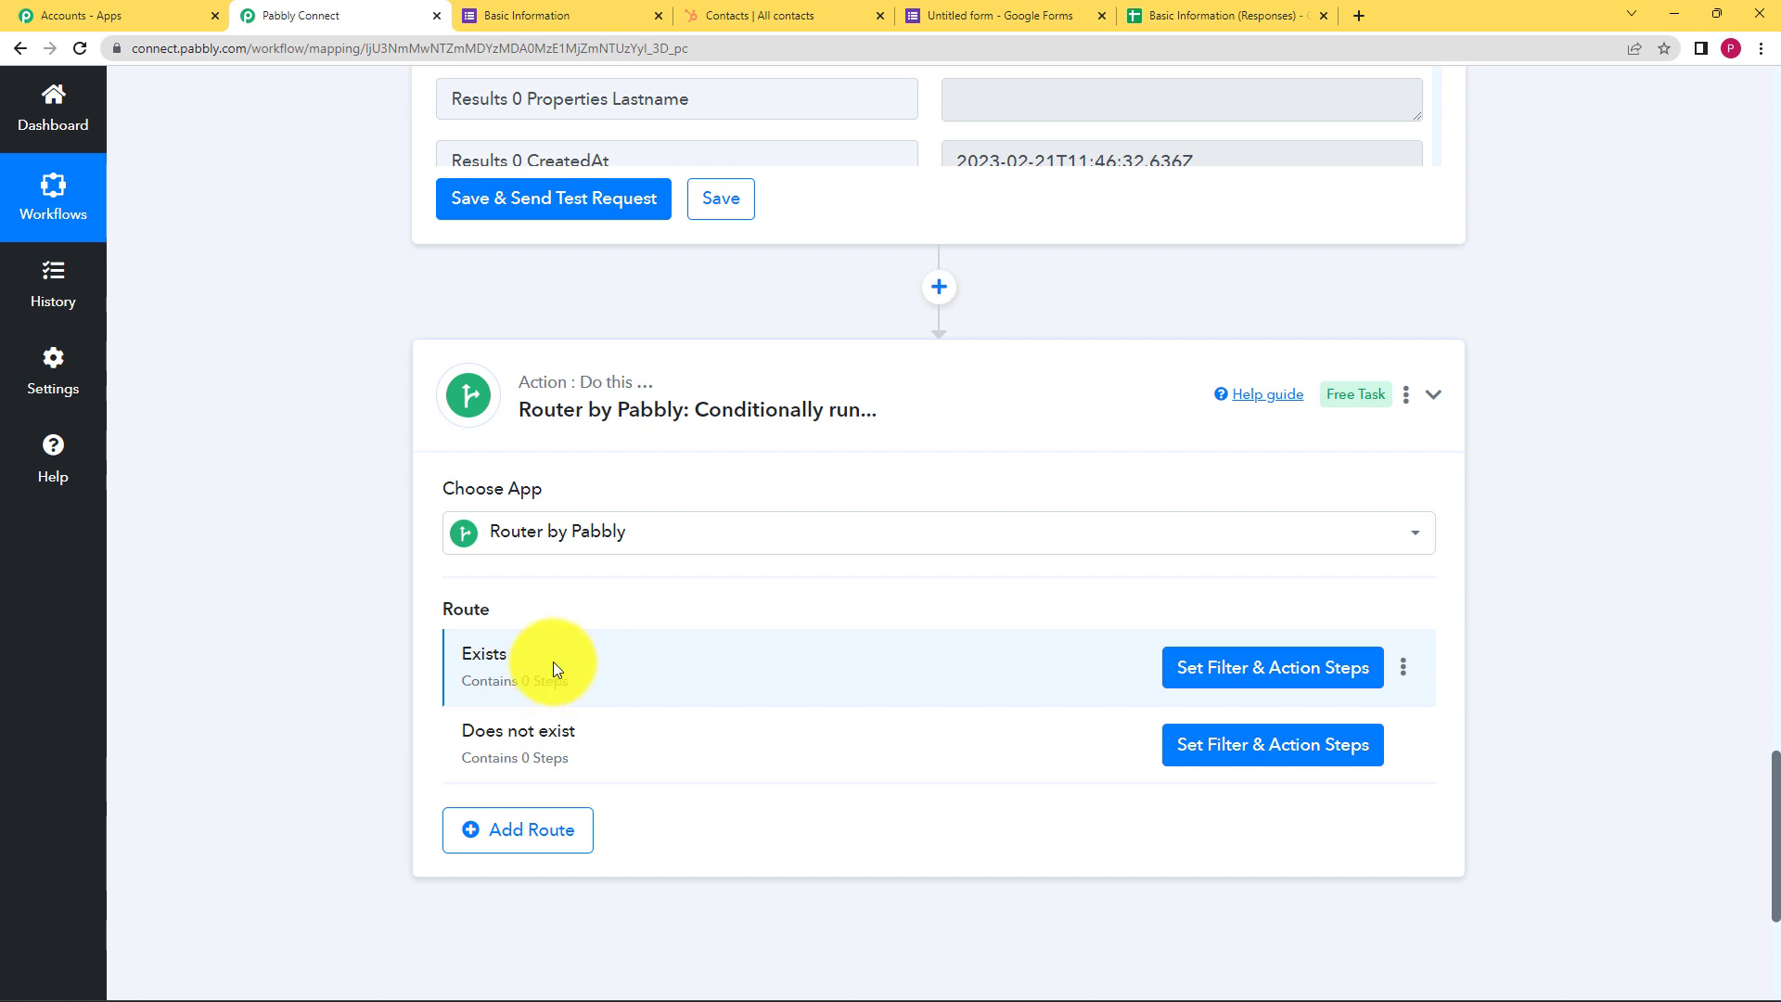
# Review the HubSpot search result's Total value of 1, then return to the routes
pyautogui.scroll(9, 284, 471)
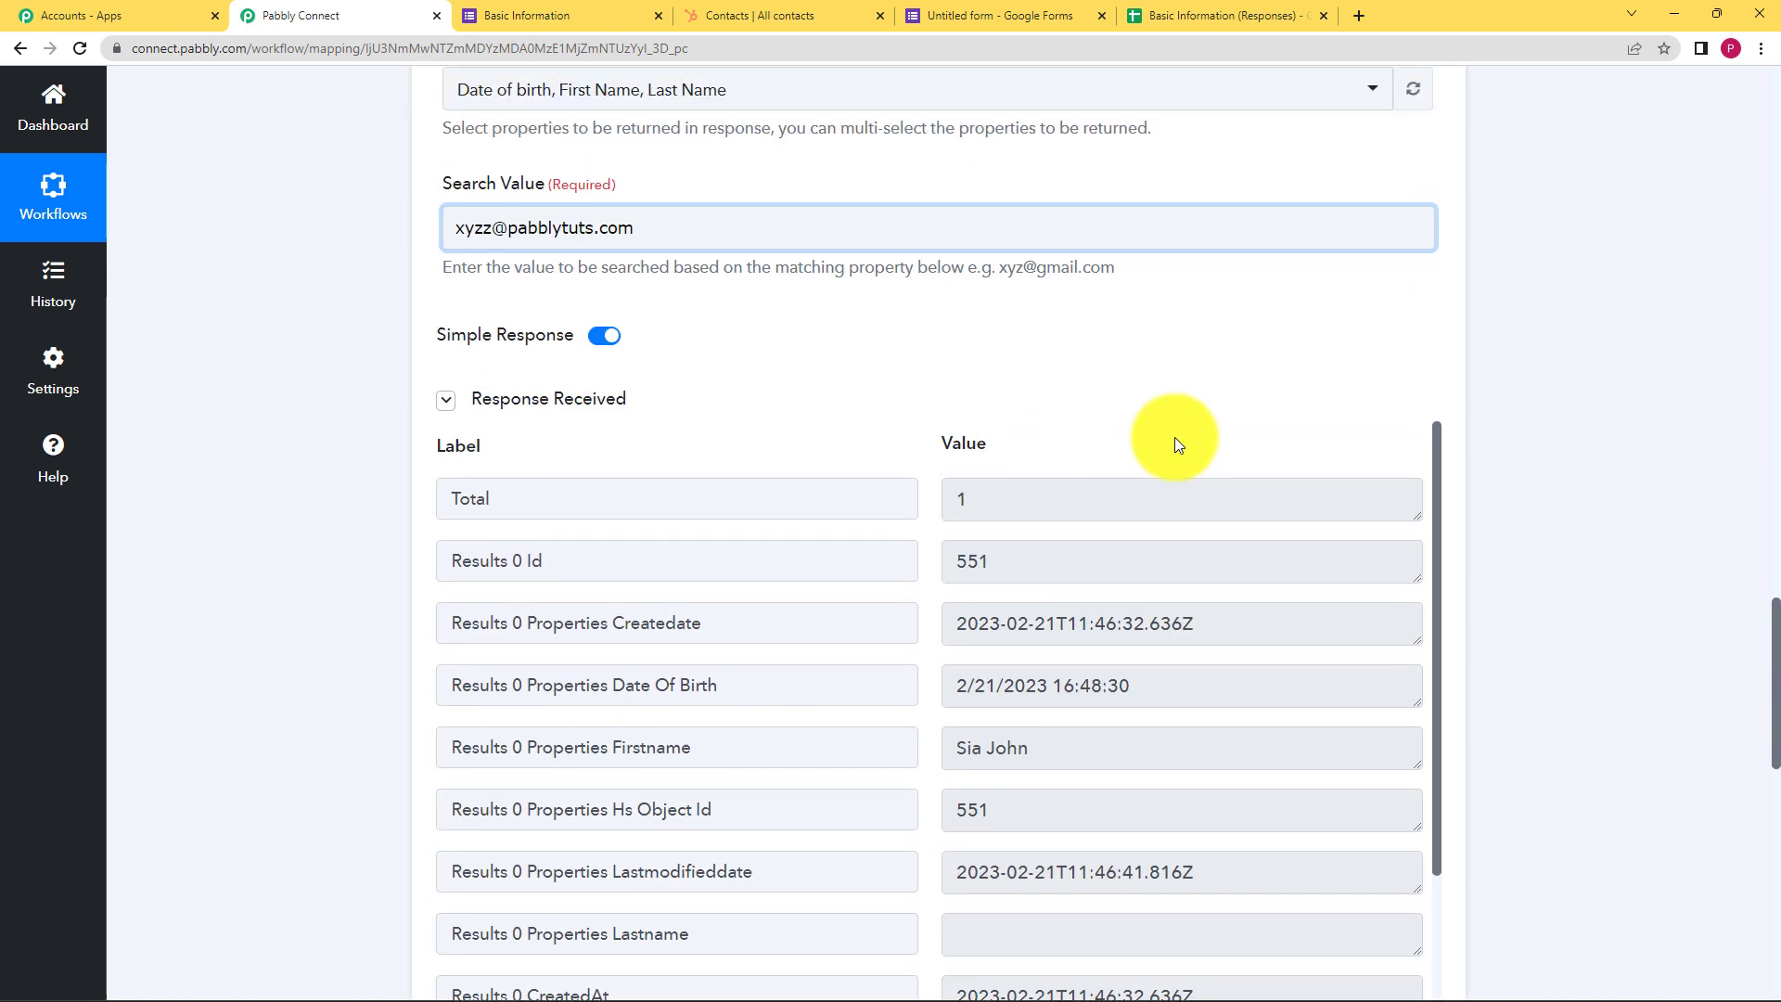
pyautogui.moveTo(966, 503); pyautogui.dragTo(936, 506)
pyautogui.click(881, 430)
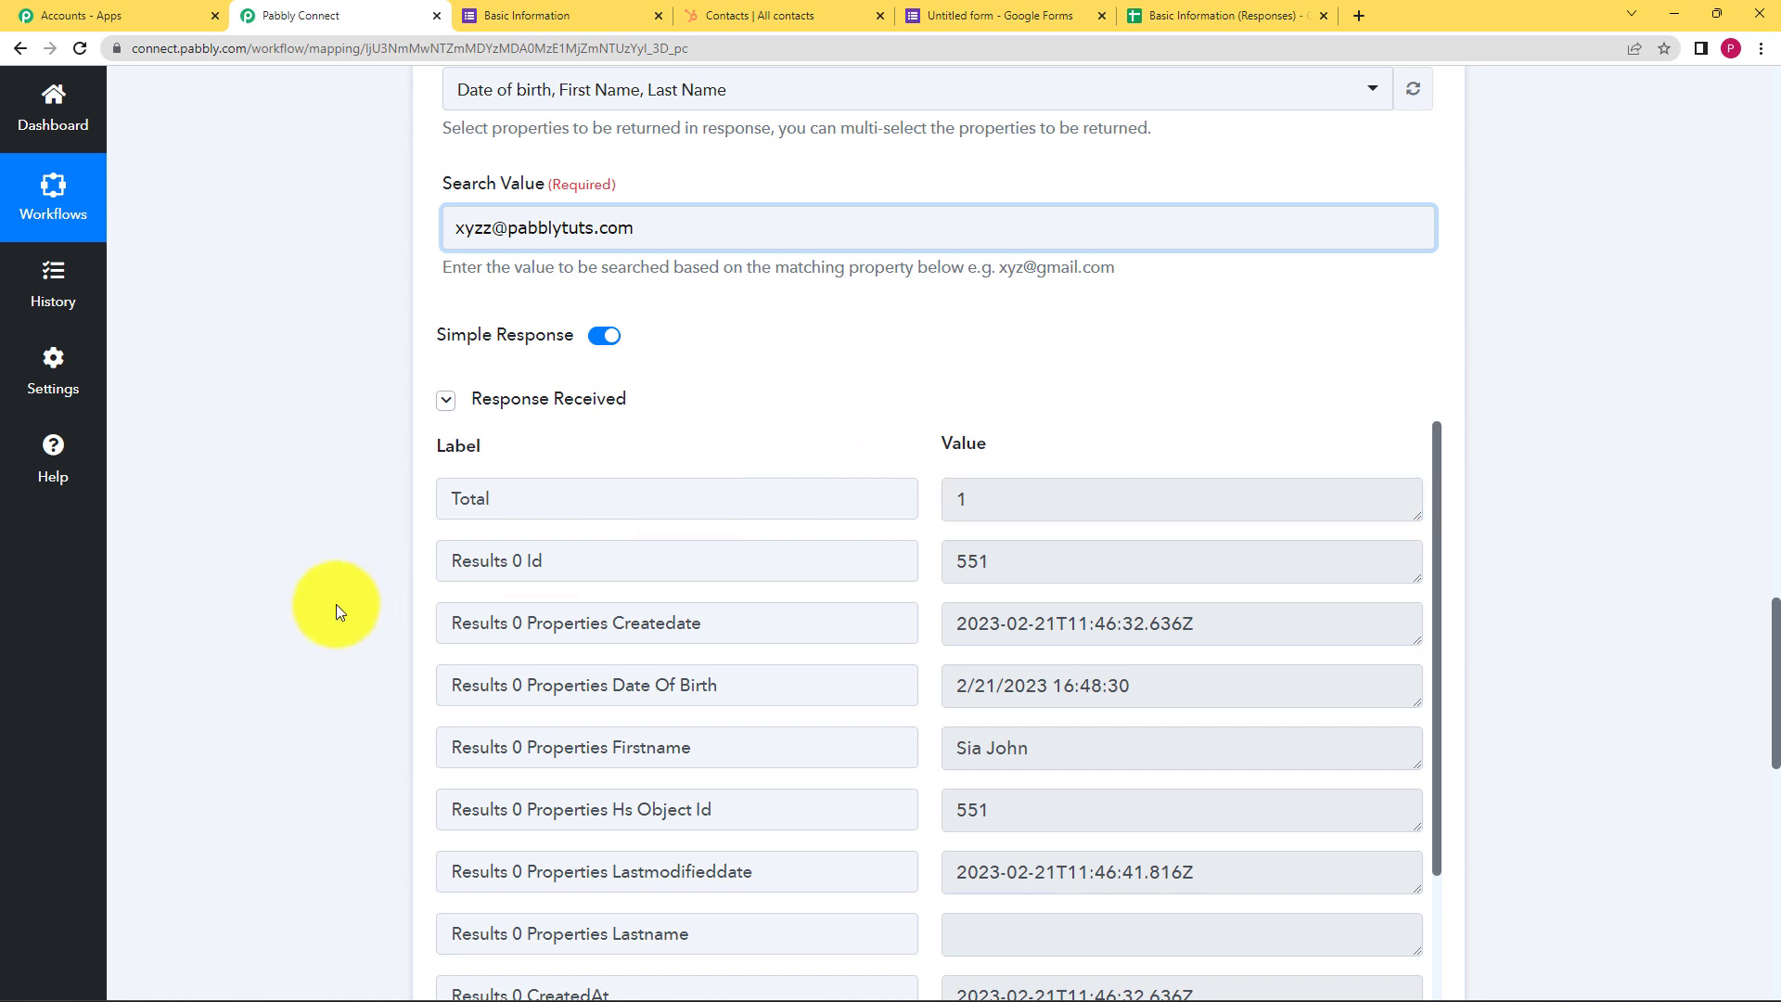
pyautogui.scroll(-6, 369, 603)
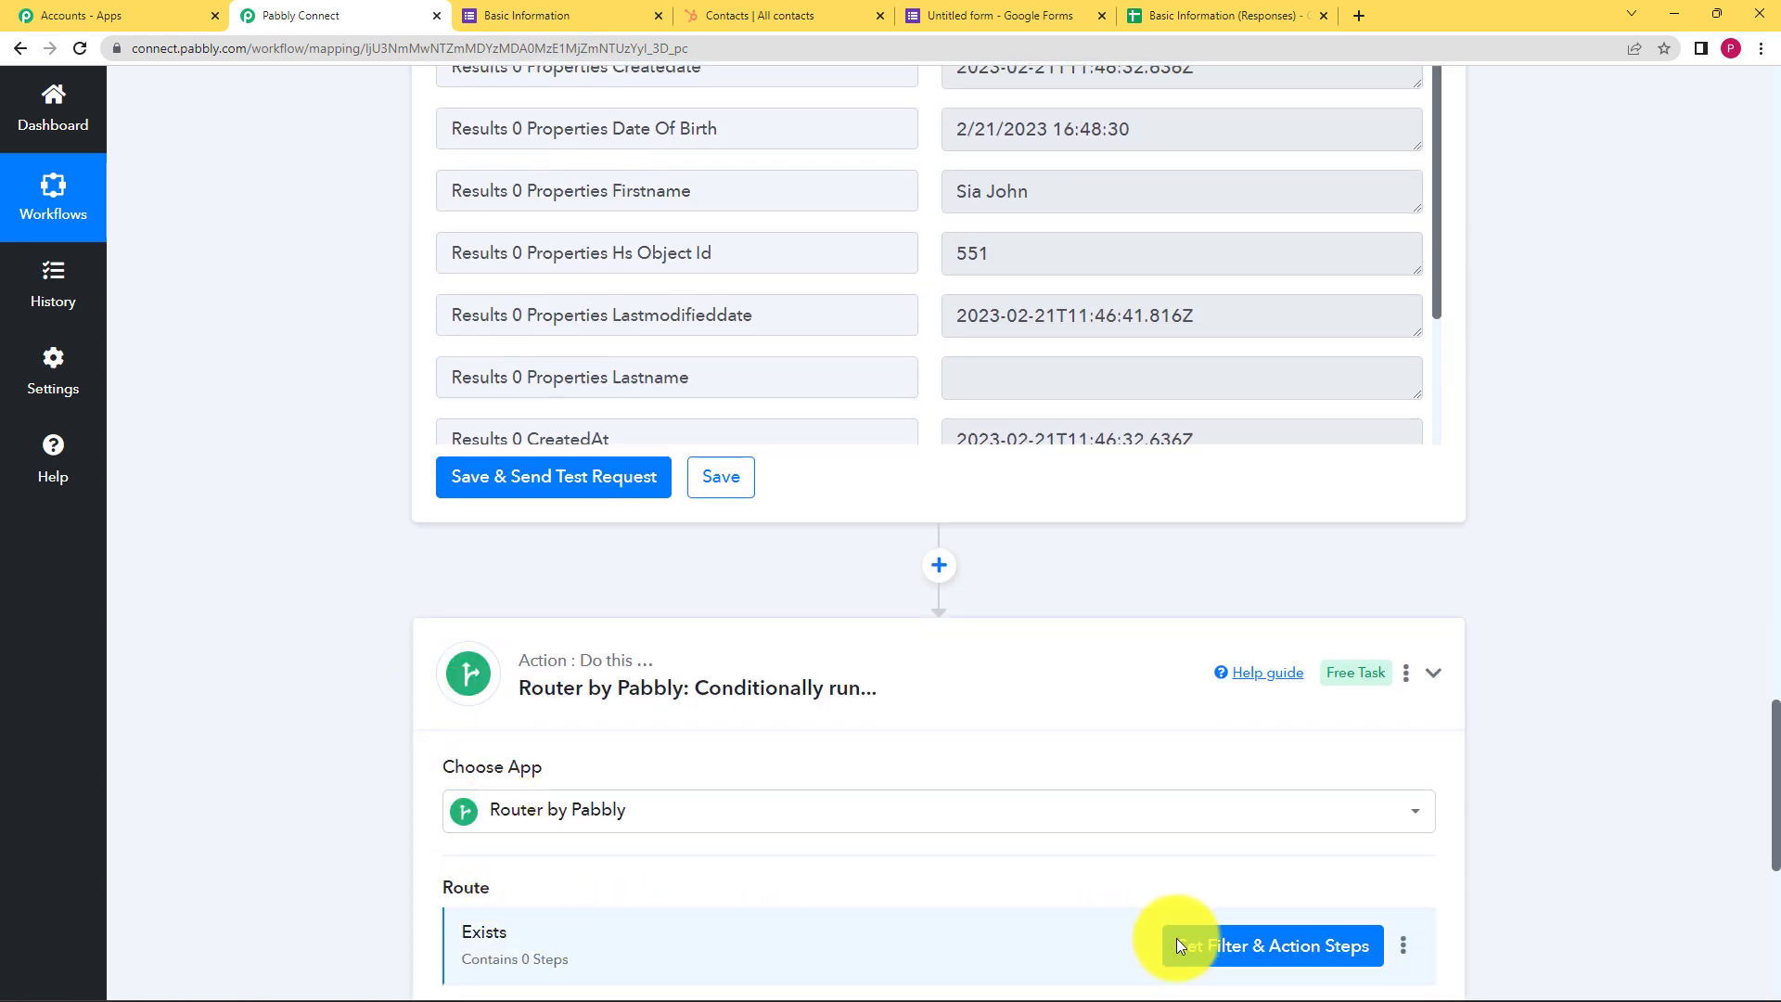
pyautogui.scroll(-1, 375, 633)
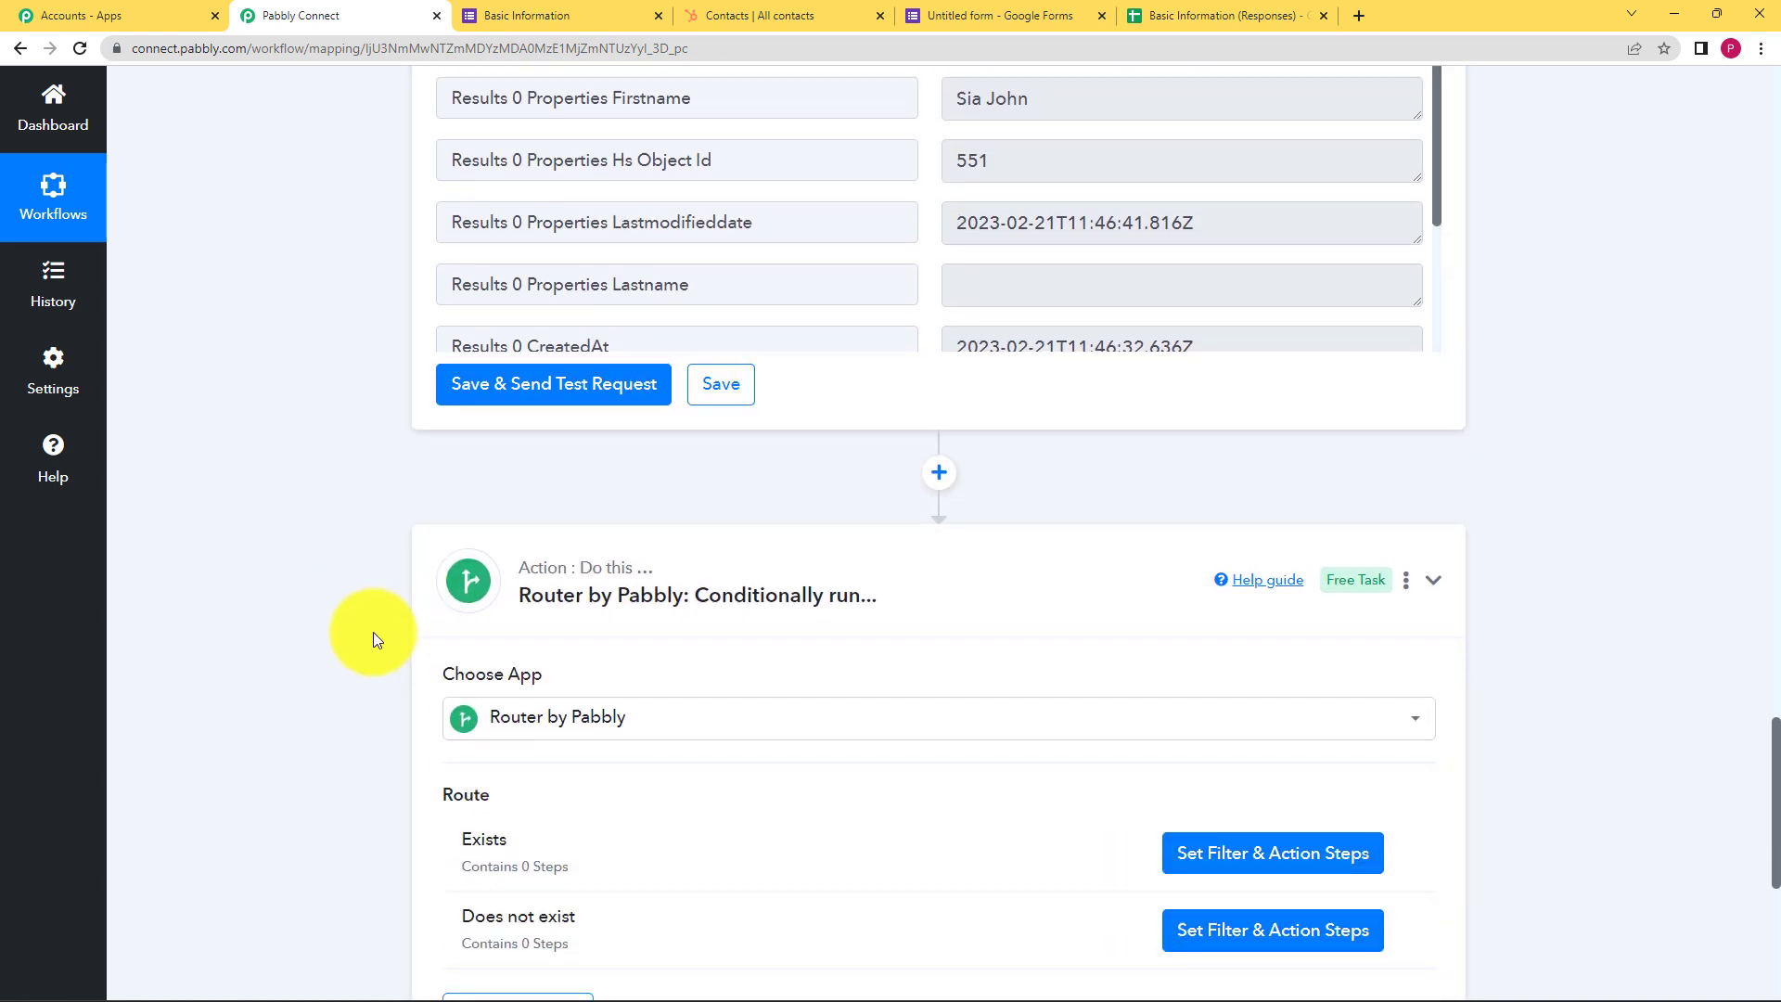
pyautogui.scroll(-4, 373, 632)
pyautogui.scroll(8, 371, 623)
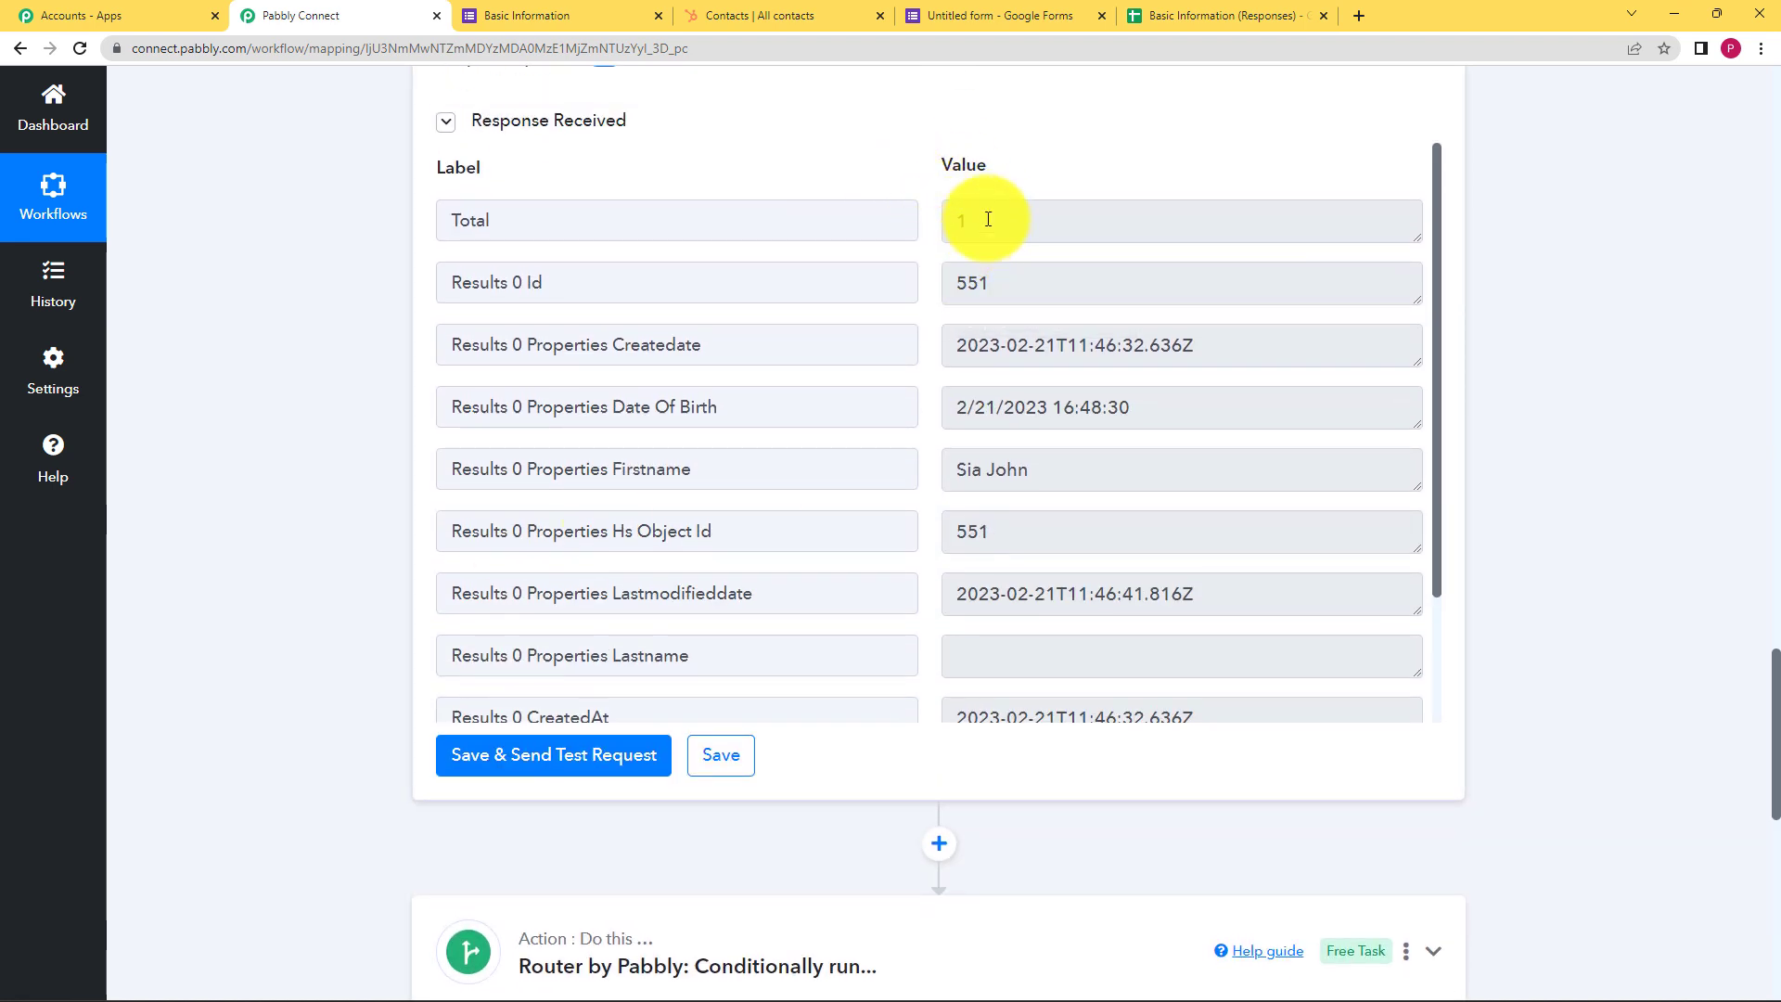
pyautogui.scroll(-4, 339, 505)
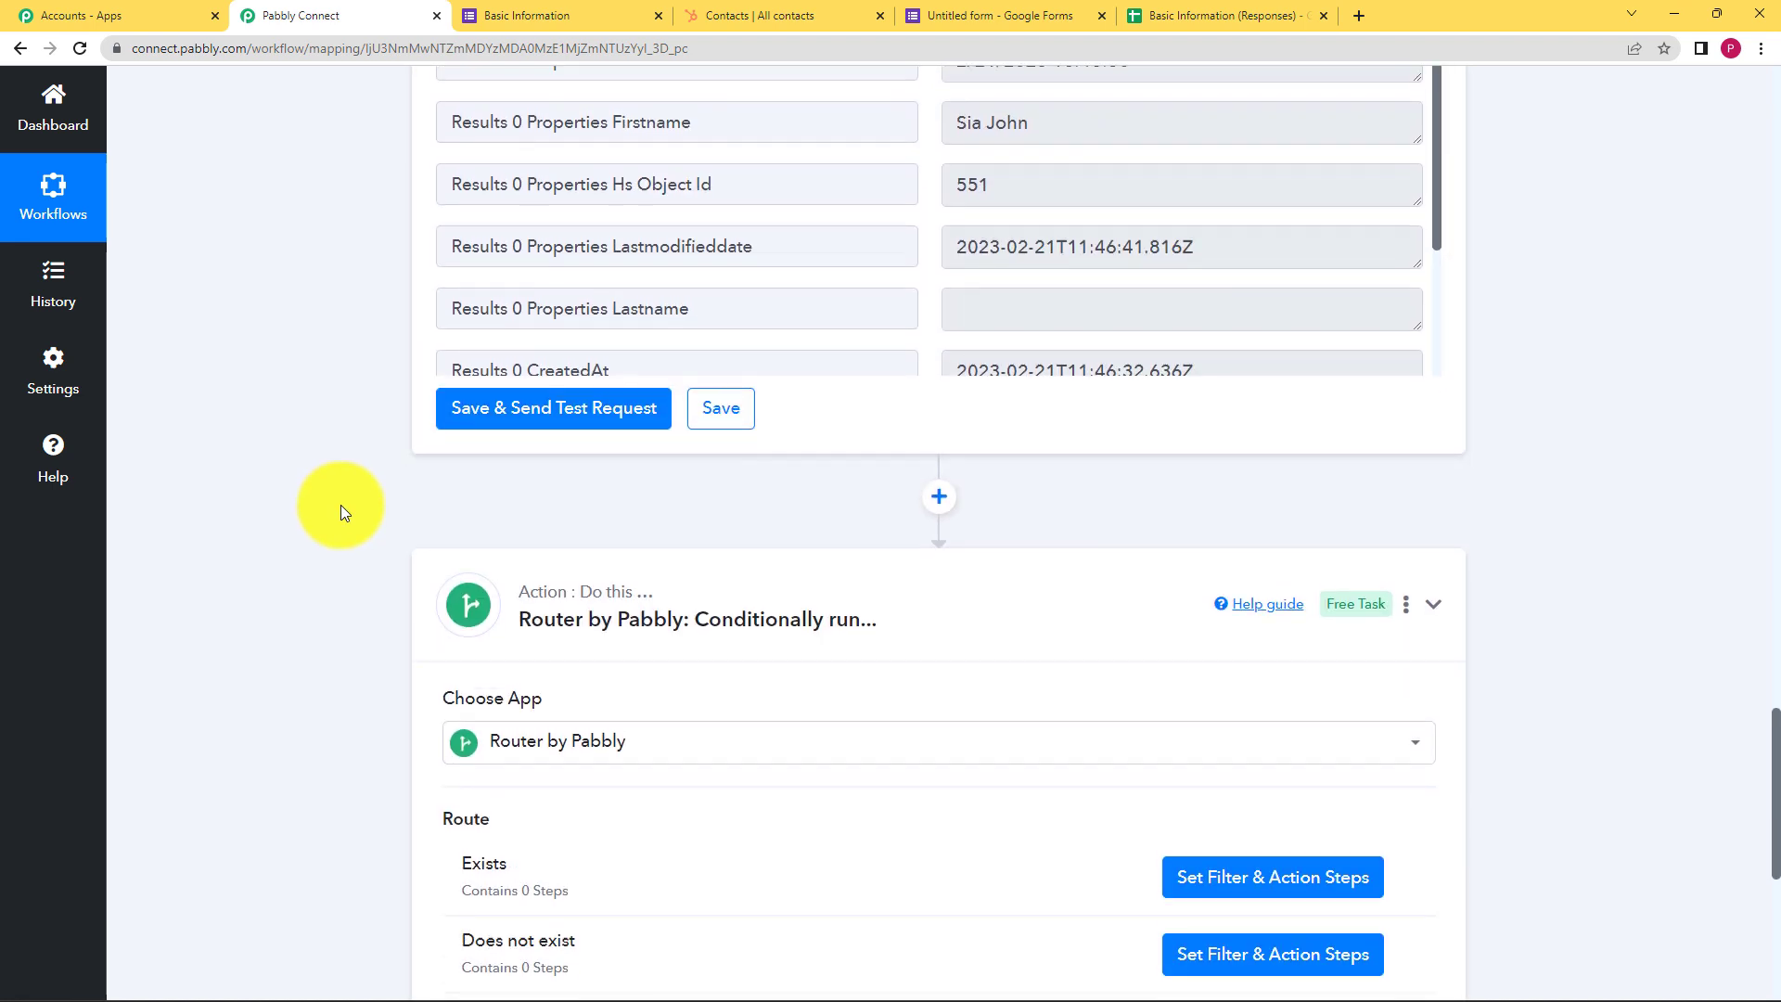
pyautogui.scroll(-2, 341, 505)
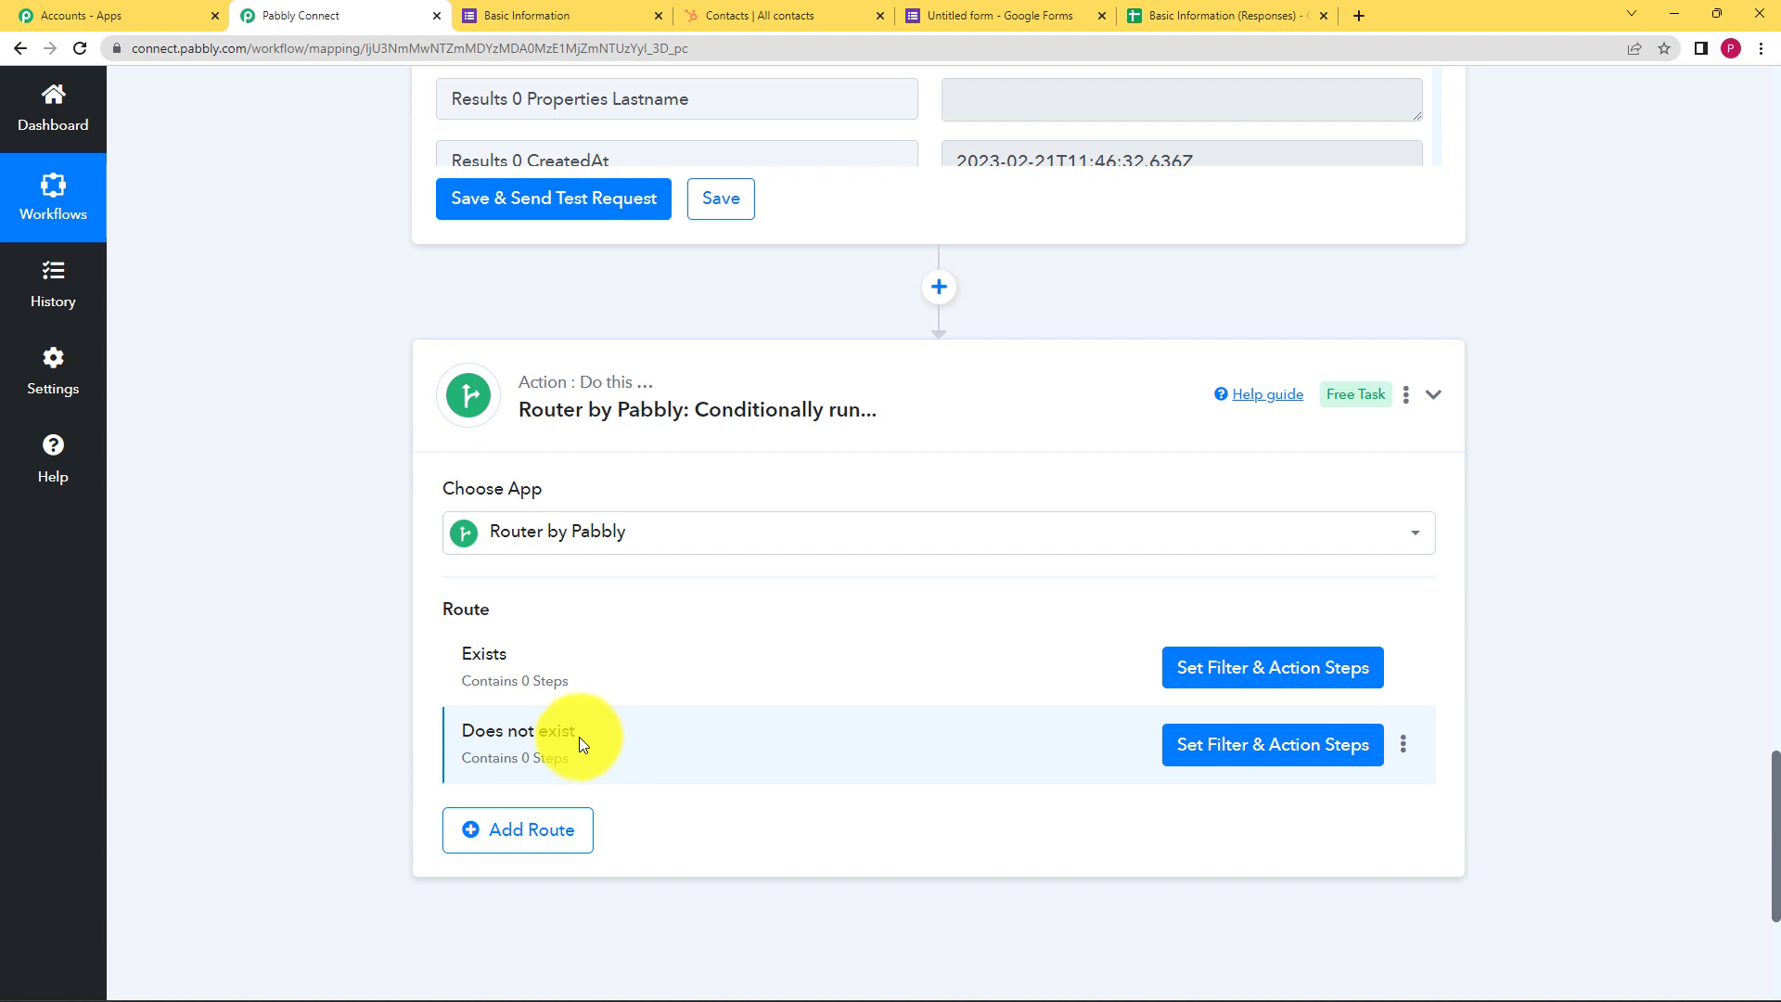
# Filter the Exists route on '2. Total' does not equal to 0, then save and test it
pyautogui.click(1341, 674)
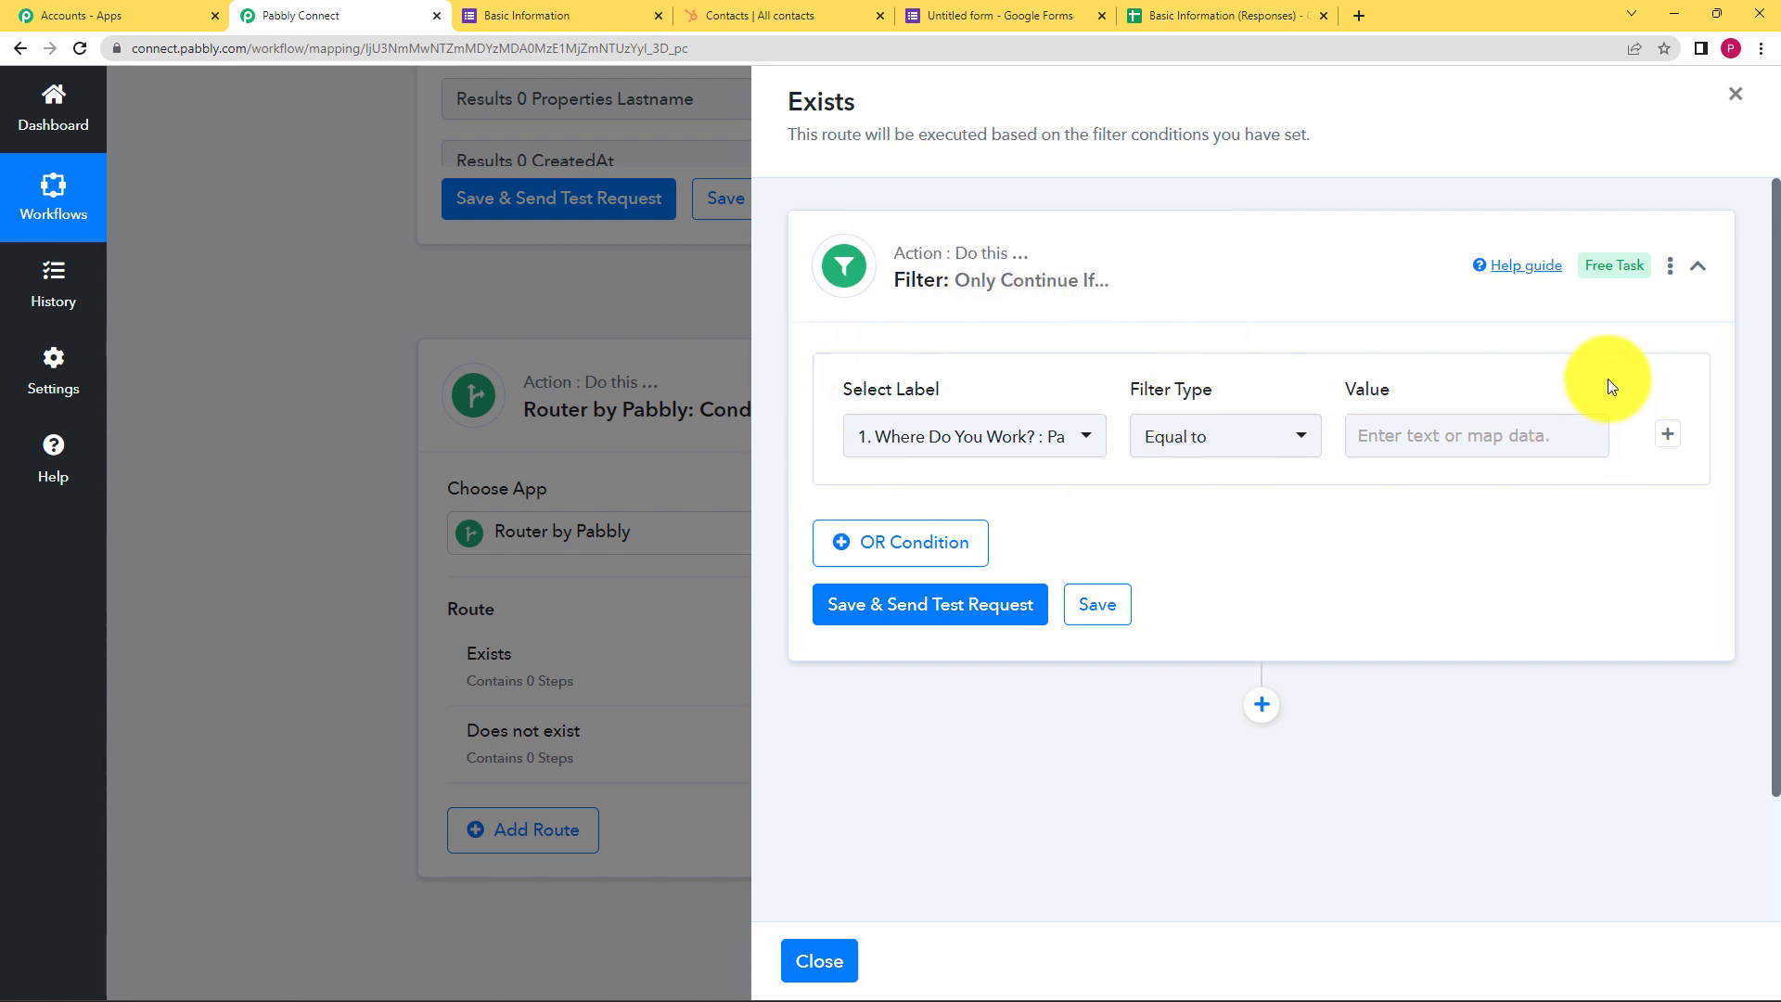
pyautogui.click(1393, 435)
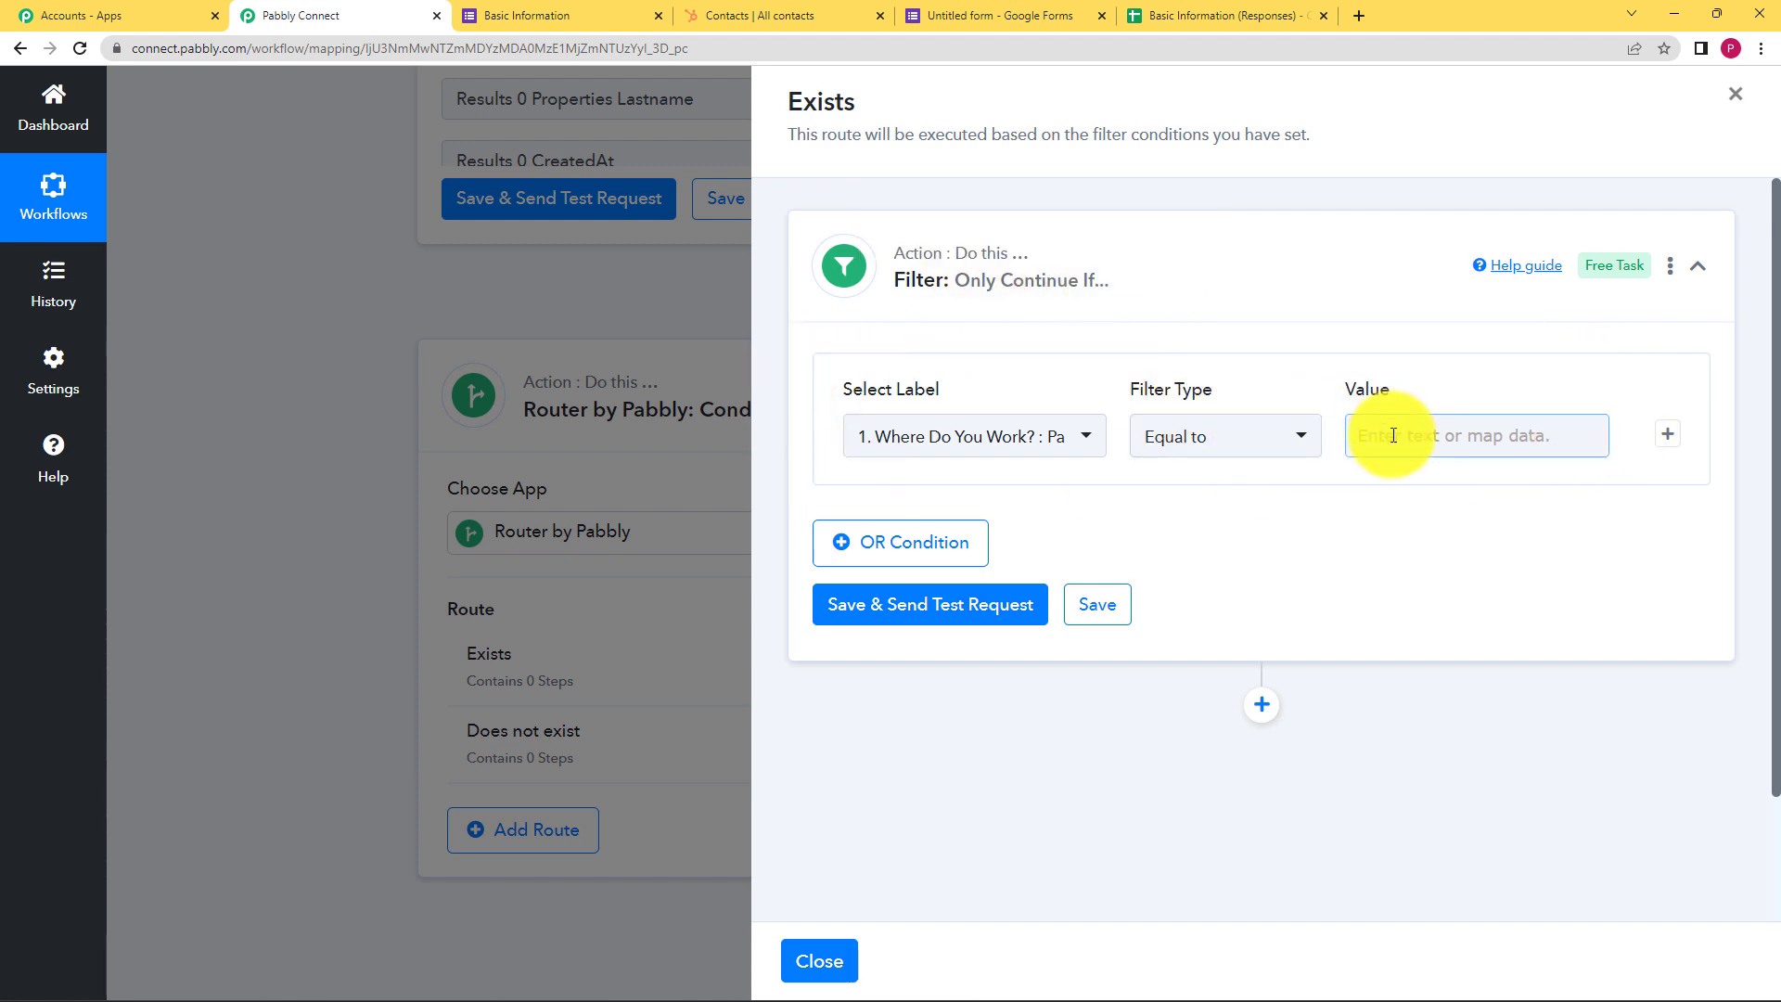
pyautogui.click(988, 444)
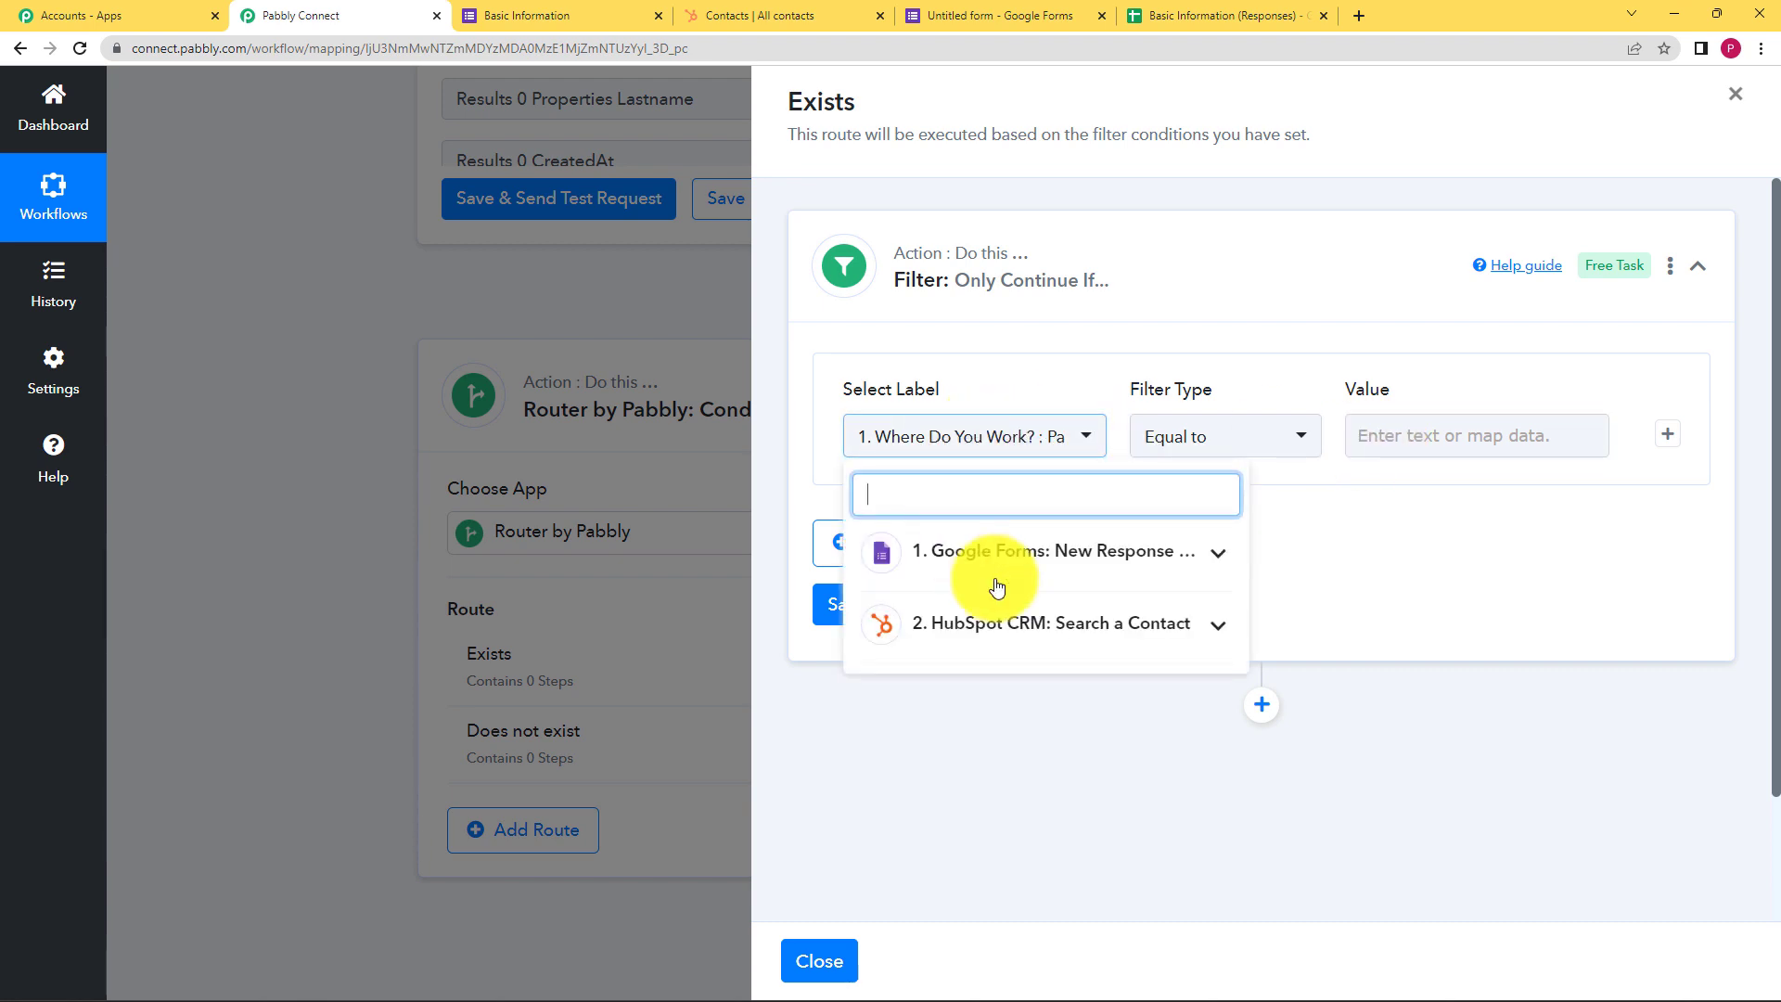
pyautogui.click(1000, 634)
pyautogui.click(1006, 687)
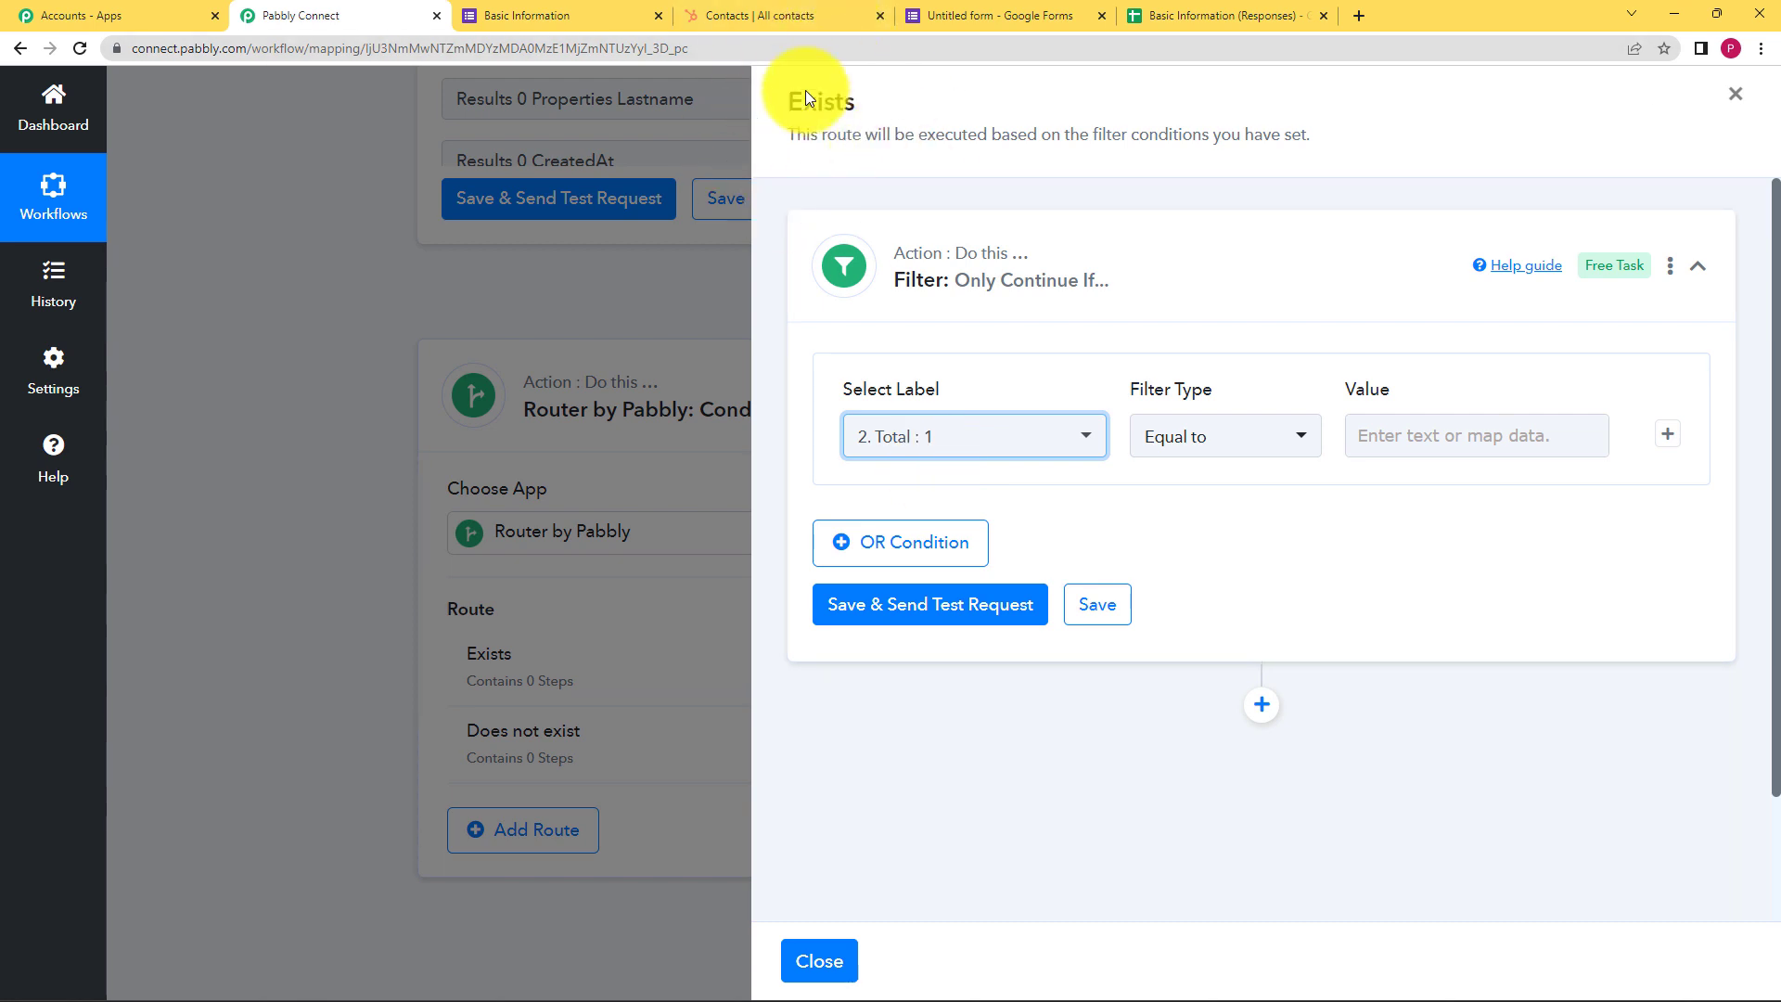
pyautogui.click(1216, 445)
pyautogui.click(1243, 307)
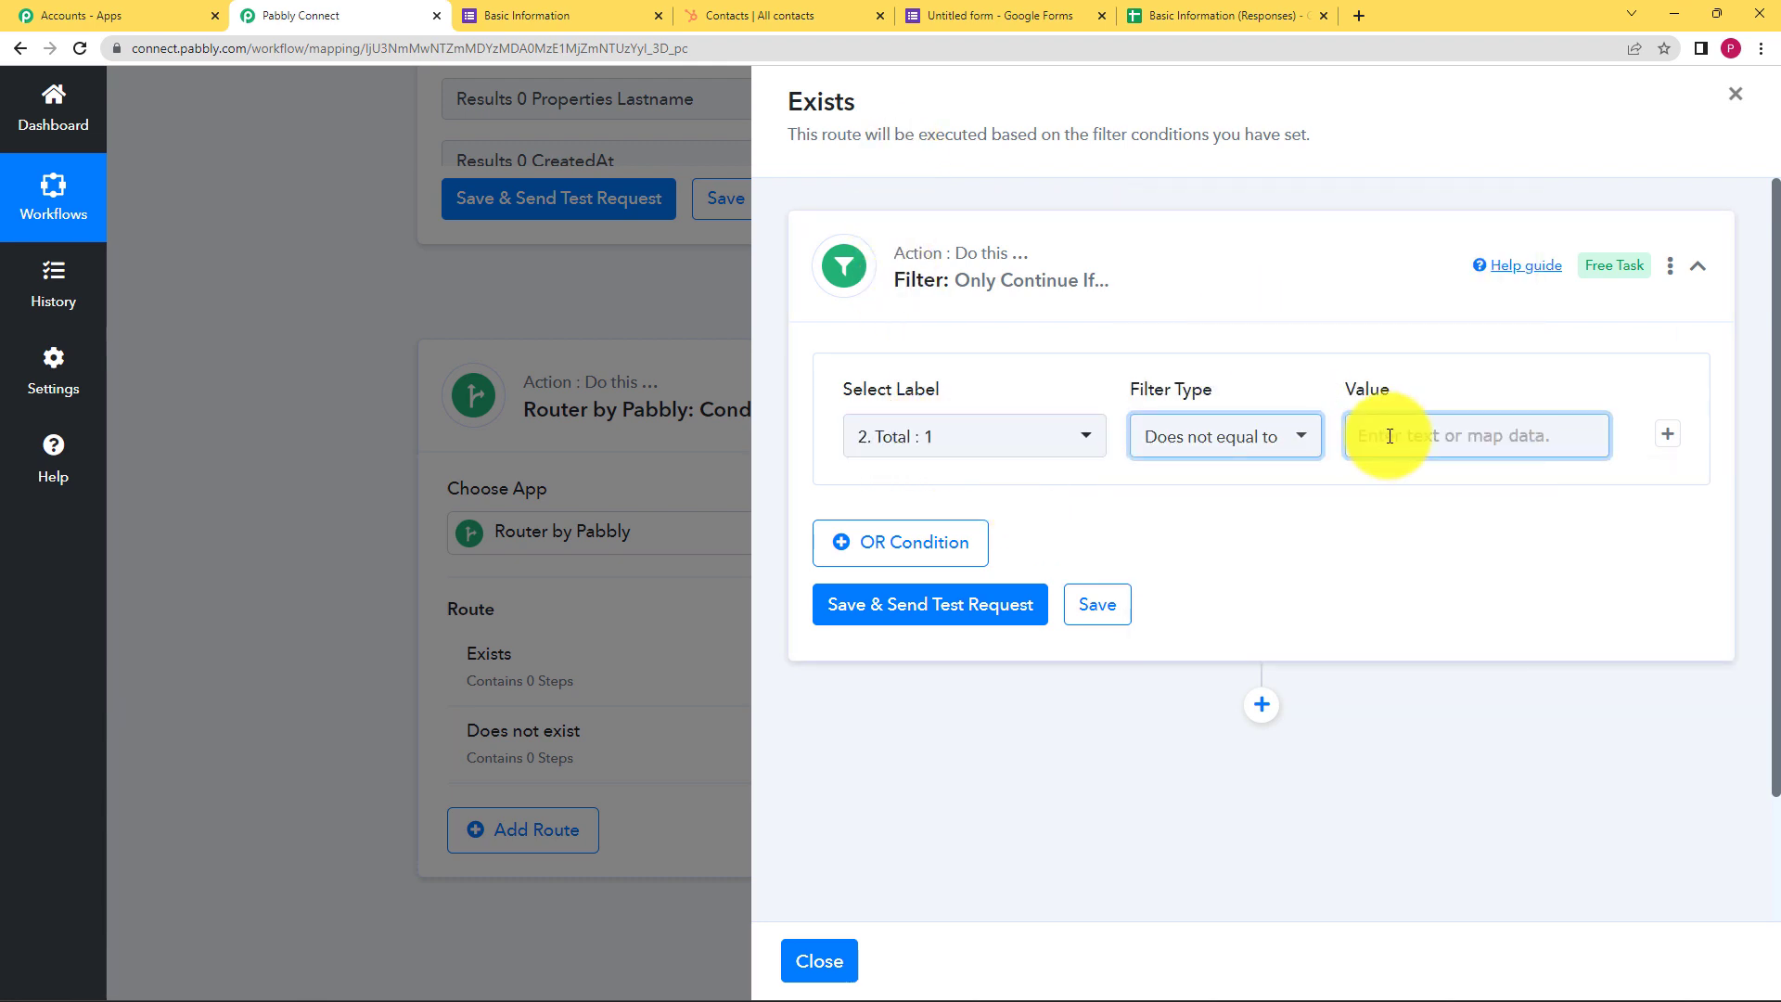
pyautogui.click(1390, 436)
pyautogui.write('0')
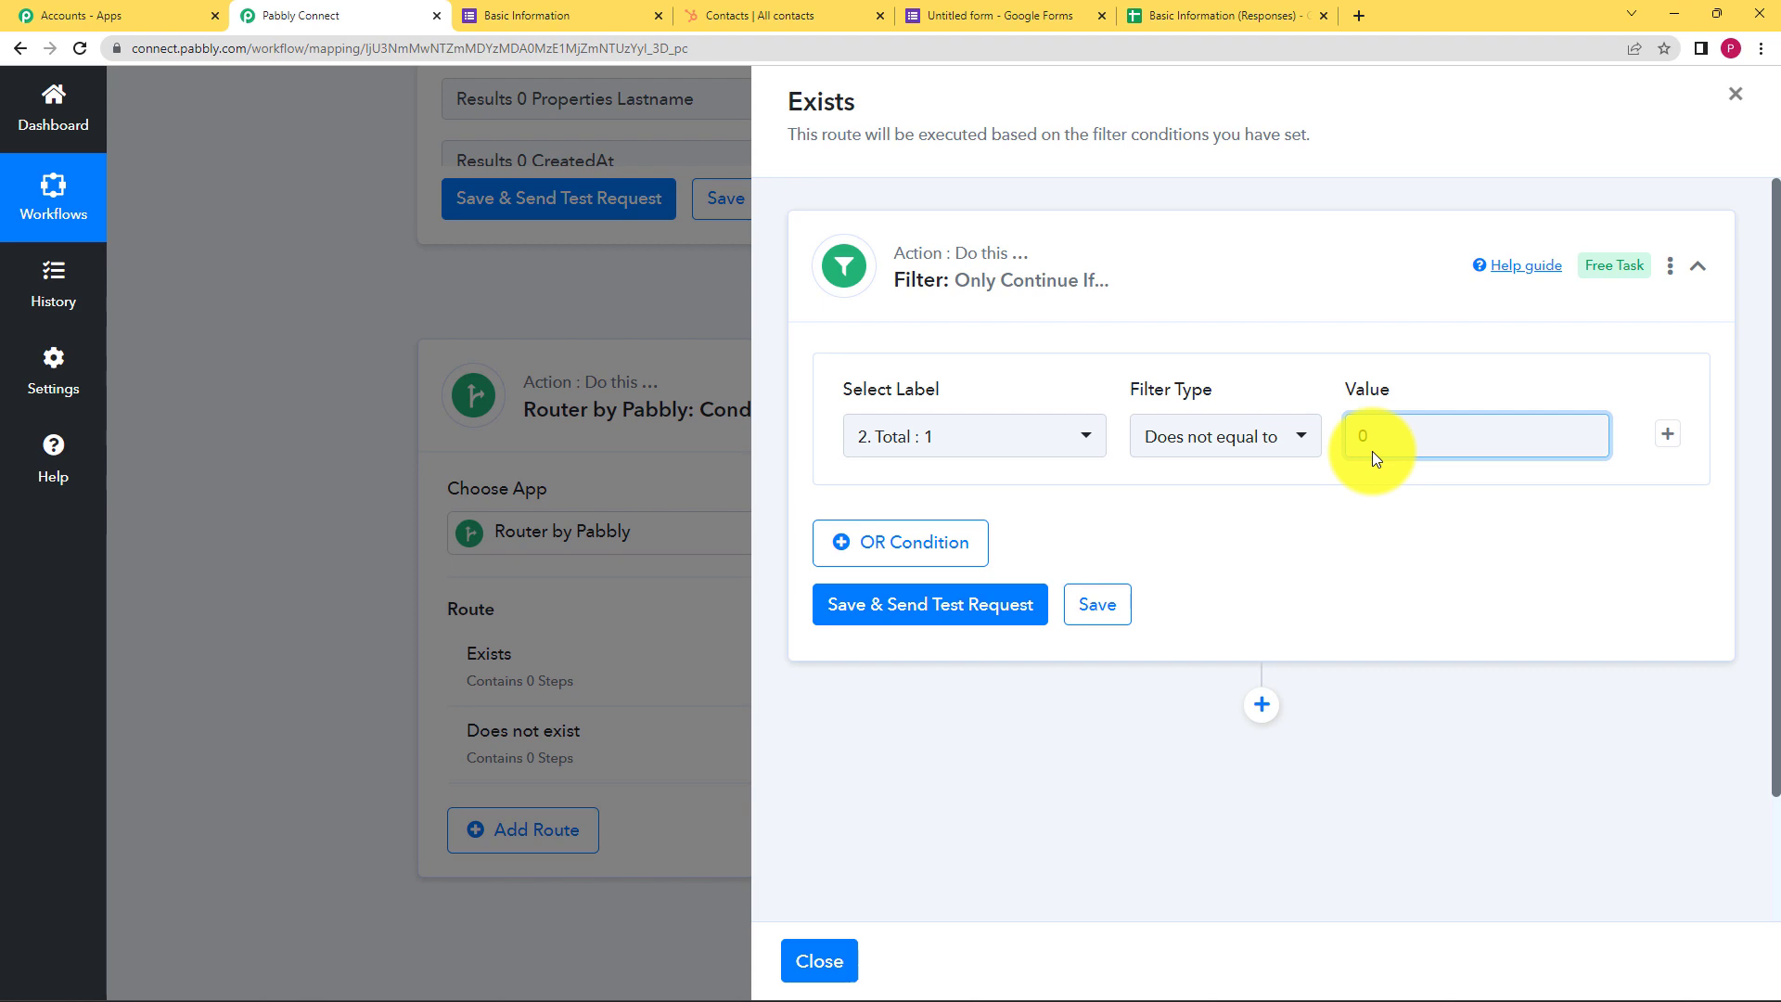
pyautogui.write('0')
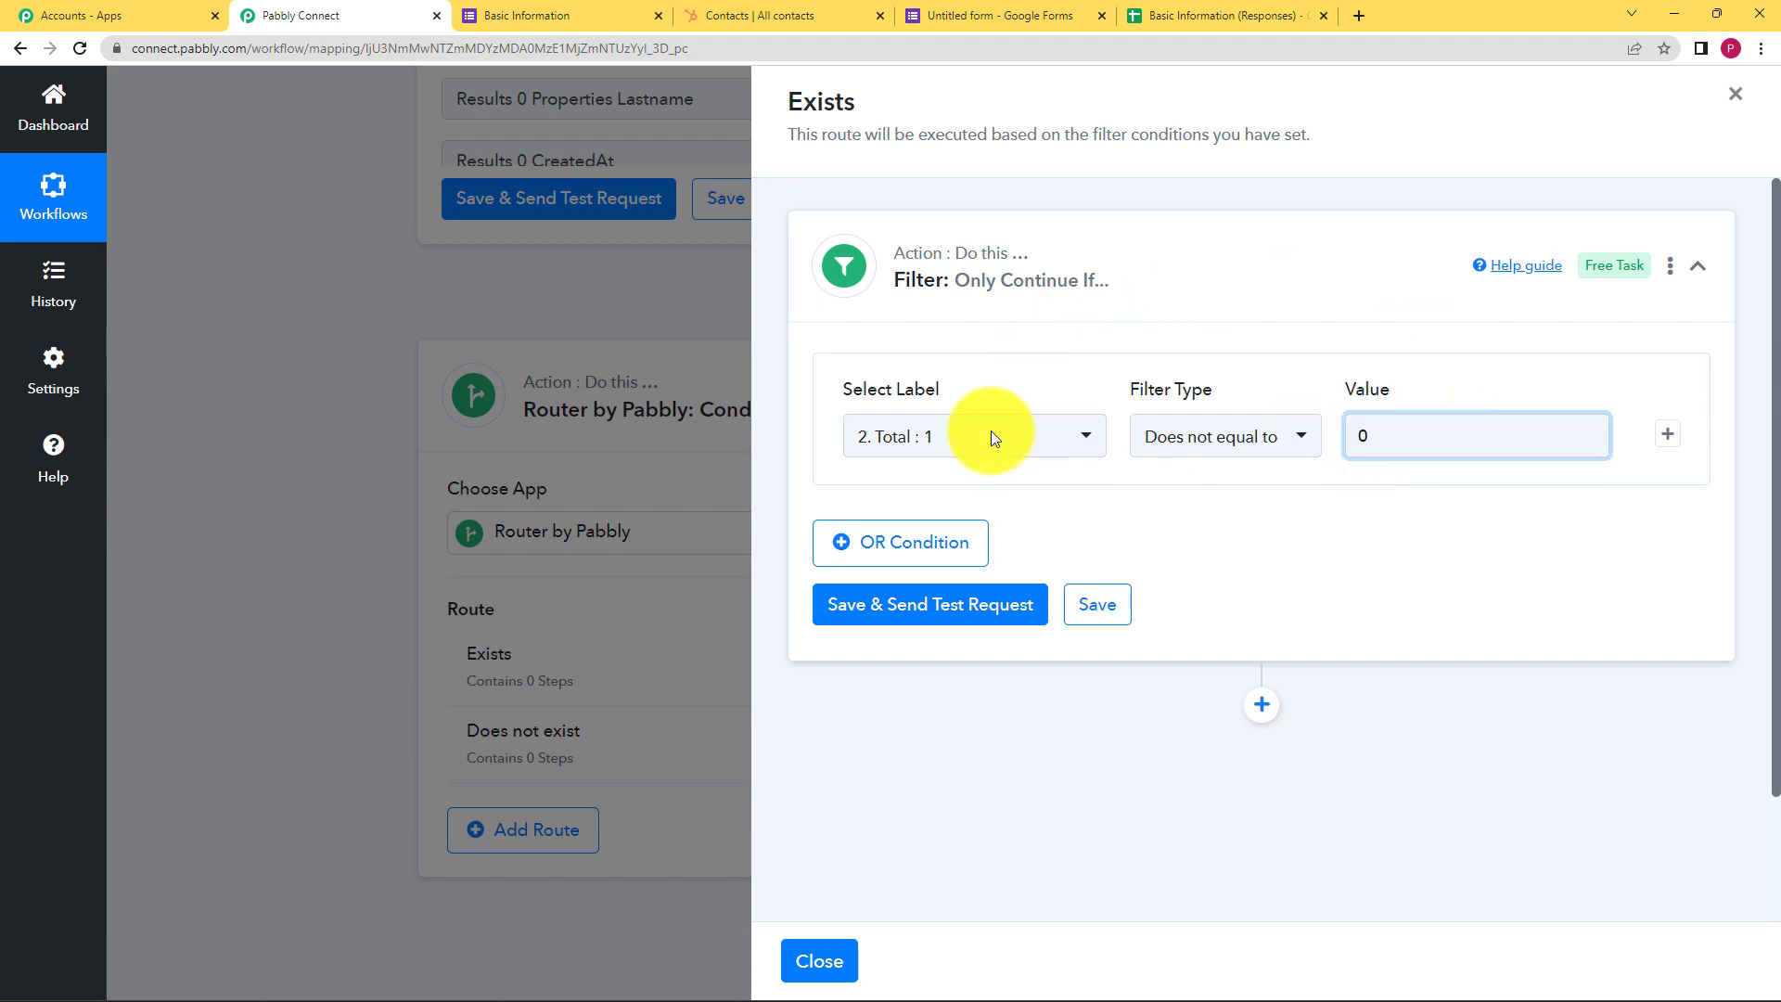
pyautogui.click(931, 612)
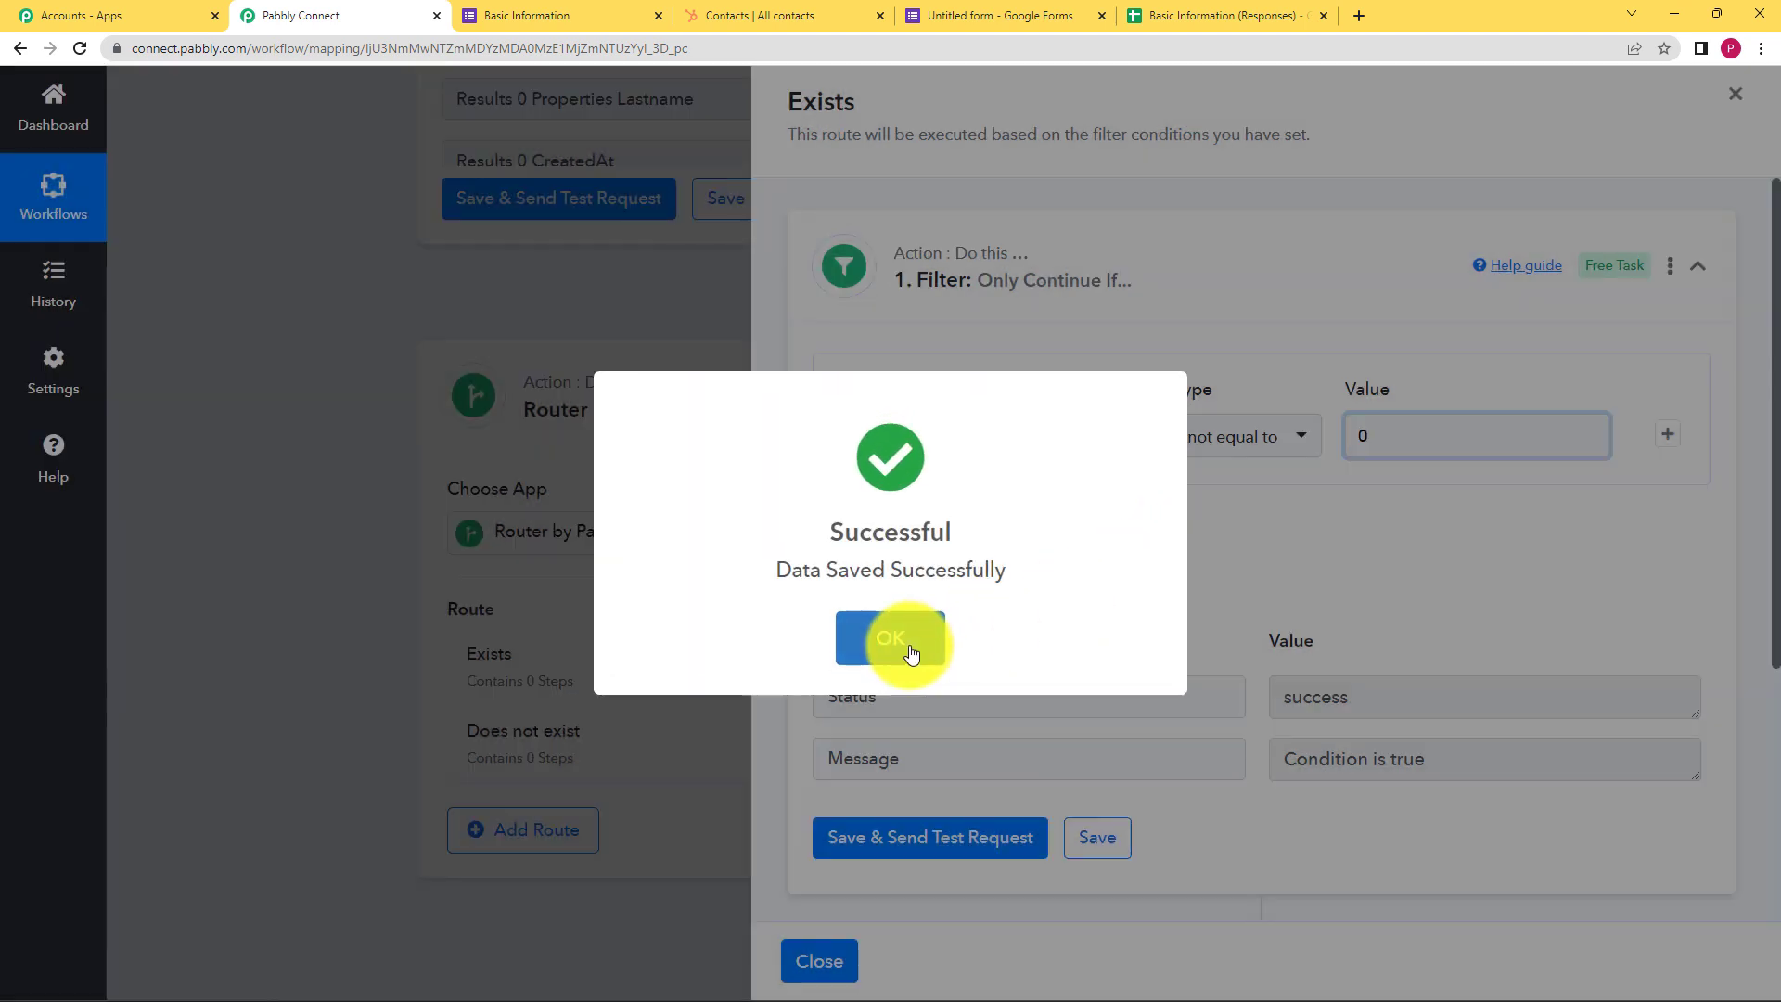
# Add a HubSpot CRM 'Update a Contact' action step after the Exists filter
pyautogui.click(904, 638)
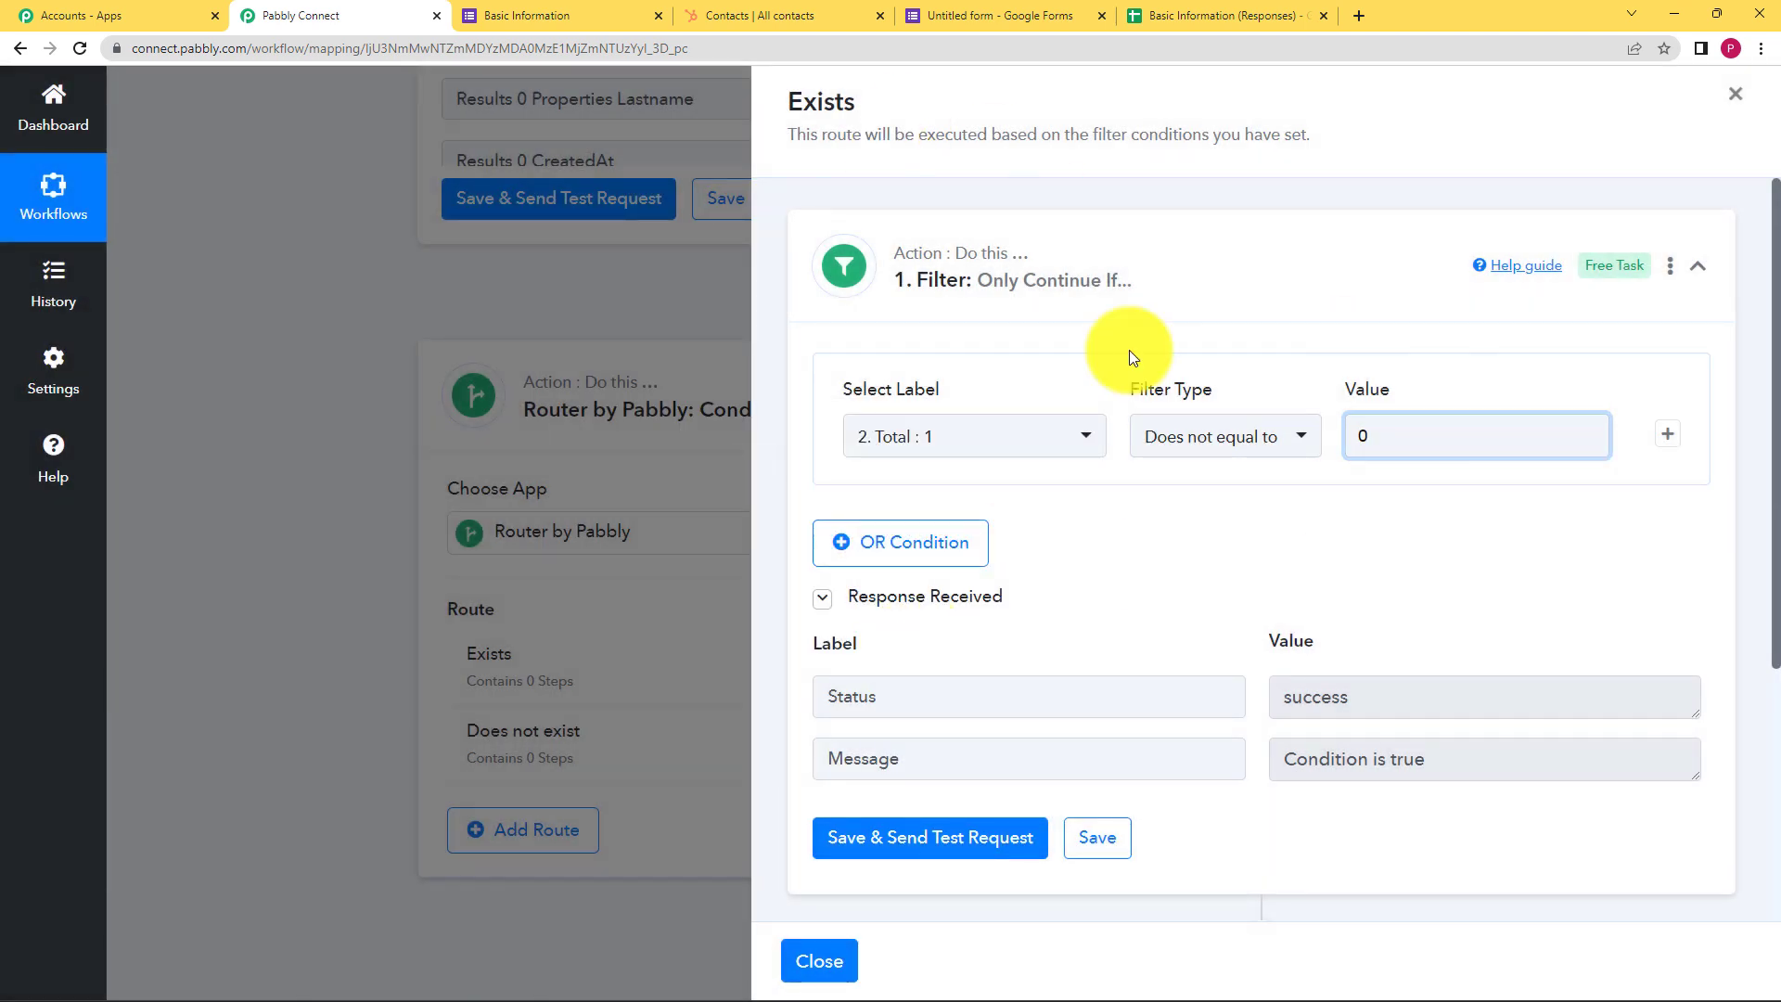
pyautogui.scroll(-3, 1144, 631)
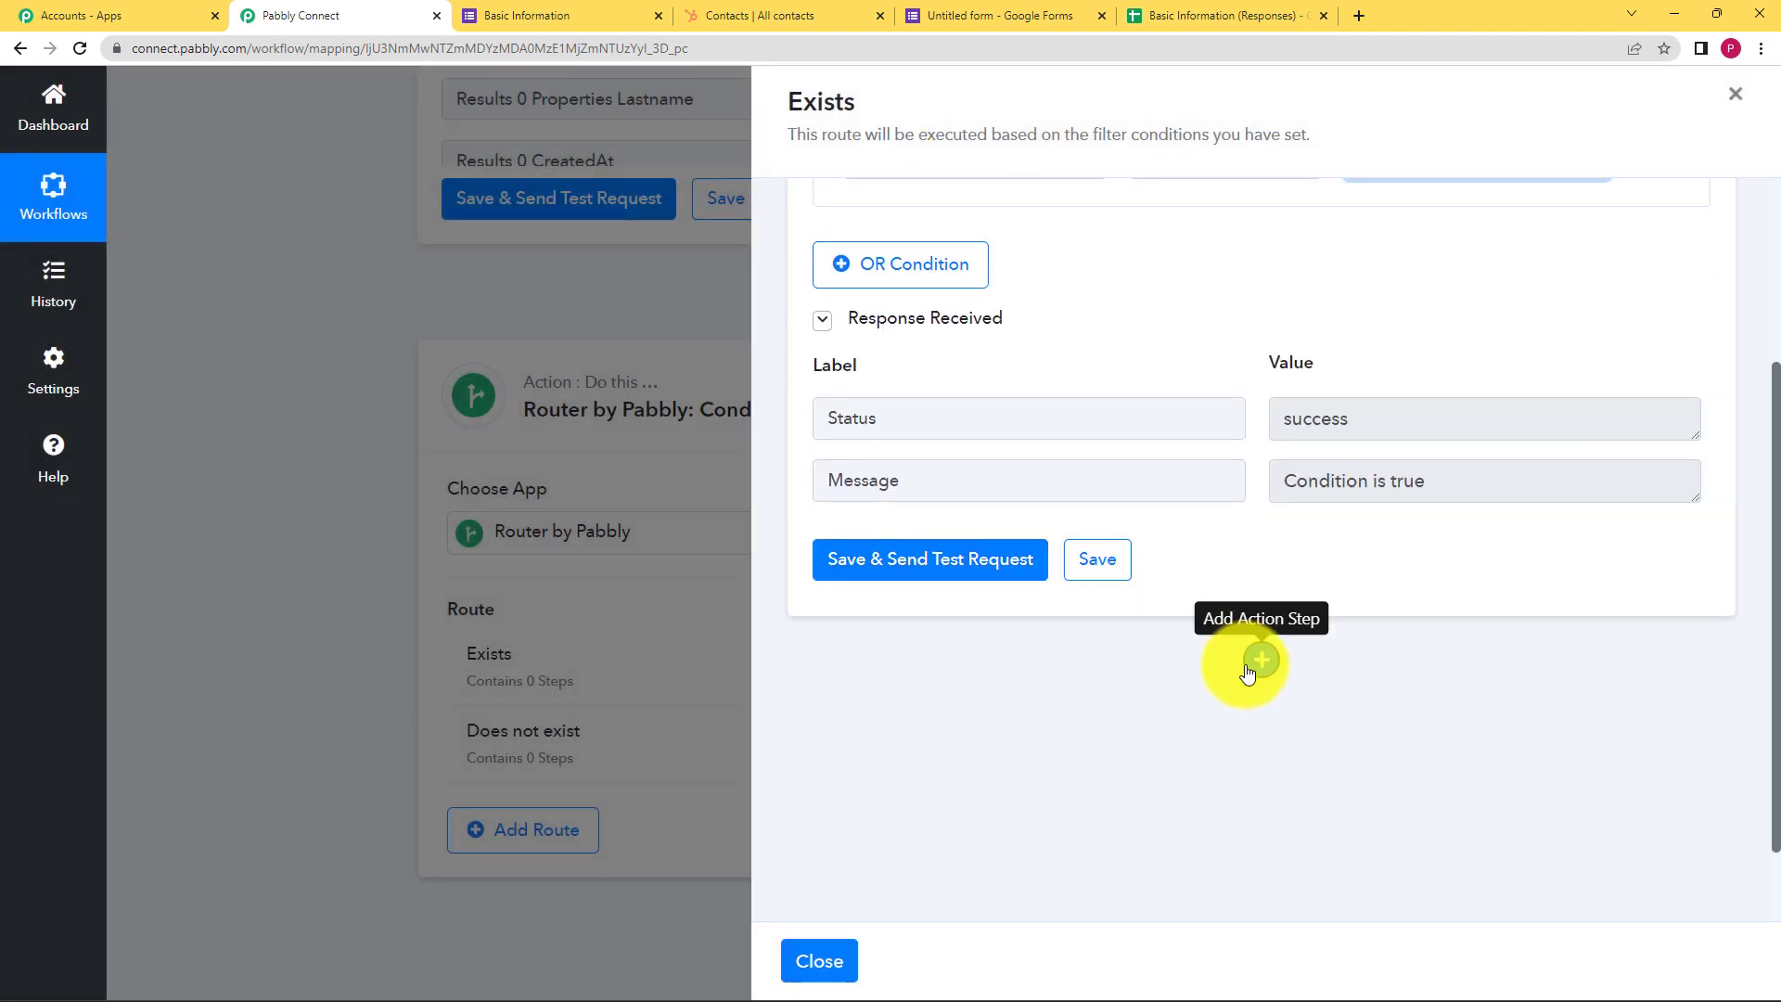
pyautogui.click(1260, 659)
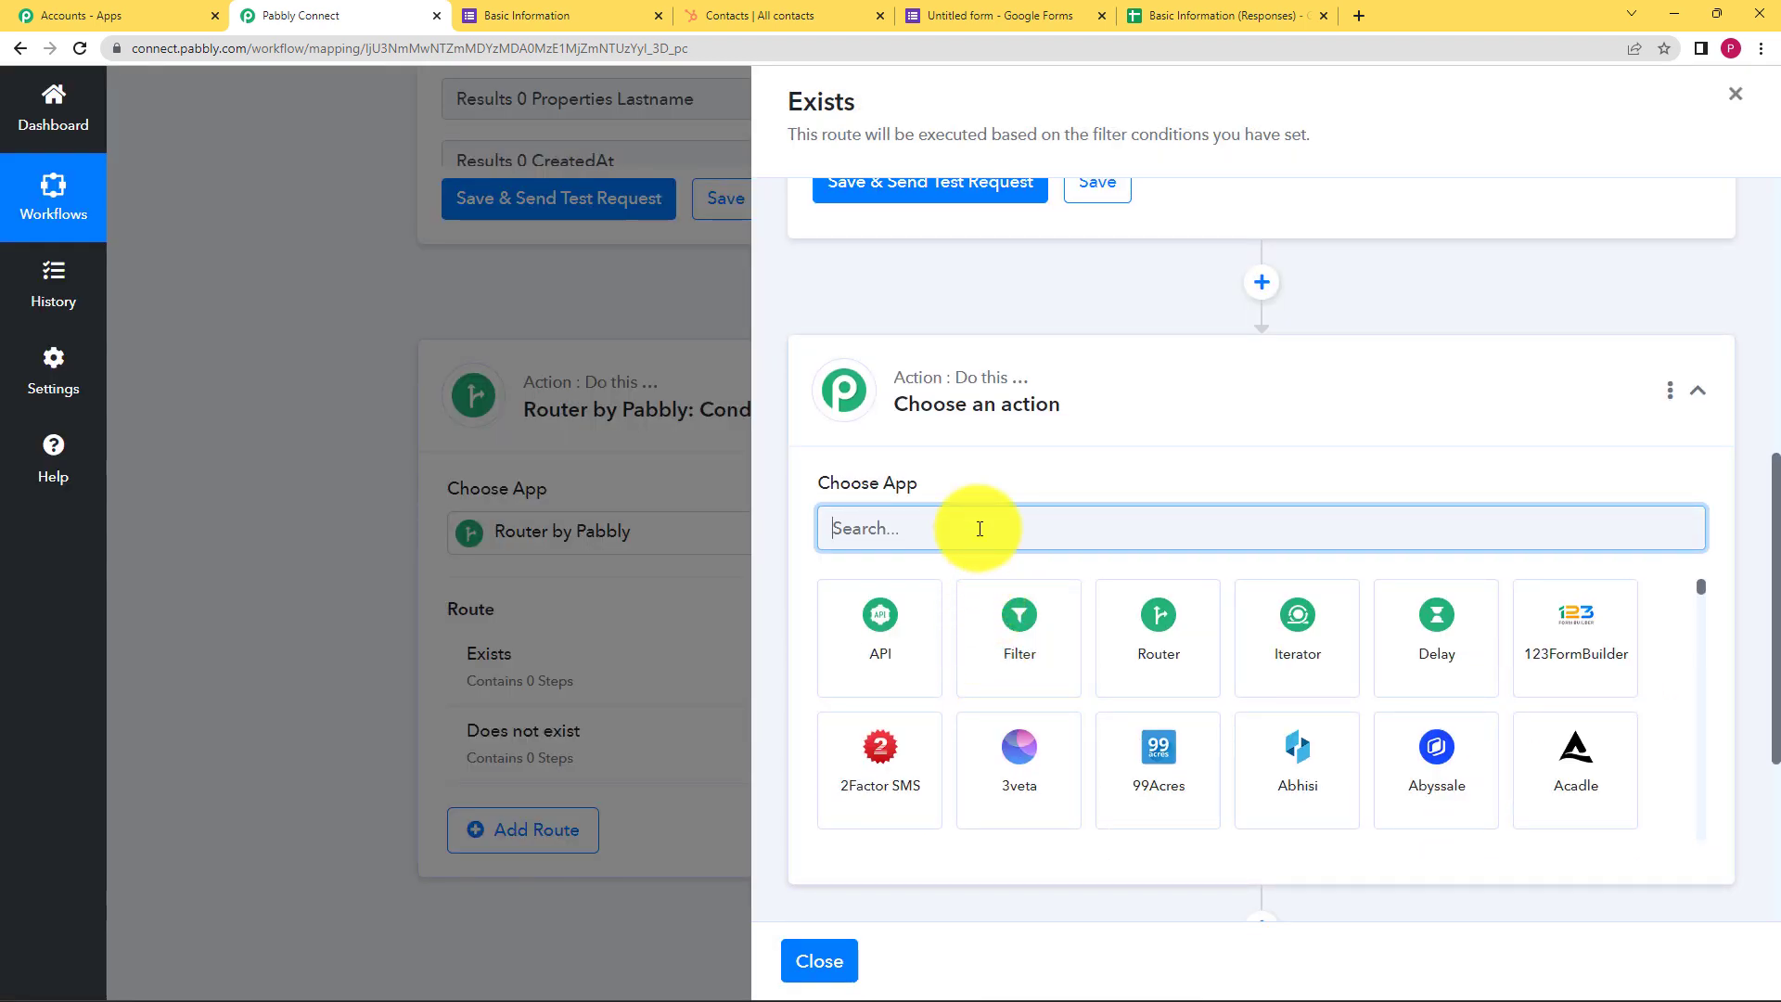
pyautogui.write('HubSpo')
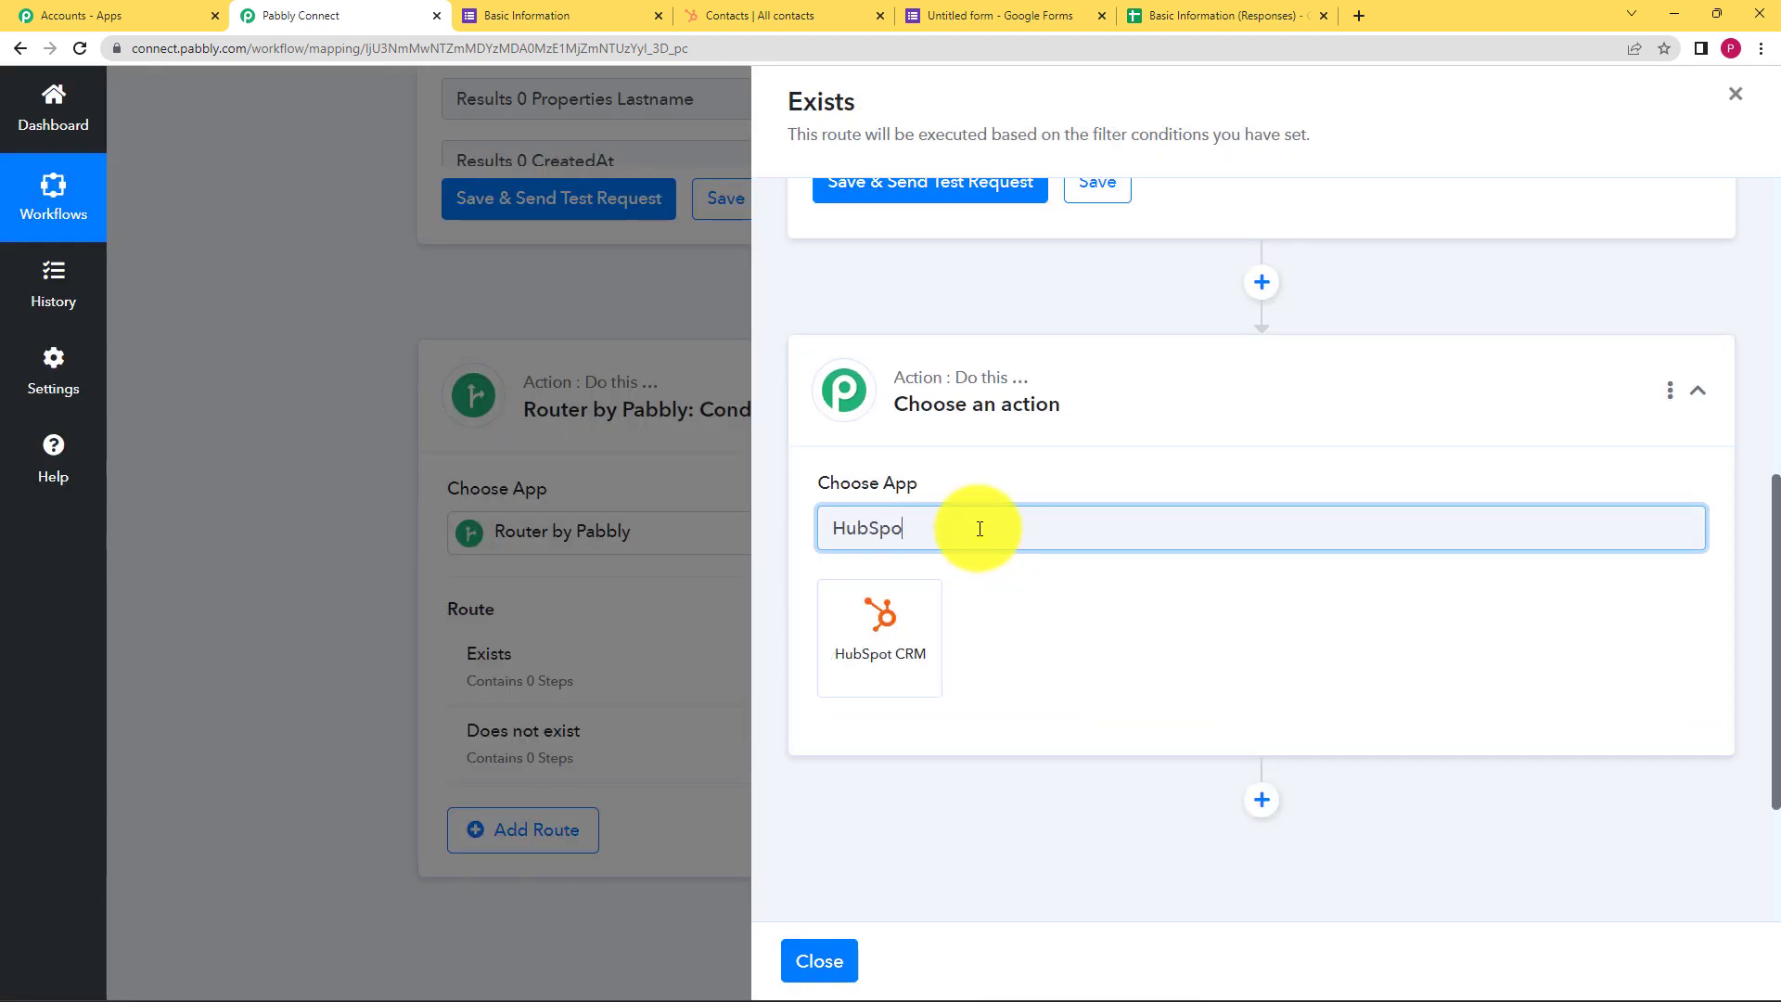
pyautogui.click(891, 626)
pyautogui.click(893, 627)
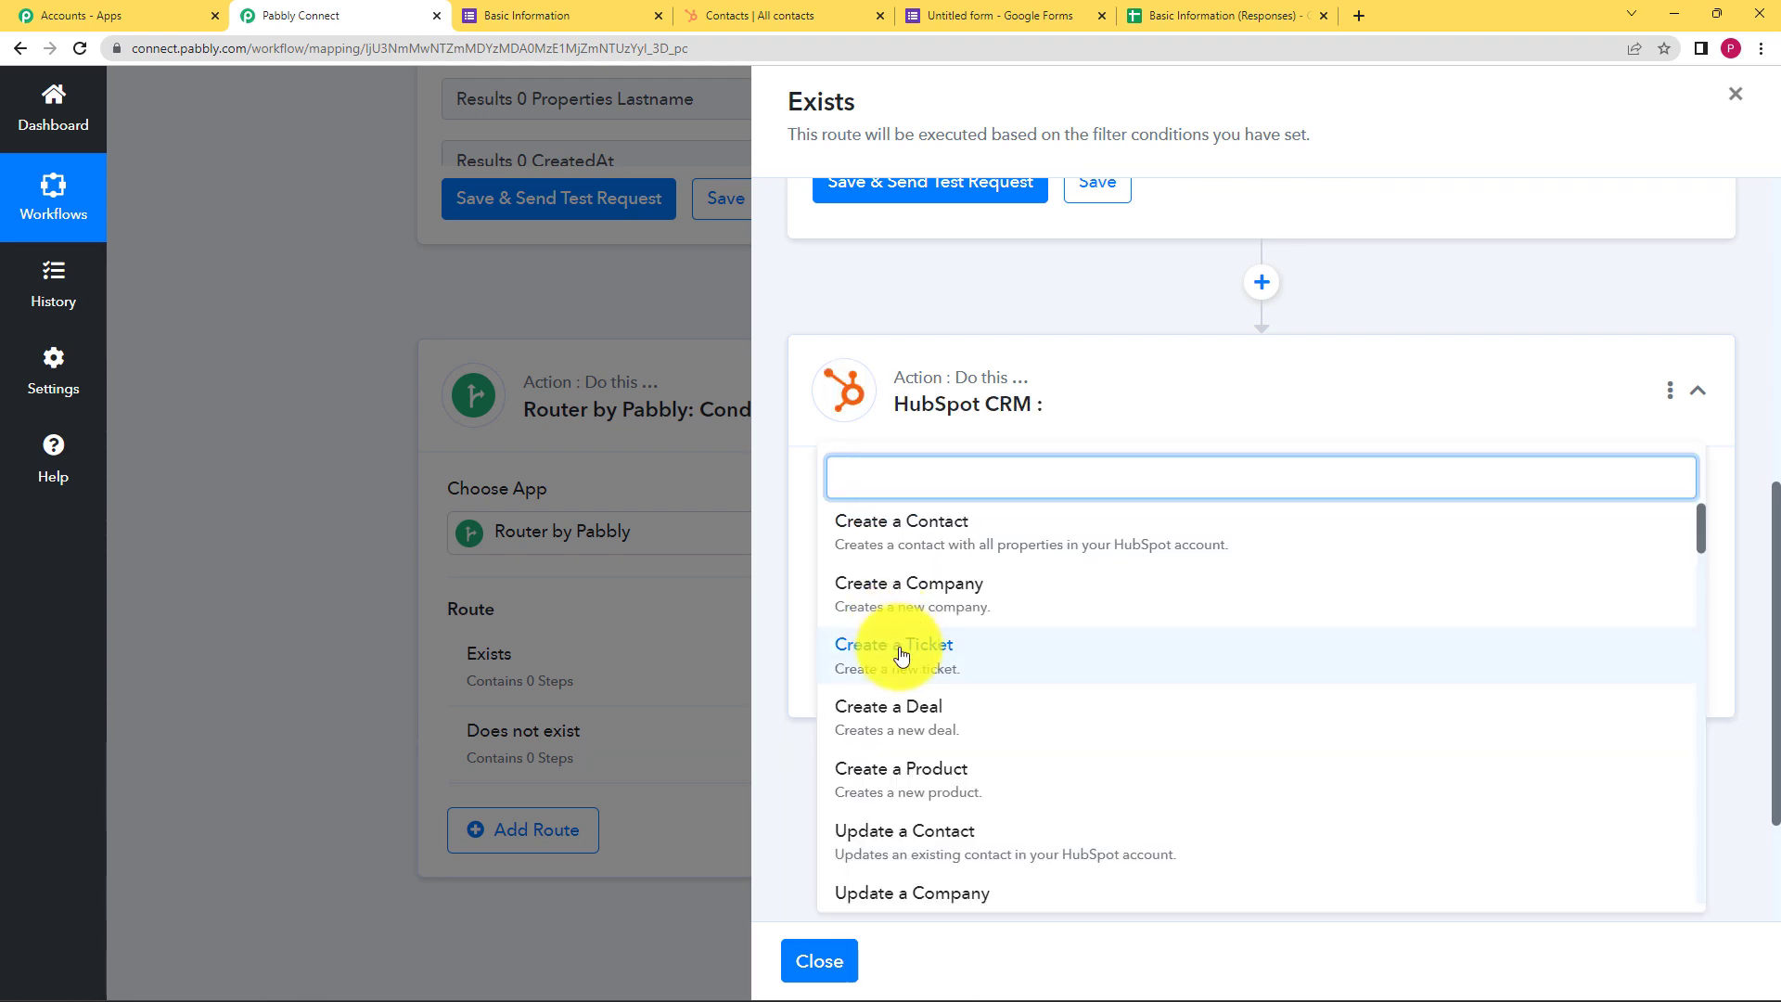
pyautogui.click(946, 848)
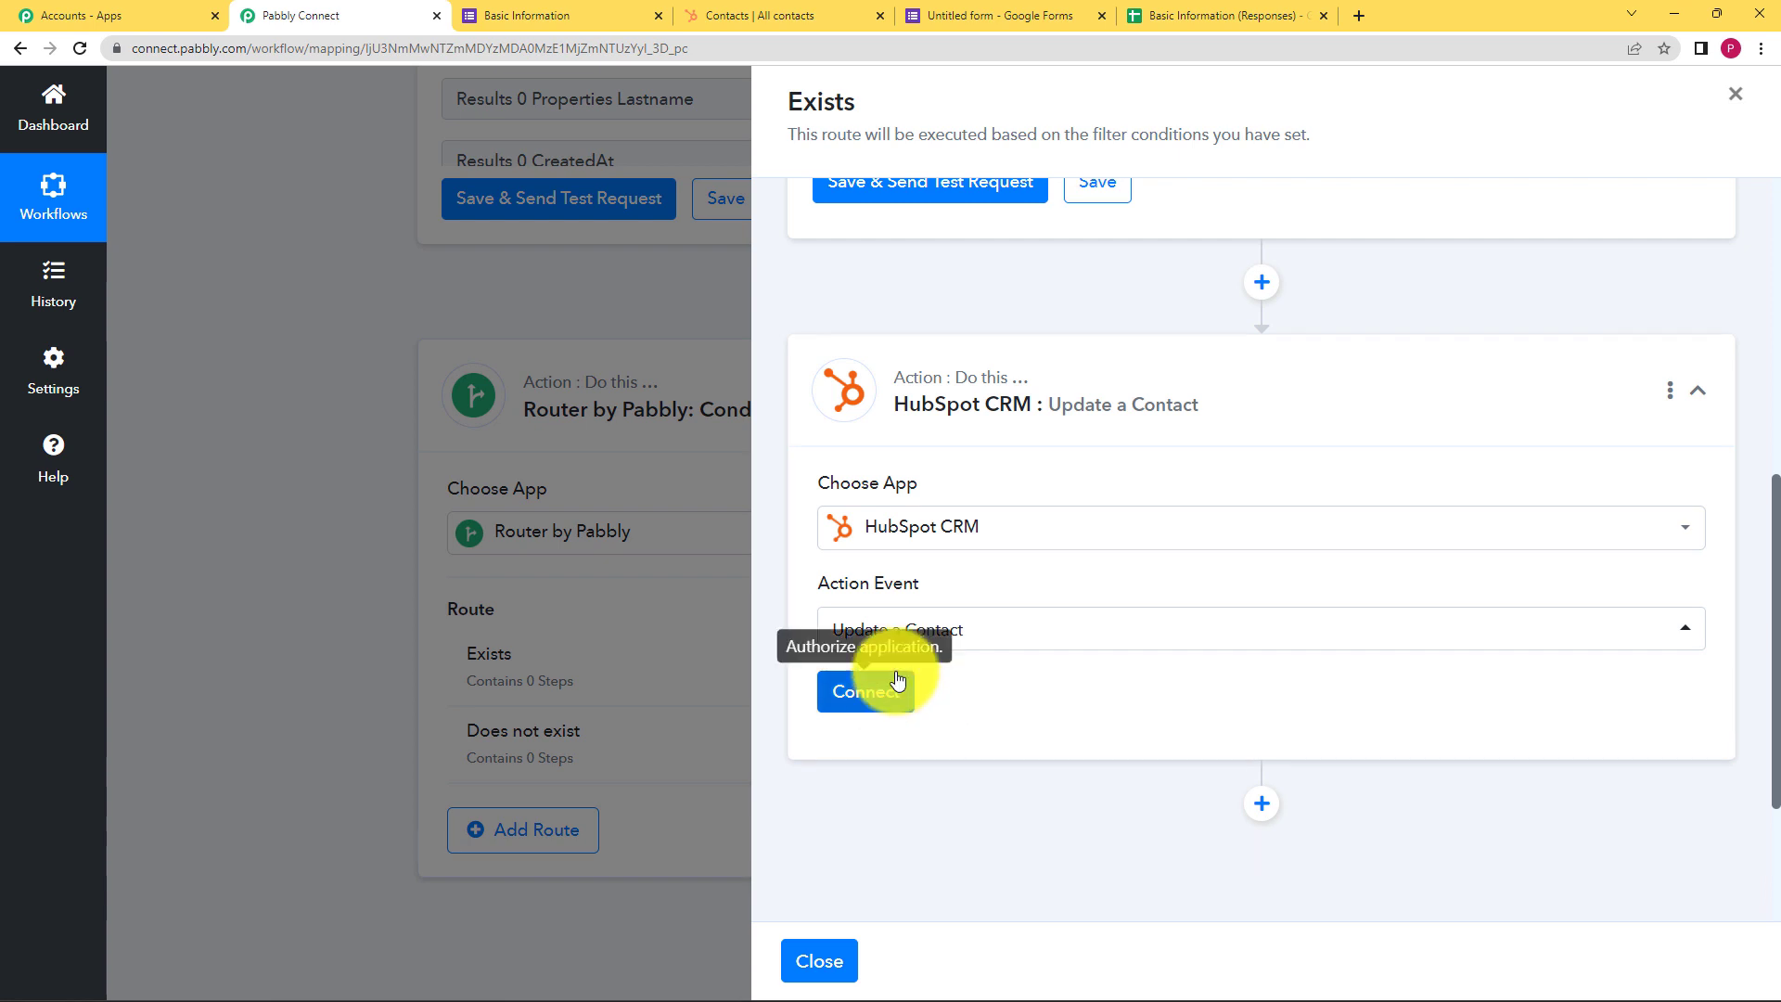
# Connect the step through the existing HubSpot connection and save it
pyautogui.scroll(6, 956, 287)
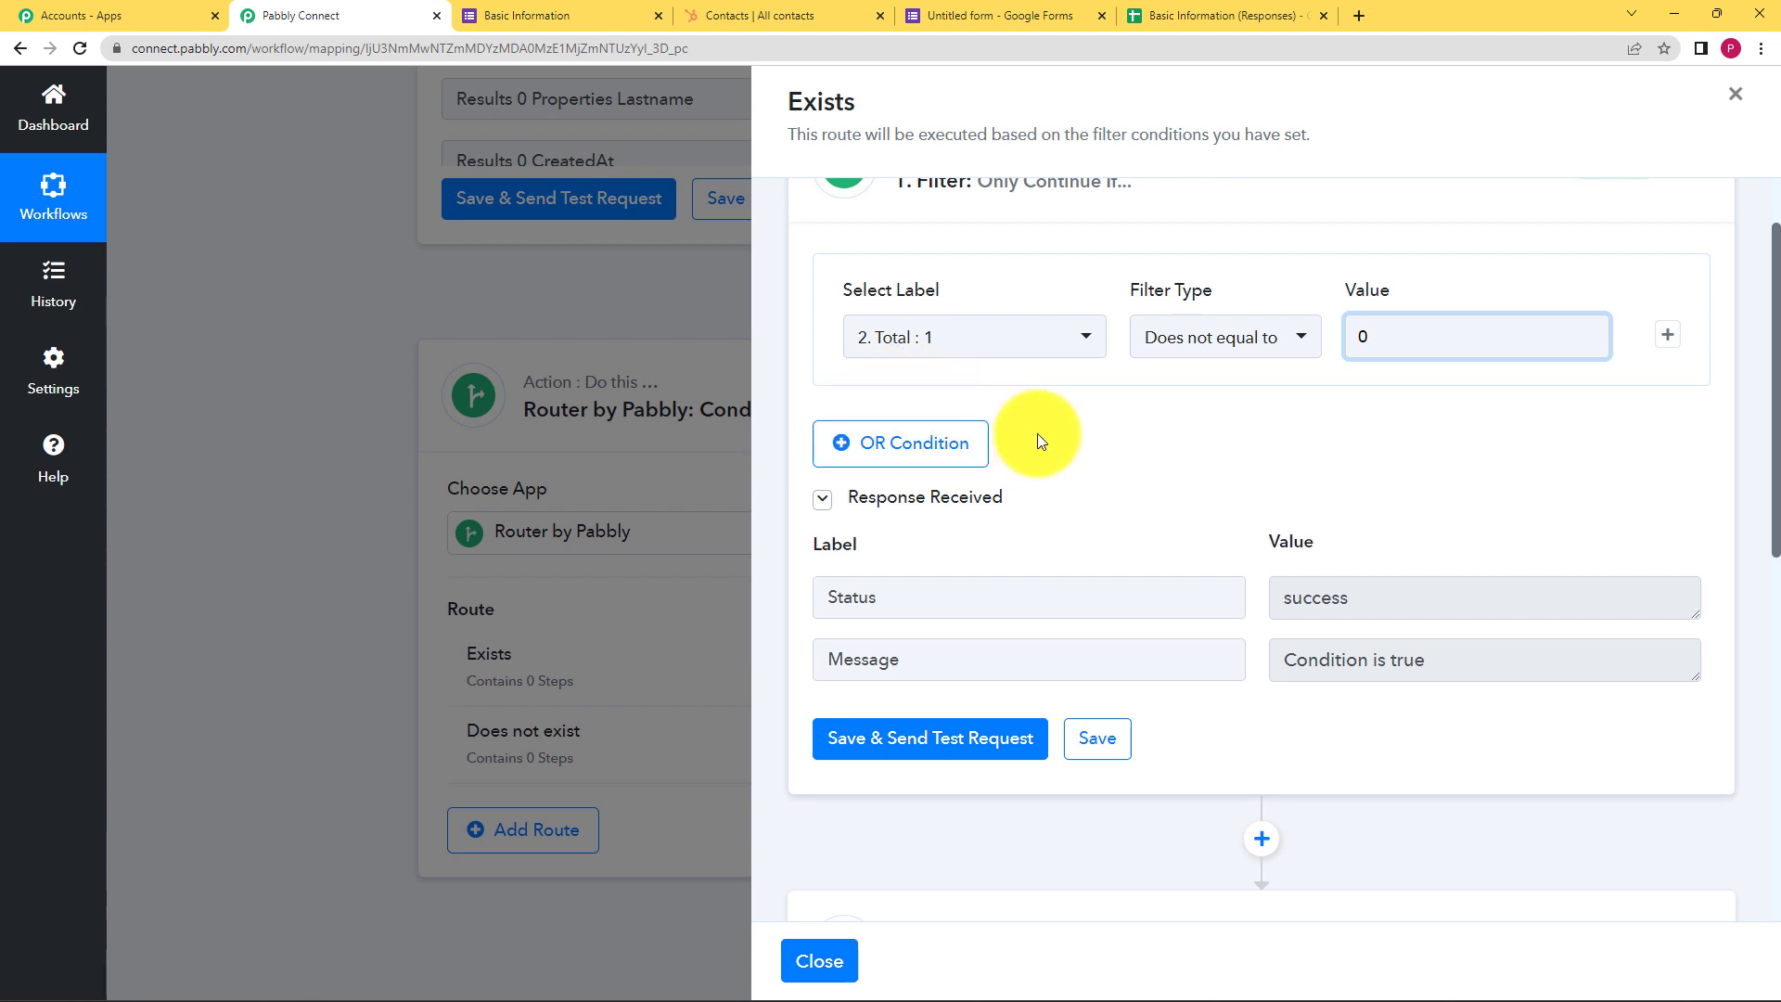
pyautogui.scroll(-5, 1037, 436)
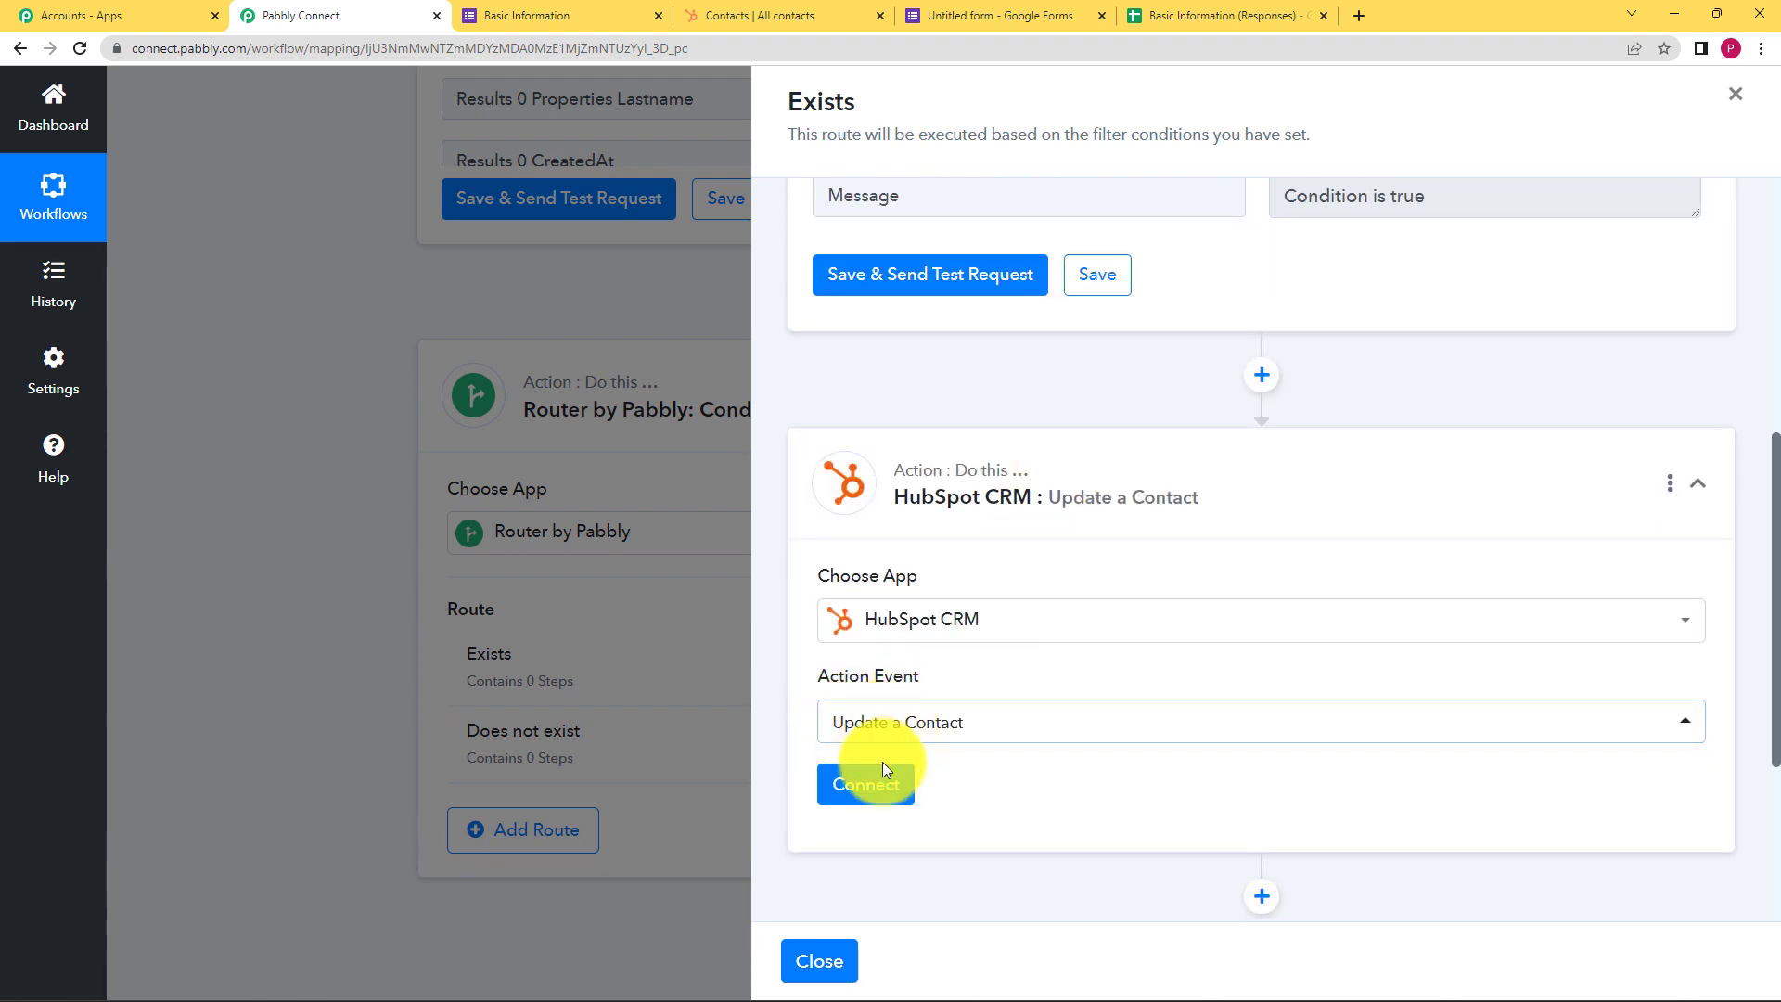
pyautogui.click(876, 793)
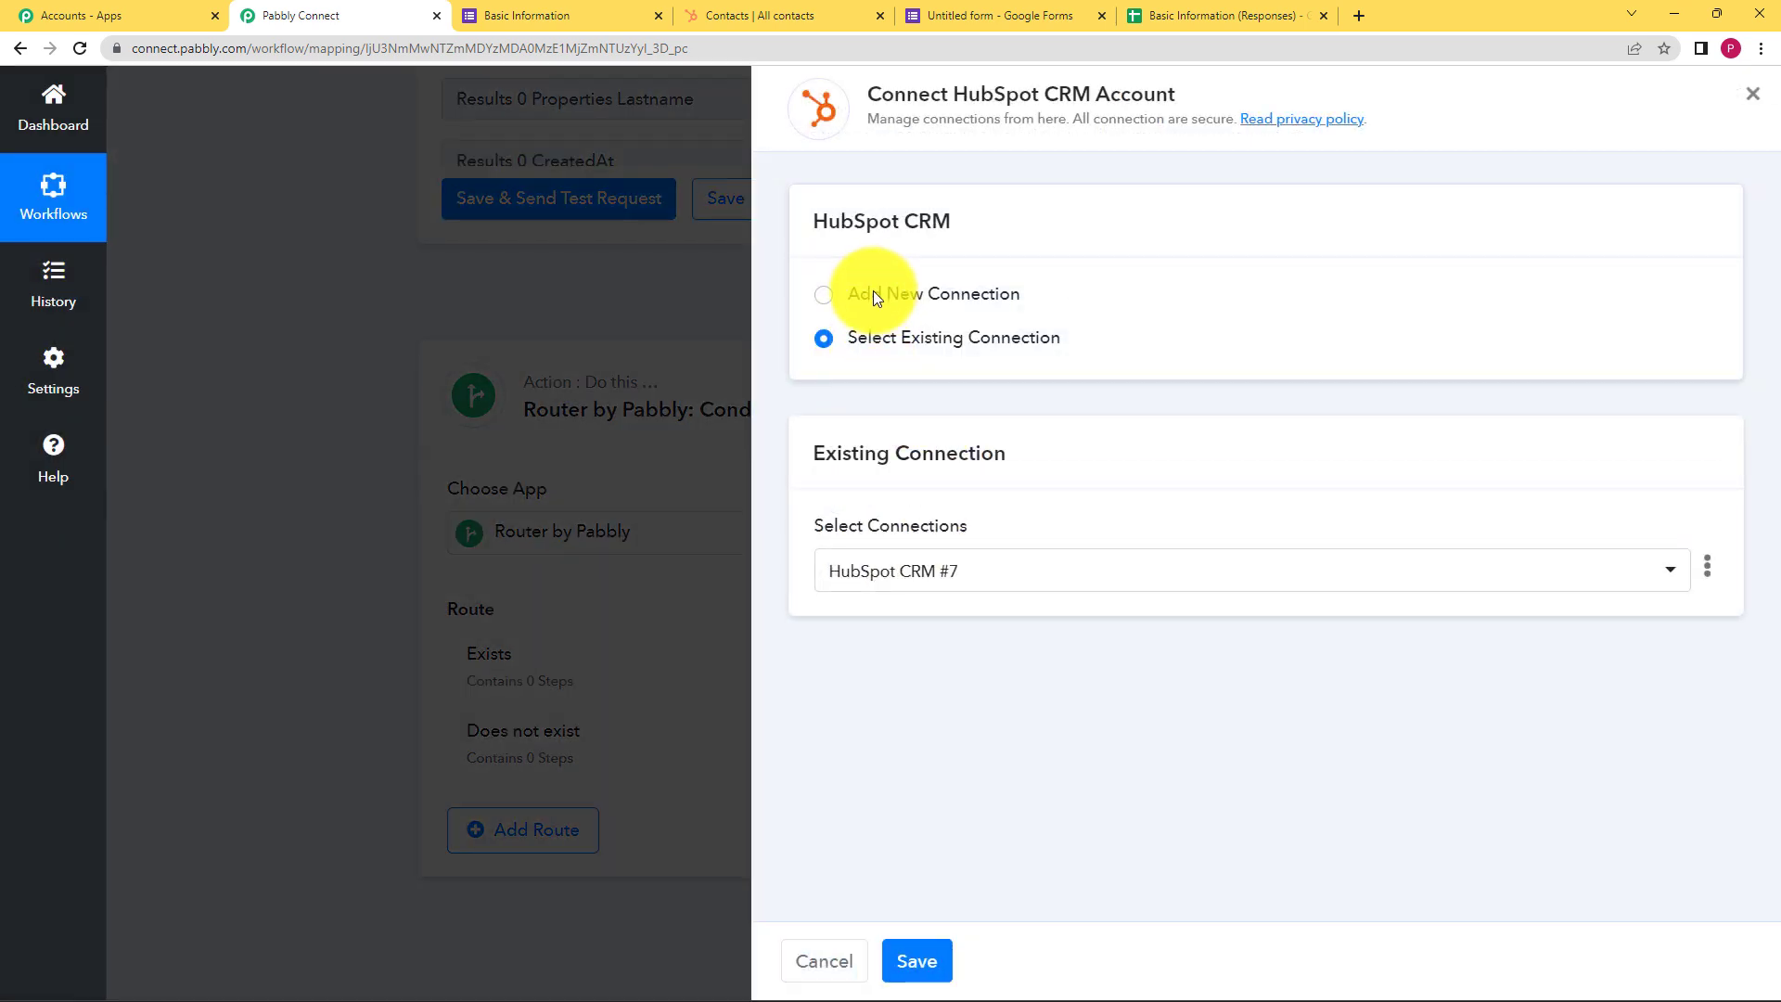
pyautogui.click(883, 339)
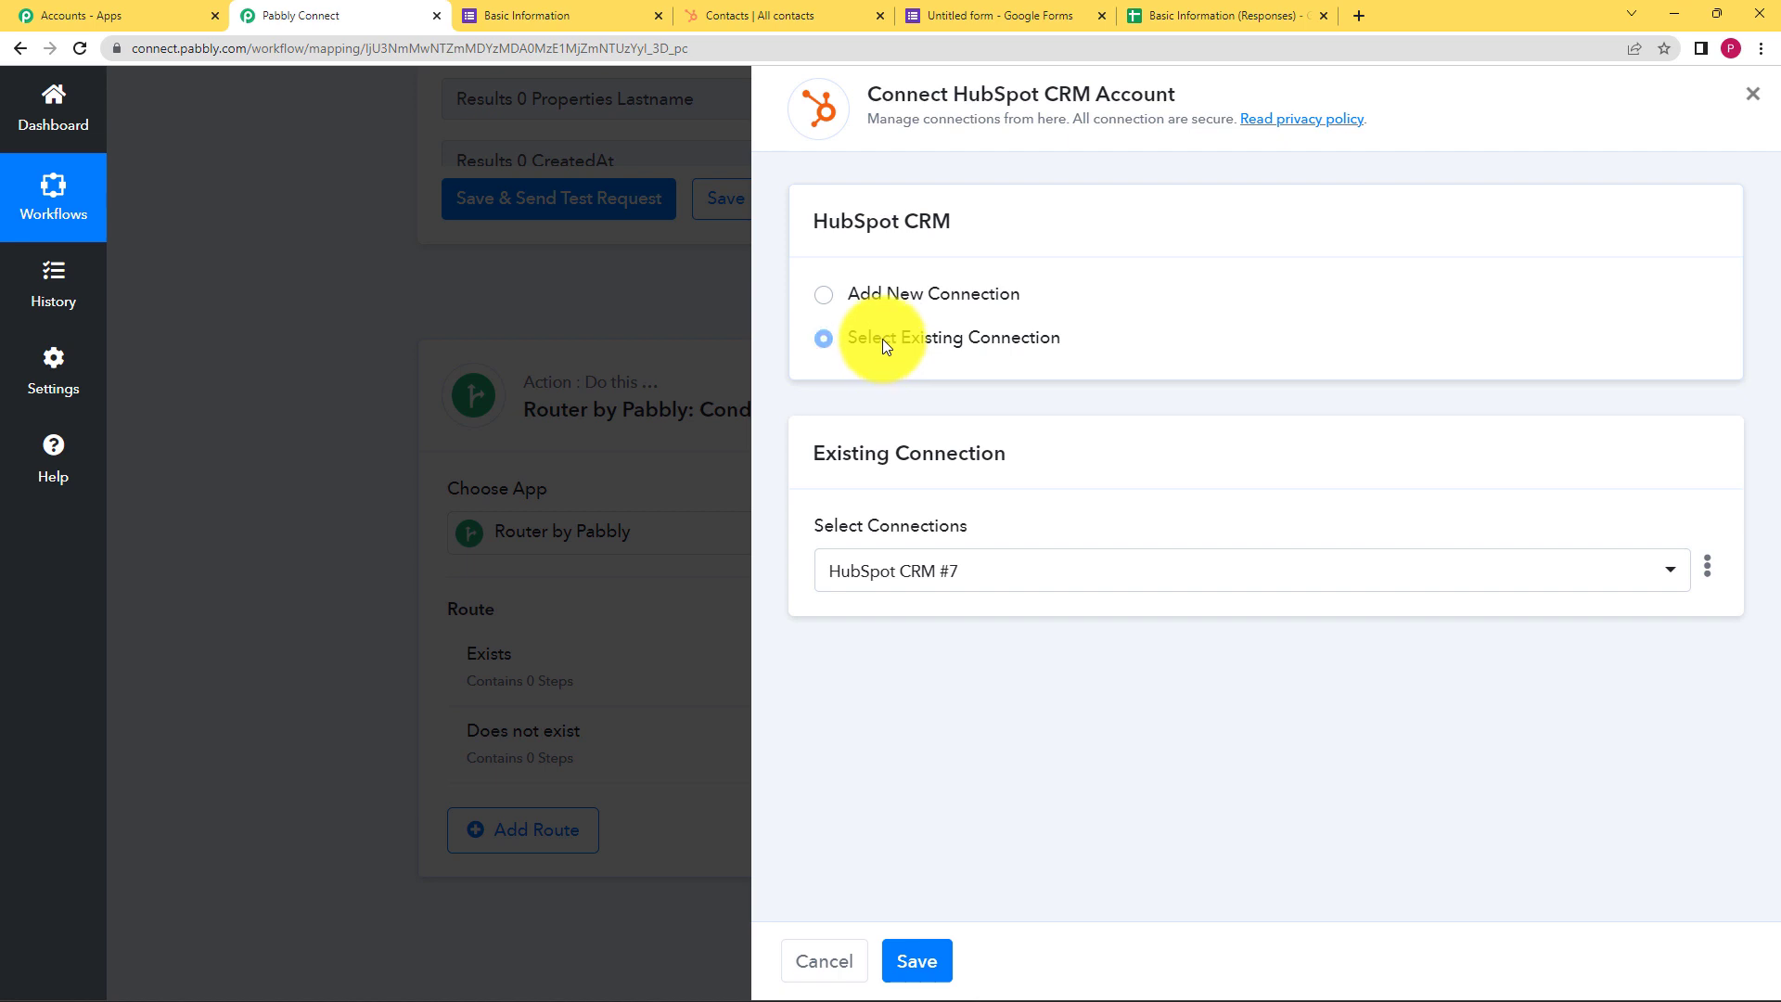
pyautogui.click(918, 959)
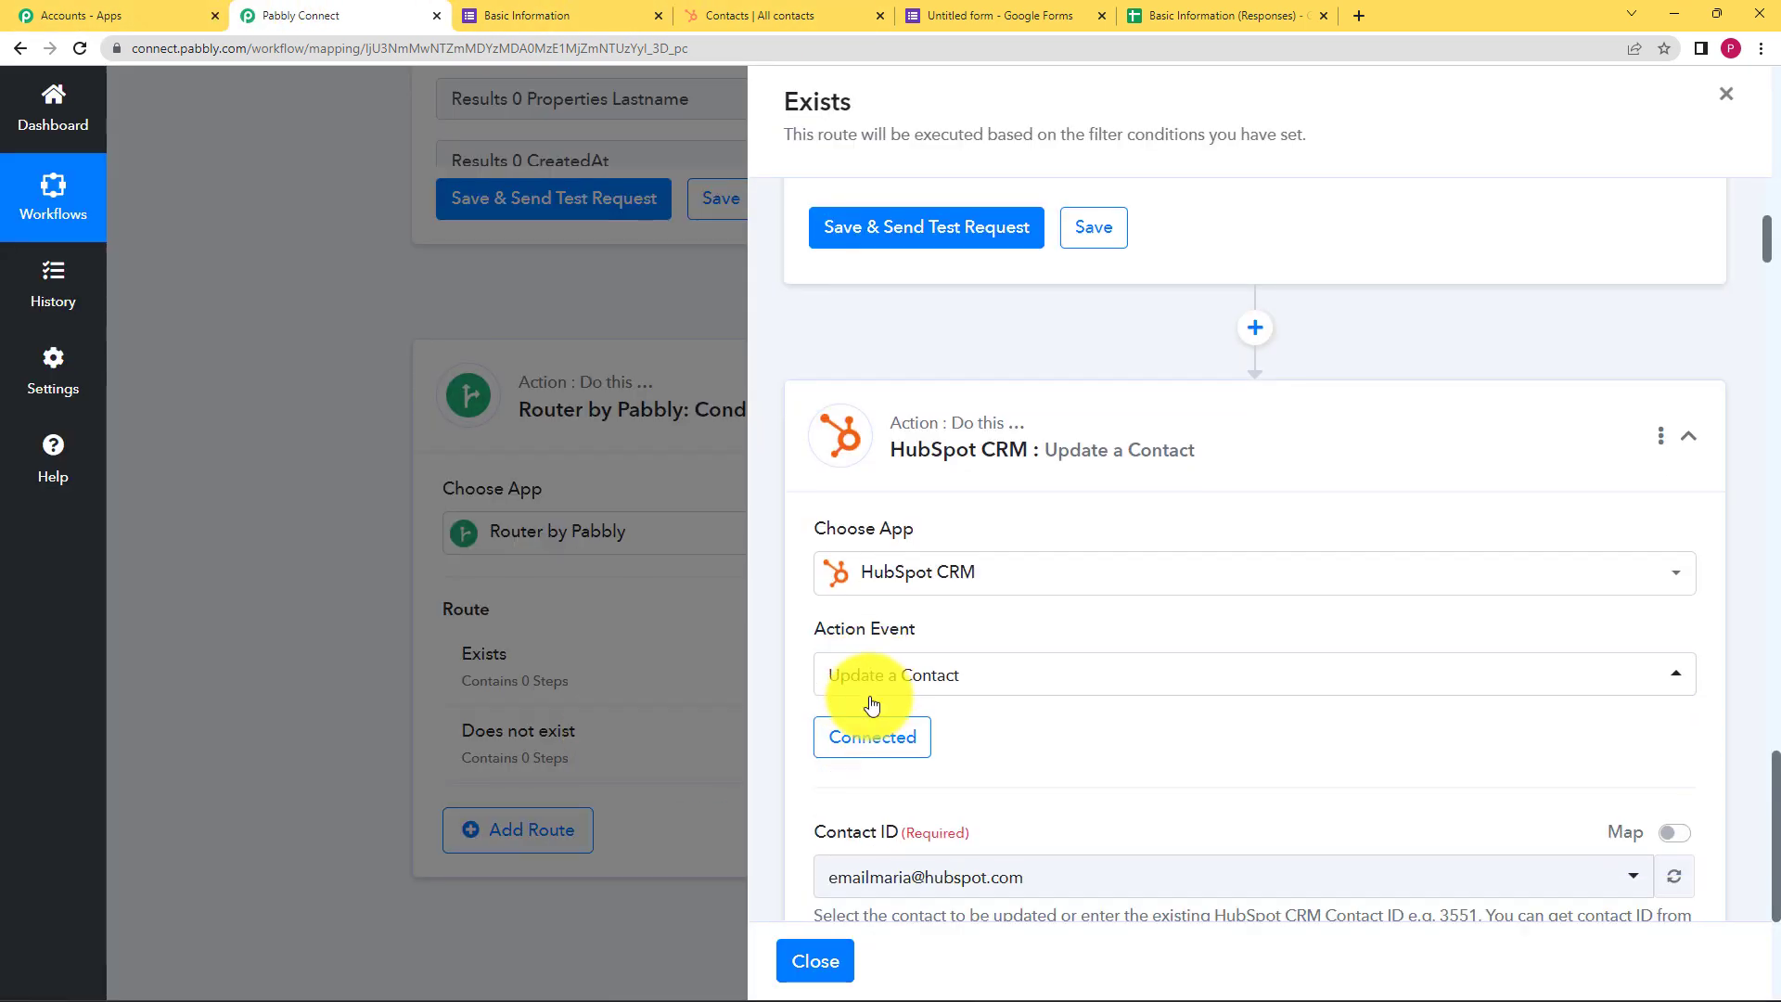
# Set Contact ID to the Pabblytuts contact's e-mail, after verifying it in HubSpot Contacts
pyautogui.scroll(-3, 847, 699)
pyautogui.scroll(-2, 868, 579)
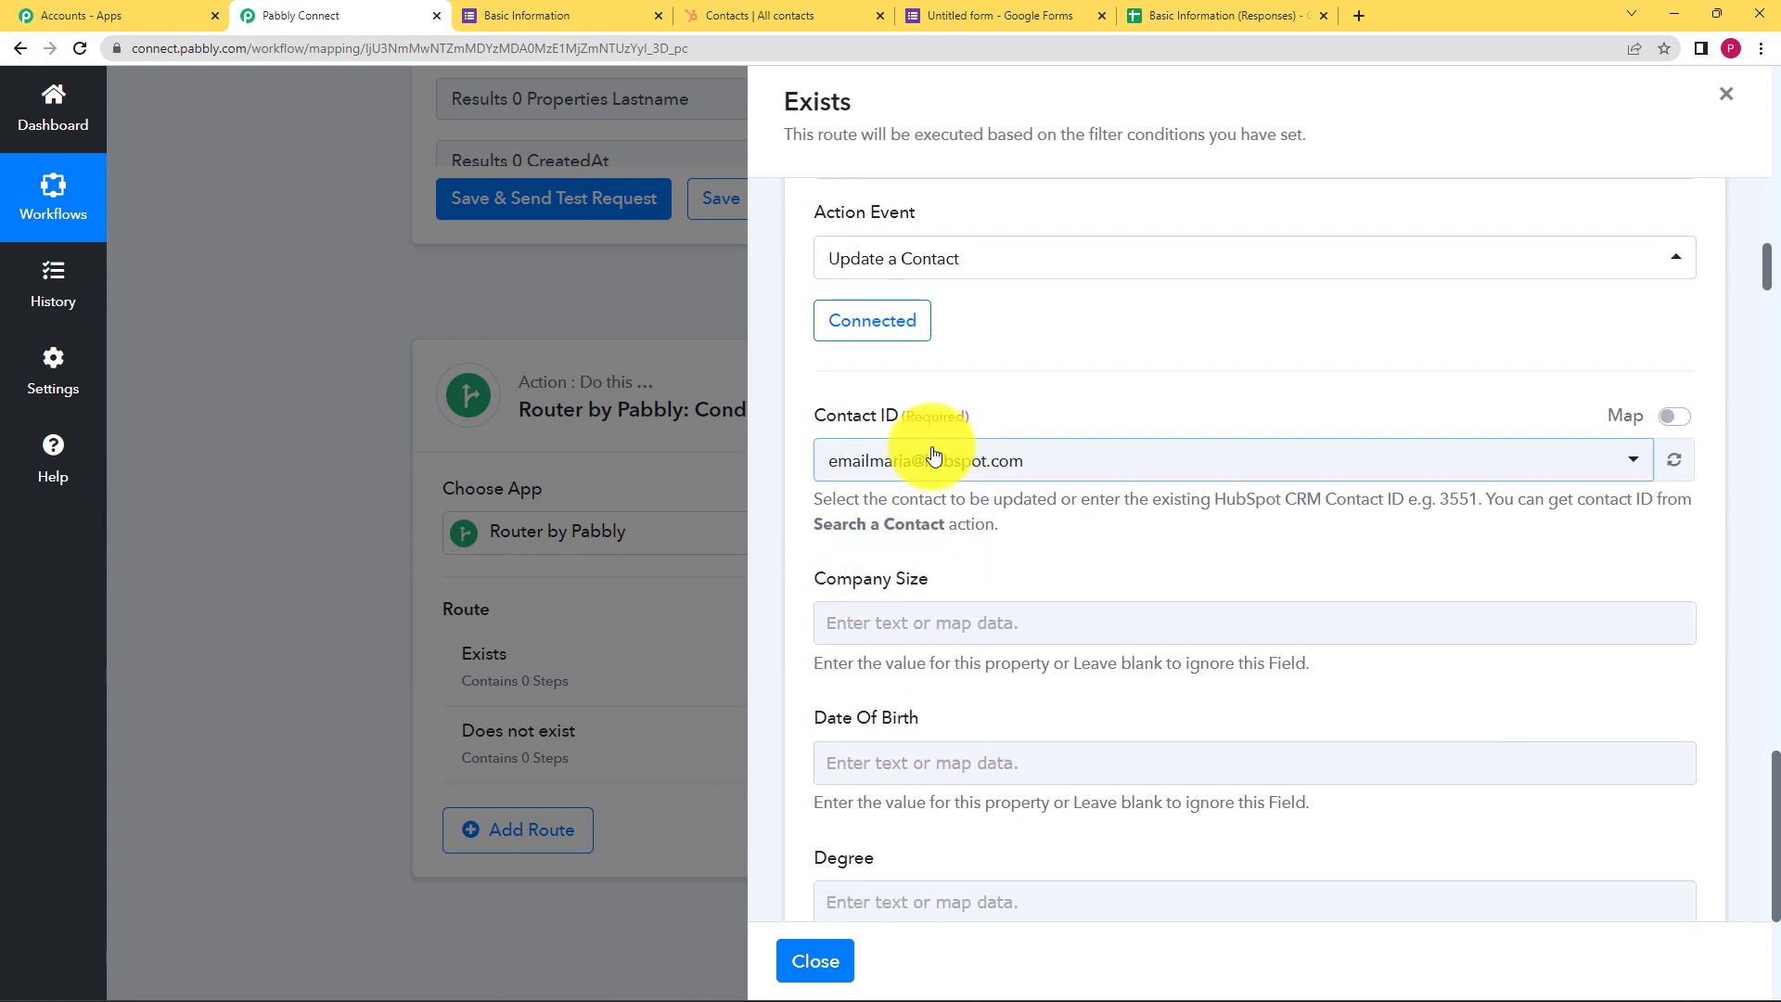
pyautogui.click(932, 479)
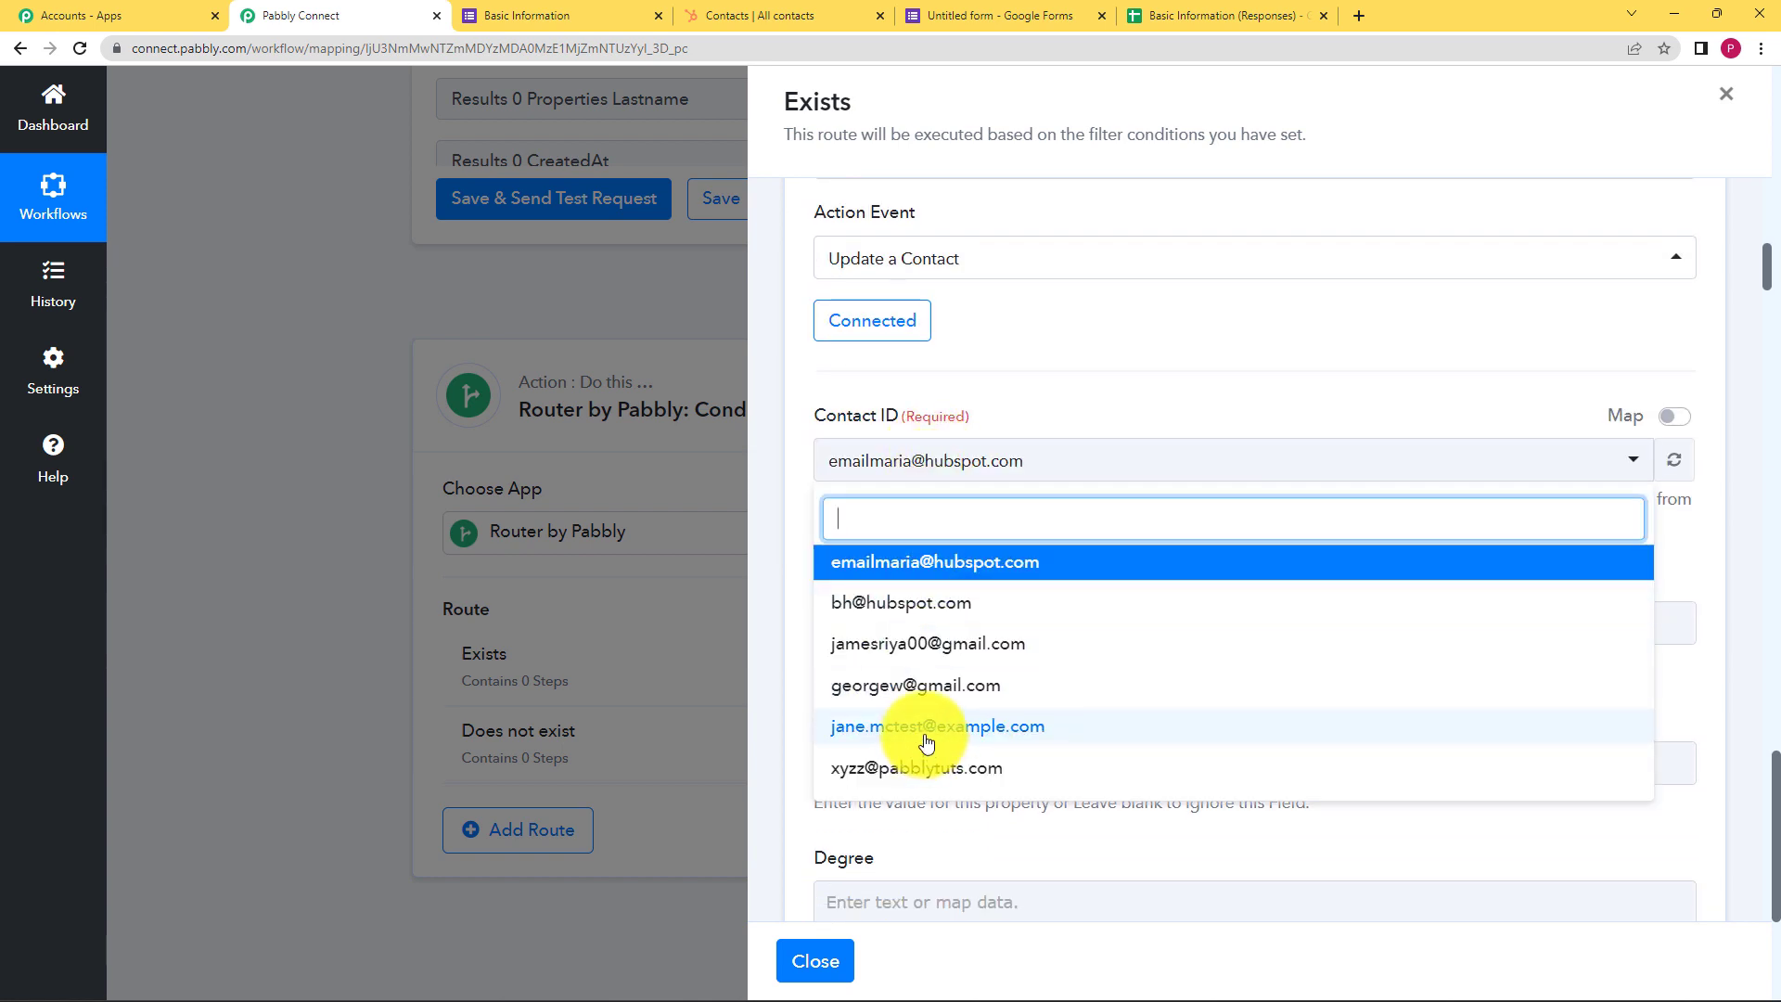
pyautogui.click(886, 770)
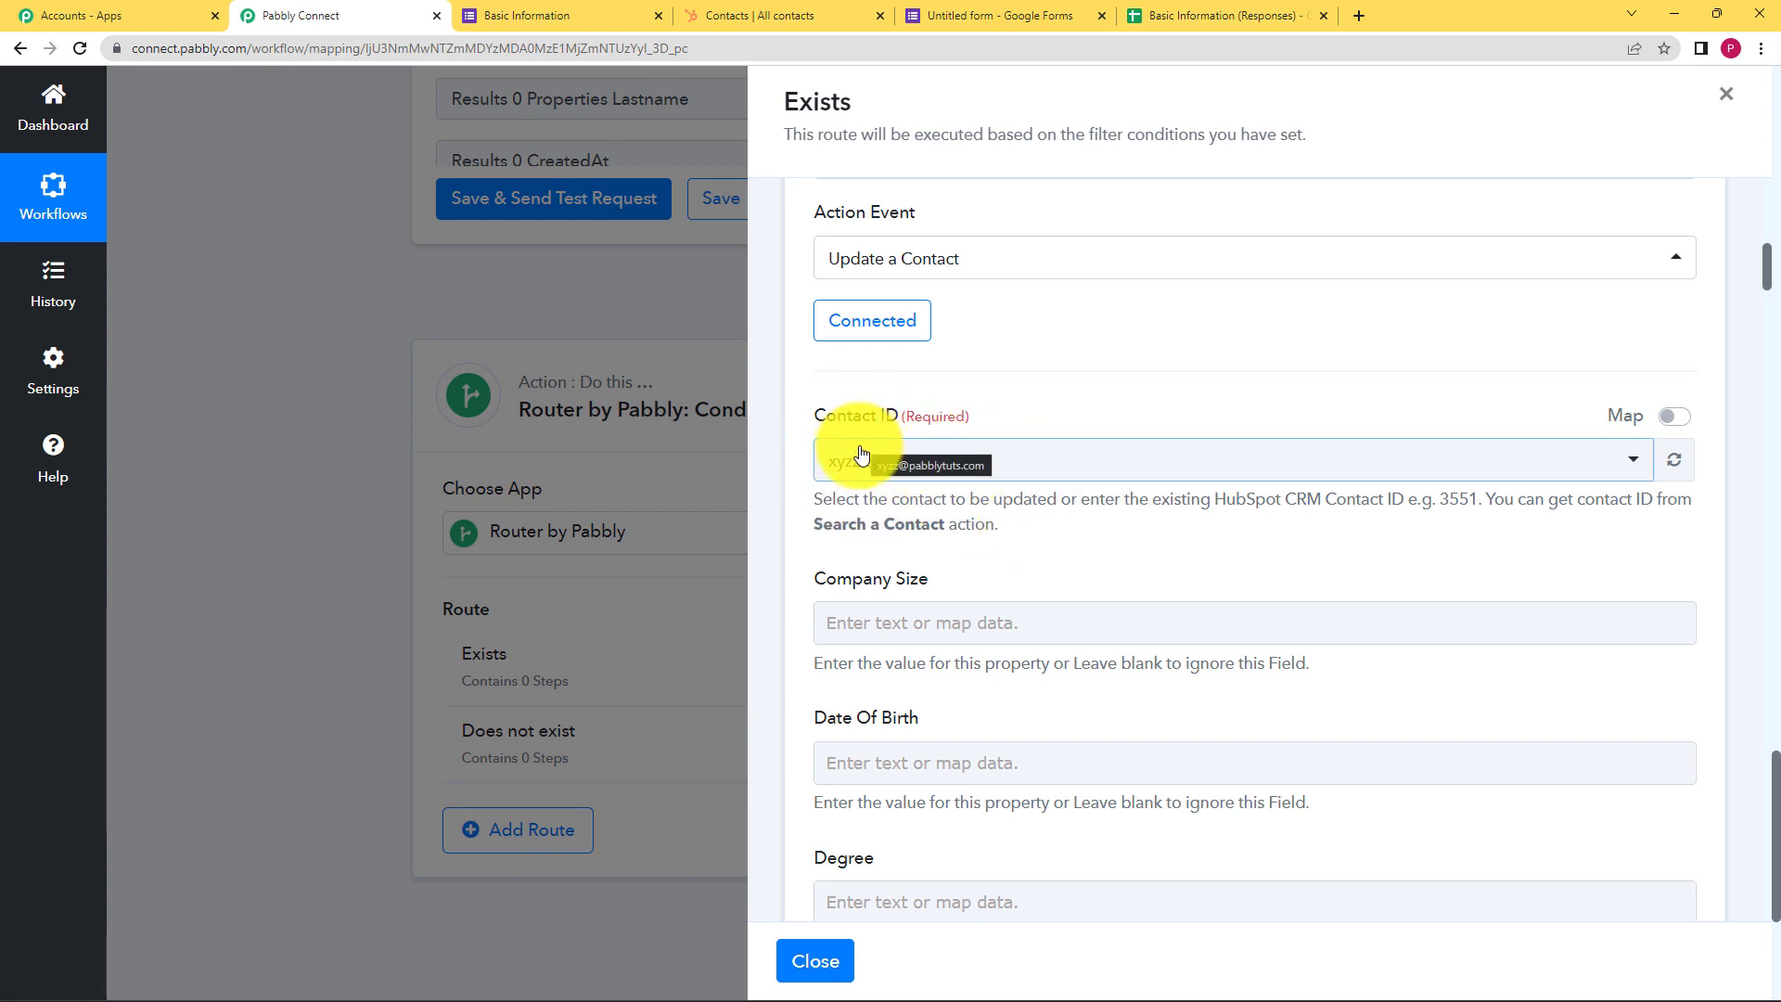
pyautogui.click(725, 16)
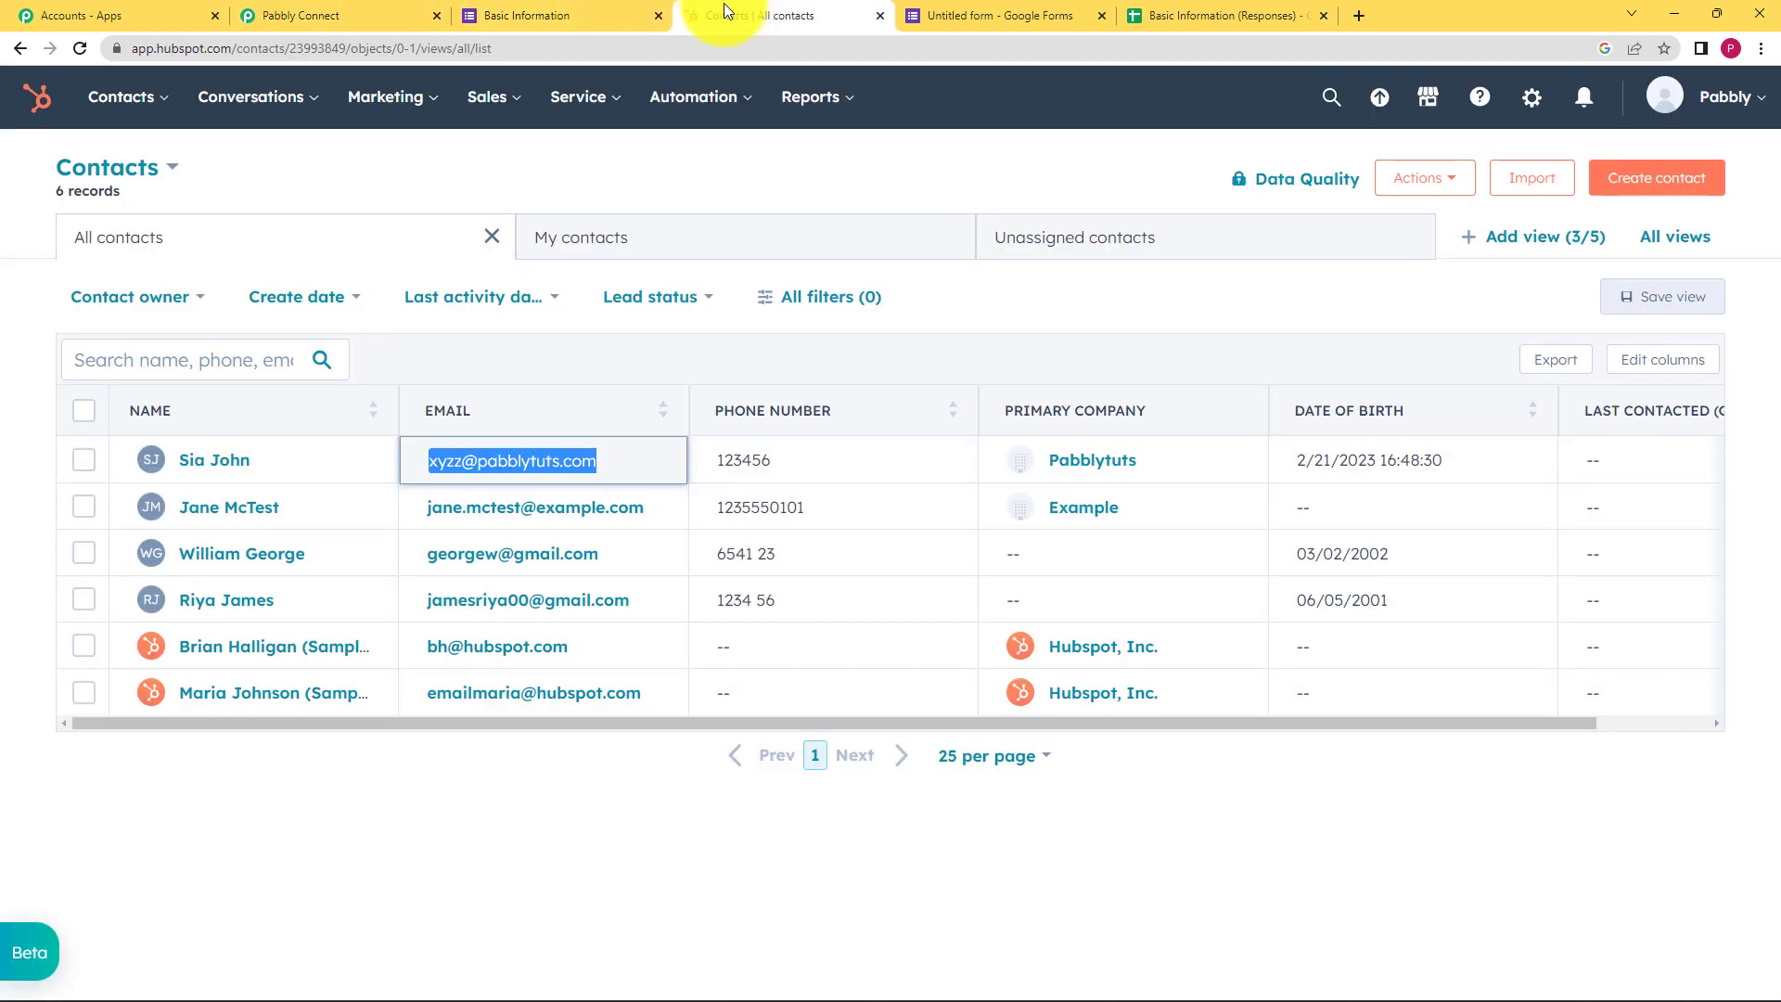
pyautogui.click(649, 795)
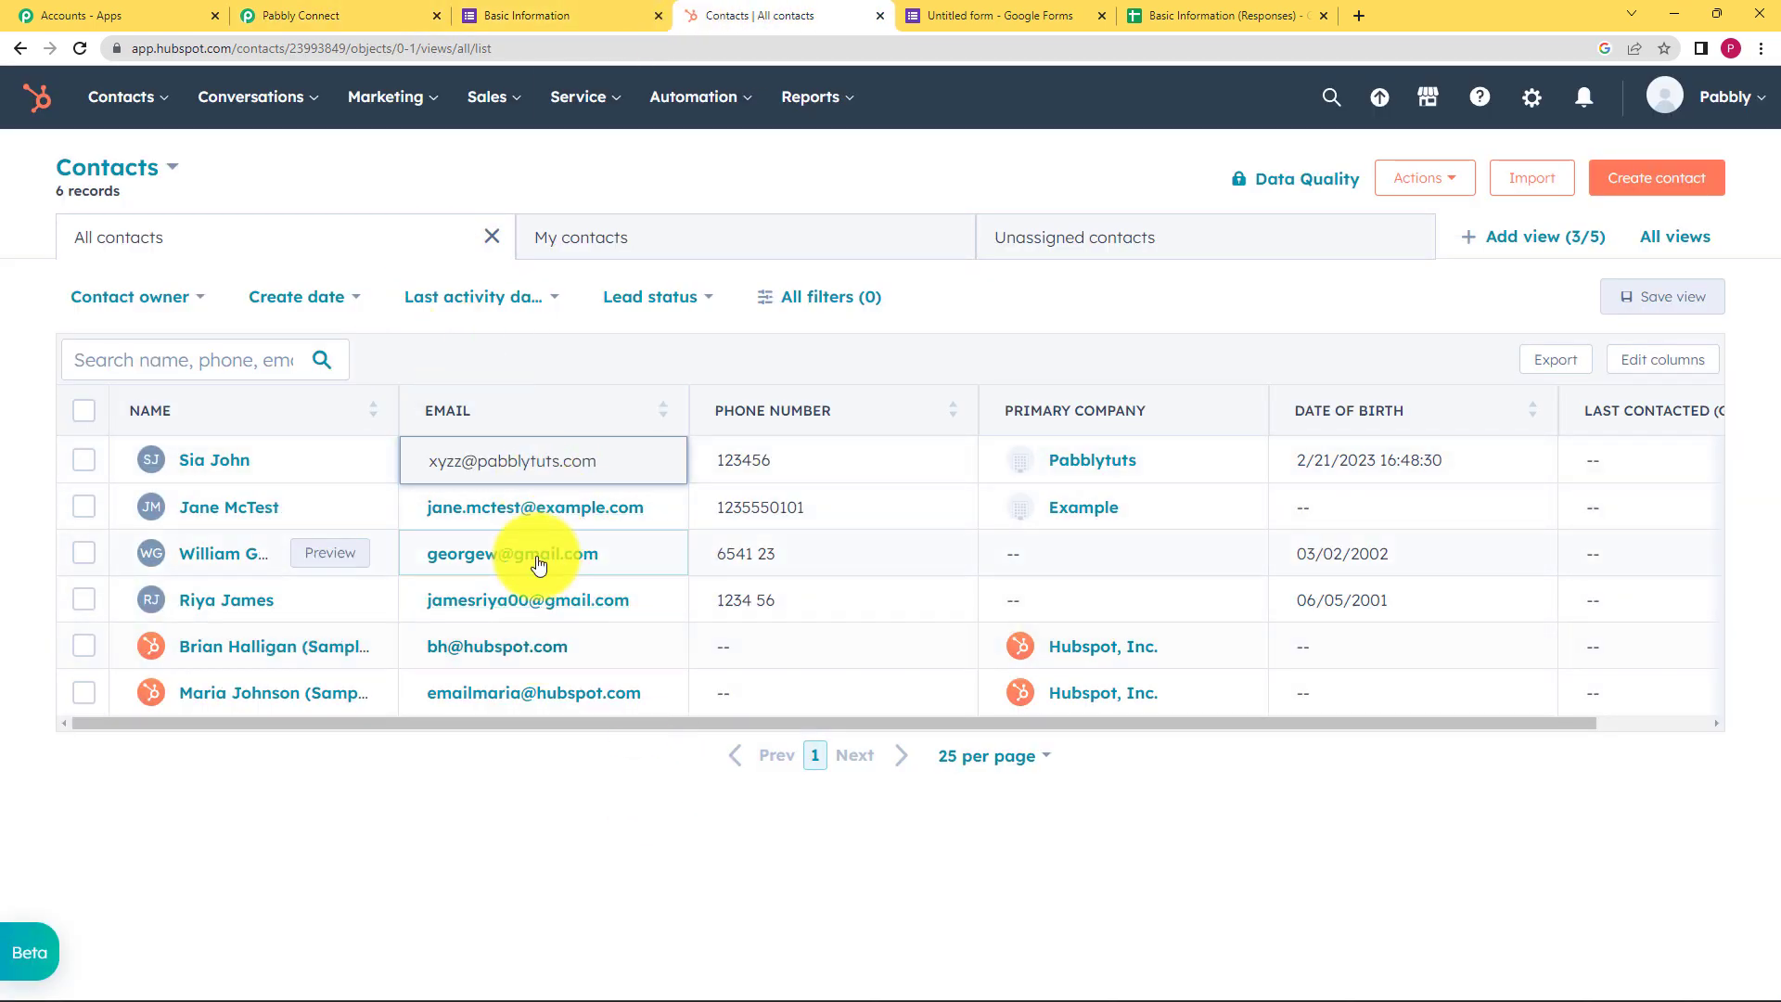
pyautogui.click(343, 15)
pyautogui.click(914, 461)
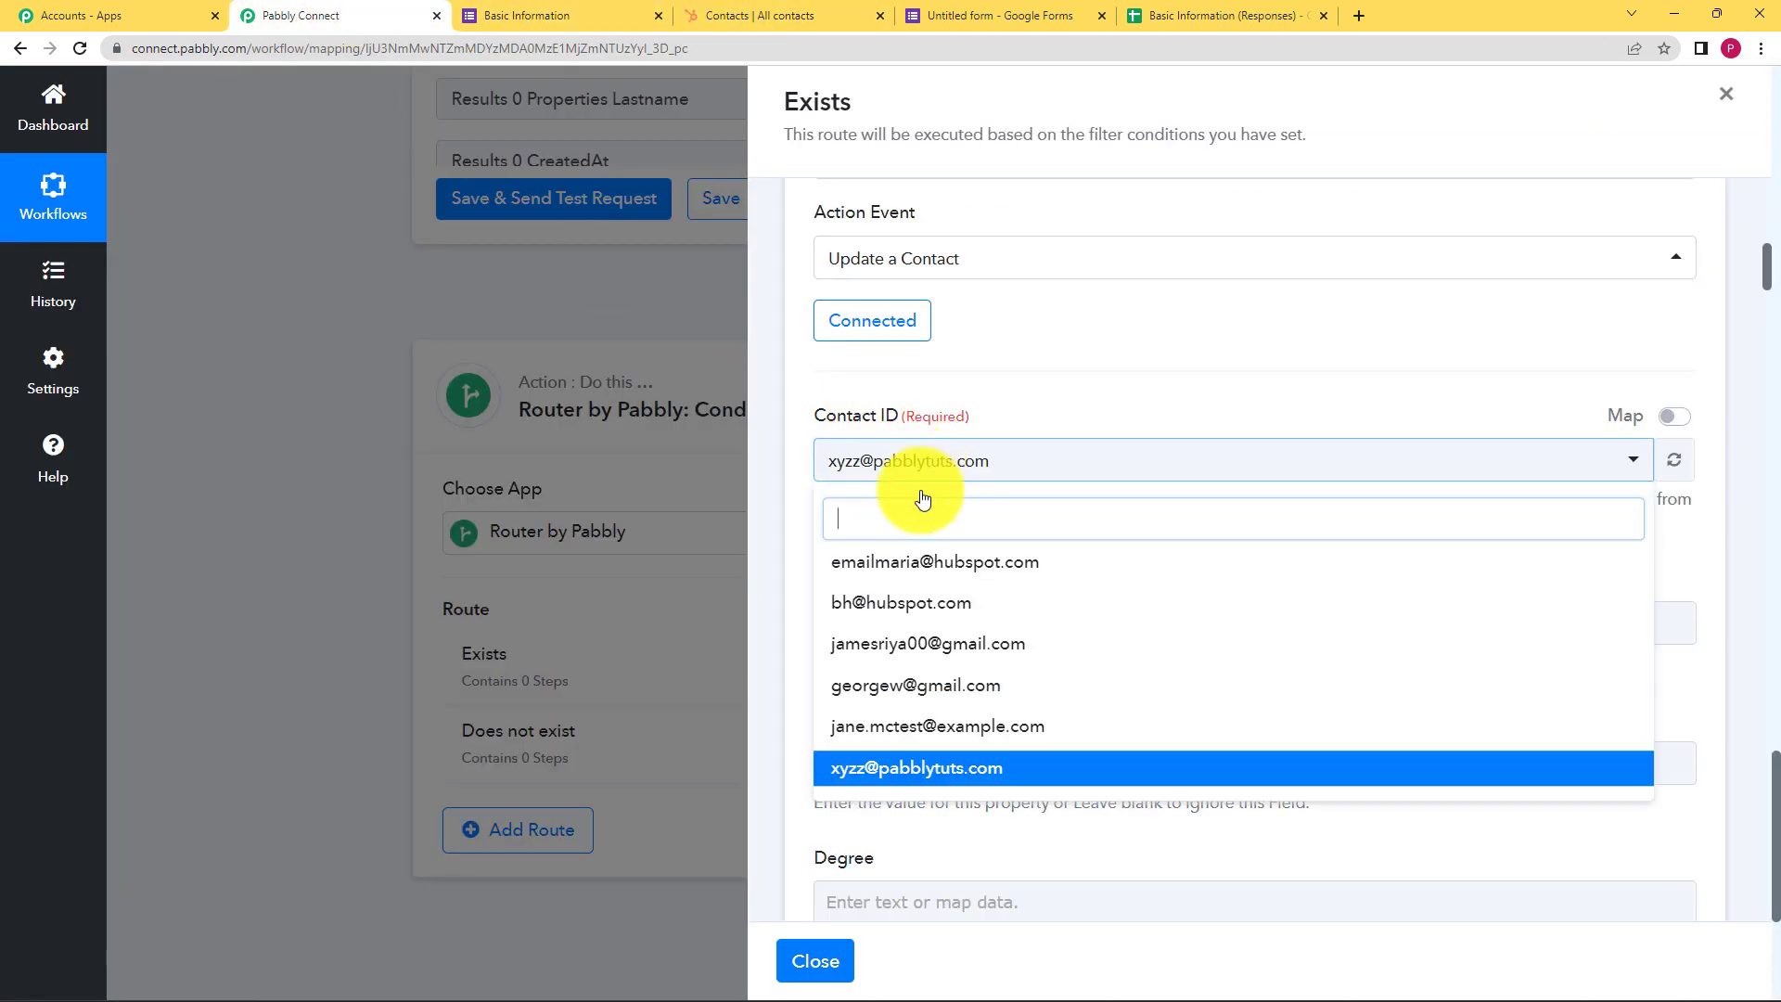
pyautogui.click(919, 772)
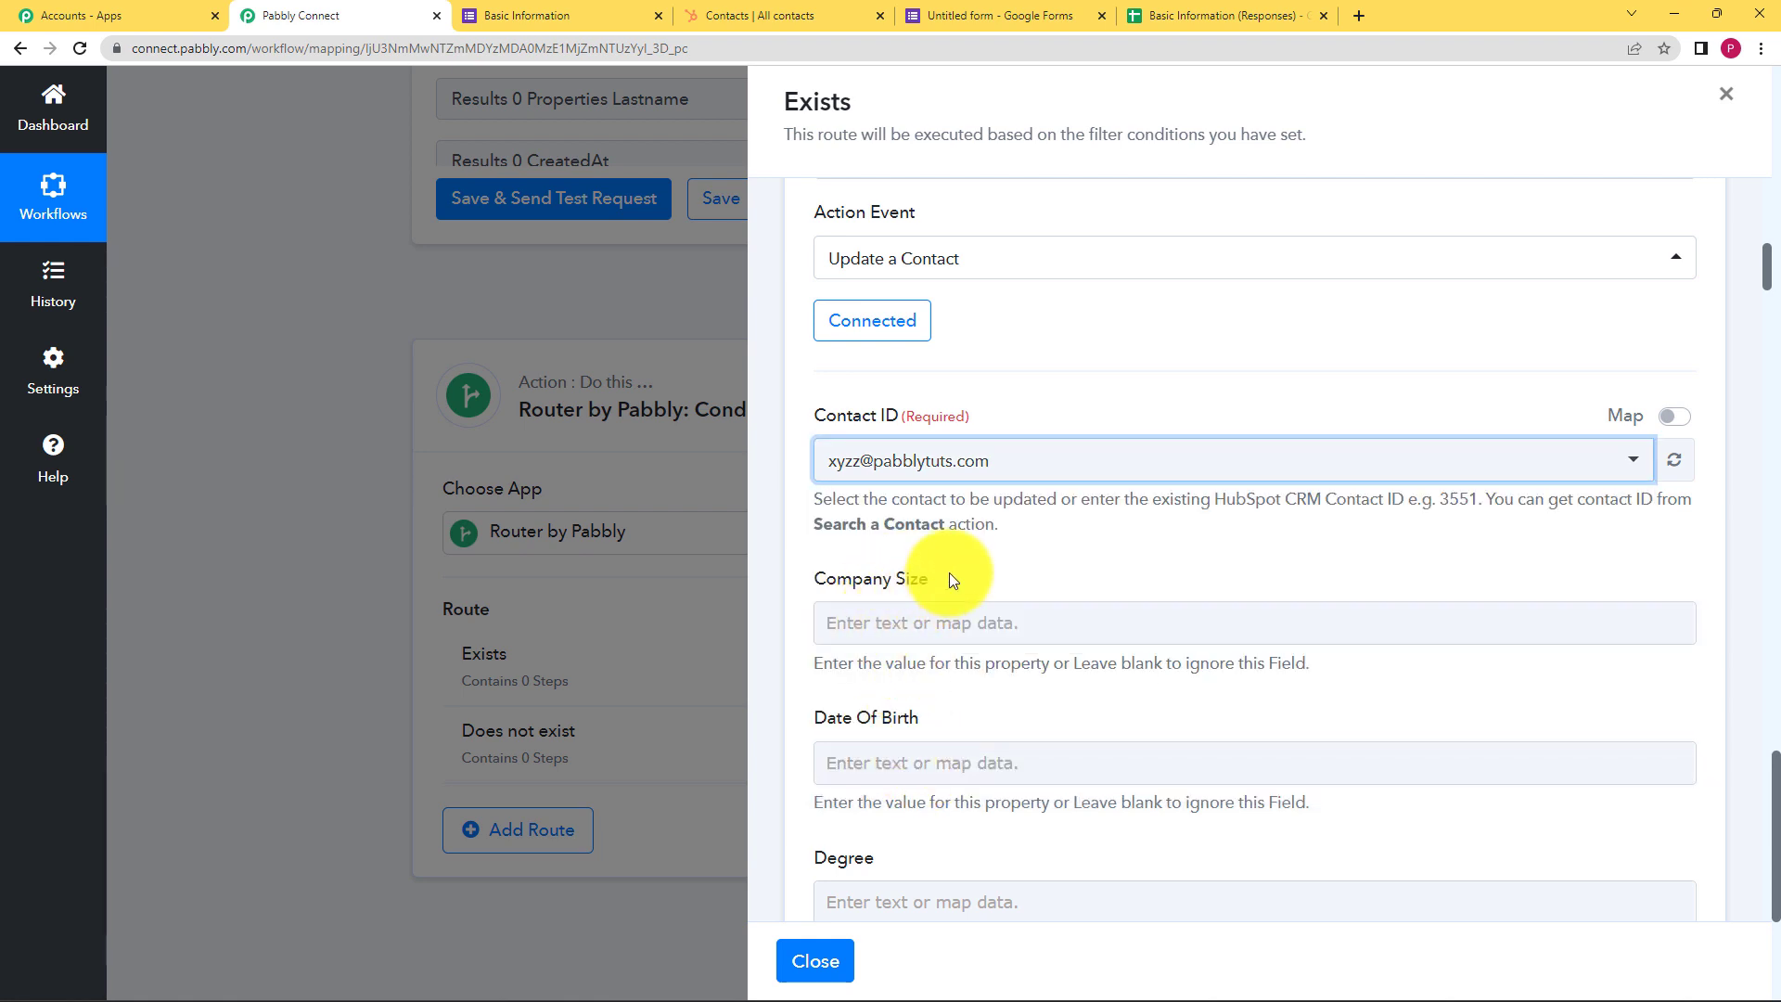
pyautogui.scroll(-1, 970, 564)
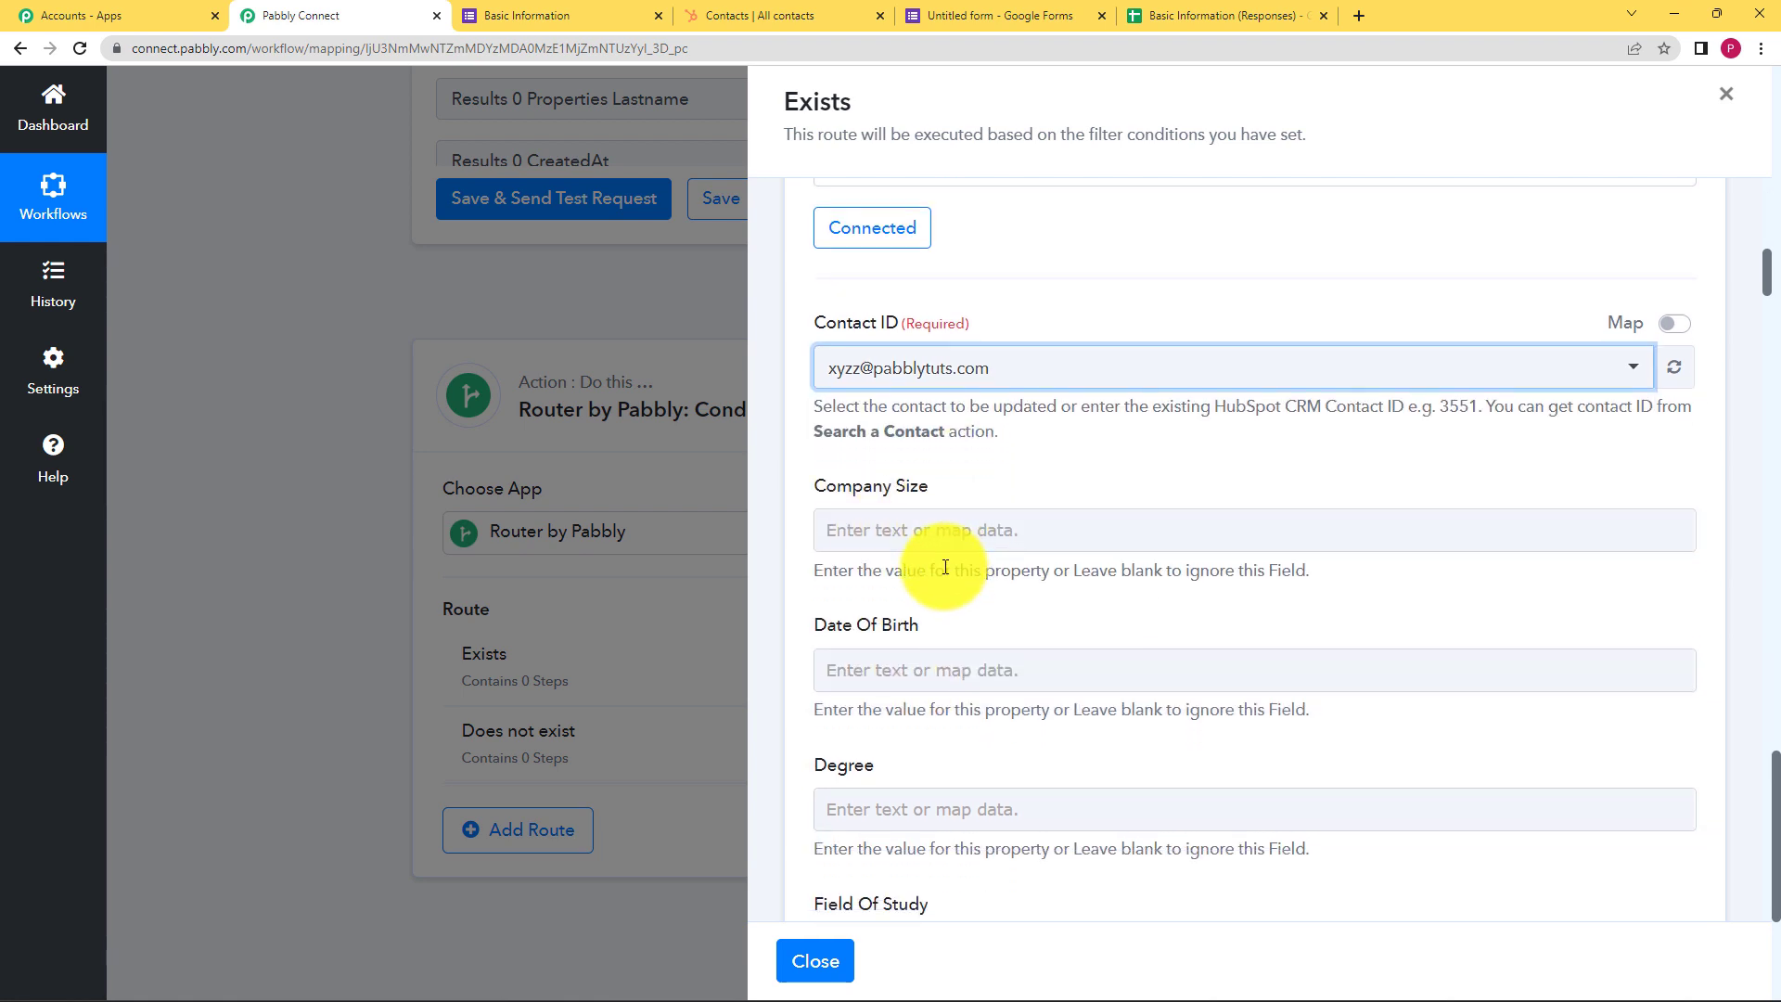
pyautogui.scroll(-2, 943, 566)
# Map the form's Date Of Birth answer into the Date Of Birth field
pyautogui.click(881, 484)
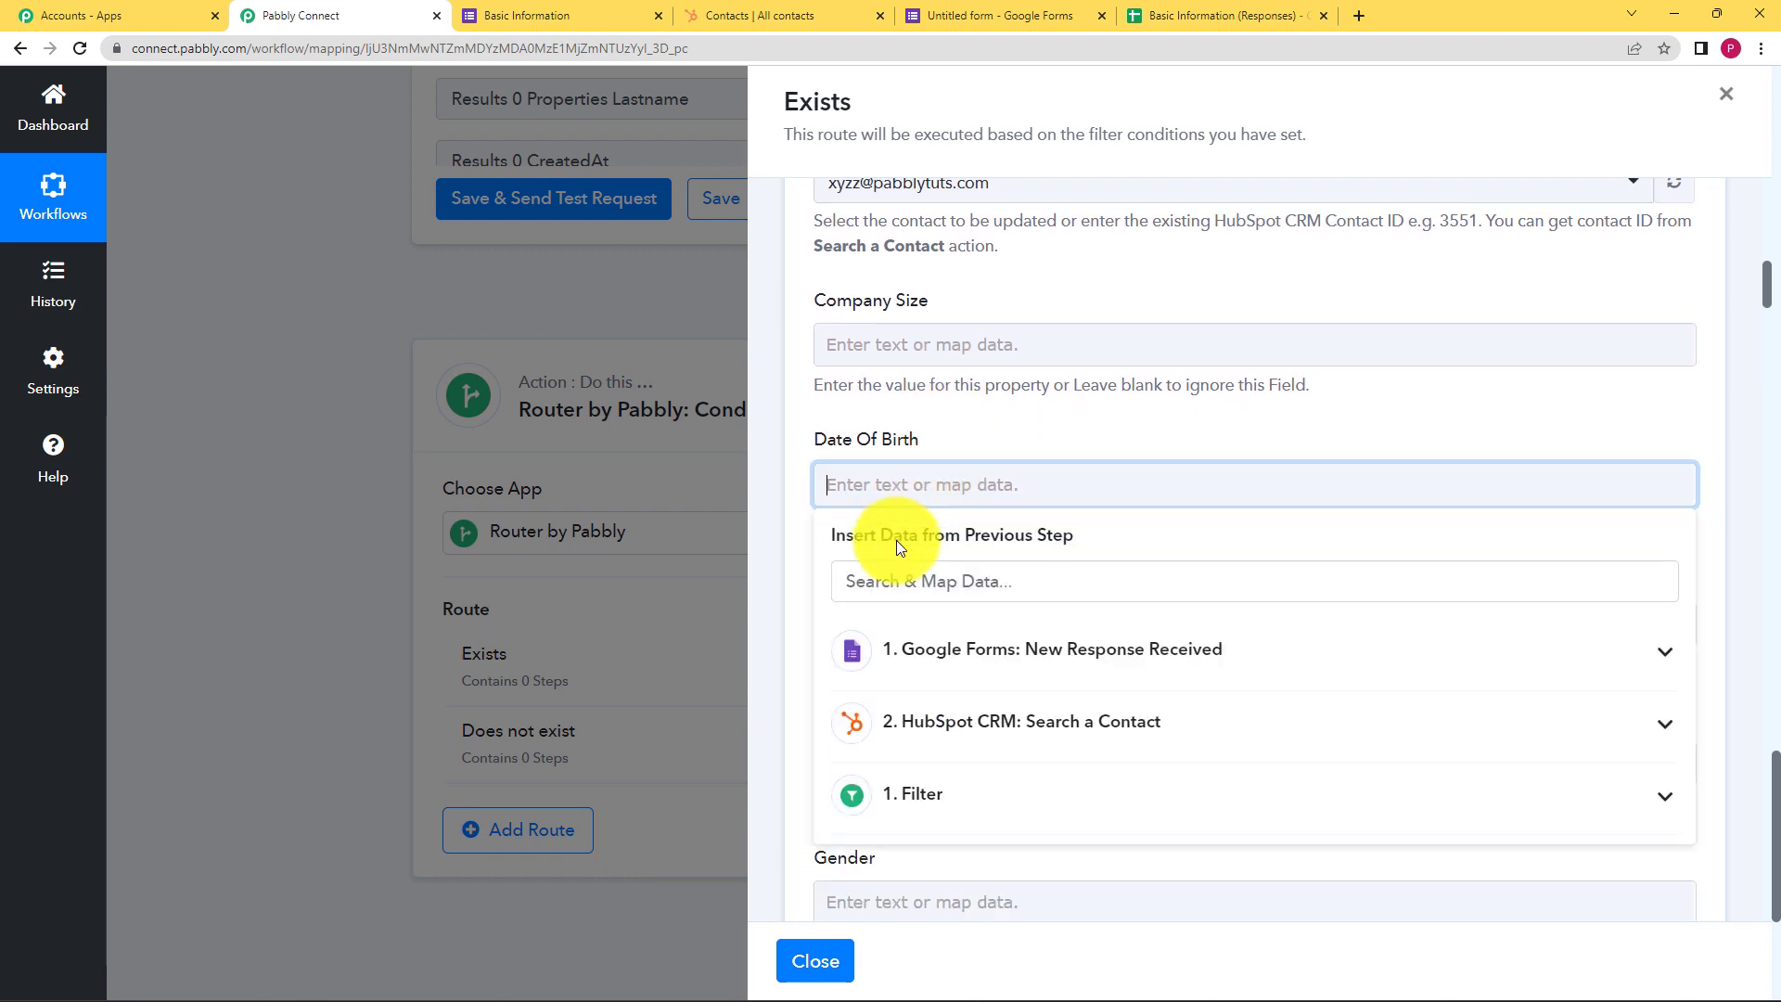
pyautogui.click(955, 670)
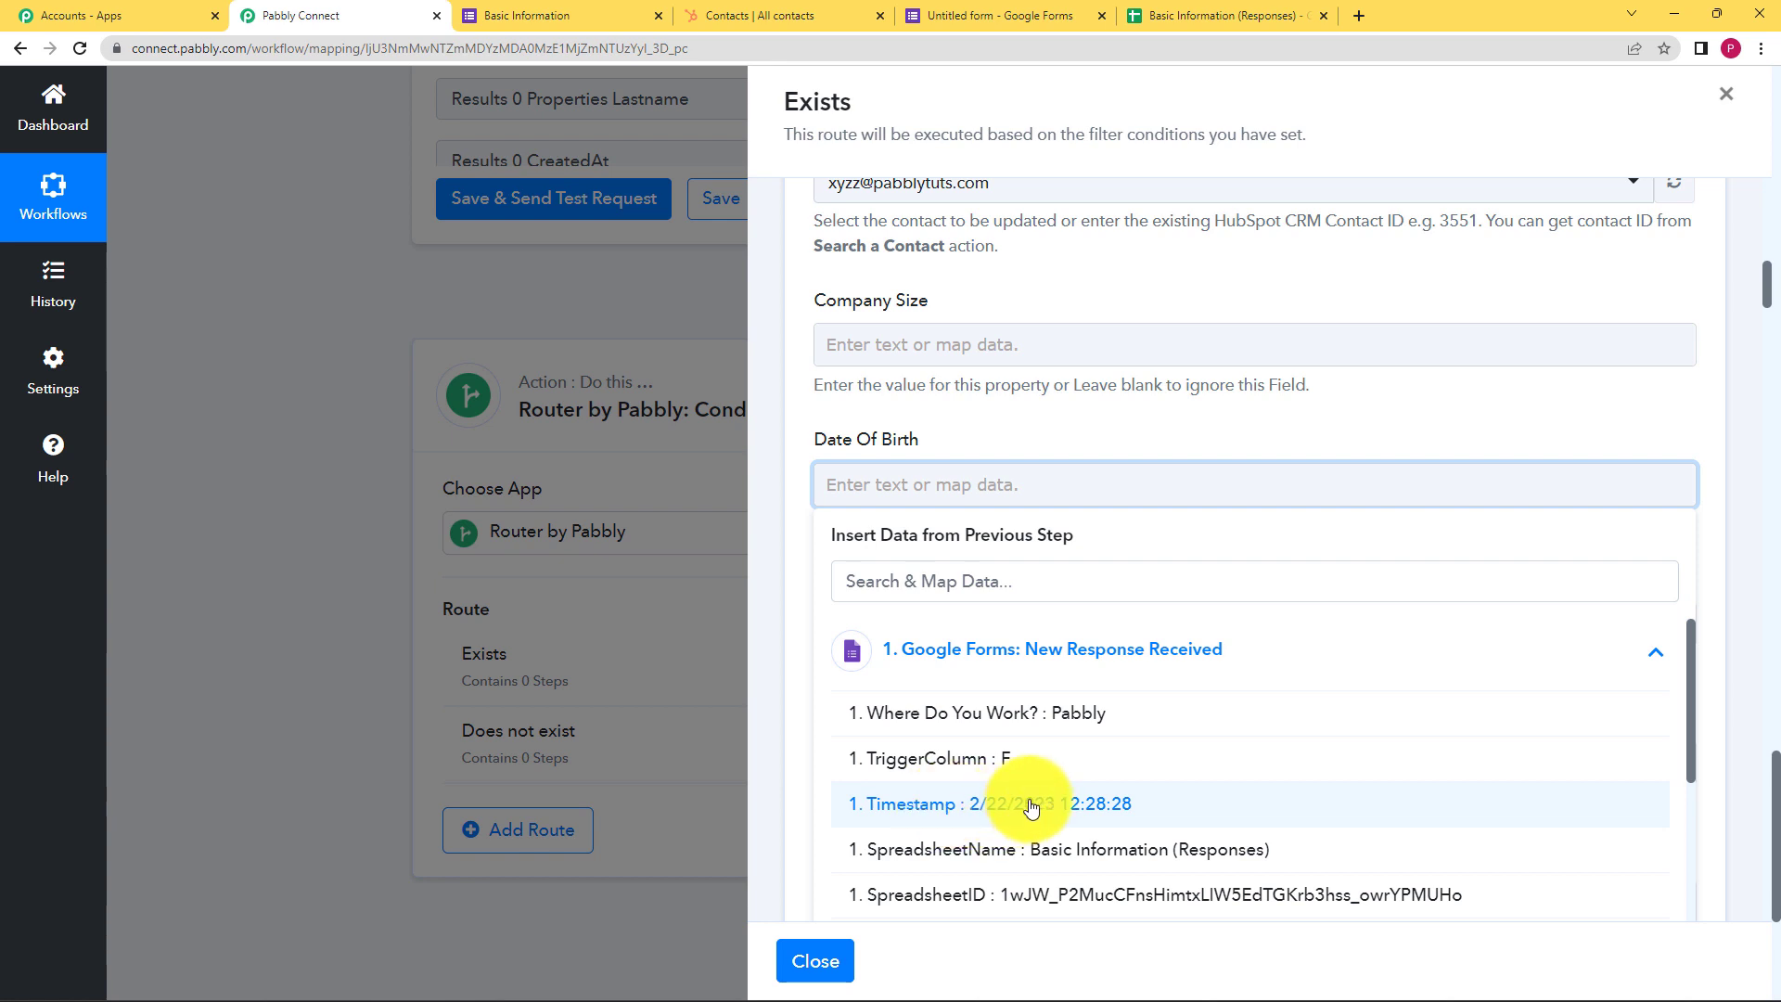
pyautogui.scroll(-5, 944, 819)
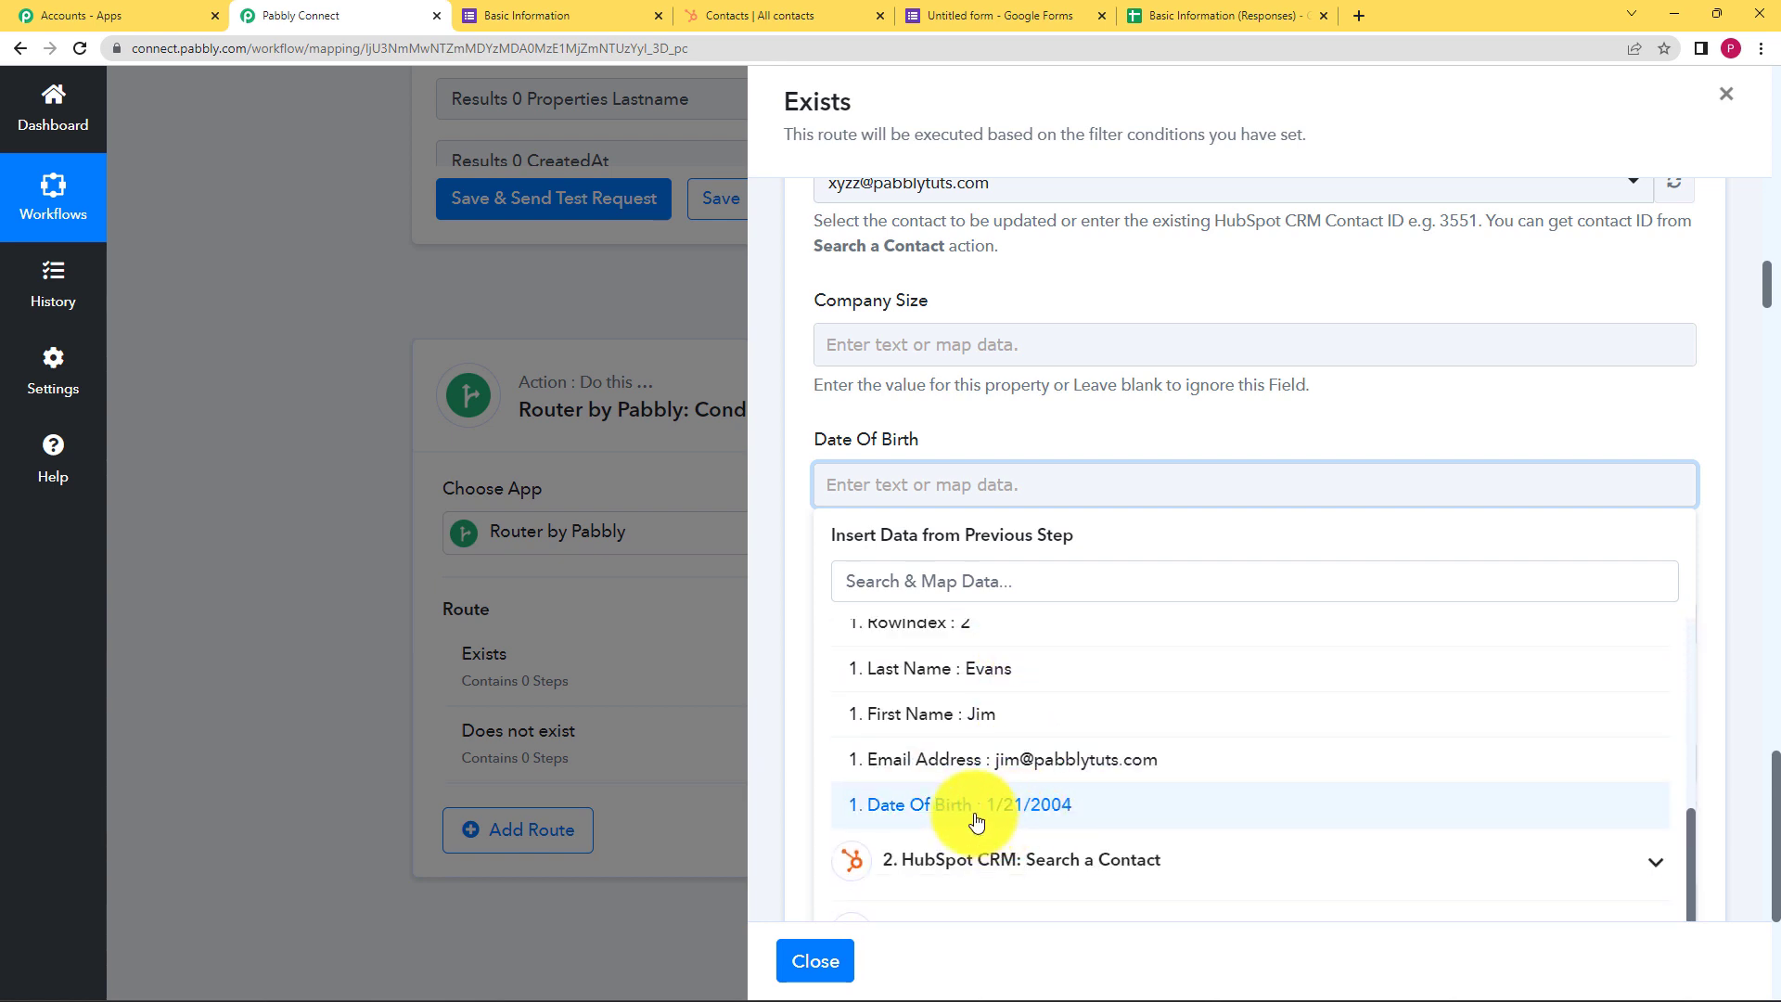
pyautogui.click(1031, 804)
pyautogui.click(1200, 429)
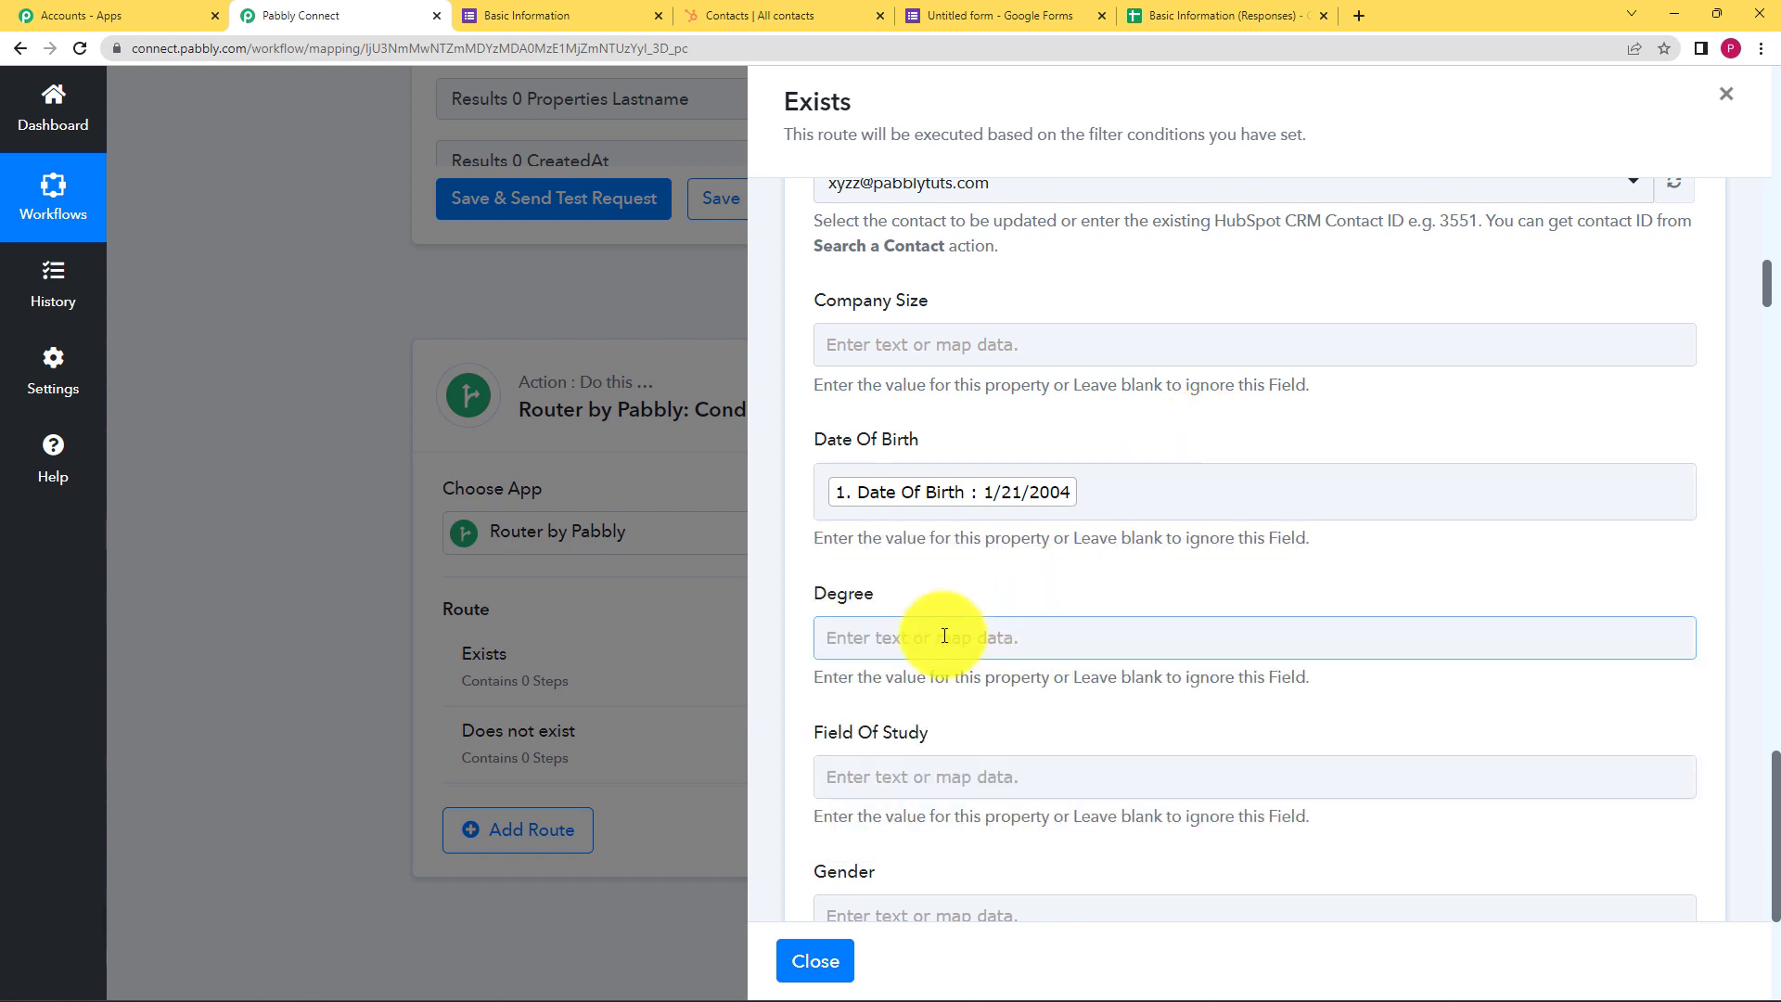
# Map the form's First Name answer into First Name
pyautogui.scroll(-8, 938, 628)
pyautogui.scroll(-8, 943, 635)
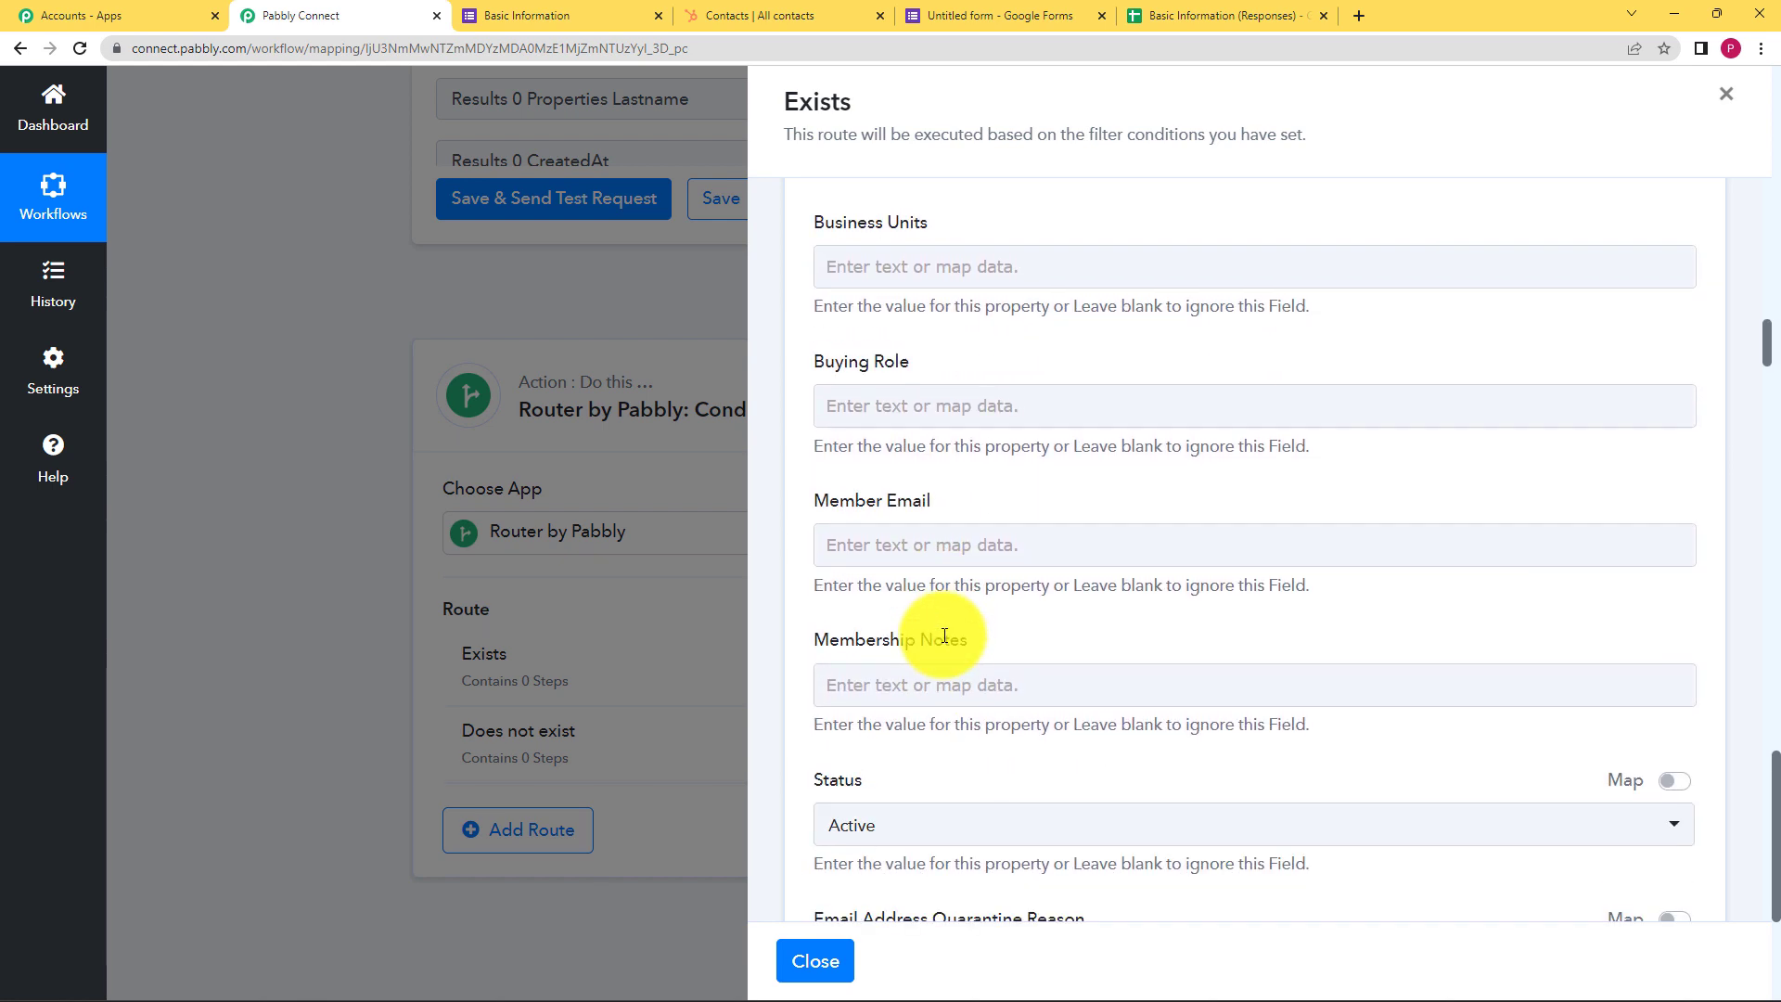
pyautogui.scroll(-10, 944, 636)
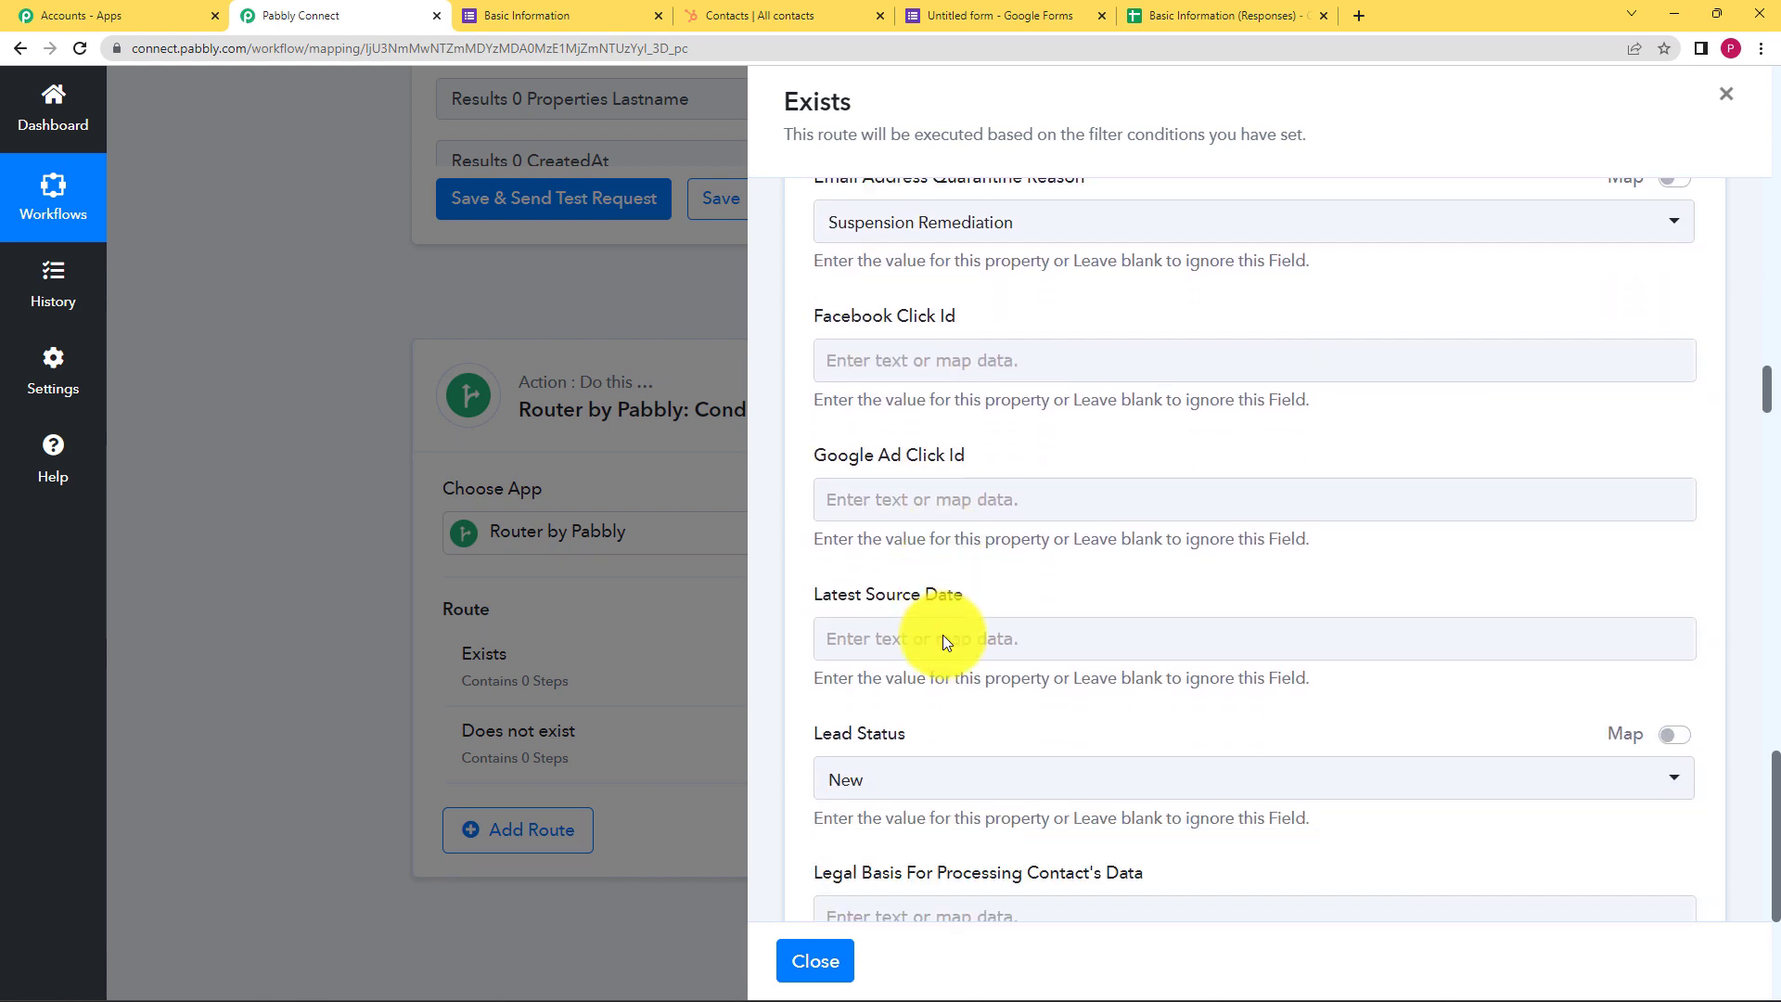
pyautogui.scroll(-7, 943, 638)
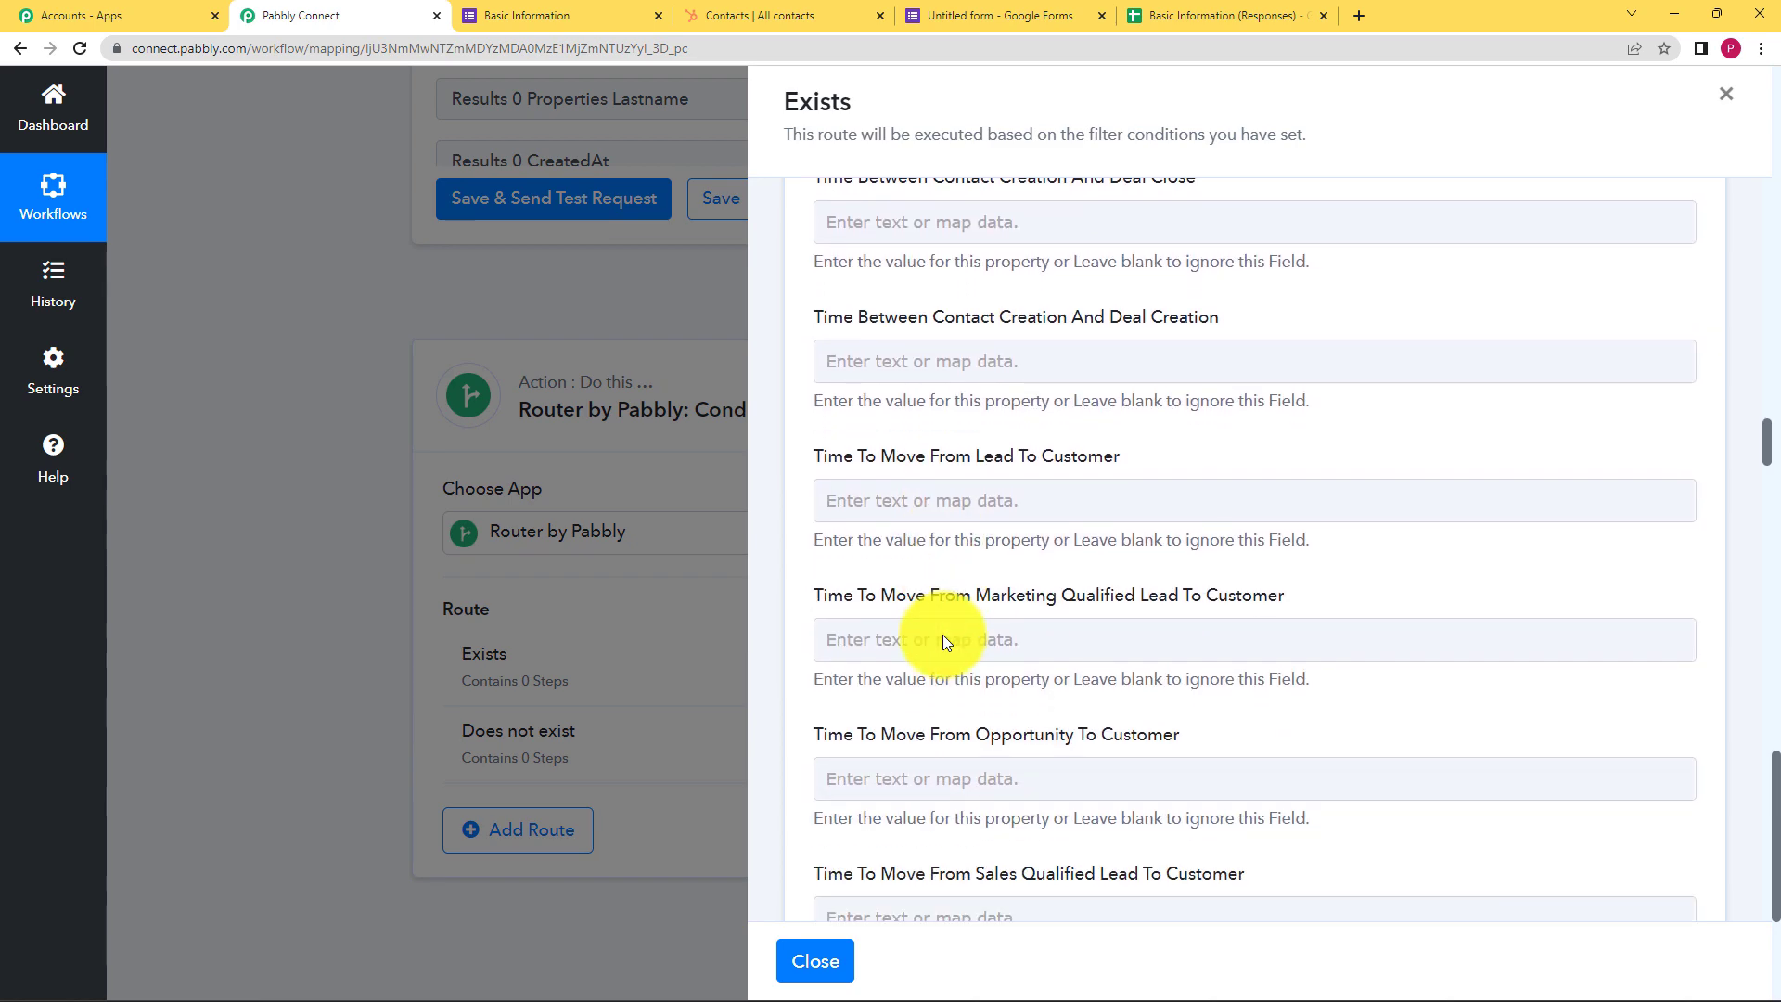
pyautogui.scroll(-10, 948, 636)
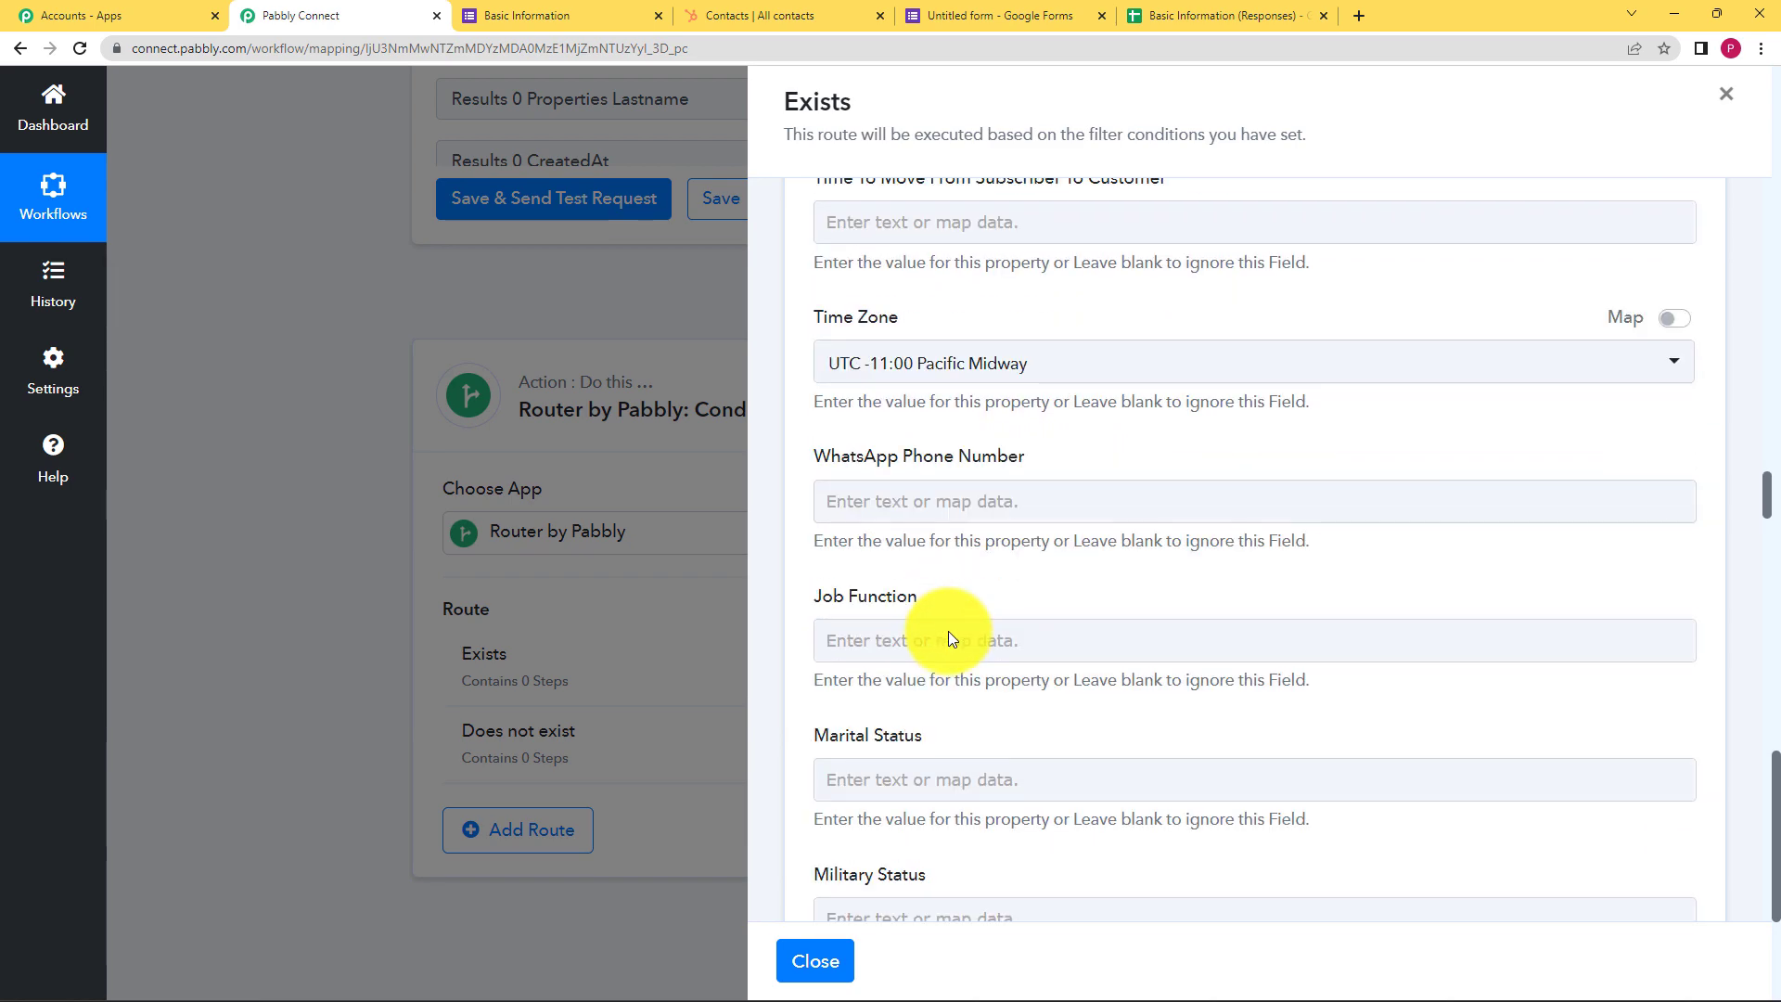
pyautogui.scroll(-6, 947, 631)
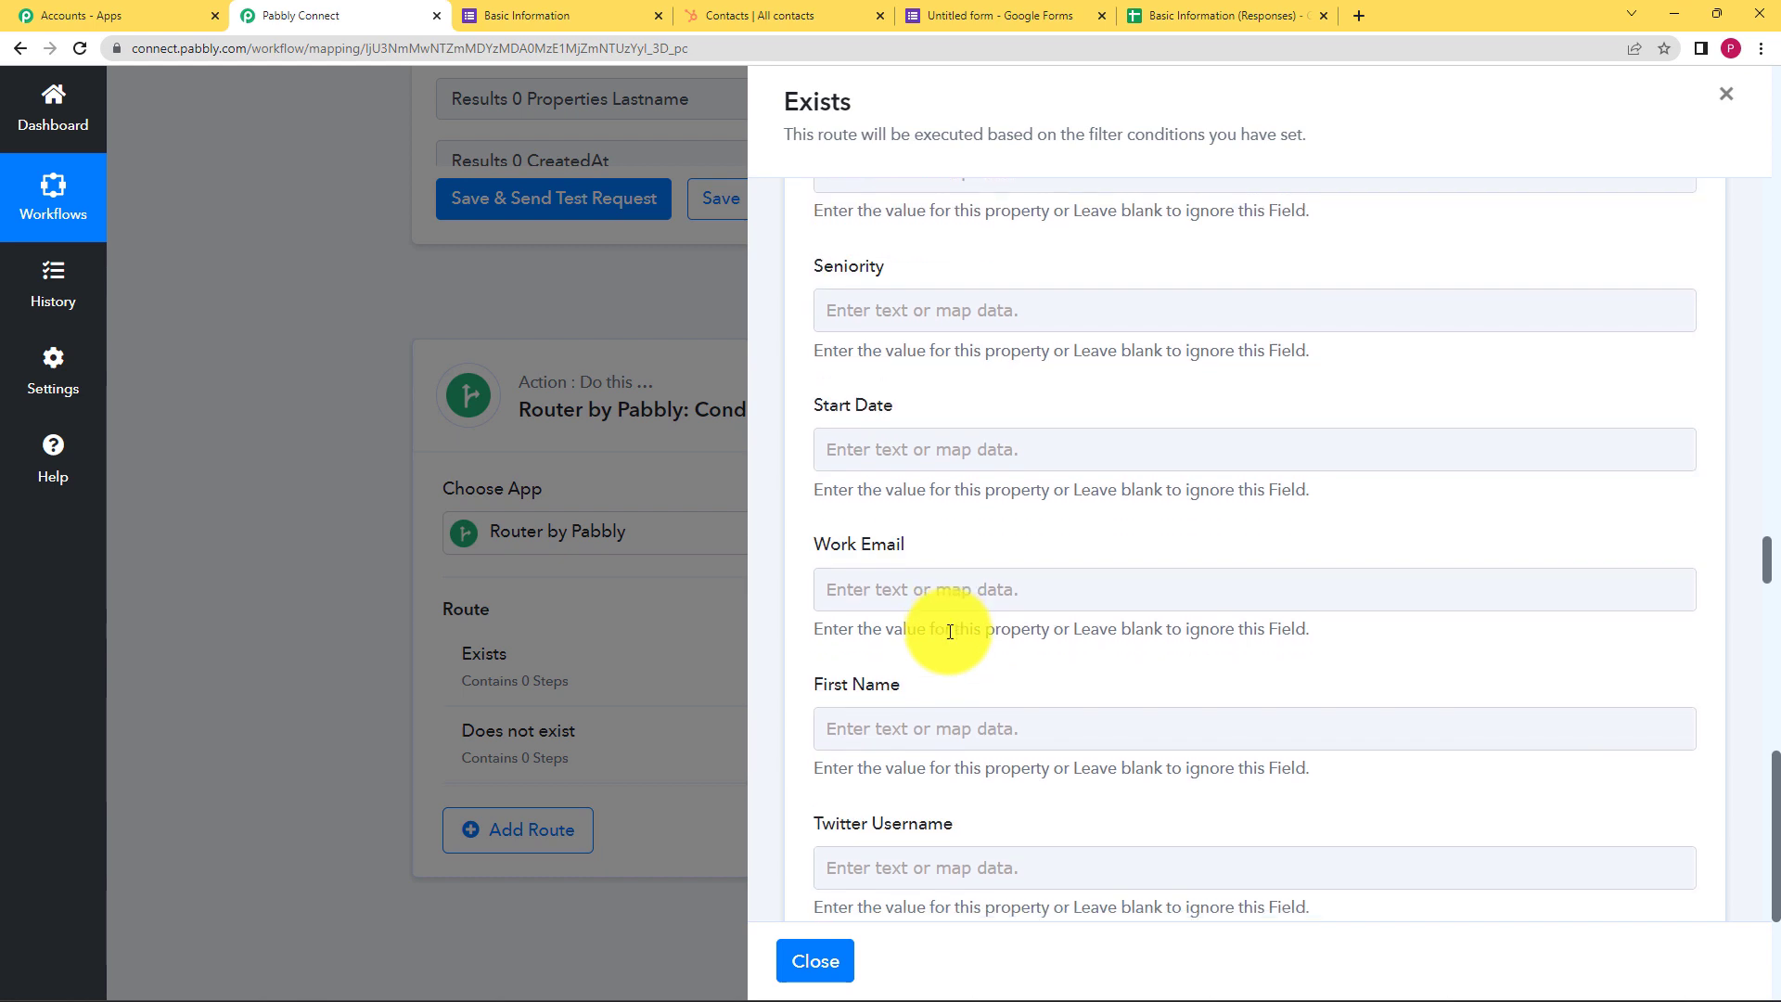
pyautogui.click(938, 455)
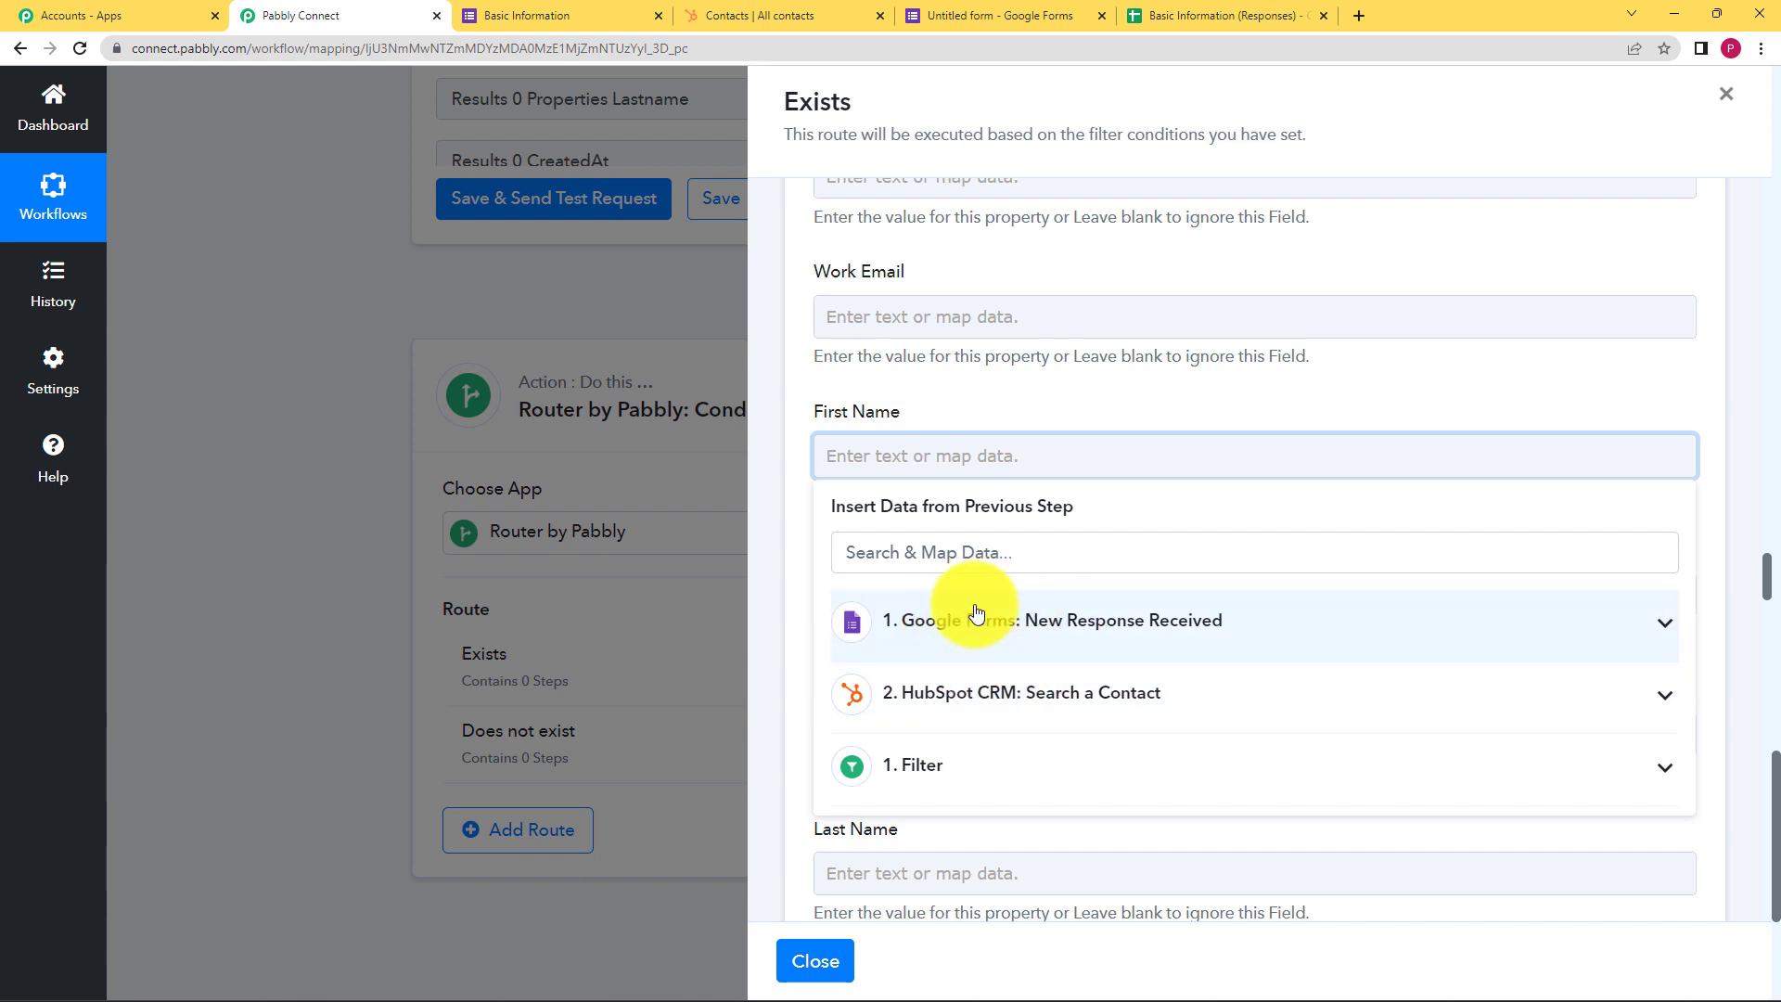
pyautogui.click(944, 642)
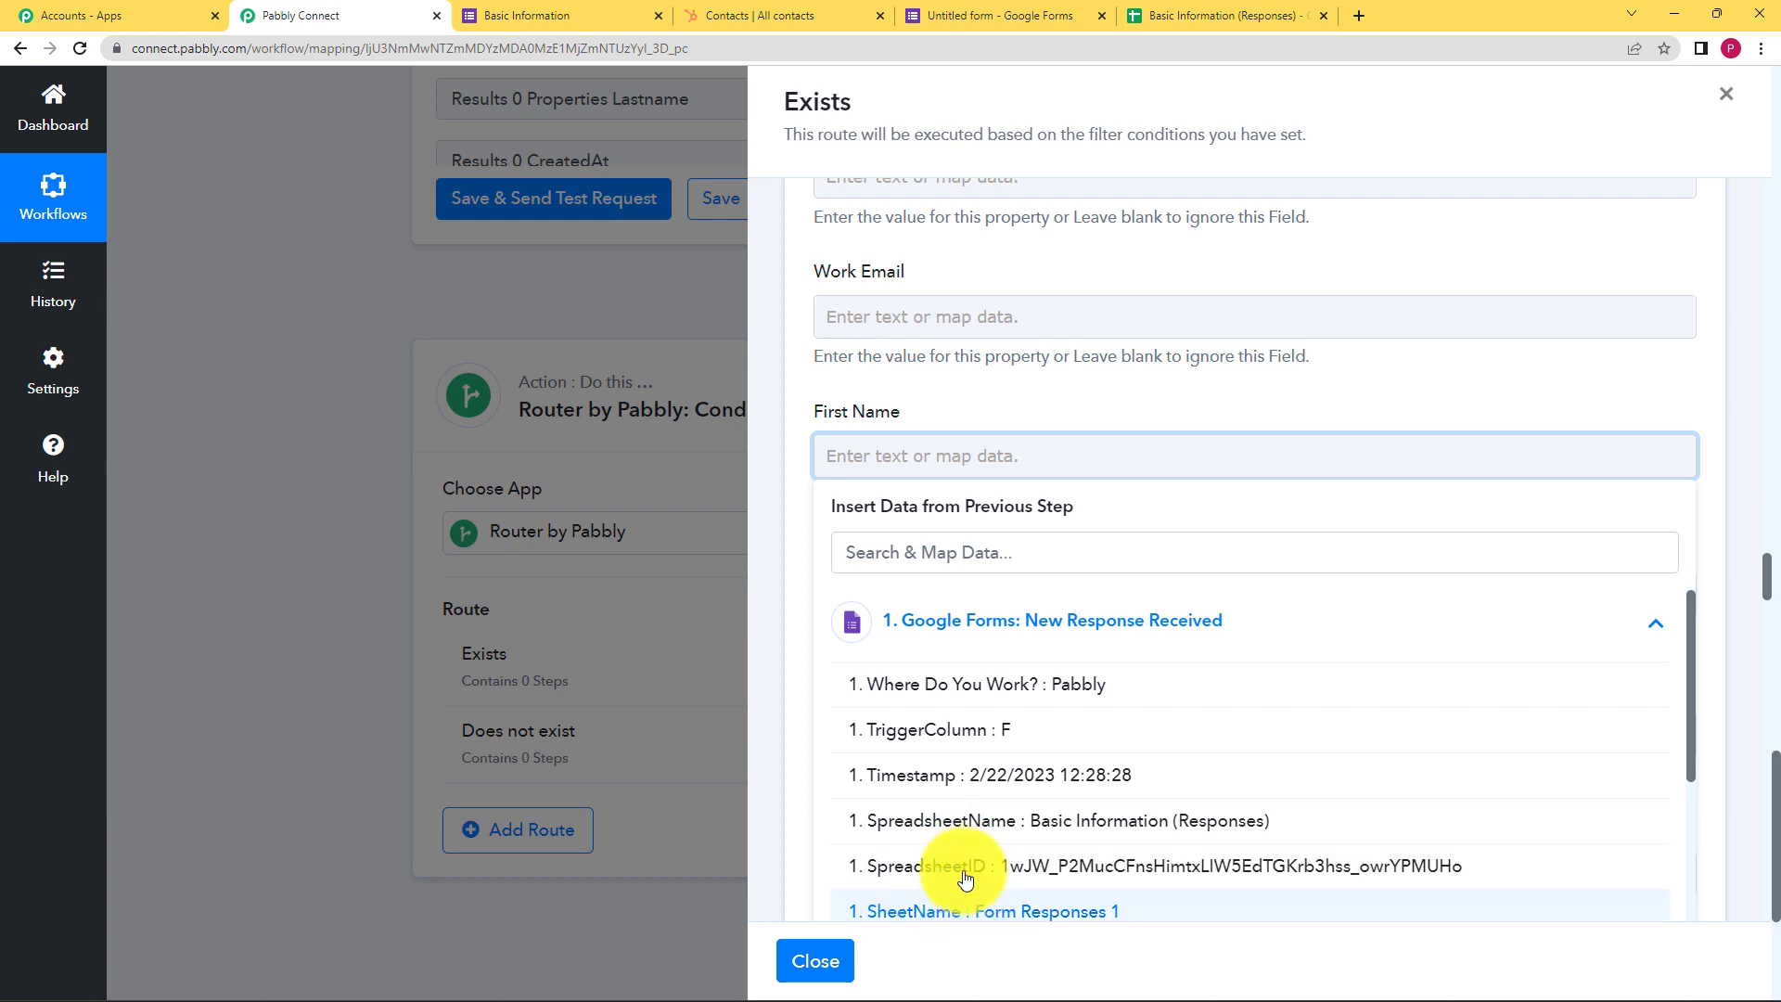
pyautogui.scroll(-3, 1018, 730)
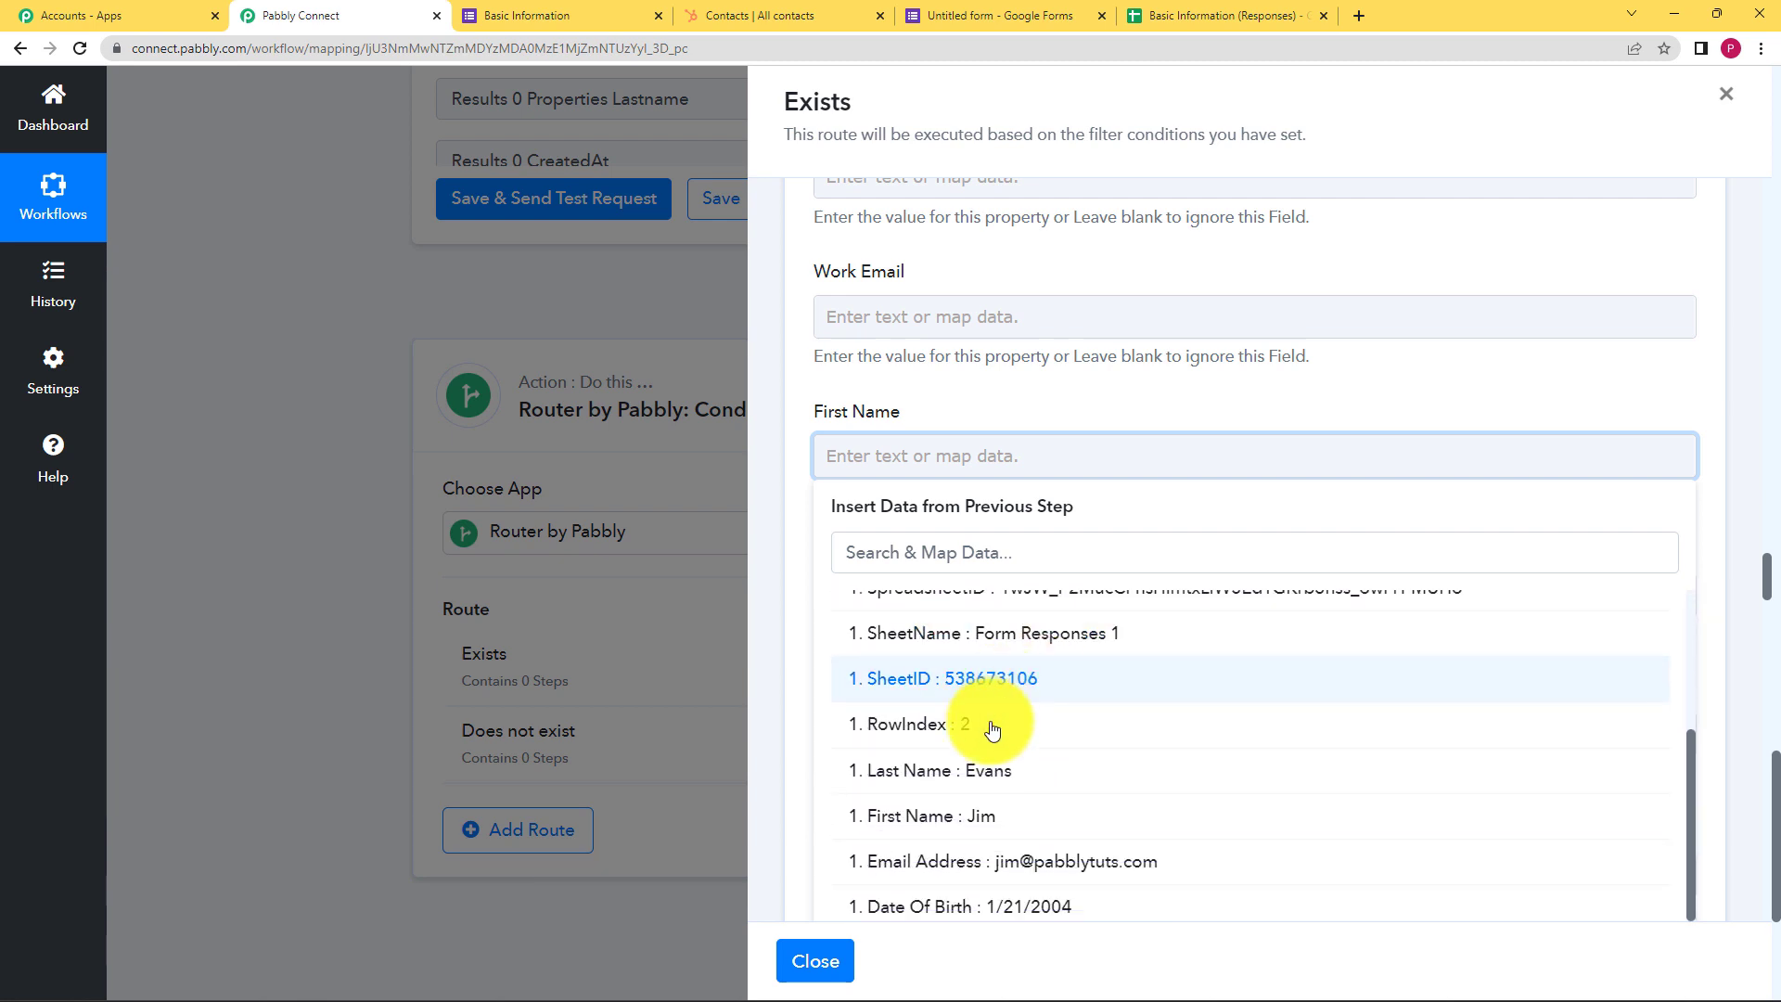
pyautogui.click(930, 820)
pyautogui.click(1030, 411)
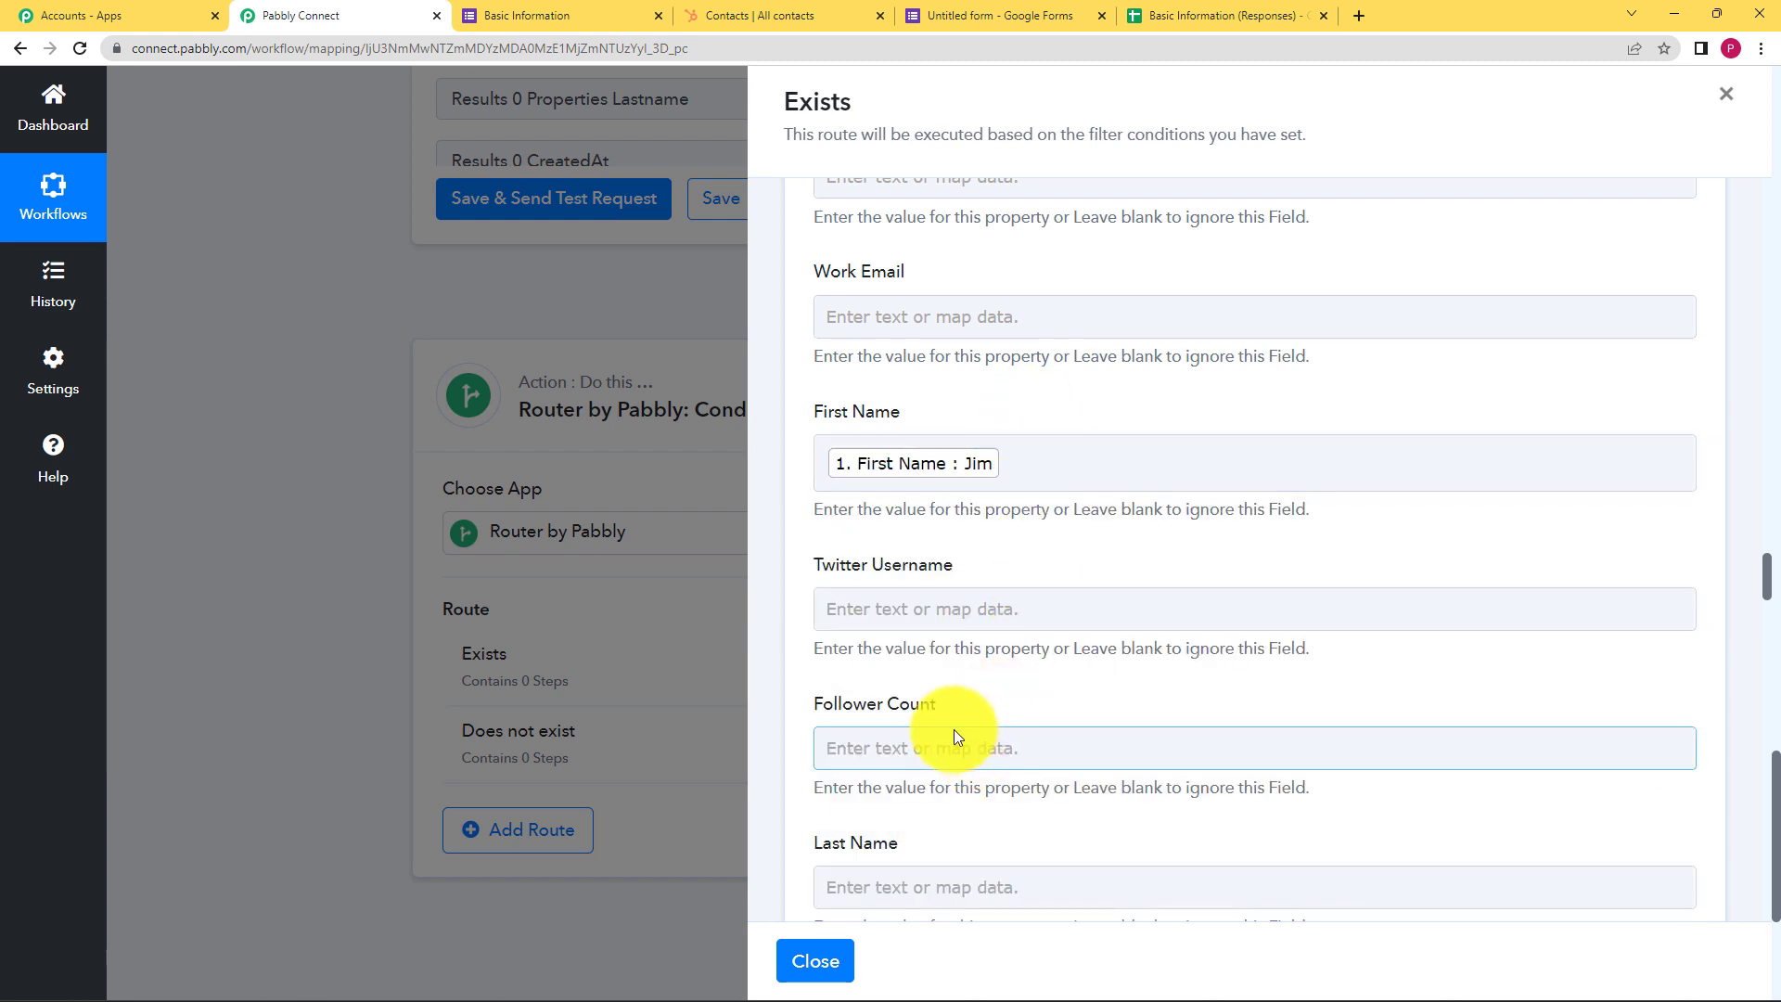
# Map the form's Last Name answer into Last Name
pyautogui.scroll(-3, 953, 729)
pyautogui.click(943, 608)
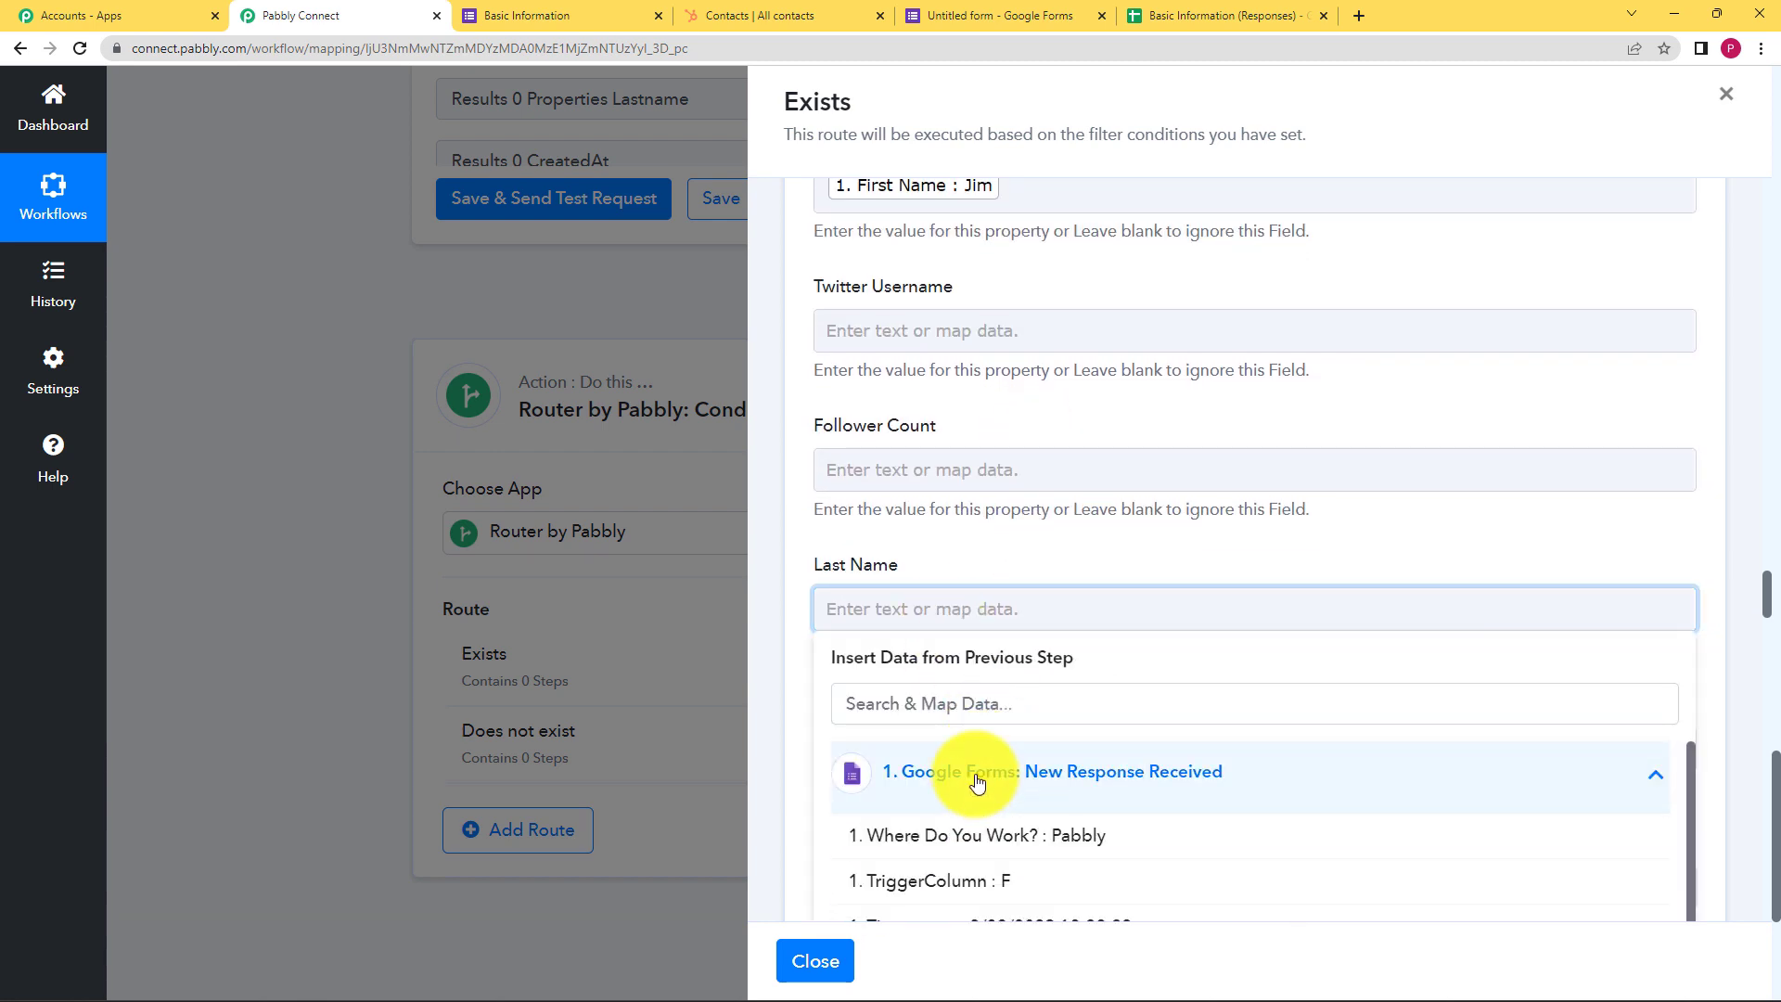
pyautogui.scroll(-2, 947, 631)
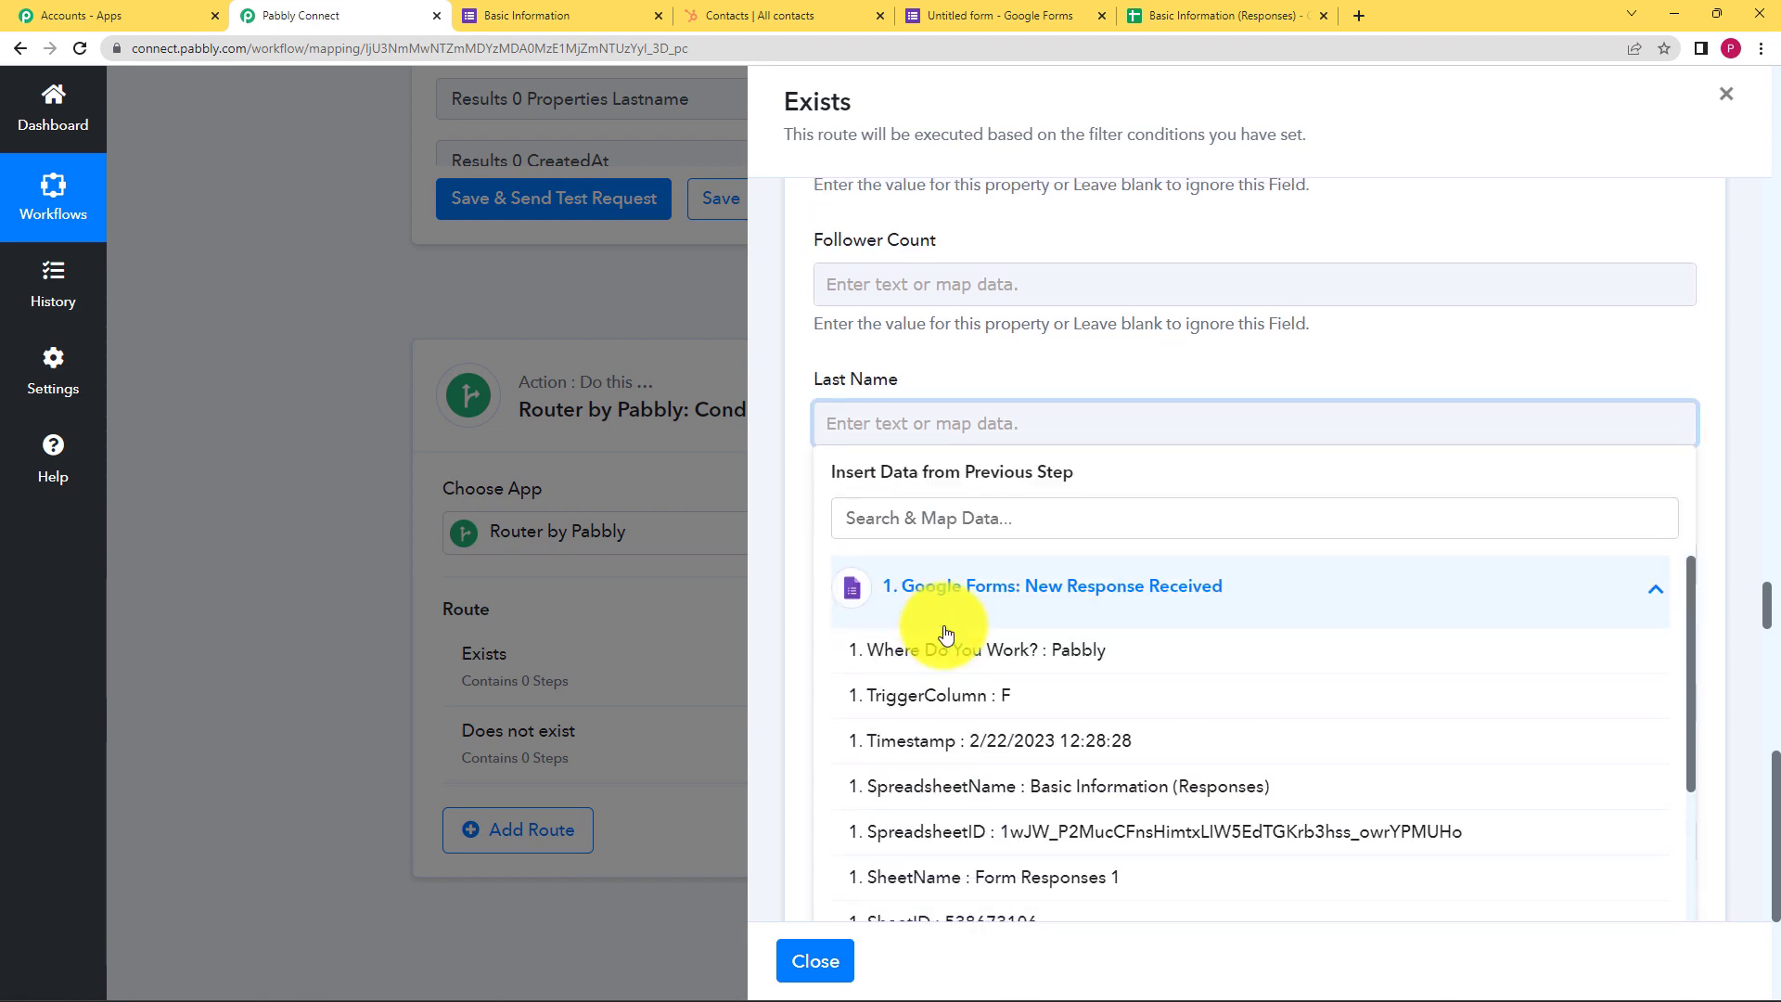
pyautogui.scroll(-3, 1019, 829)
pyautogui.click(997, 827)
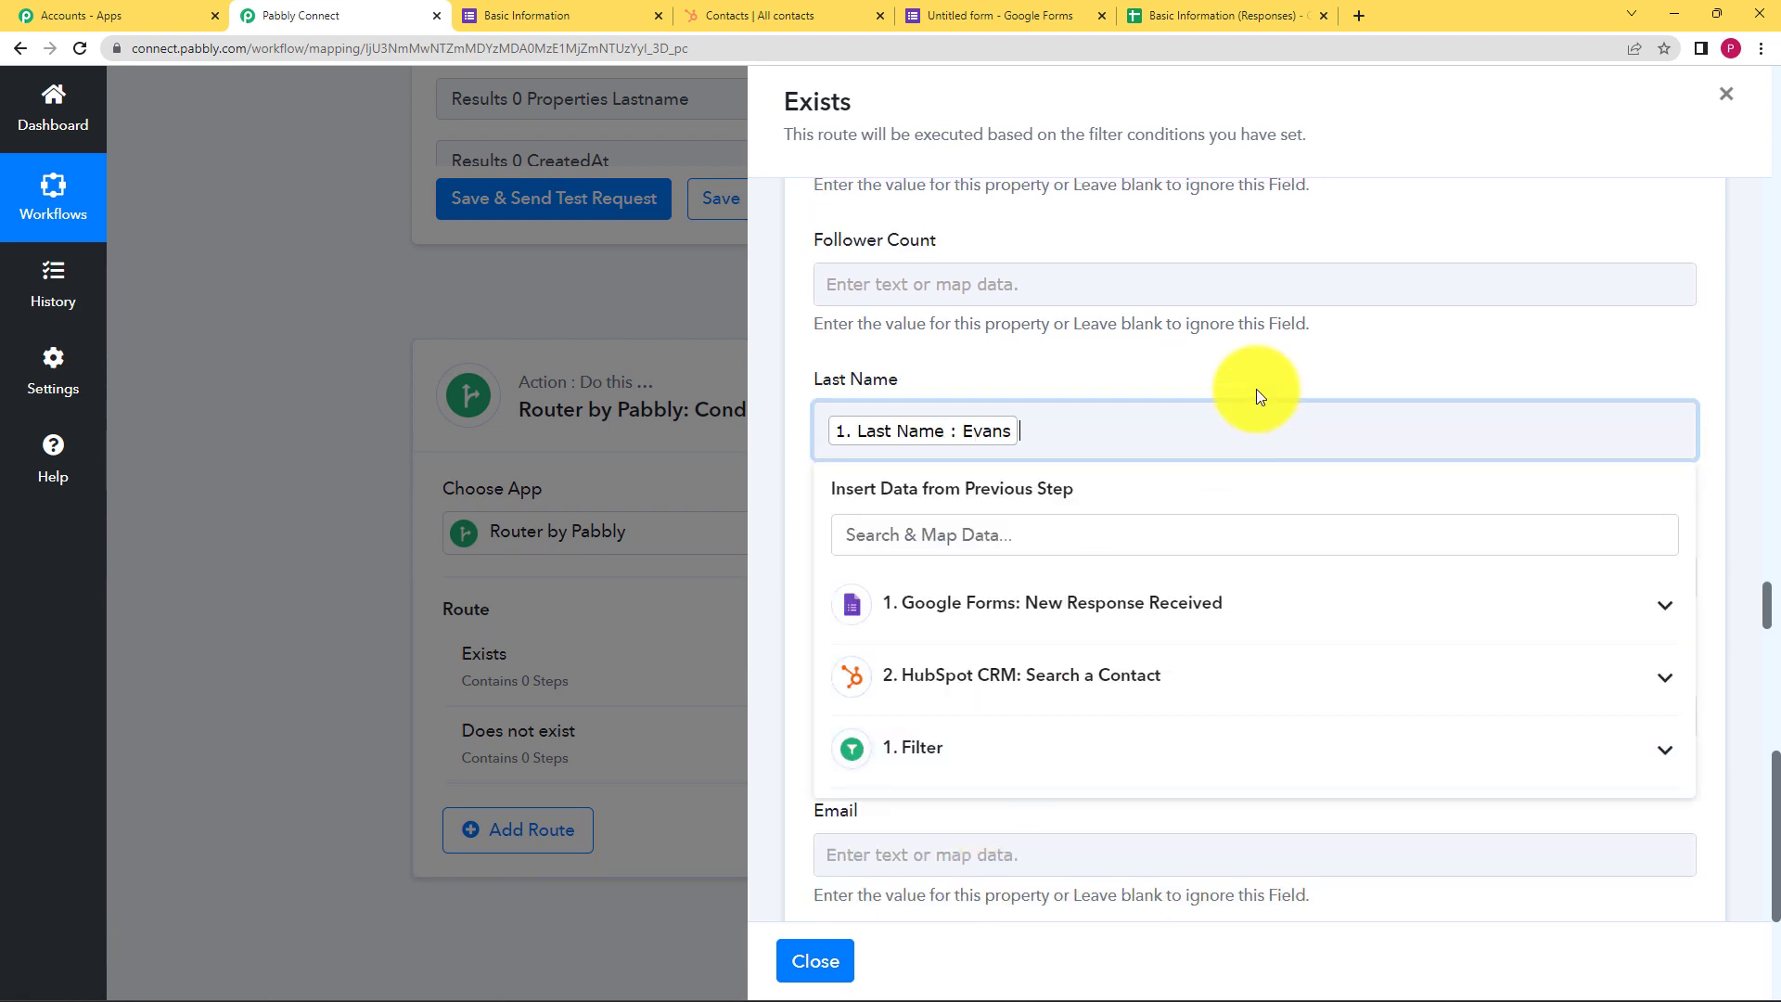
pyautogui.click(1251, 358)
# Map the form's Email Address answer into Email
pyautogui.scroll(-3, 1026, 569)
pyautogui.click(1010, 573)
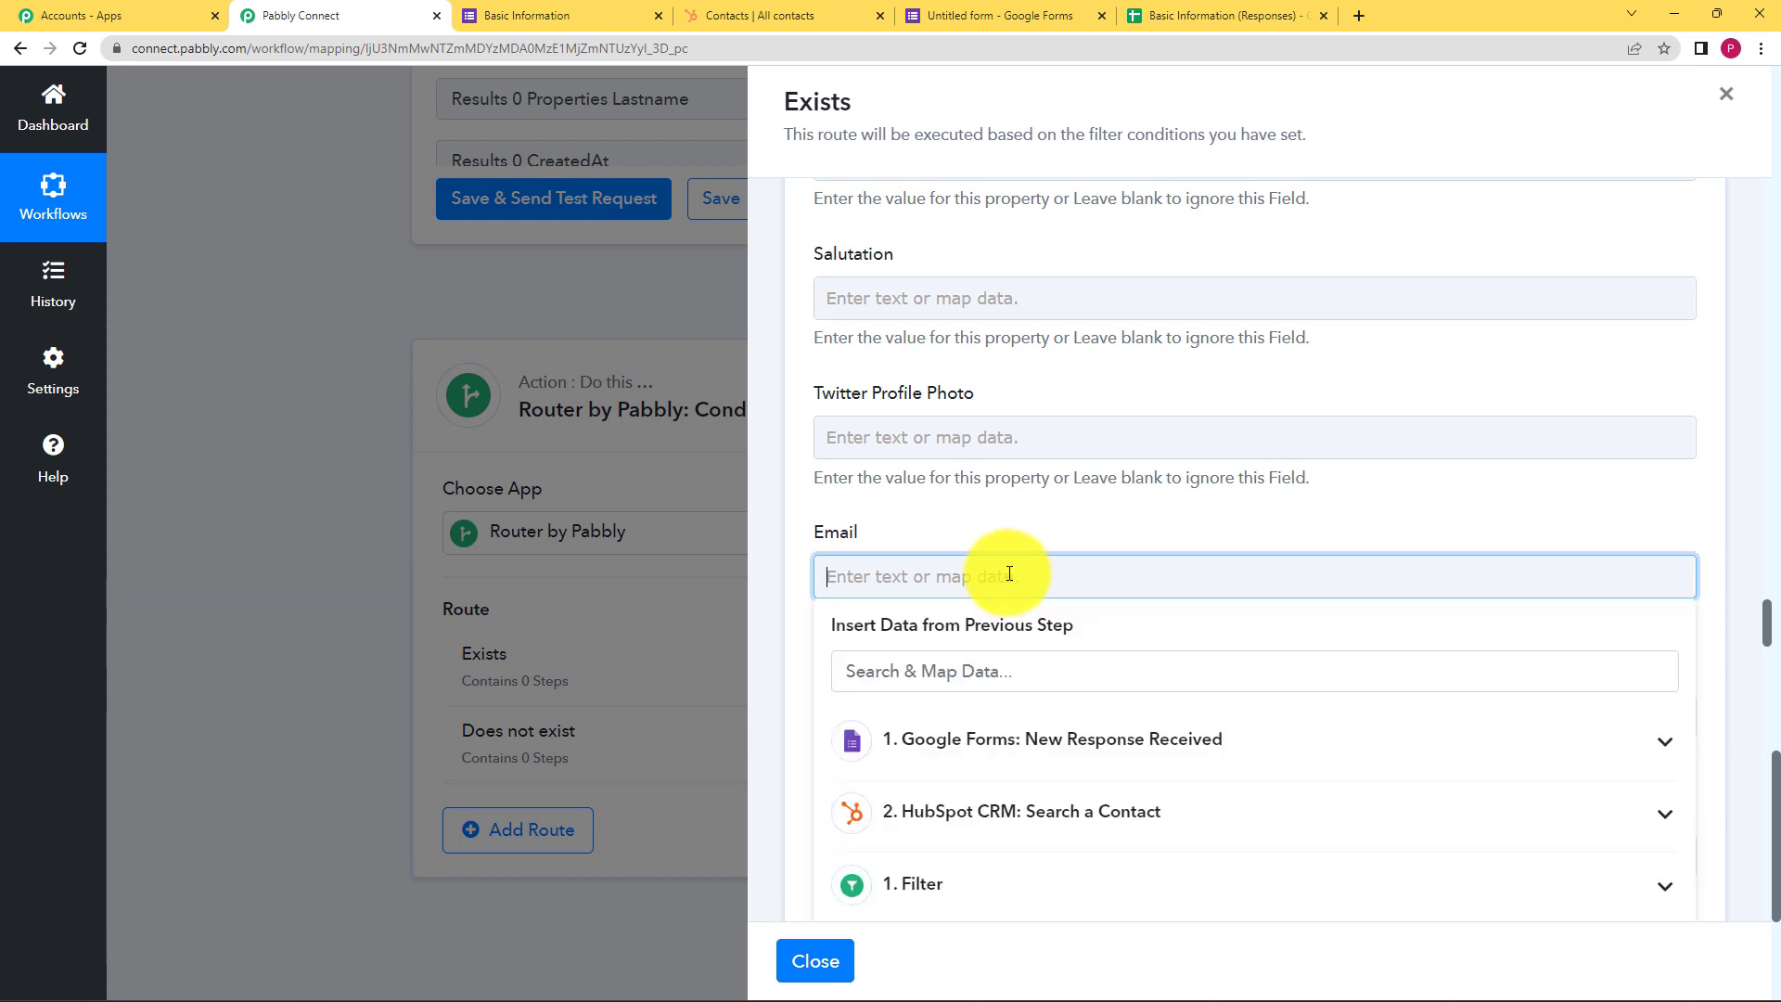
pyautogui.click(1054, 739)
pyautogui.scroll(-3, 1066, 784)
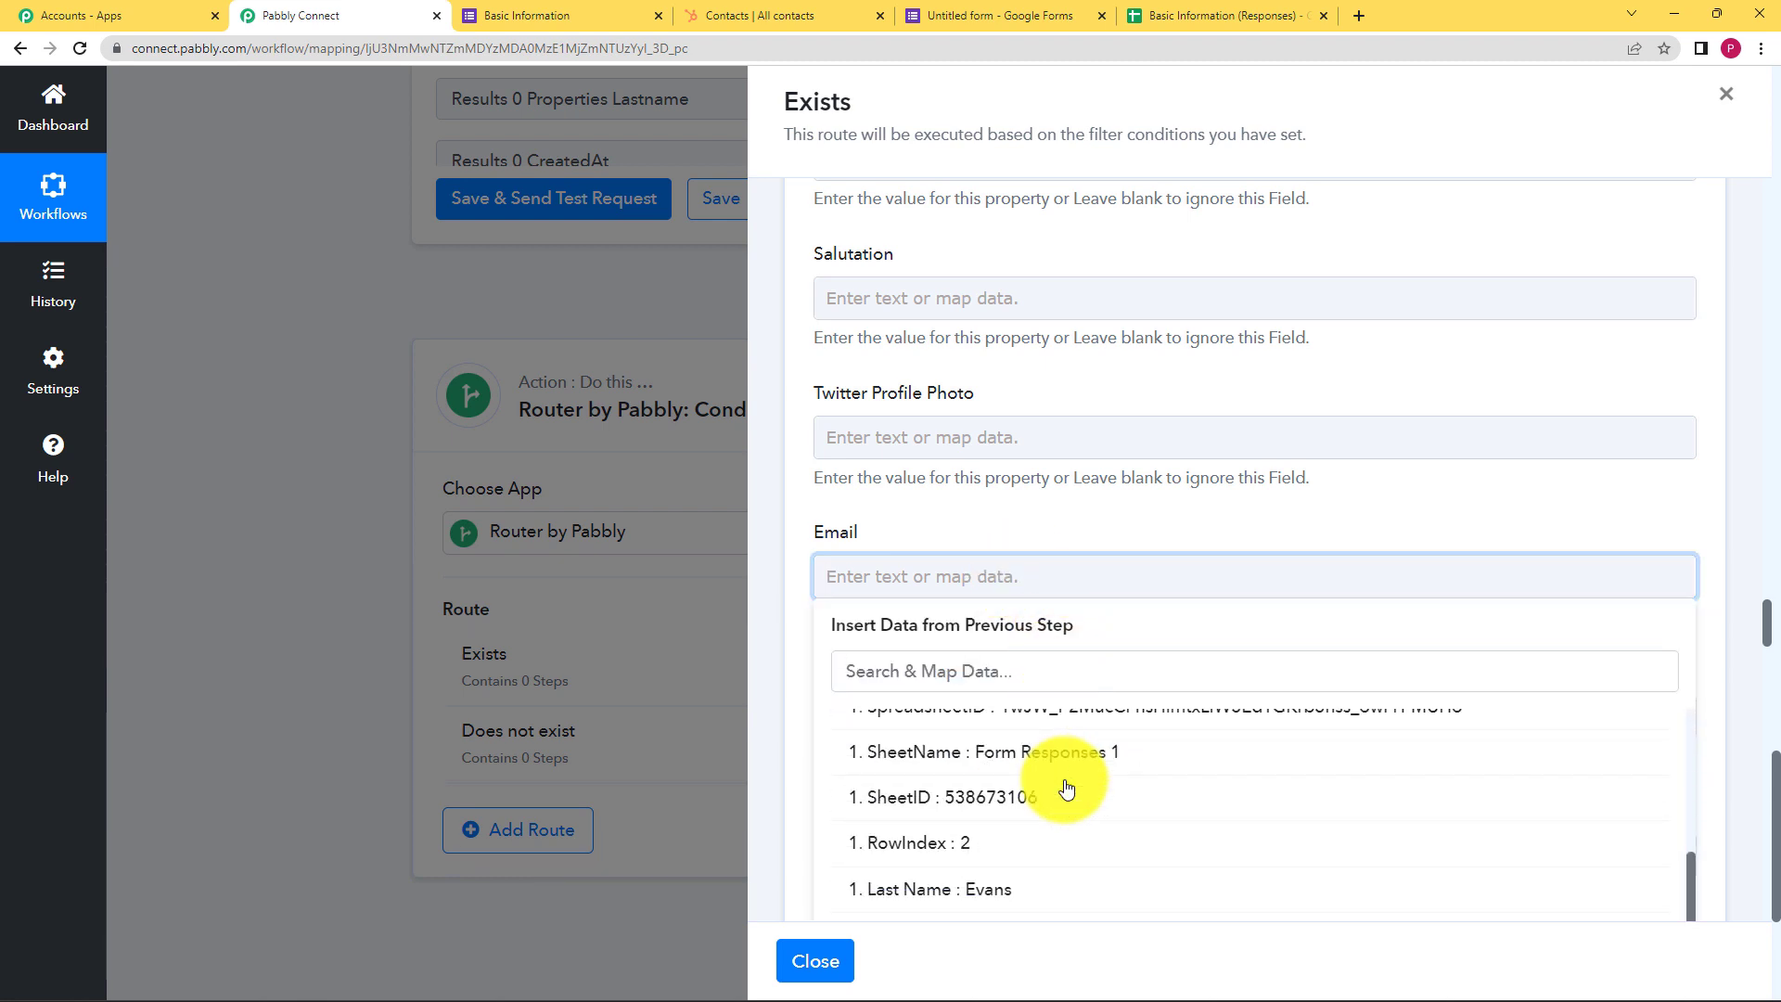
pyautogui.scroll(-2, 1066, 788)
pyautogui.click(1033, 883)
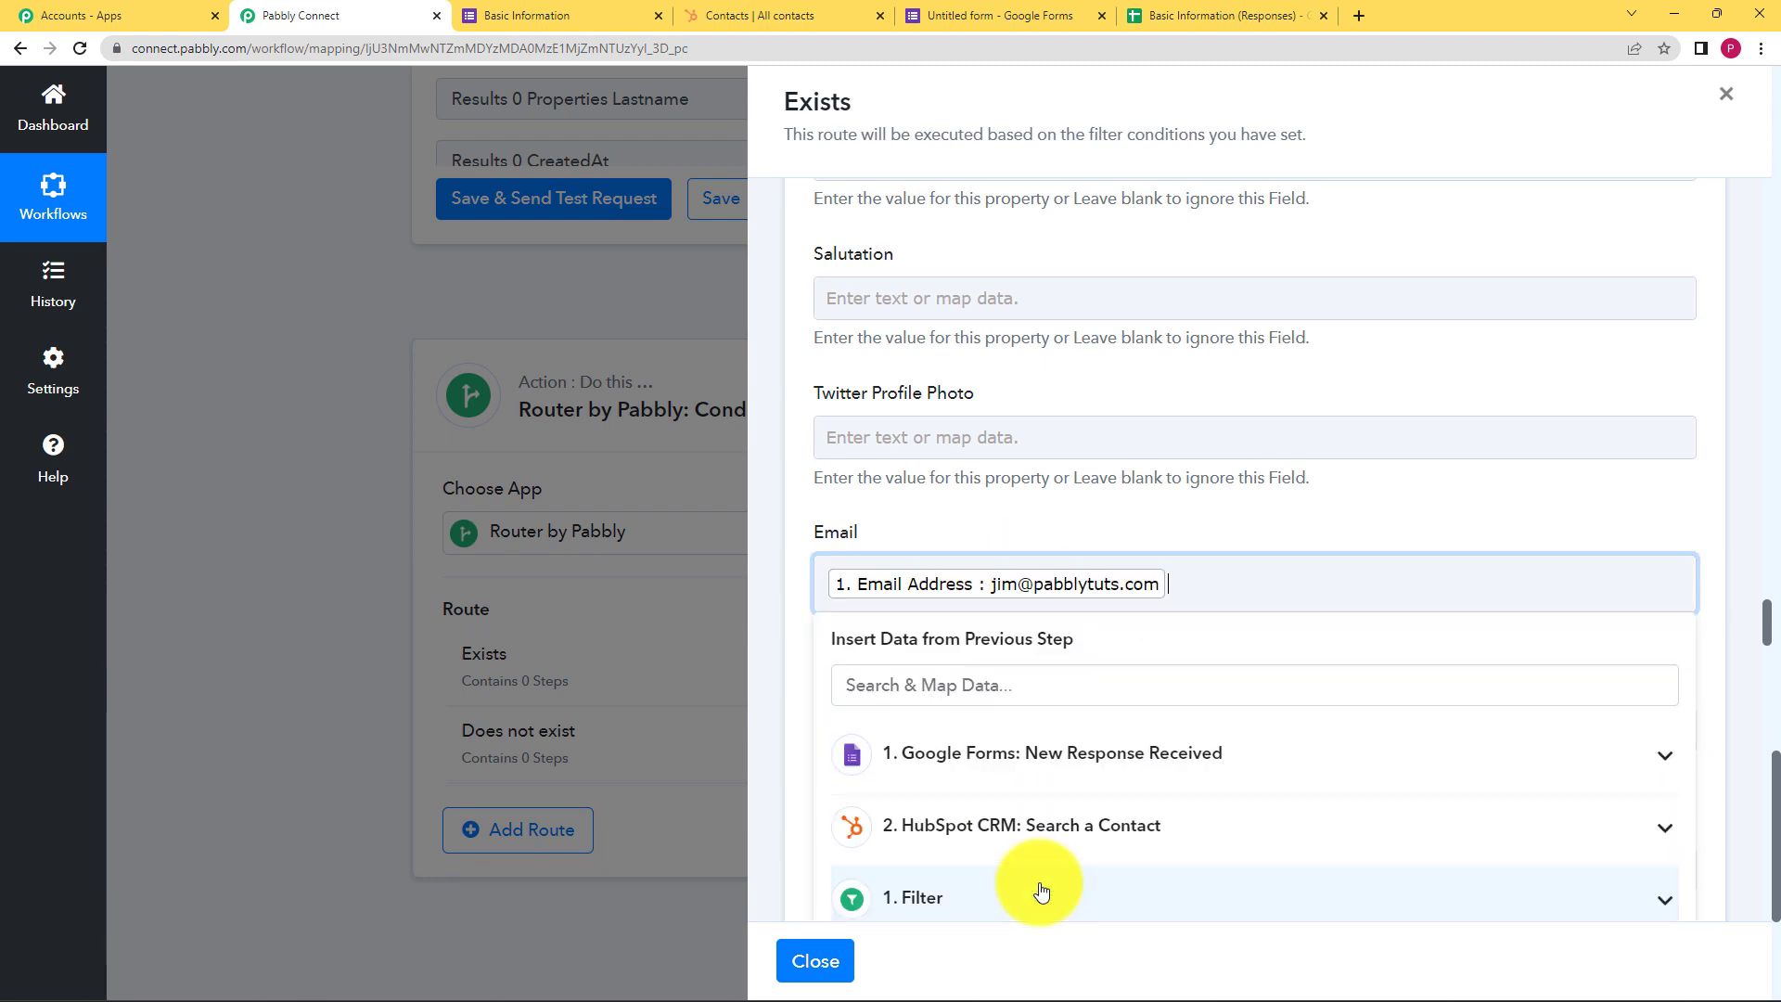
pyautogui.click(1179, 528)
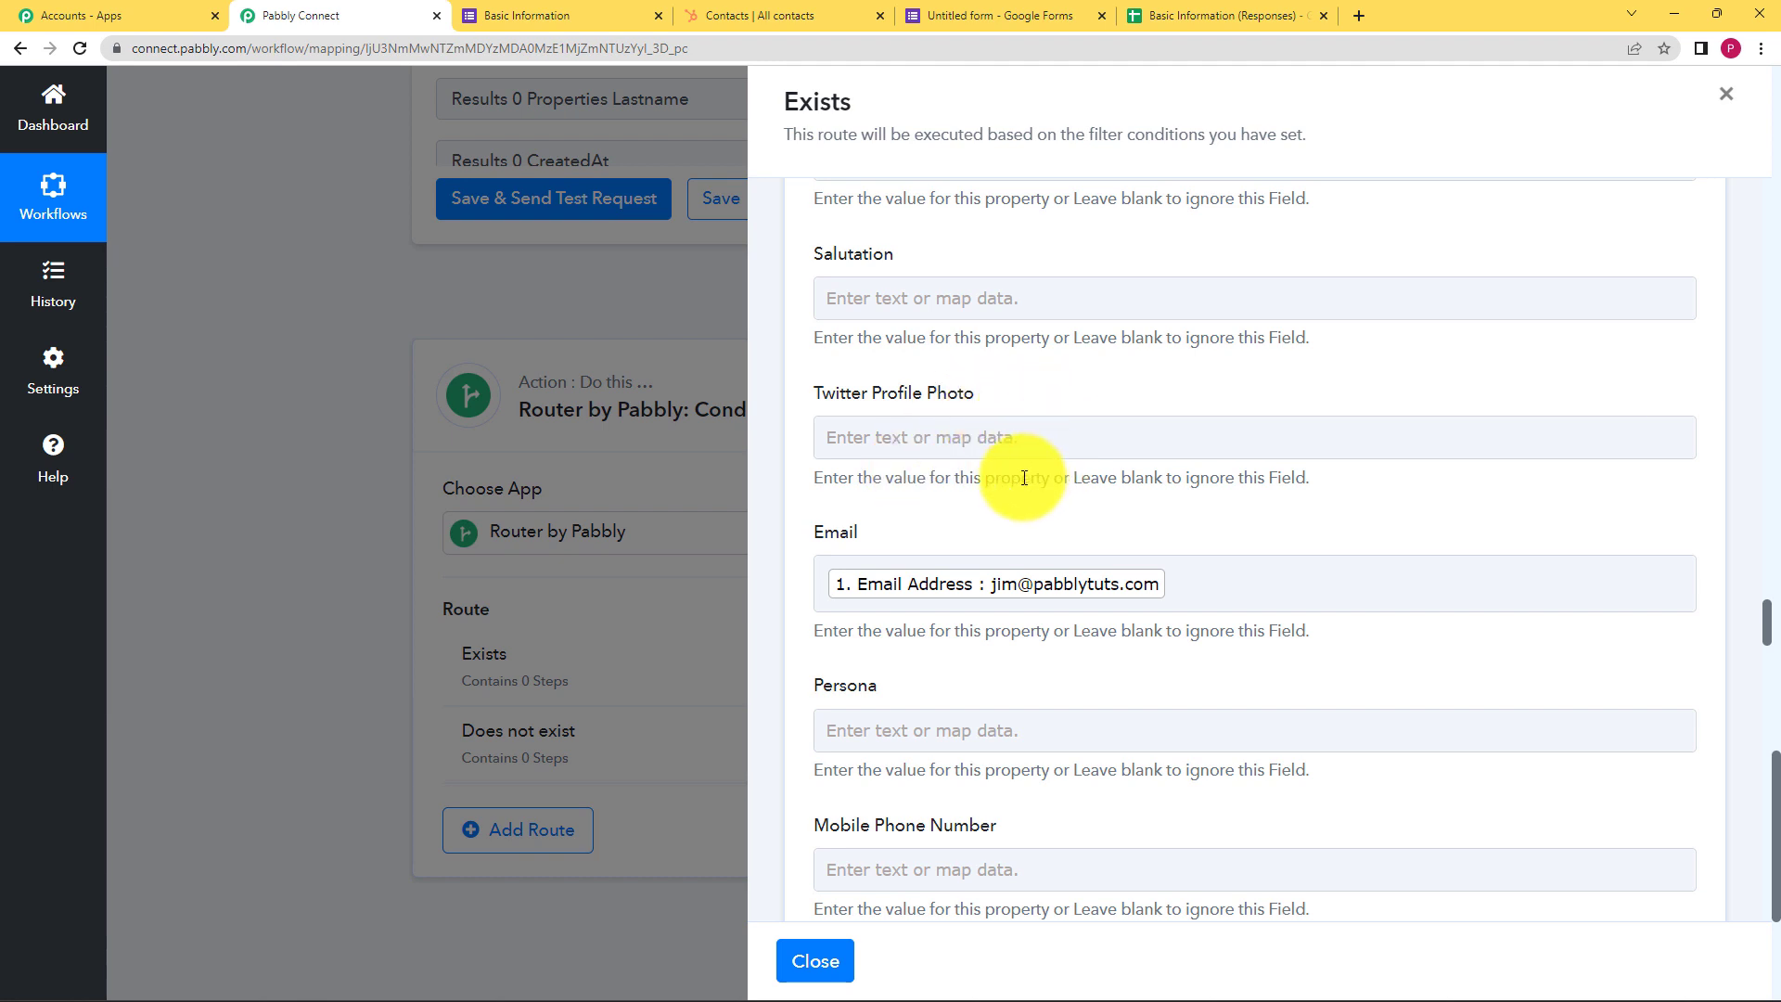
# Insert the 'Where Do You Work?' answer into Company Name
pyautogui.scroll(-8, 1028, 548)
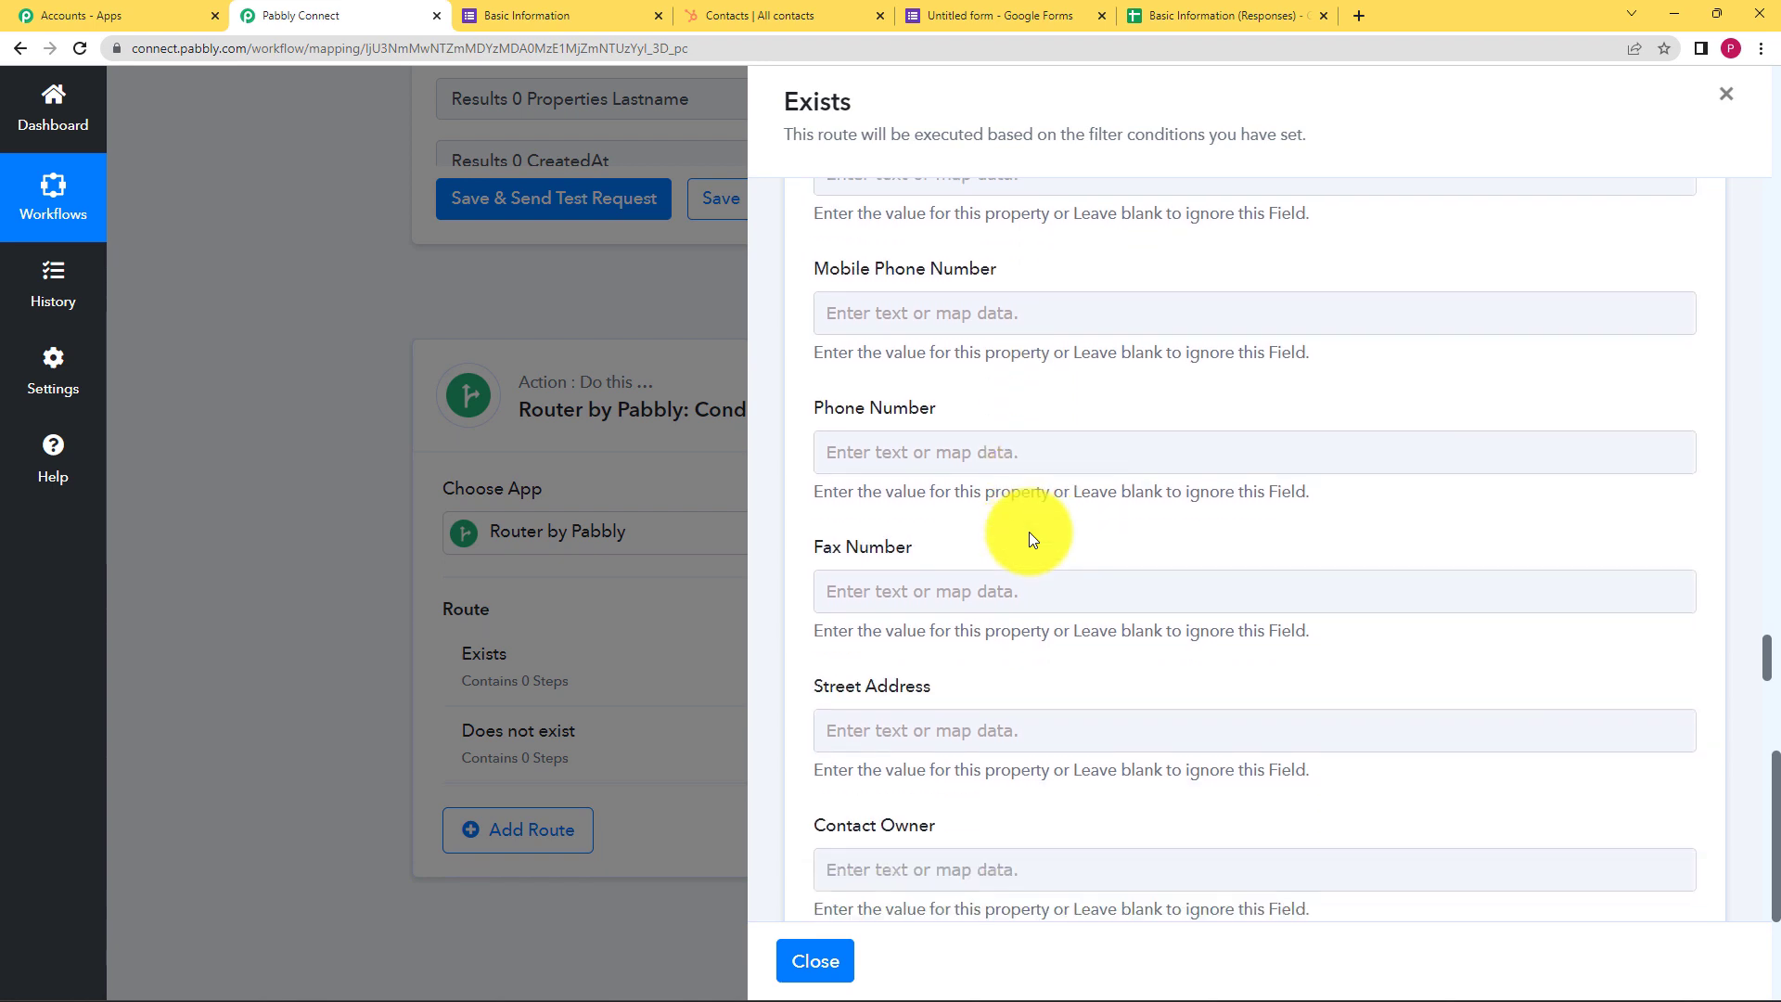
pyautogui.scroll(-9, 1030, 536)
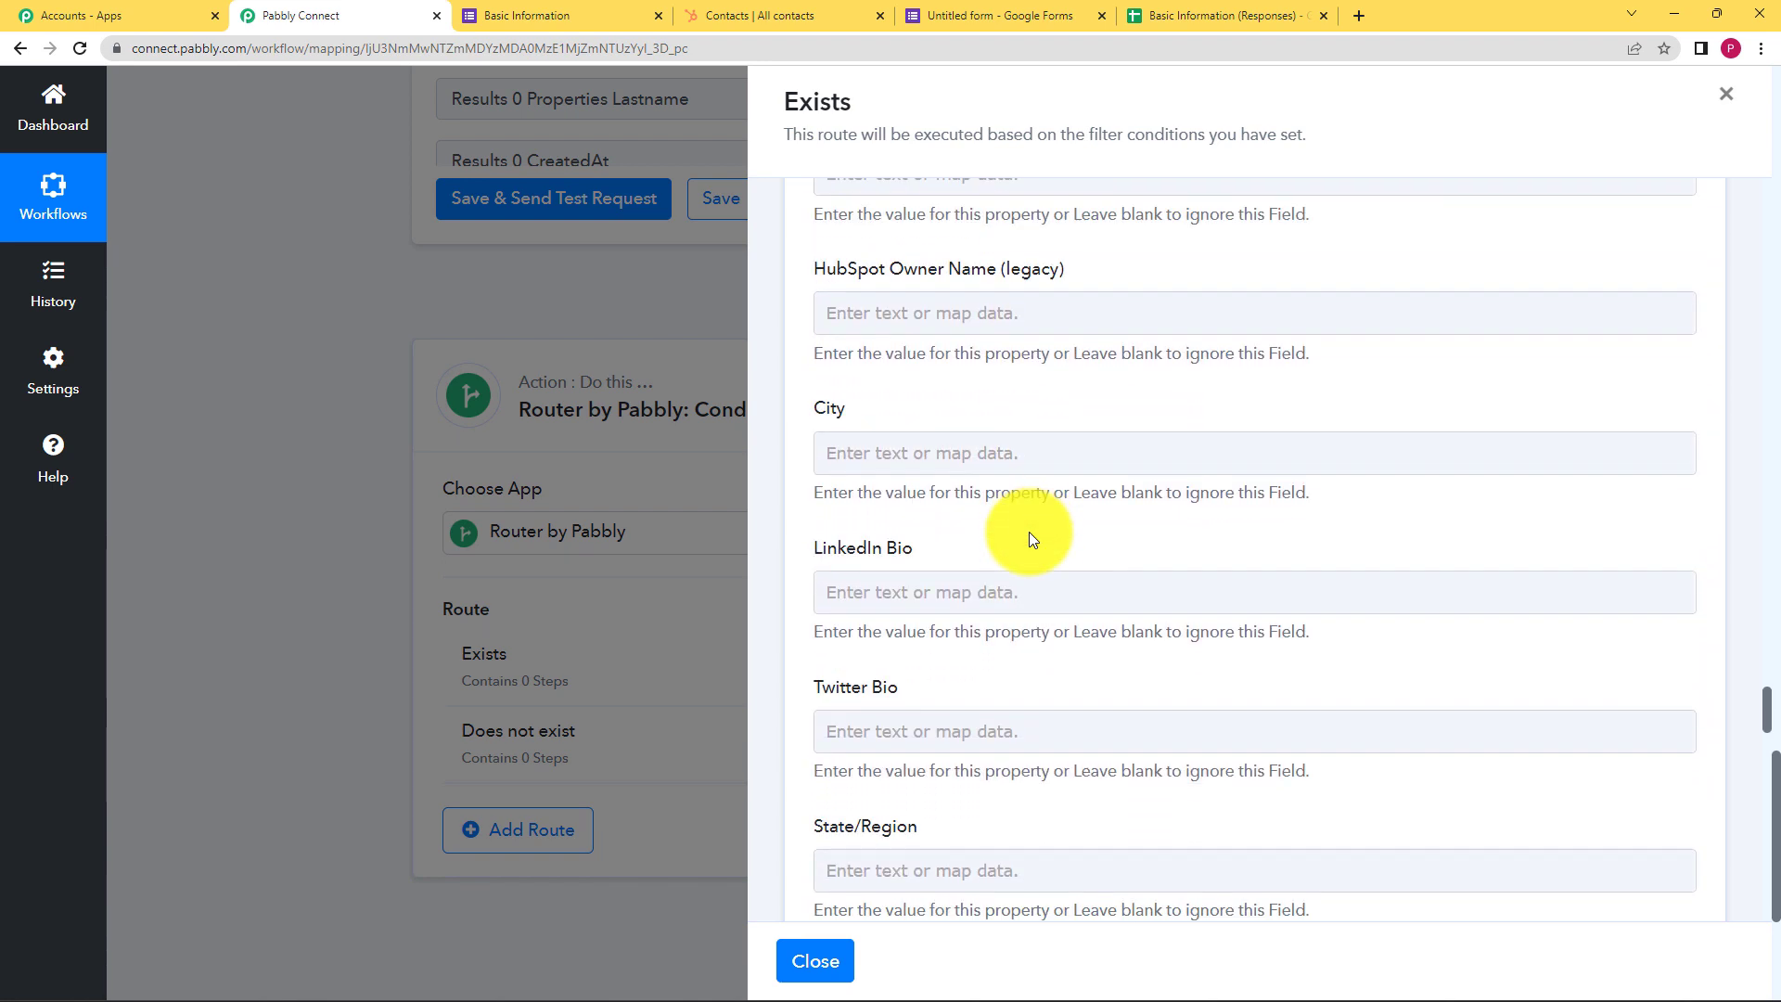
pyautogui.scroll(-15, 1030, 538)
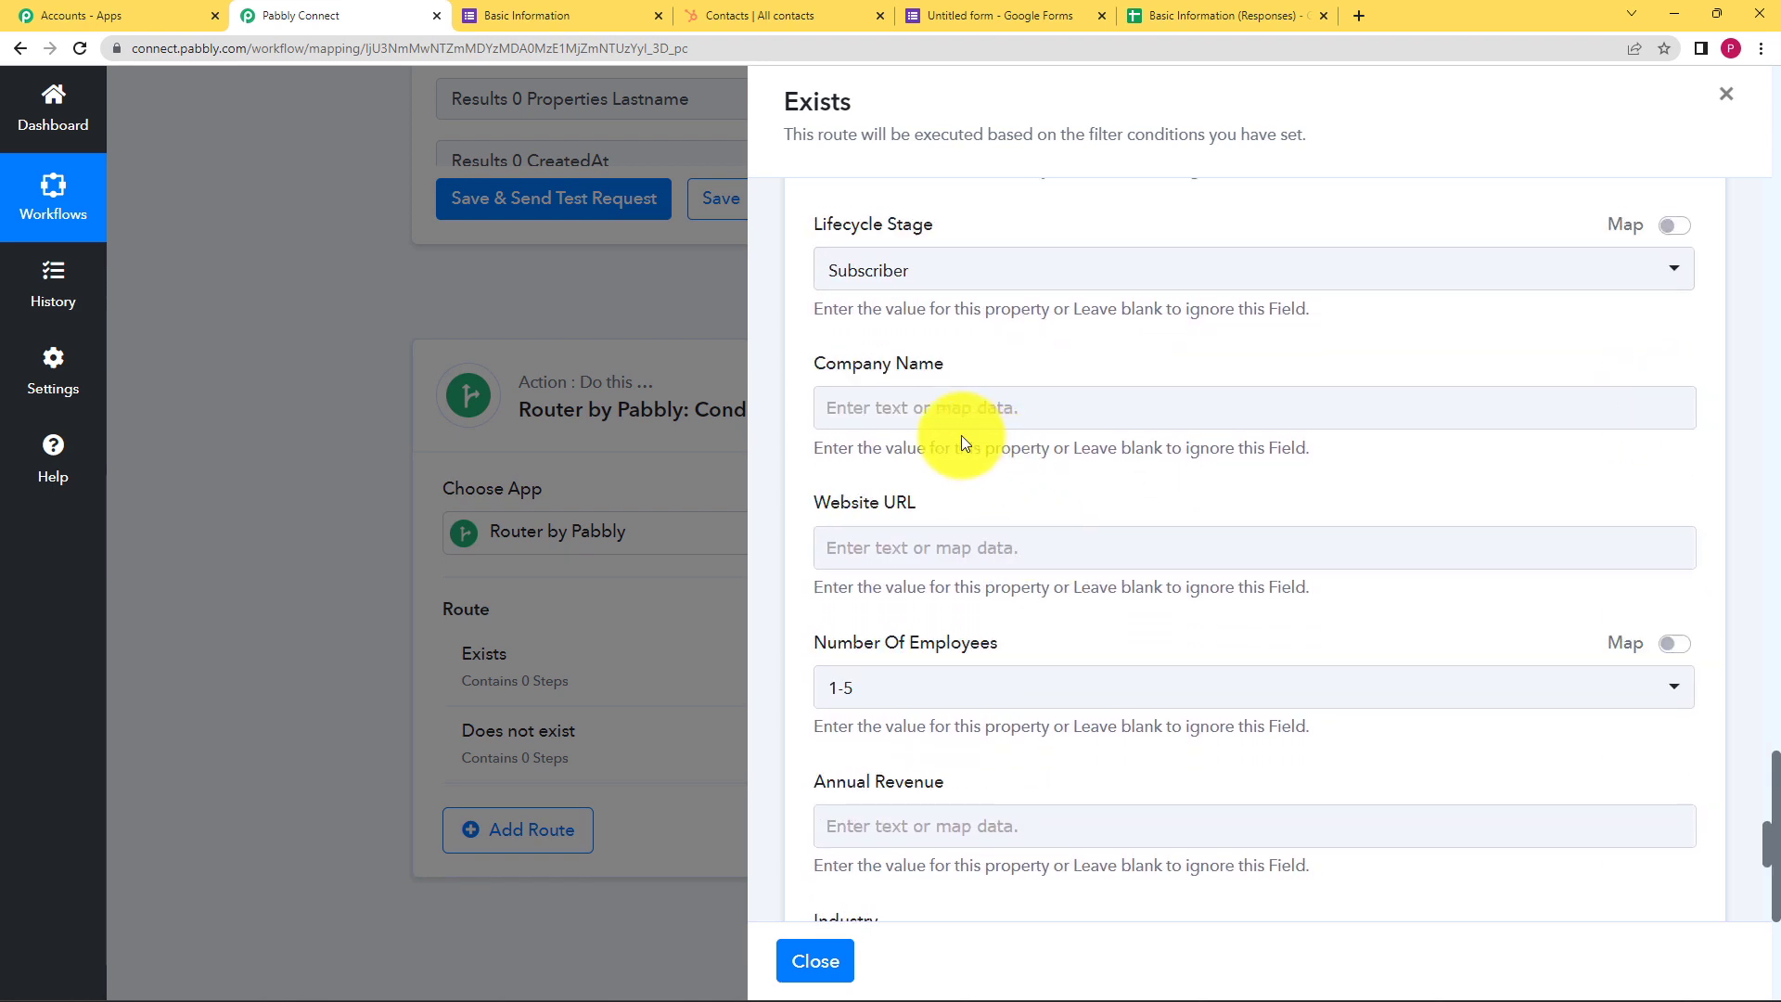
pyautogui.click(866, 410)
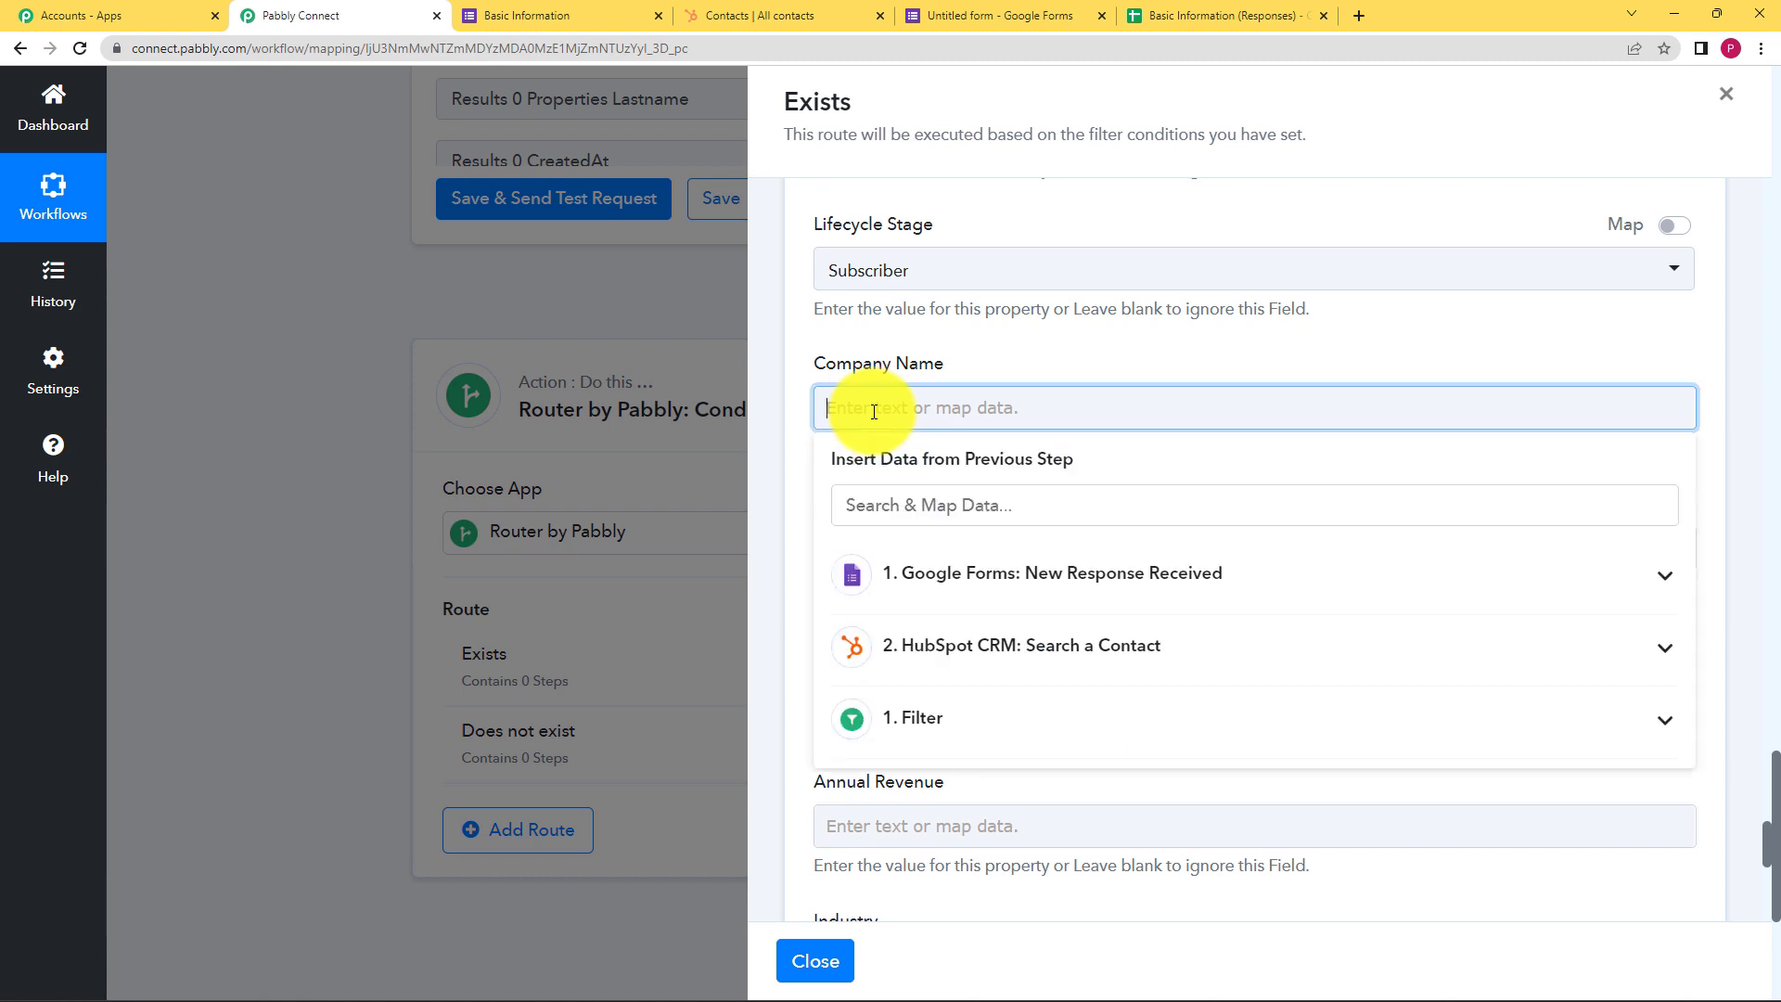
pyautogui.click(917, 577)
pyautogui.scroll(-4, 993, 732)
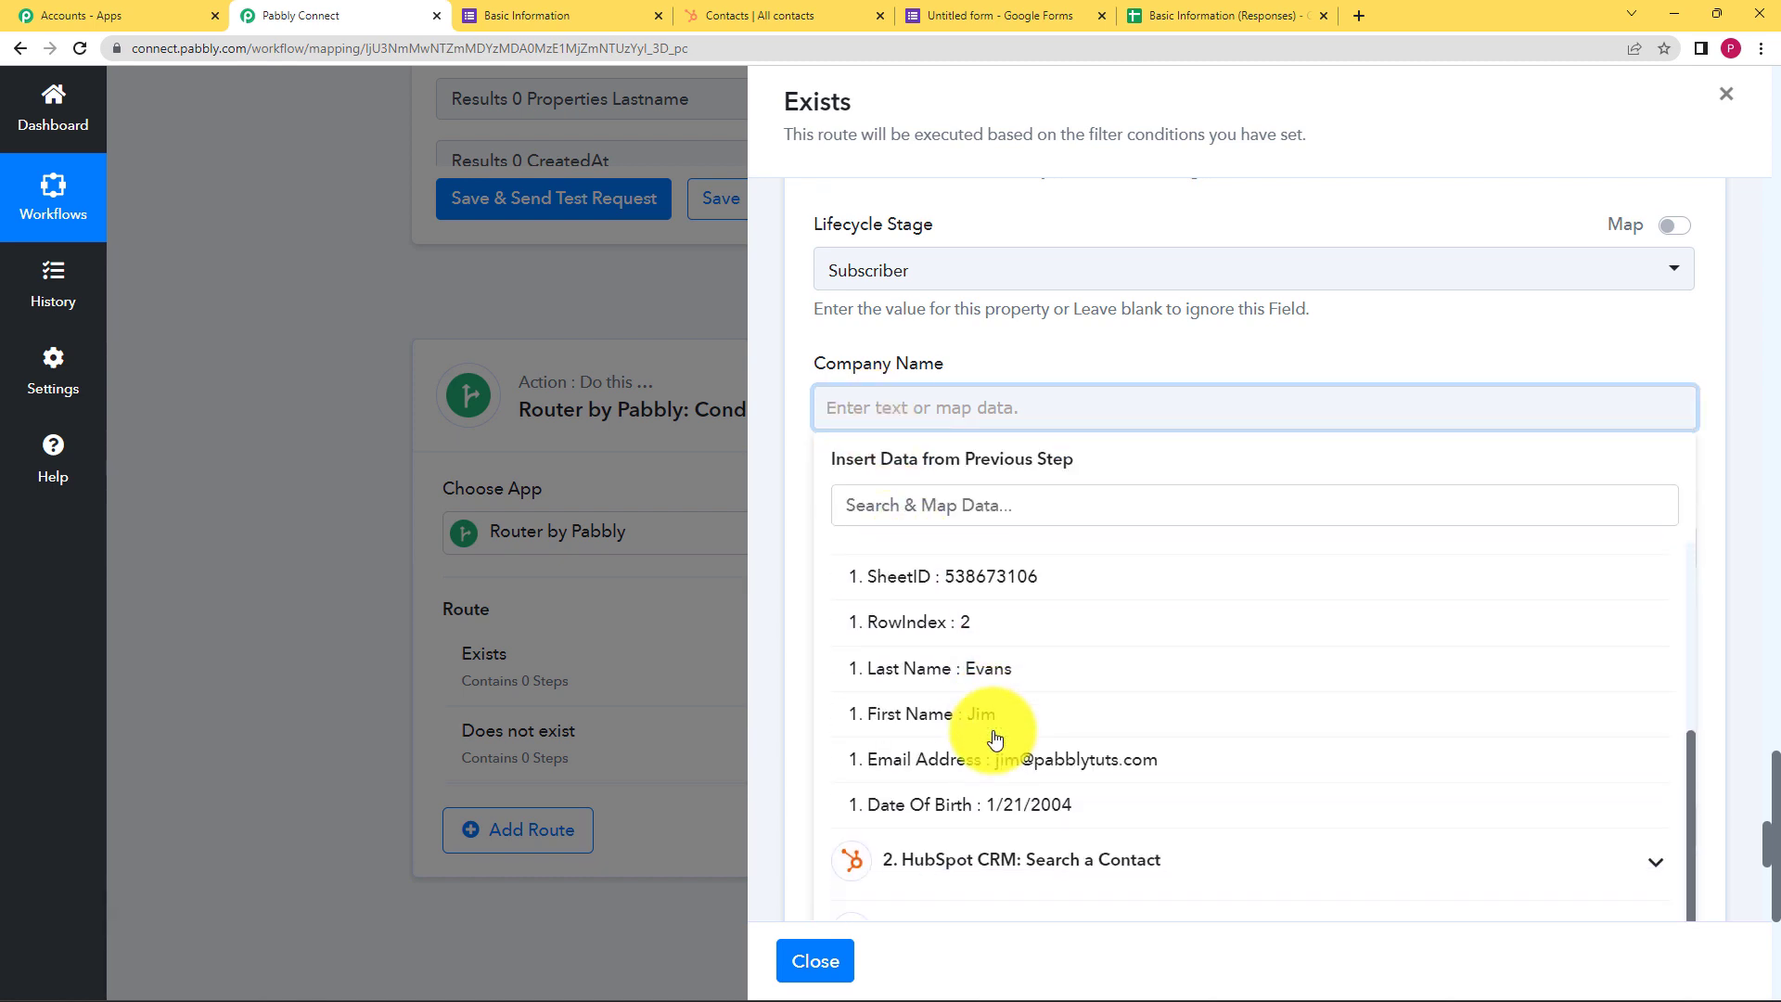
pyautogui.scroll(4, 1000, 803)
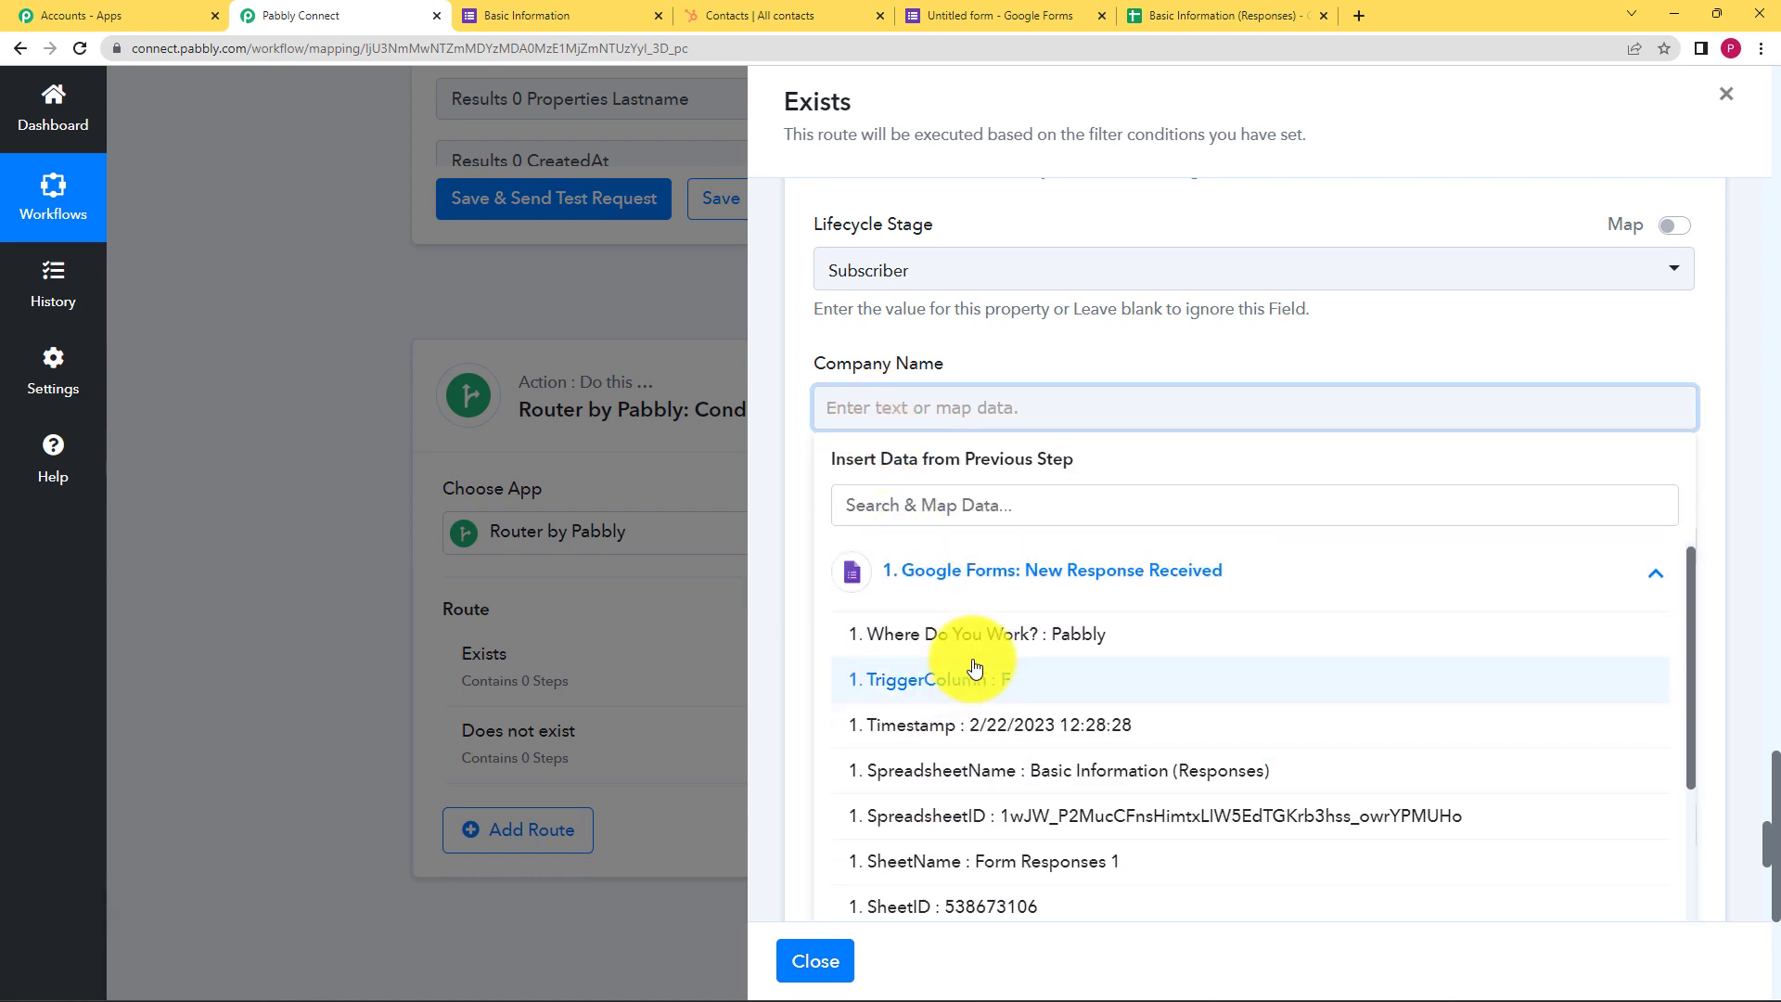
pyautogui.click(975, 658)
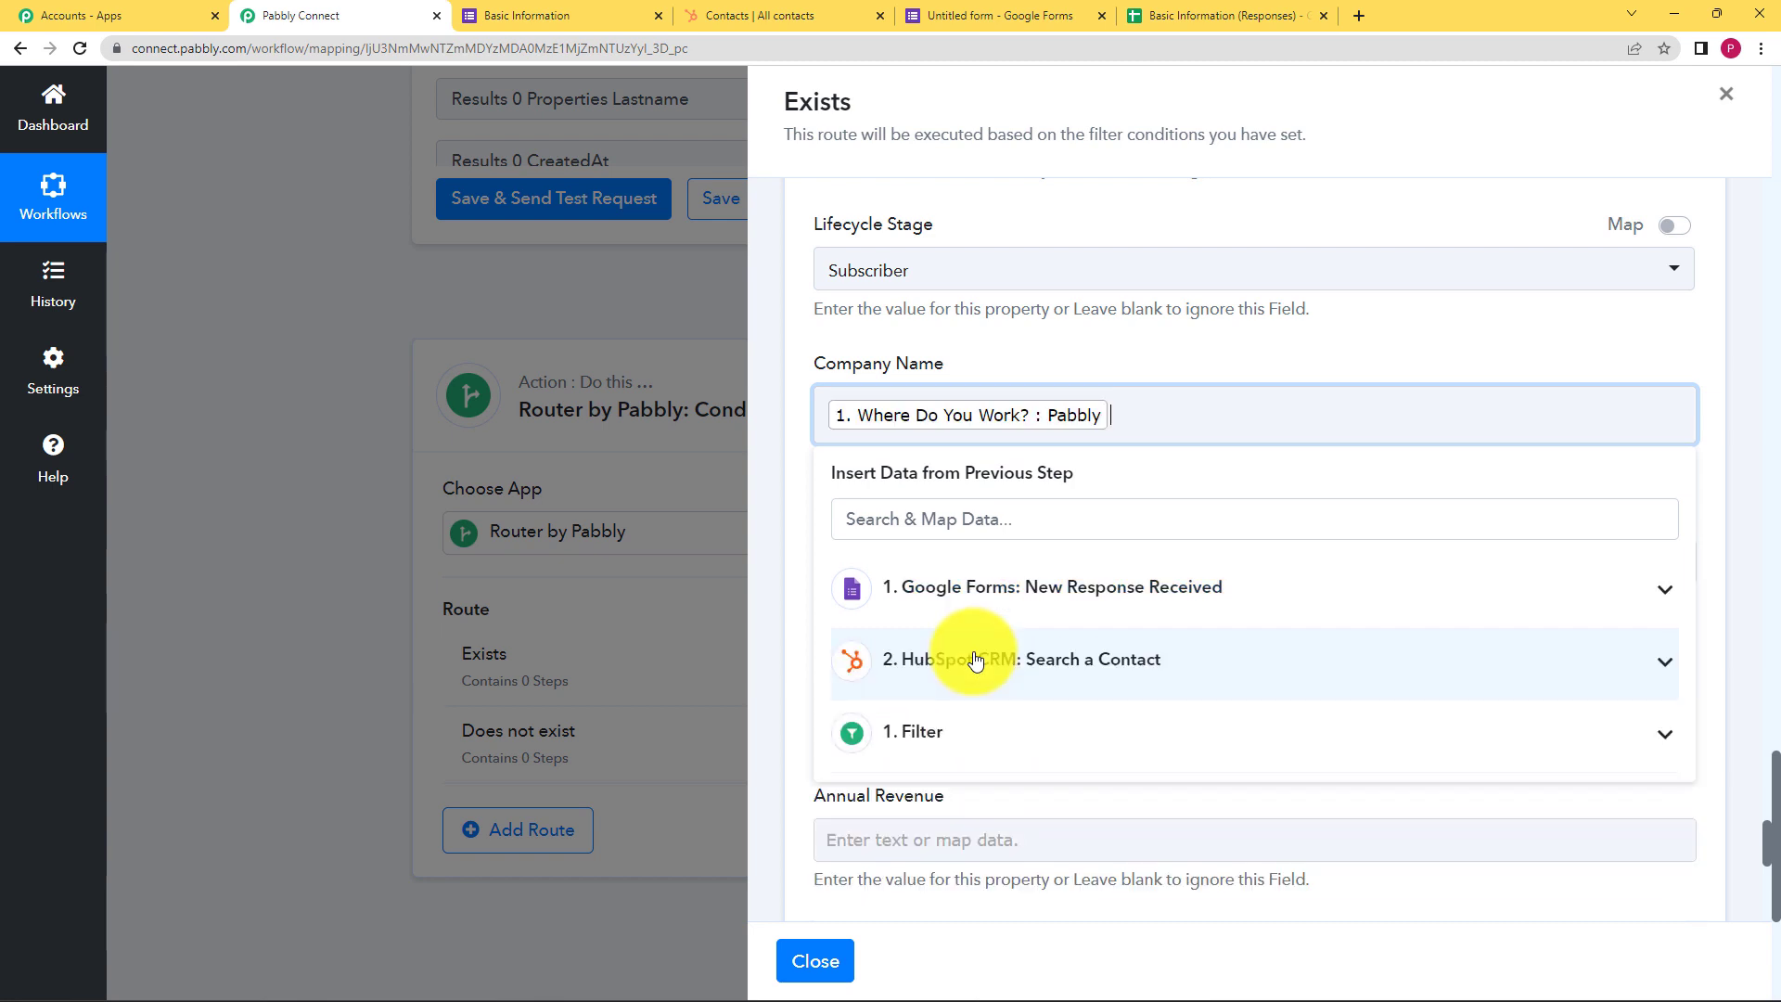
pyautogui.click(1124, 359)
pyautogui.scroll(-5, 955, 597)
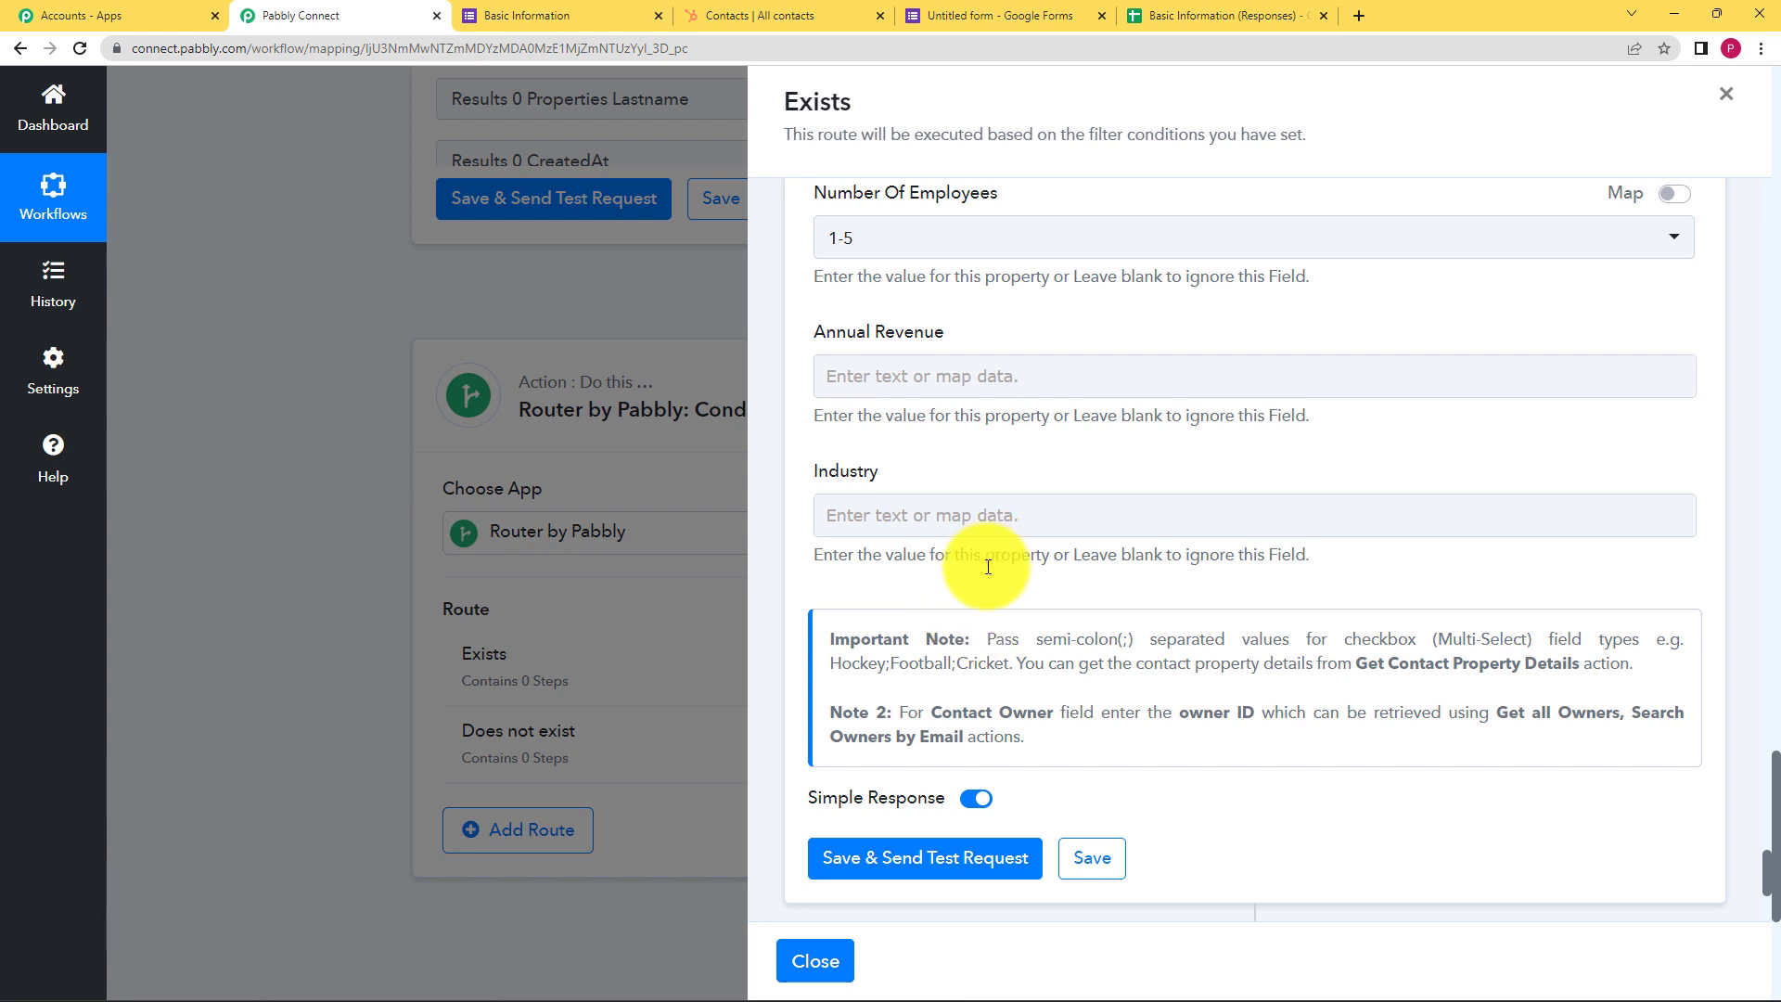
# Test the Update a Contact step and review the returned Createdate and date of birth
pyautogui.click(928, 863)
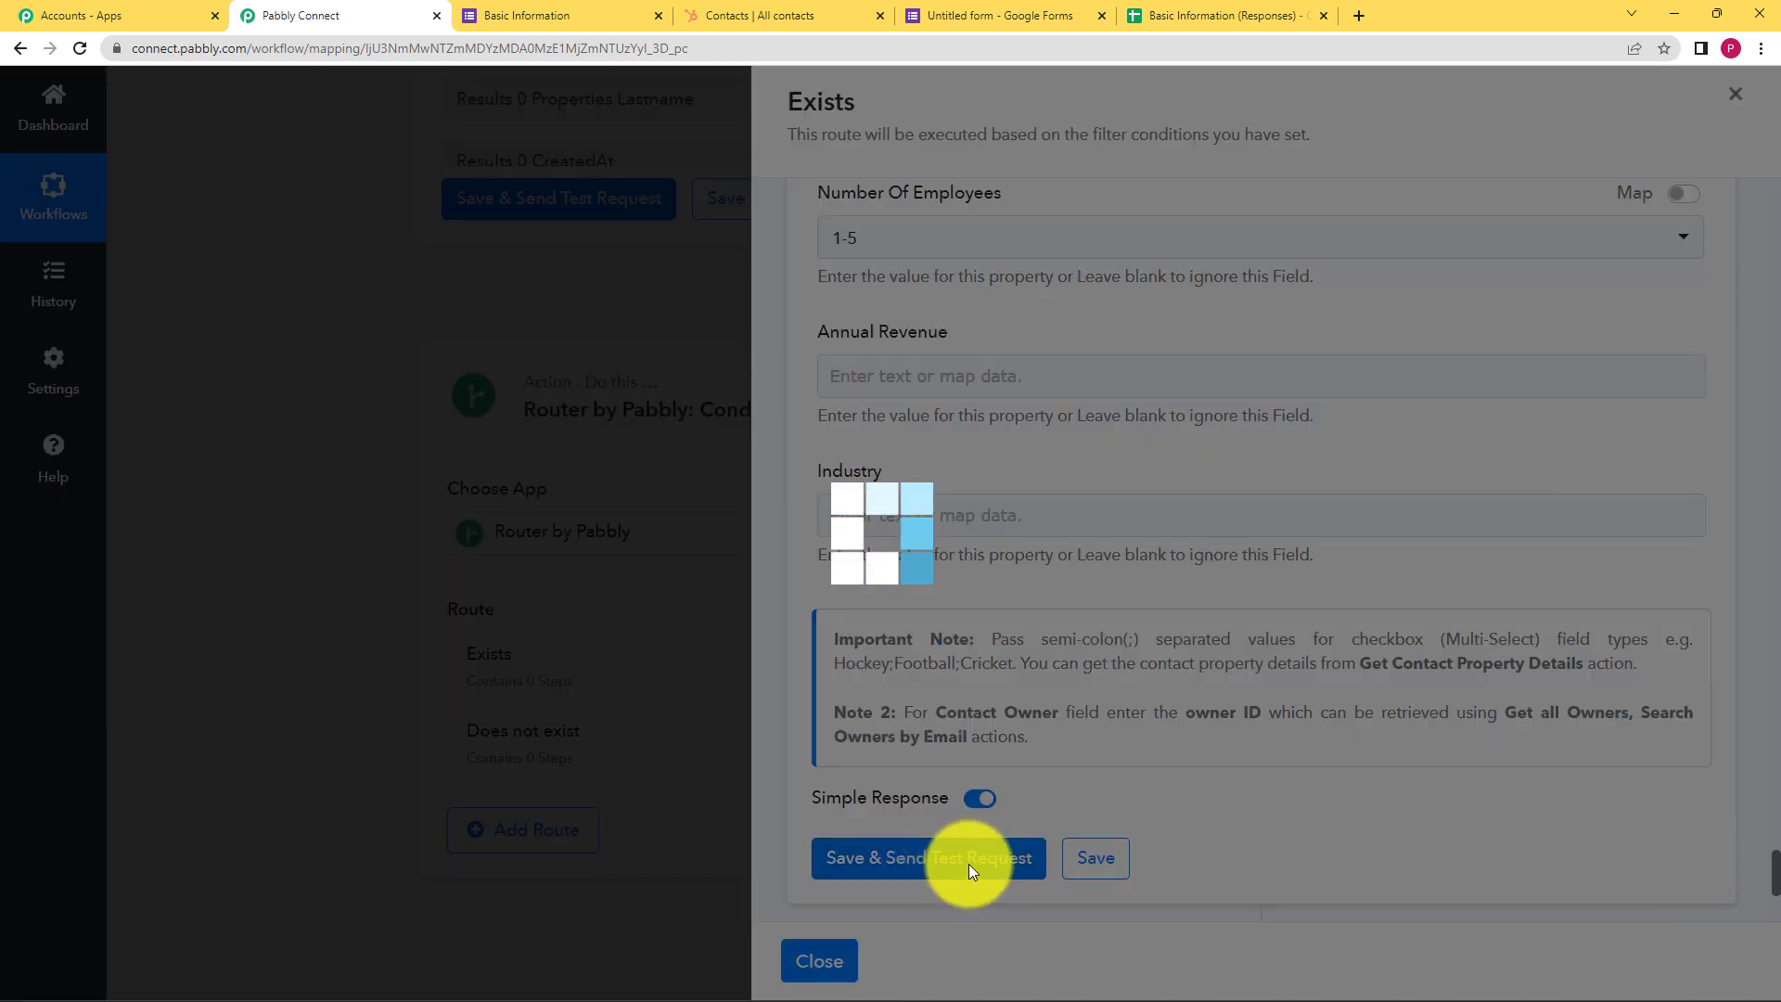
pyautogui.scroll(-3, 1067, 733)
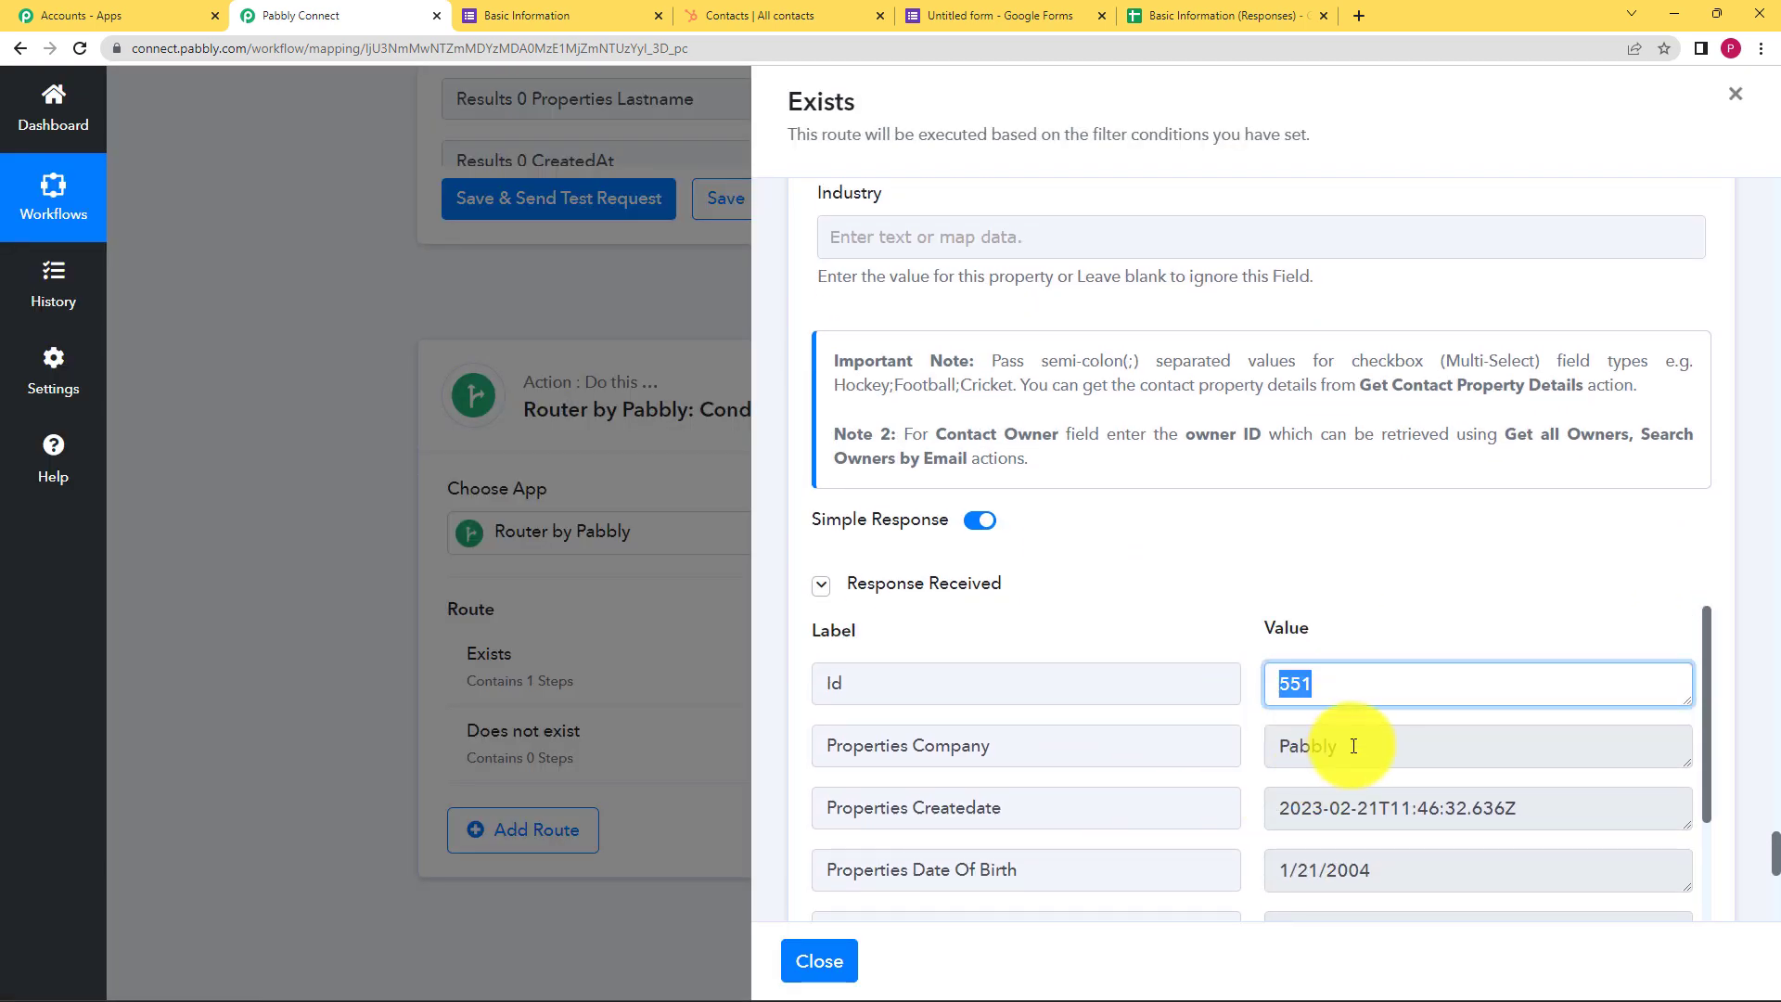
pyautogui.moveTo(1353, 746); pyautogui.dragTo(1232, 759)
pyautogui.scroll(-2, 1223, 756)
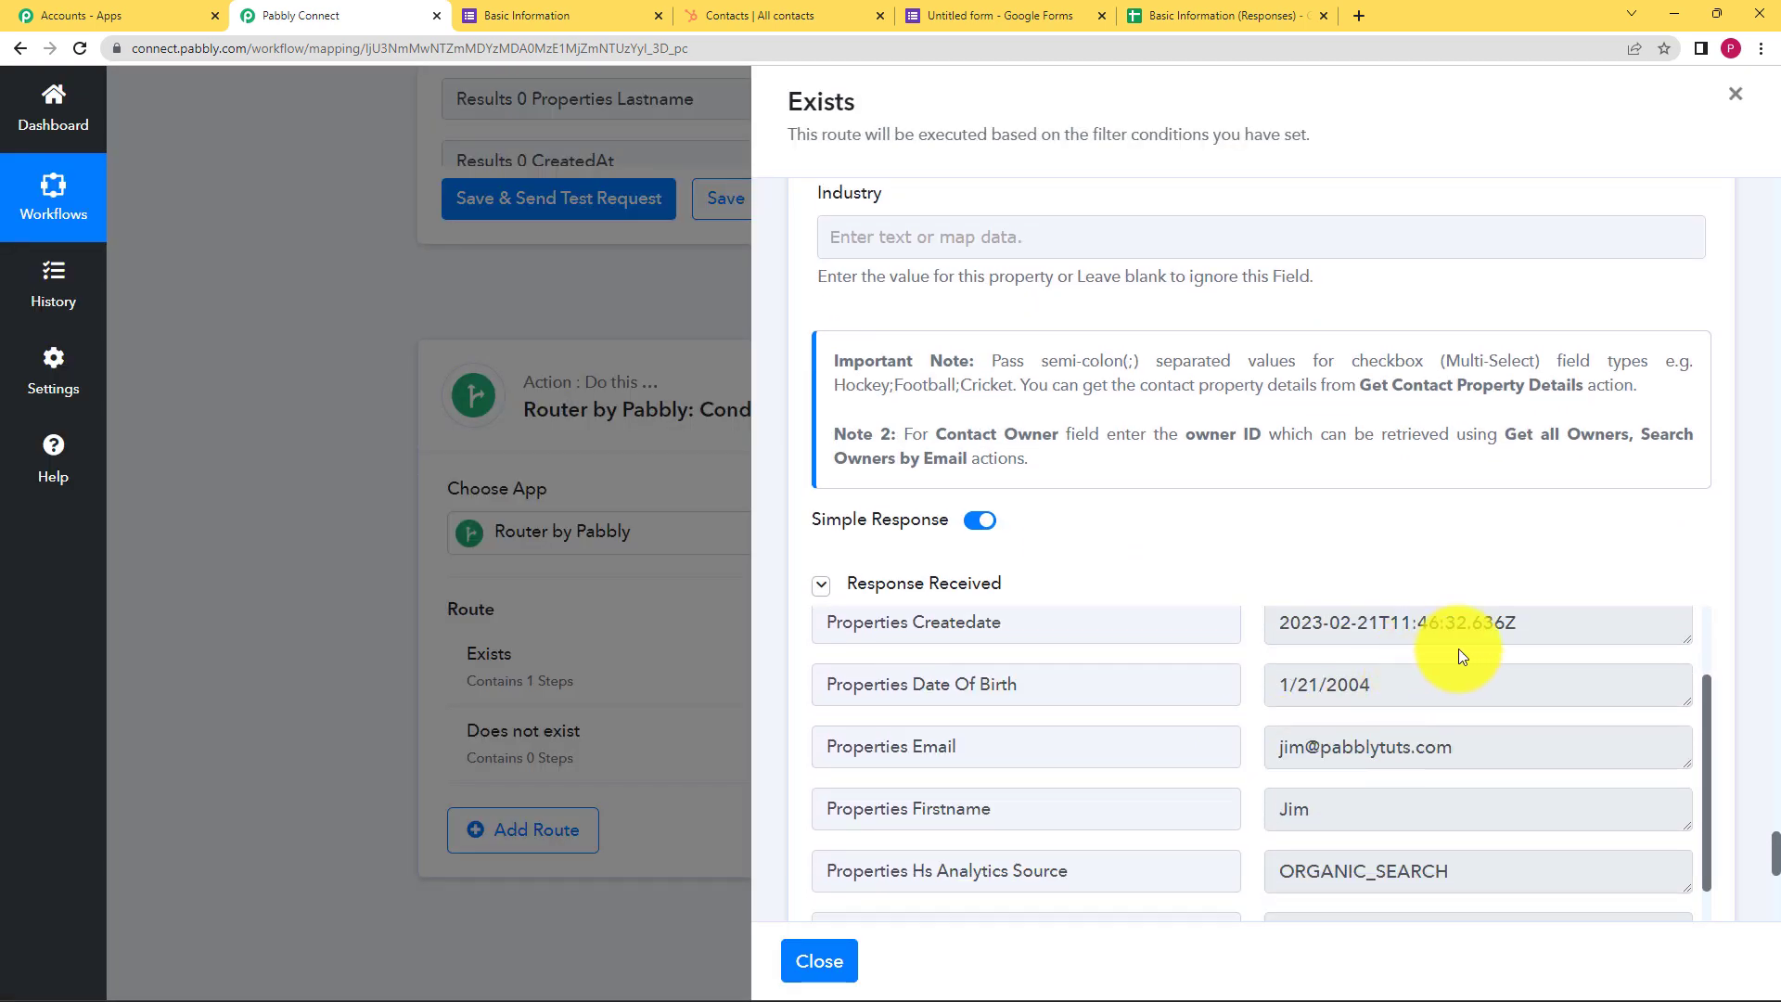
pyautogui.moveTo(1531, 625); pyautogui.dragTo(1233, 668)
pyautogui.moveTo(1372, 684); pyautogui.dragTo(1205, 722)
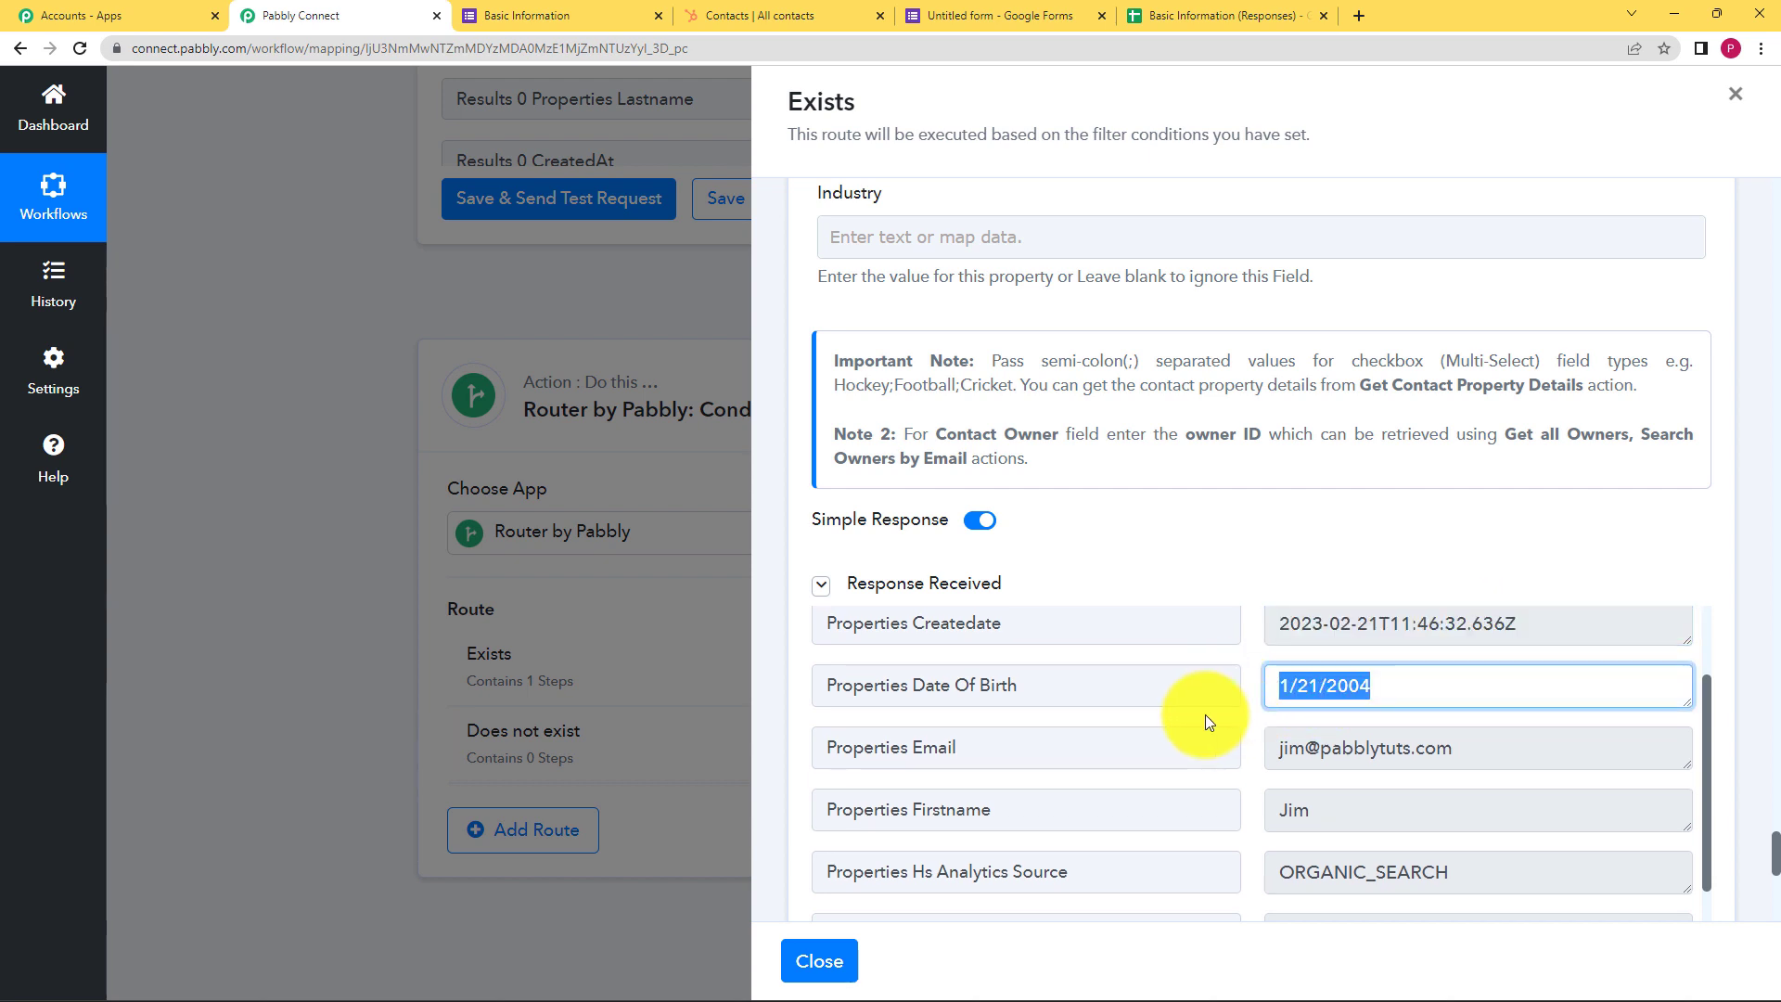
pyautogui.moveTo(1458, 748); pyautogui.dragTo(1294, 814)
# Save the update step so Exists holds 1 step, and close the route panel
pyautogui.scroll(-2, 1317, 798)
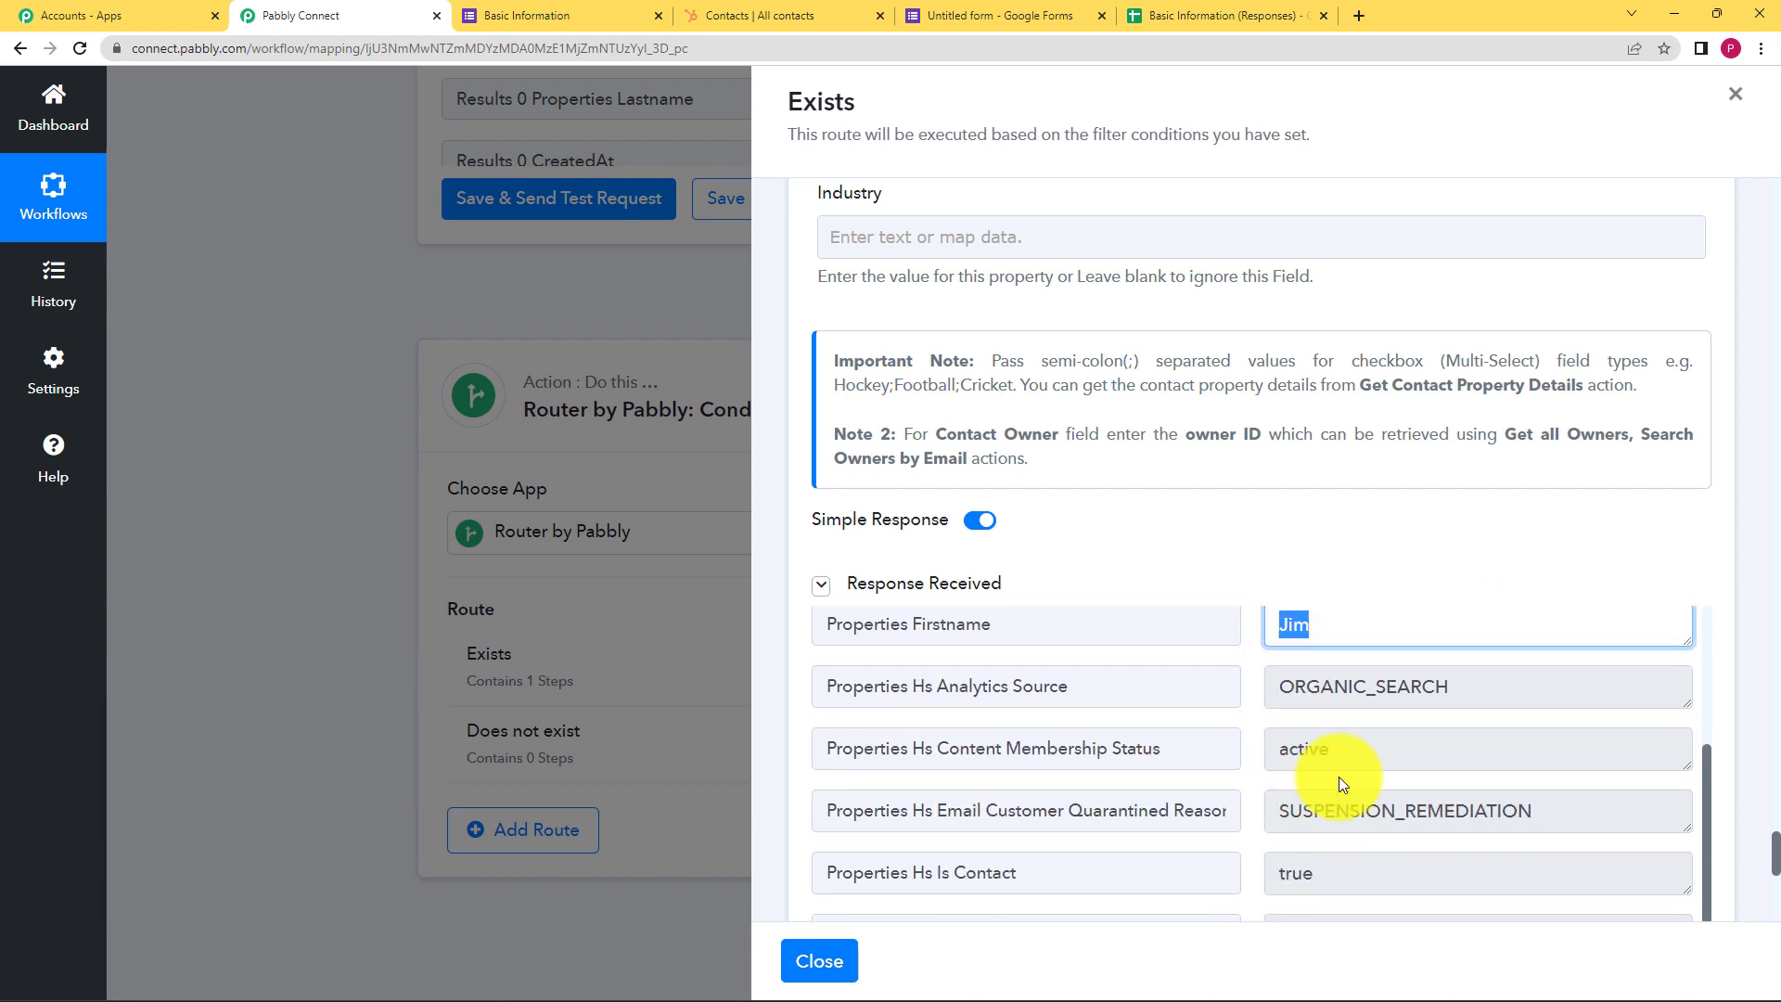
pyautogui.scroll(-7, 1354, 806)
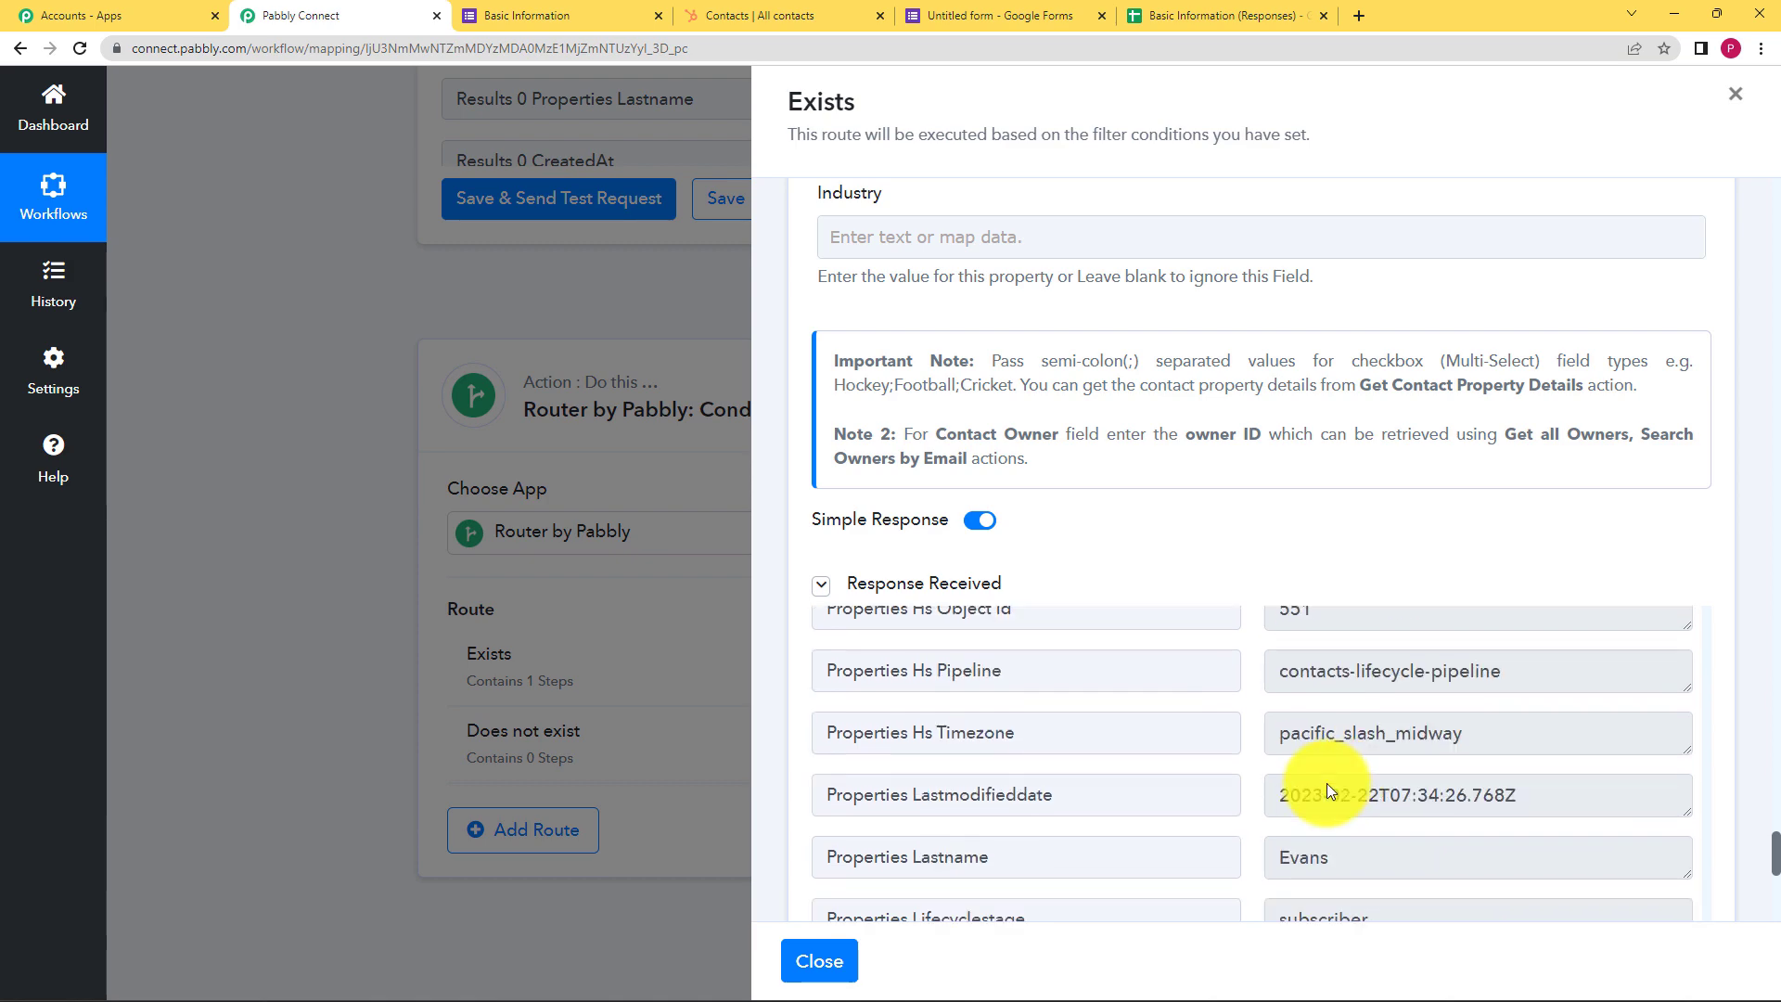
pyautogui.scroll(-7, 1249, 556)
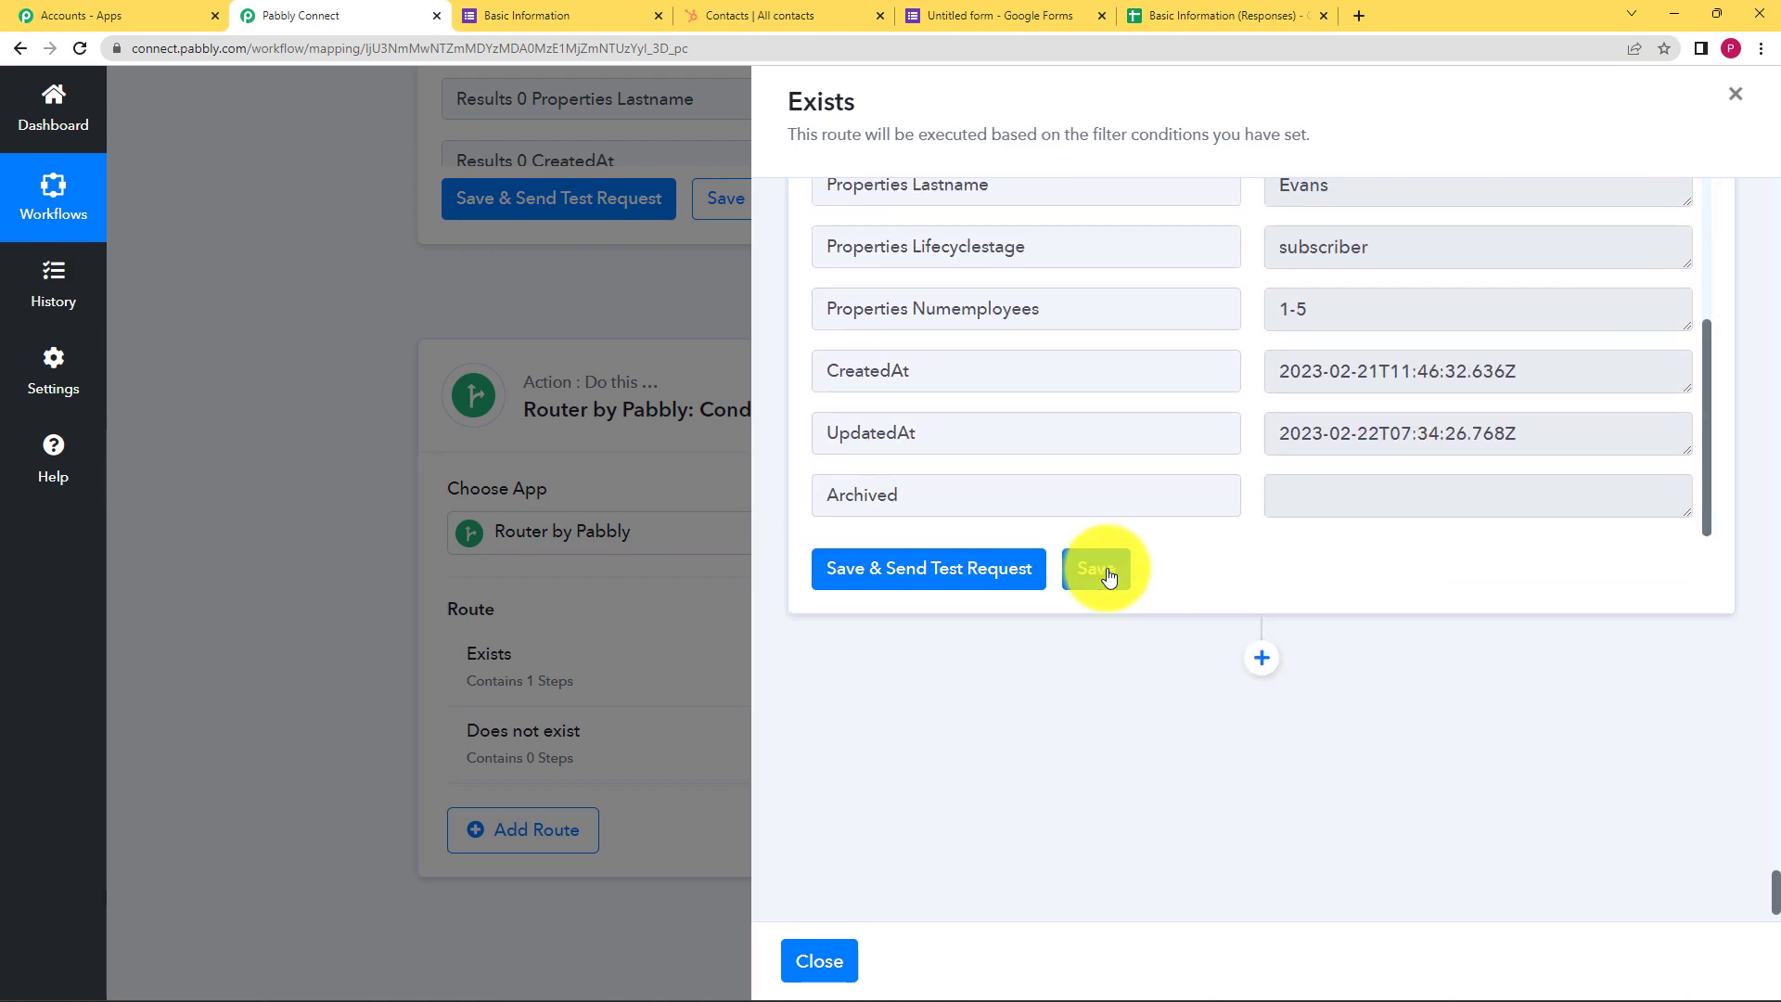
pyautogui.click(1107, 570)
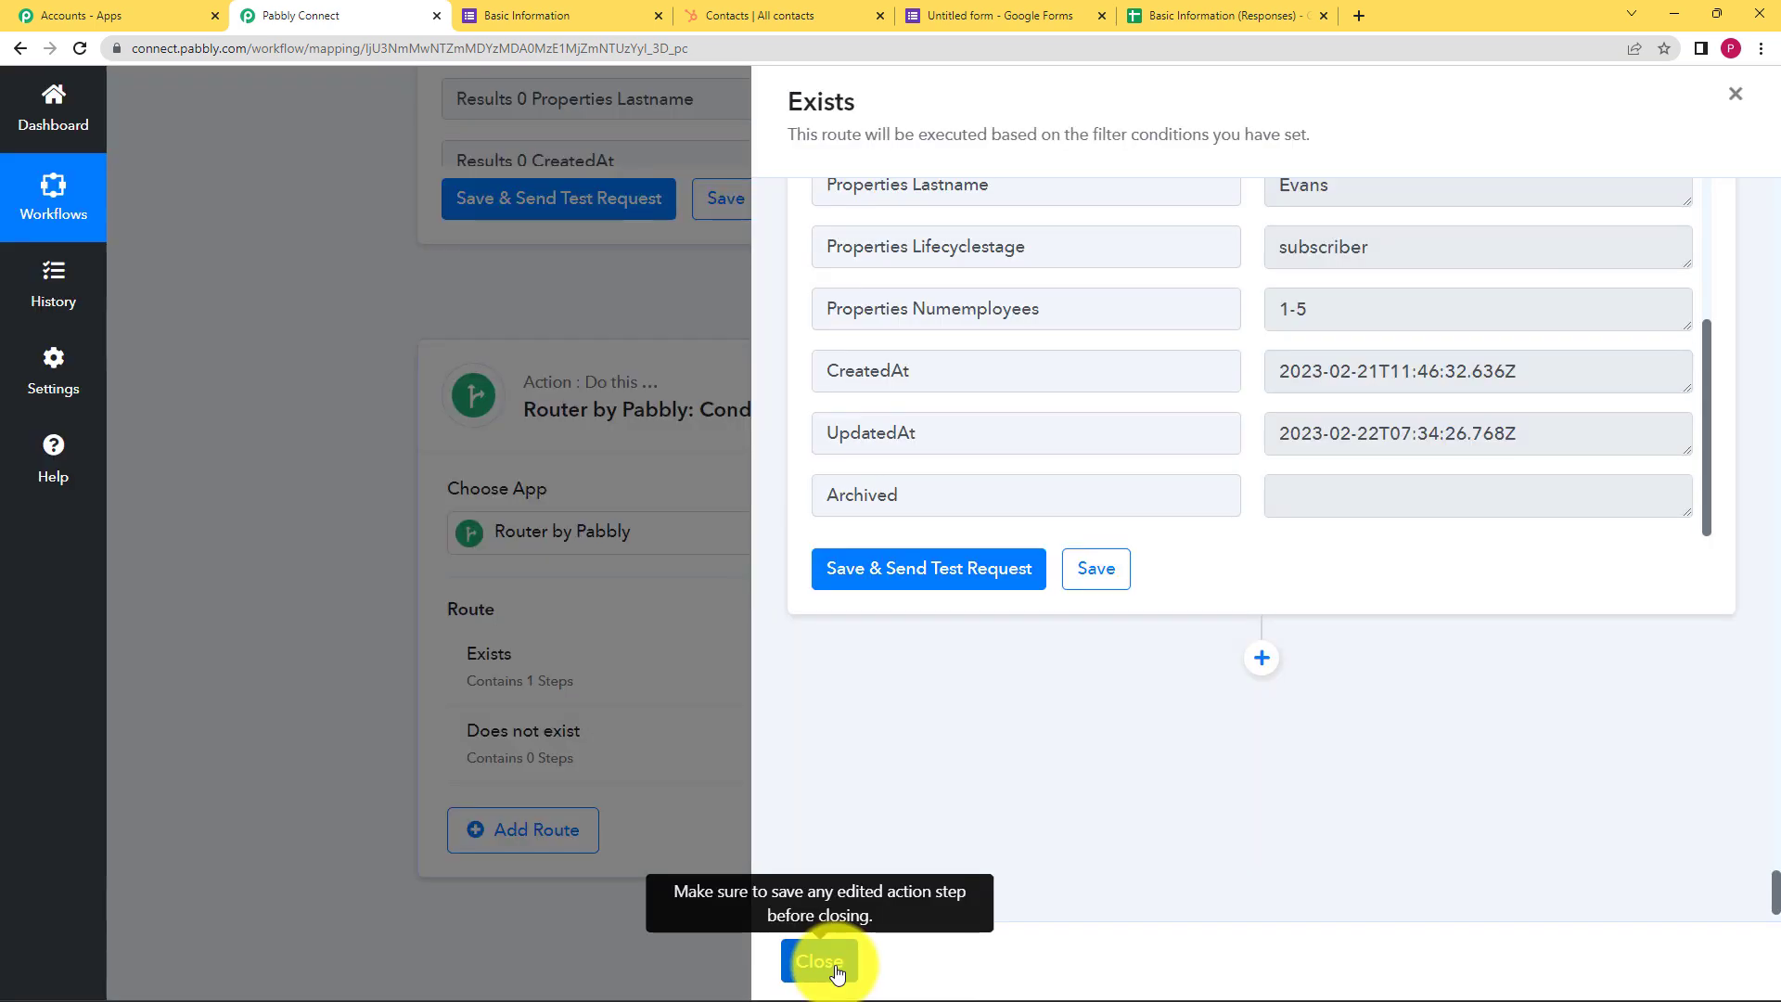
pyautogui.click(837, 965)
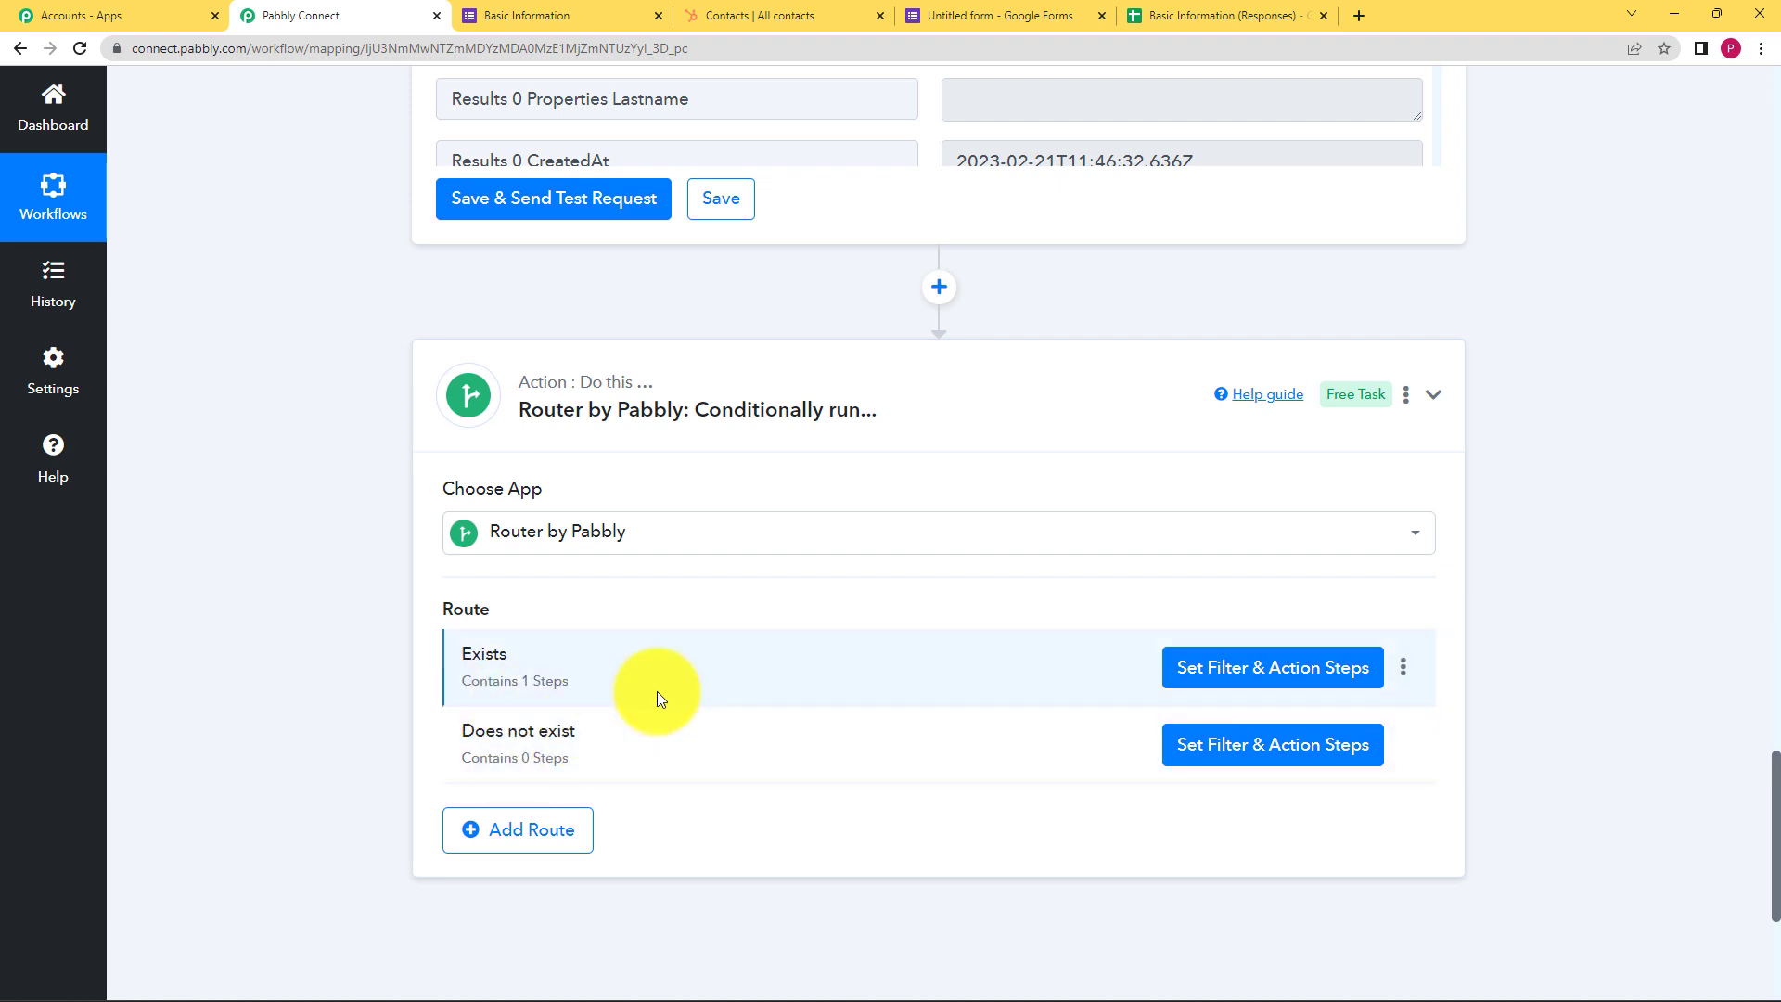
# Filter the Does not exist route on the HubSpot search's '2. Total' Equal to 0
pyautogui.scroll(-3, 928, 593)
pyautogui.click(1215, 483)
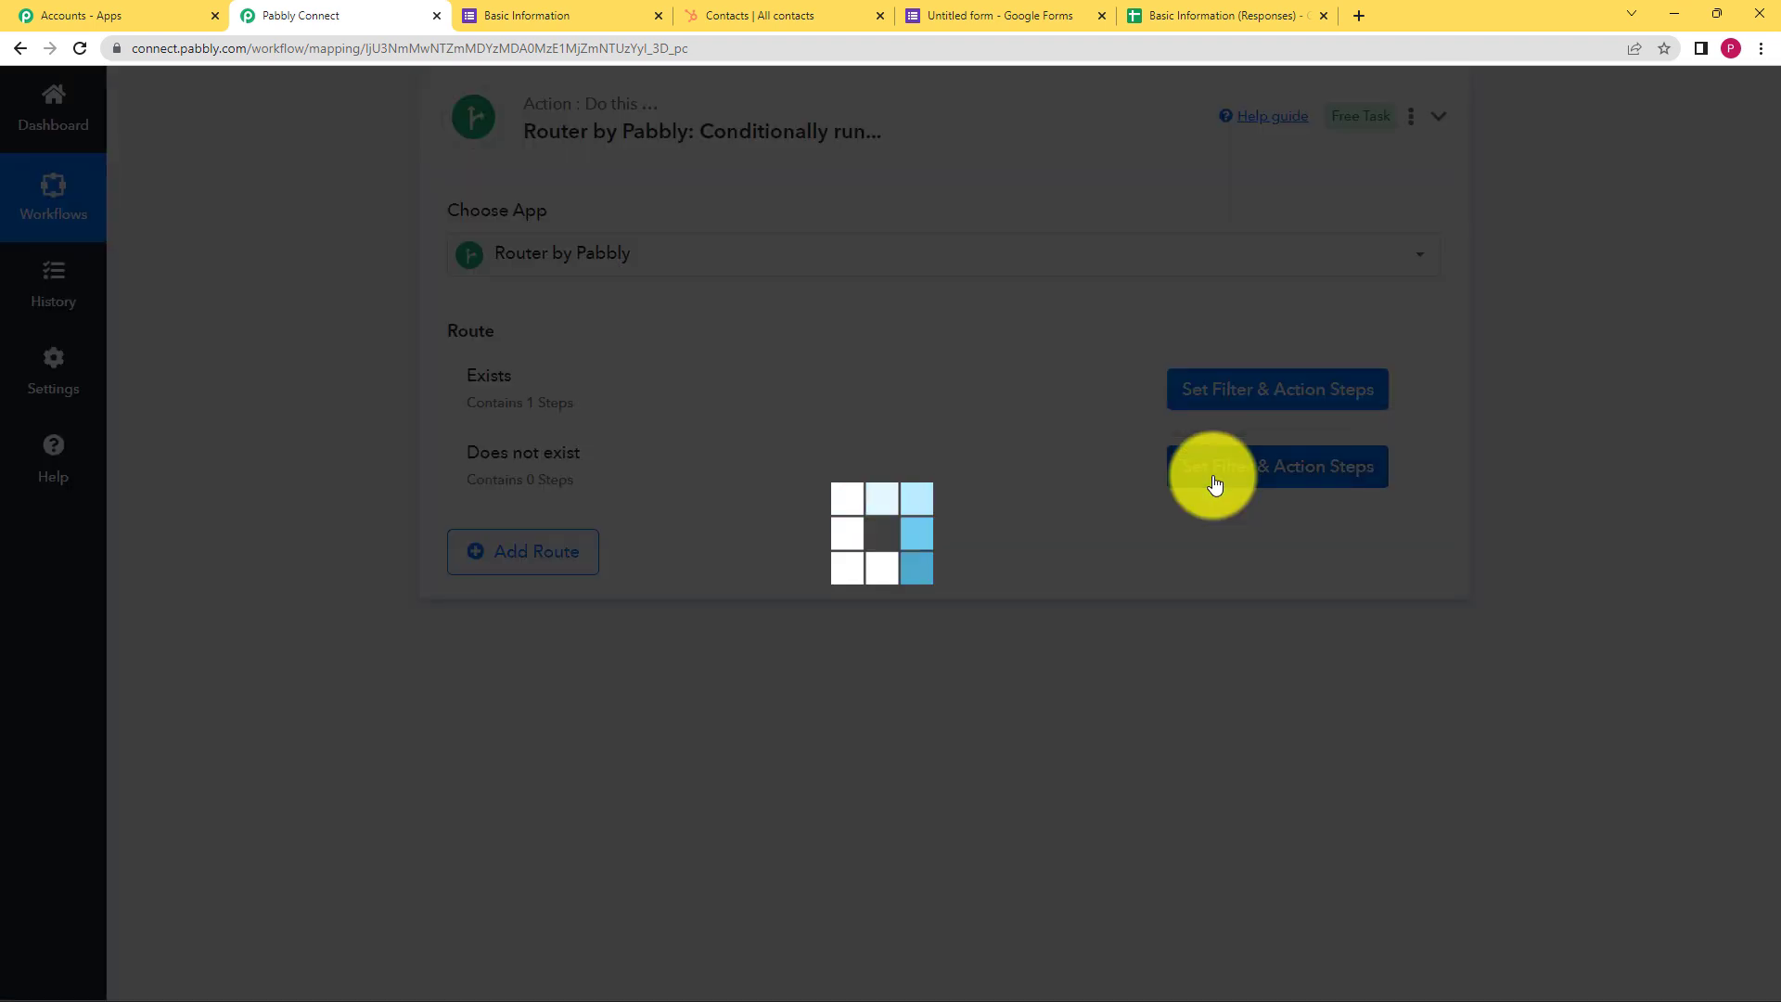
pyautogui.click(968, 295)
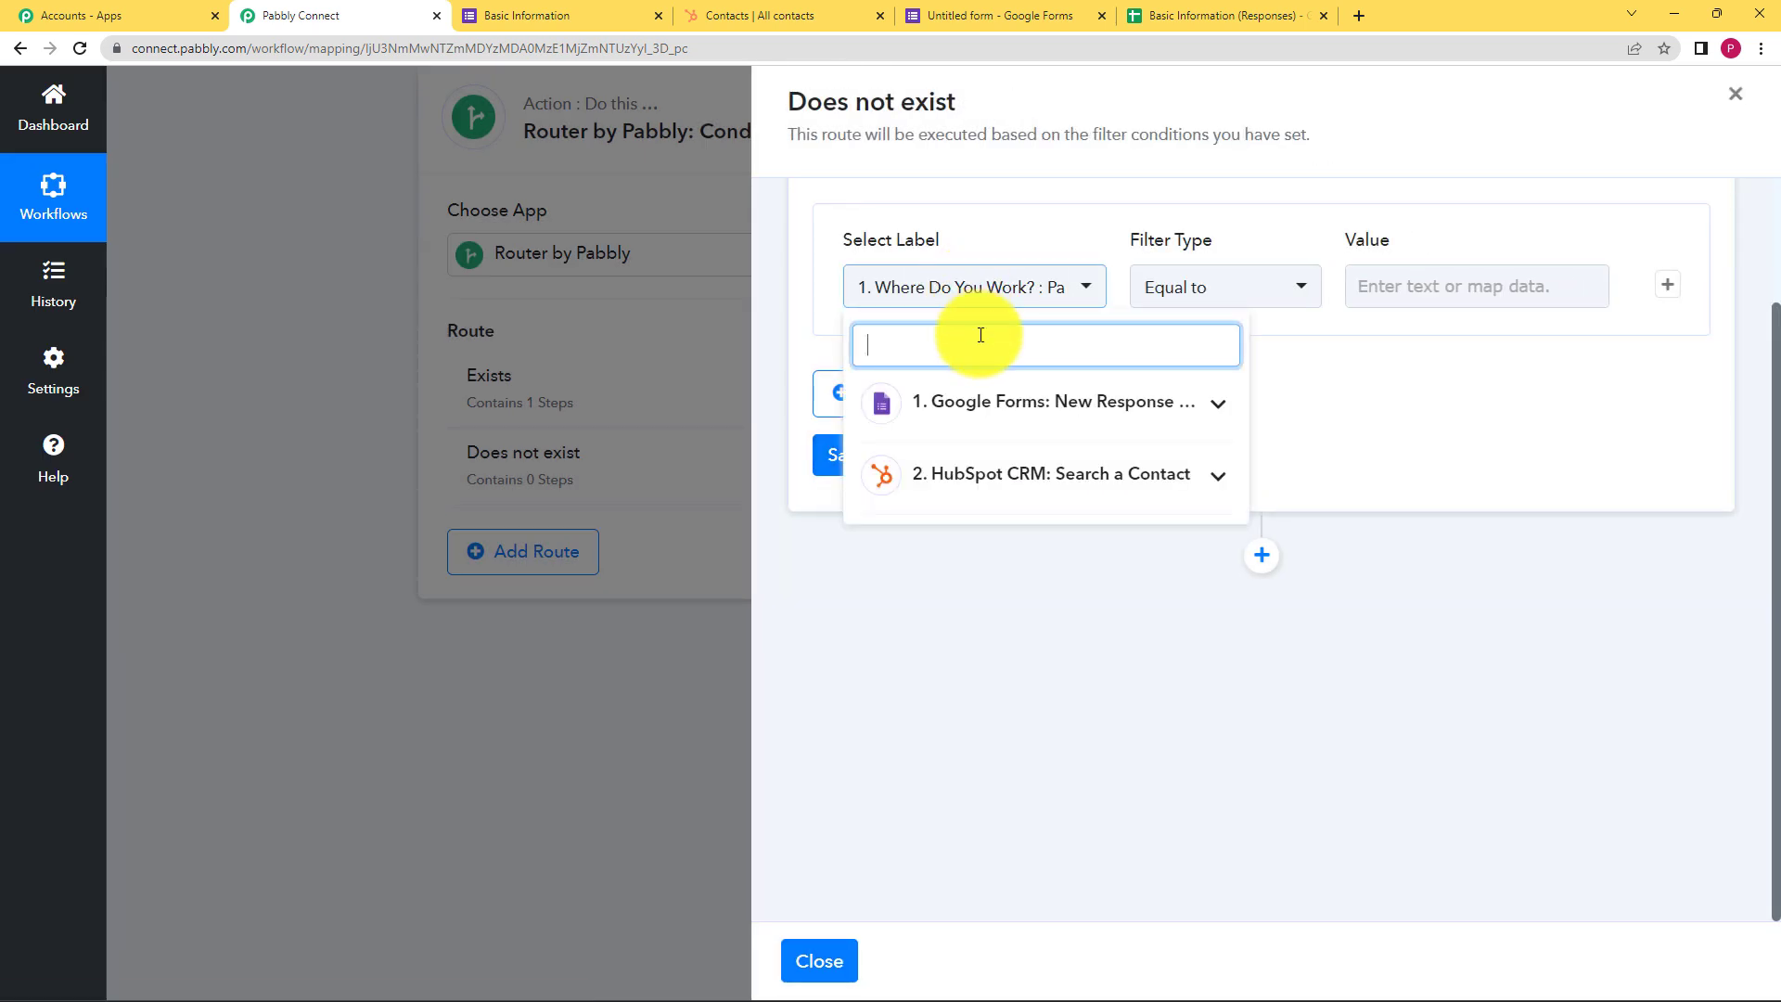
pyautogui.click(1022, 478)
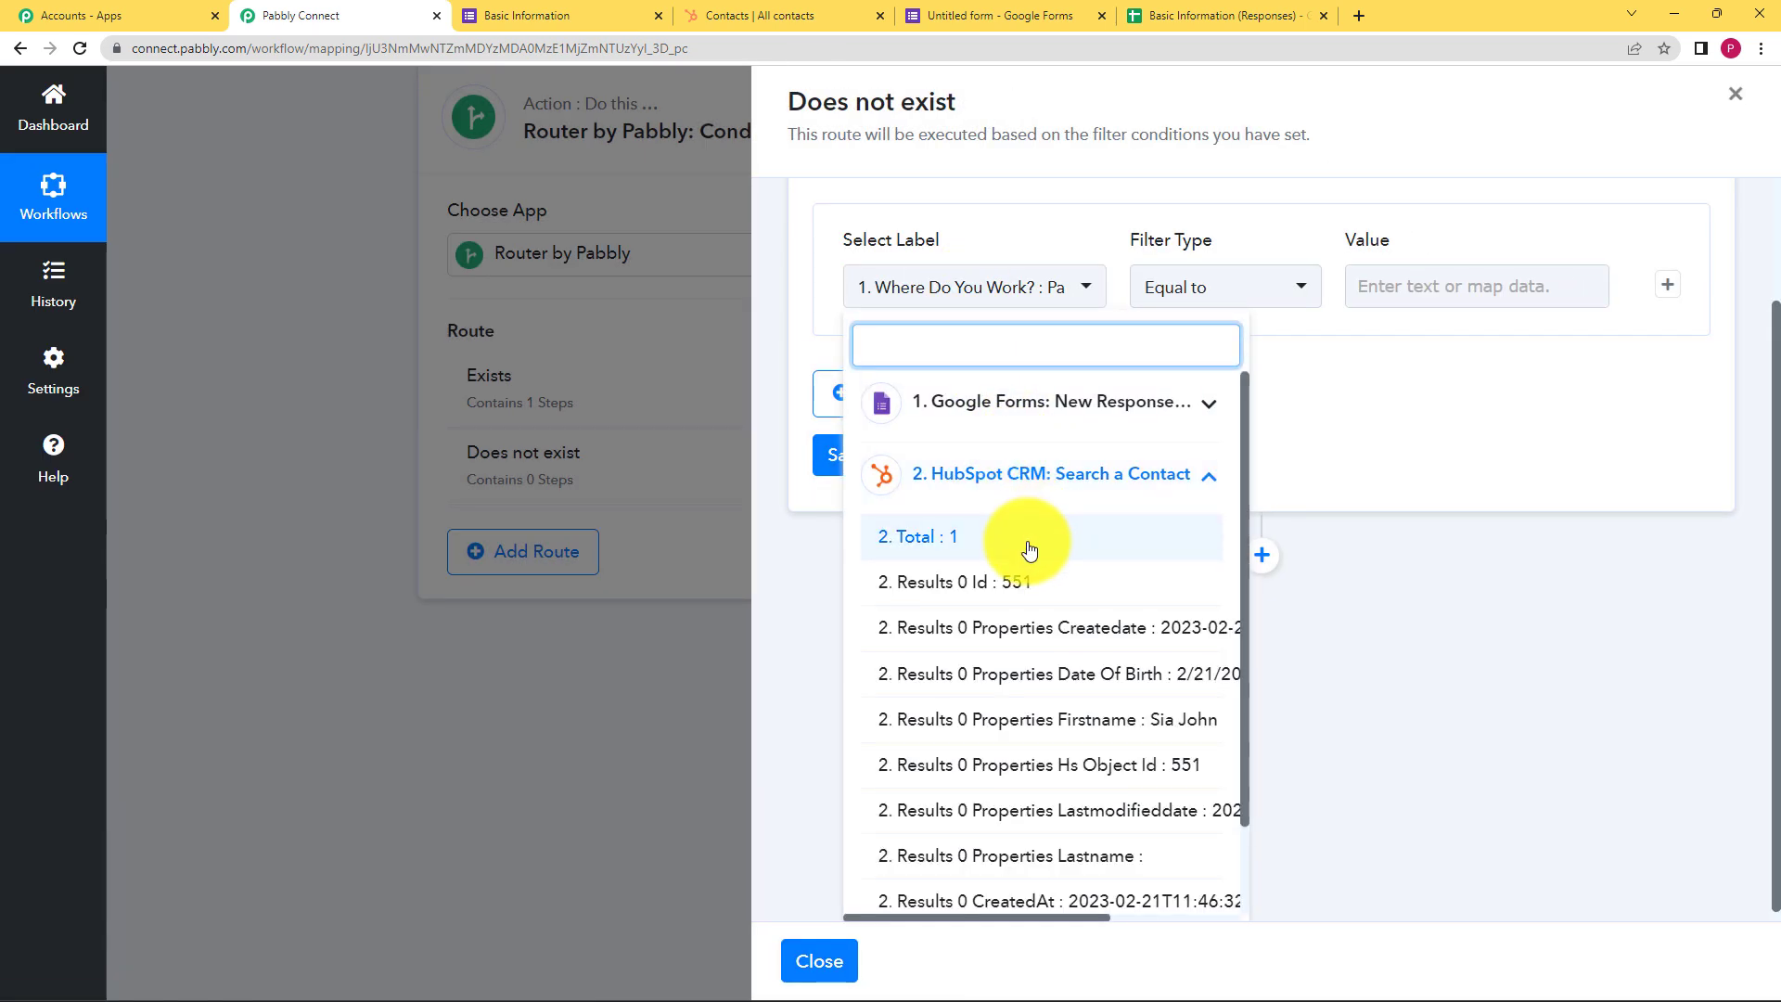
pyautogui.click(1028, 547)
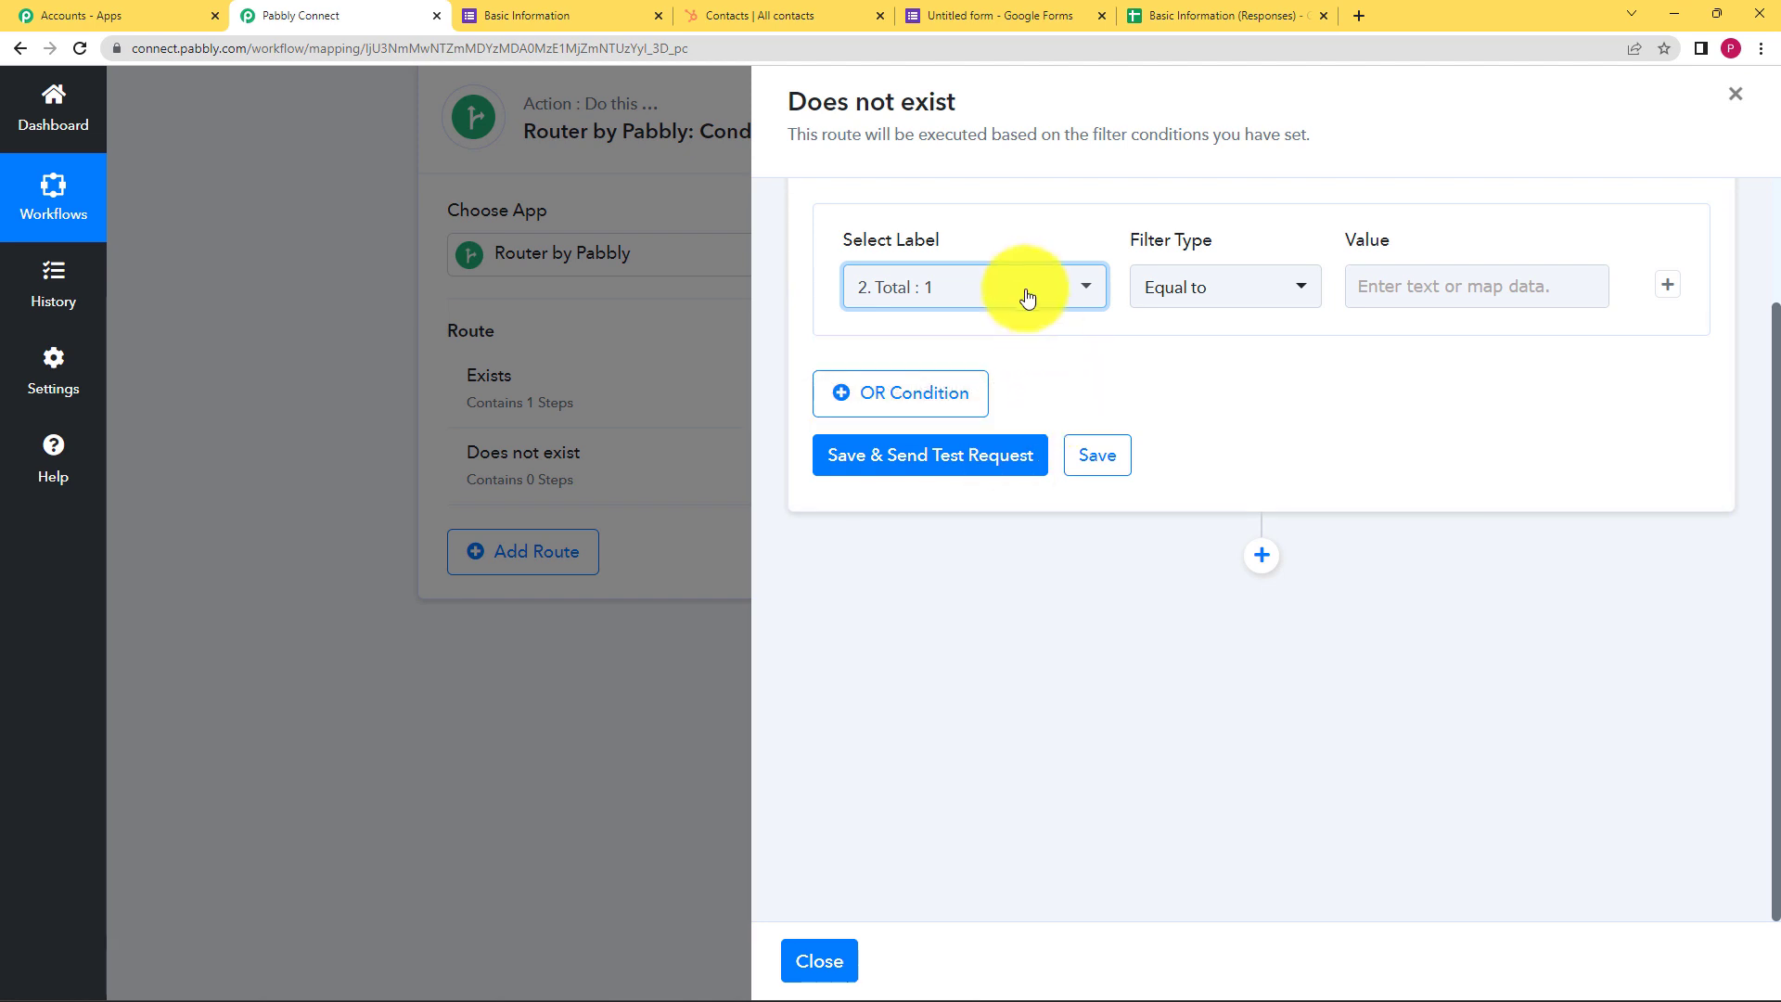
pyautogui.click(1417, 286)
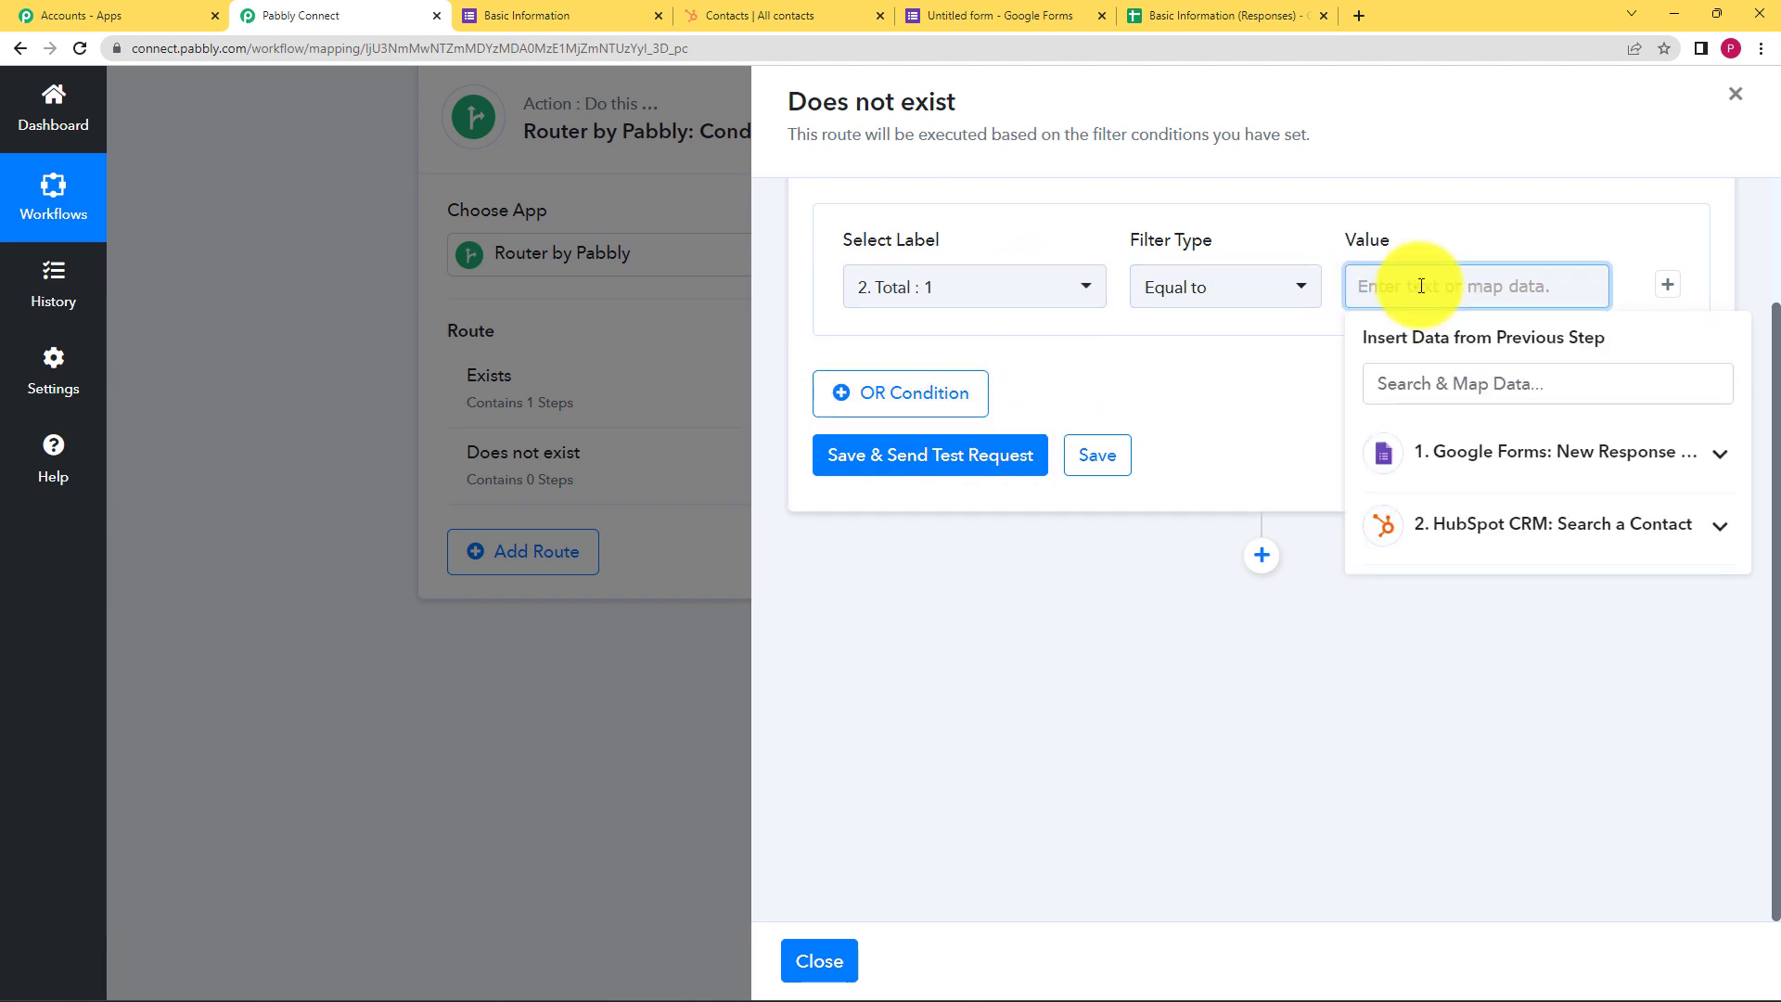
pyautogui.click(1193, 398)
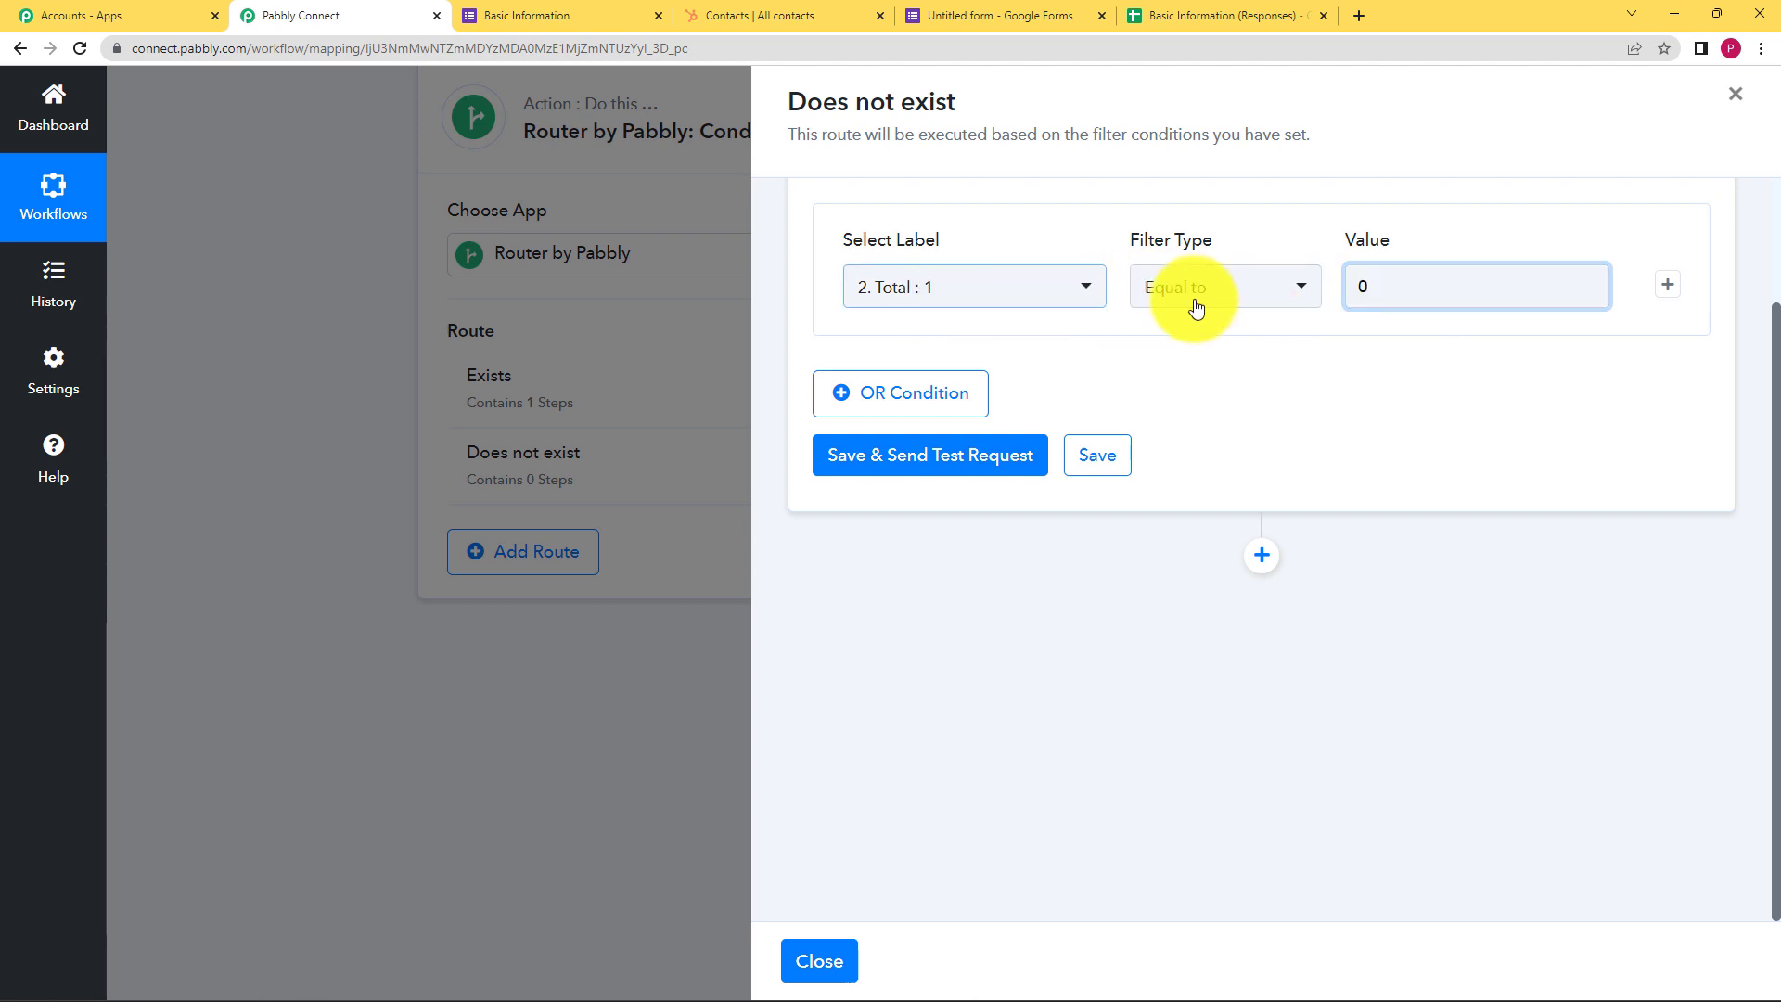
pyautogui.click(1406, 290)
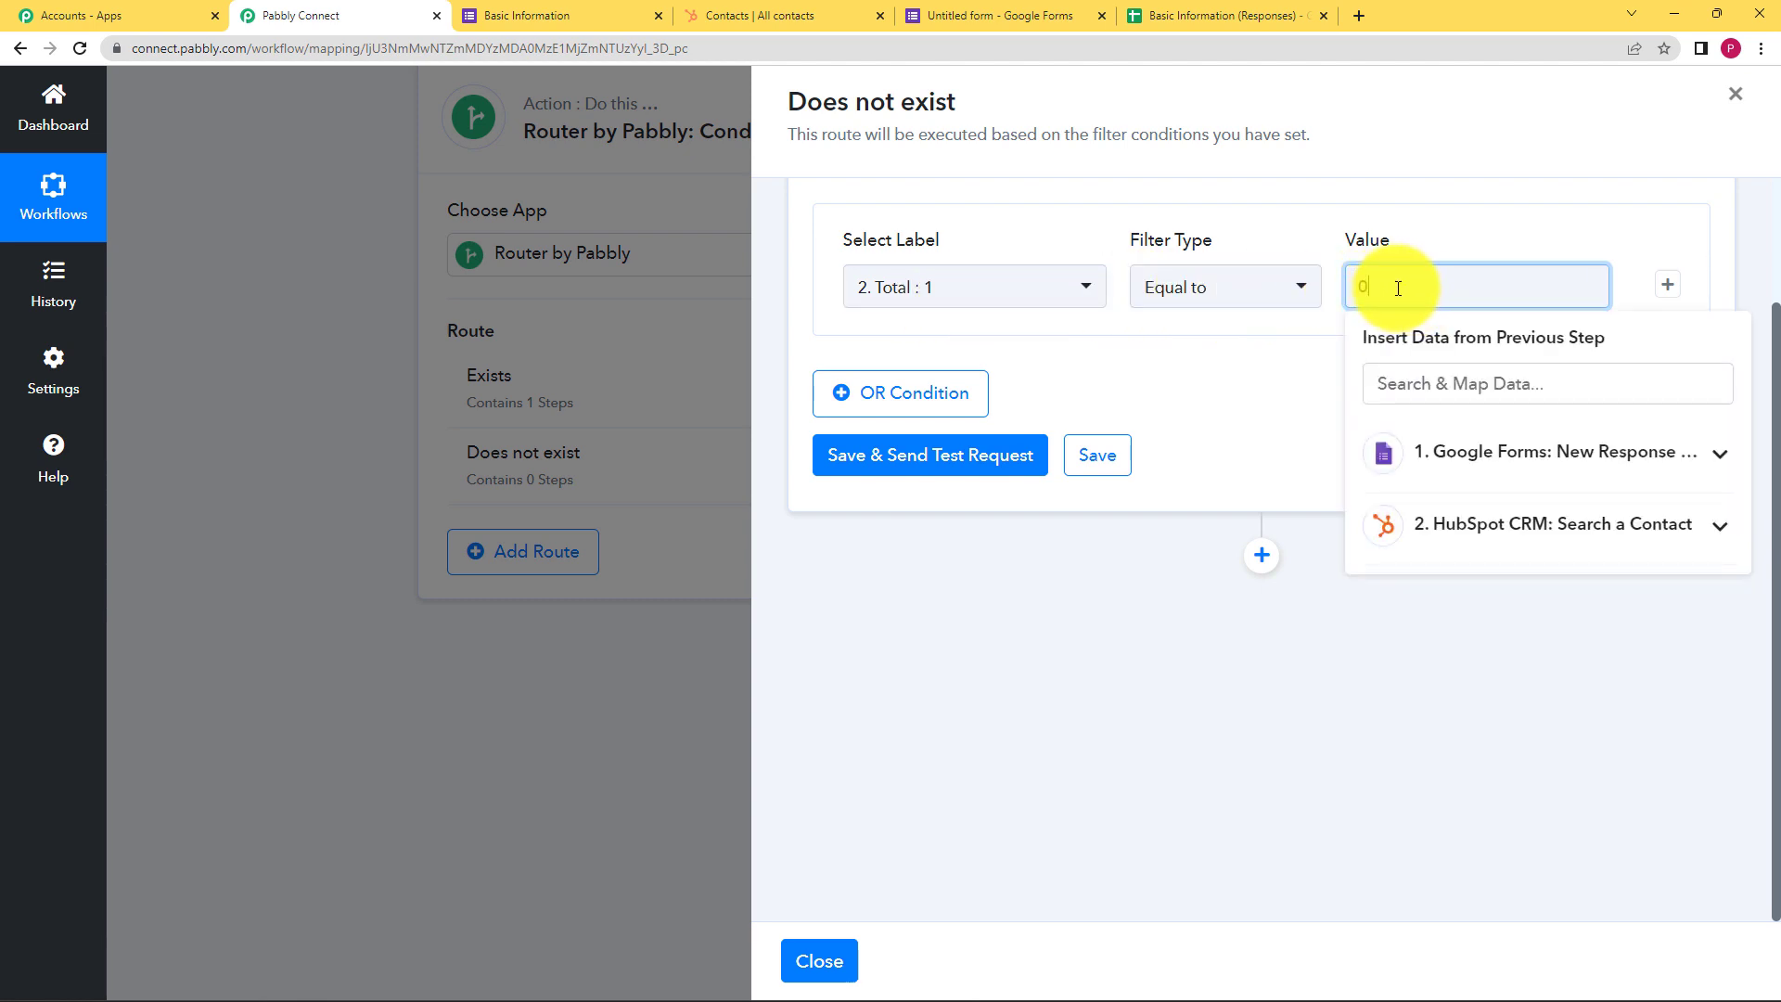
pyautogui.write('0')
pyautogui.click(1308, 380)
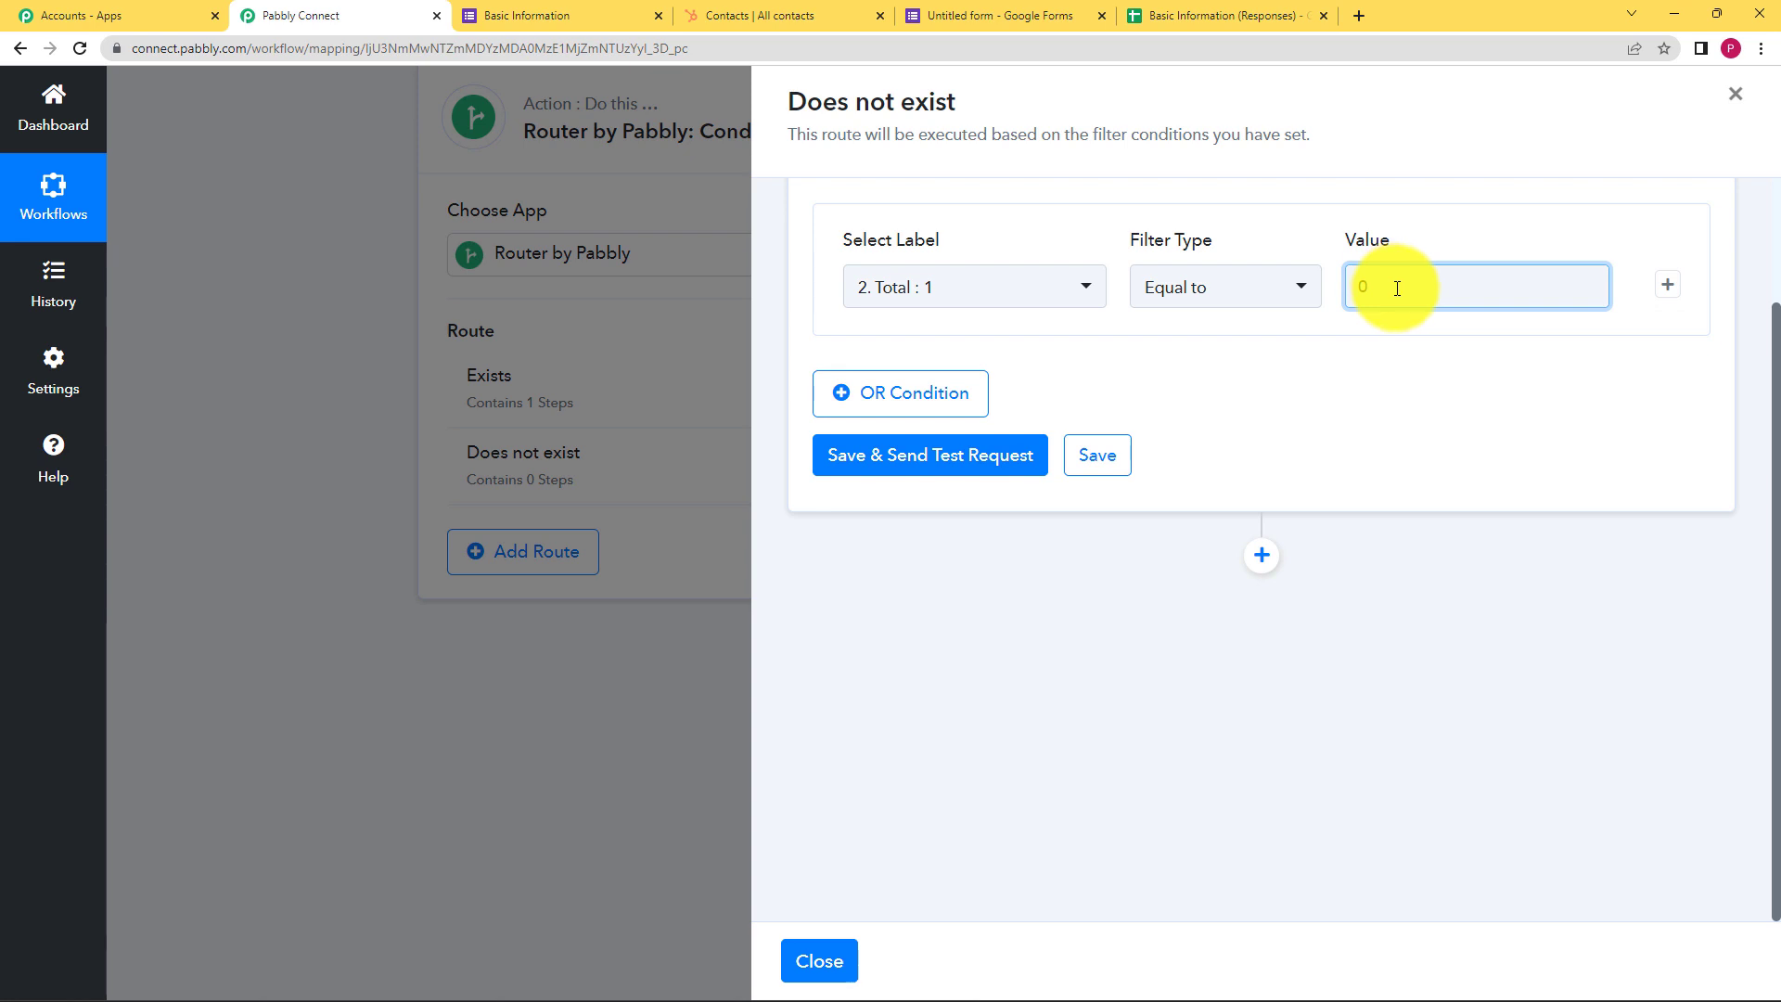
pyautogui.click(1399, 287)
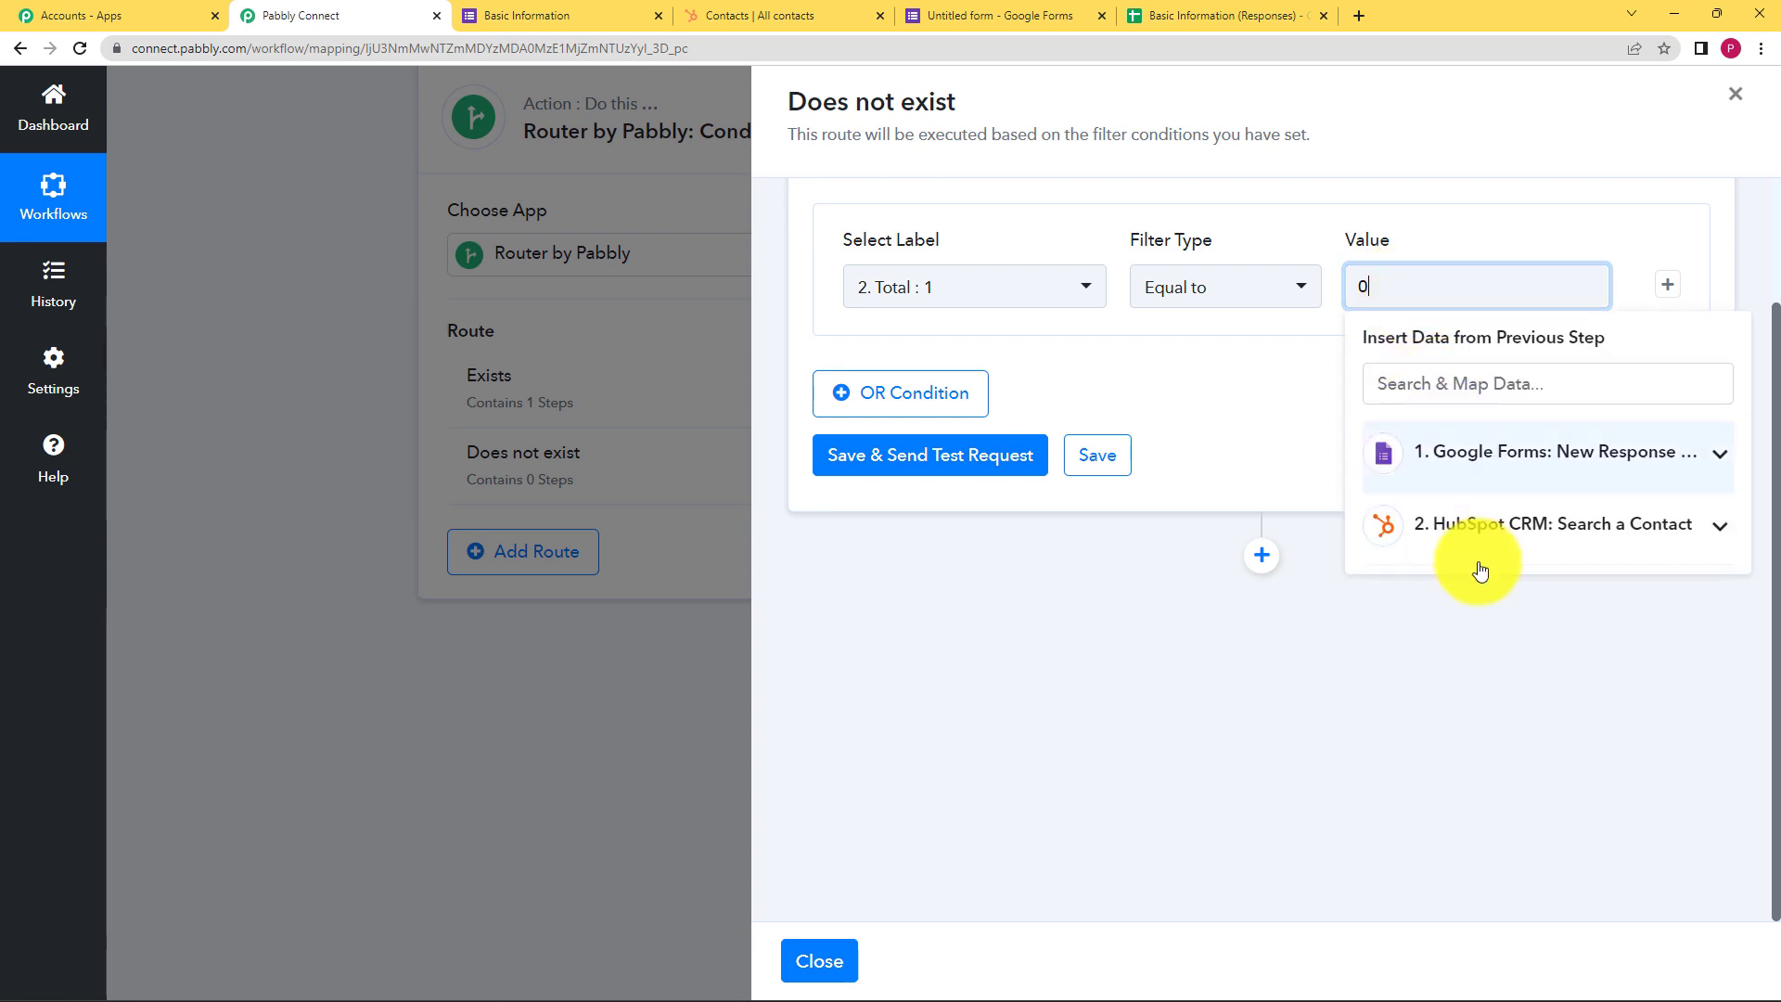
pyautogui.click(1239, 449)
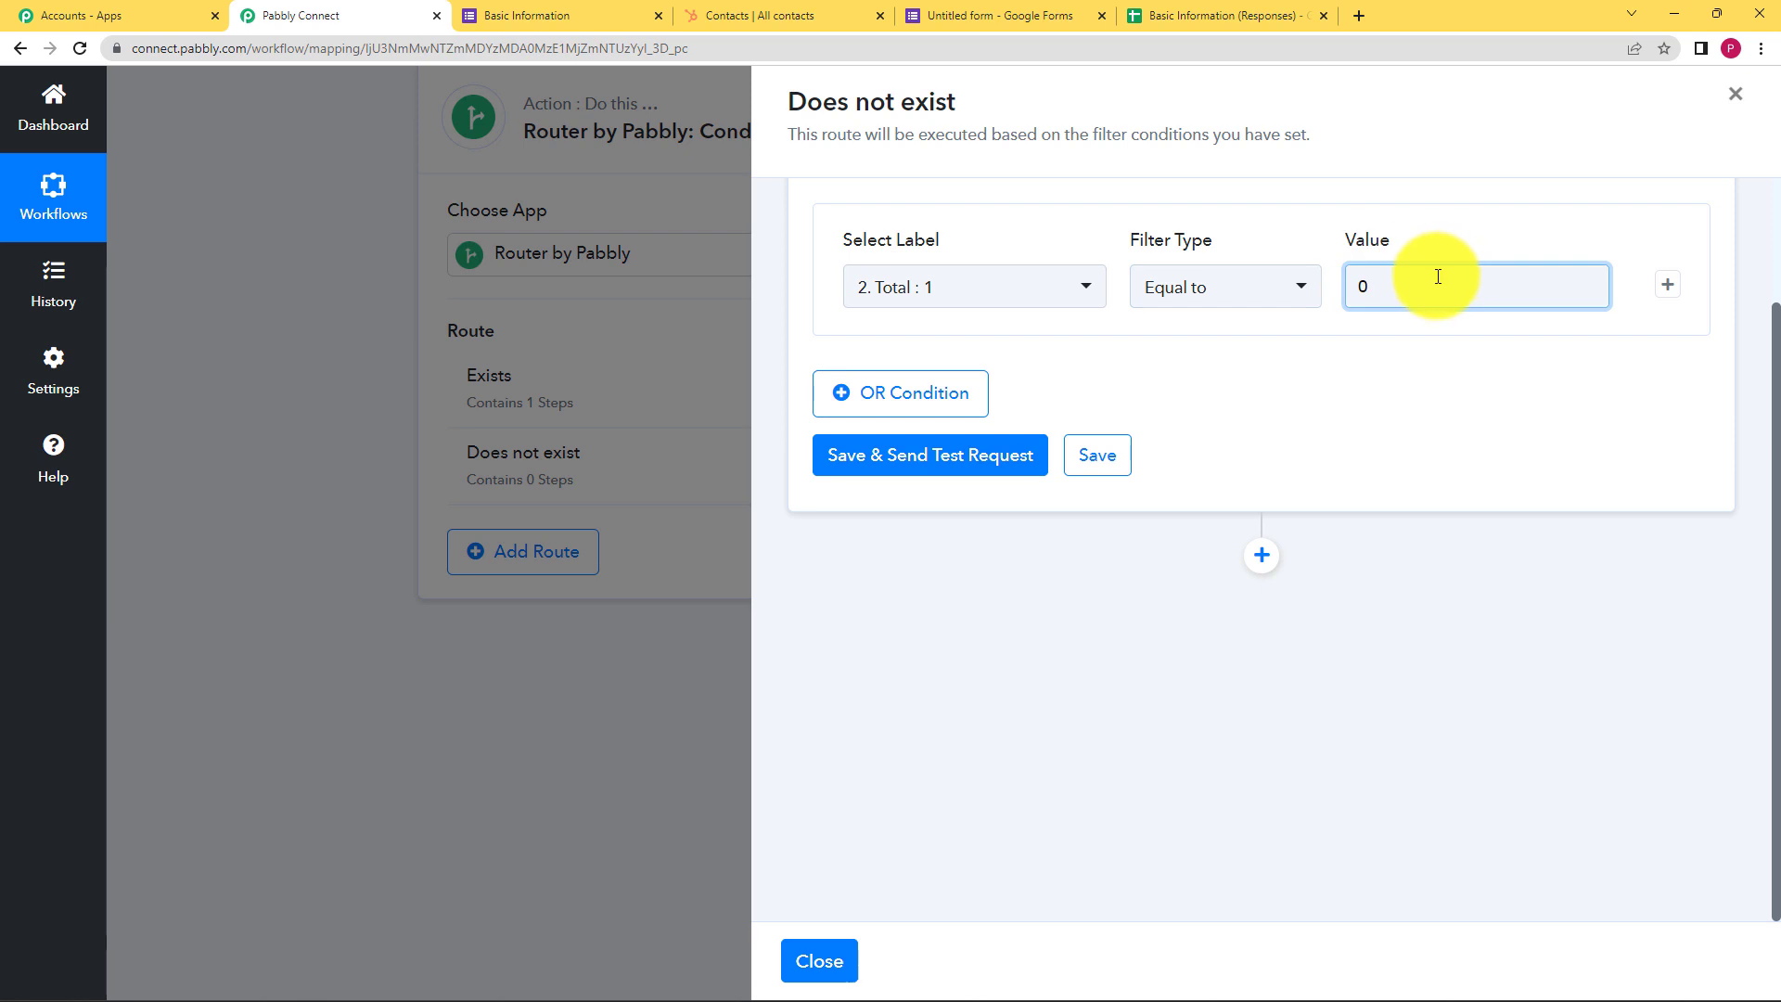
# Test the filter and review the error status with message 'Condition is false'
pyautogui.click(939, 475)
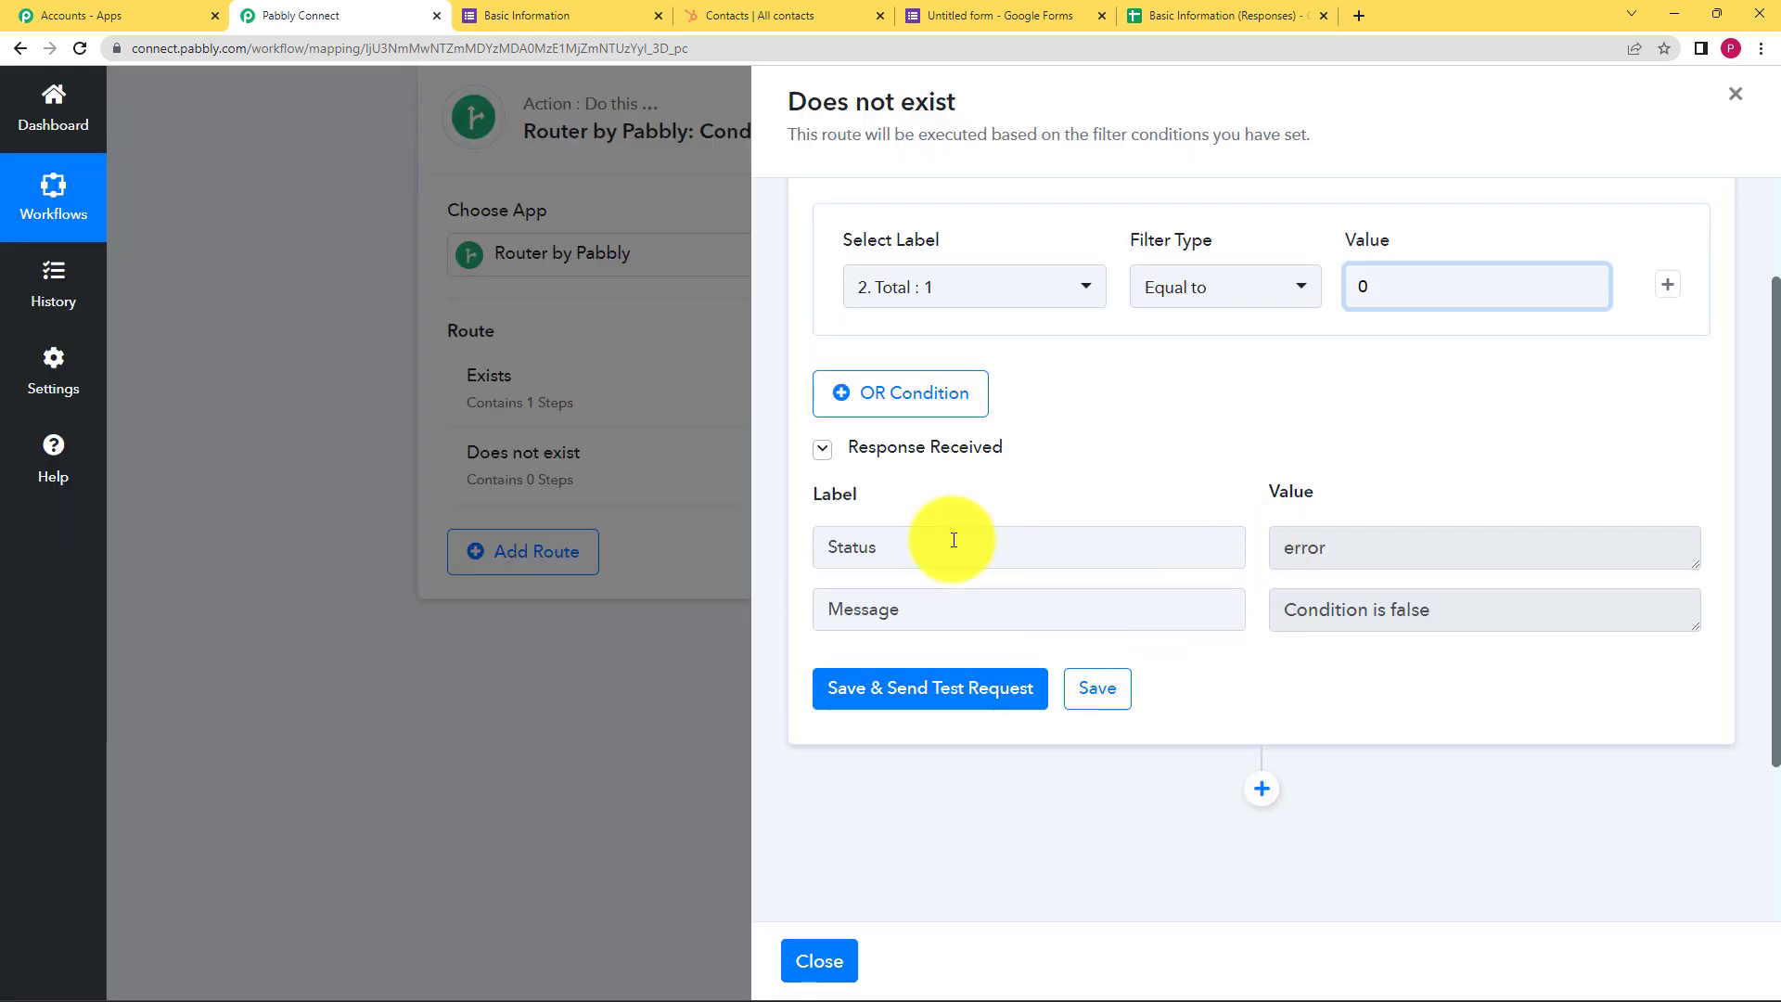
pyautogui.doubleClick(1339, 546)
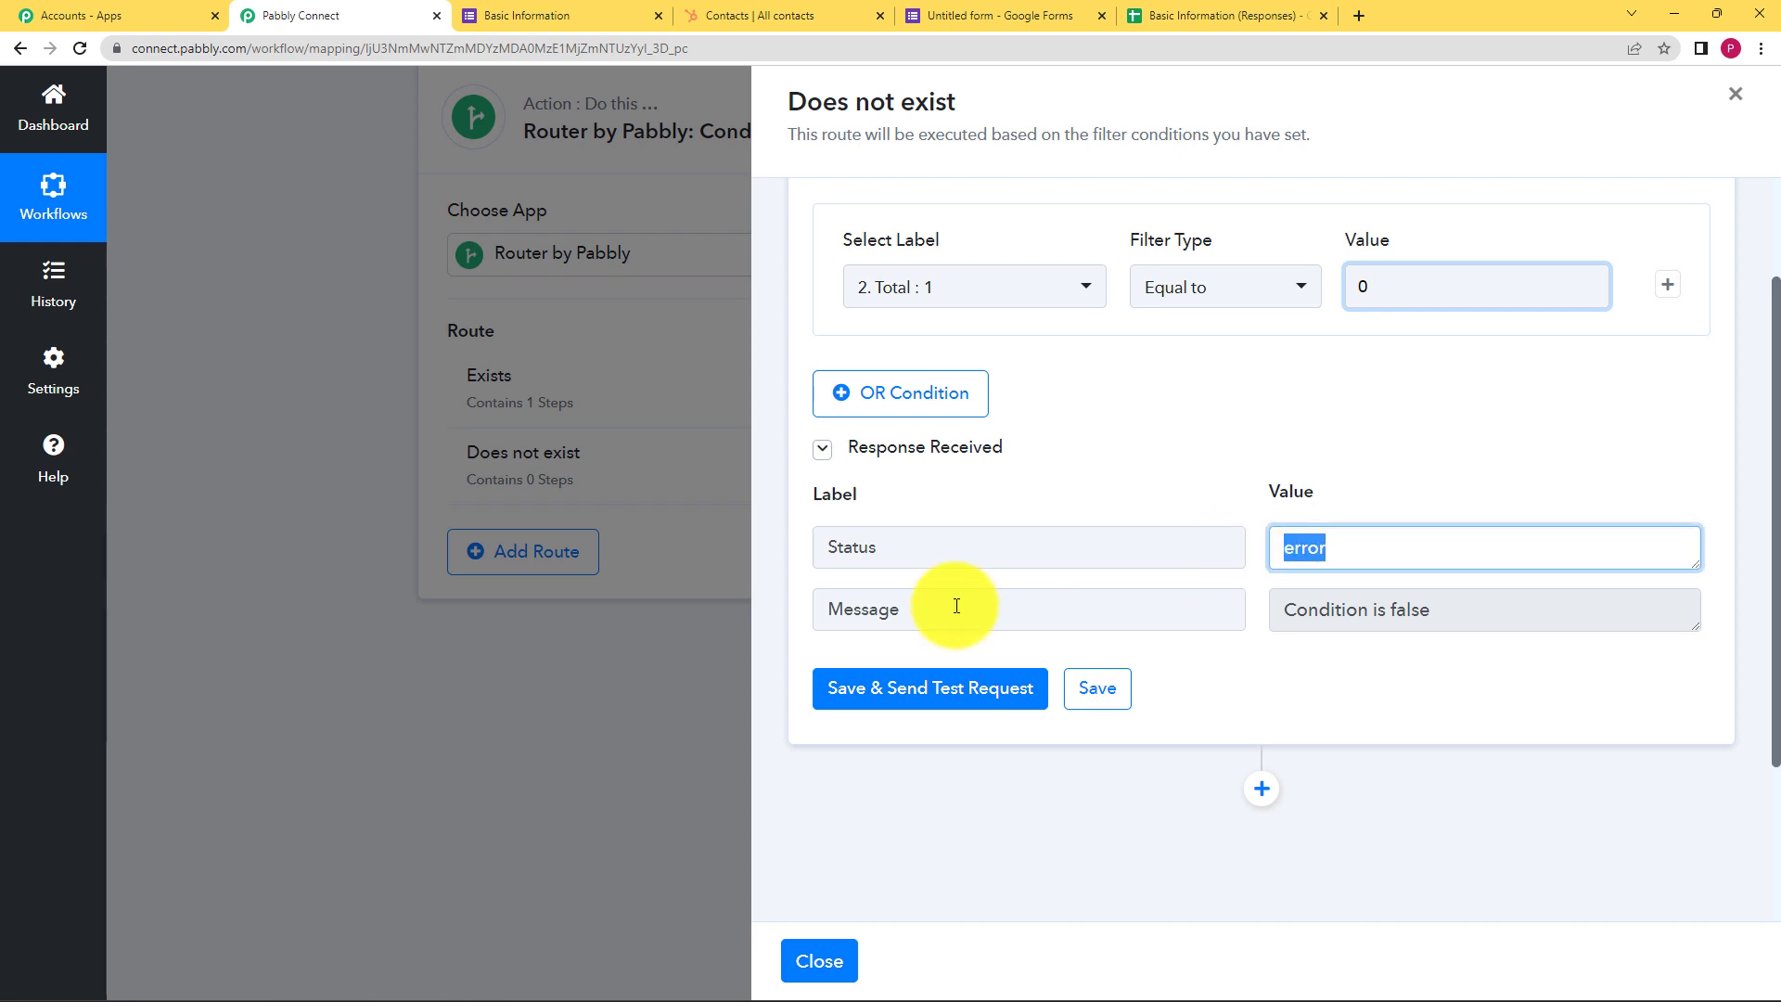
pyautogui.click(1407, 612)
pyautogui.moveTo(1407, 611); pyautogui.dragTo(1273, 627)
pyautogui.click(1321, 725)
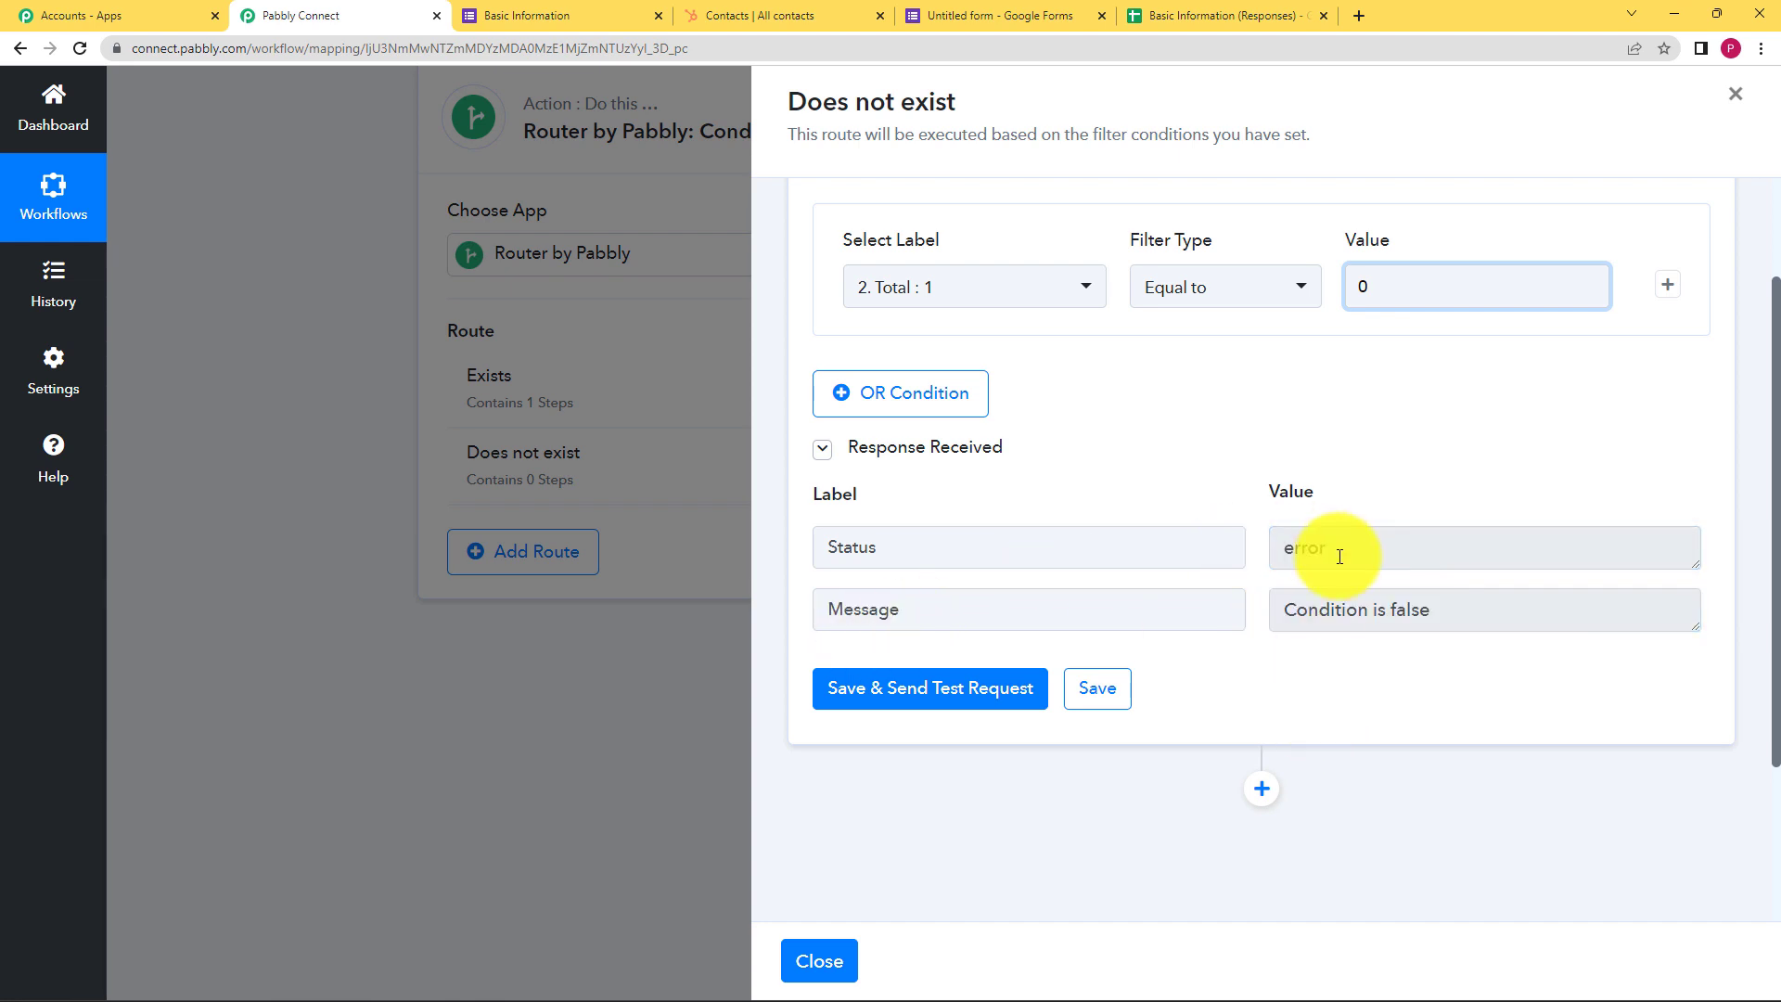
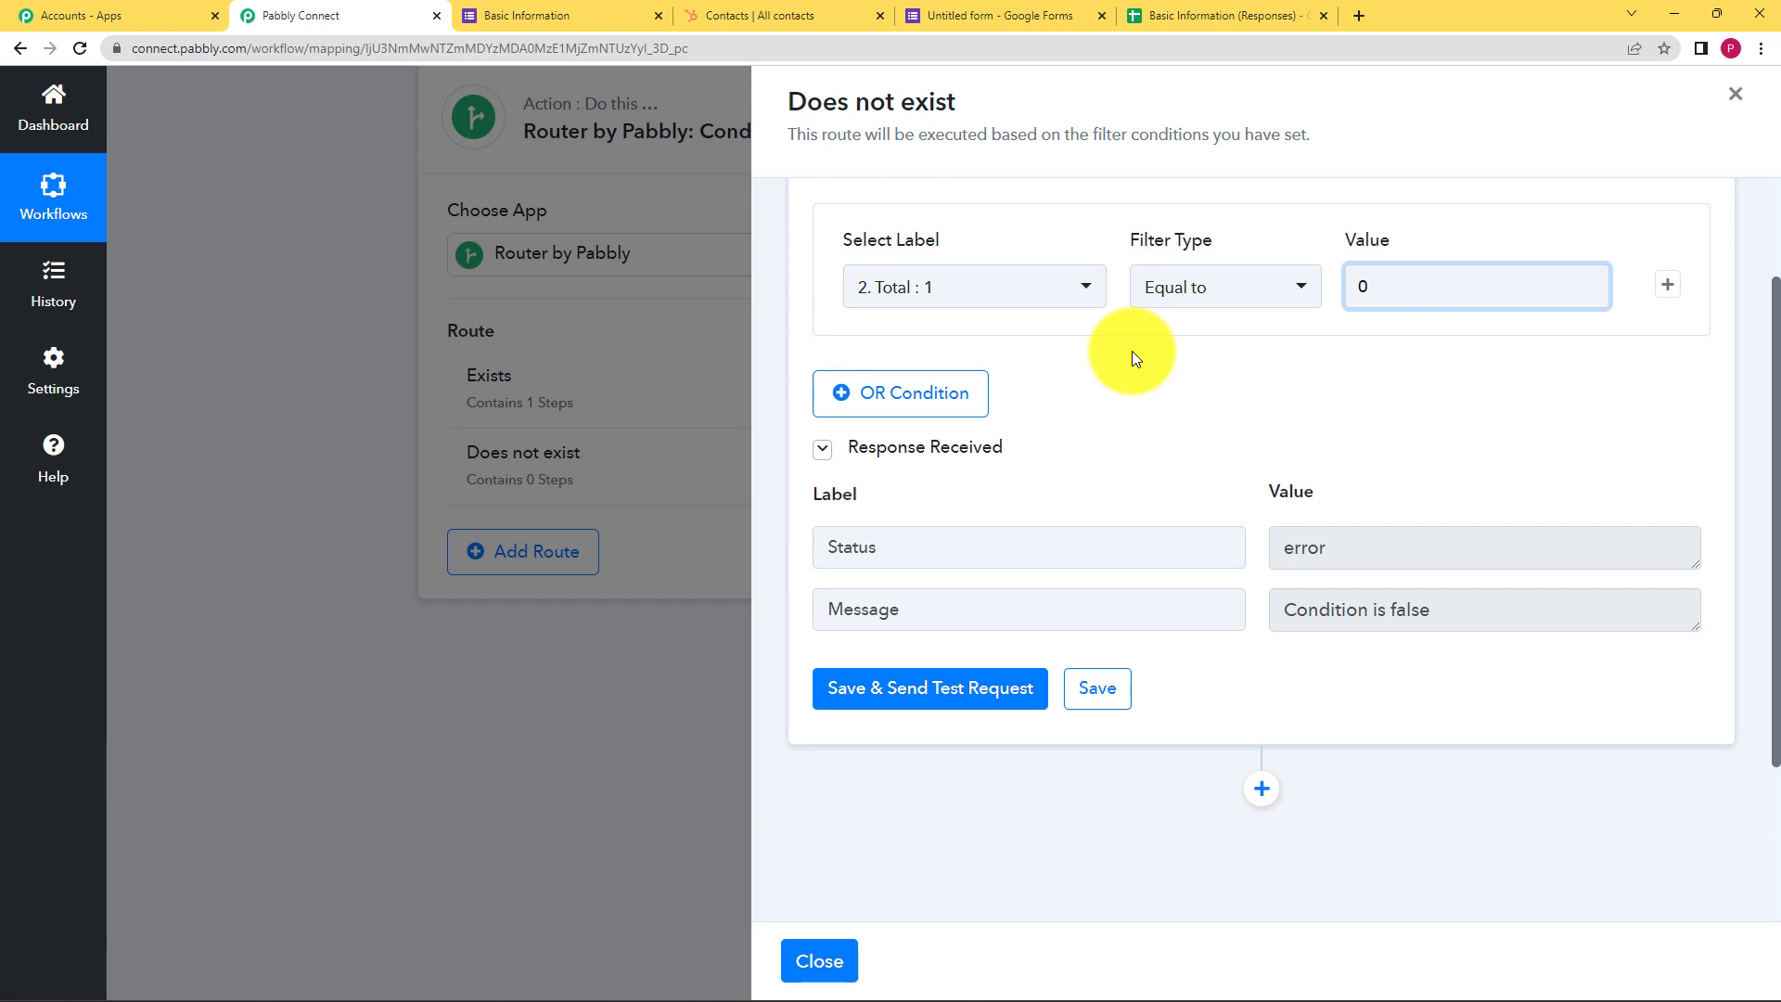
# Save the Does not exist route's filter (2. Total equal to 0) and acknowledge the confirmation
pyautogui.click(1103, 691)
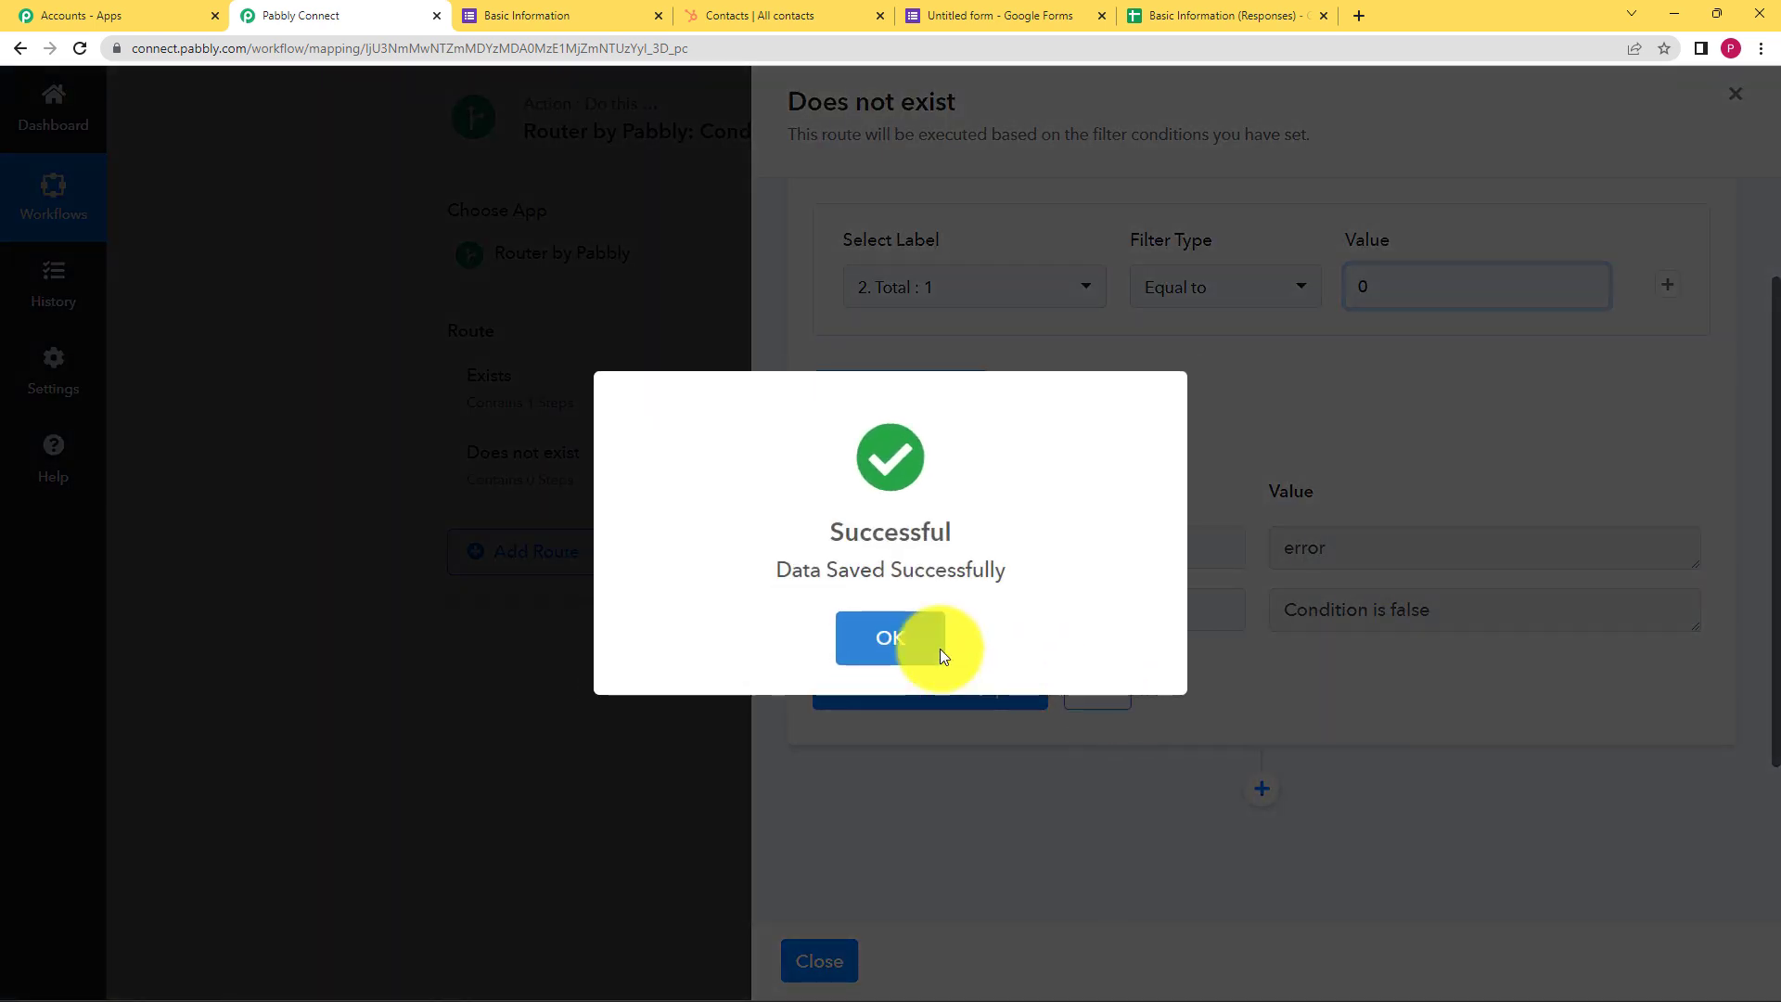
pyautogui.click(914, 616)
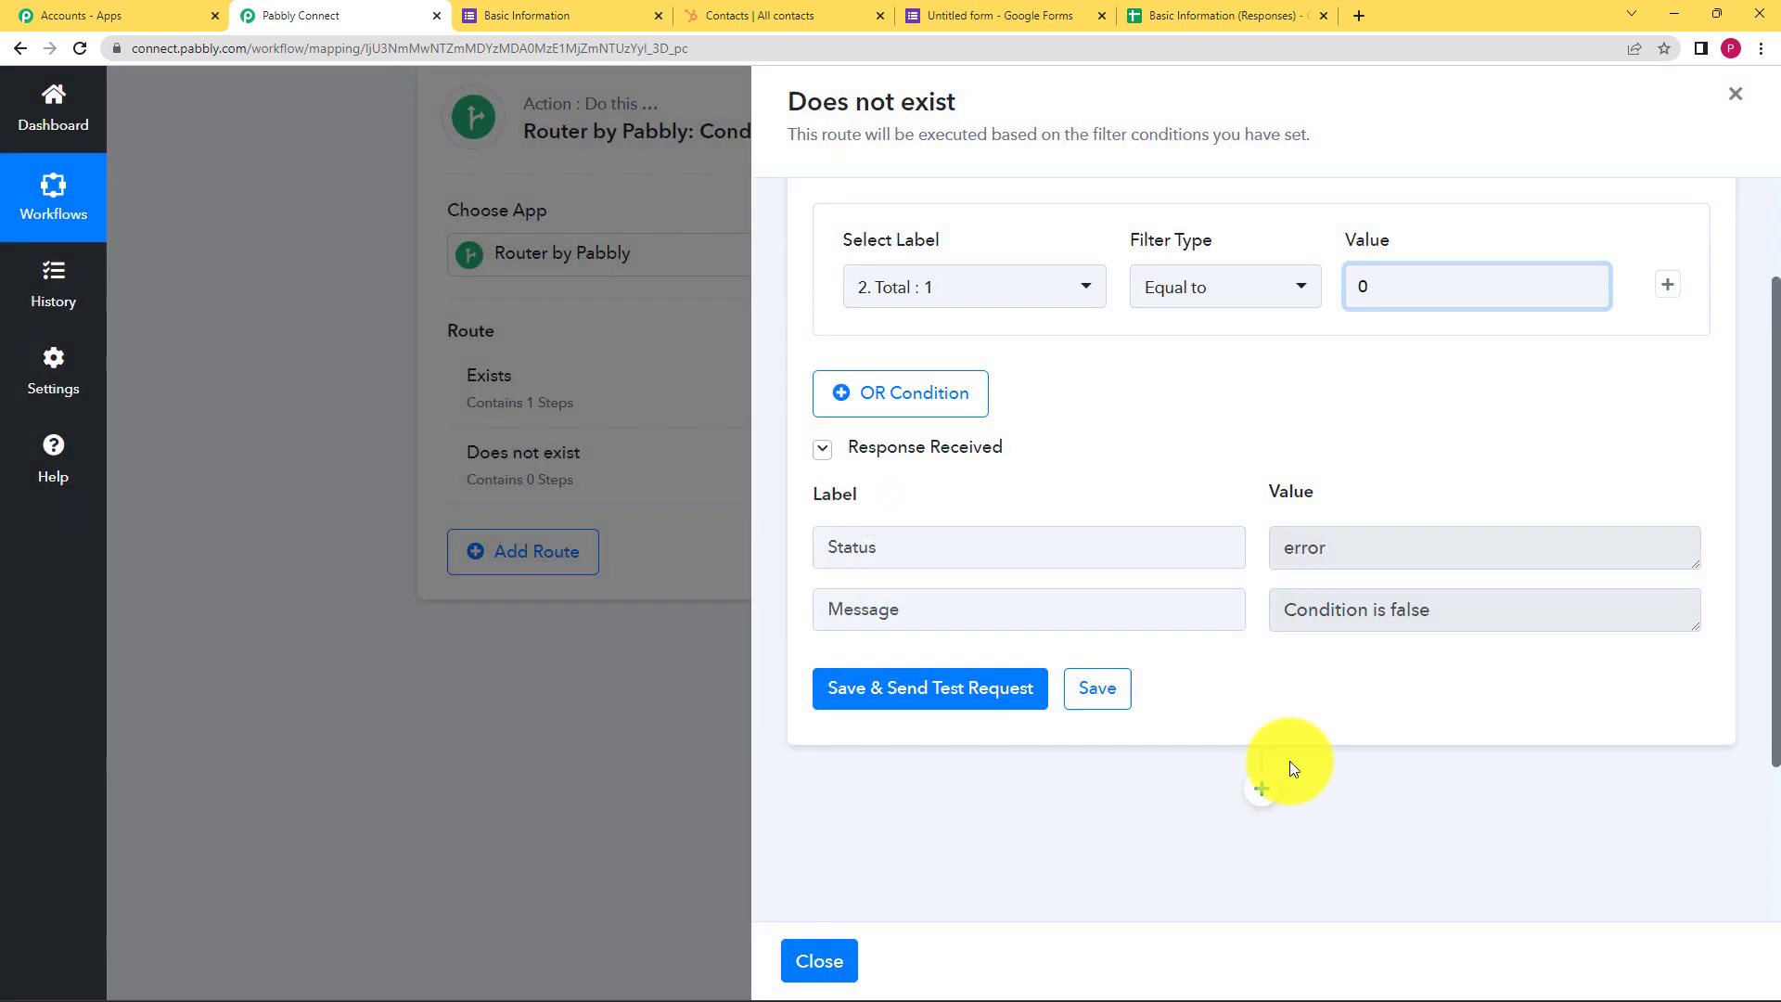
# Add a HubSpot CRM 'Create a Contact' action under the Does not exist route
pyautogui.click(1263, 791)
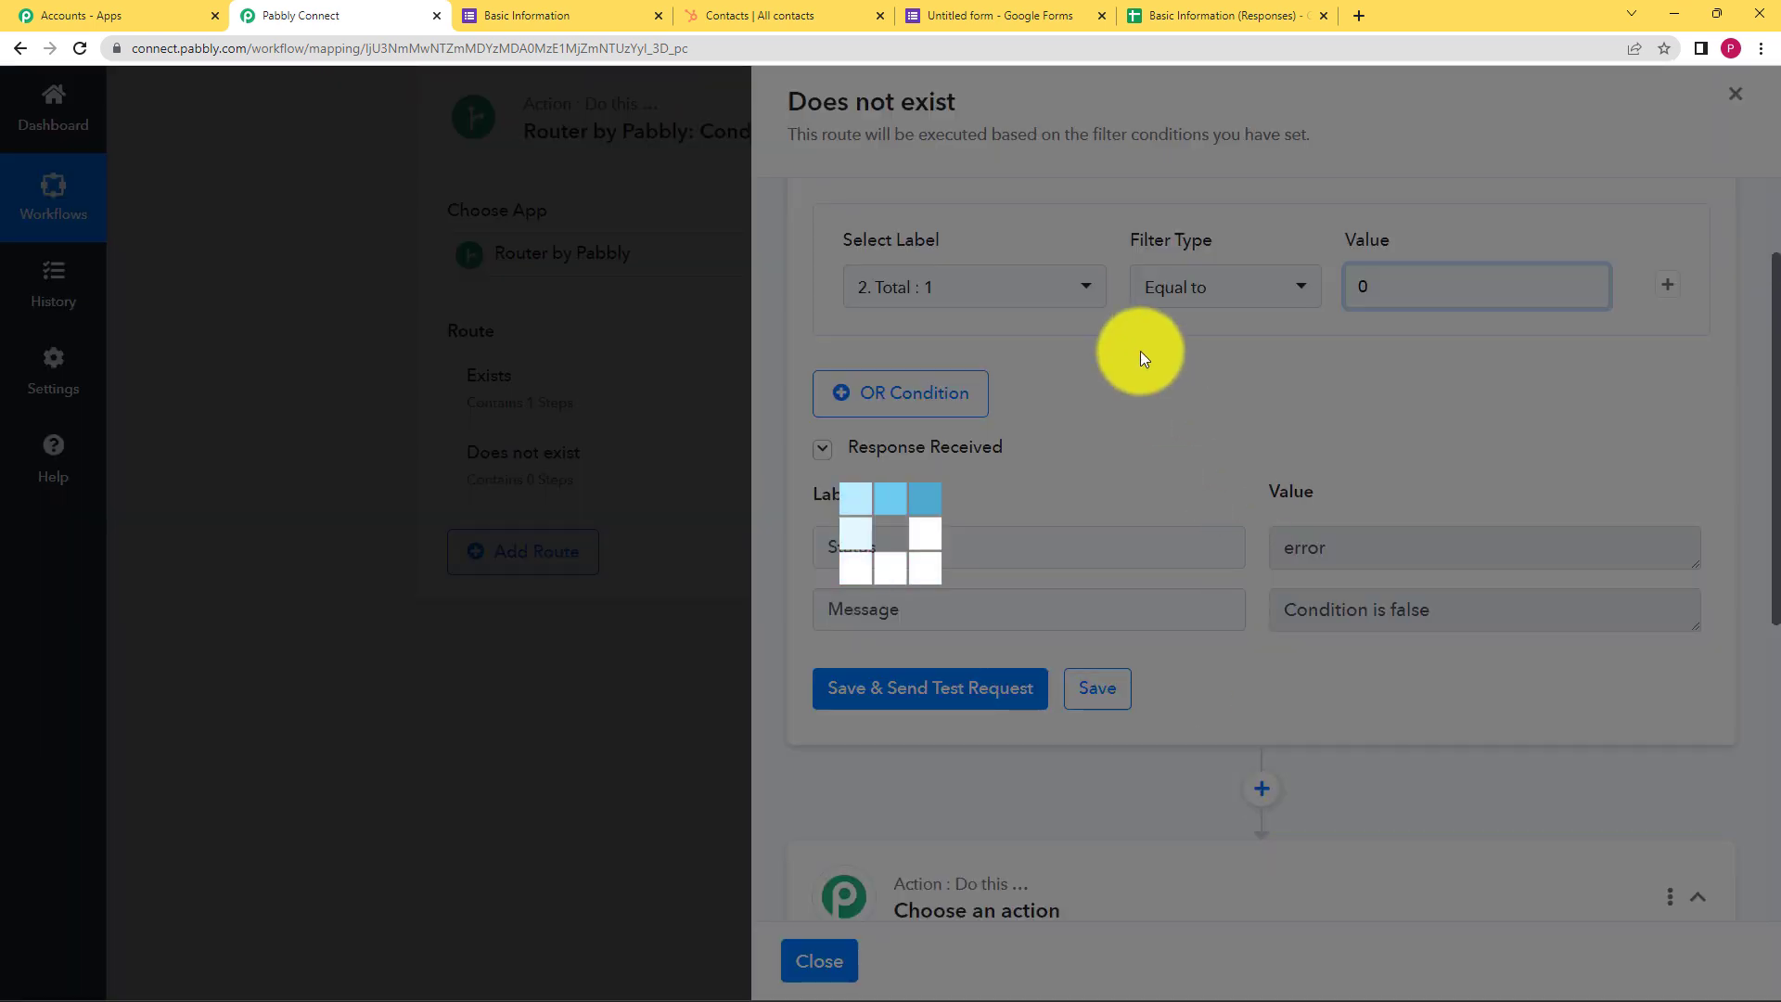
pyautogui.scroll(2, 1038, 314)
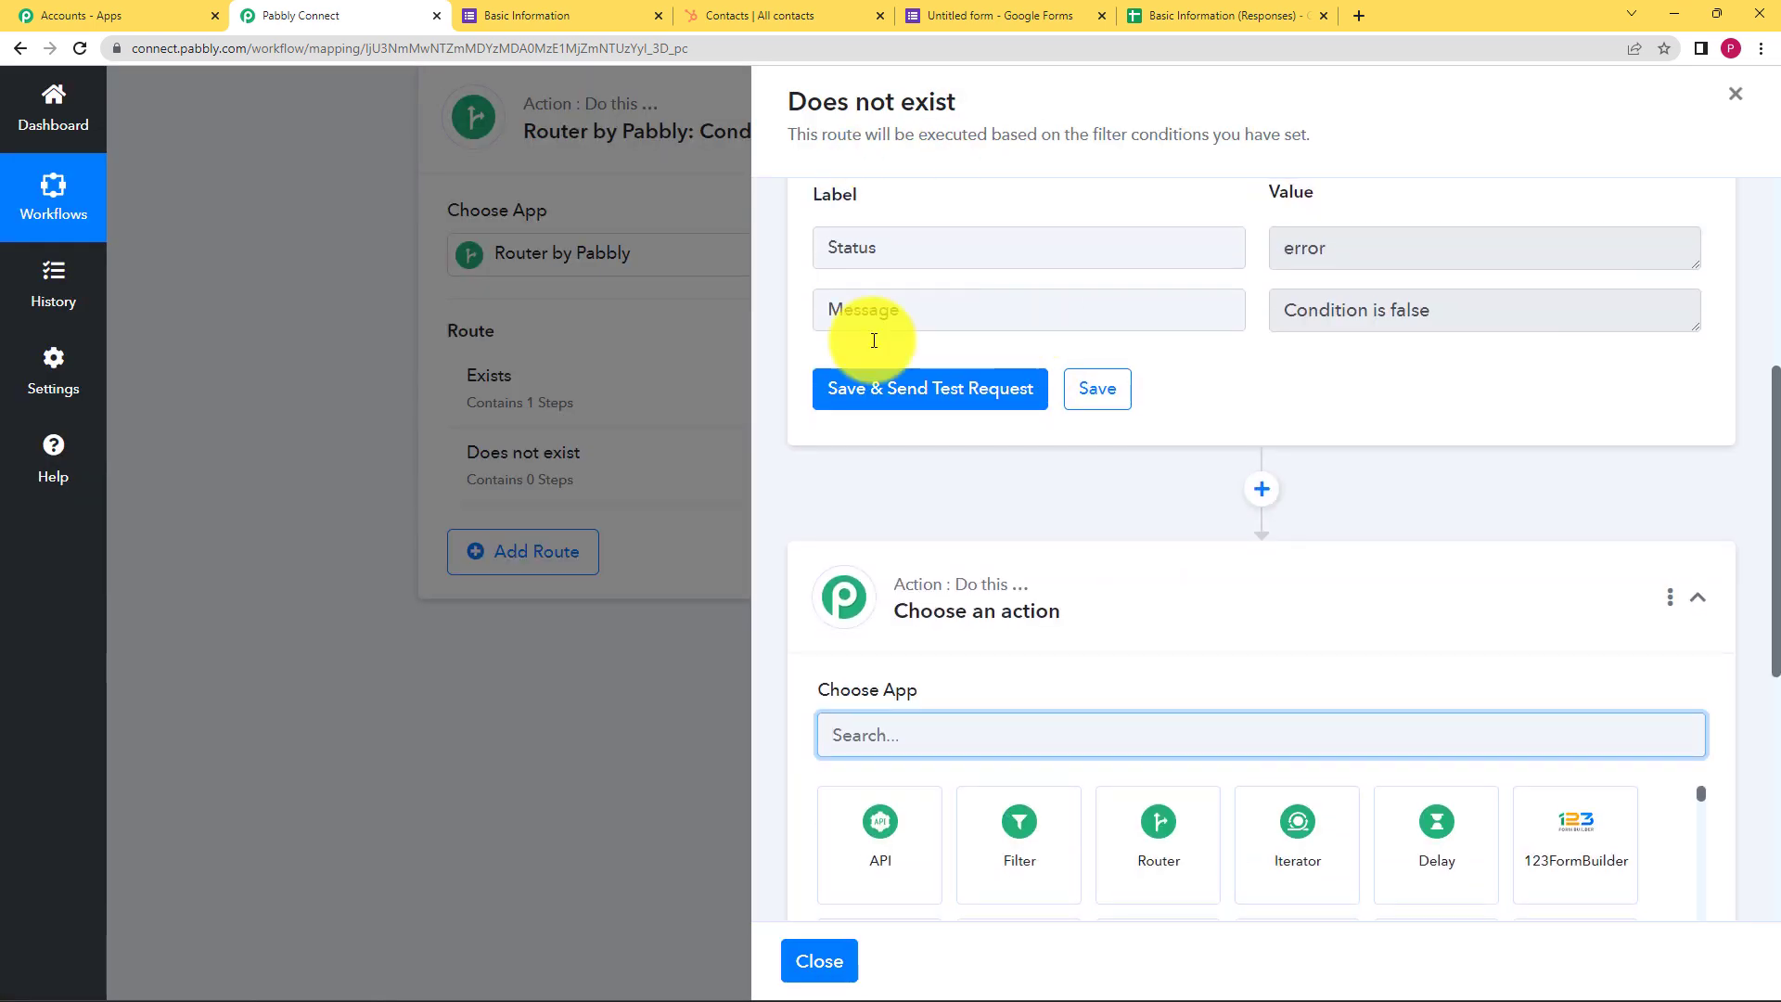
pyautogui.scroll(-3, 1076, 489)
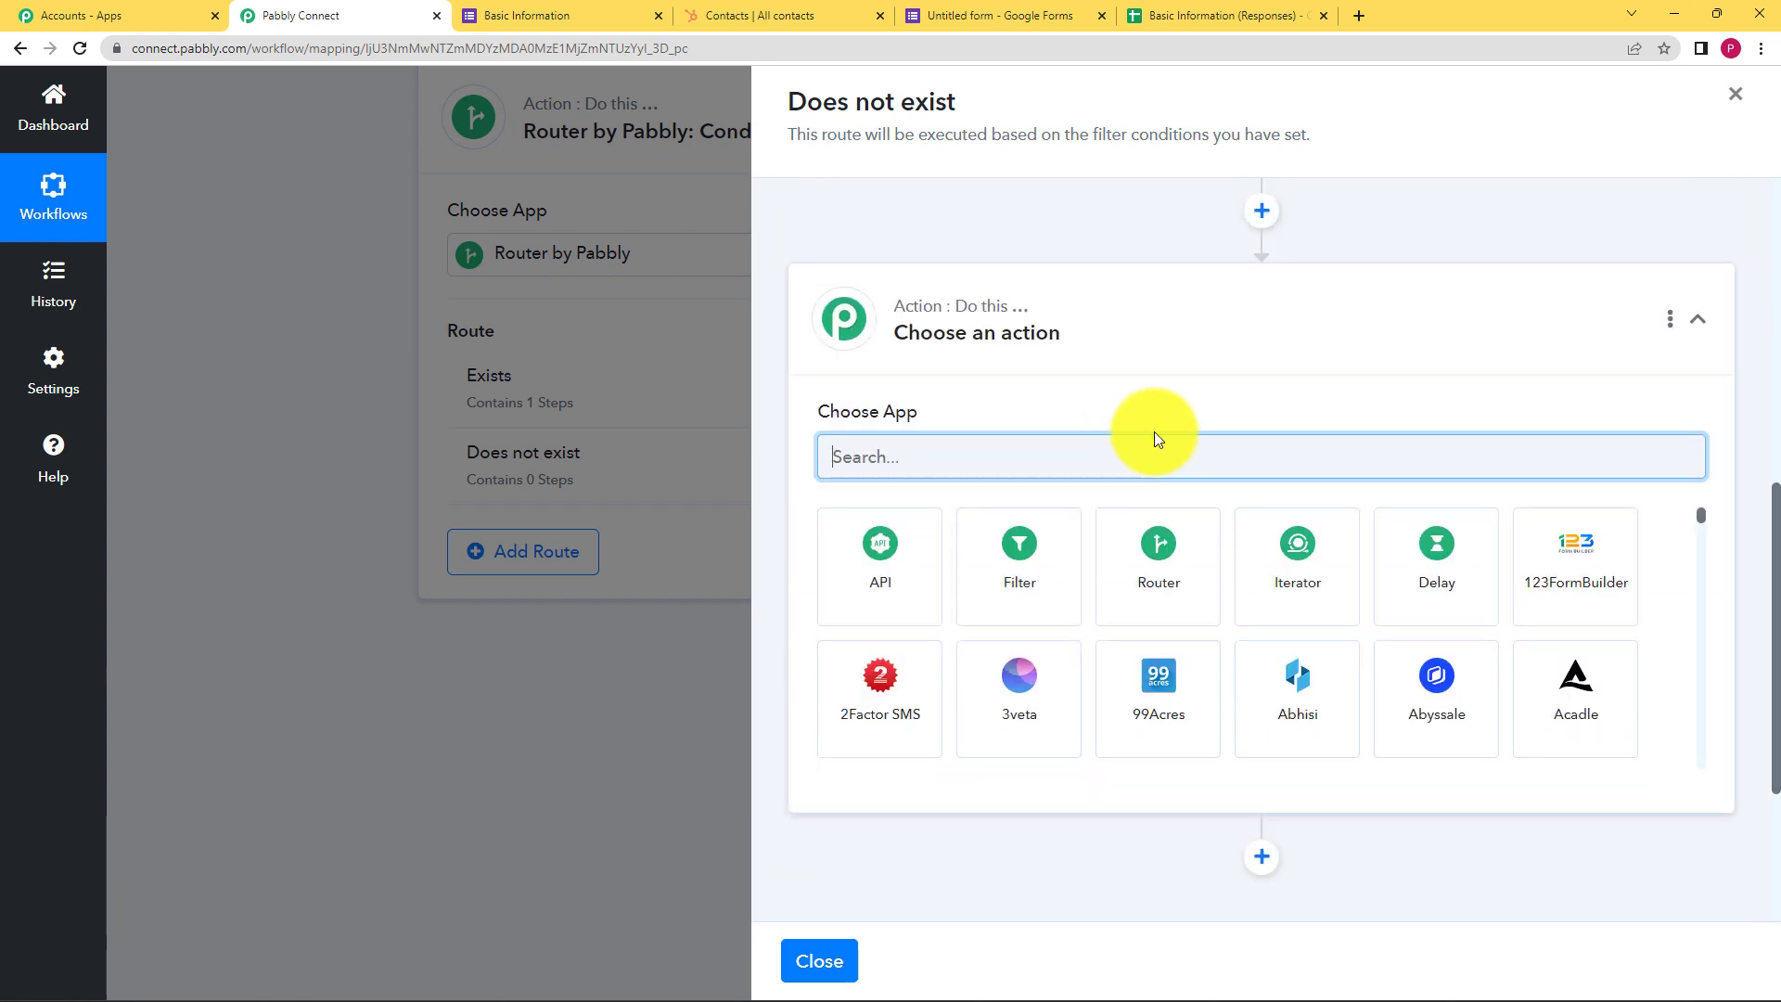
pyautogui.write('Hubs')
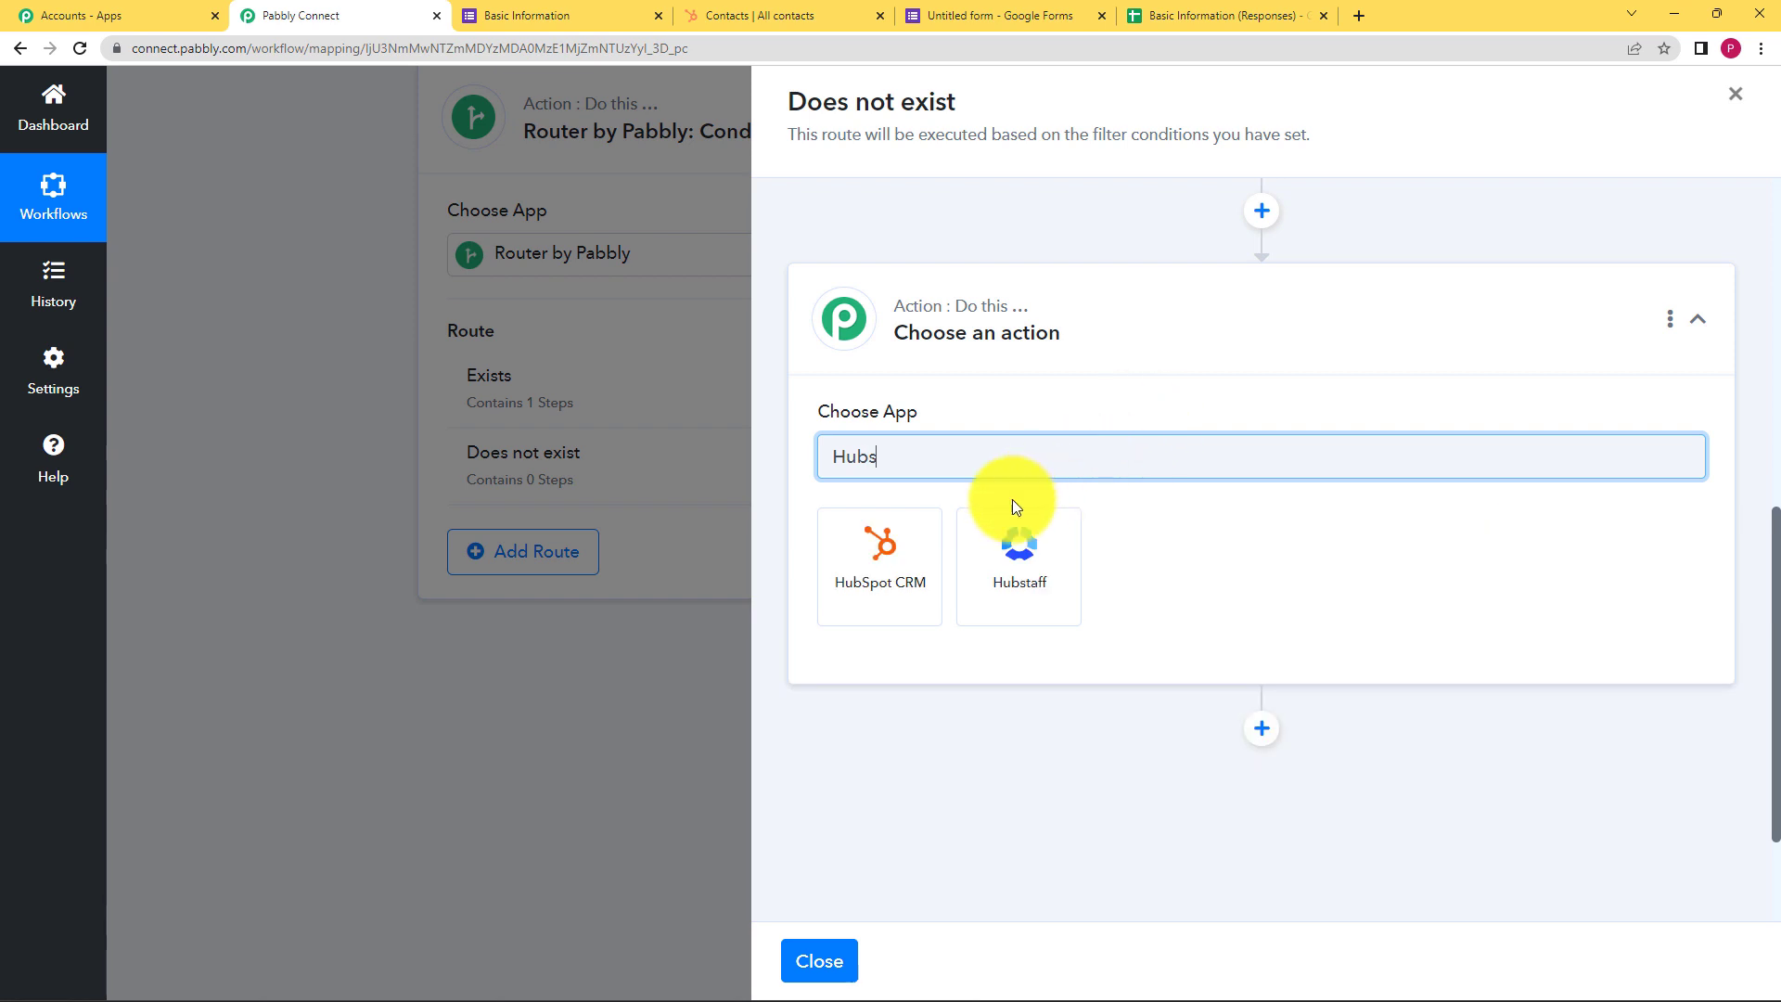
pyautogui.click(905, 548)
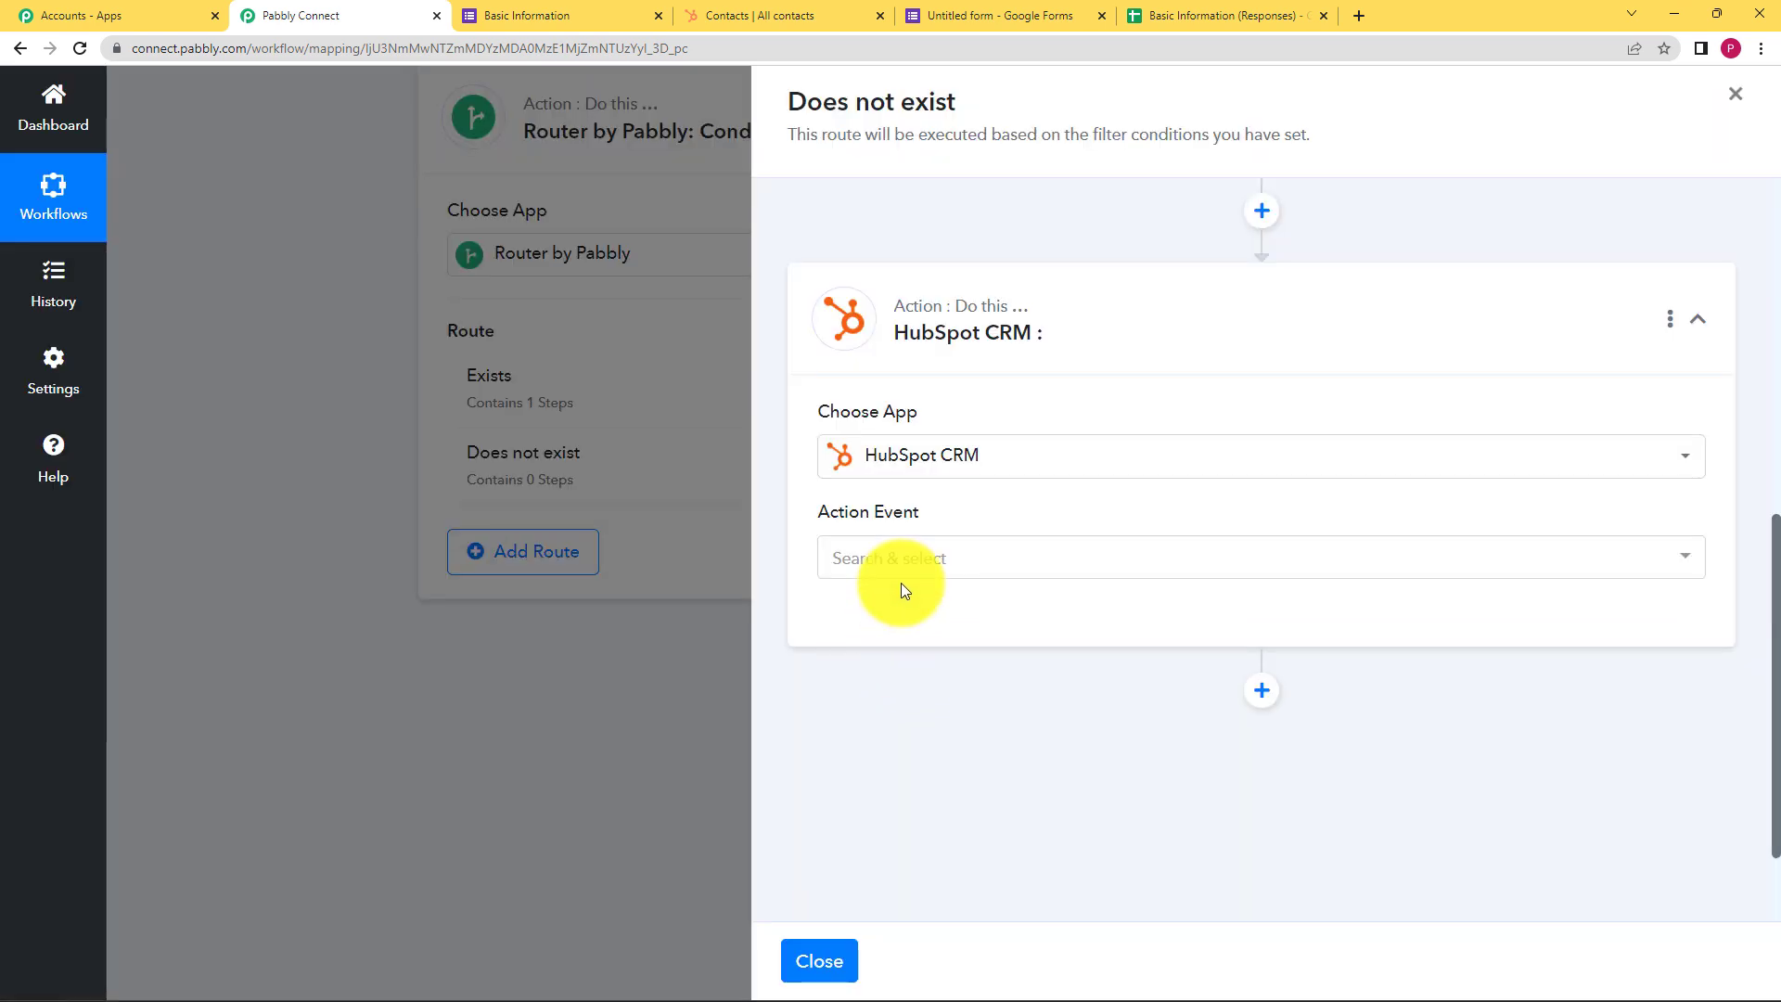
pyautogui.click(899, 582)
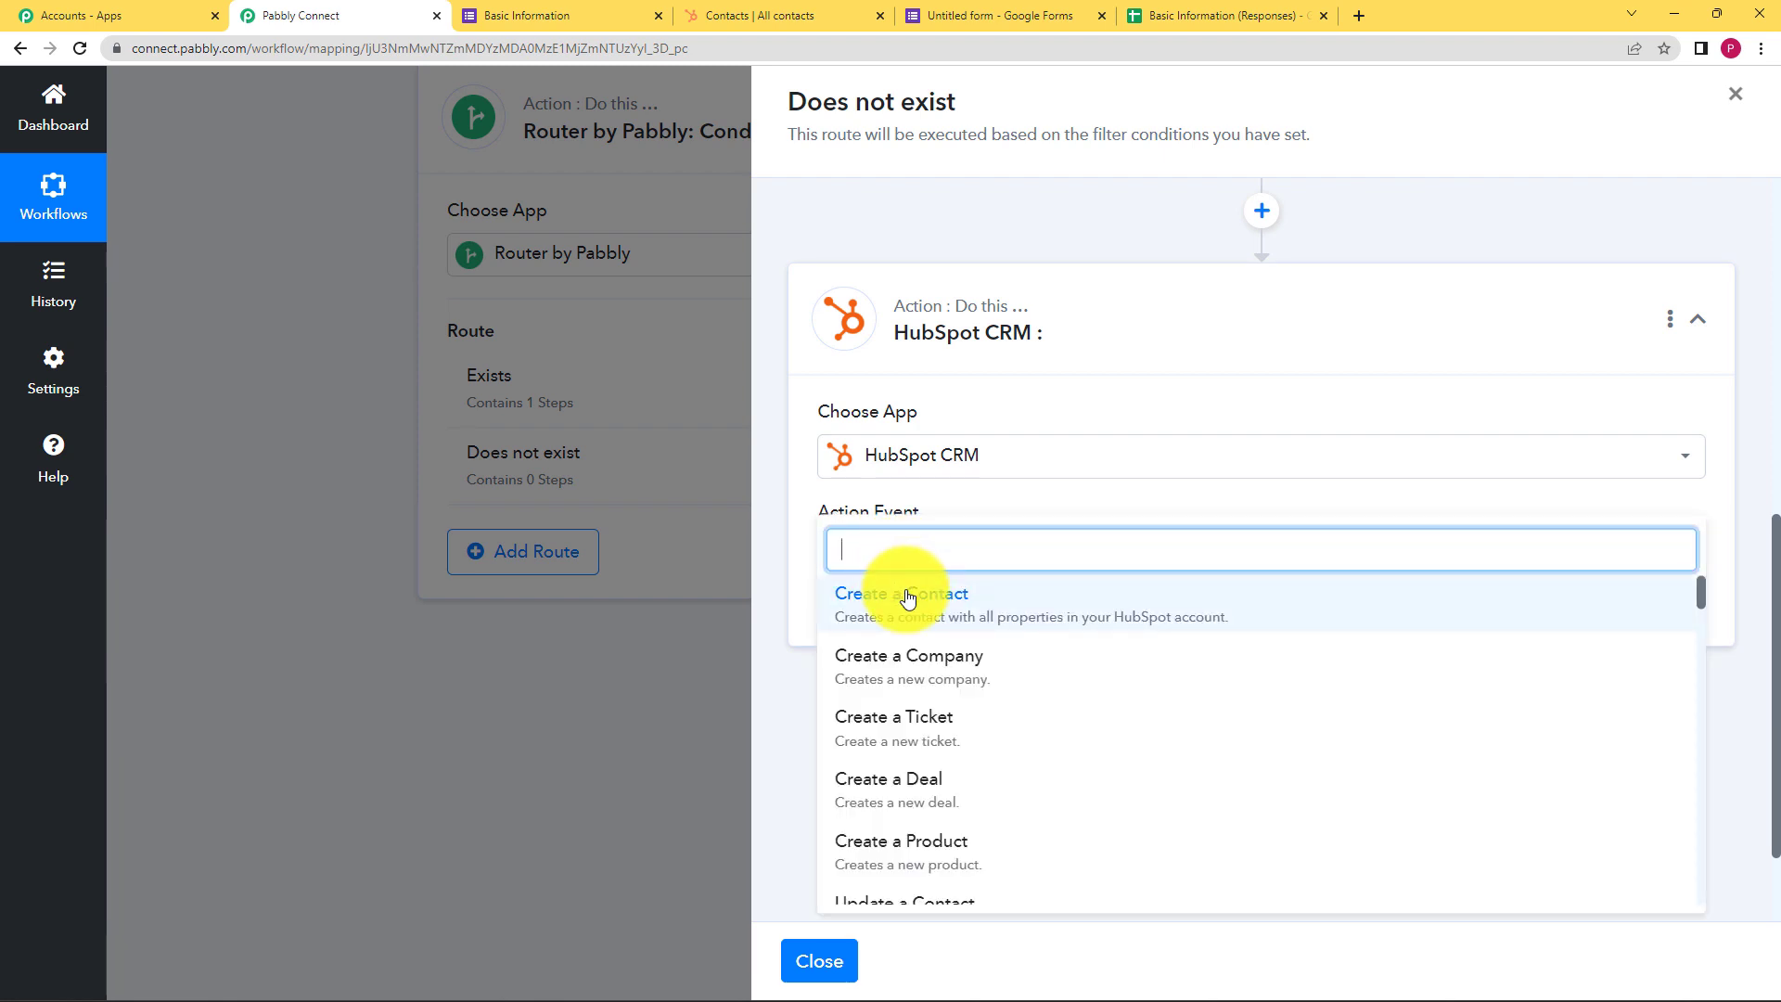
pyautogui.click(907, 598)
# Link the Create a Contact step to the existing HubSpot connection
pyautogui.click(898, 621)
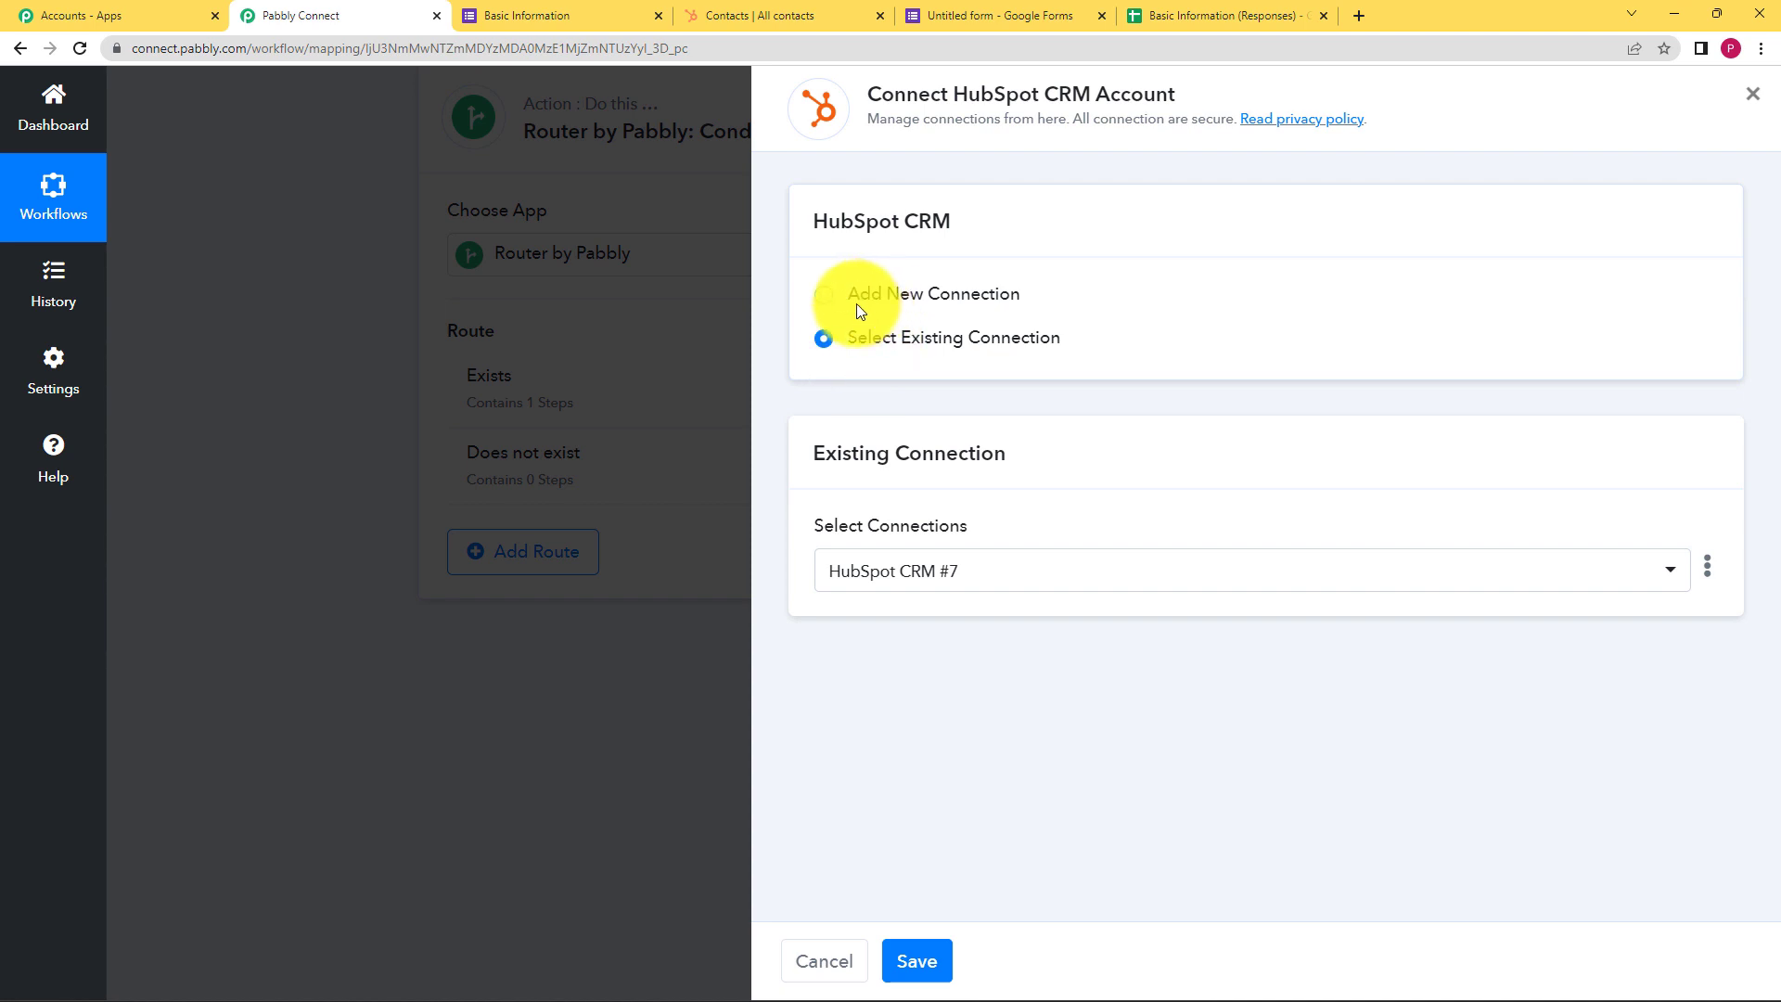
pyautogui.click(918, 964)
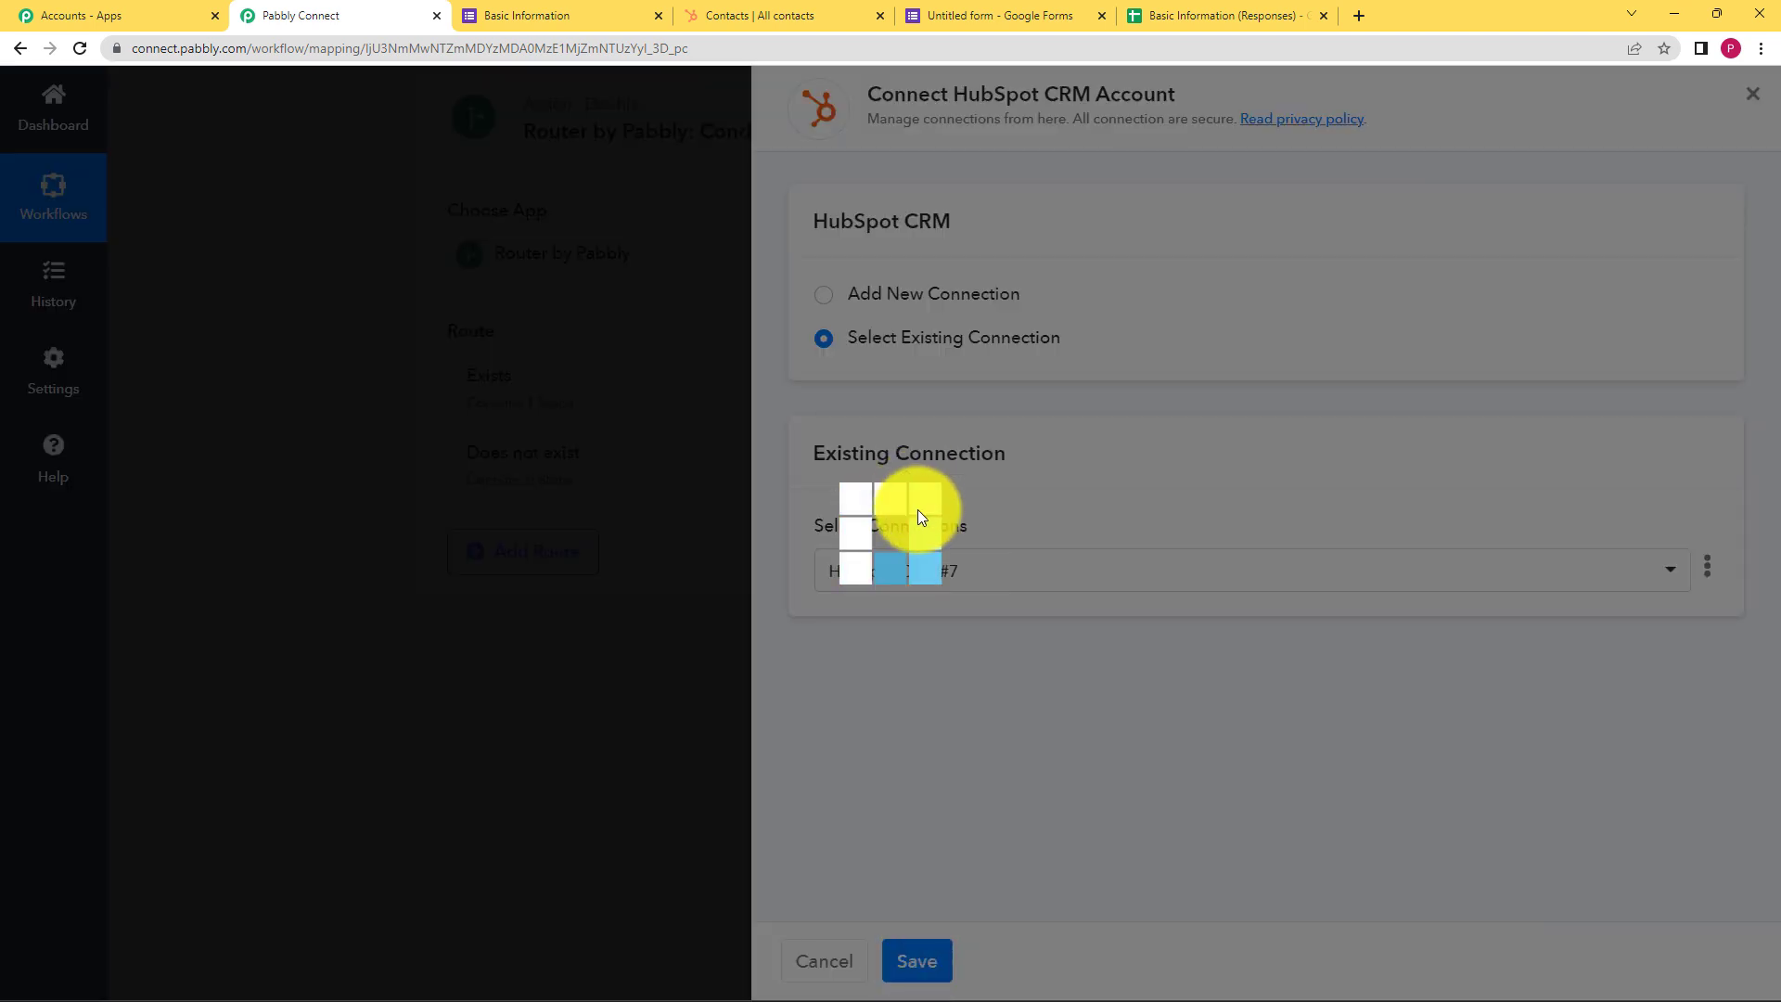
pyautogui.scroll(-3, 982, 578)
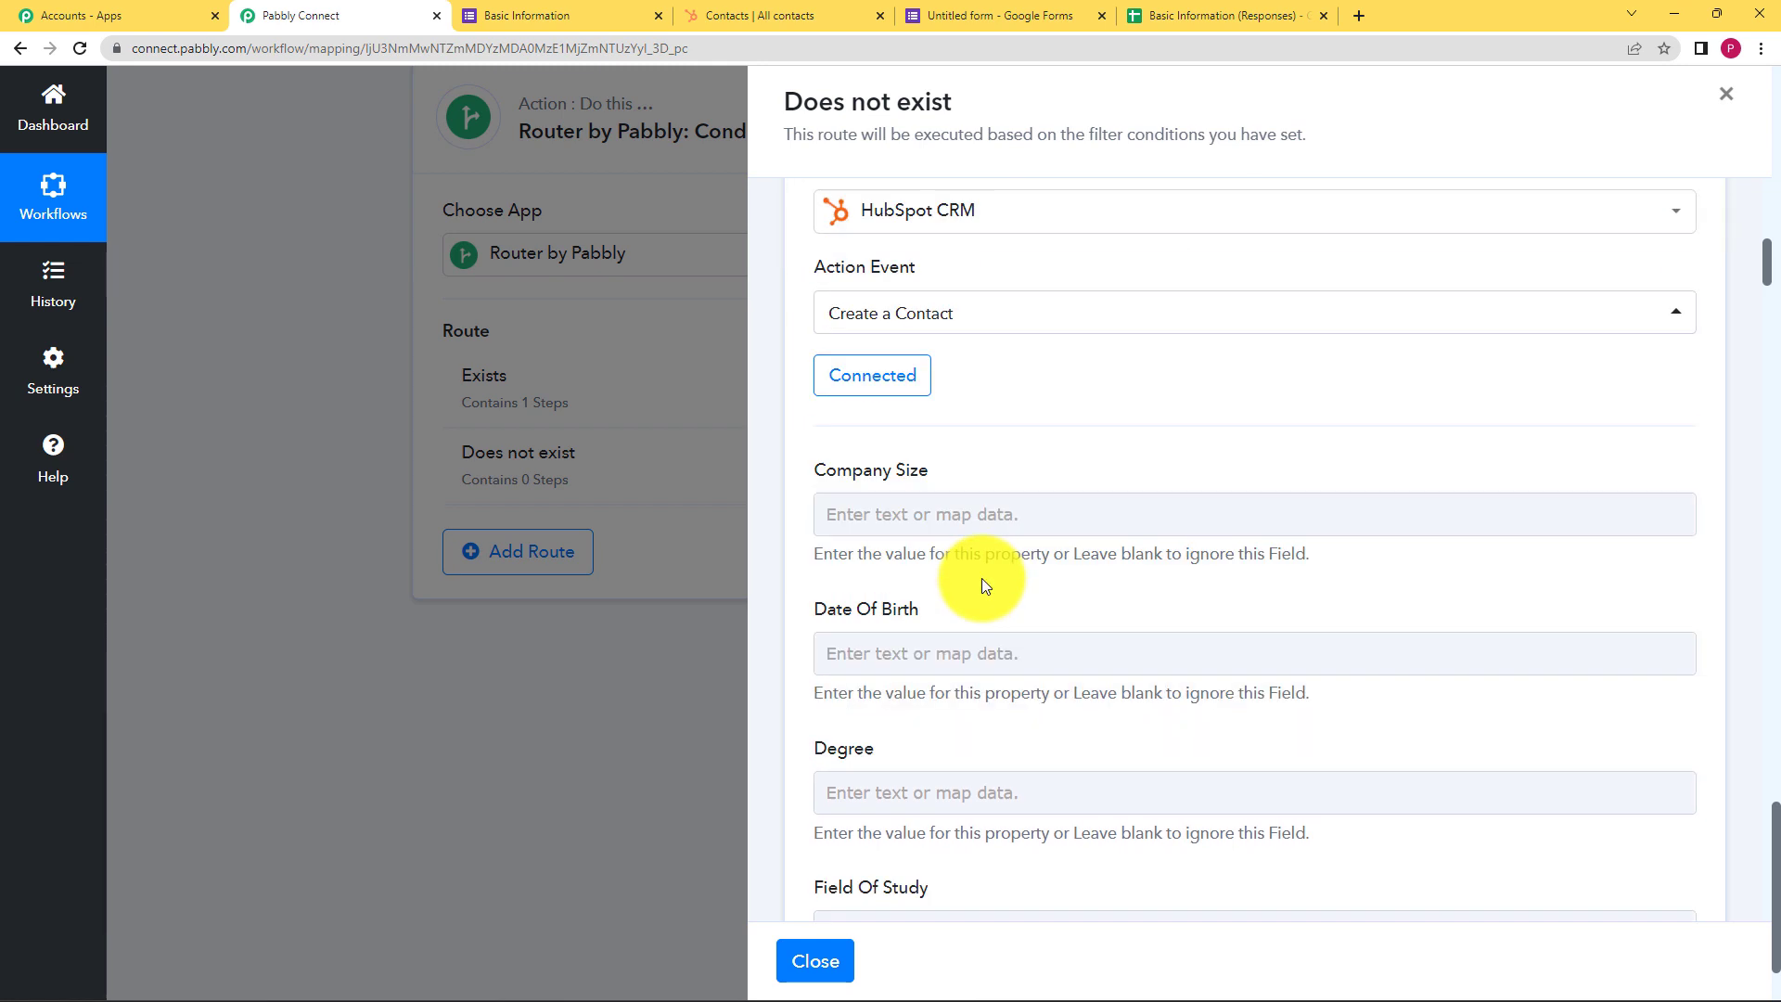
# Map the form's Date Of Birth answer into the contact's Date Of Birth field
pyautogui.scroll(-1, 890, 510)
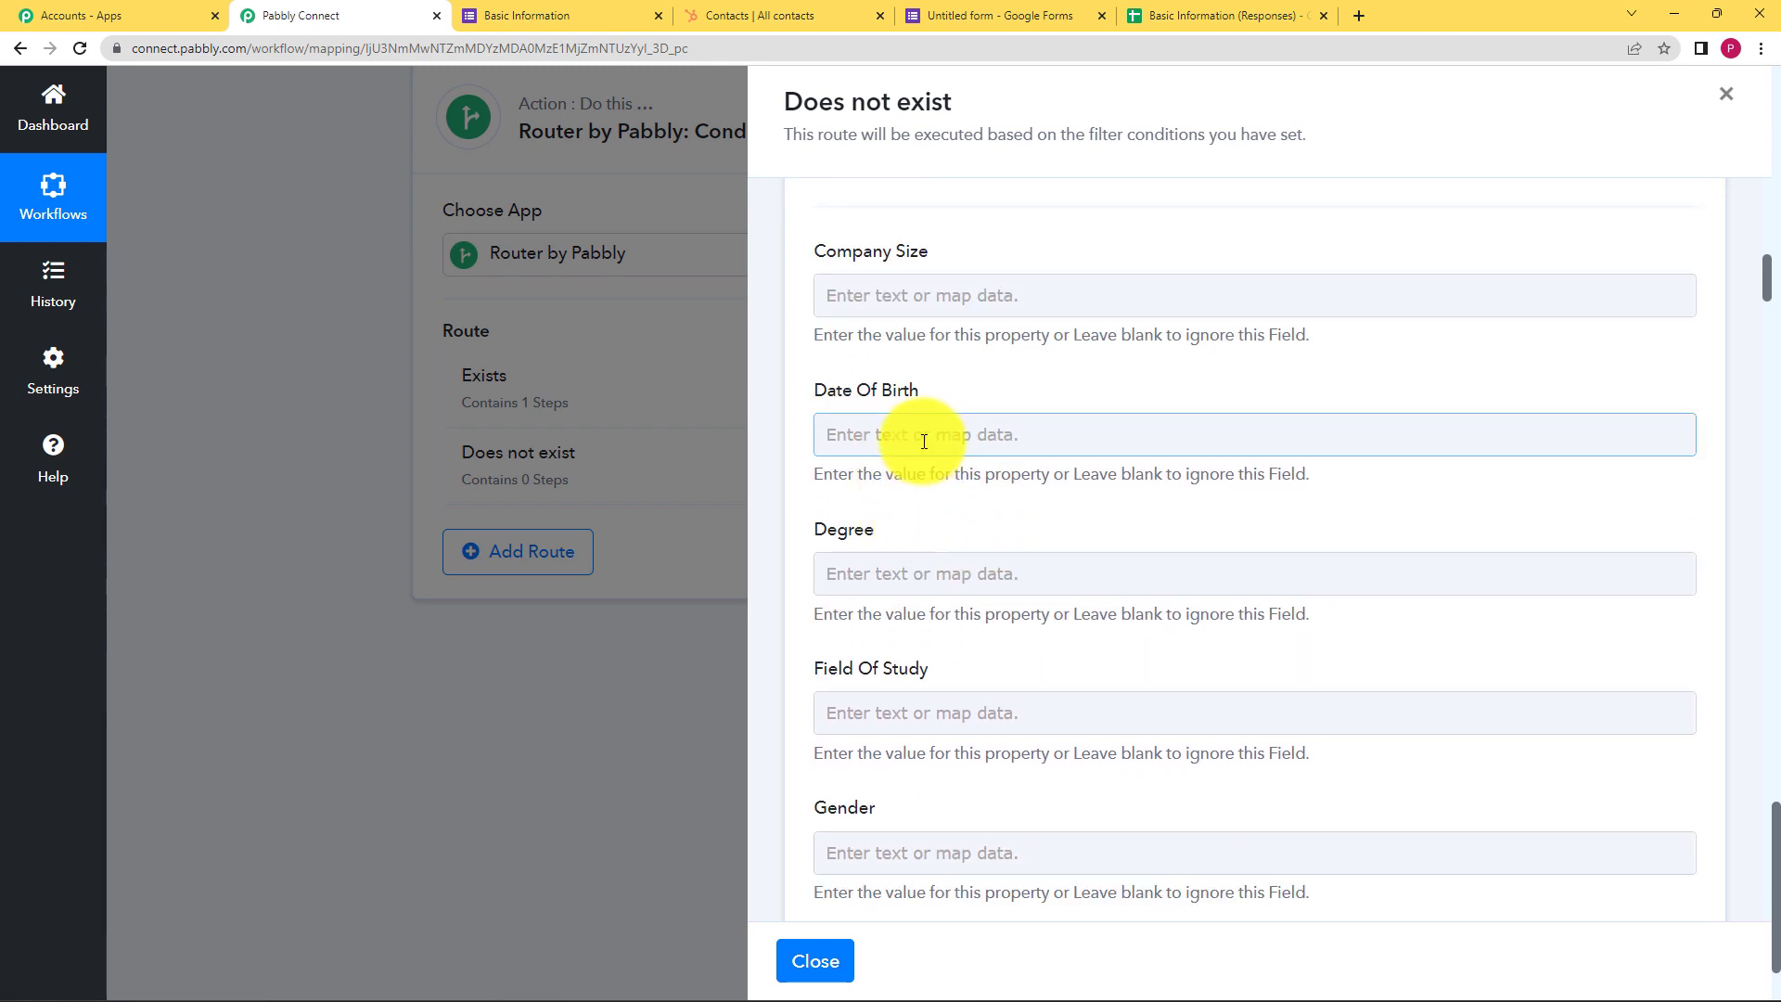
pyautogui.click(918, 436)
pyautogui.click(948, 630)
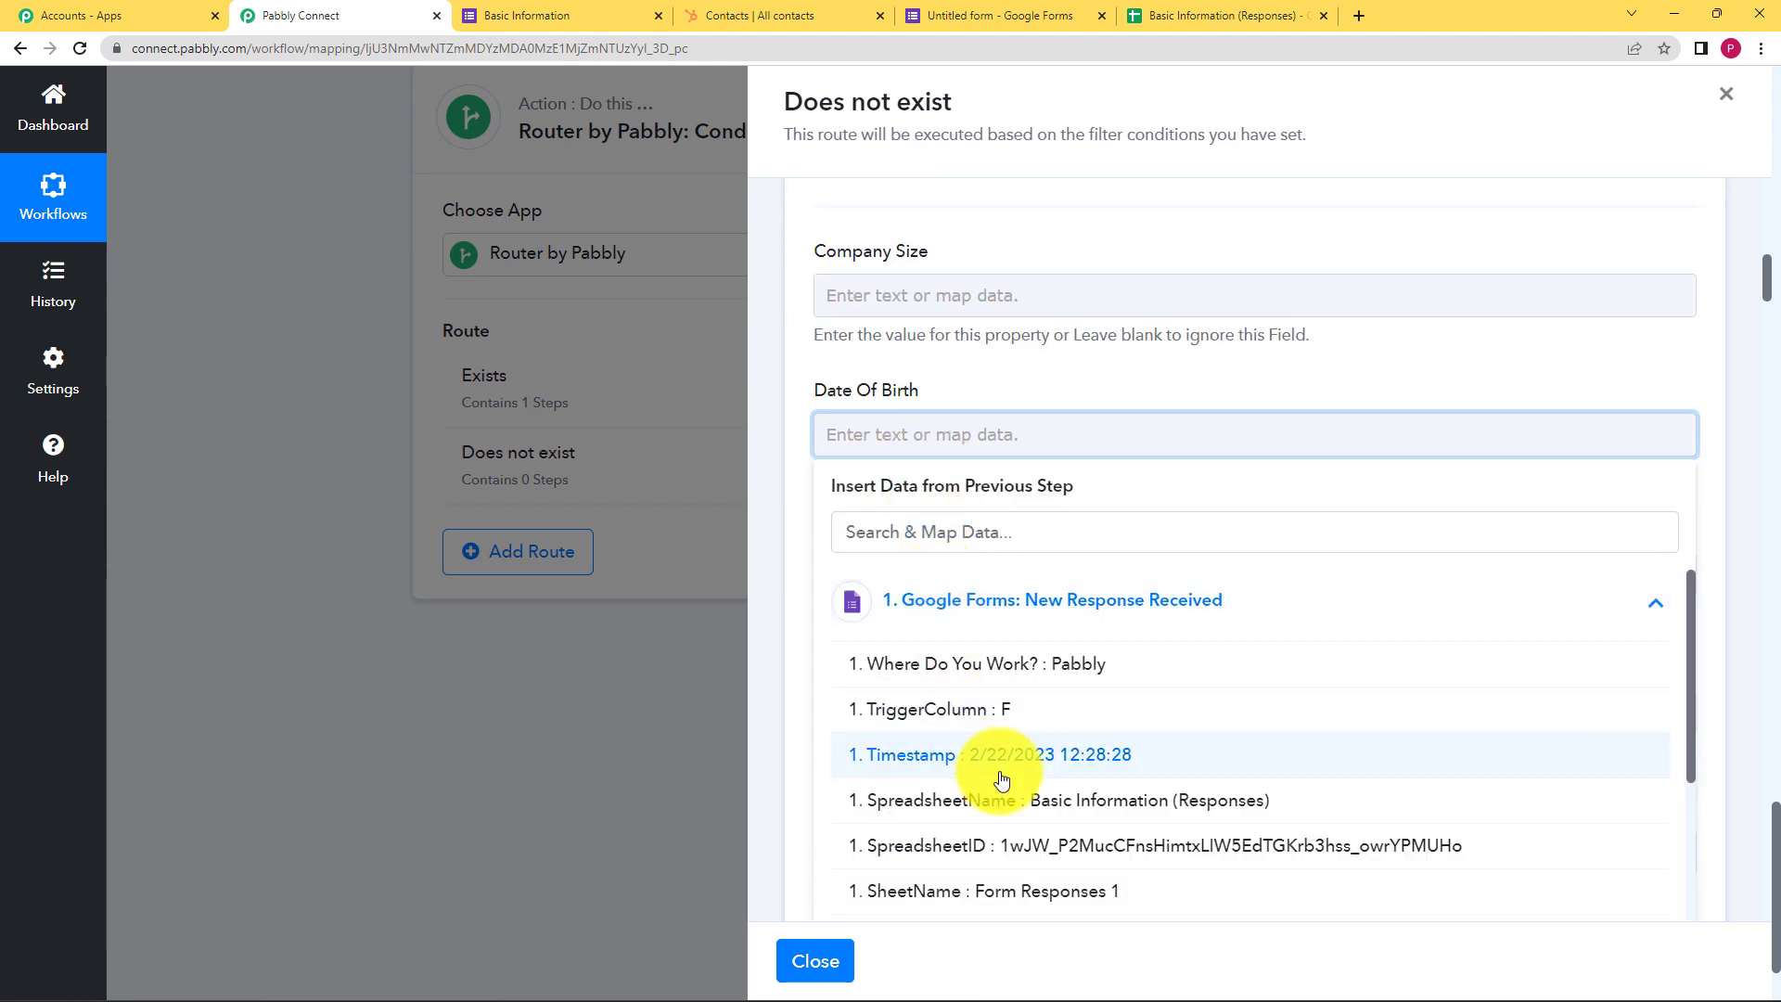
pyautogui.scroll(-3, 1002, 779)
pyautogui.click(995, 889)
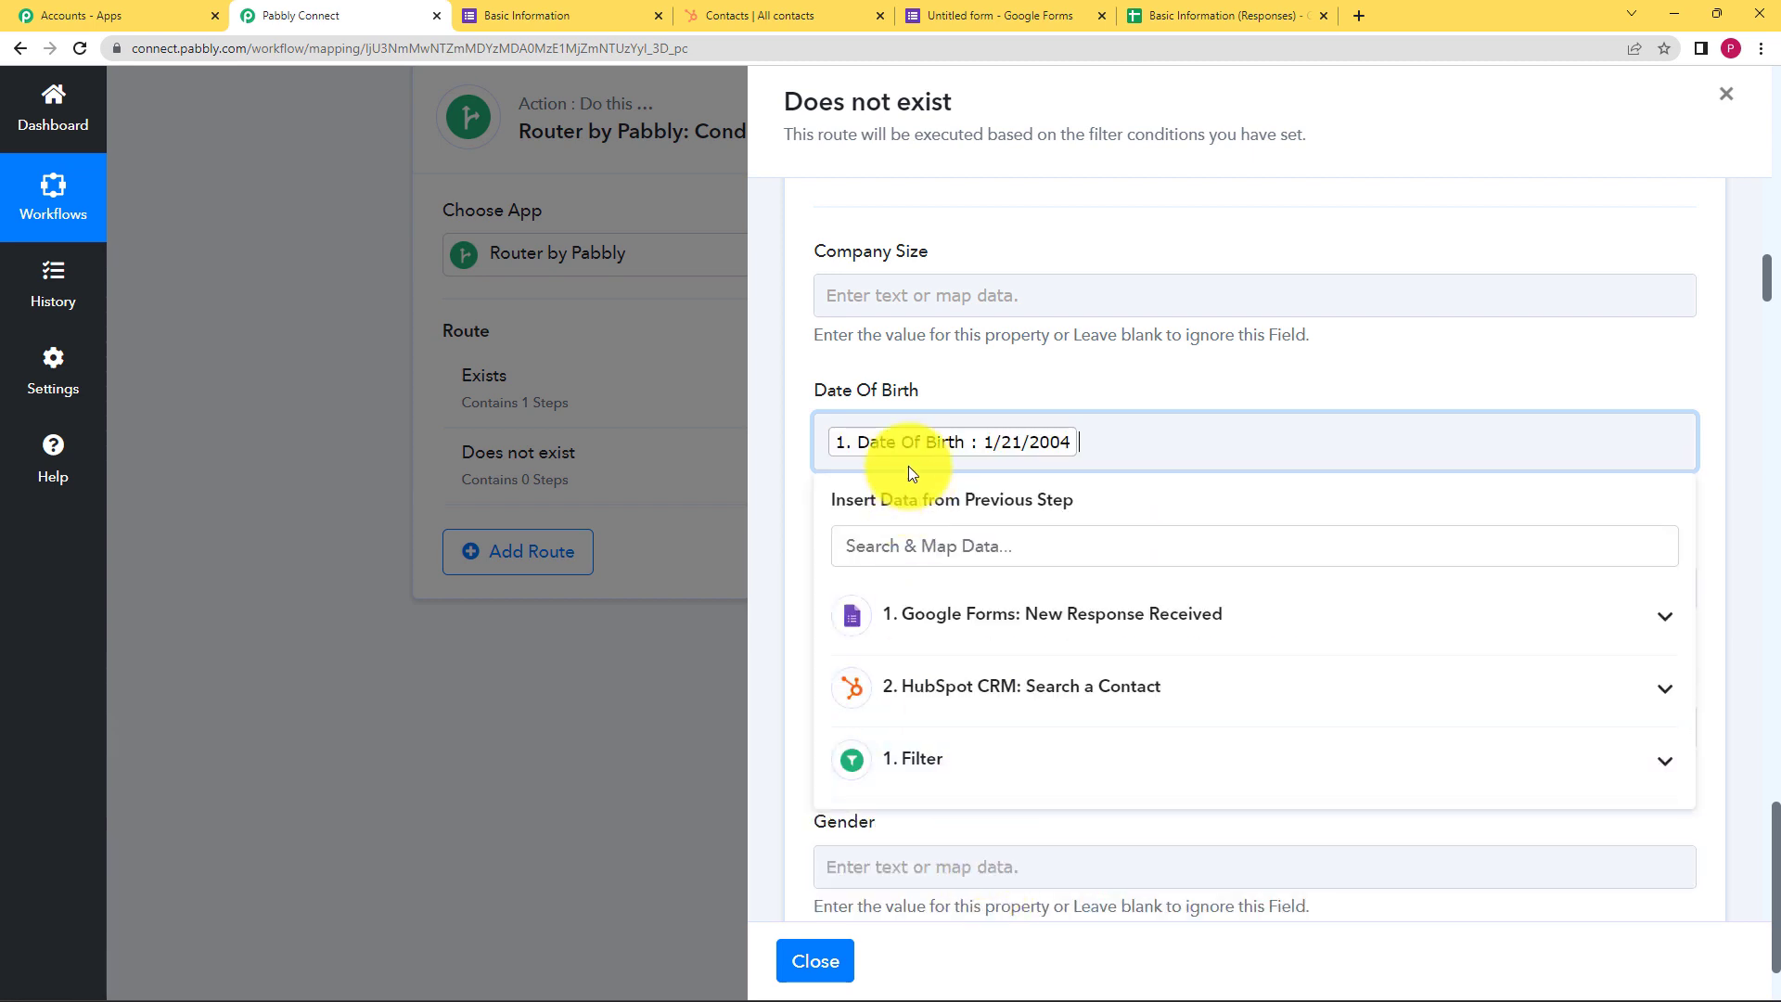
pyautogui.click(1174, 359)
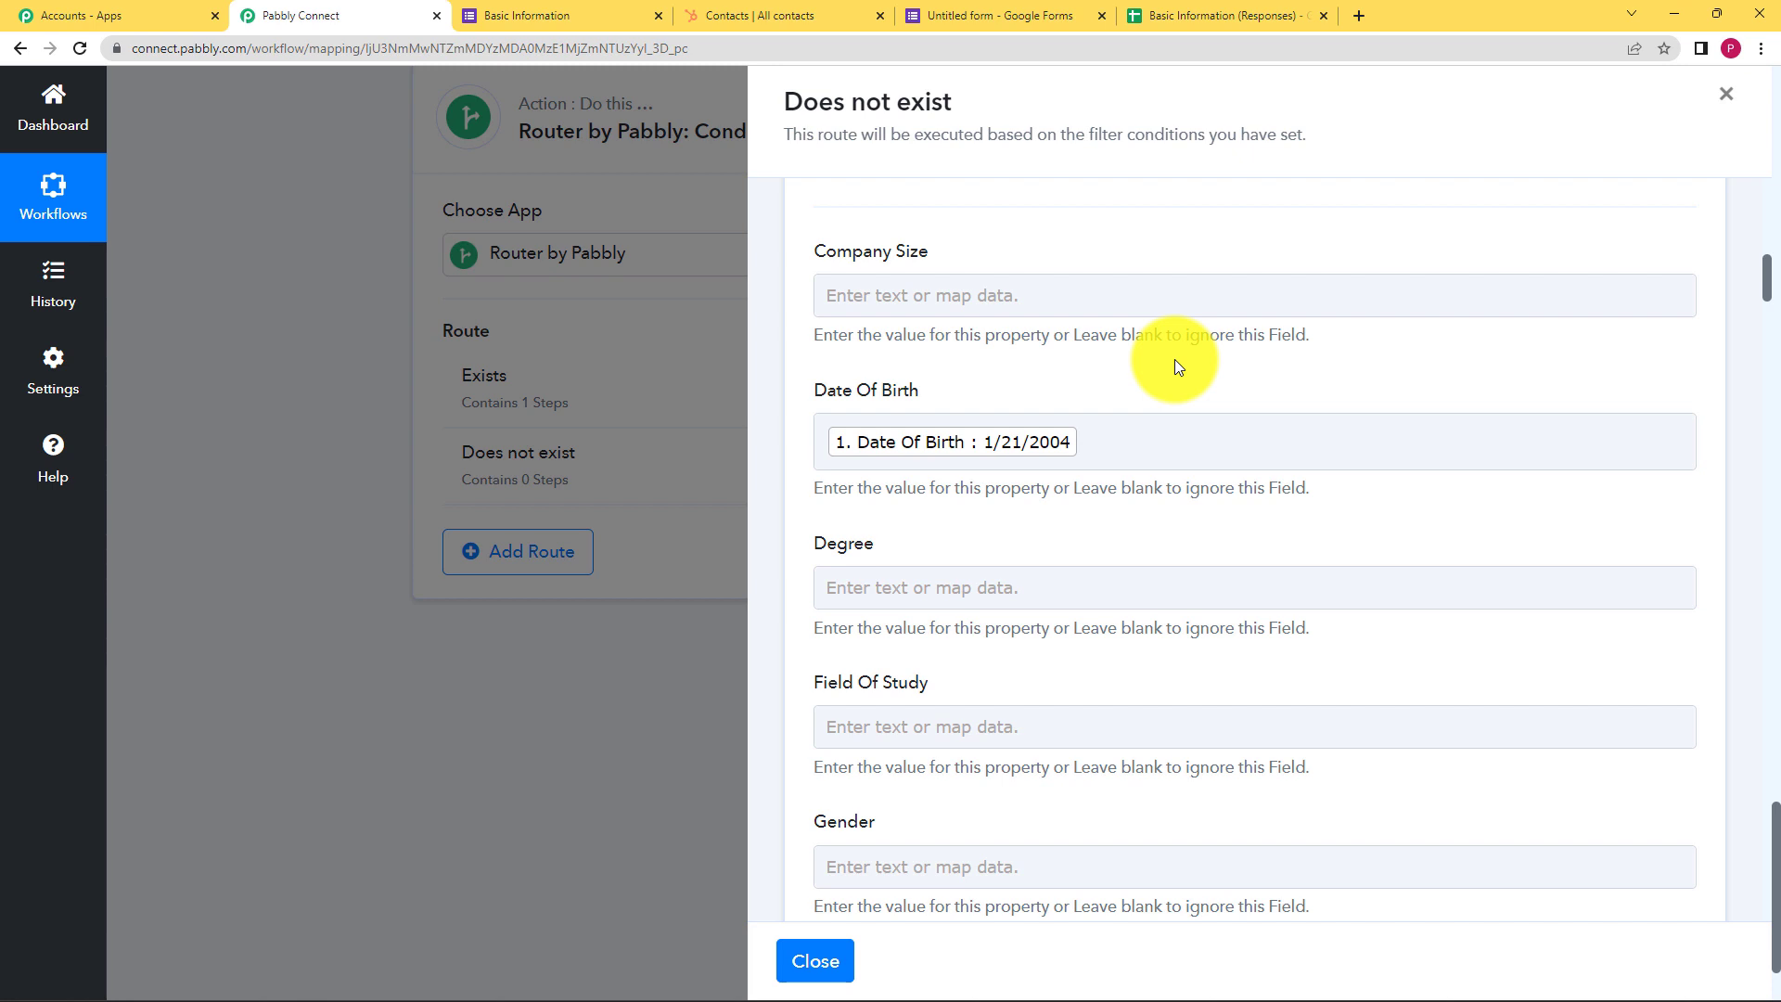
# Map the form's First Name and Last Name answers into the matching contact fields
pyautogui.scroll(-20, 945, 511)
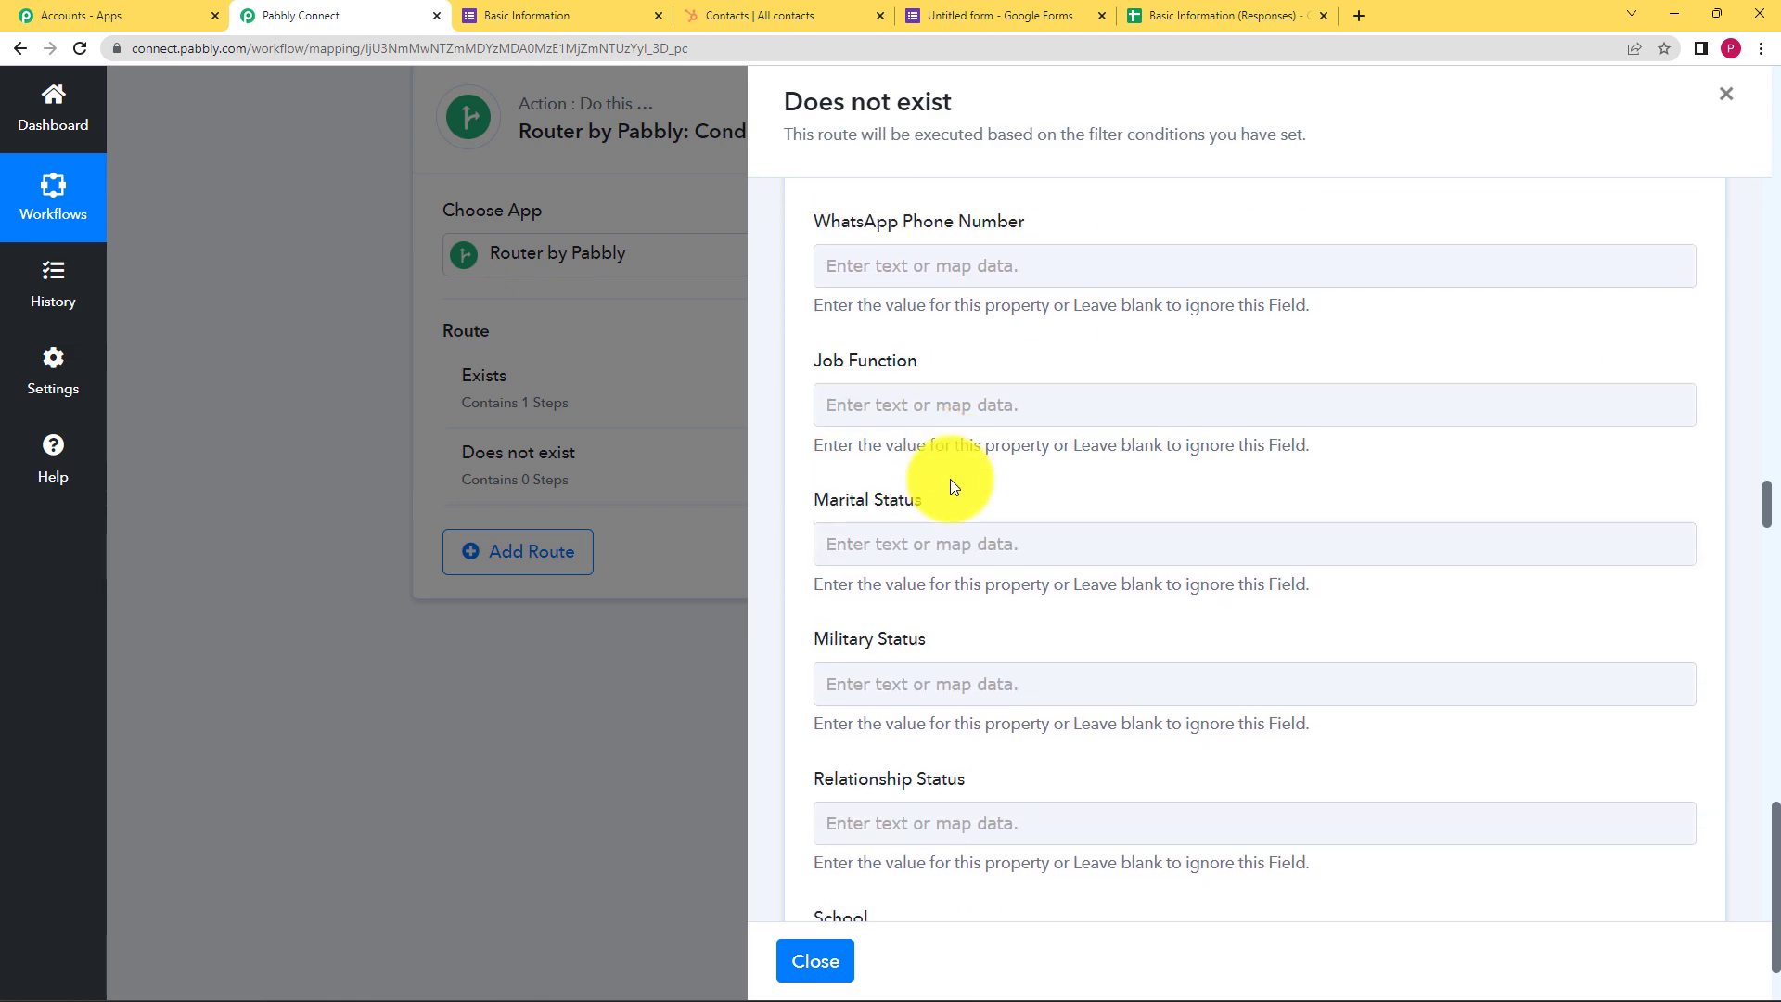
pyautogui.scroll(-12, 950, 479)
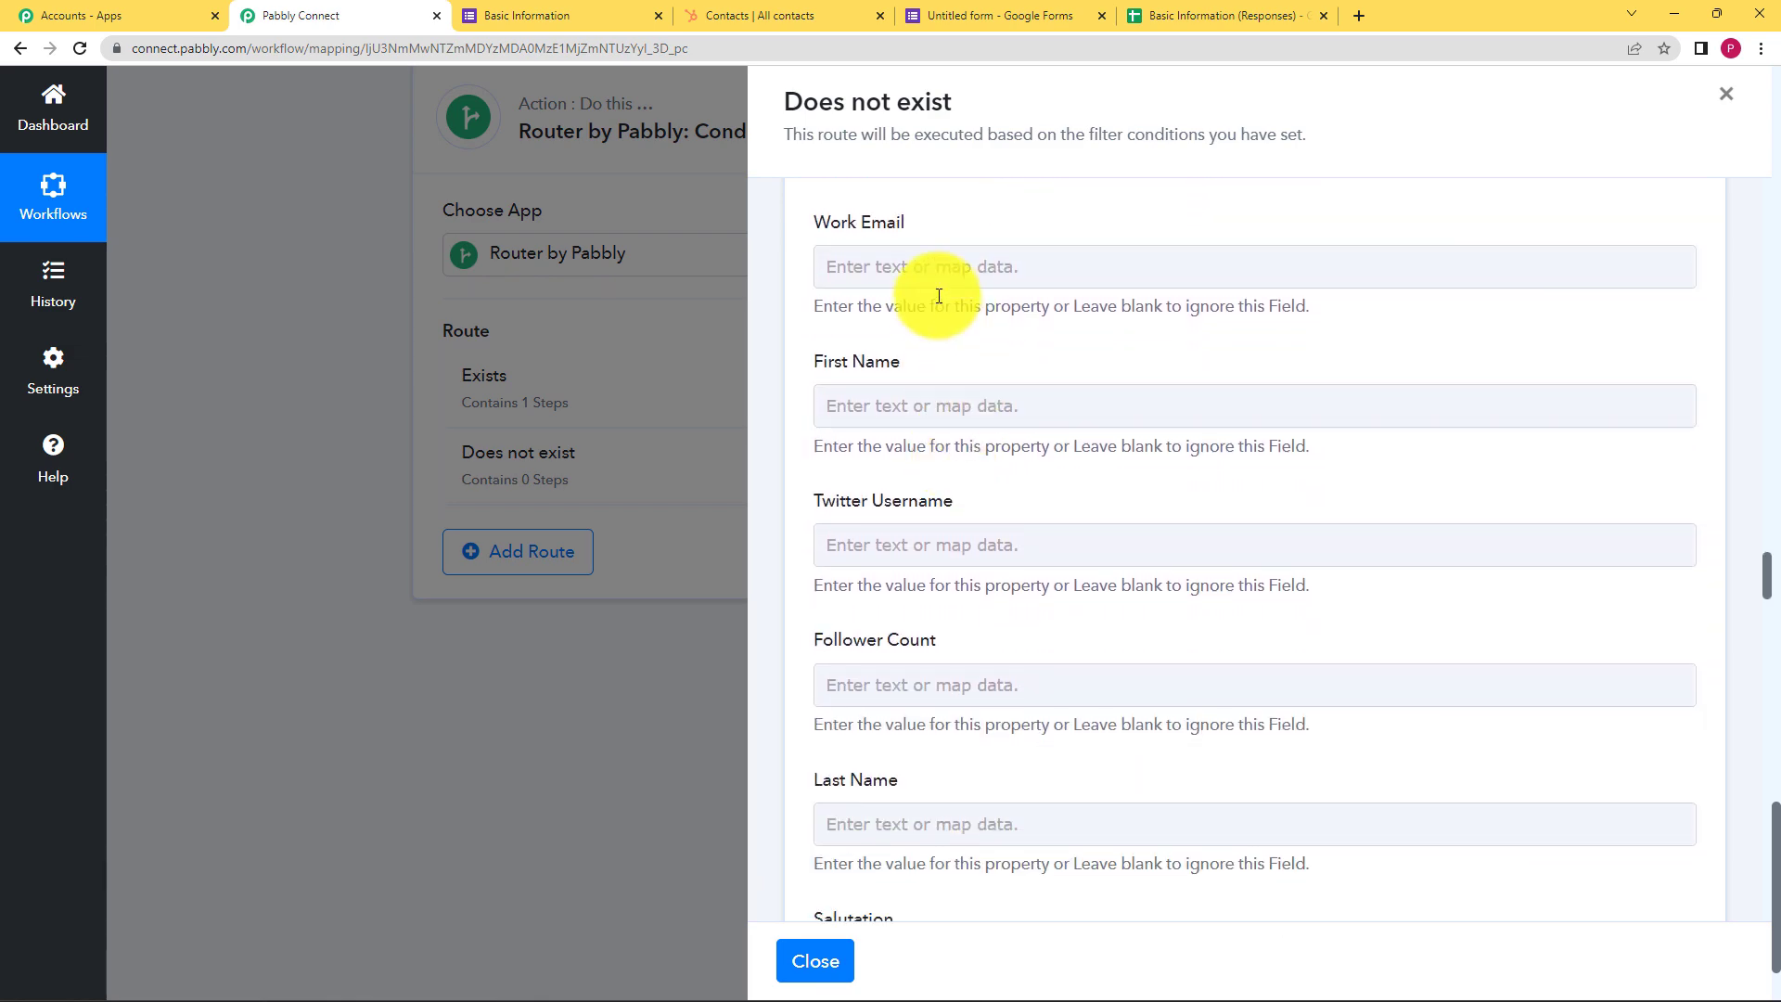
pyautogui.click(911, 405)
pyautogui.click(849, 570)
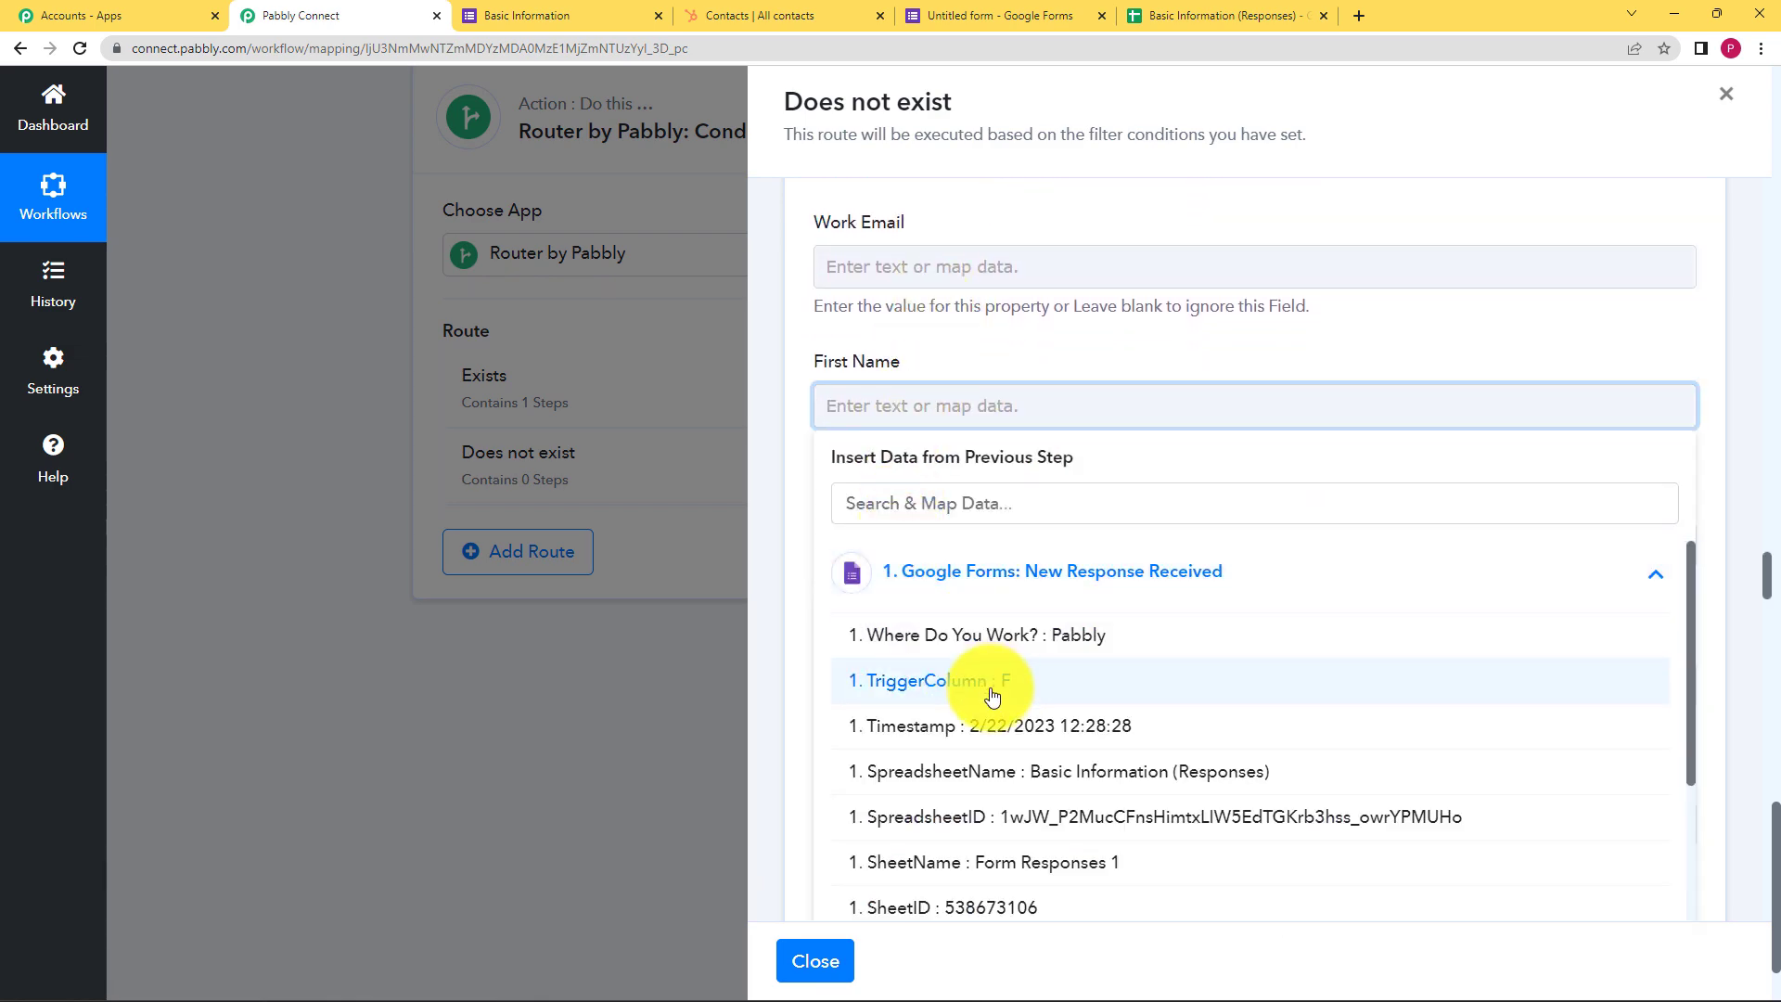
pyautogui.scroll(-3, 992, 696)
pyautogui.click(1002, 855)
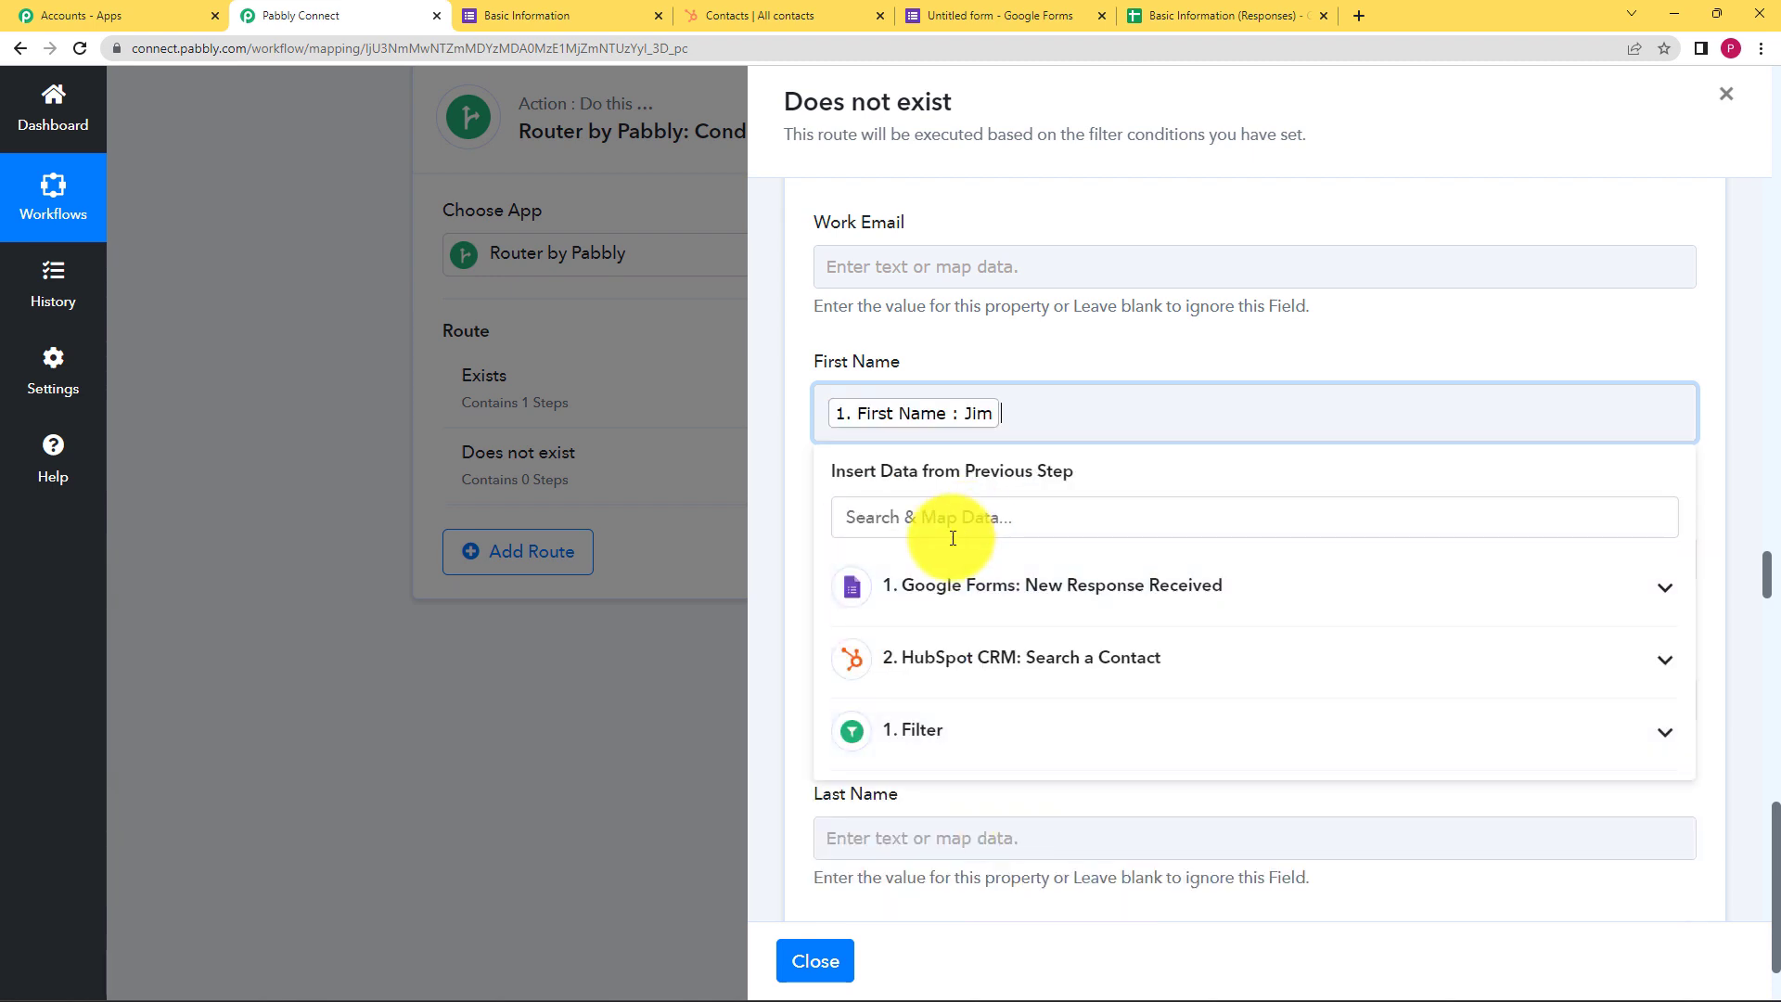
pyautogui.click(1196, 310)
pyautogui.click(927, 821)
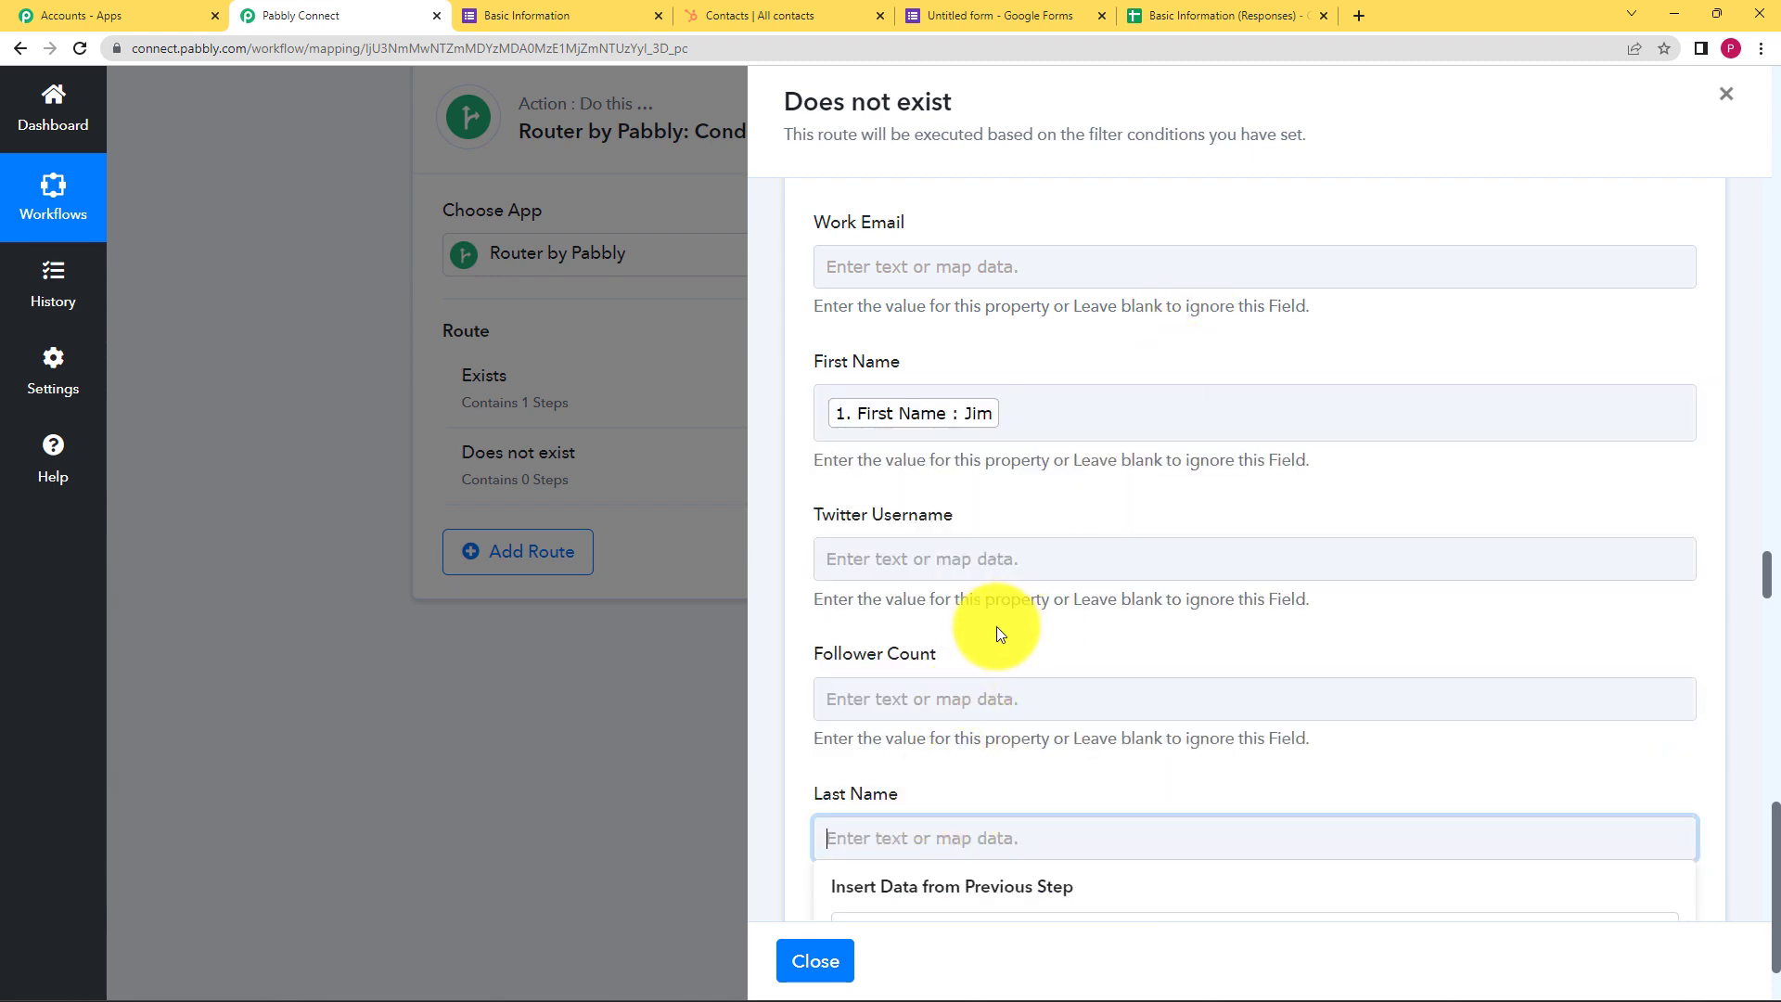
pyautogui.scroll(-5, 1002, 631)
pyautogui.click(1057, 536)
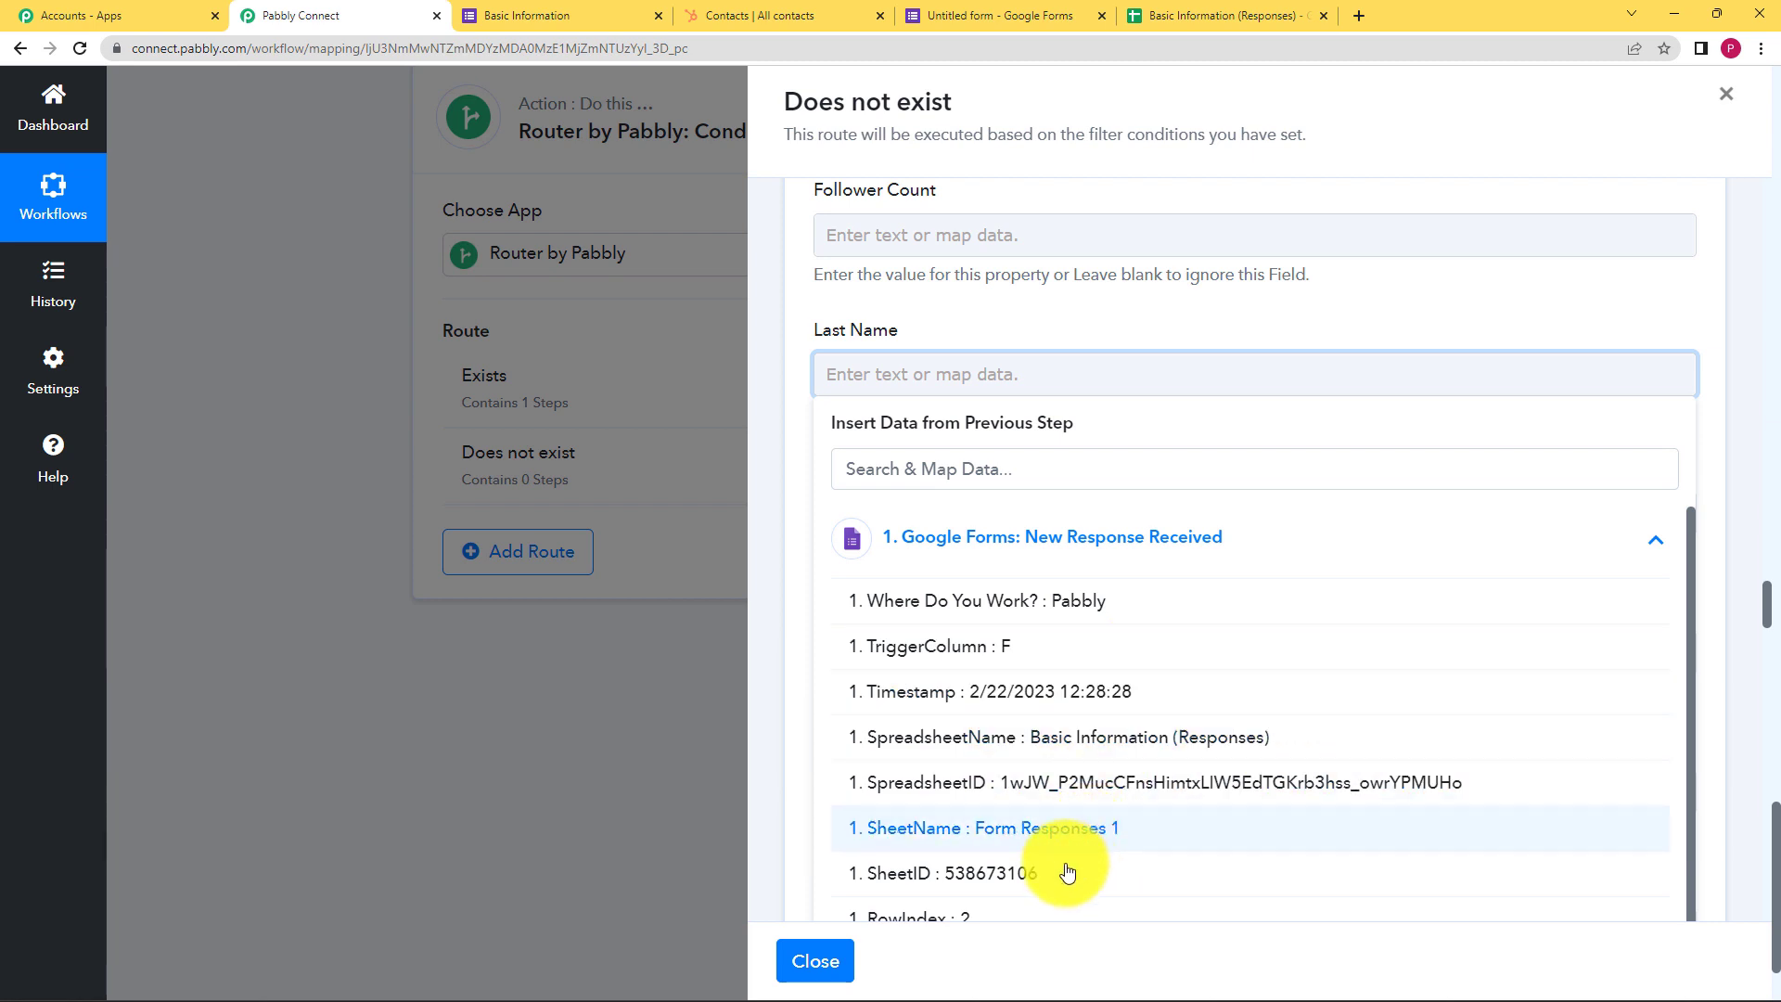
pyautogui.scroll(-2, 1042, 647)
pyautogui.click(968, 846)
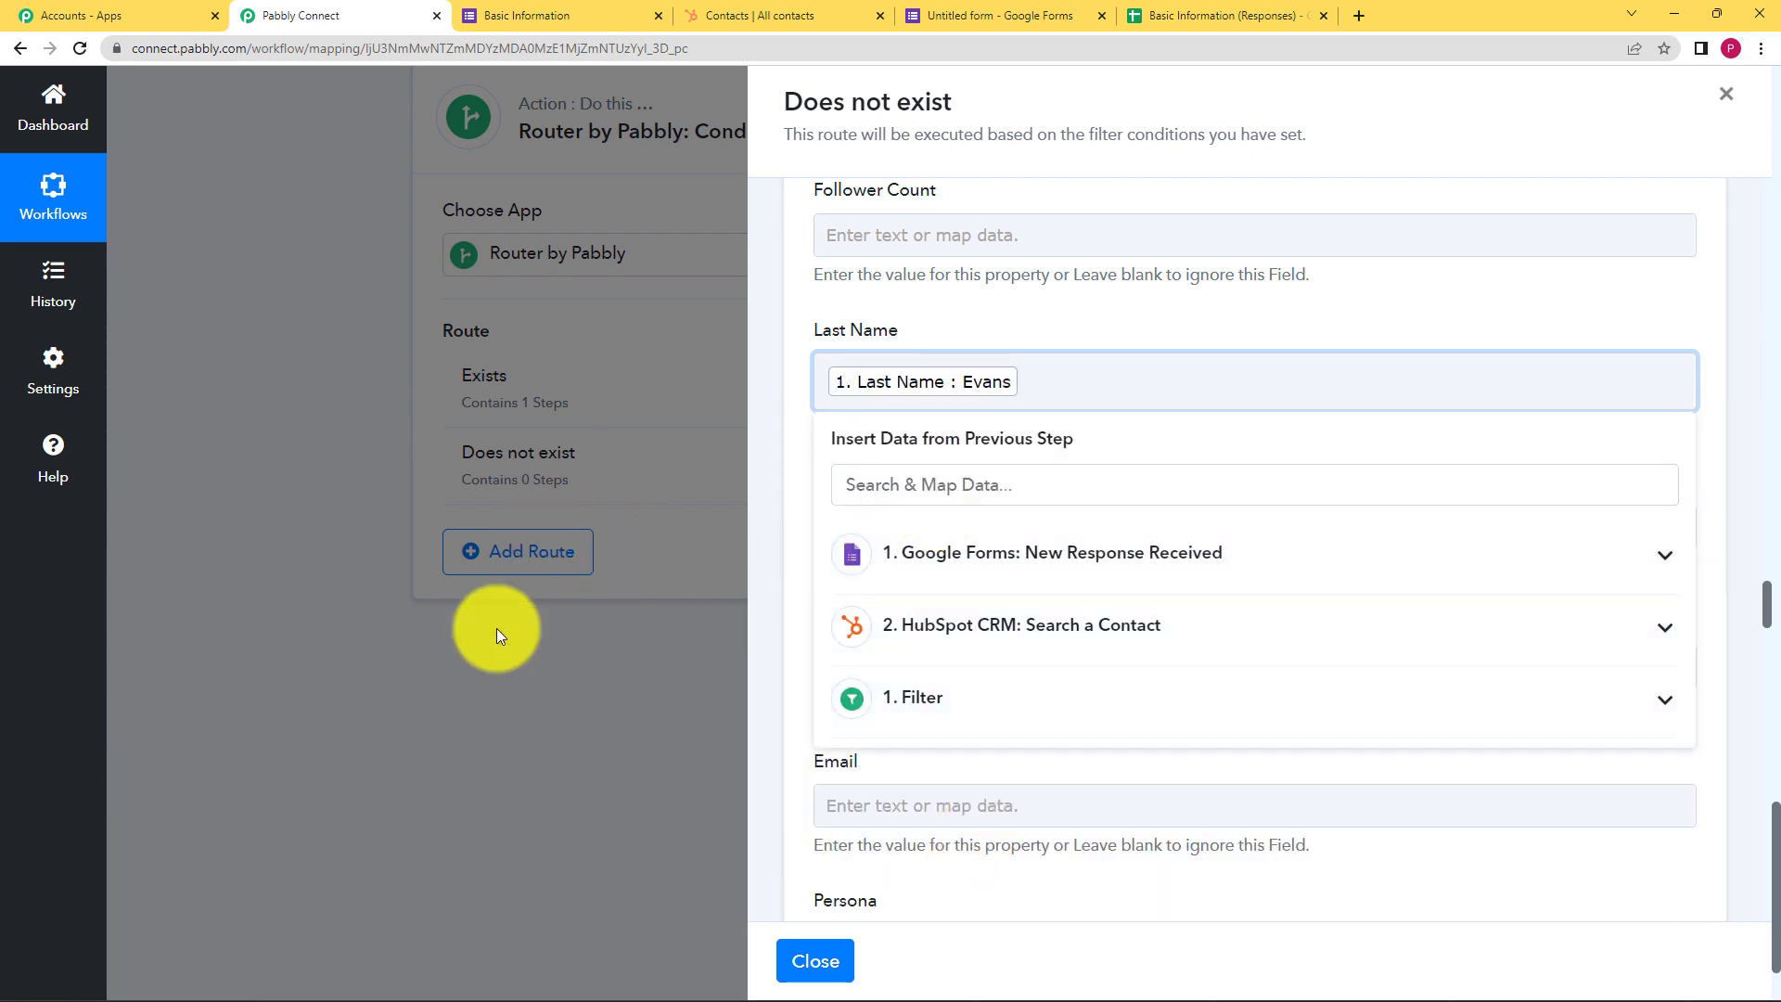
pyautogui.click(1200, 319)
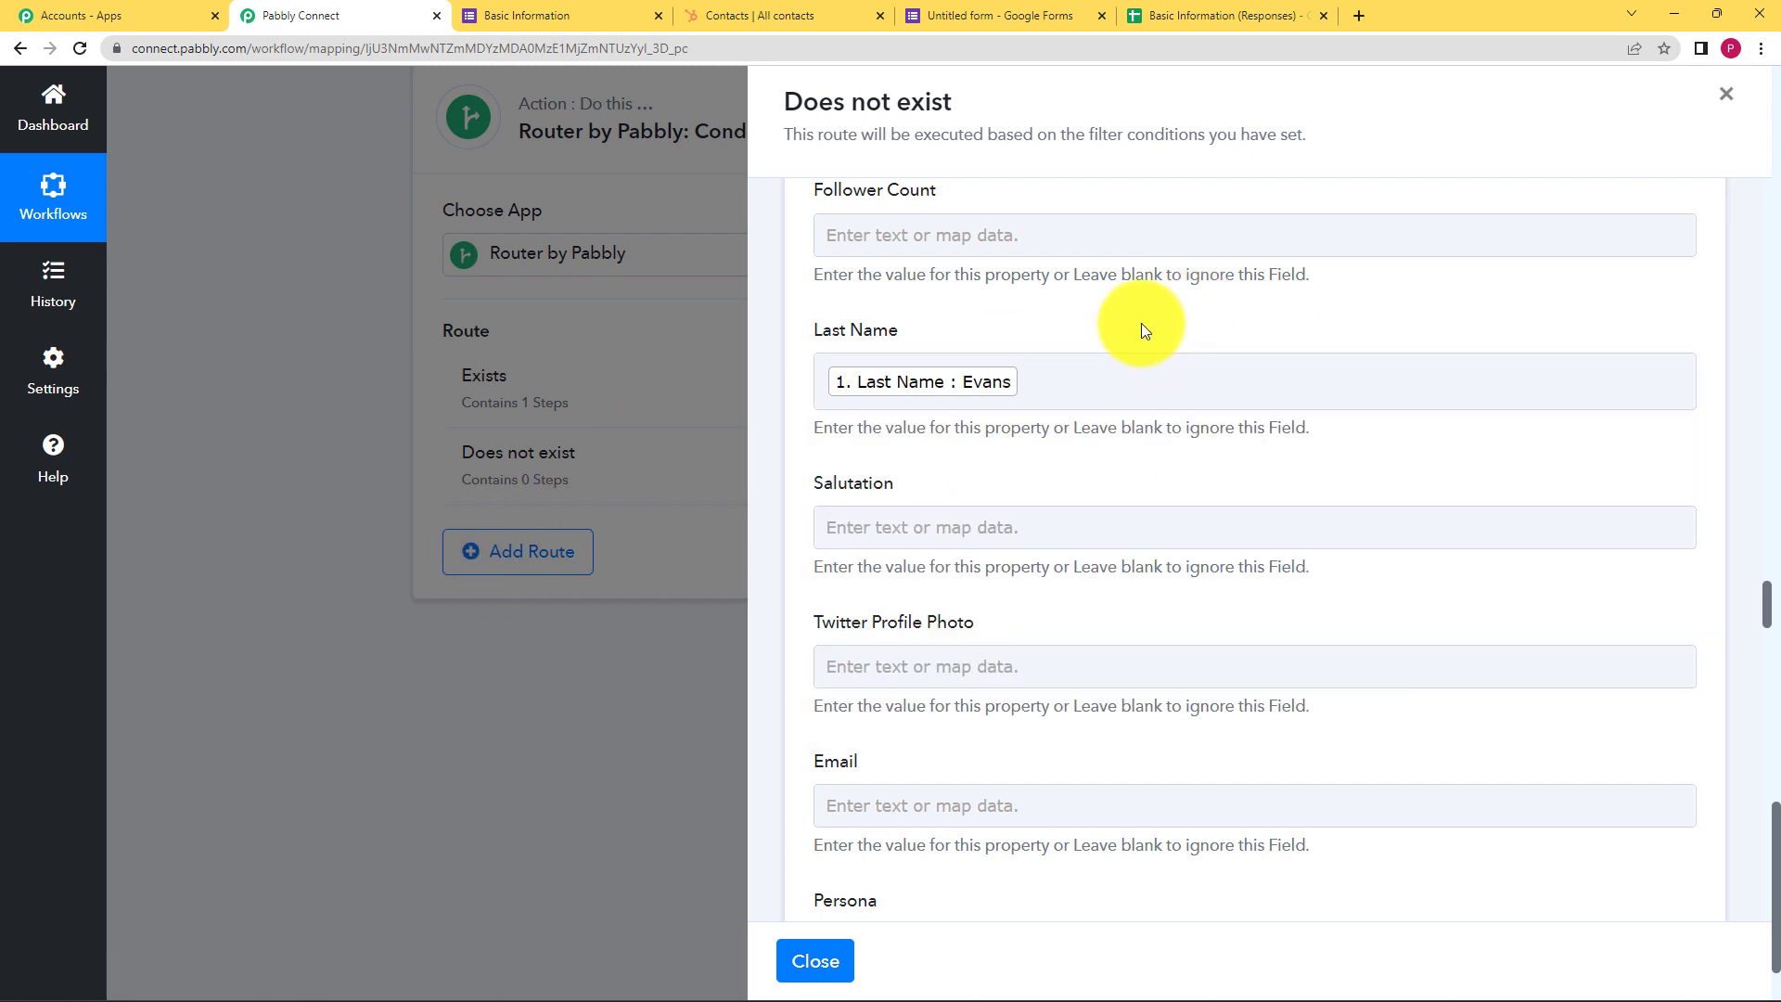
# Map the form's Email Address answer into the contact's Email field
pyautogui.scroll(-2, 987, 452)
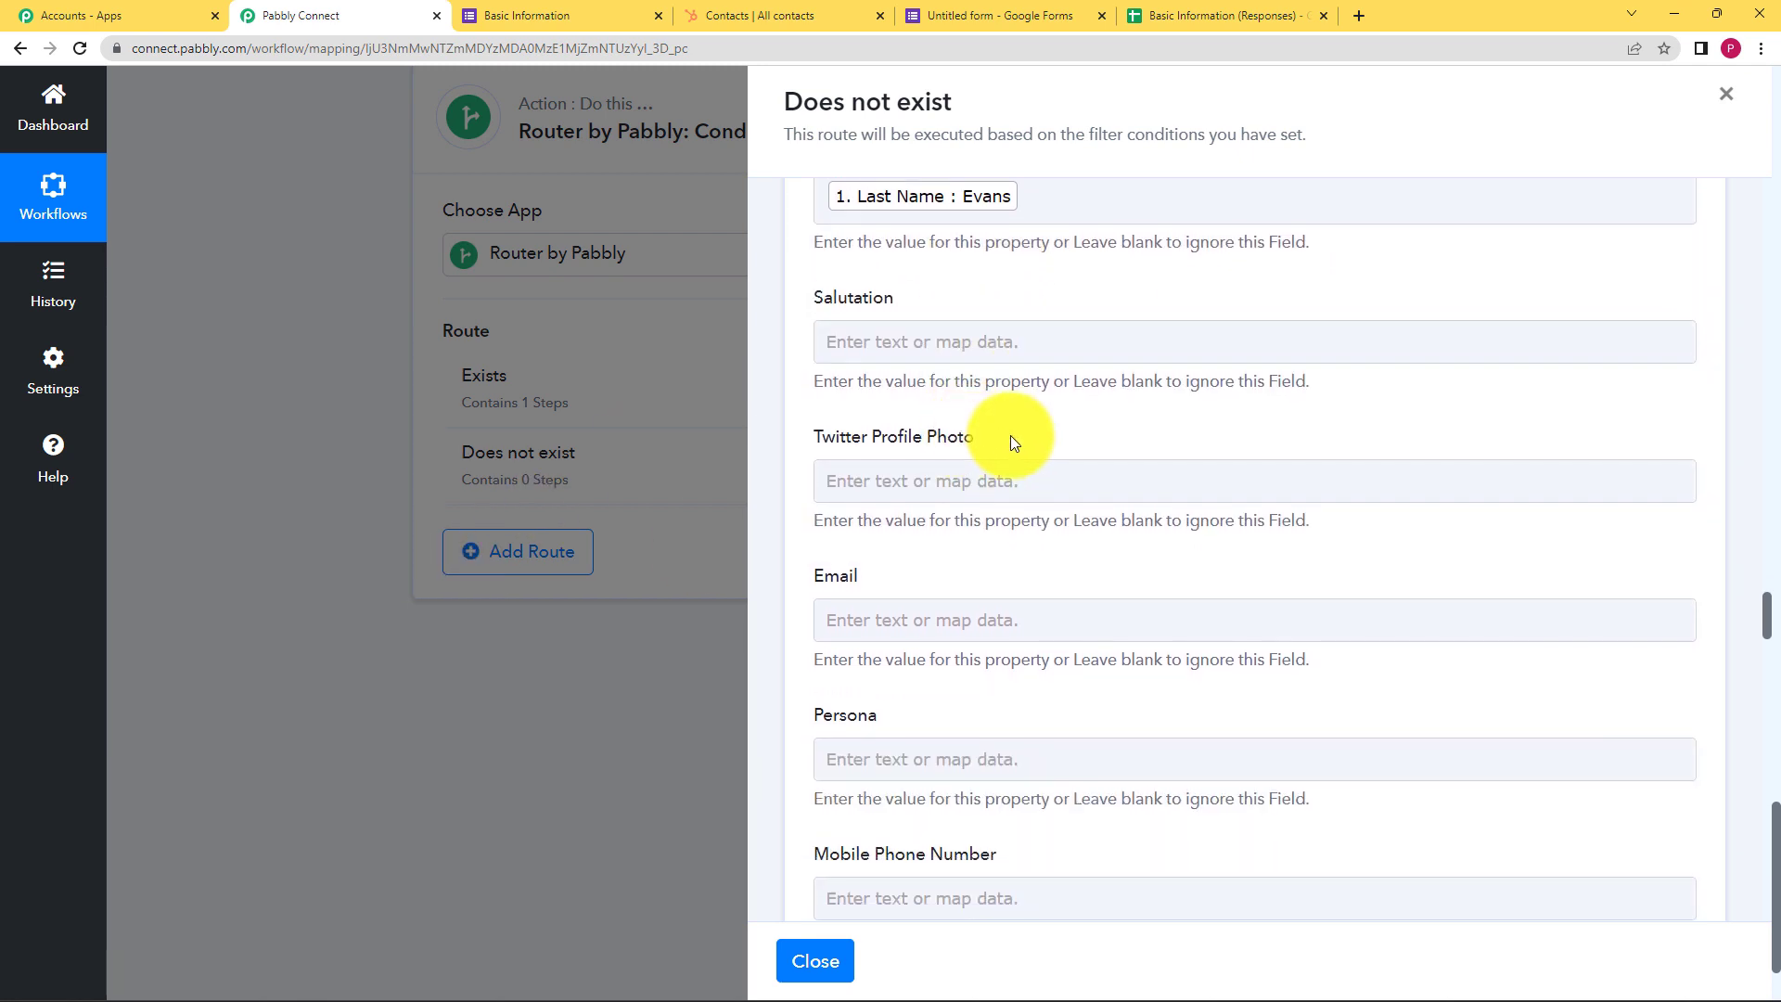
pyautogui.scroll(-1, 1010, 436)
pyautogui.click(1007, 522)
pyautogui.click(1026, 698)
pyautogui.scroll(-1, 1024, 743)
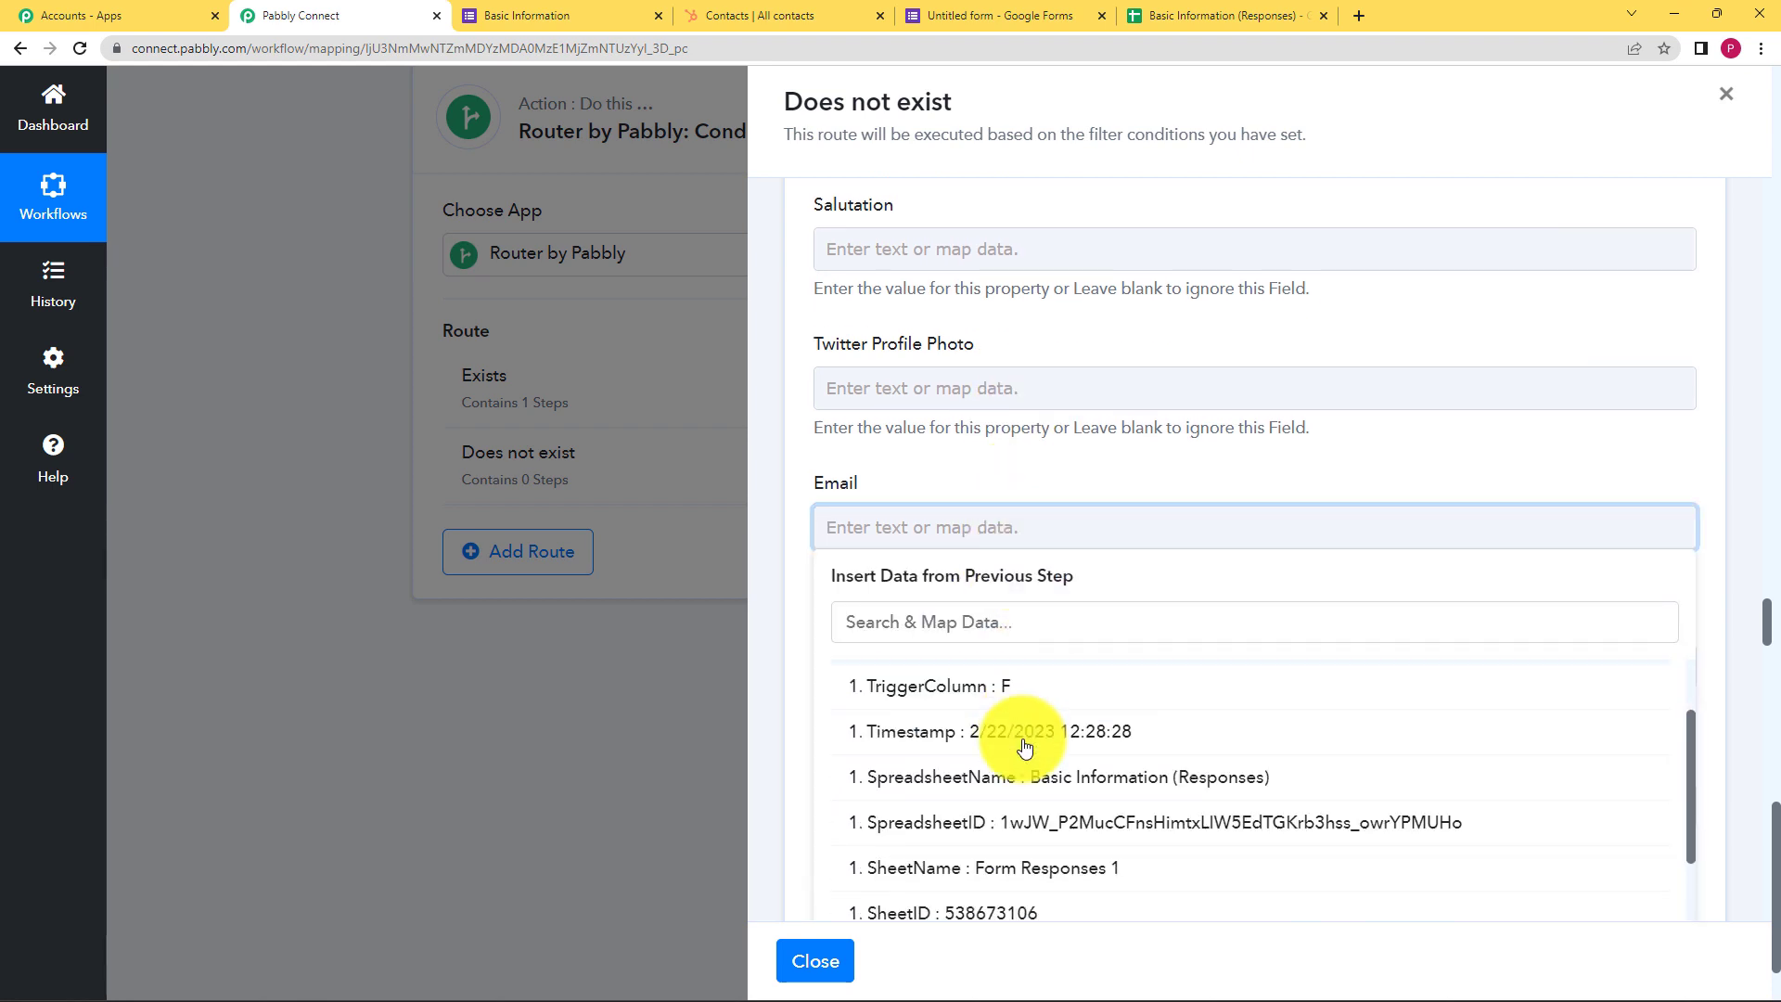
pyautogui.scroll(-4, 1024, 745)
pyautogui.click(1039, 783)
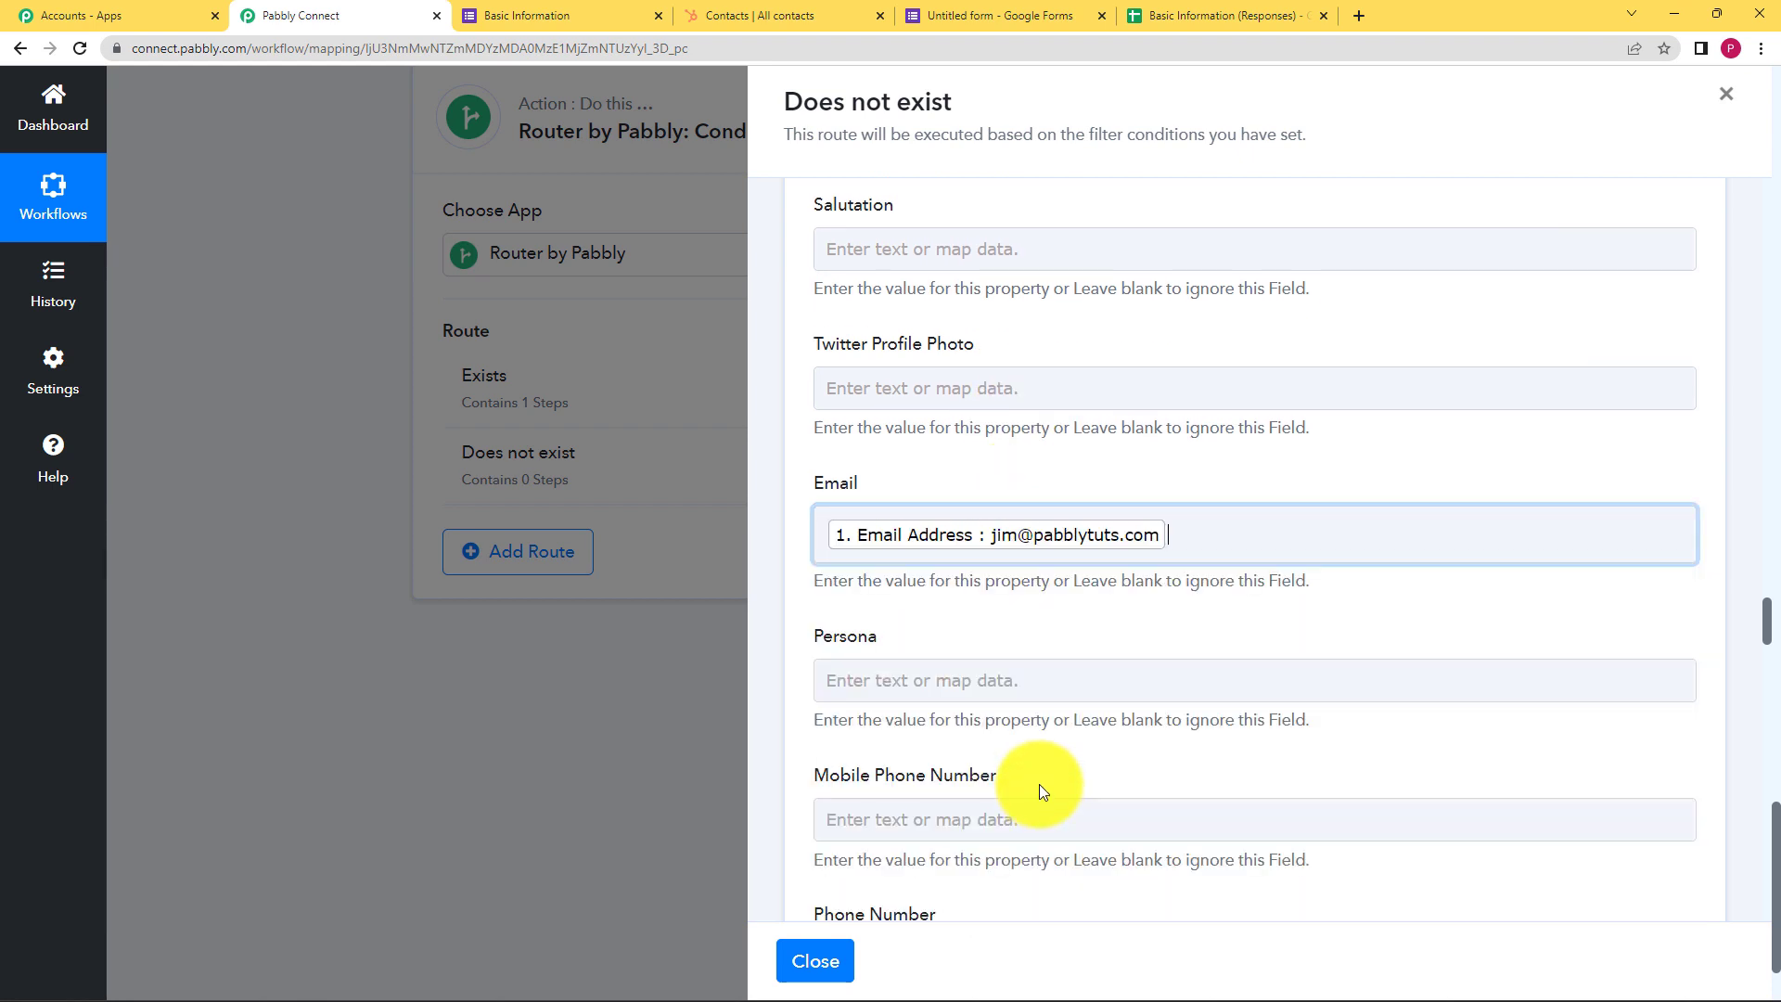
pyautogui.click(1178, 342)
# Map 'Where Do You Work?' into Company Name, then save and send a test request
pyautogui.scroll(-5, 1180, 337)
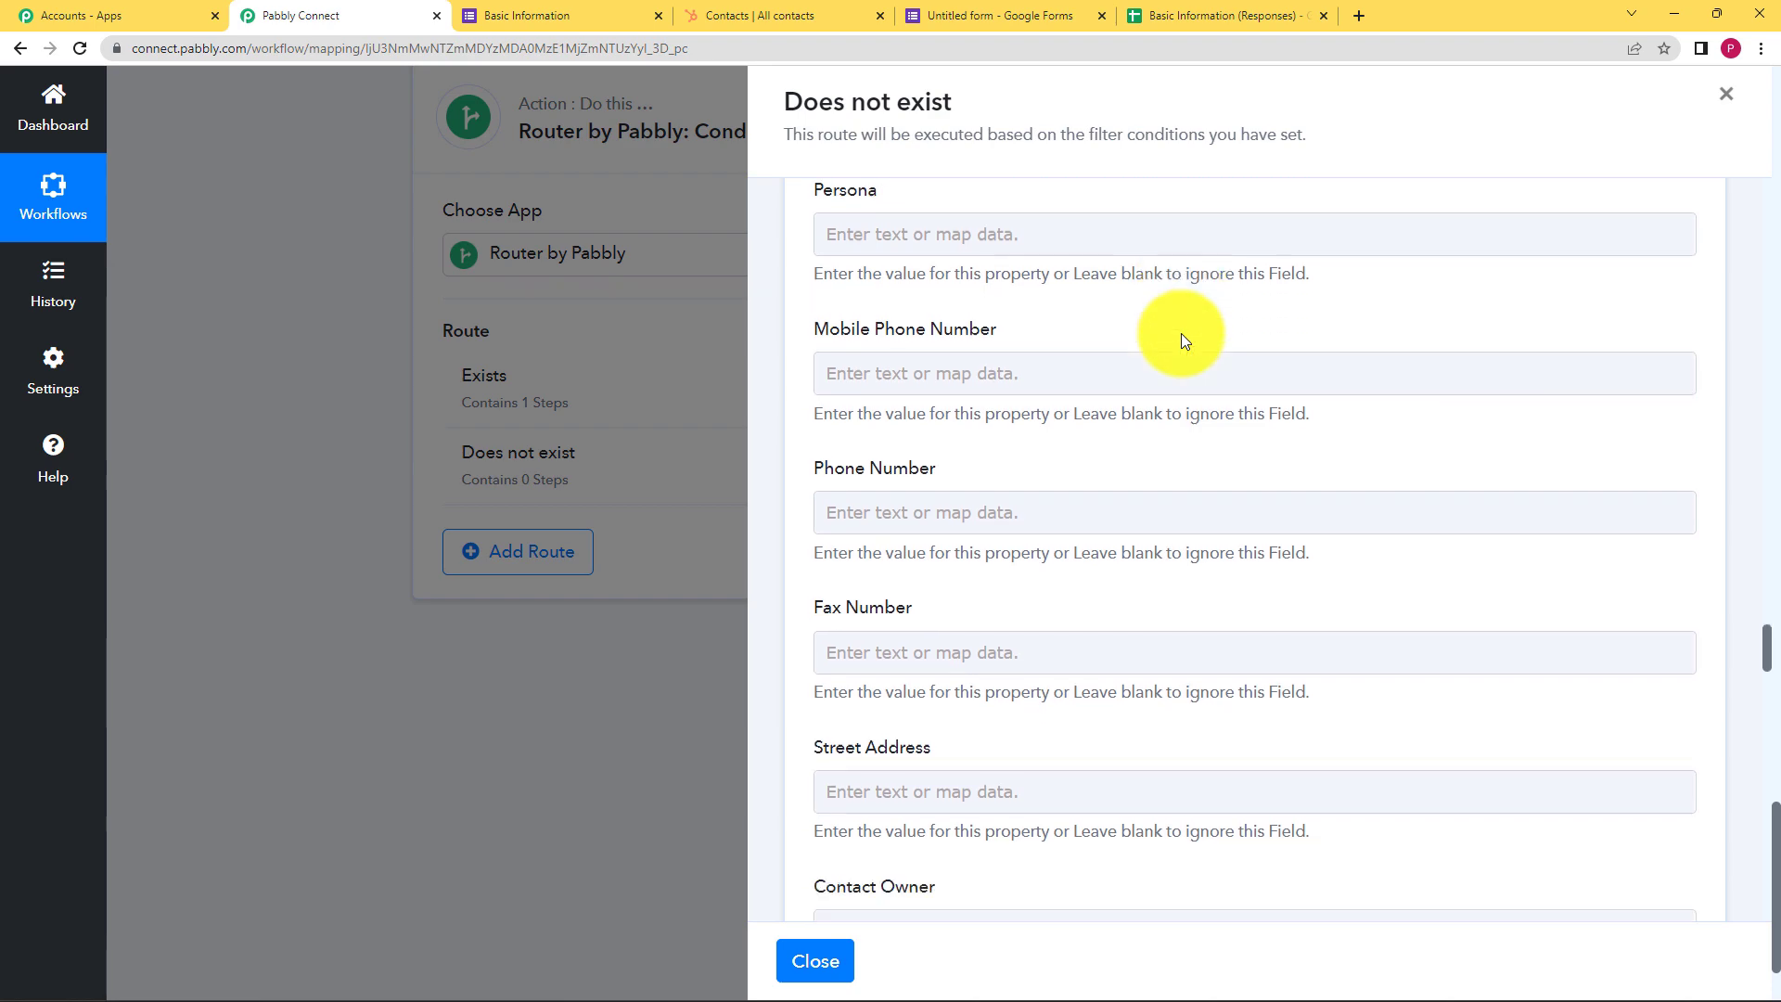
pyautogui.scroll(-15, 1184, 340)
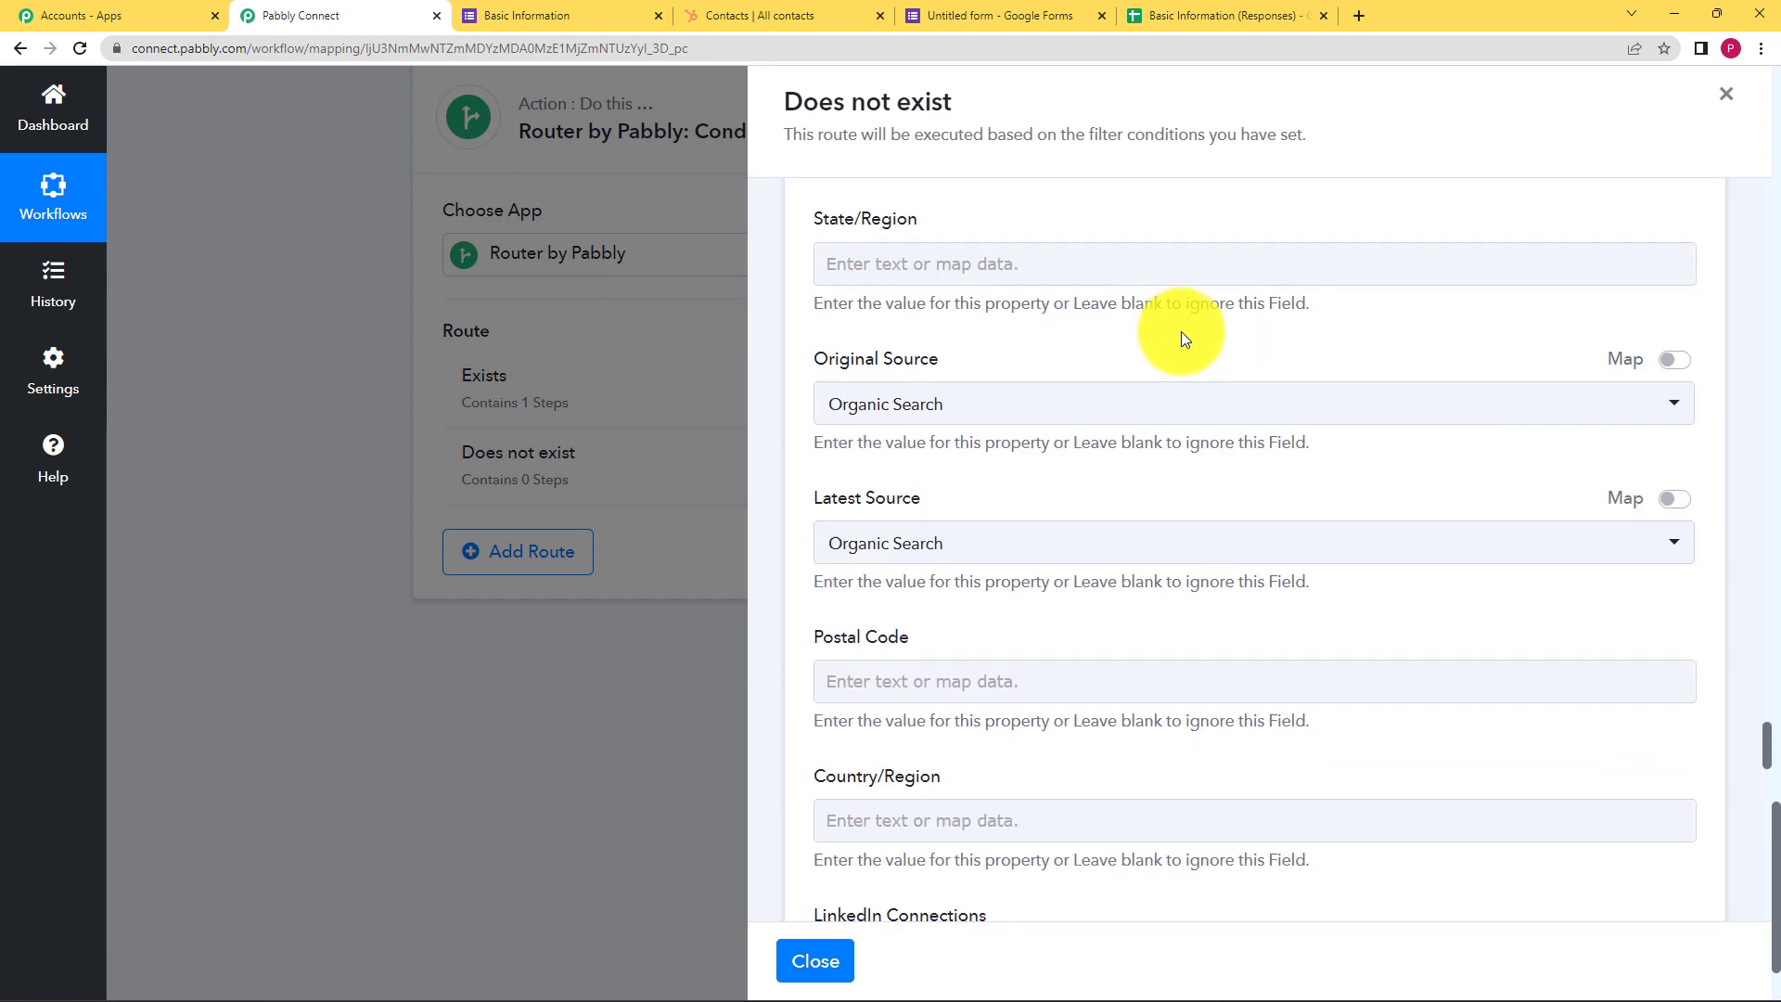
pyautogui.scroll(-15, 1182, 325)
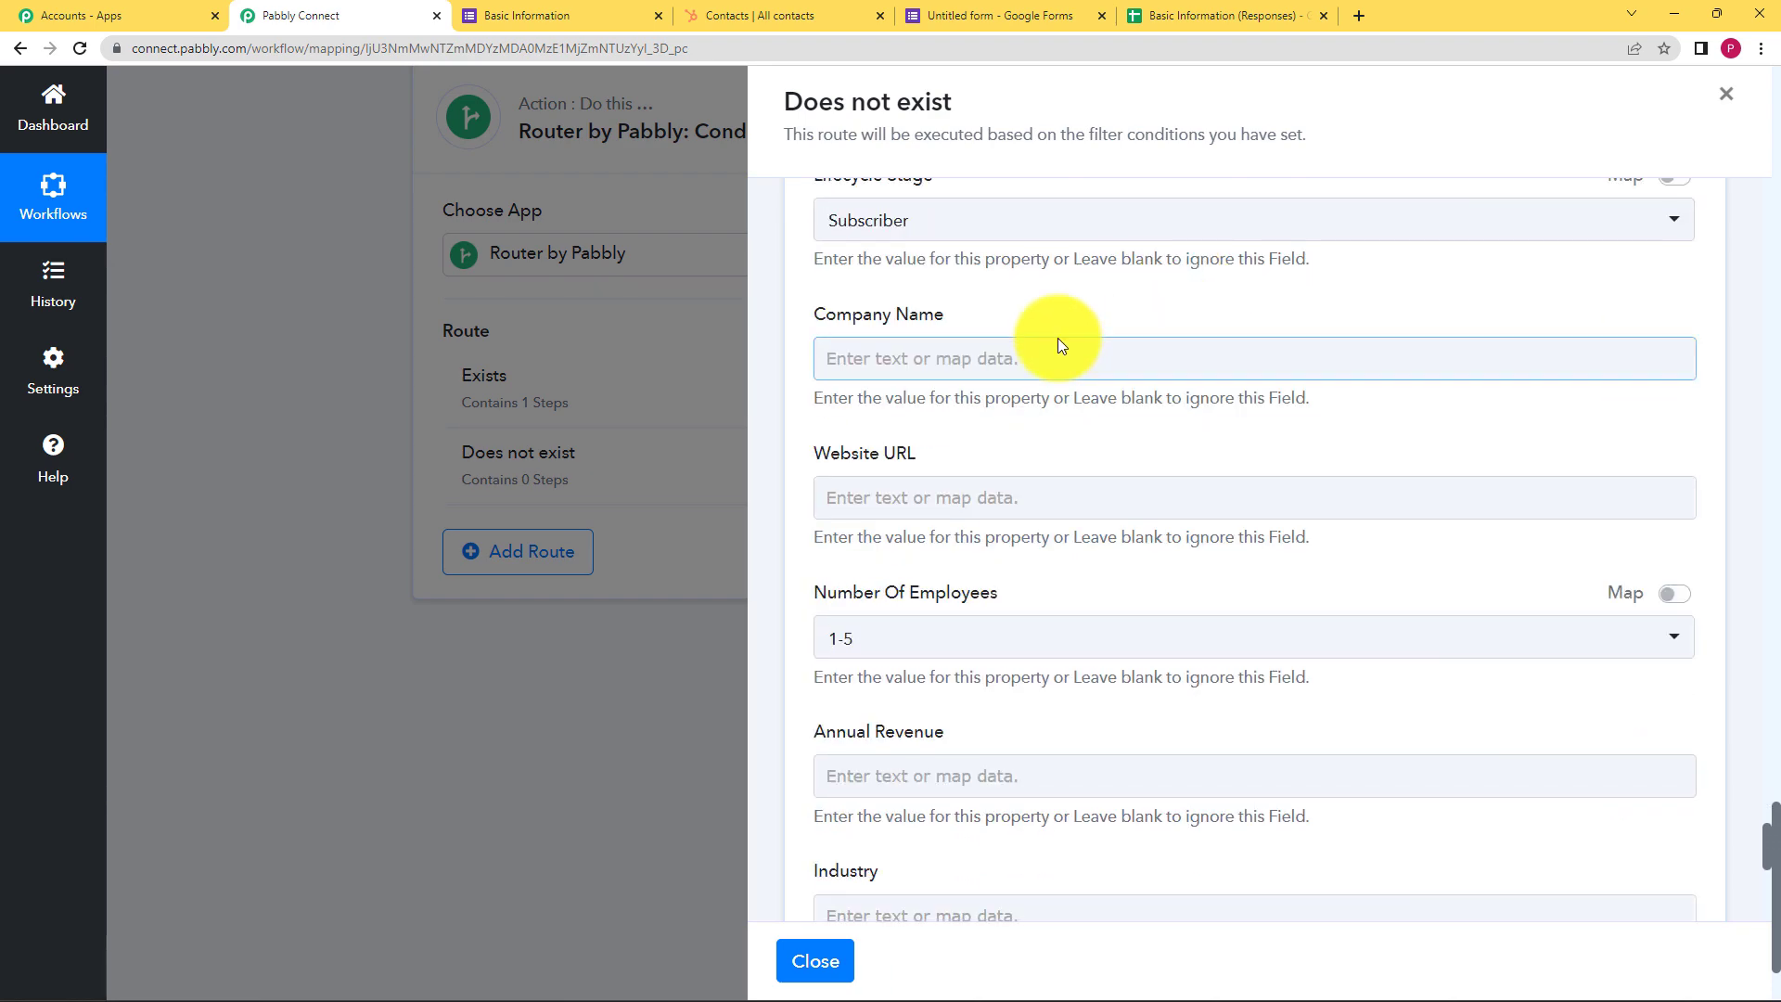
pyautogui.click(1061, 345)
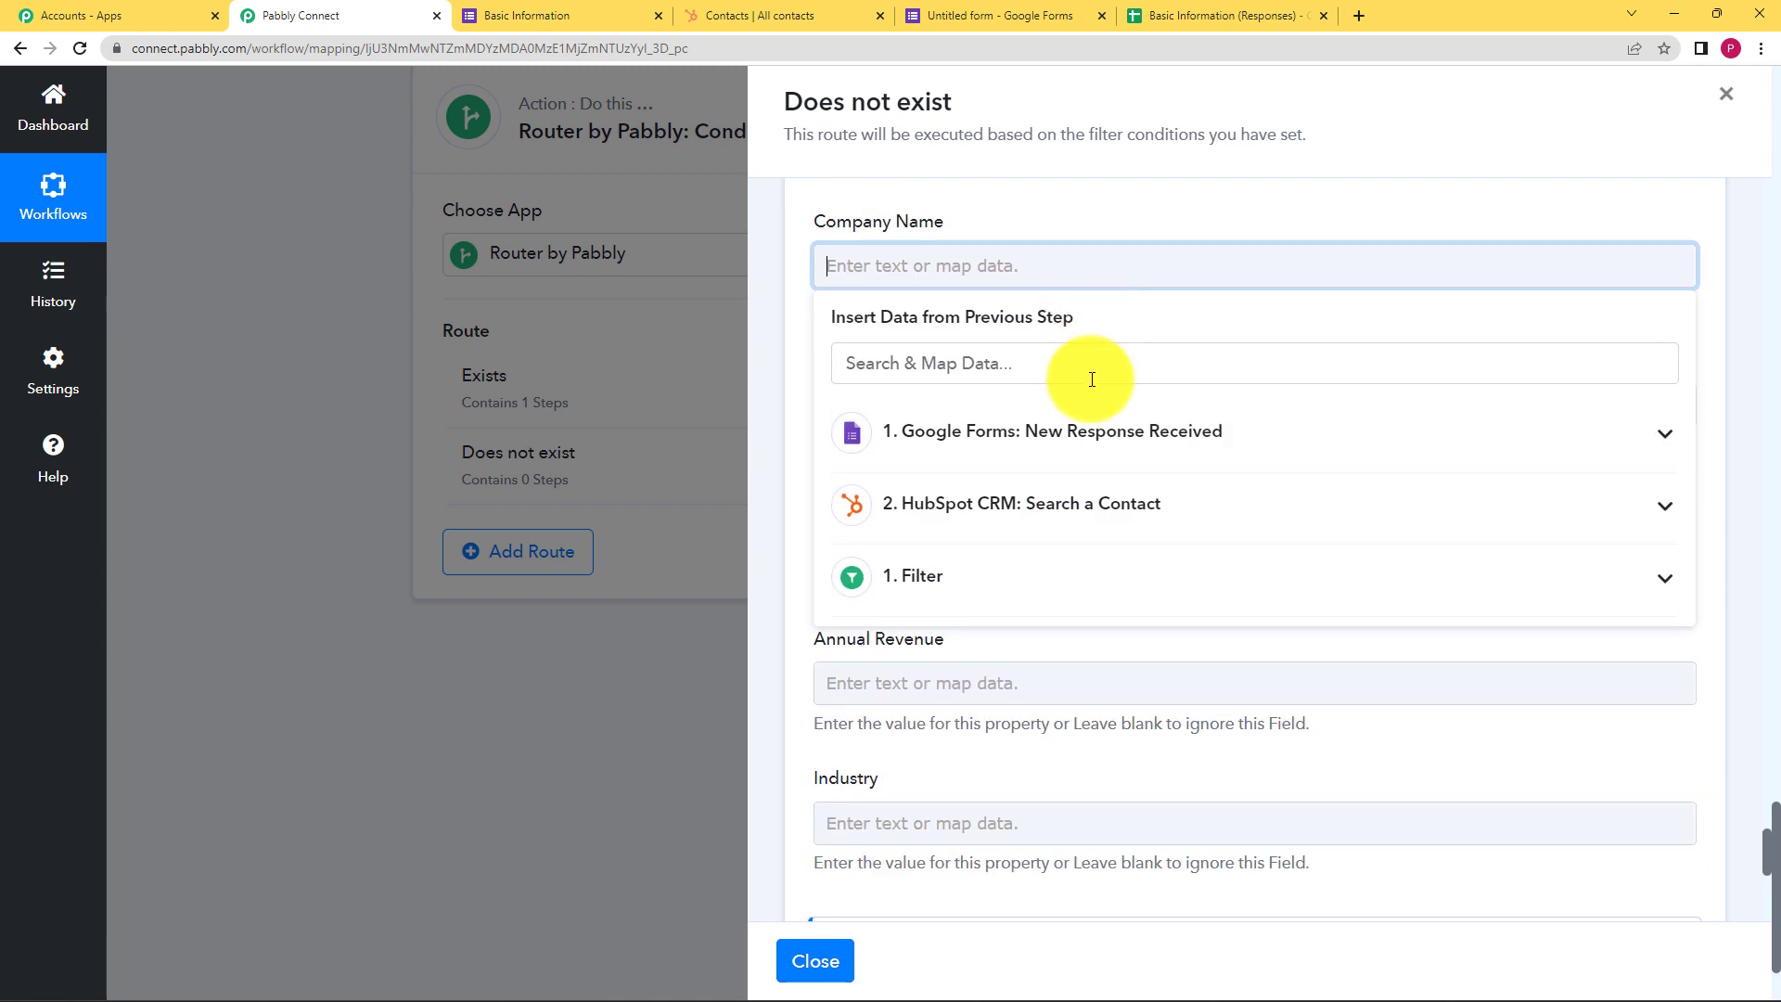
pyautogui.click(1076, 430)
pyautogui.scroll(-3, 1073, 482)
pyautogui.scroll(3, 1079, 520)
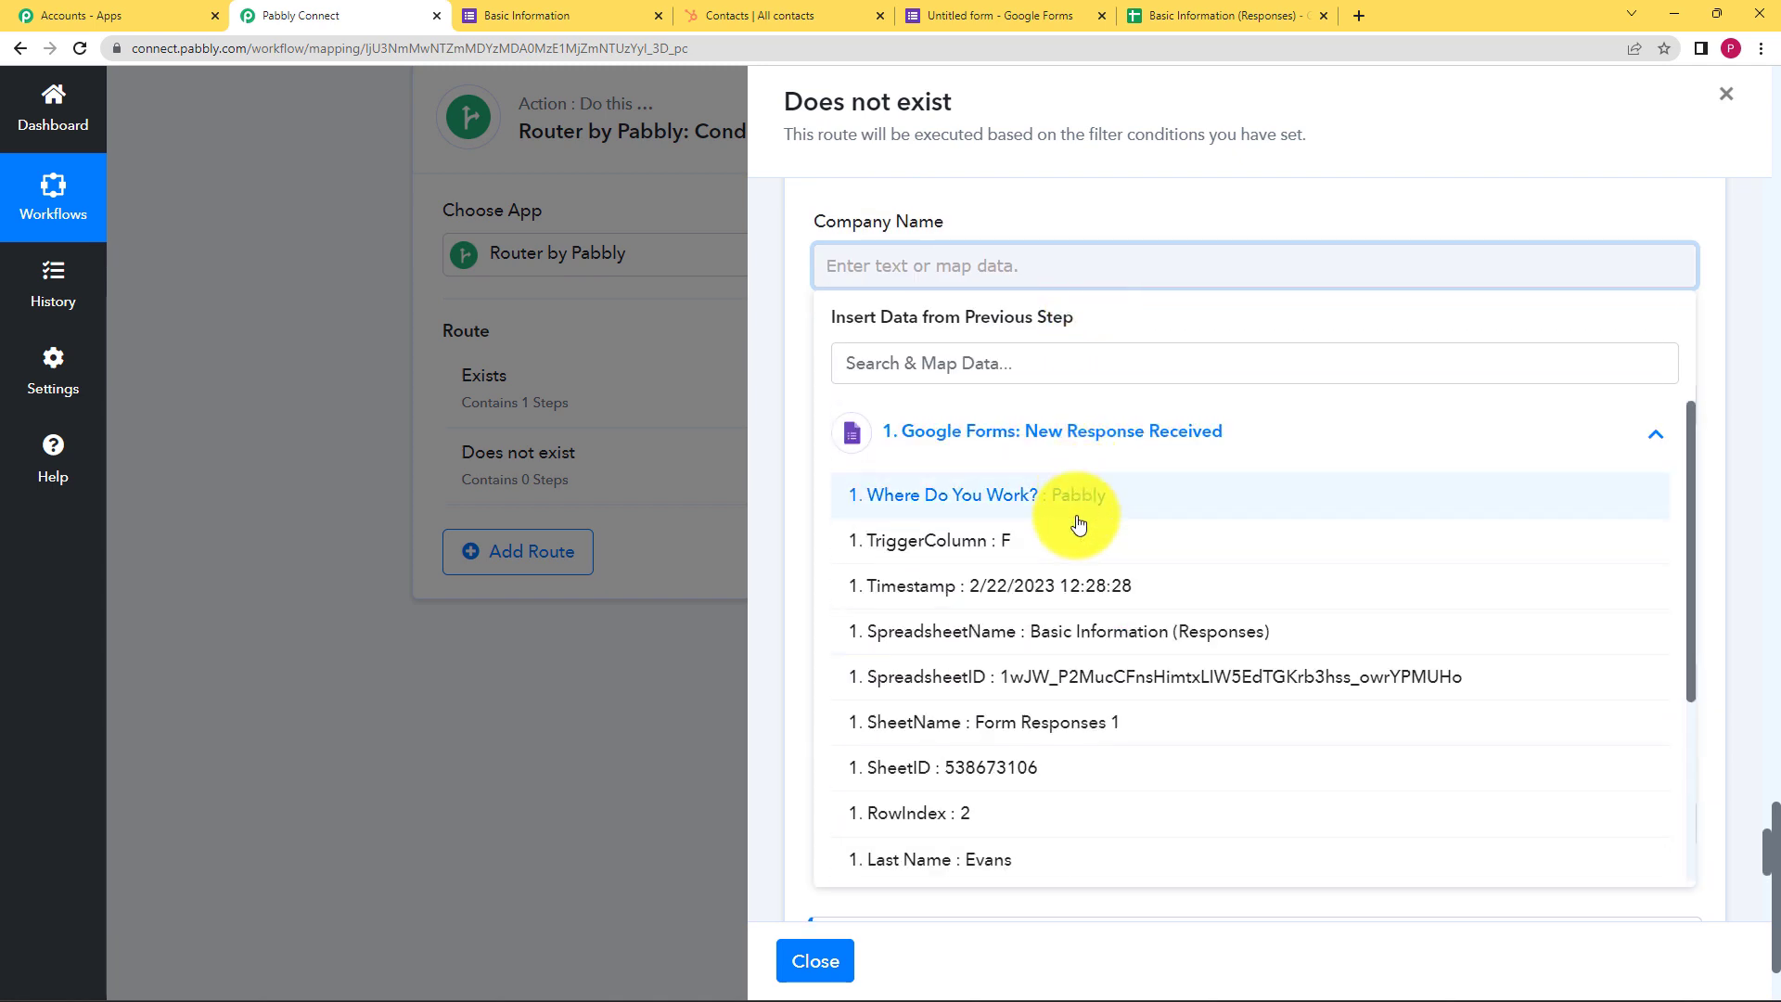
pyautogui.click(1076, 497)
pyautogui.click(1313, 199)
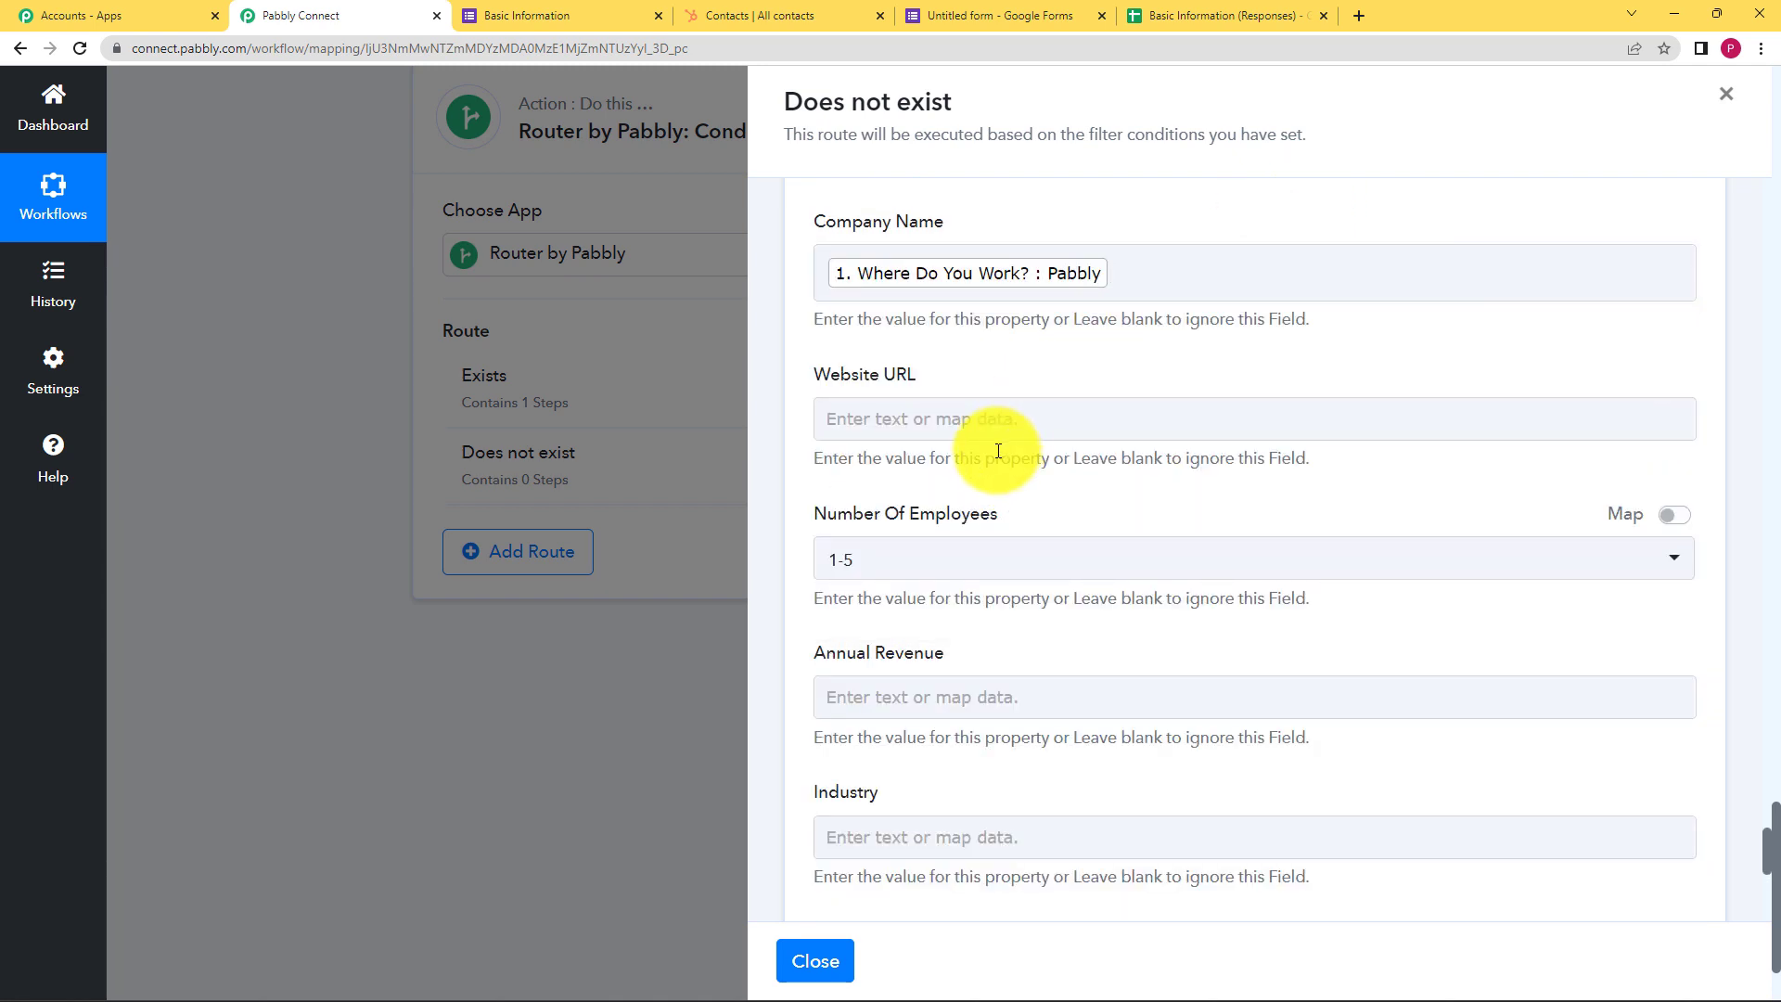
pyautogui.scroll(-6, 997, 450)
pyautogui.click(905, 624)
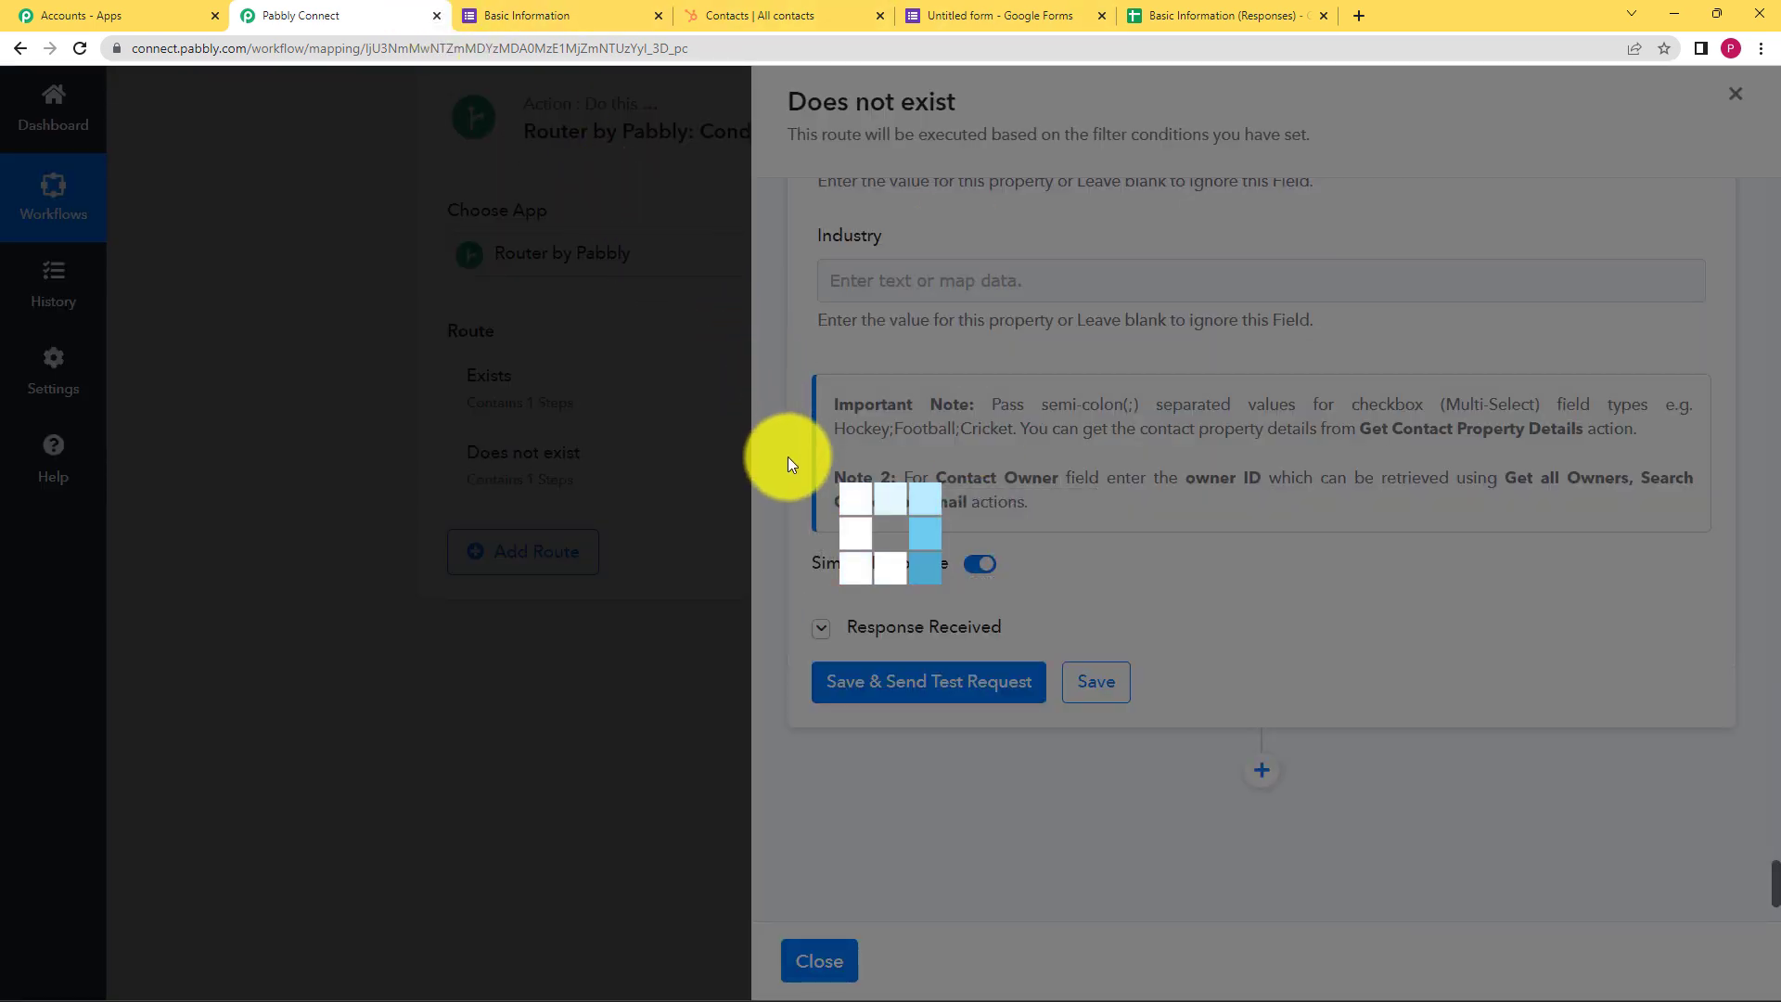
# Review the response showing a new subscriber contact with company Pabbly, then save the step
pyautogui.scroll(-3, 1048, 730)
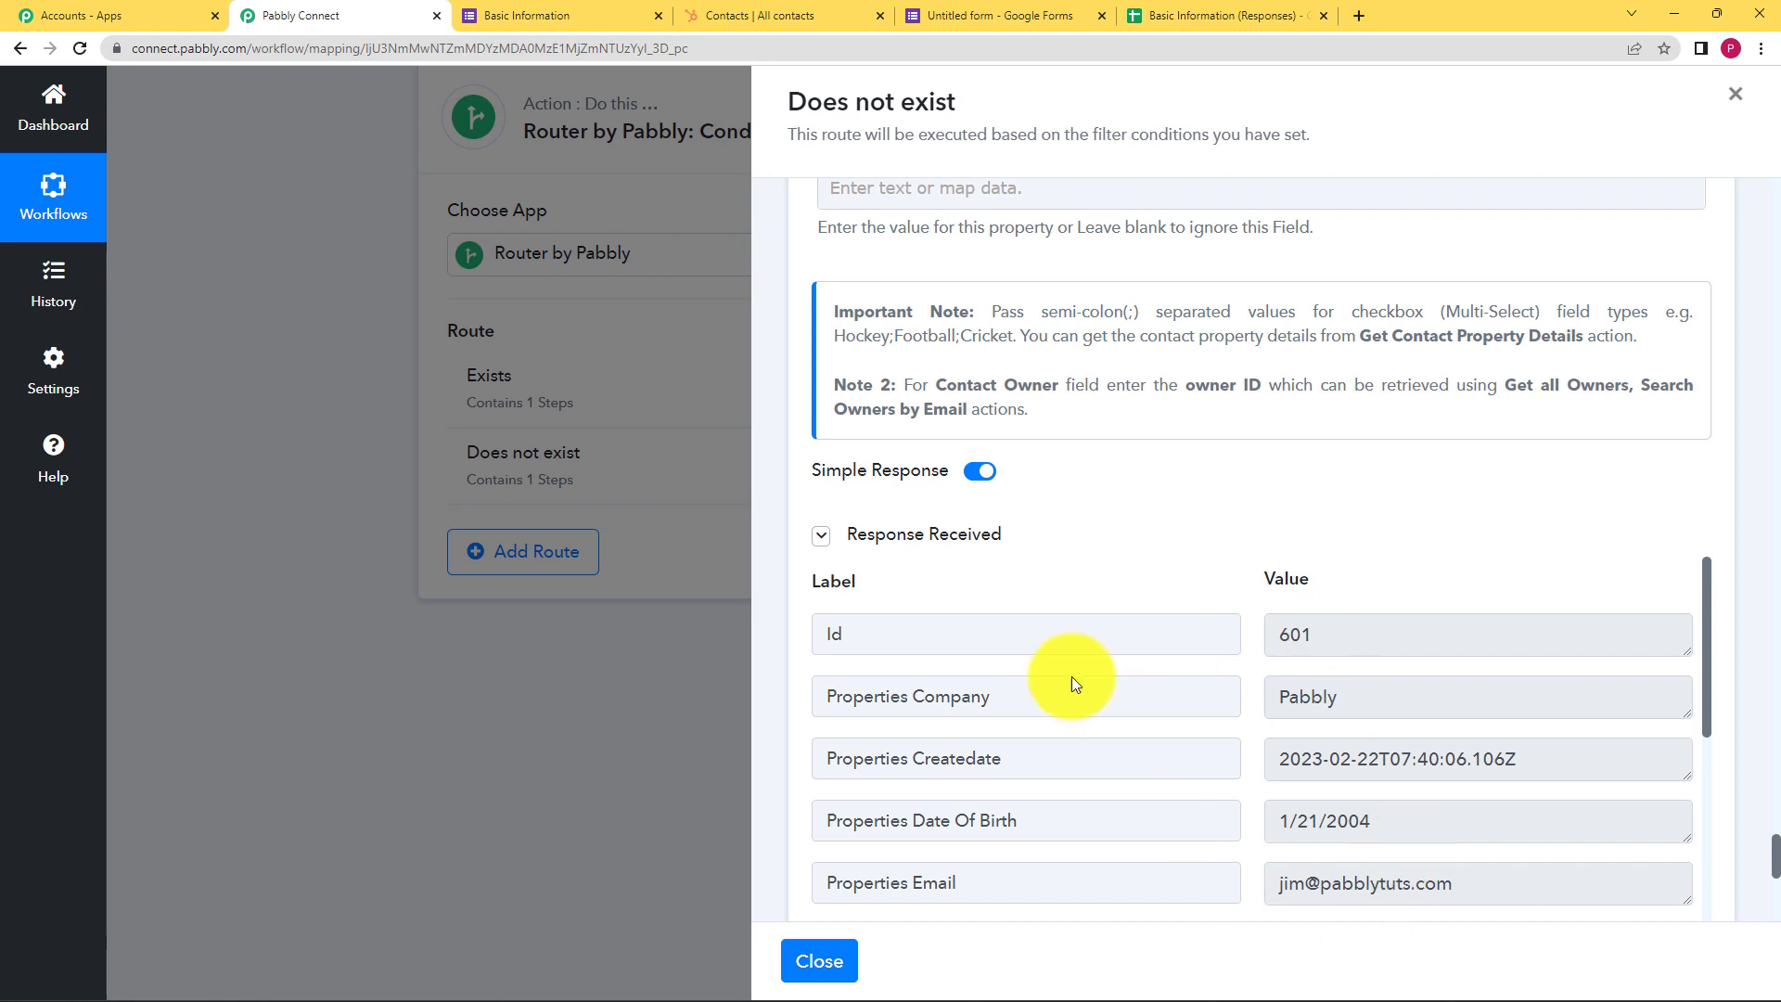
pyautogui.moveTo(1362, 635); pyautogui.dragTo(1150, 657)
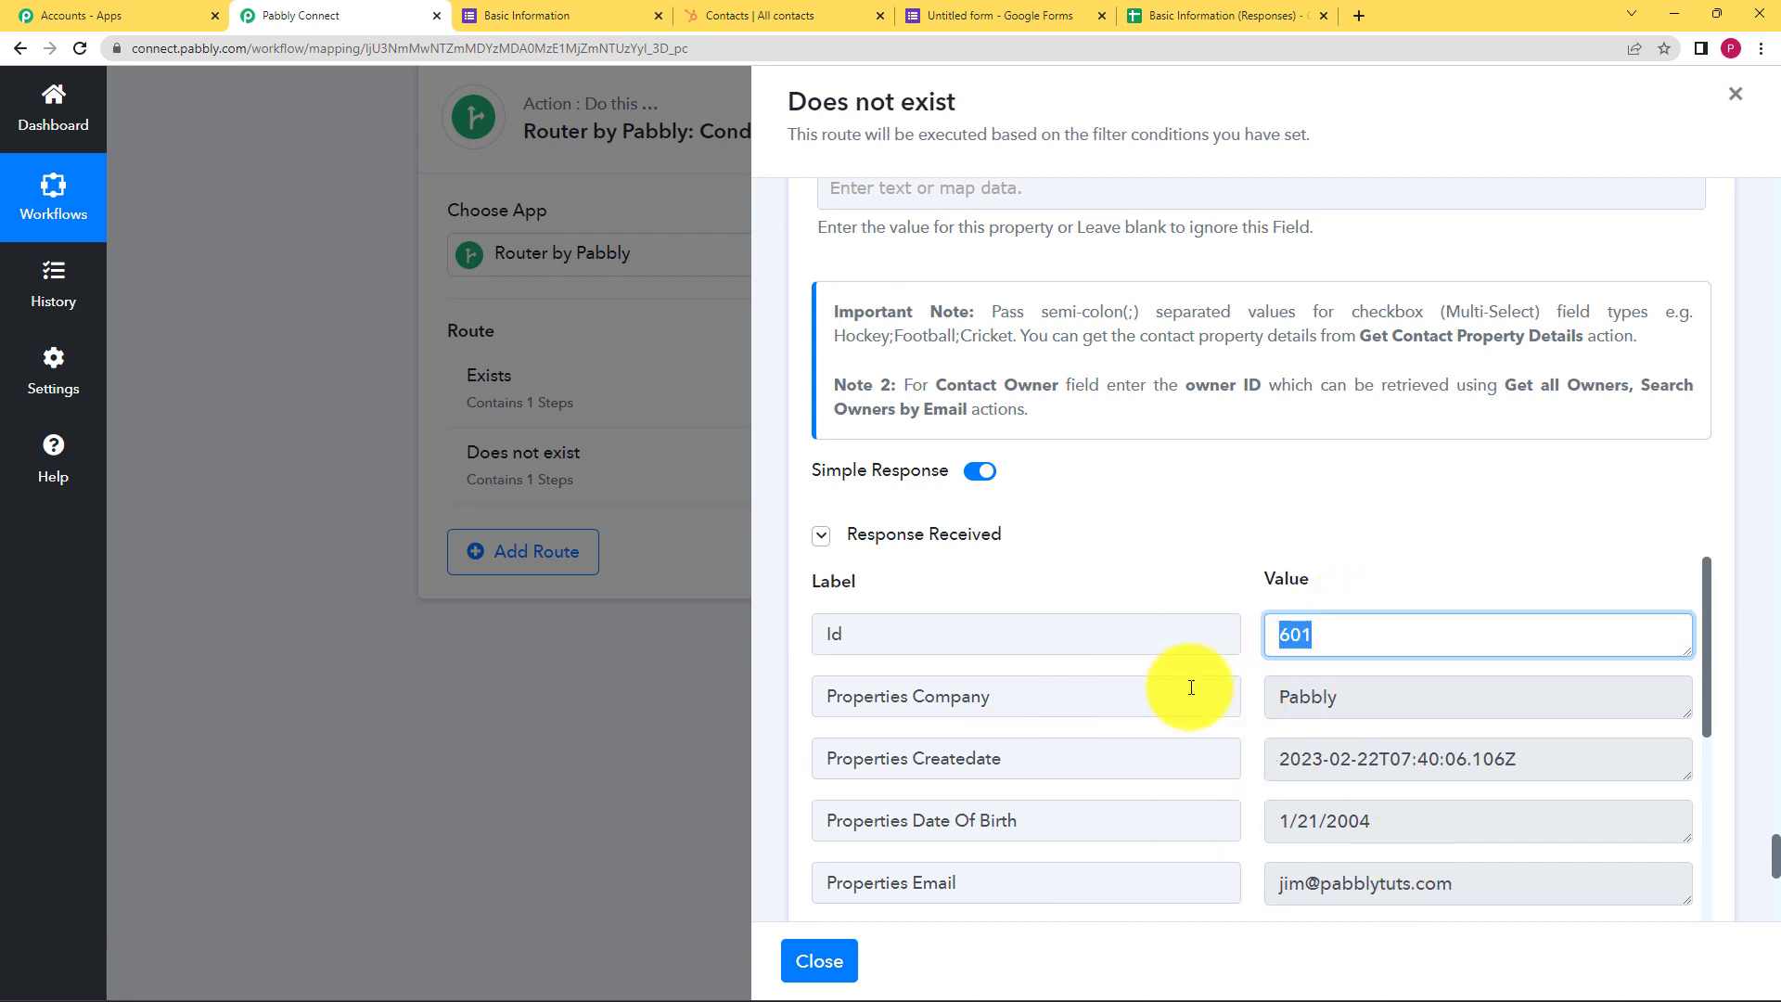
pyautogui.scroll(-2, 1376, 583)
pyautogui.scroll(-3, 1341, 694)
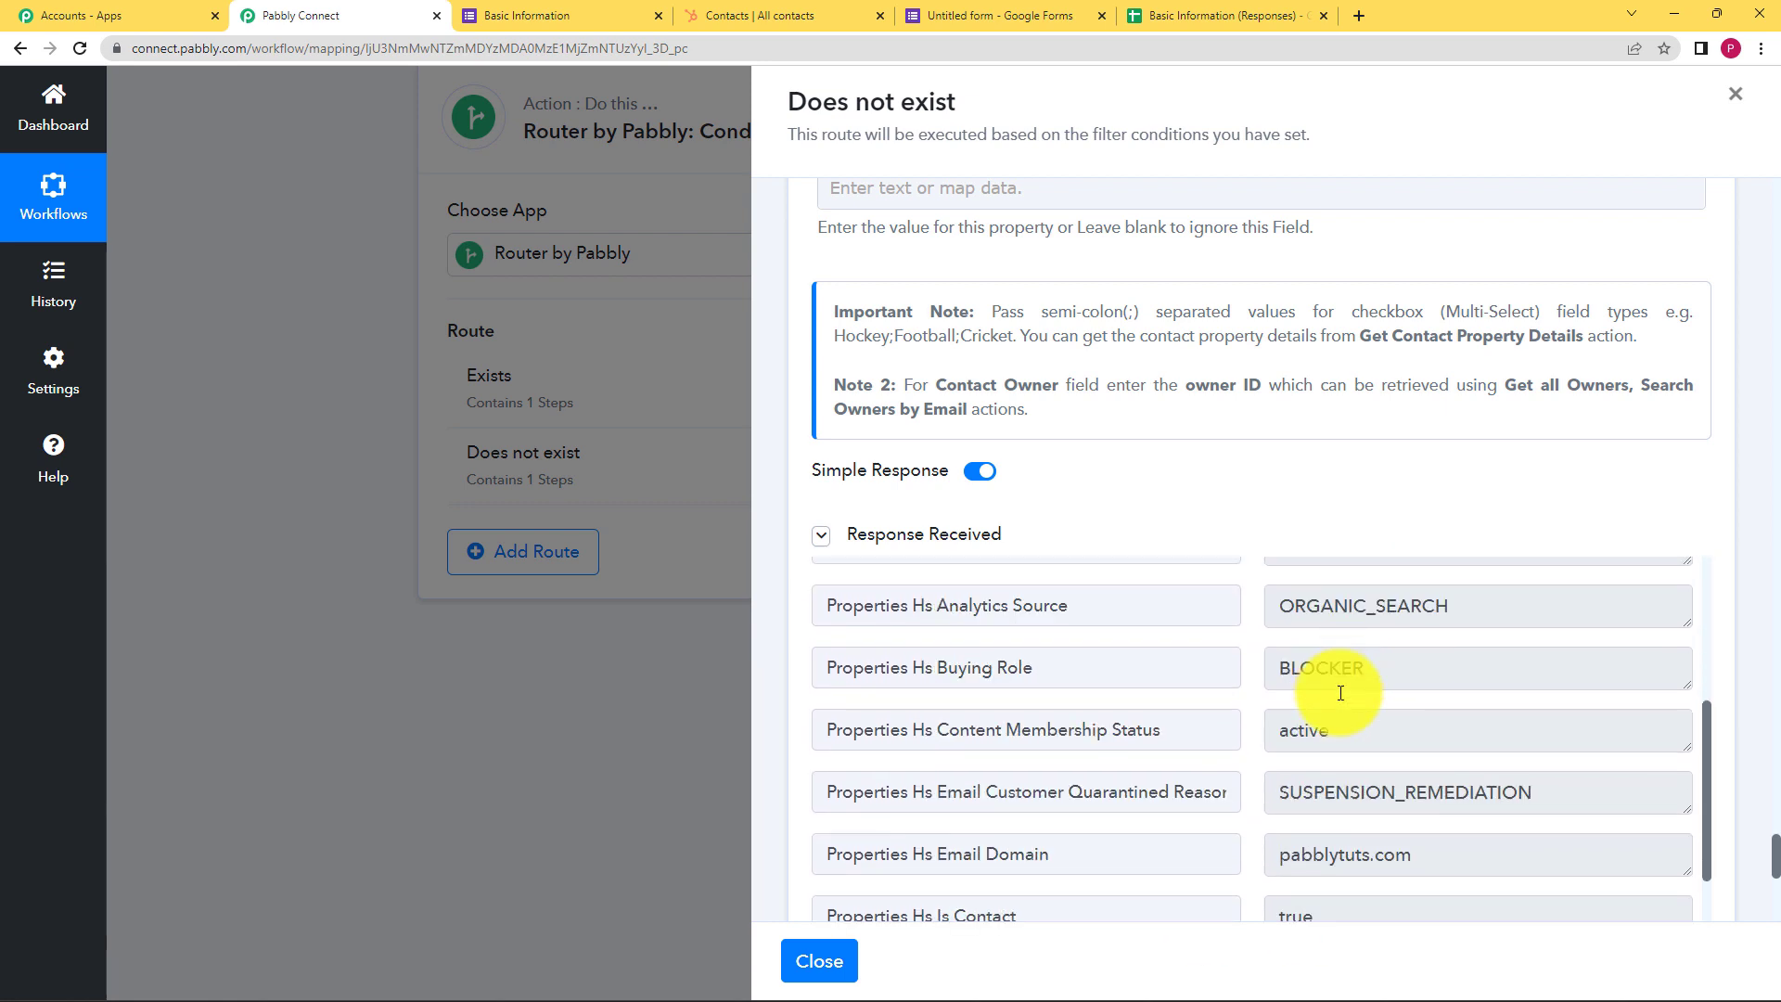
pyautogui.scroll(3, 1340, 693)
pyautogui.scroll(-6, 1340, 693)
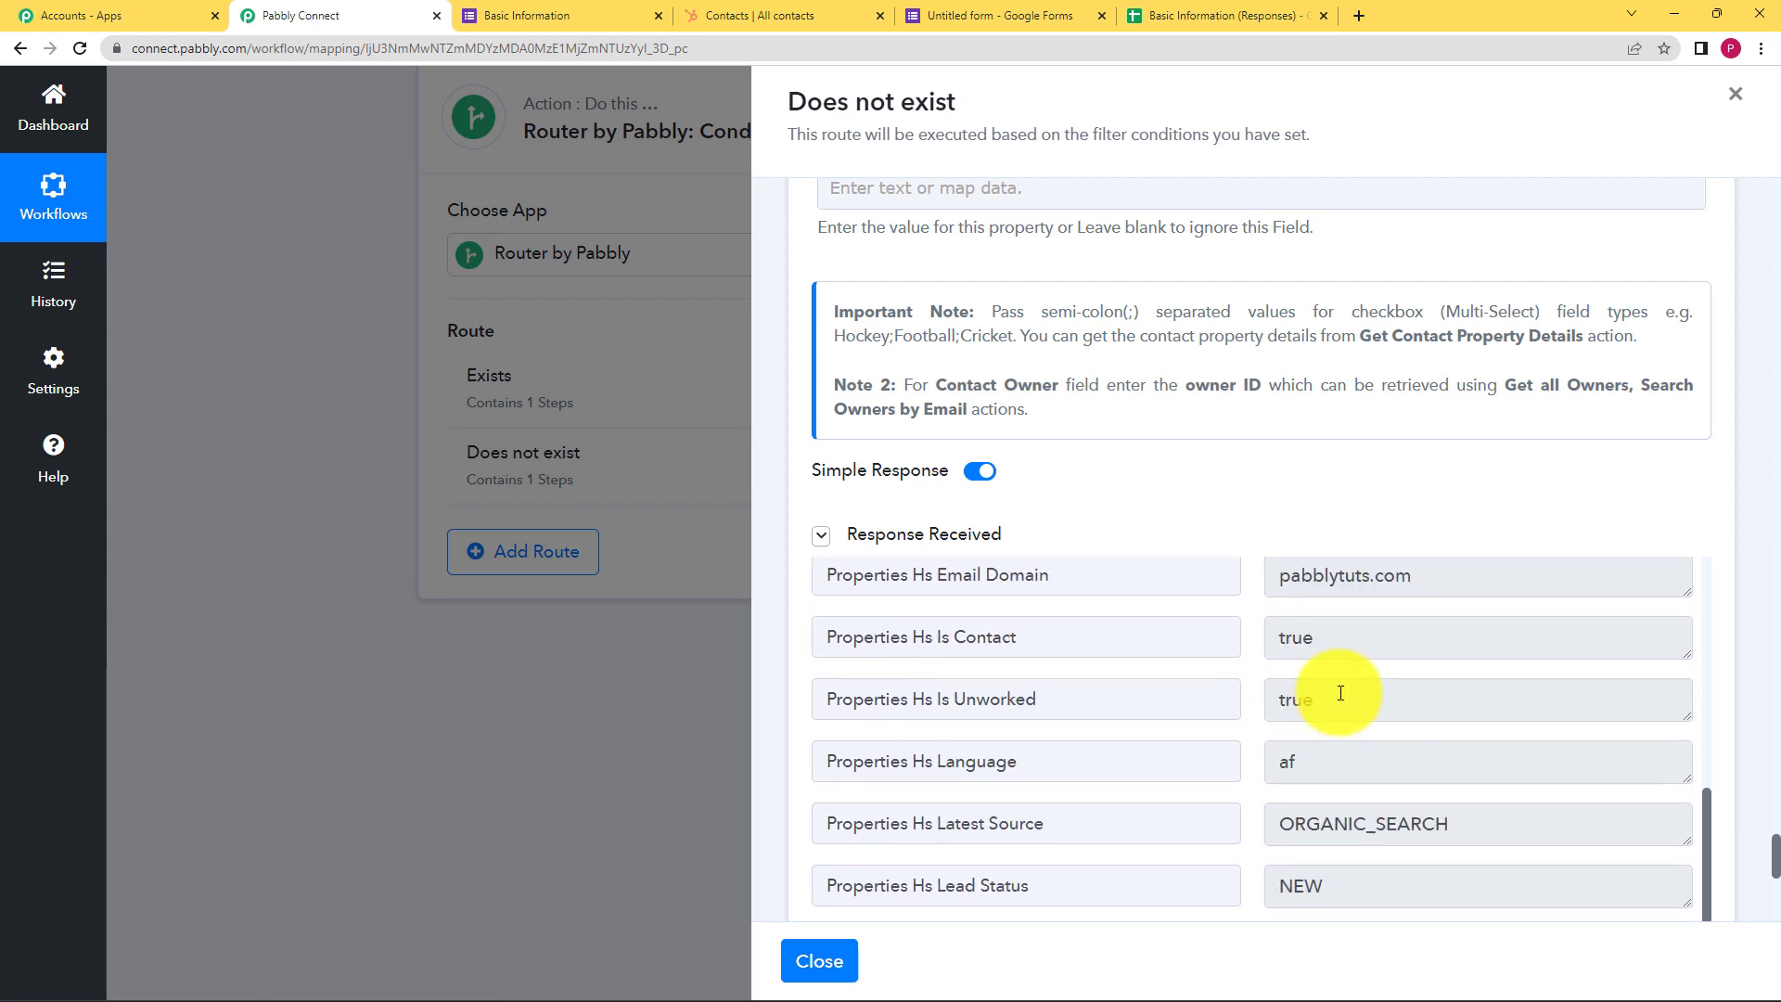
pyautogui.scroll(-6, 1341, 693)
pyautogui.scroll(-6, 1239, 493)
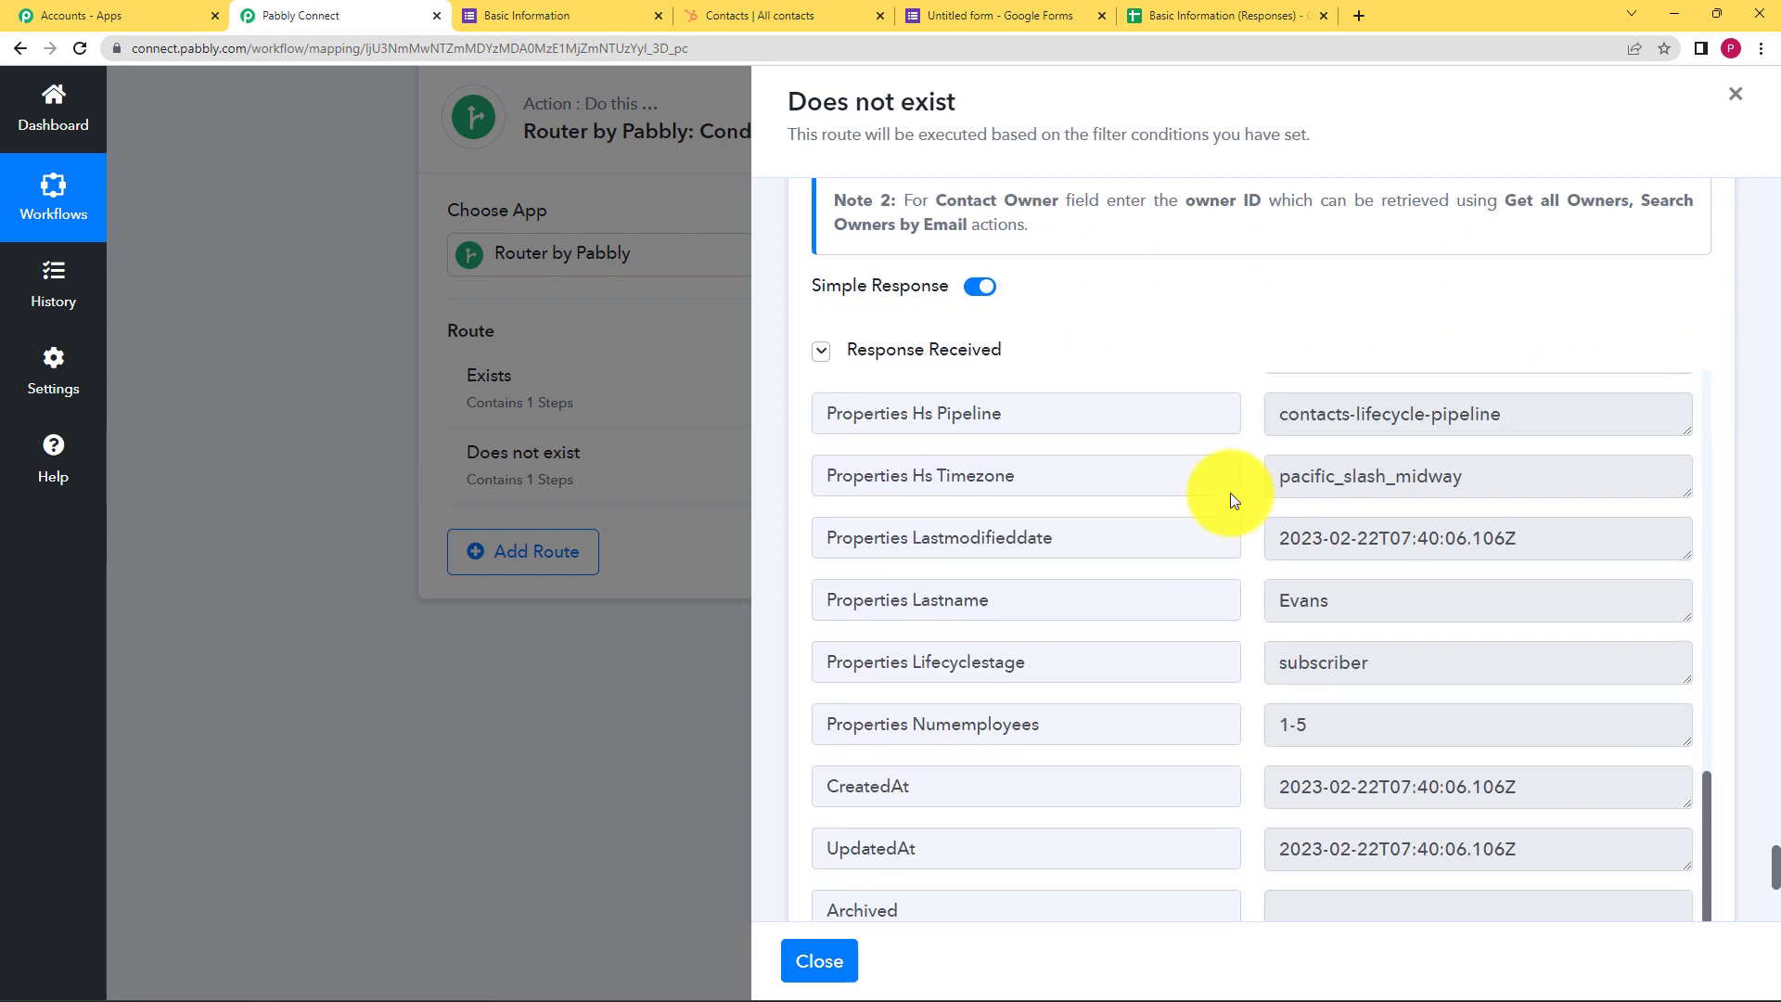
pyautogui.click(1104, 627)
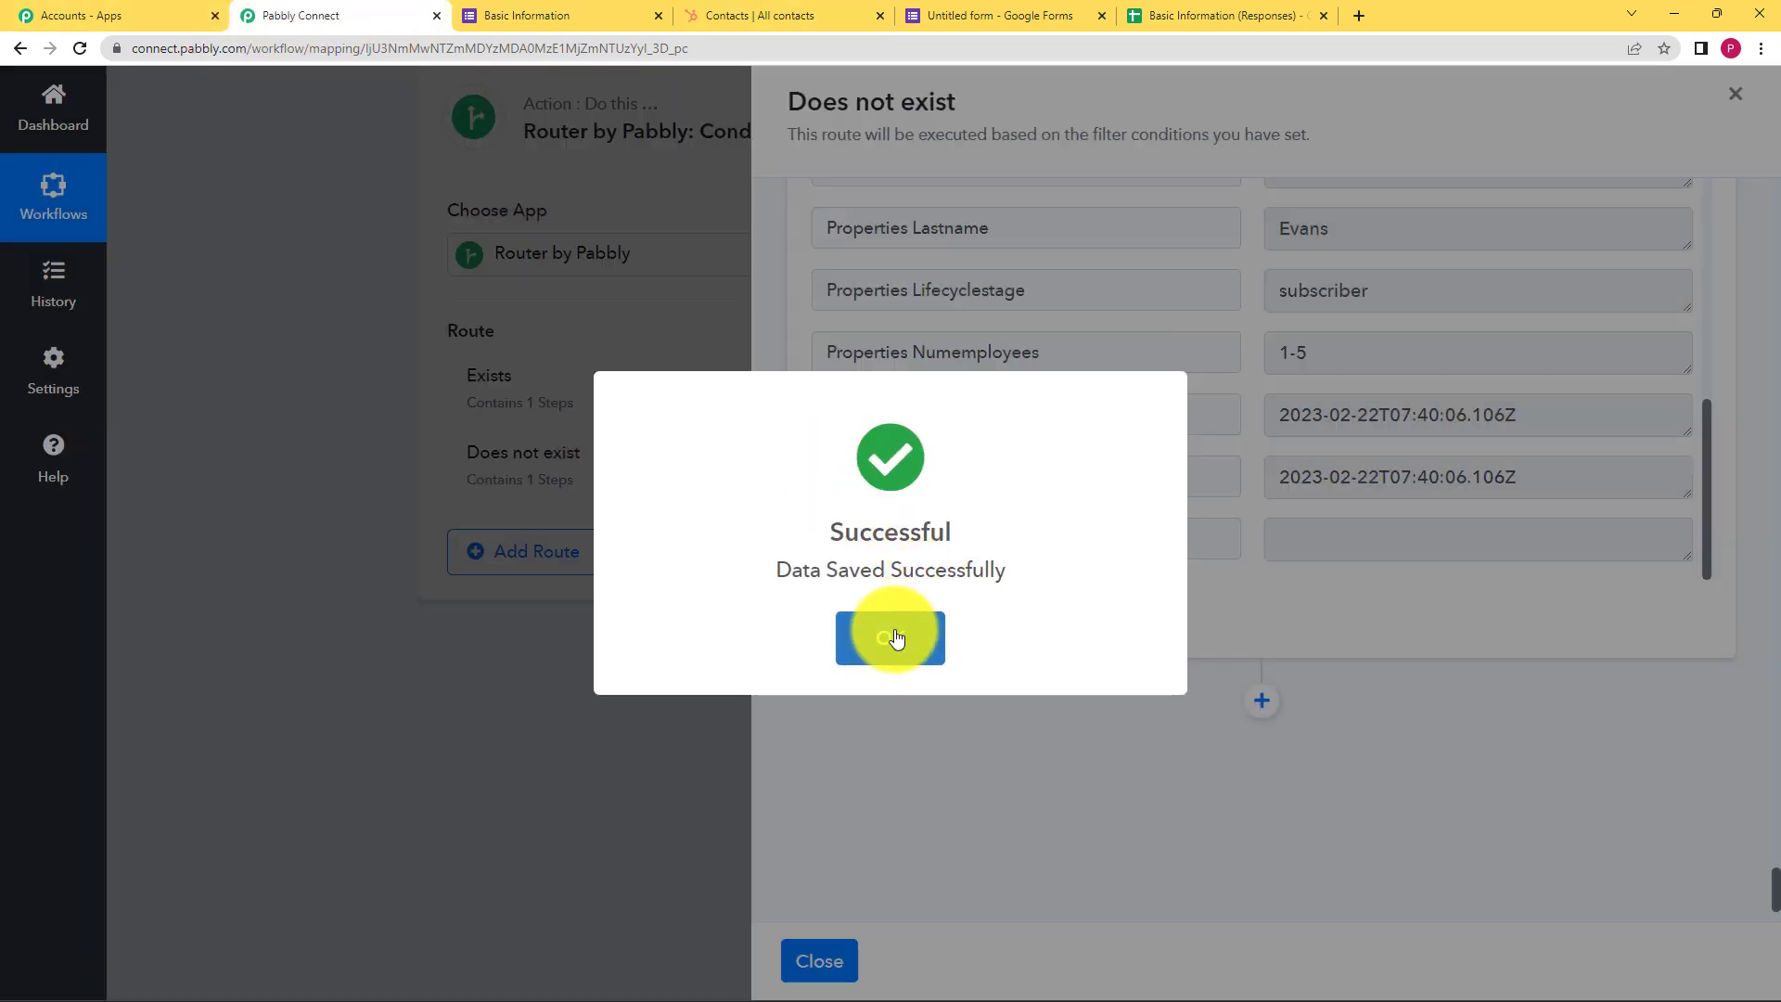
pyautogui.click(896, 637)
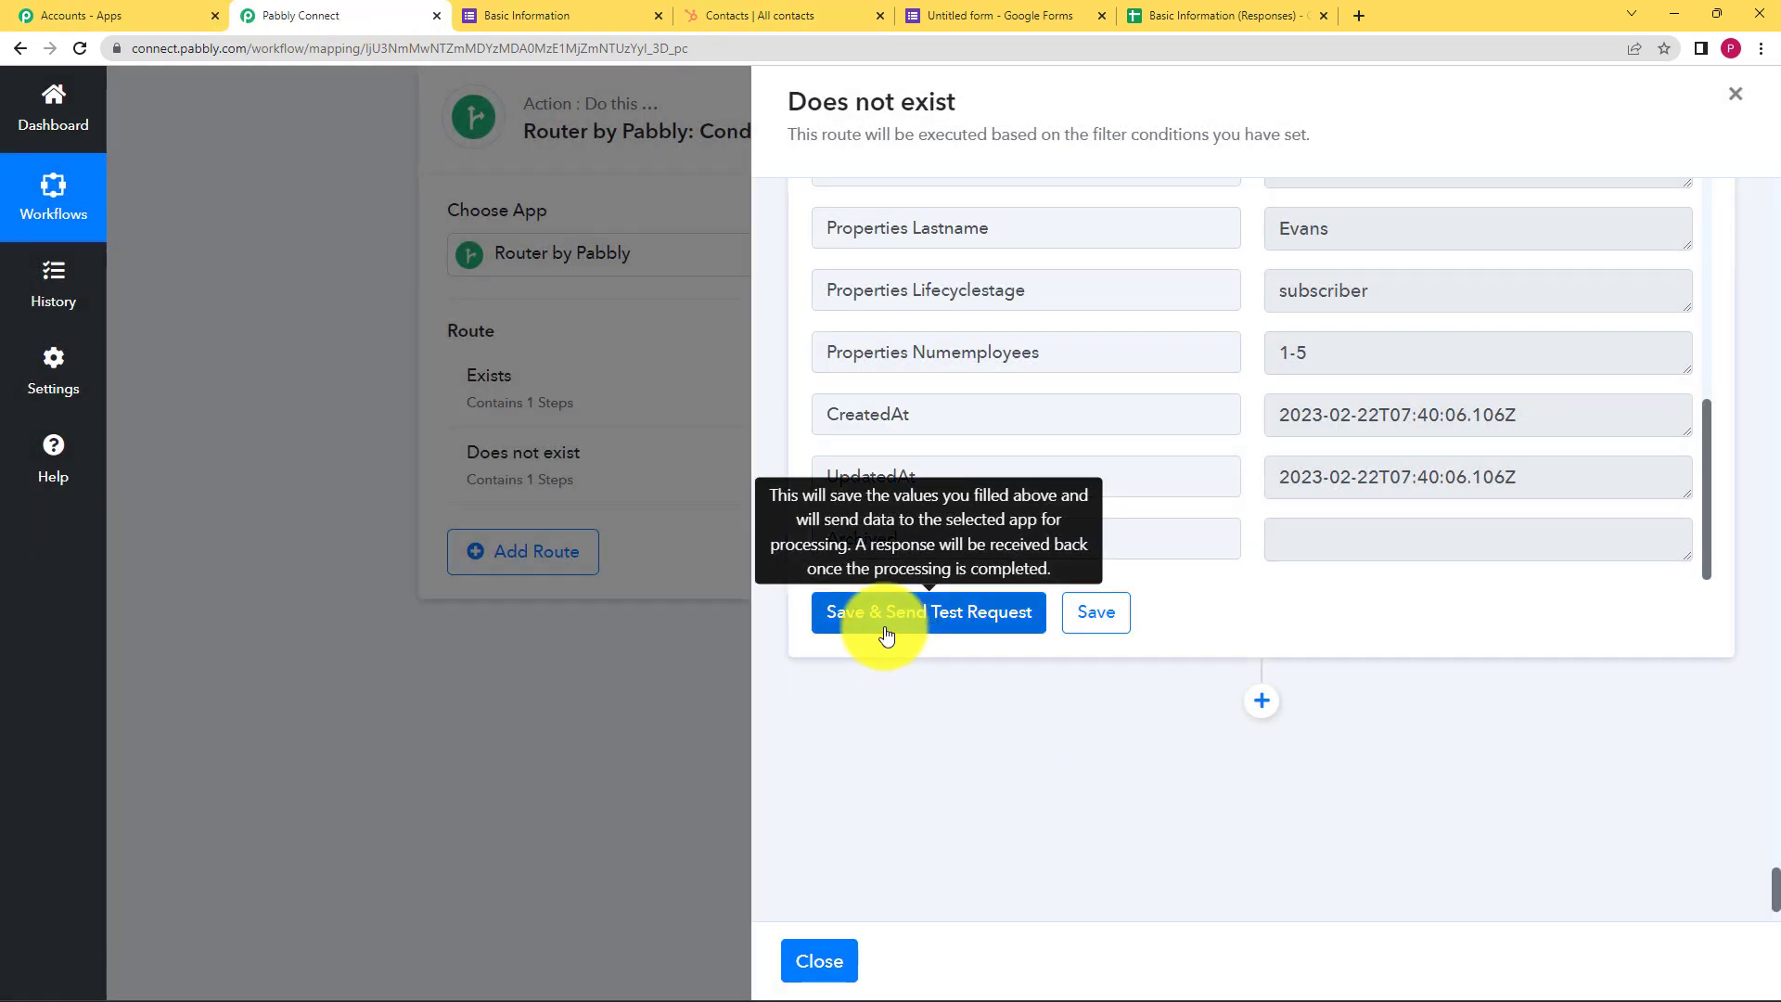
# Reload HubSpot Contacts to confirm 7 records including the new contact, then return to Pabbly Connect
pyautogui.click(716, 11)
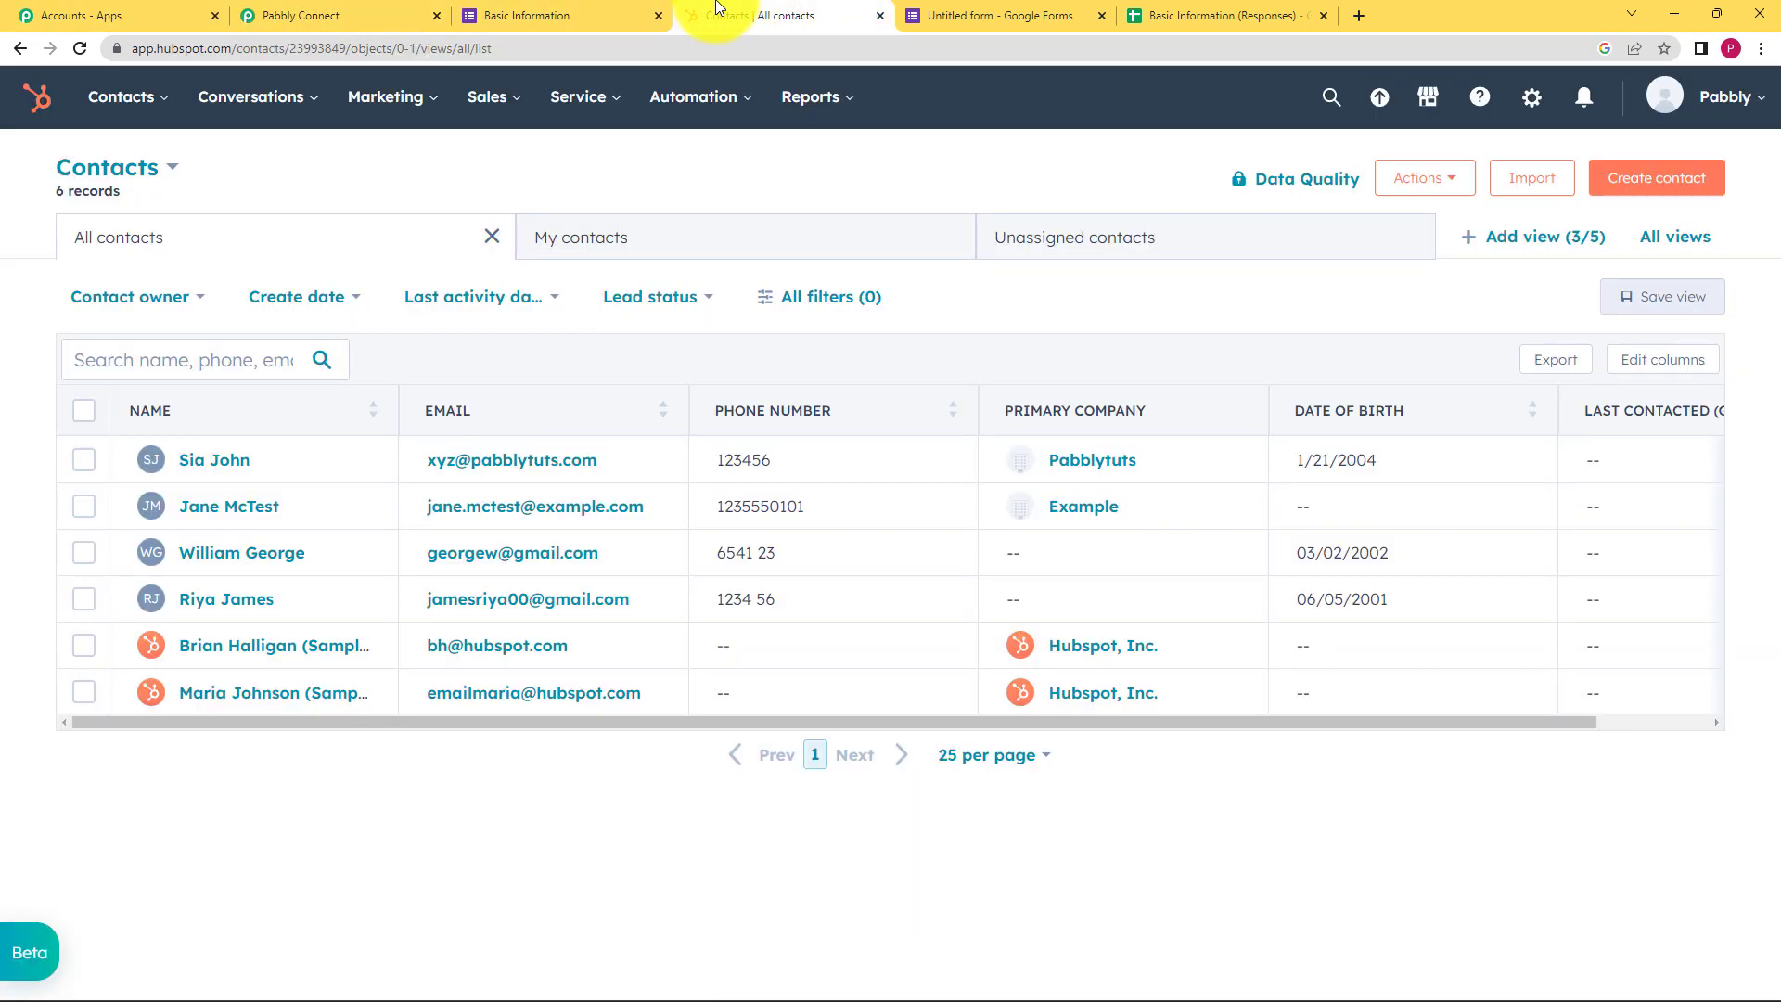
pyautogui.click(83, 48)
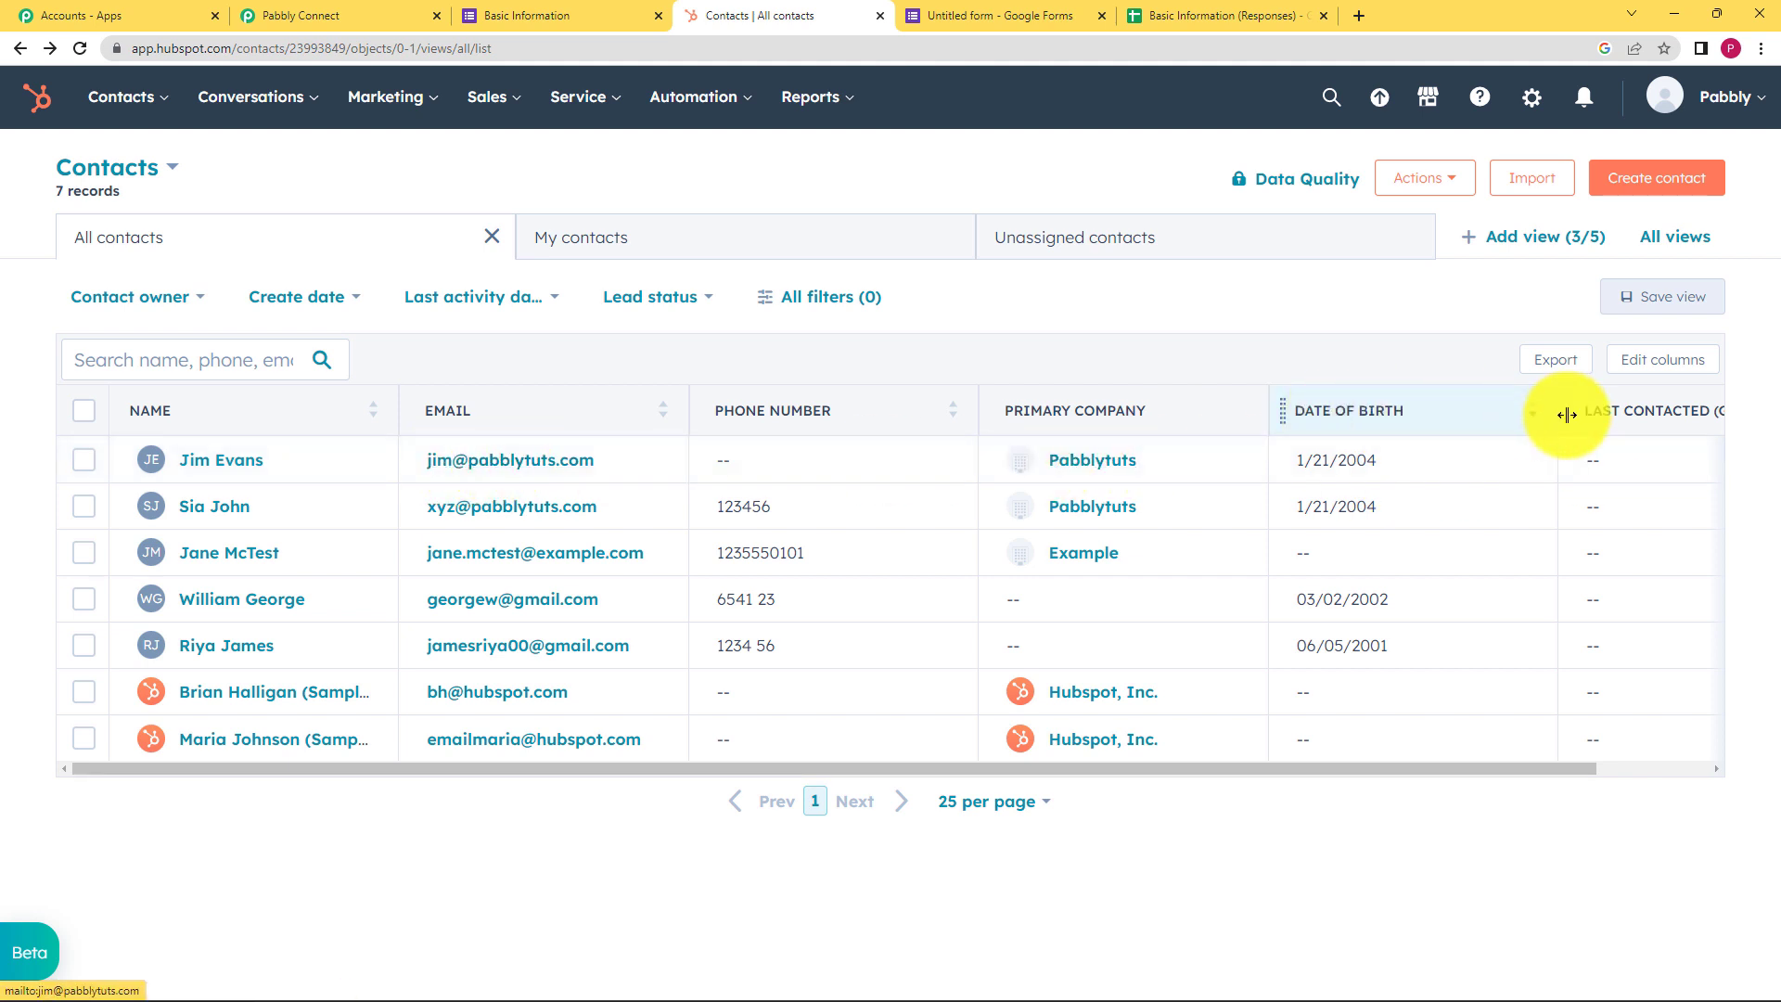
pyautogui.moveTo(1479, 767); pyautogui.dragTo(1348, 826)
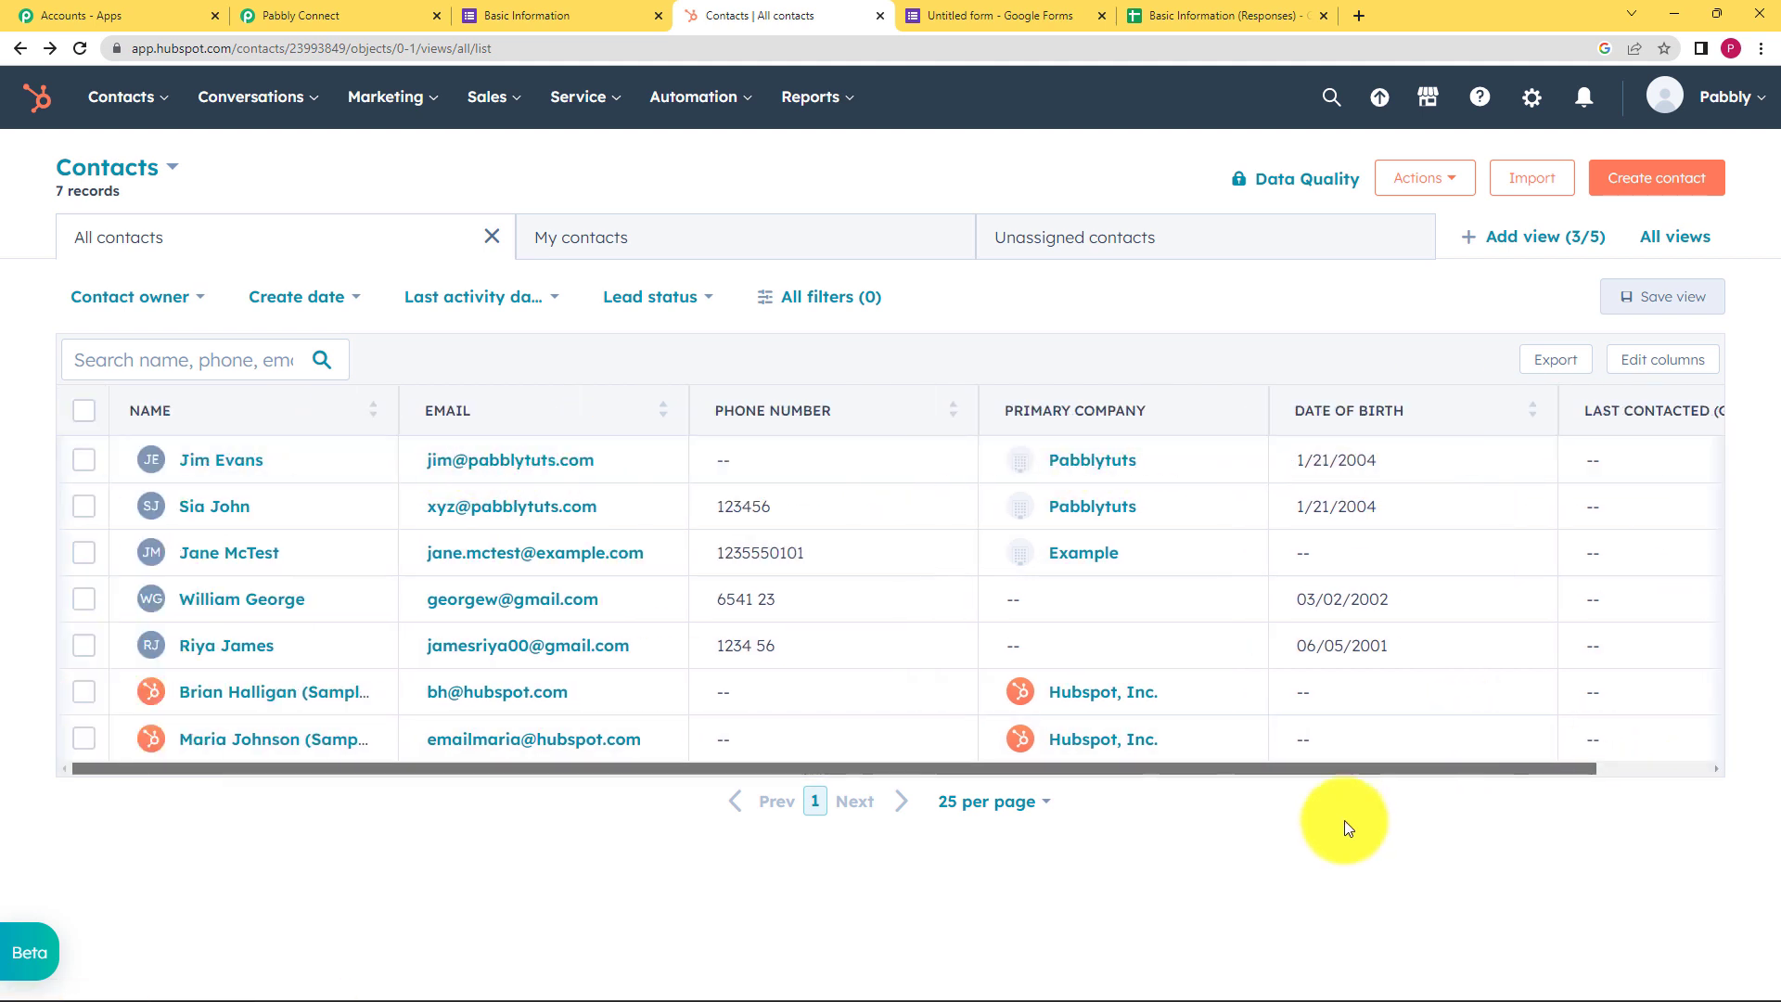
pyautogui.click(368, 11)
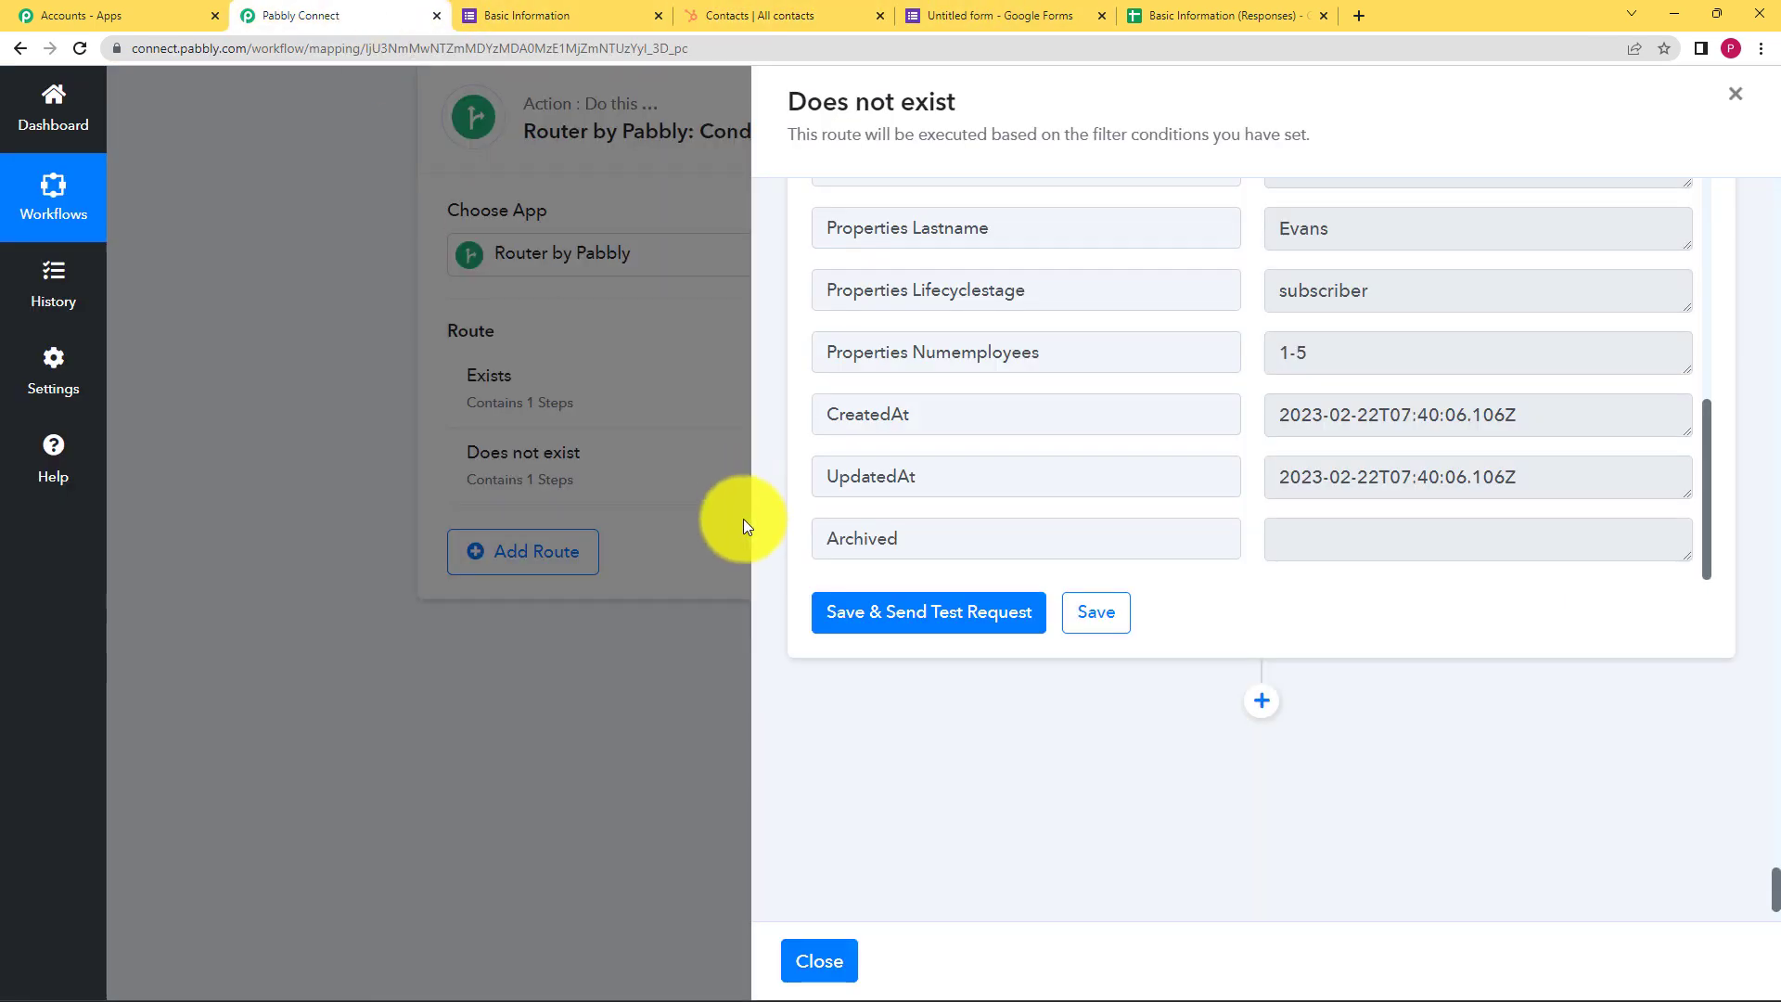
# Close the Does not exist route panel and collapse the Search a Contact and Google Forms steps
pyautogui.click(820, 964)
pyautogui.scroll(5, 852, 681)
pyautogui.scroll(5, 854, 691)
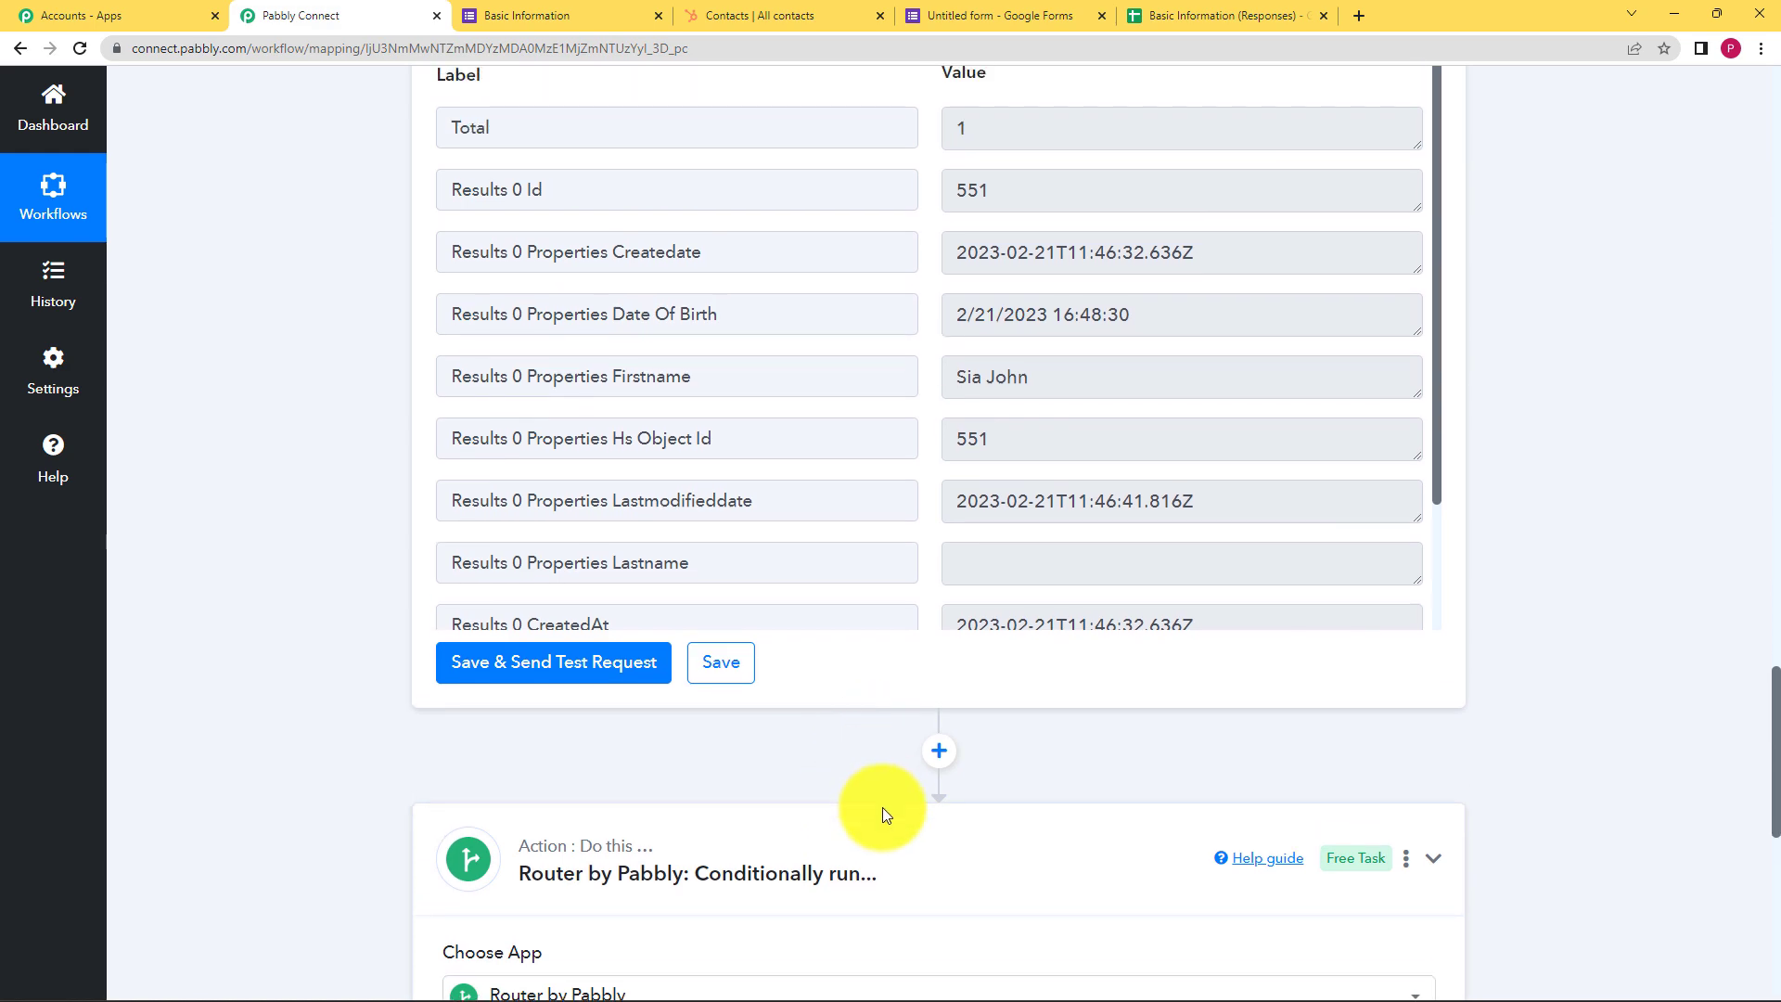
pyautogui.scroll(14, 908, 511)
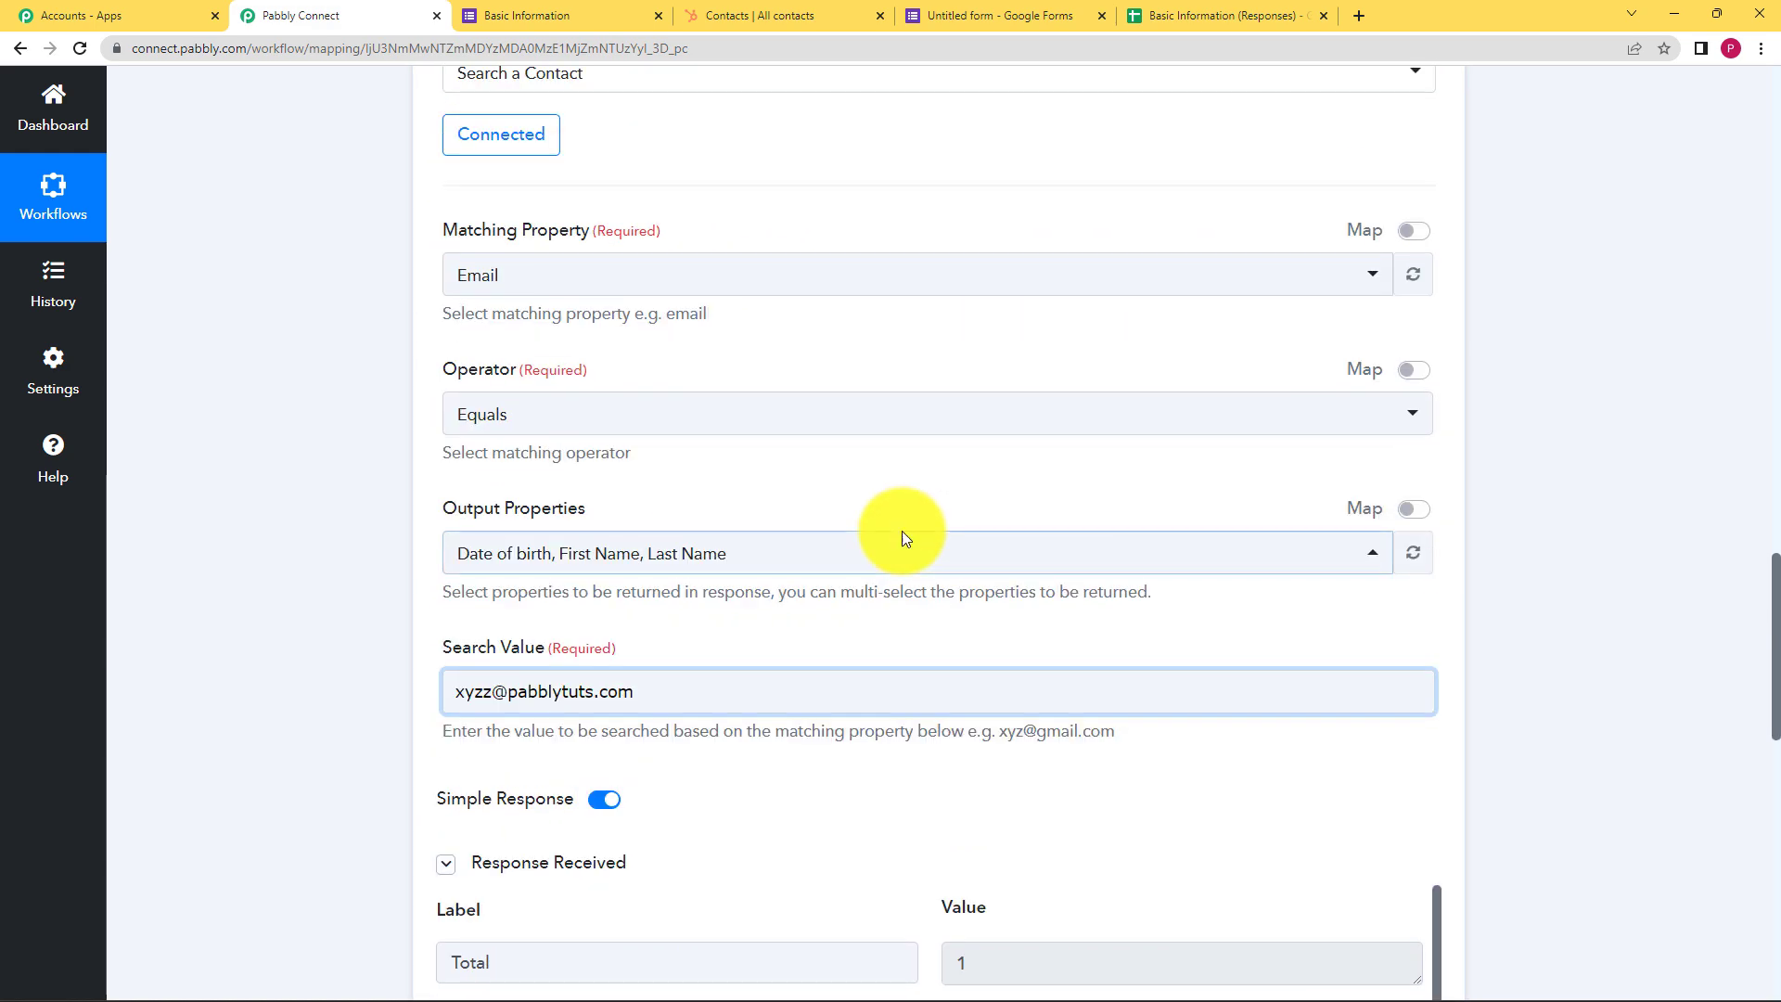
pyautogui.click(916, 664)
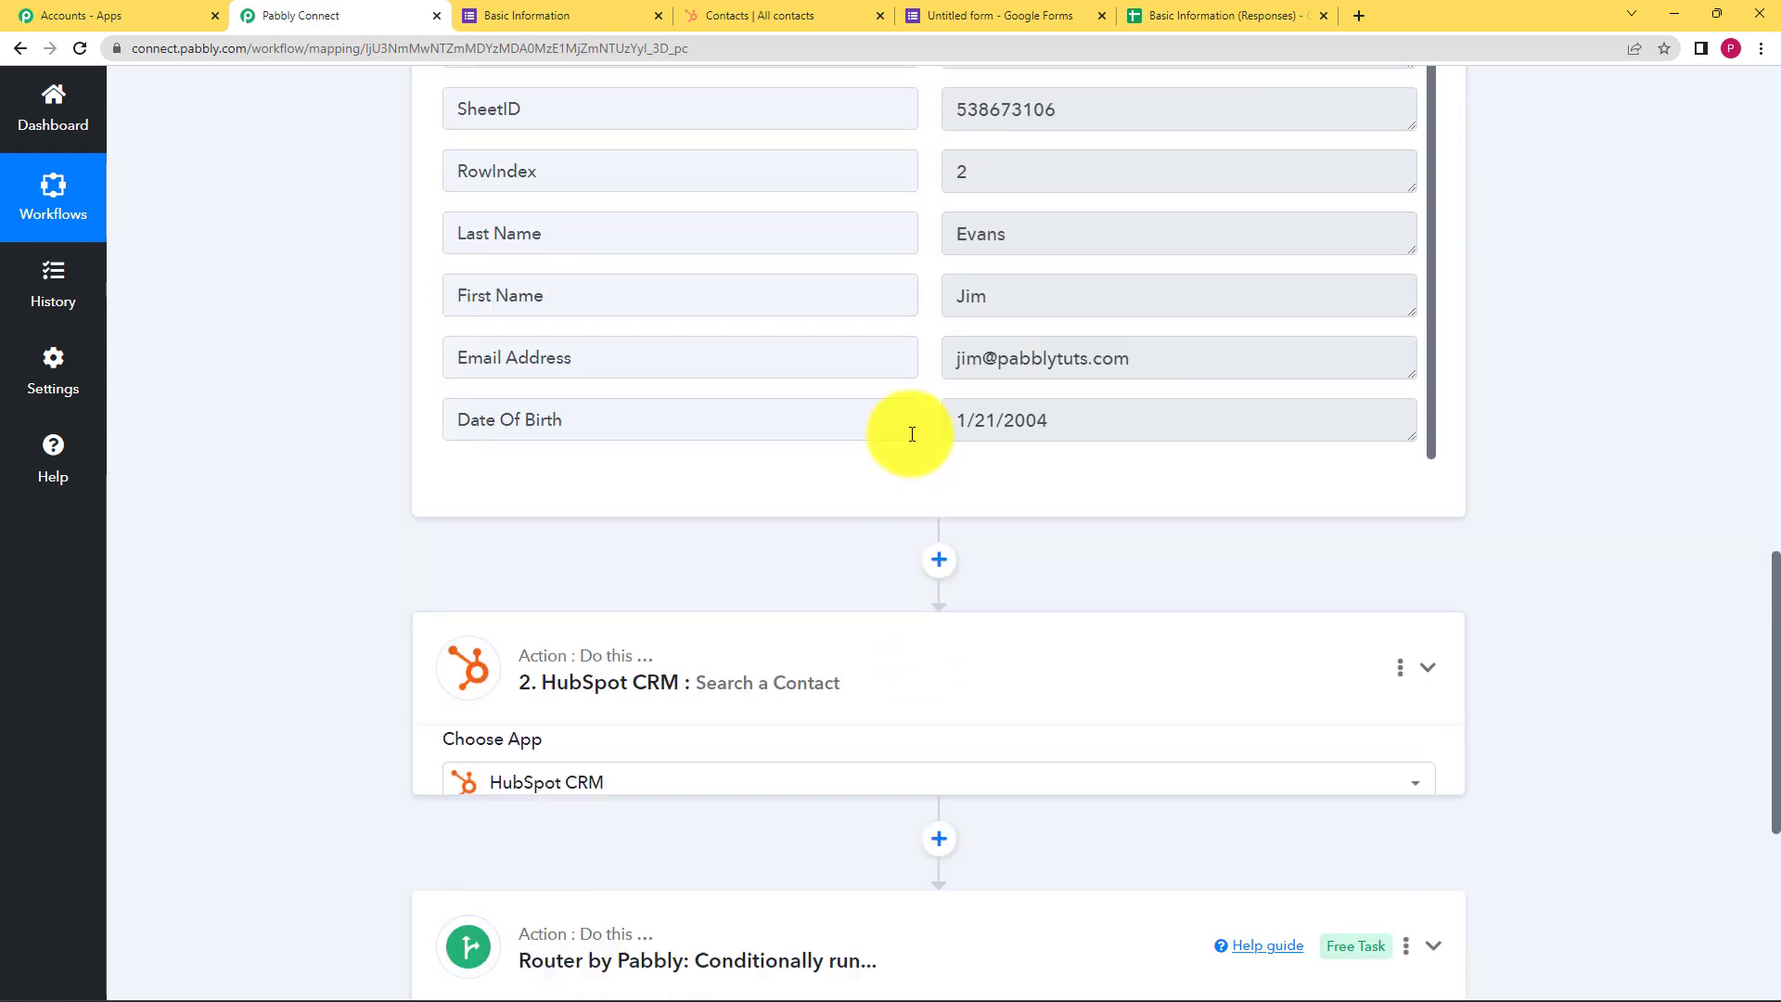
pyautogui.scroll(10, 911, 433)
pyautogui.scroll(7, 743, 362)
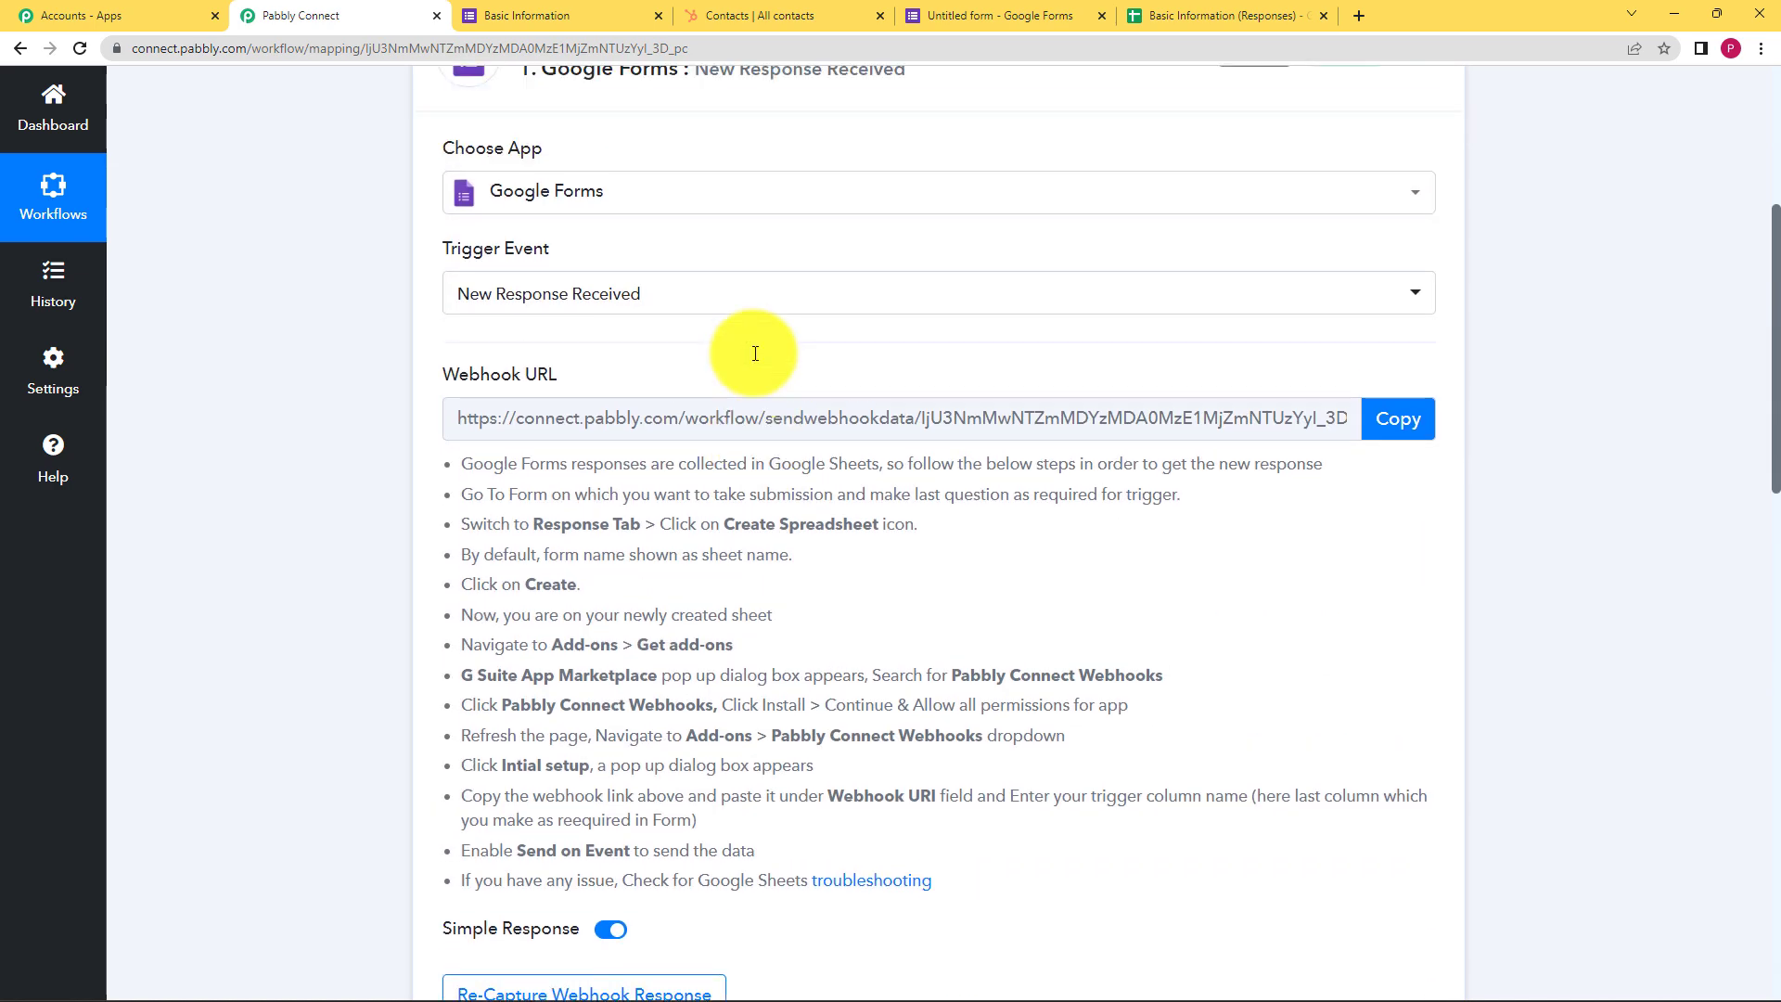
pyautogui.click(875, 239)
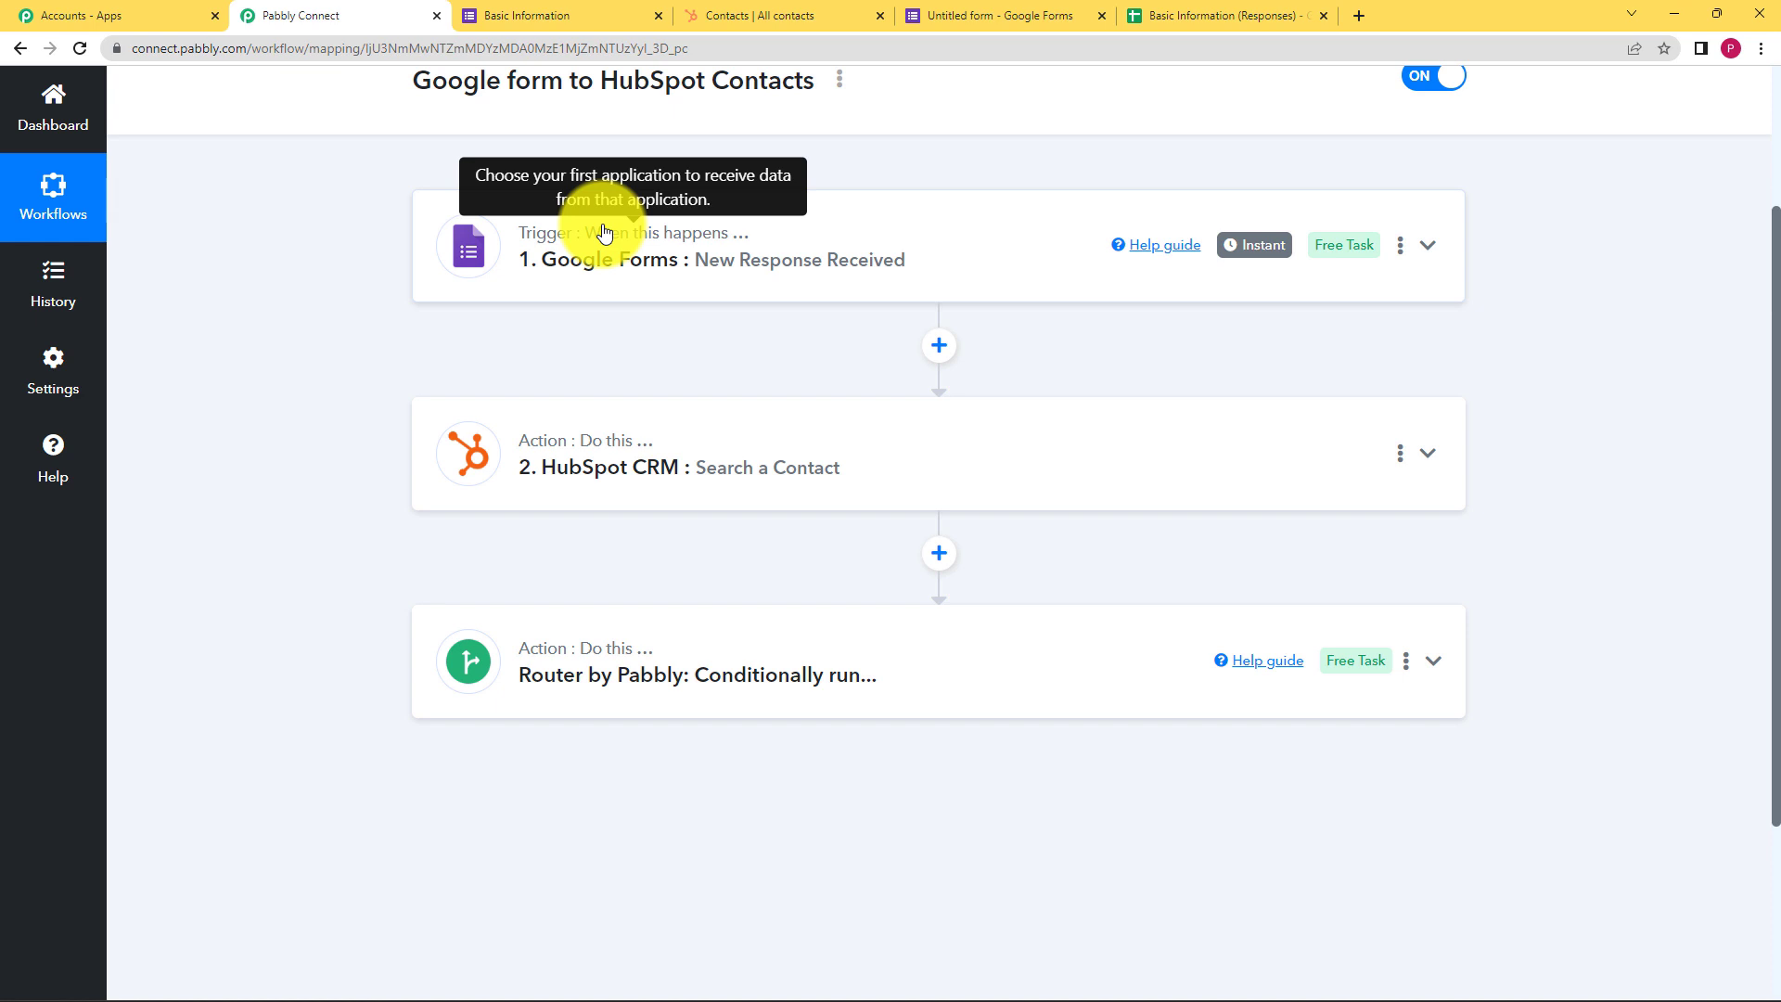
# Look over the Basic Information form and its responses sheet, then return to the workflow
pyautogui.click(506, 15)
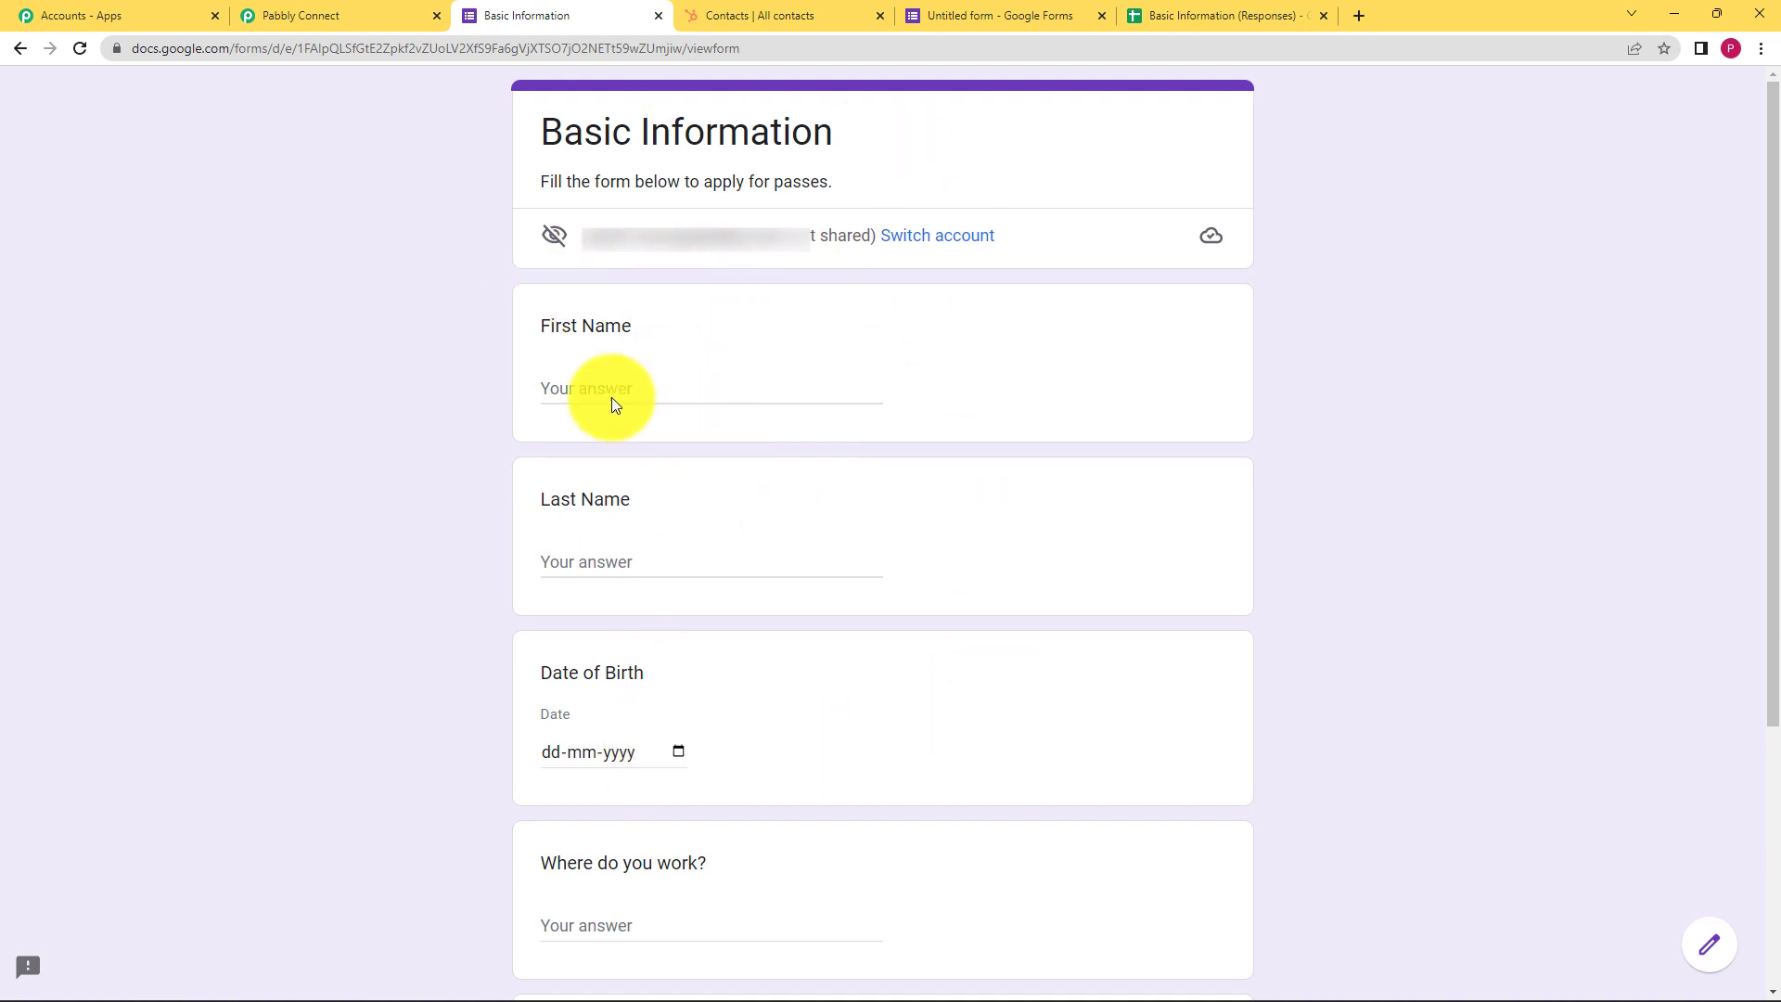
pyautogui.click(1141, 16)
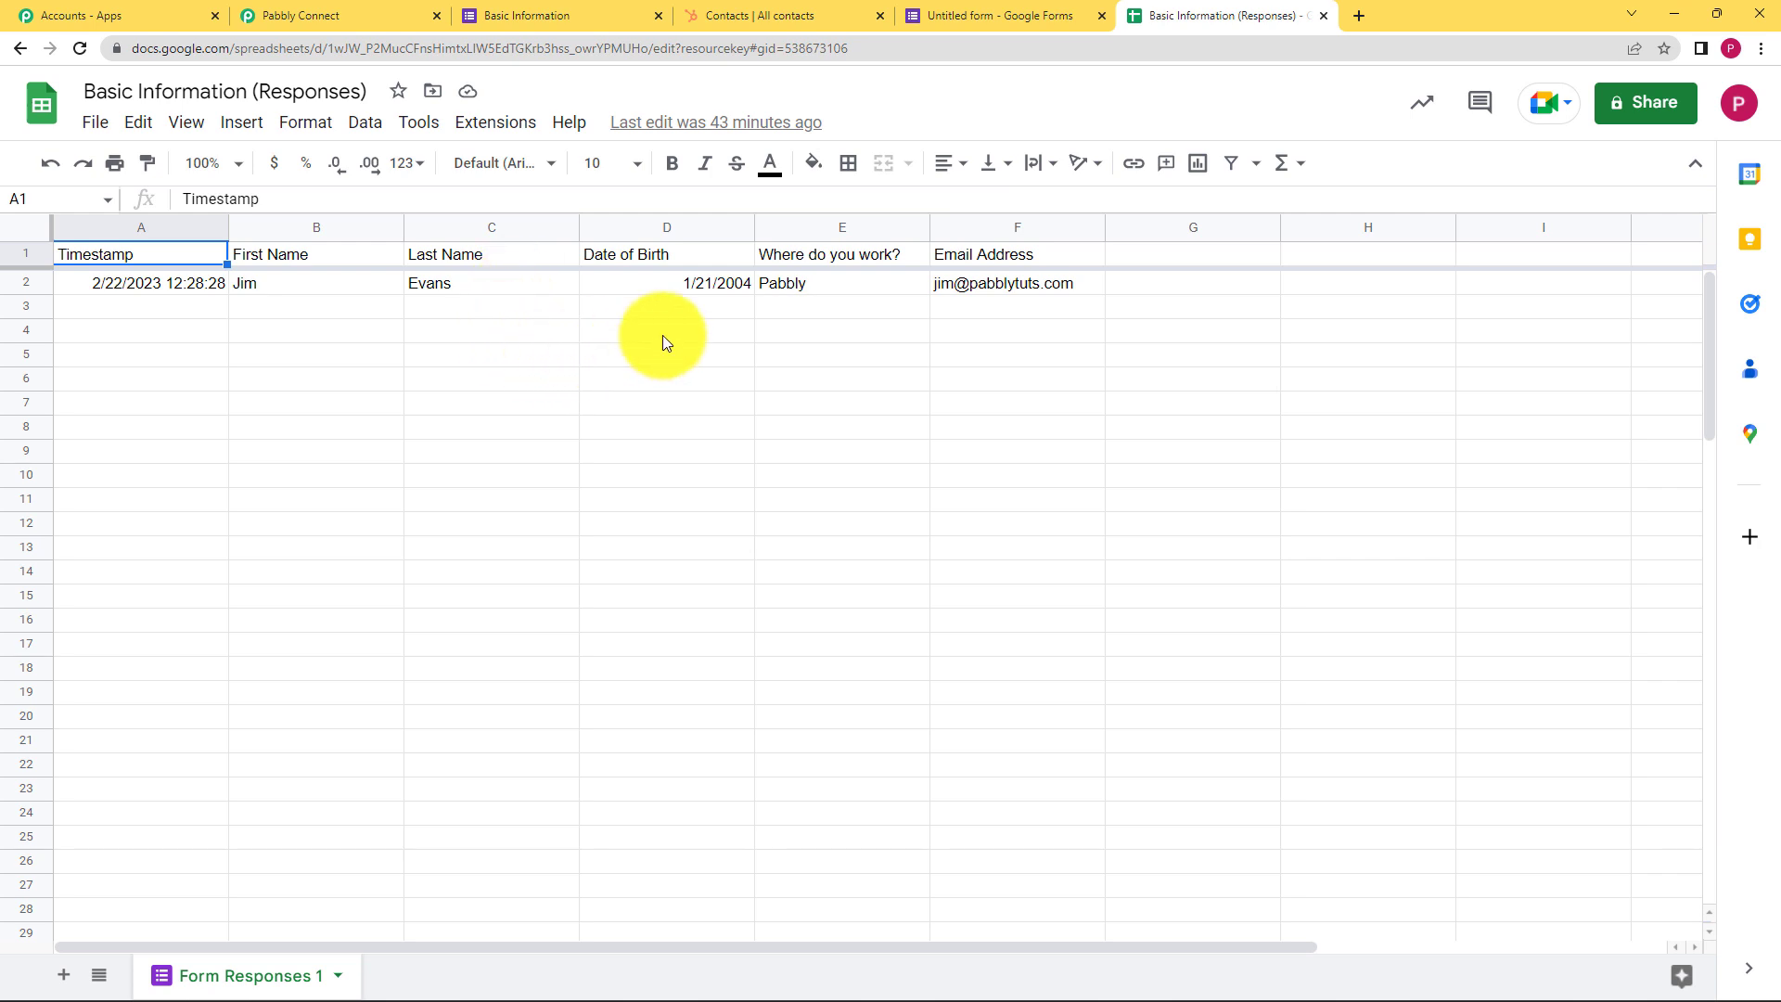
pyautogui.moveTo(953, 293)
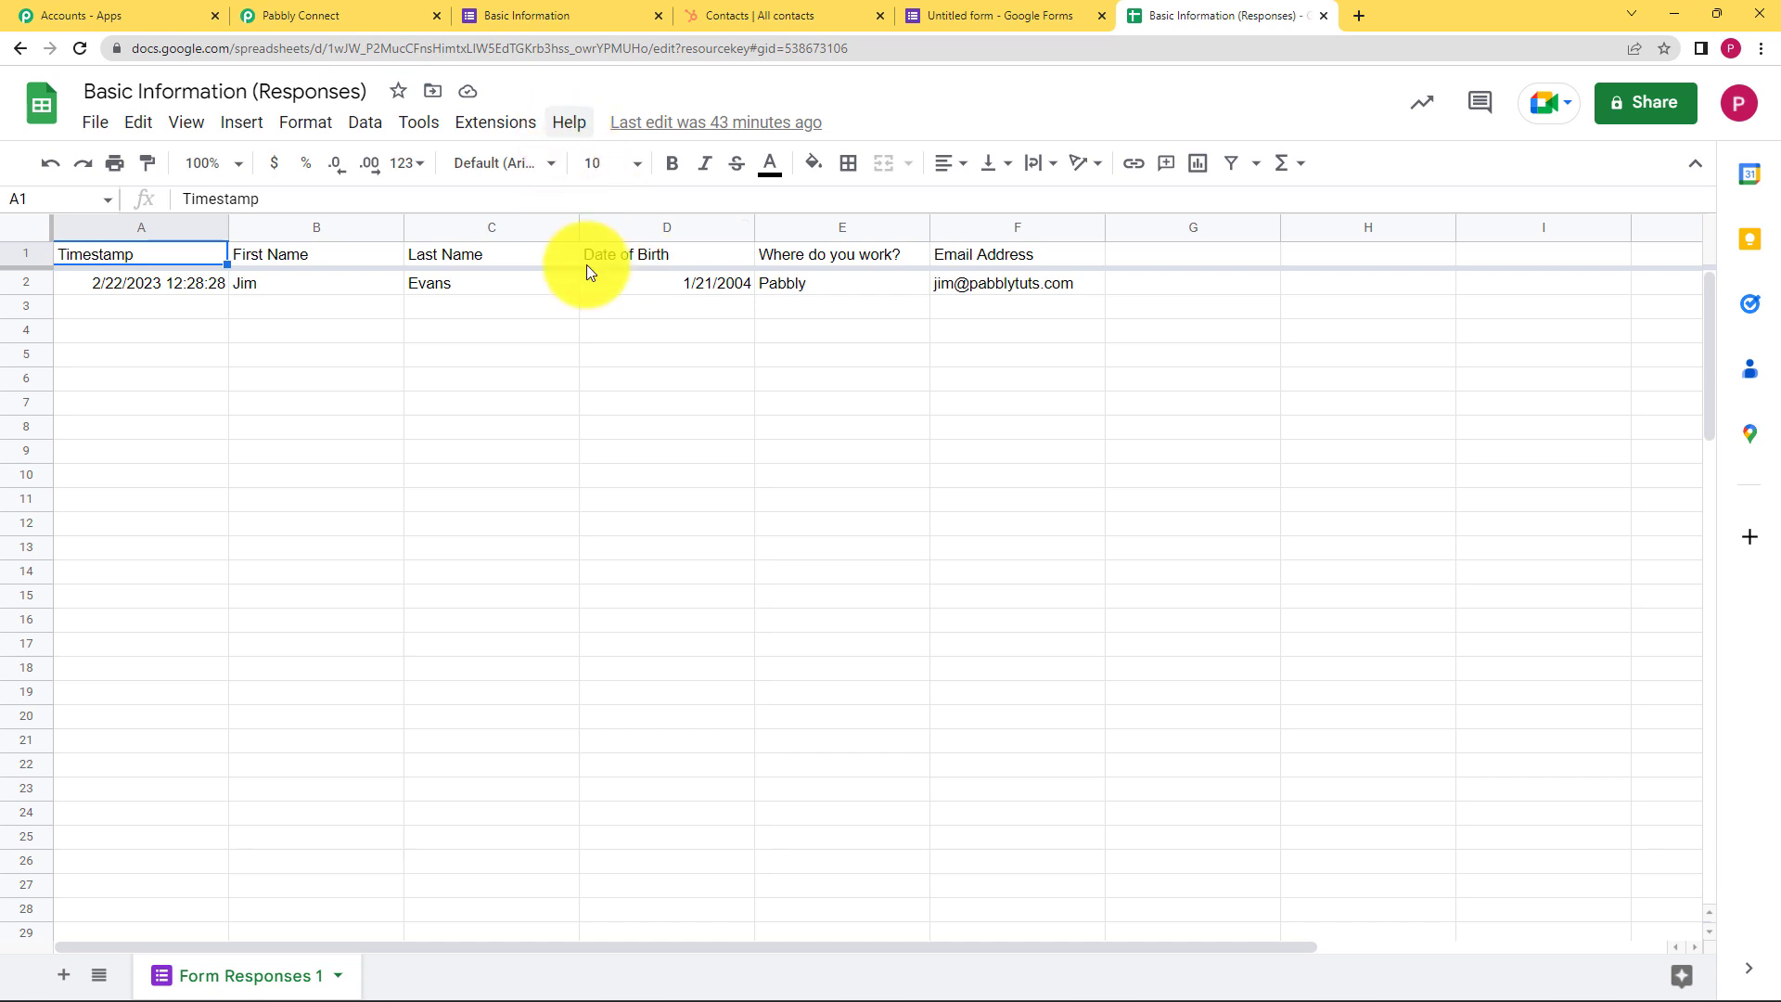
pyautogui.click(278, 15)
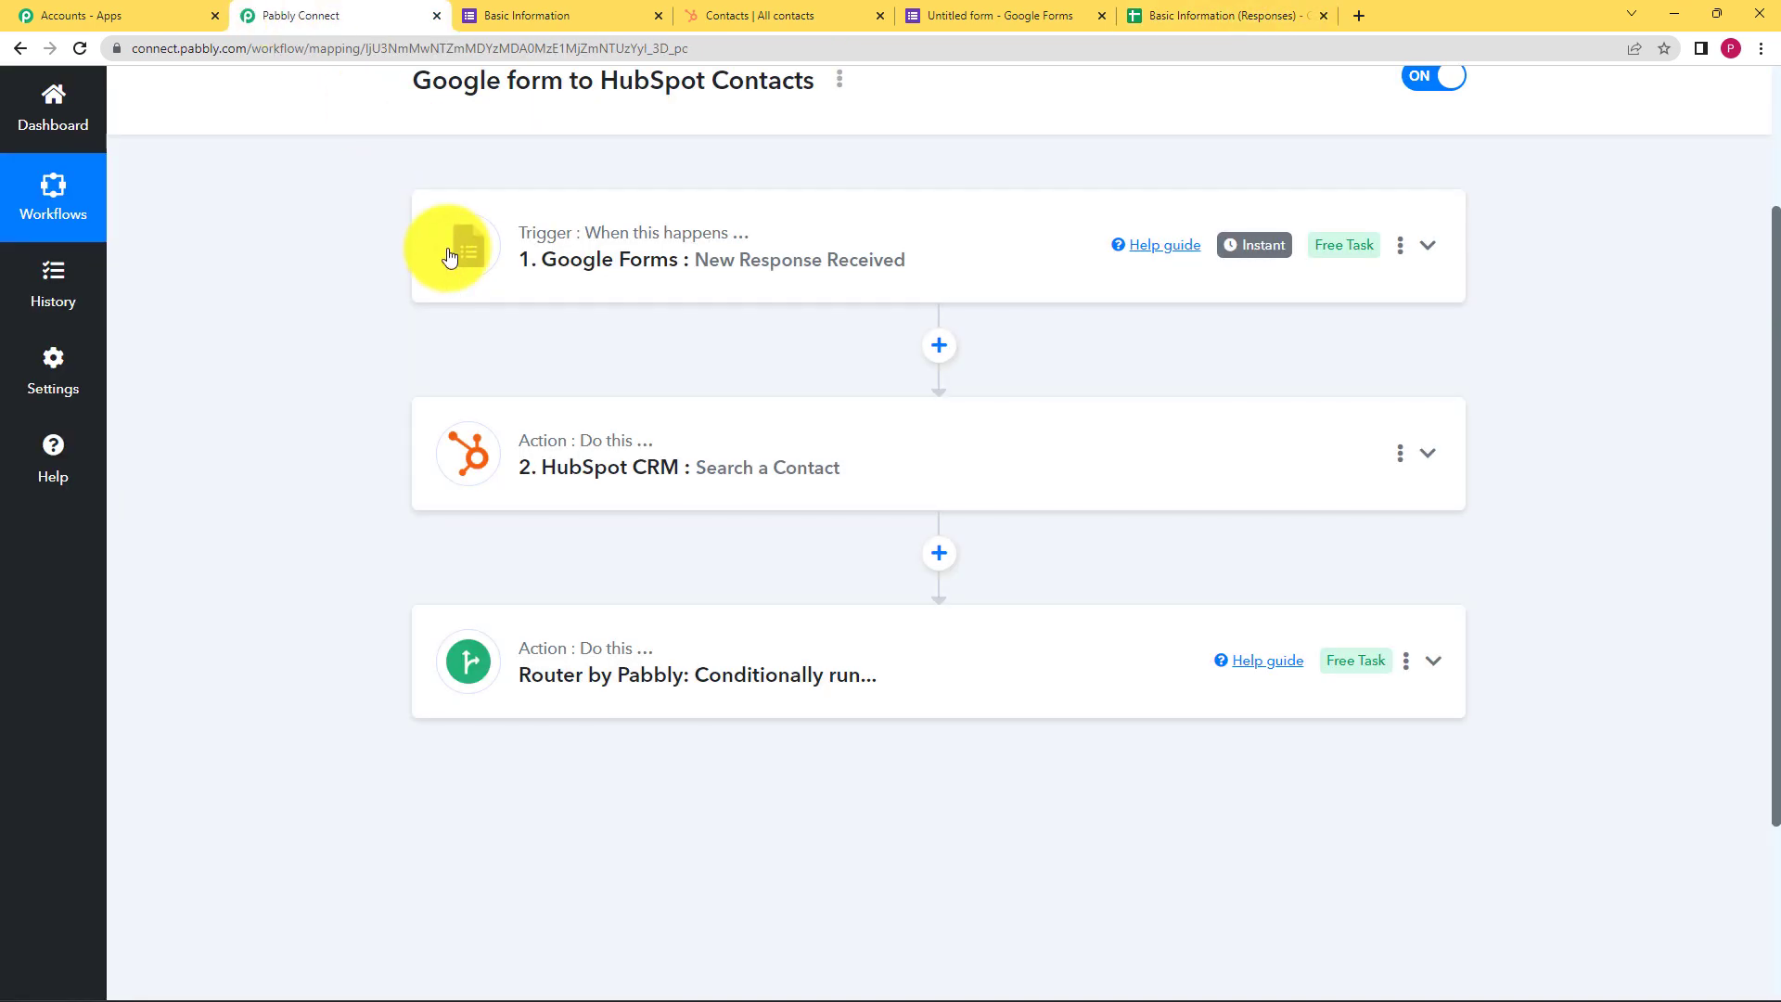
# Expand the Google Forms trigger step to show its settings
pyautogui.click(519, 232)
pyautogui.scroll(-5, 409, 565)
pyautogui.scroll(-1, 413, 519)
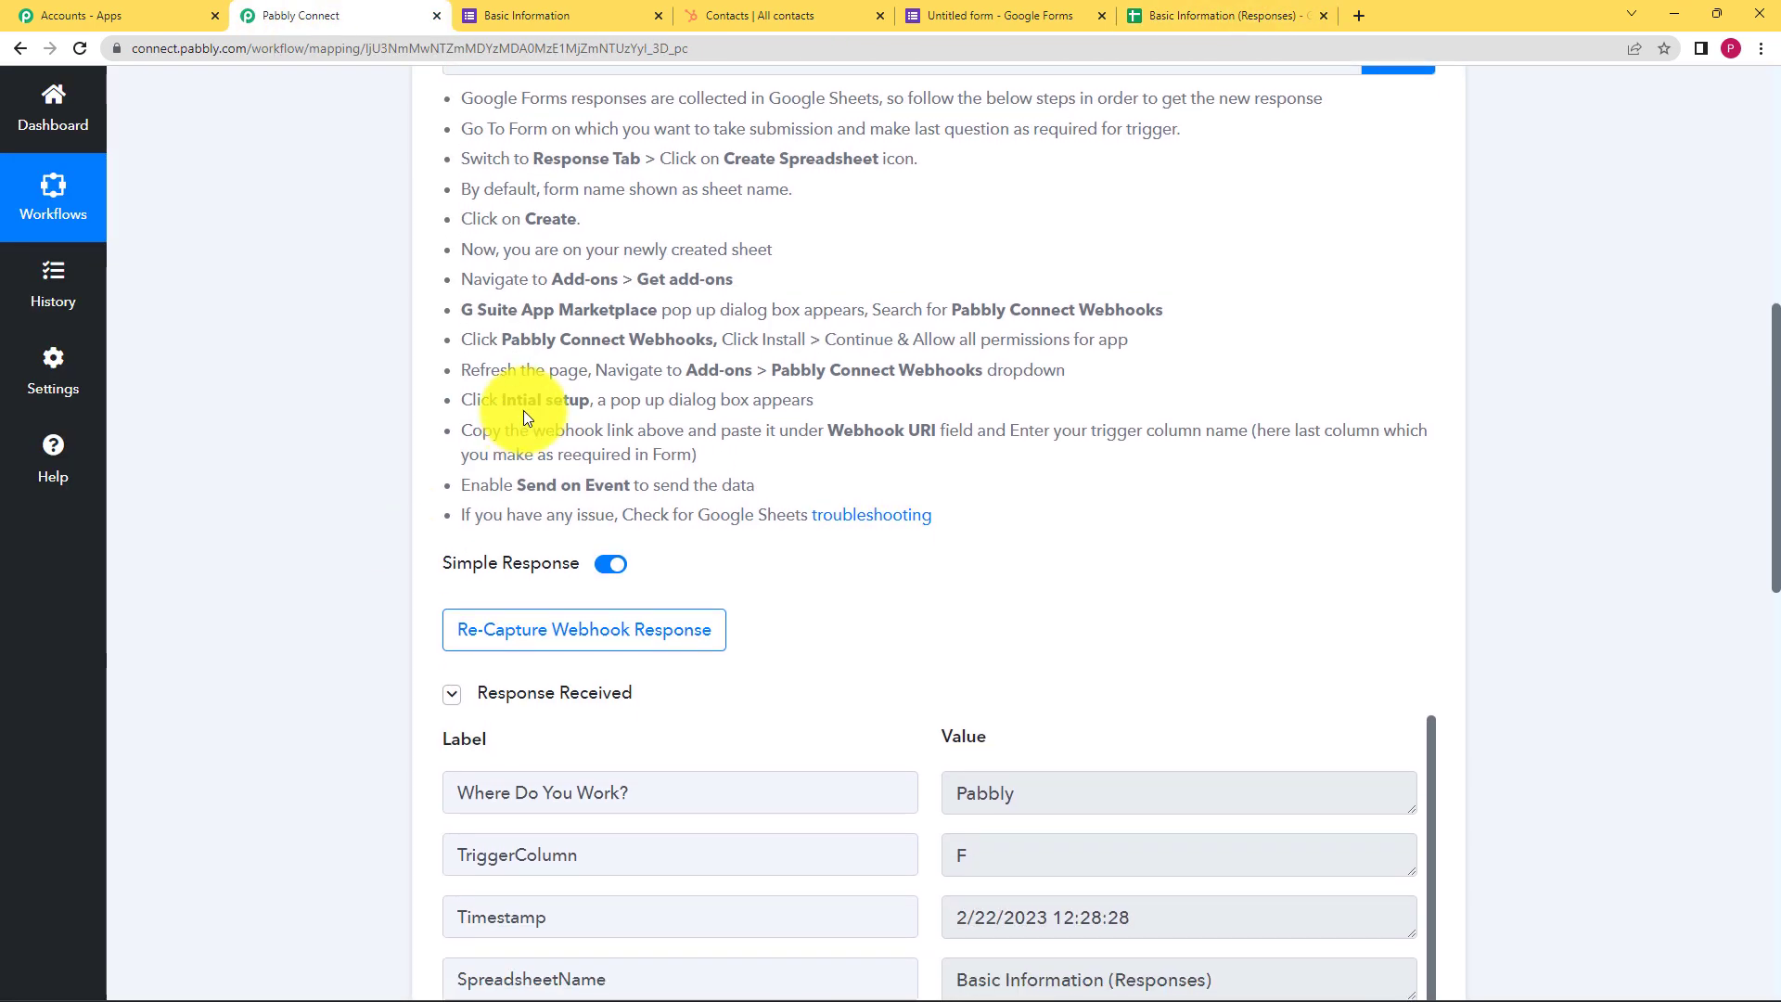
pyautogui.scroll(2, 594, 306)
pyautogui.scroll(-10, 349, 491)
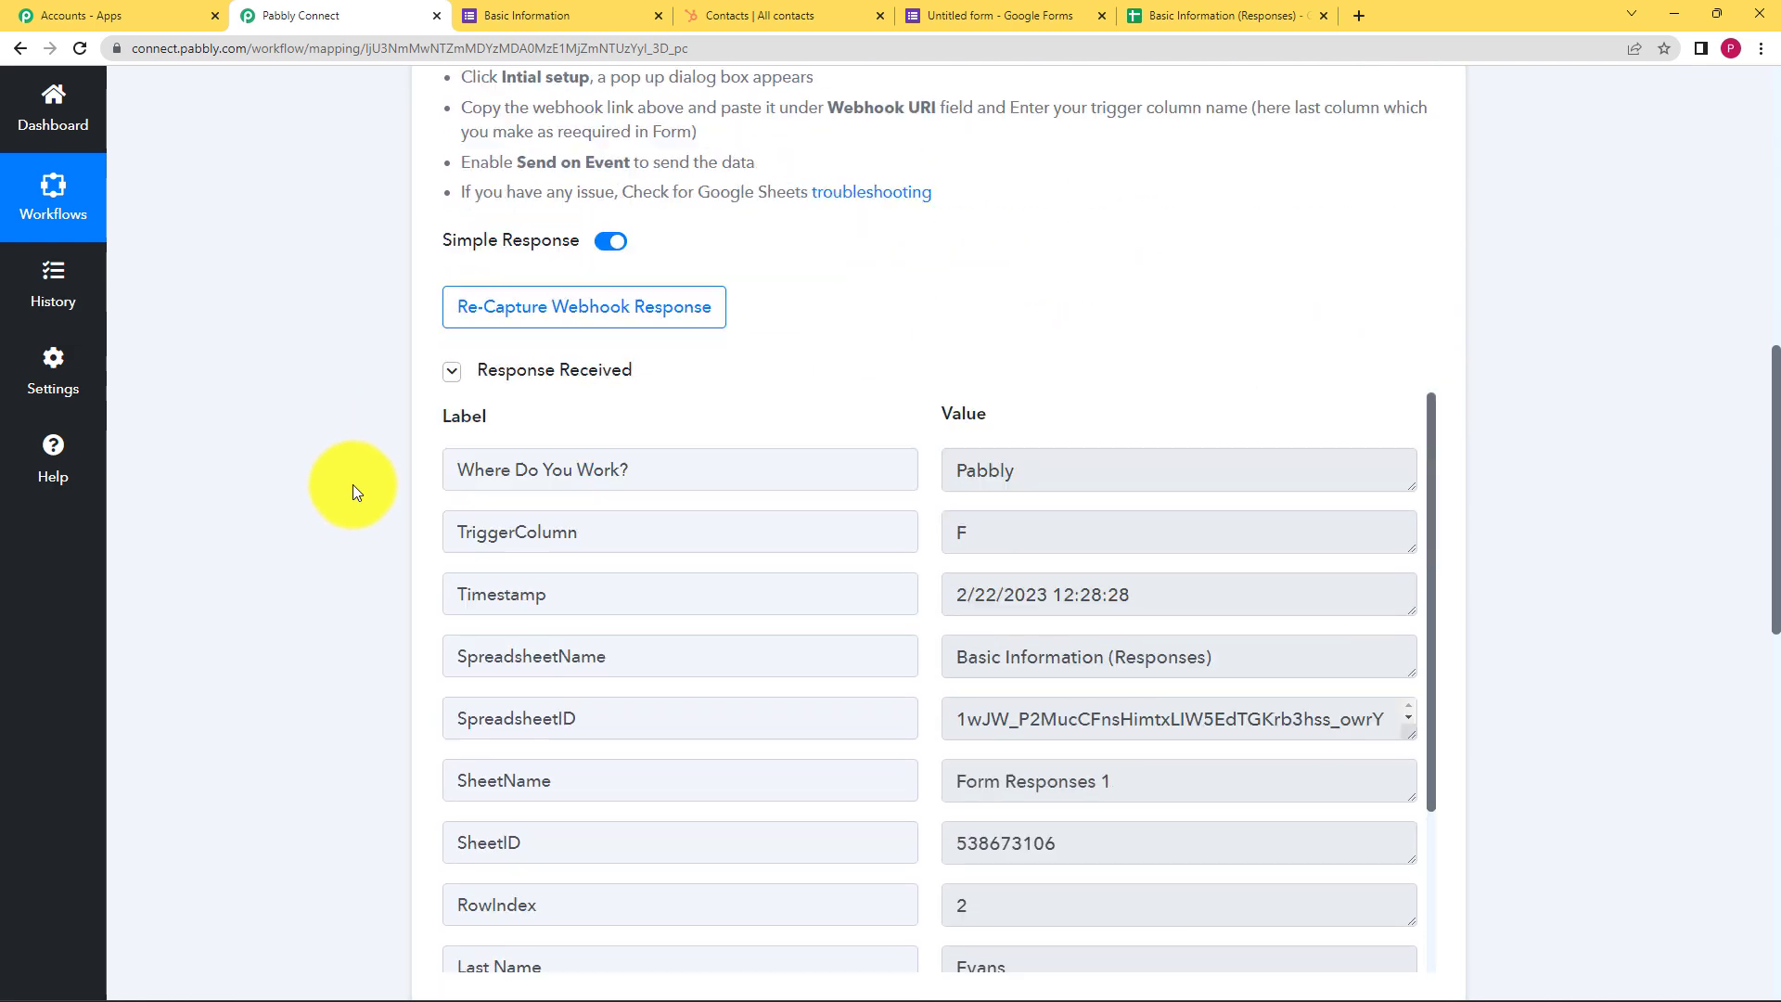
pyautogui.scroll(-3, 871, 649)
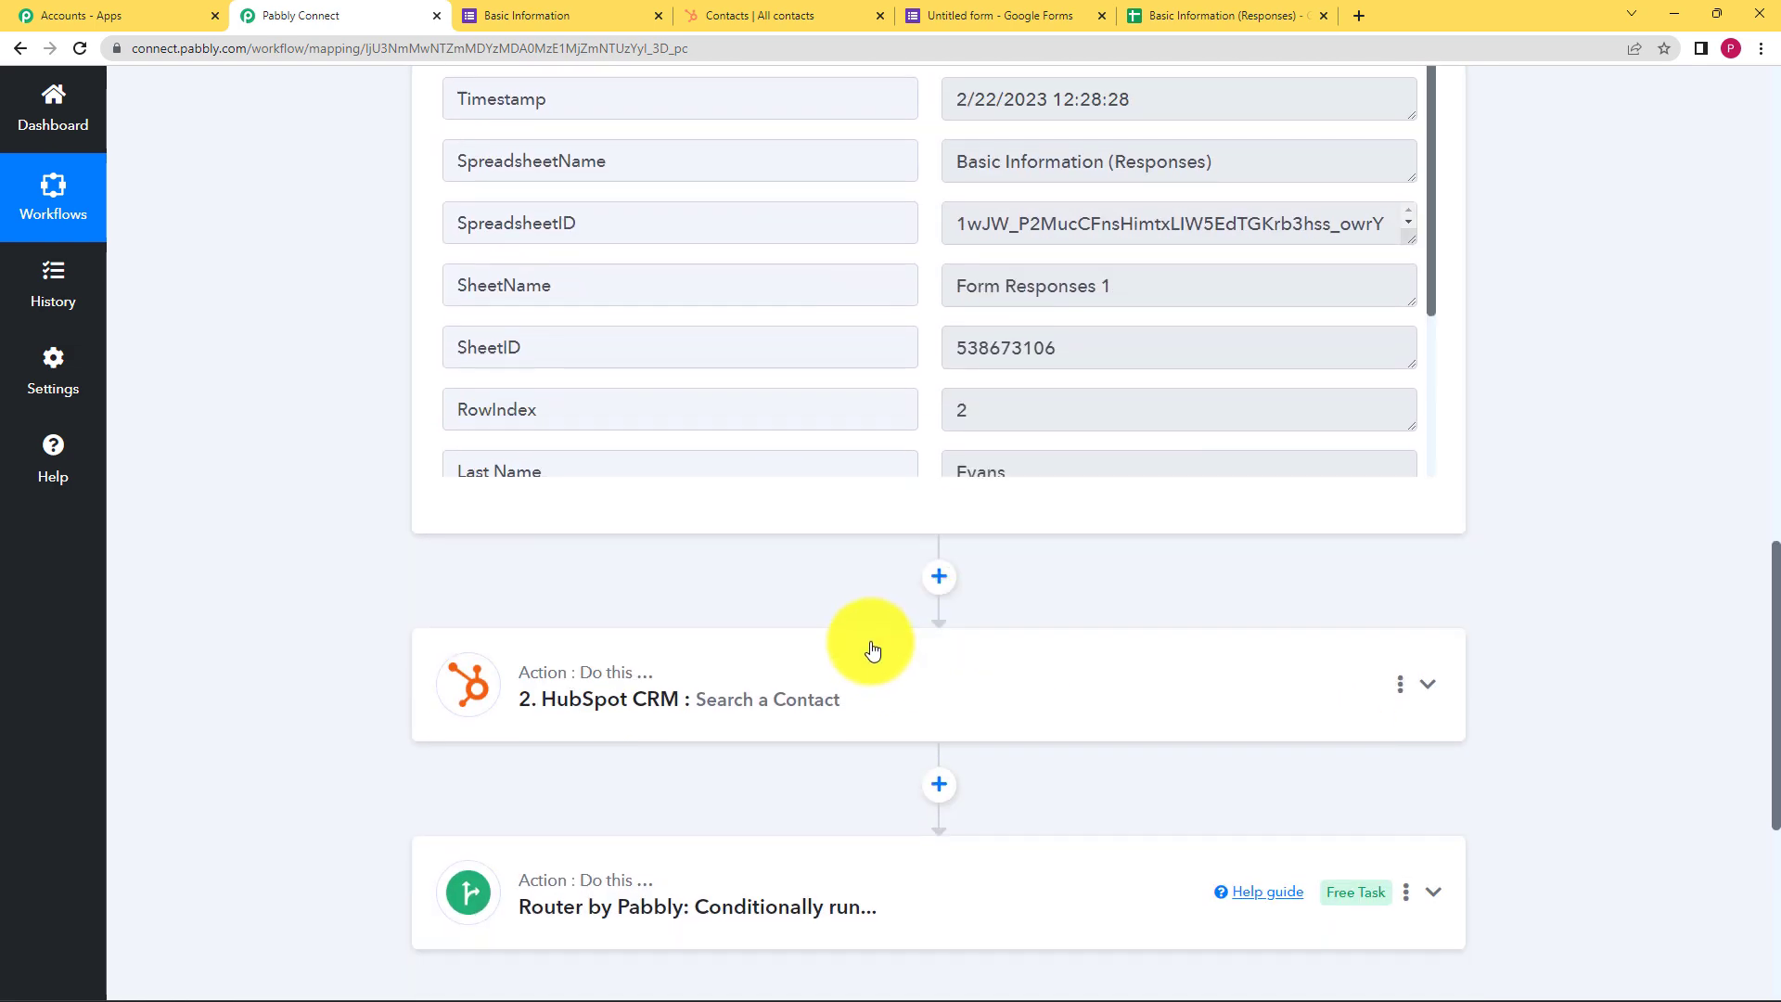
# Expand the HubSpot Search a Contact step to show its settings
pyautogui.click(787, 466)
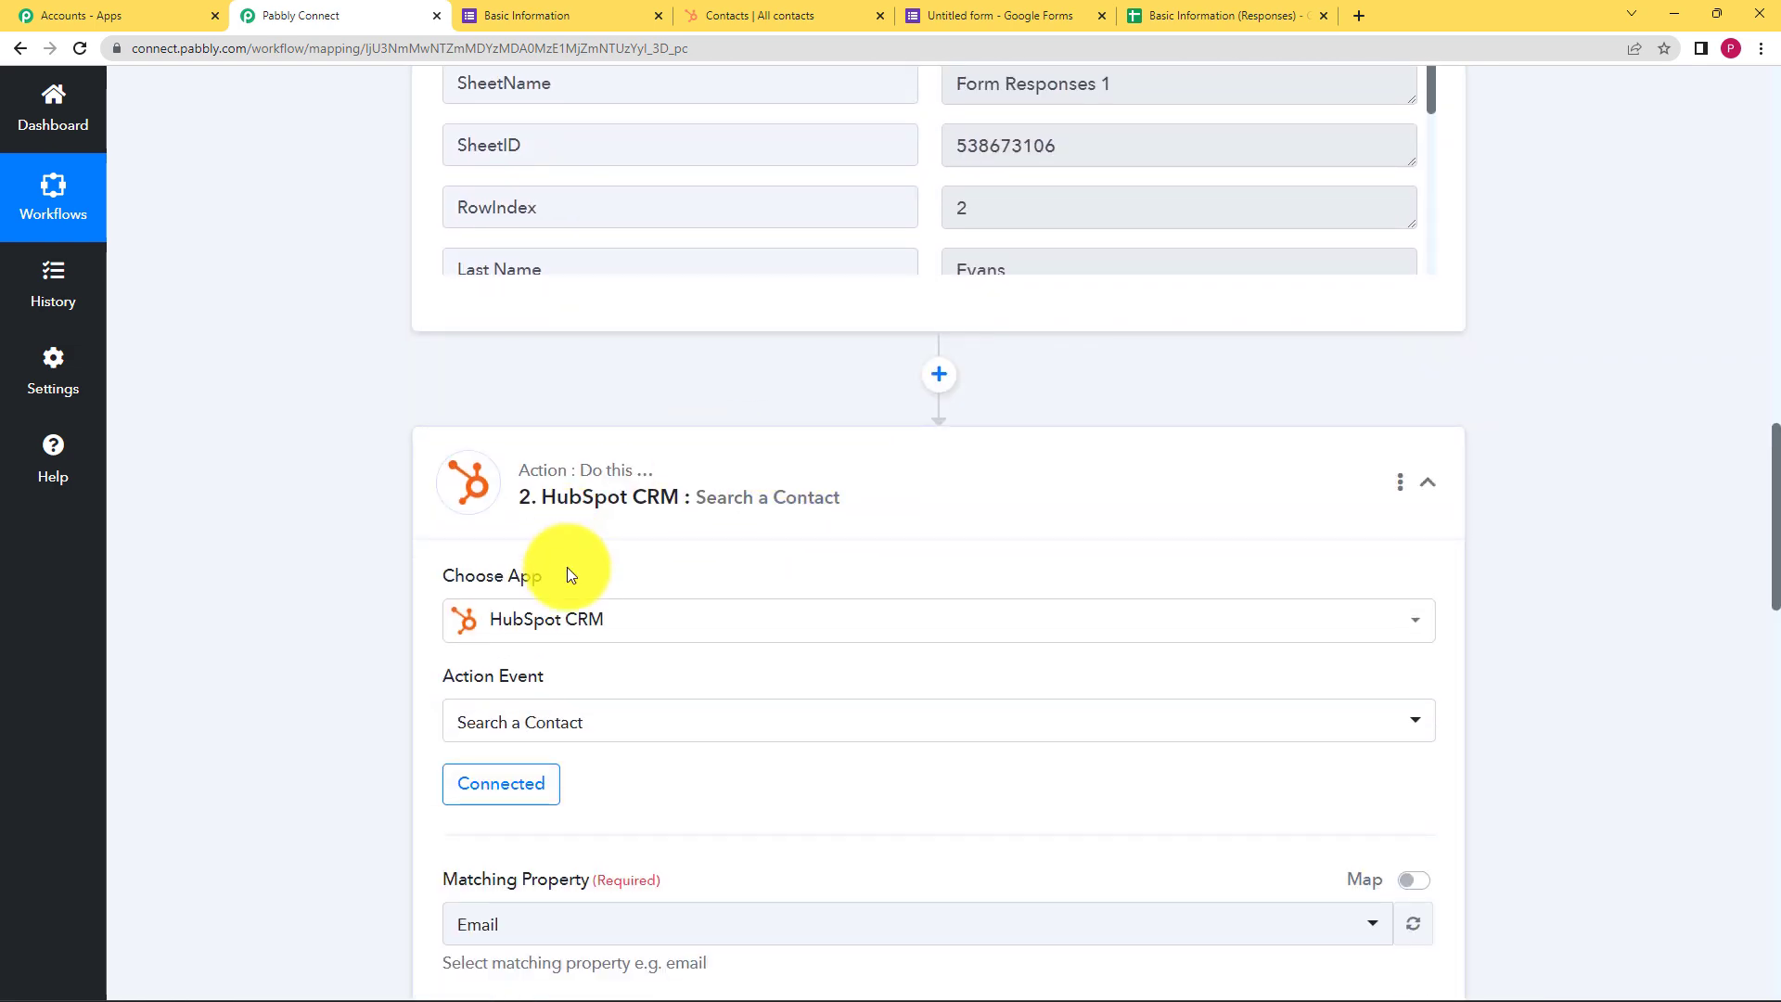
pyautogui.scroll(-3, 367, 626)
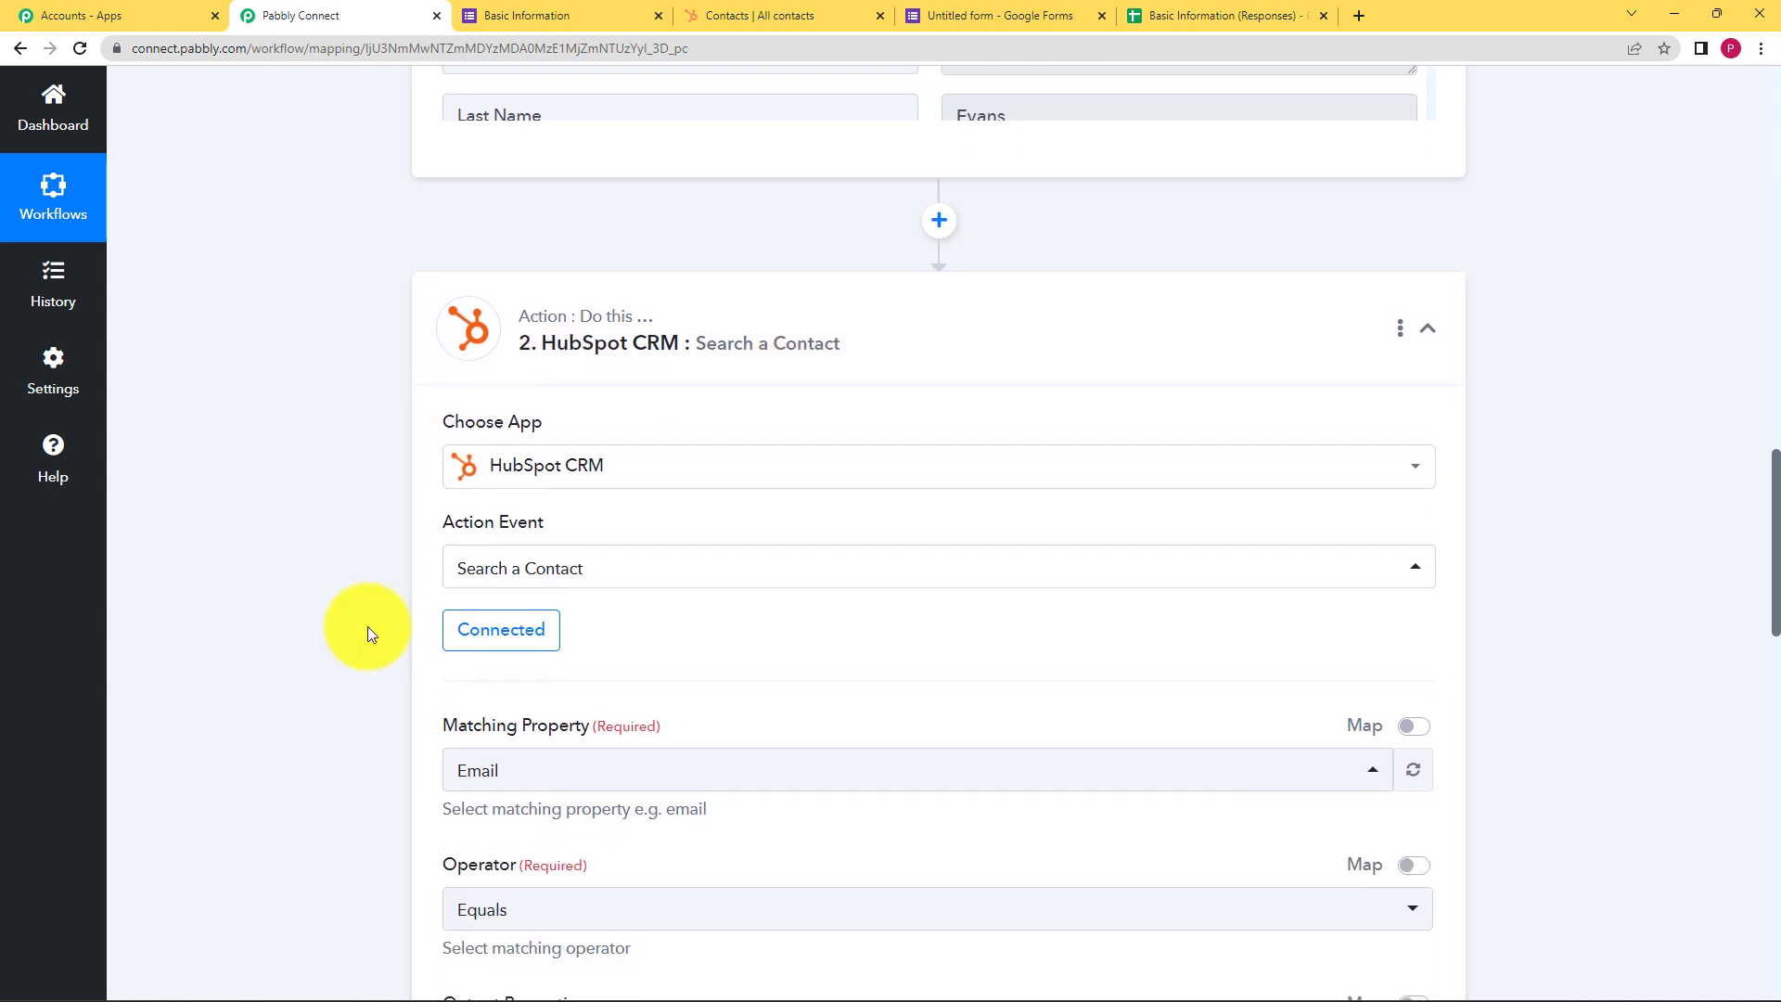
pyautogui.scroll(3, 237, 655)
pyautogui.scroll(3, 238, 655)
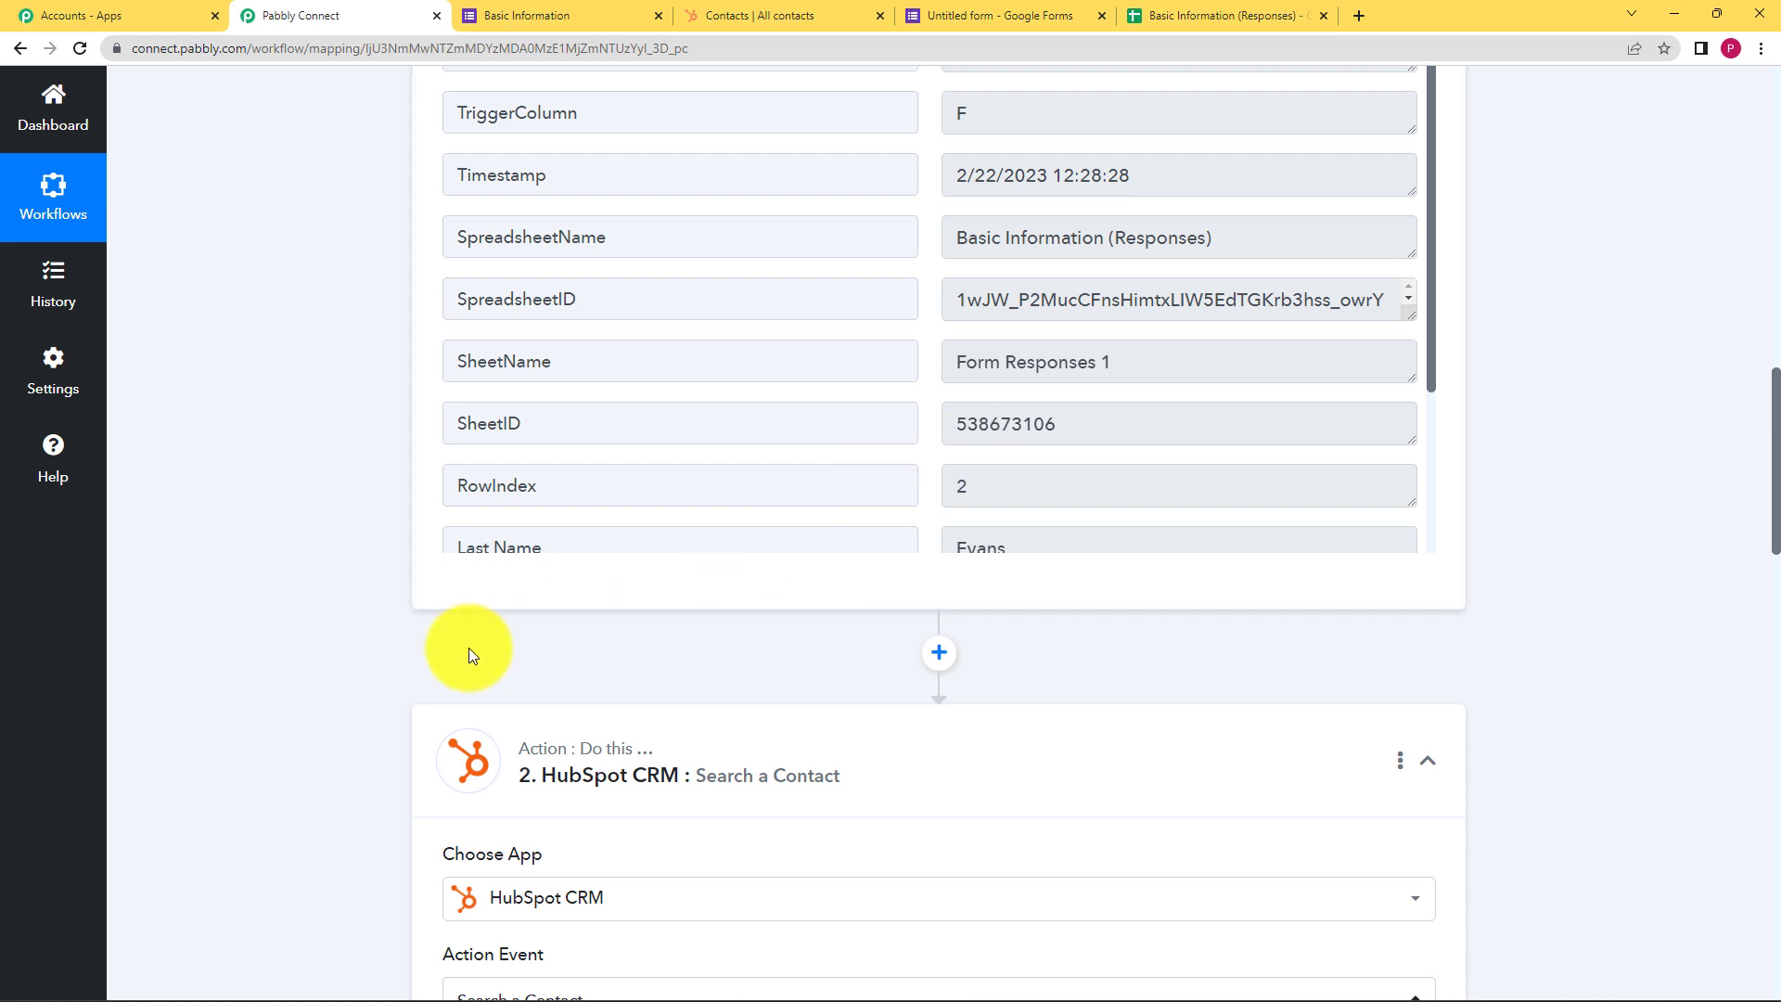
pyautogui.scroll(-4, 469, 647)
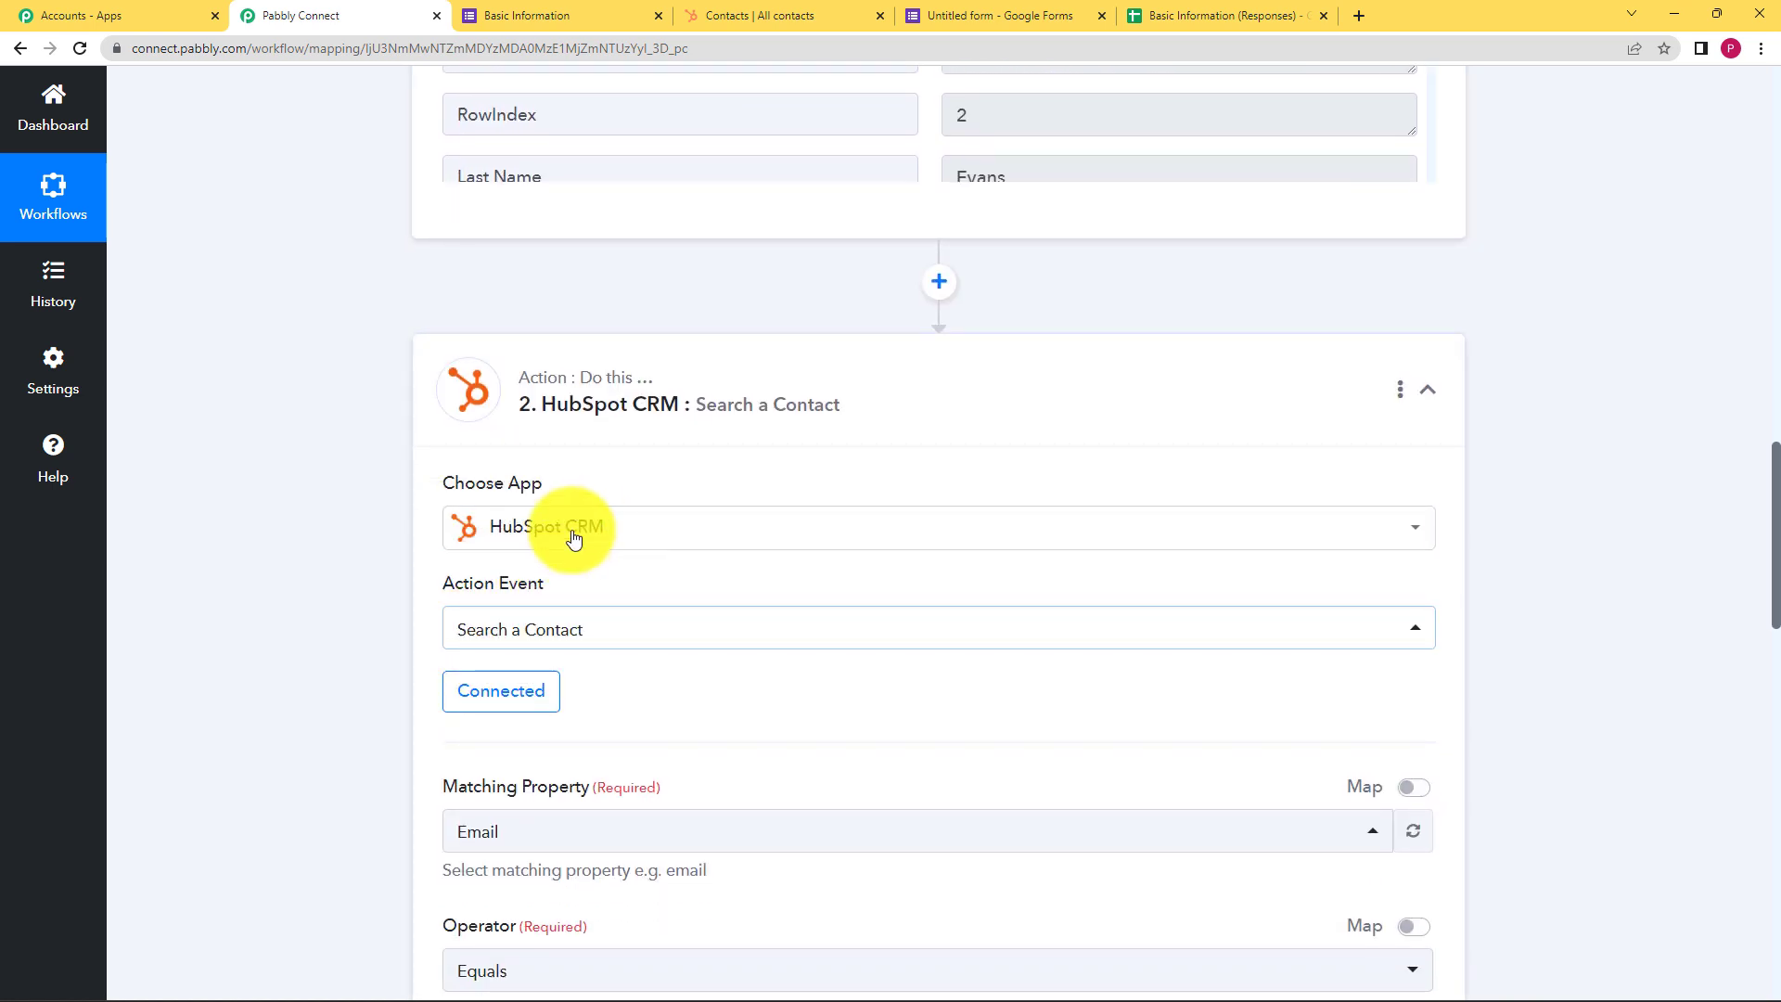
pyautogui.scroll(-4, 299, 668)
pyautogui.scroll(-9, 297, 665)
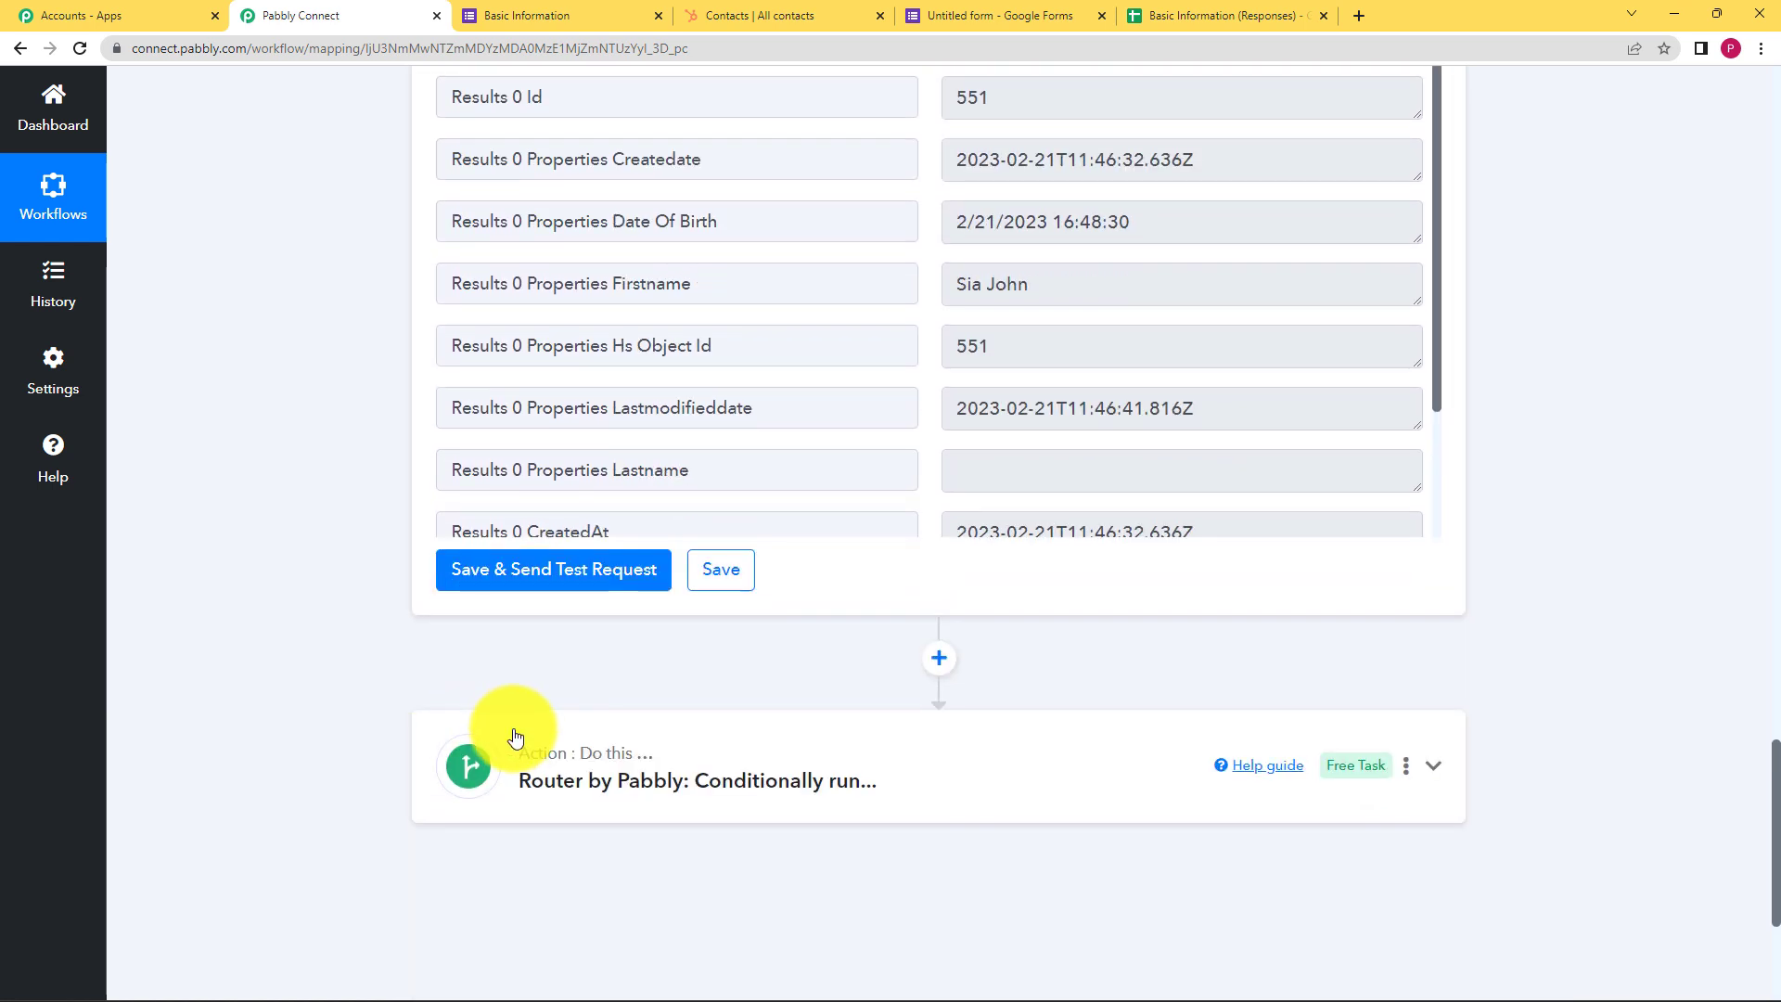
# Expand the Router step to show the Exists and Does not exist routes
pyautogui.click(568, 742)
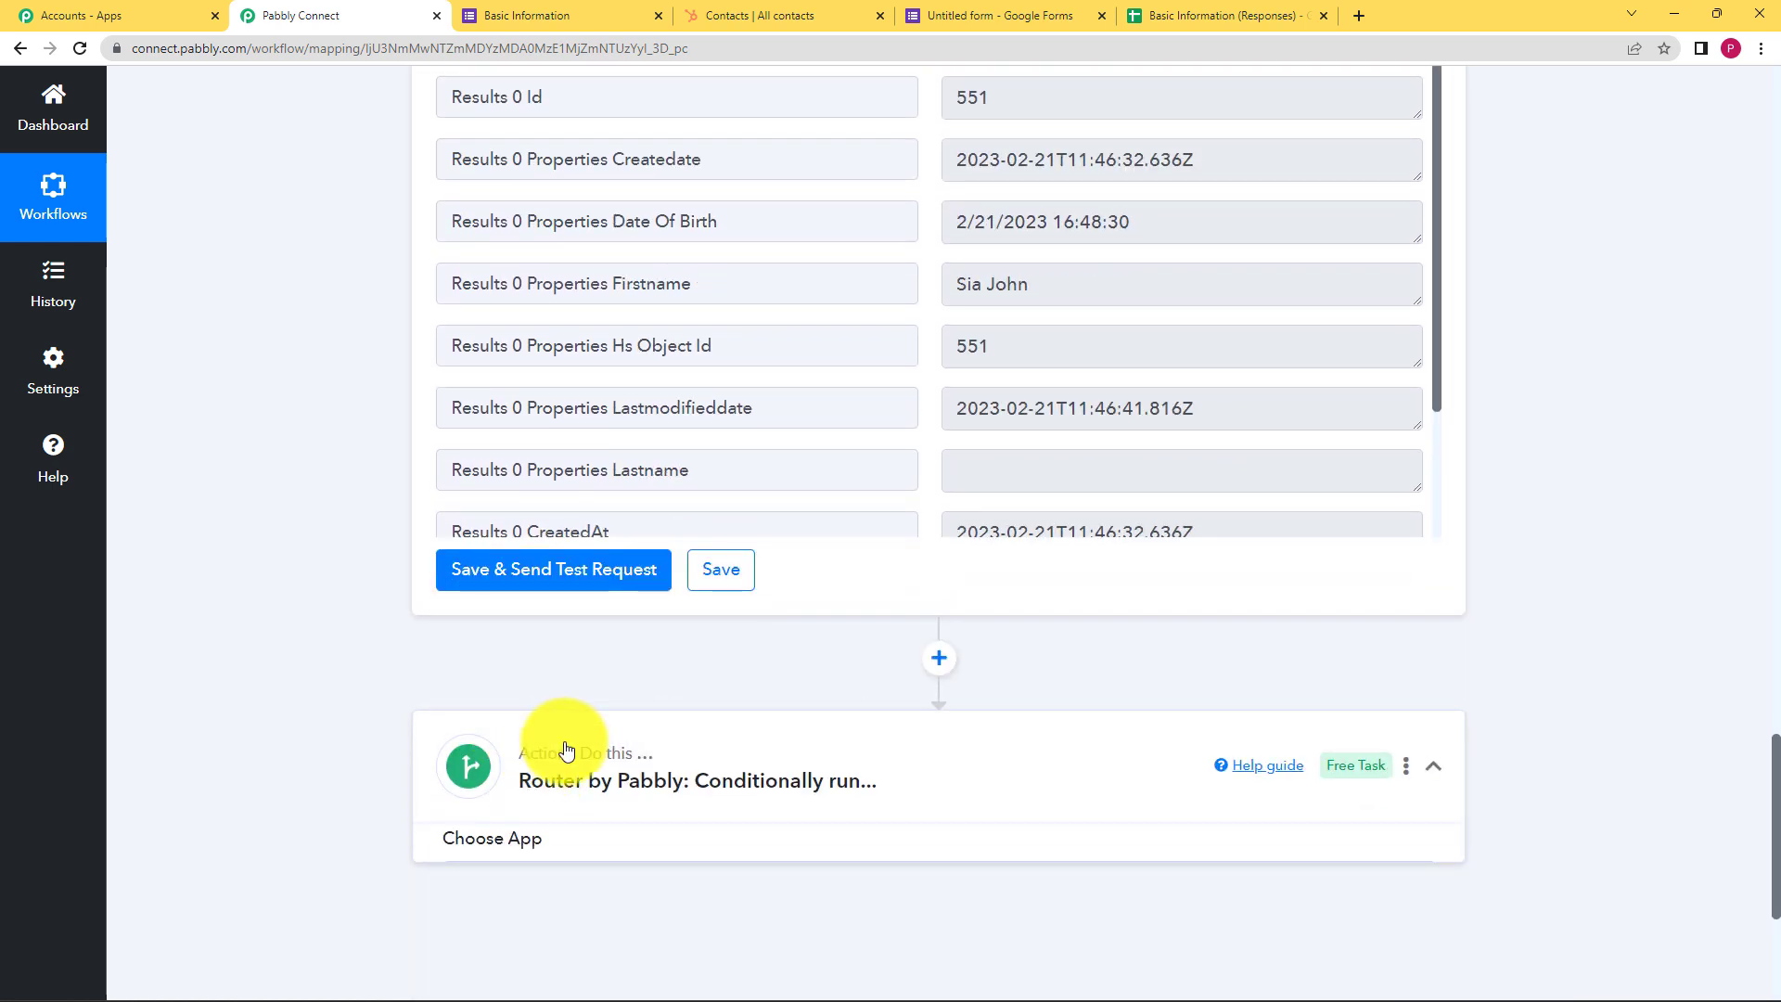
pyautogui.scroll(-3, 502, 809)
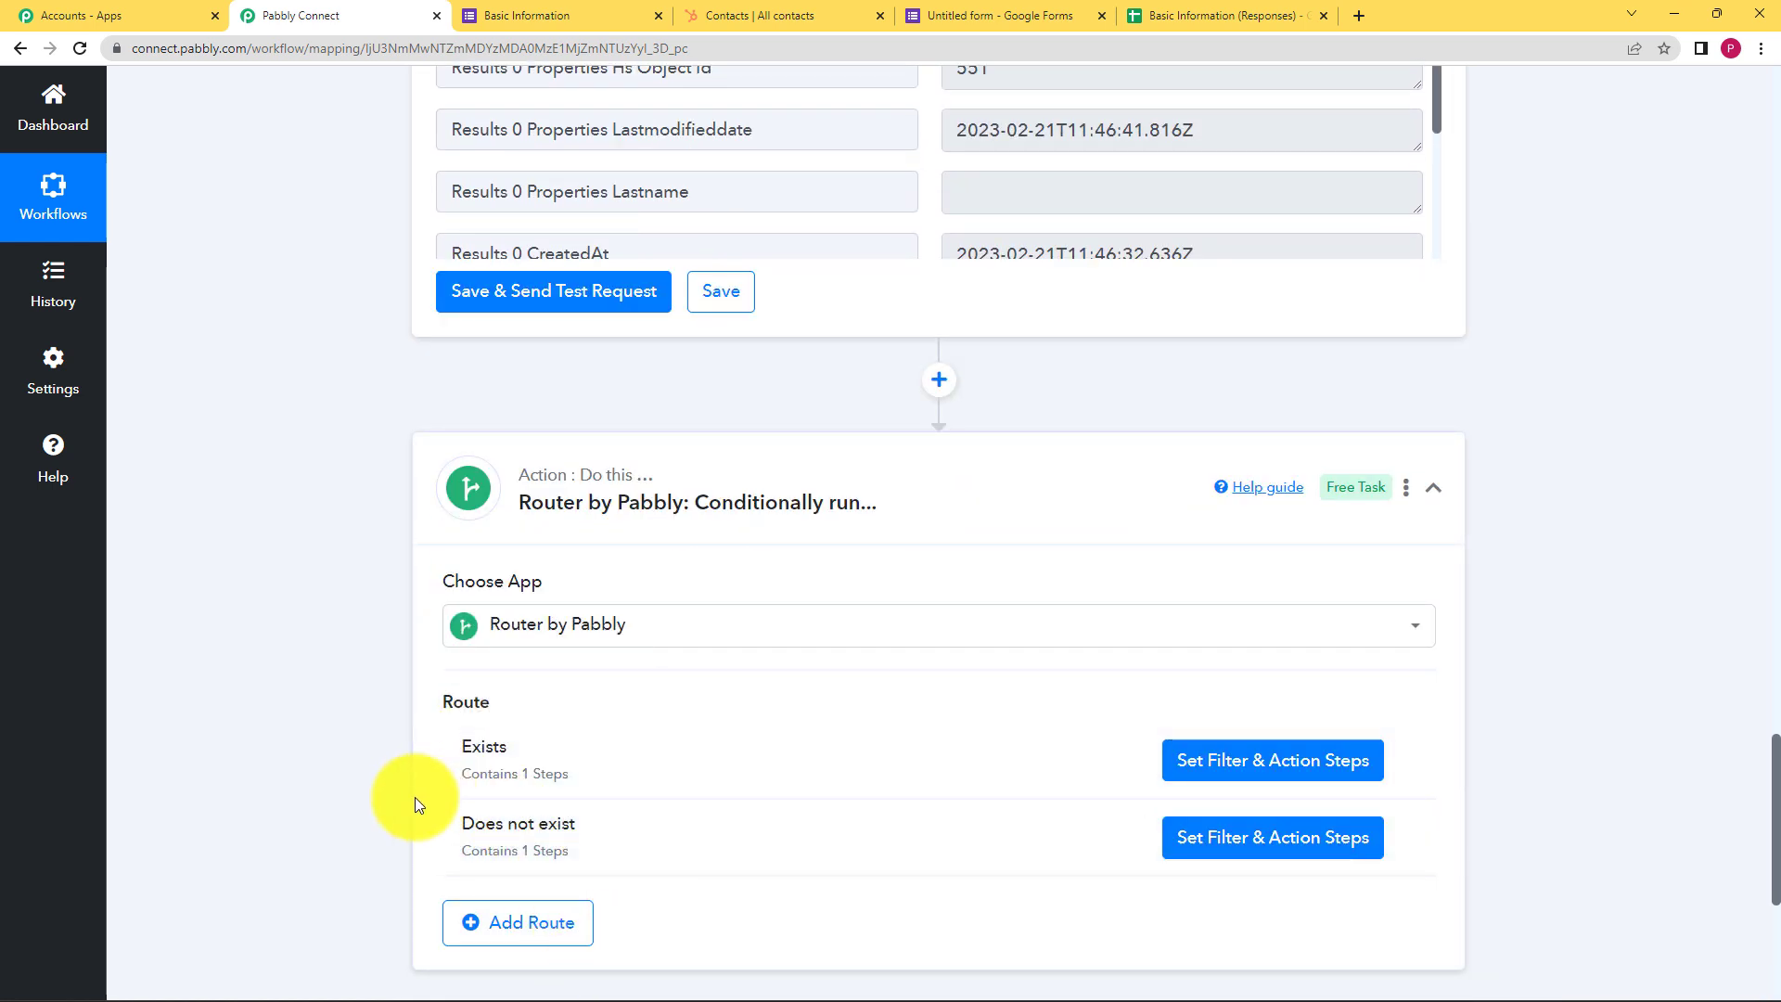
pyautogui.scroll(-1, 417, 796)
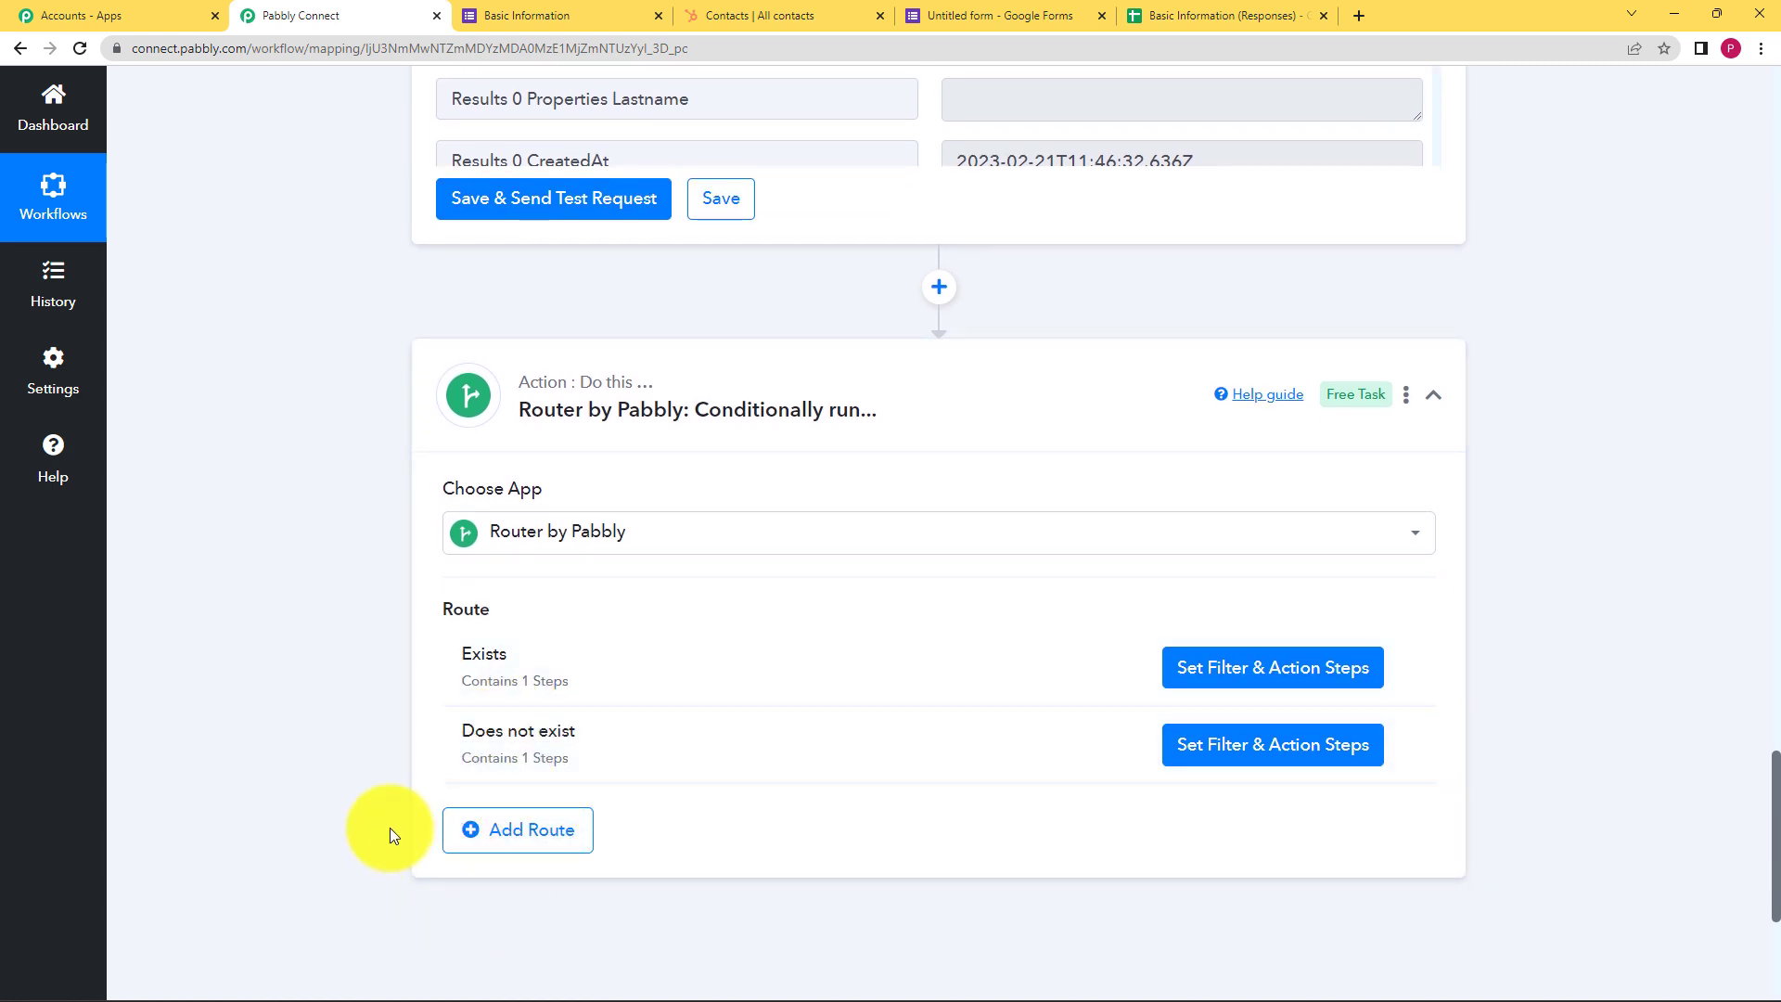
pyautogui.scroll(2, 397, 603)
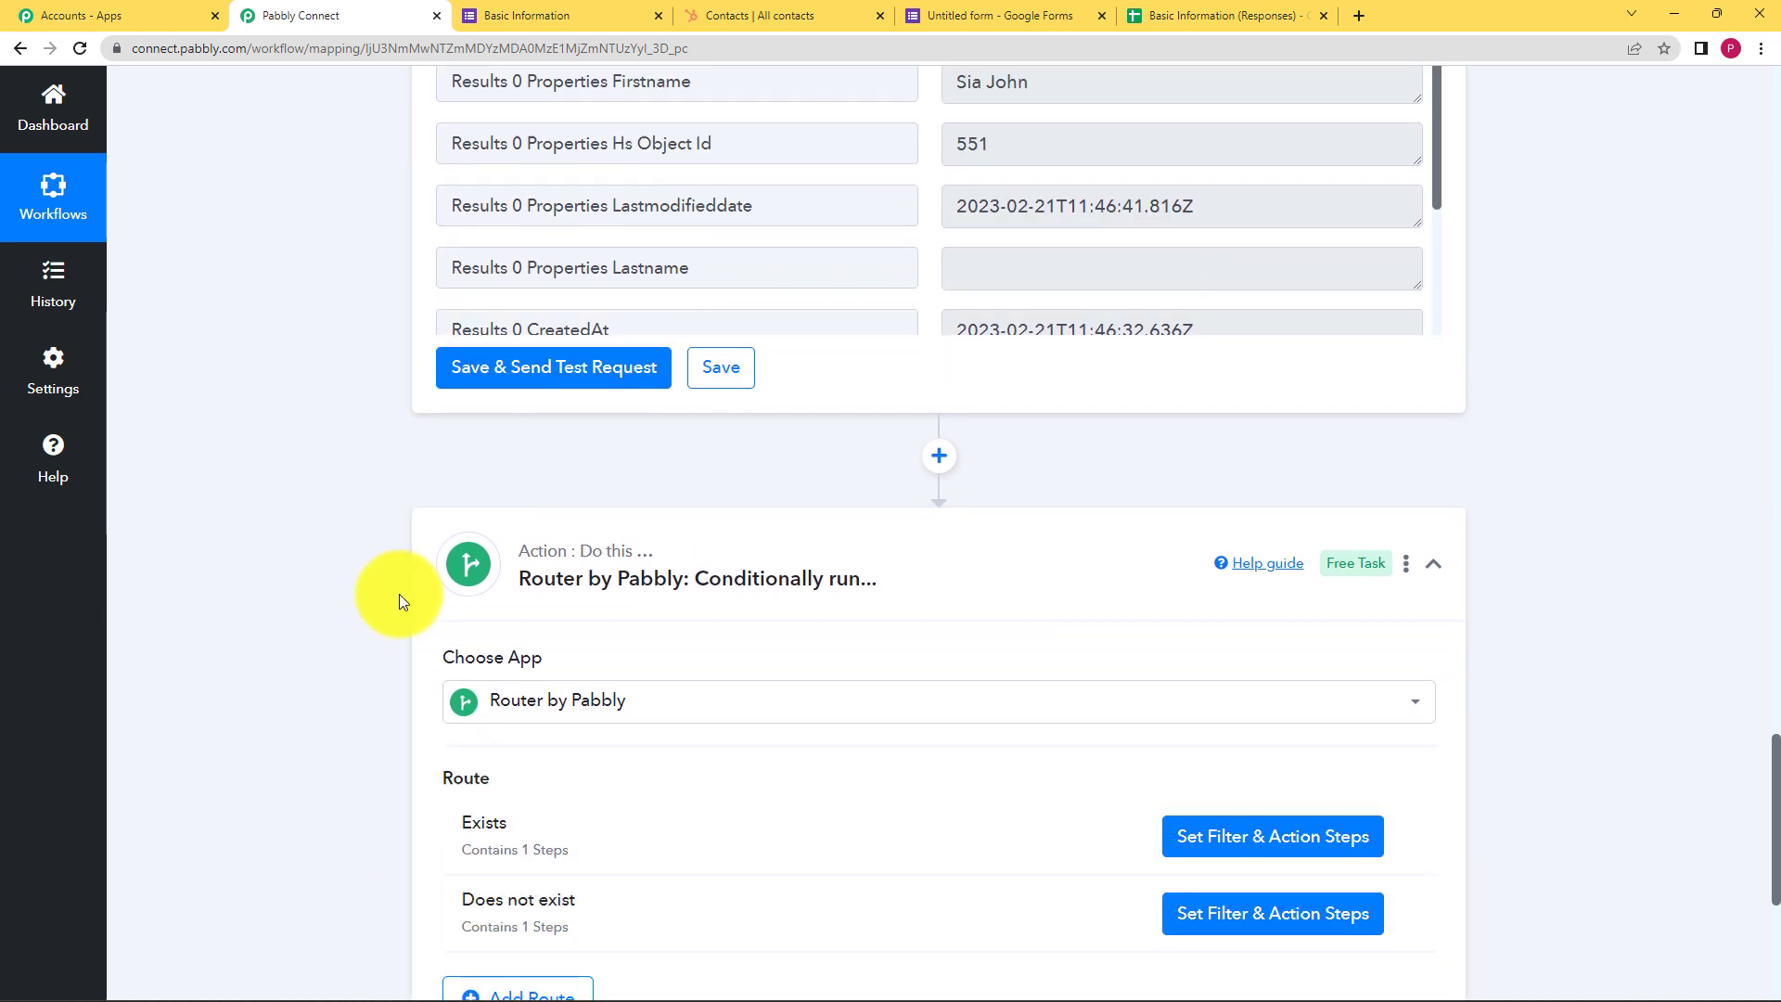
pyautogui.scroll(-2, 378, 648)
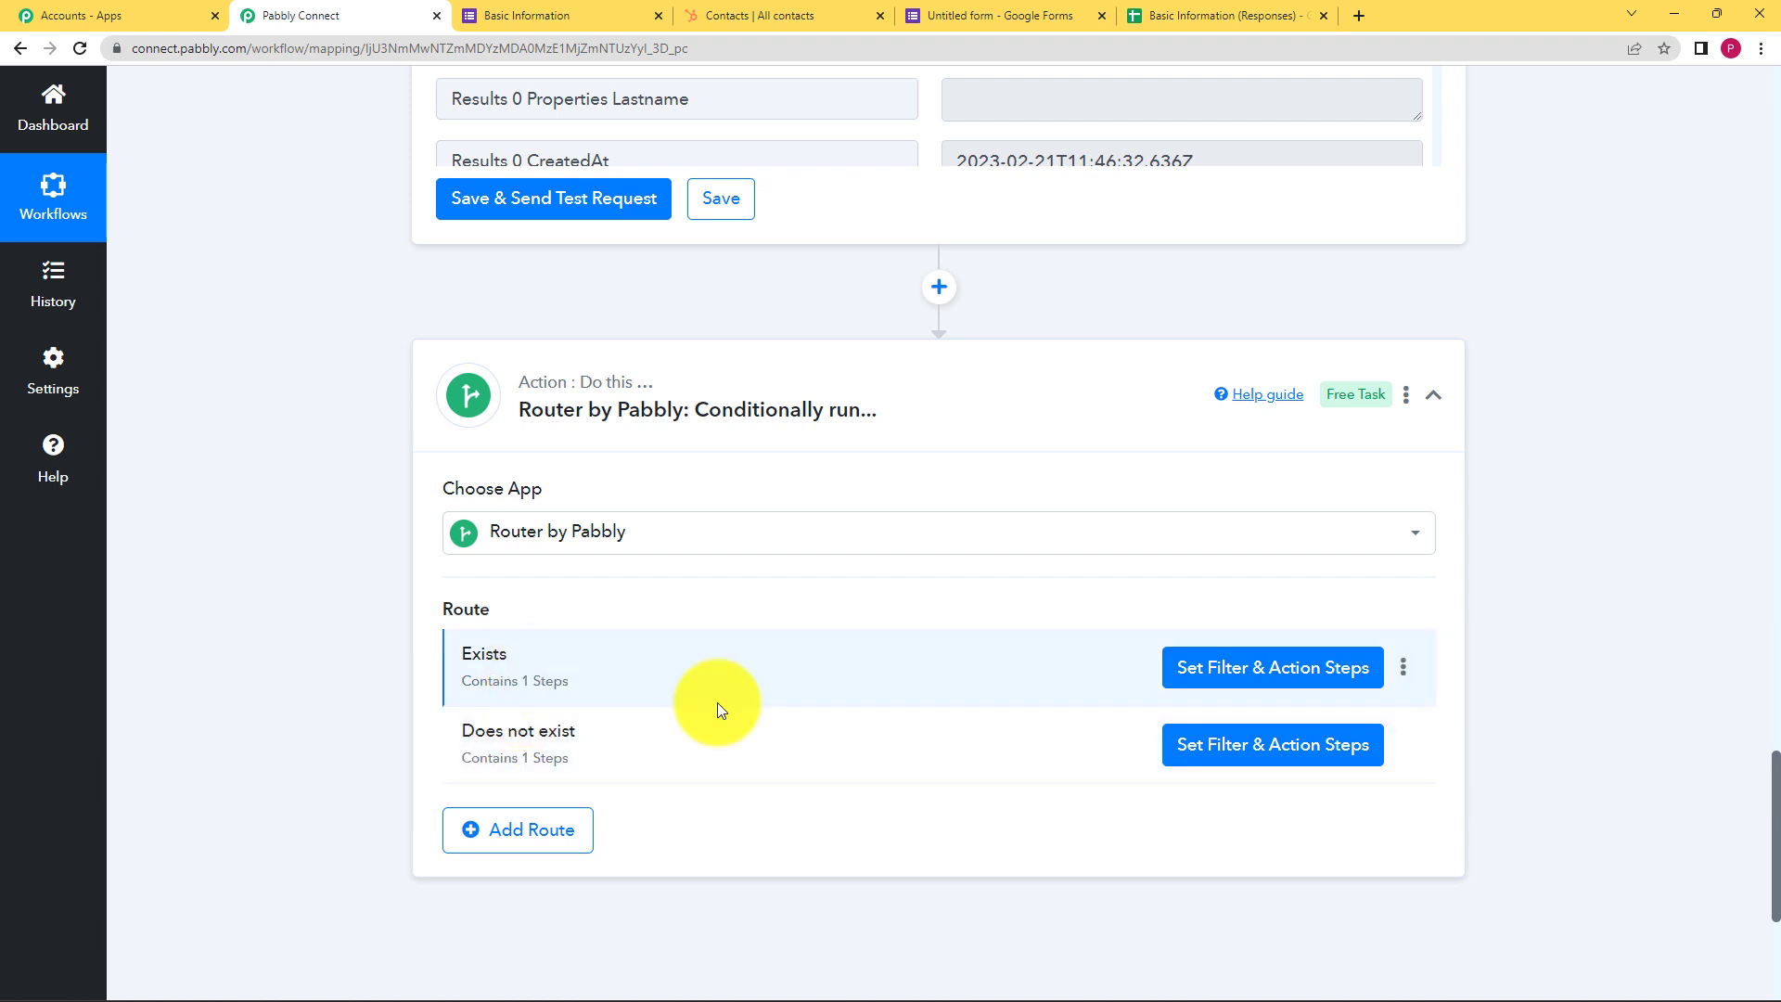
# Inspect the Exists and Does not exist route steps, then collapse the Router step
pyautogui.click(1366, 691)
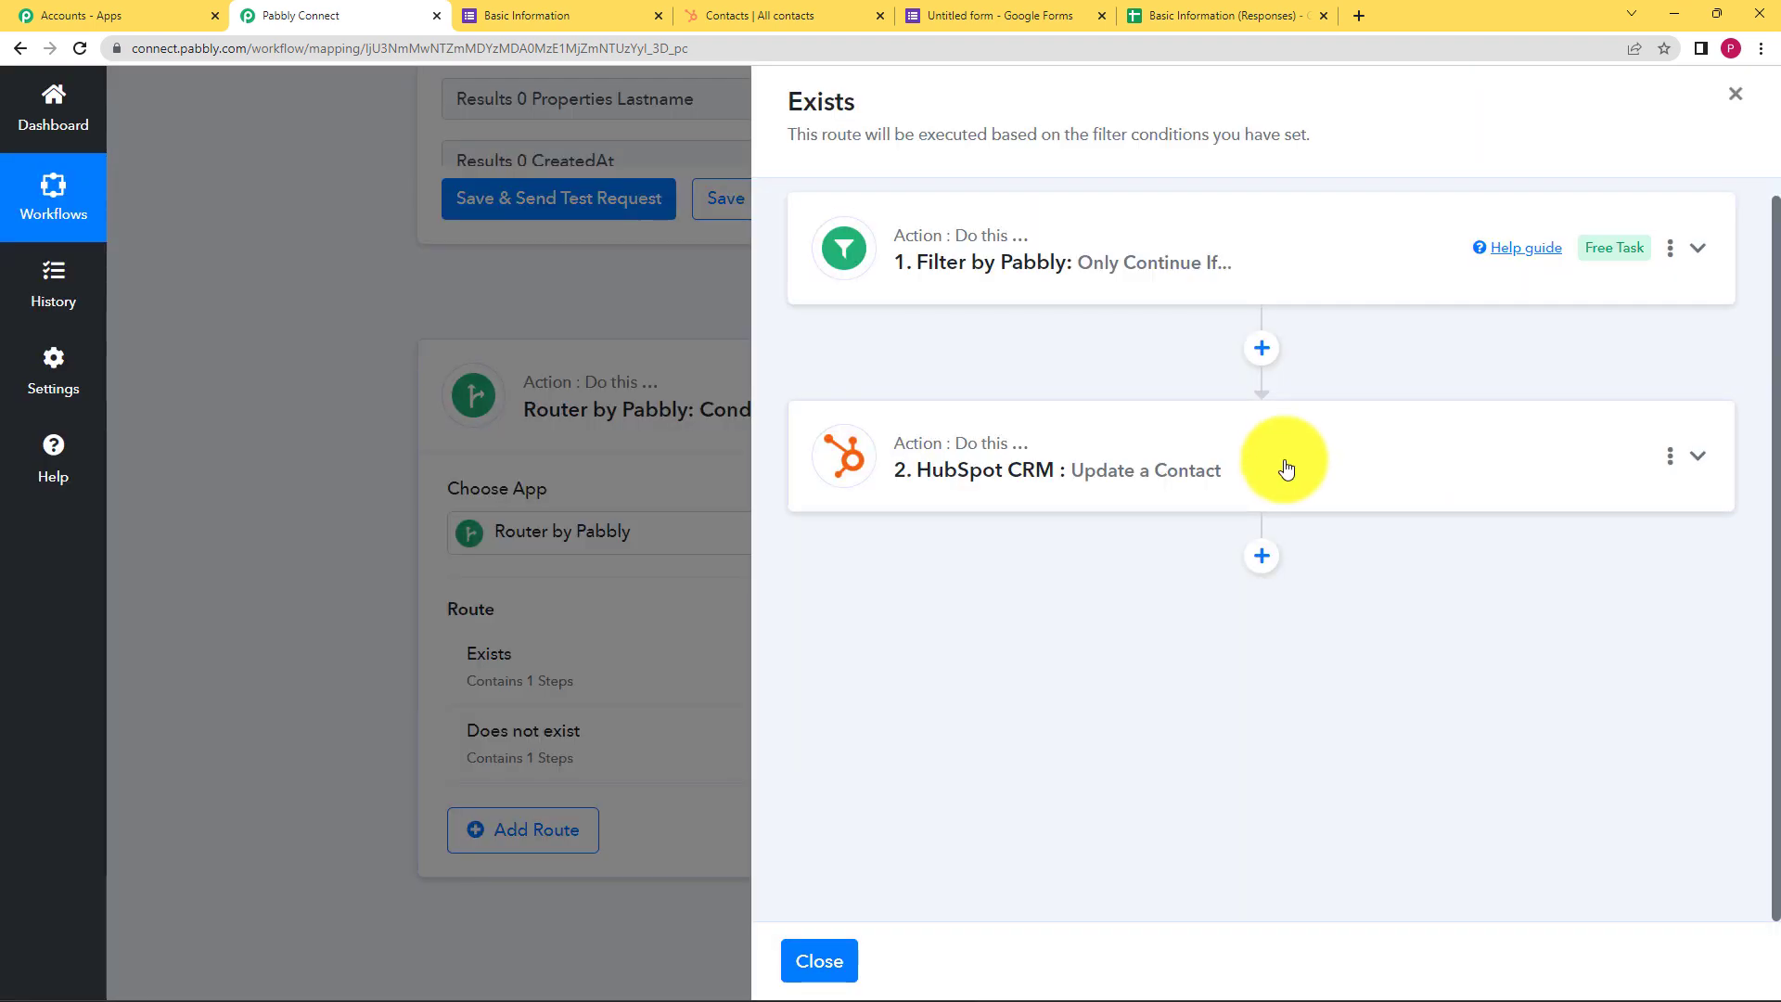
pyautogui.click(660, 302)
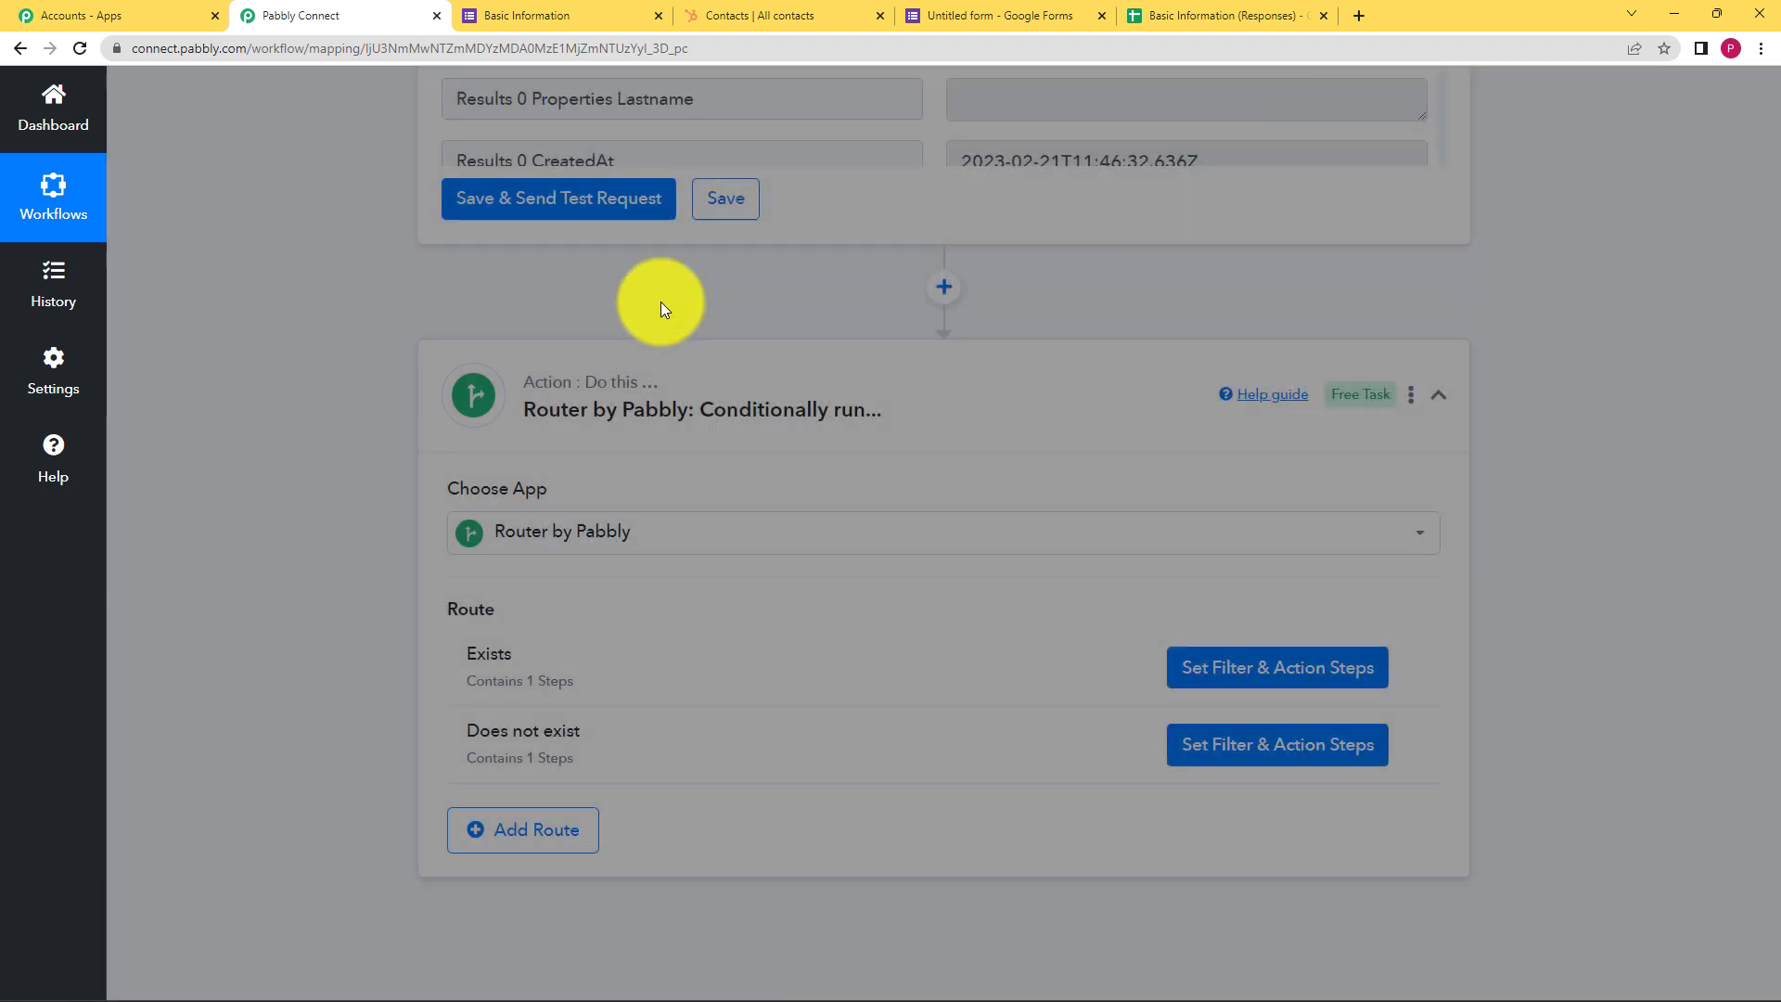
pyautogui.click(1221, 746)
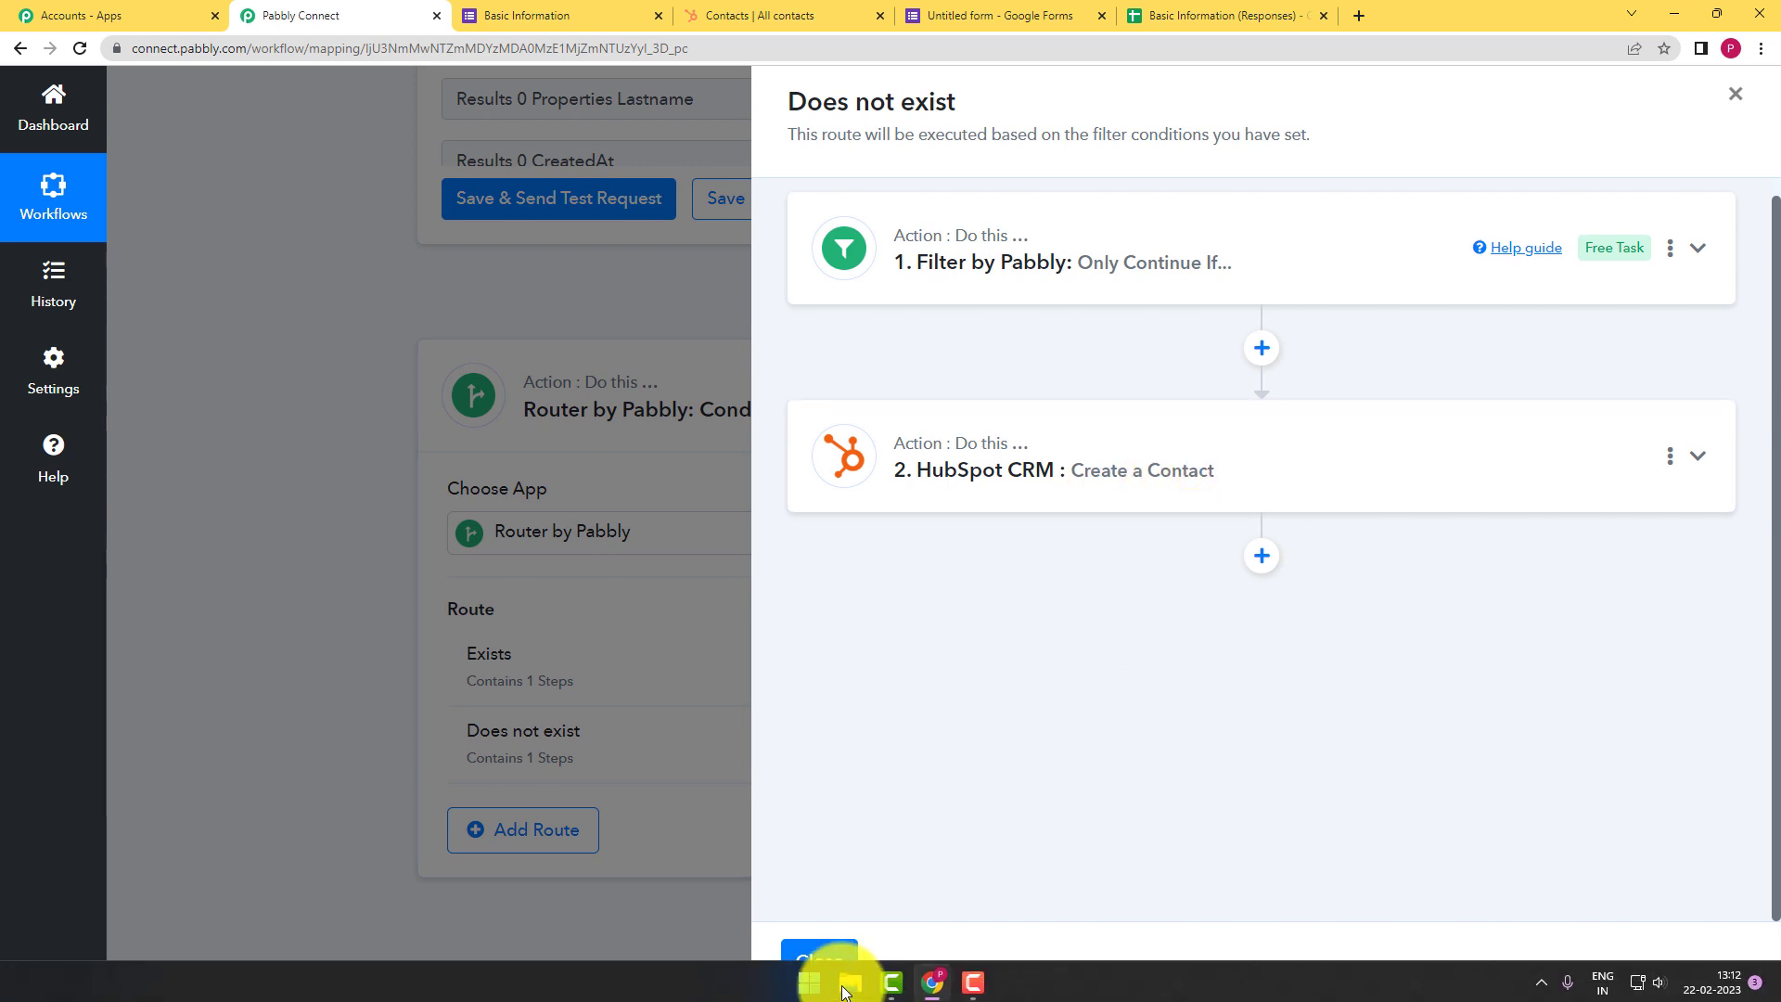
pyautogui.click(819, 960)
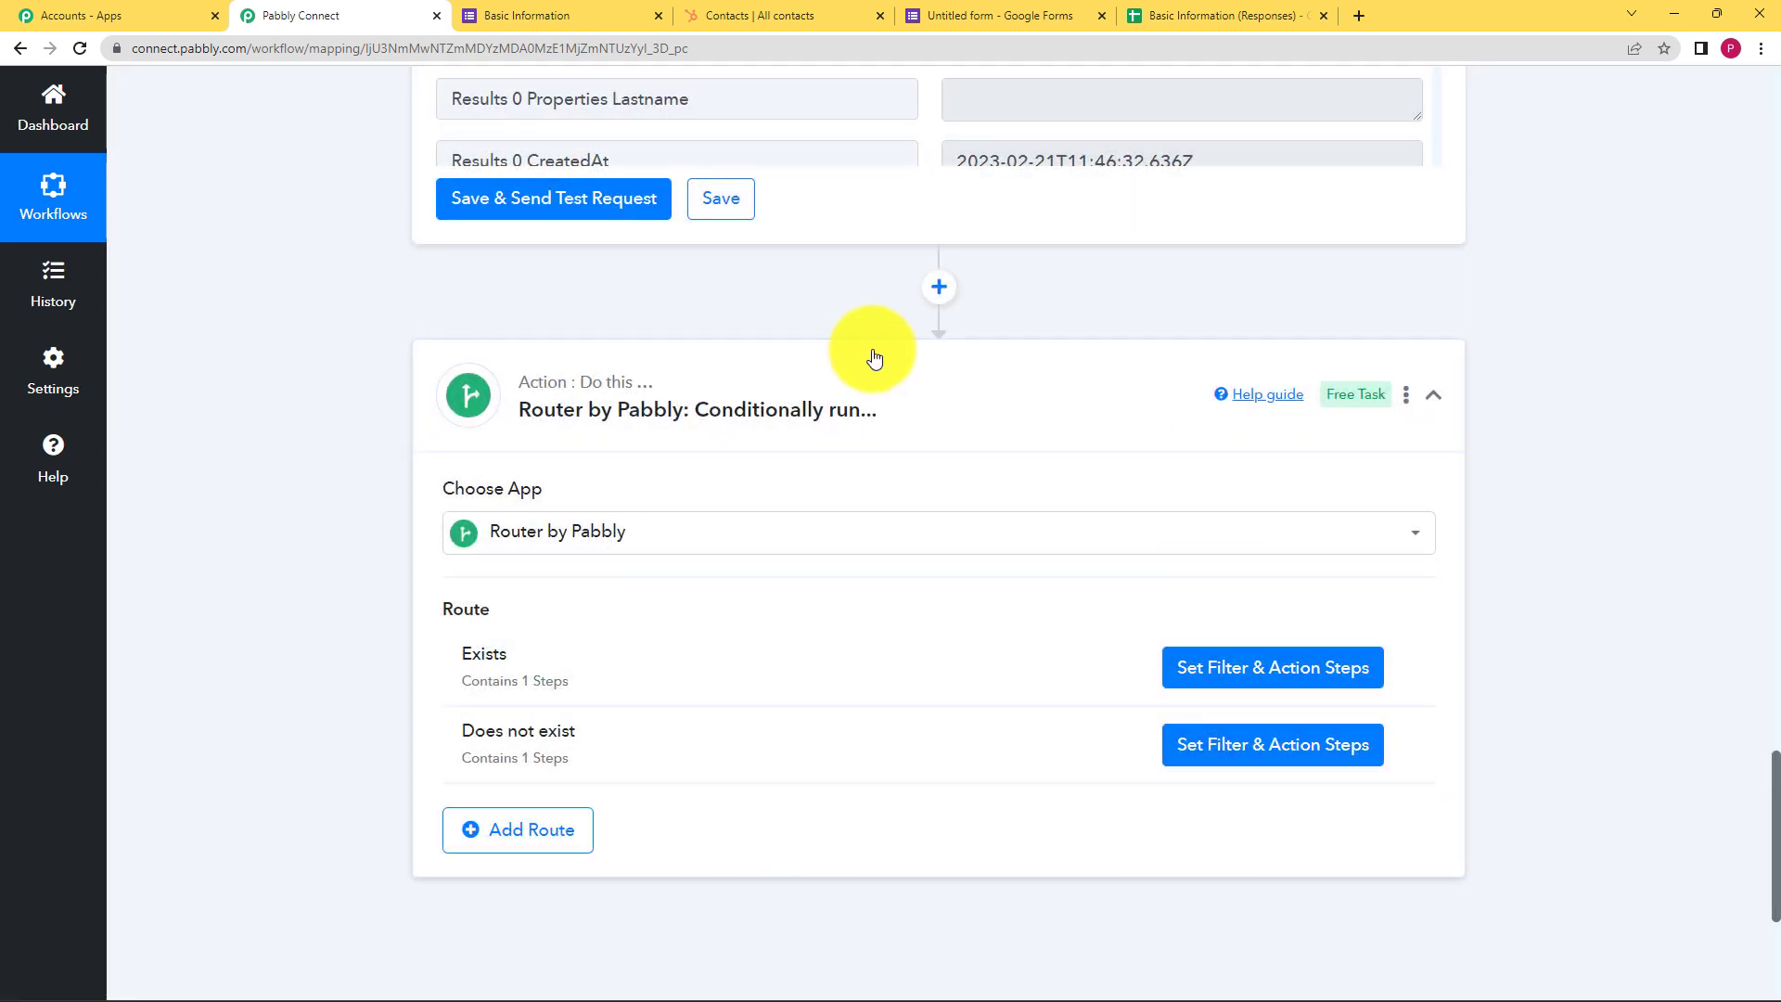
pyautogui.click(865, 390)
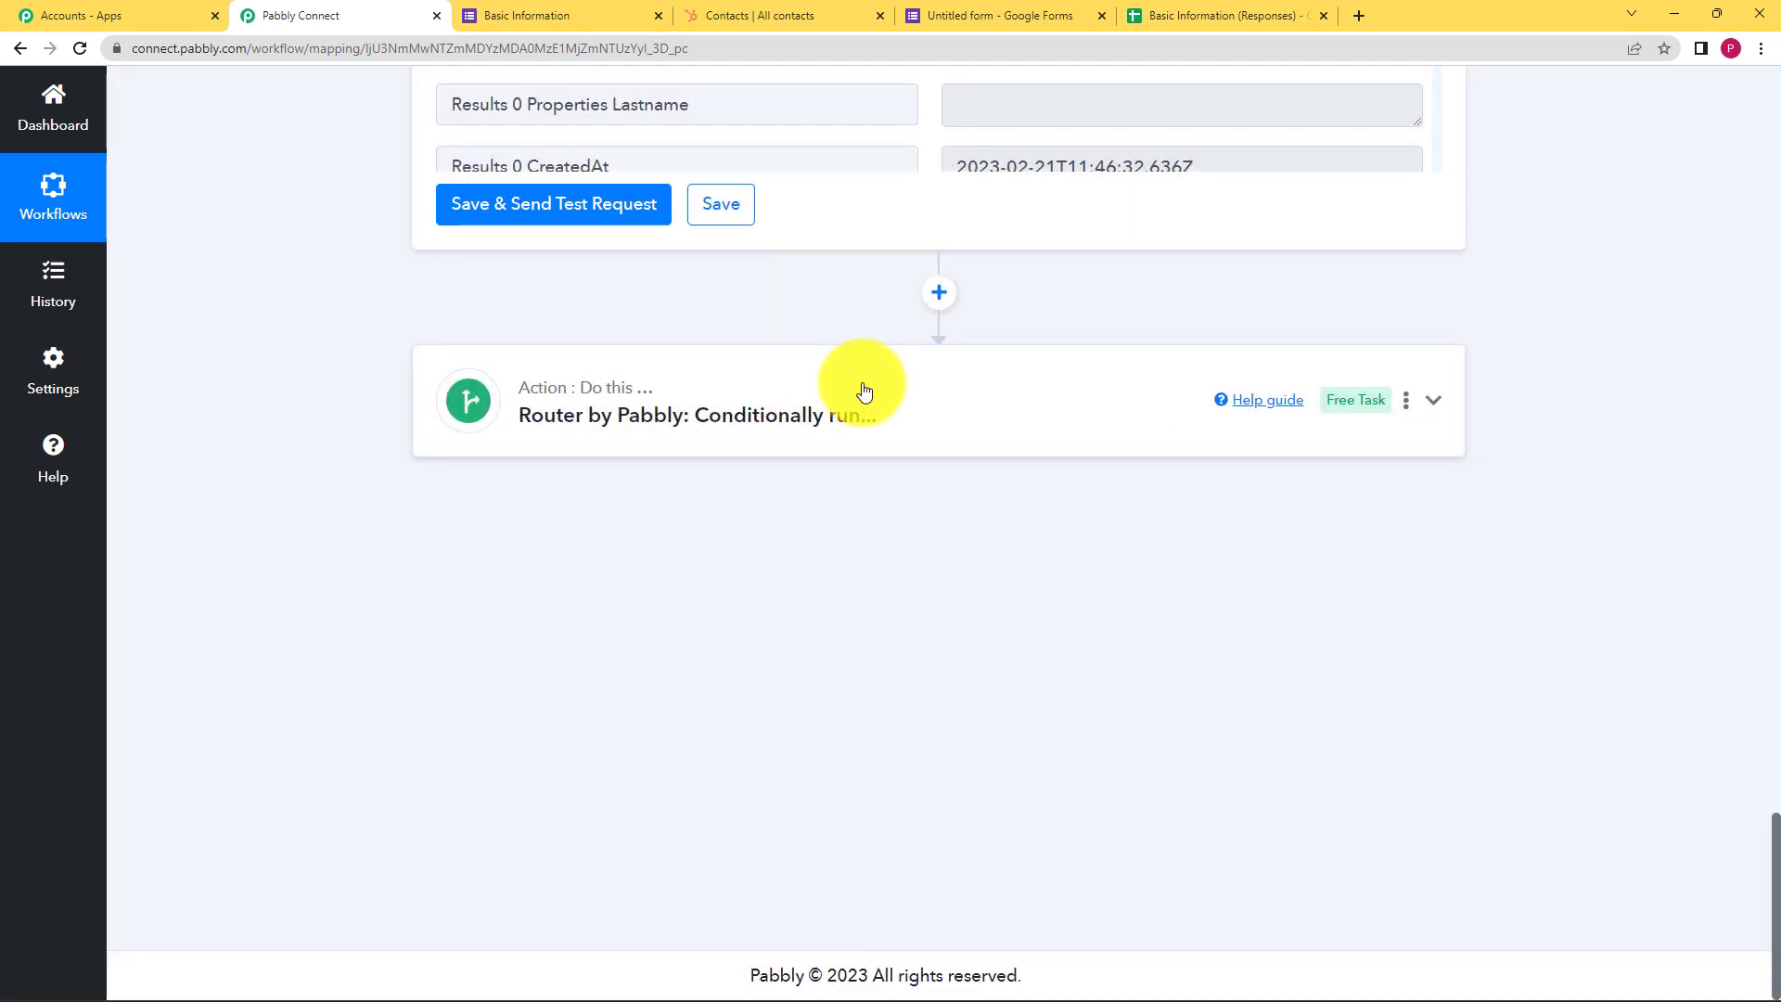